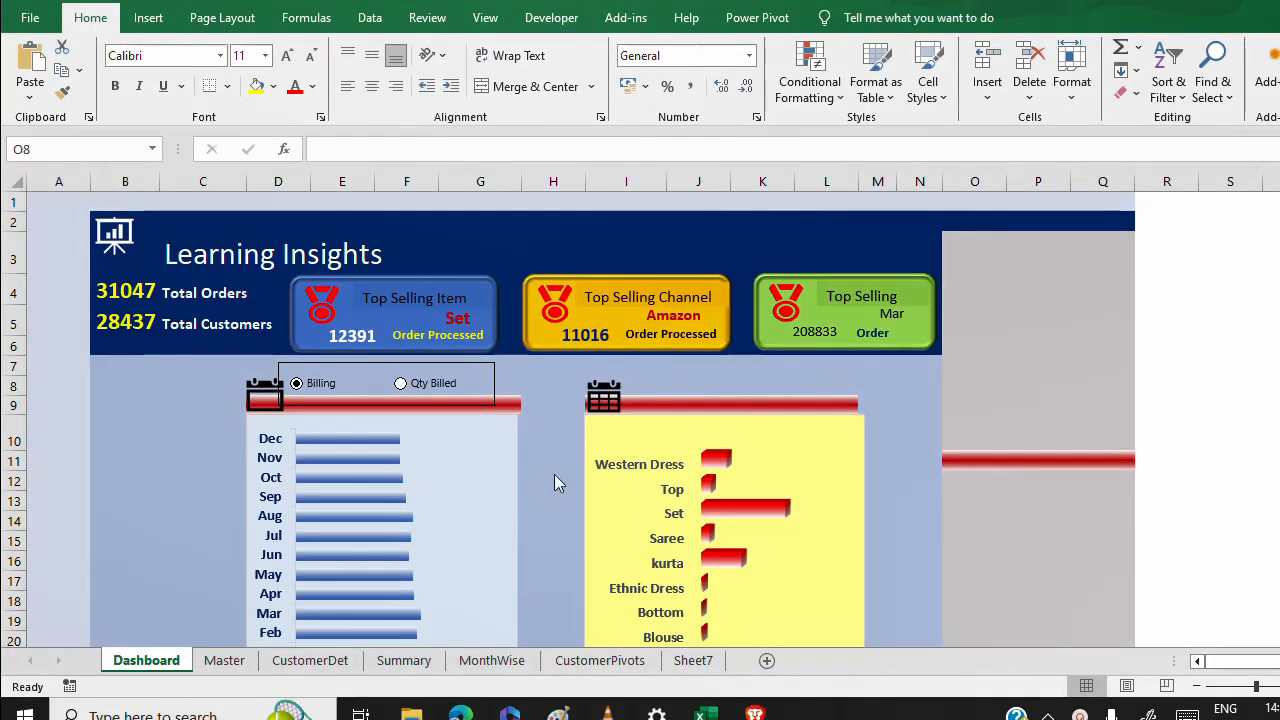
Examine the finished dashboard in the Sales-Dashboard3-HR workbook, and return to the ExcelSalesRetail workbook in a maximized window.
{"action": "left_click", "coordinate": [1084, 532]}
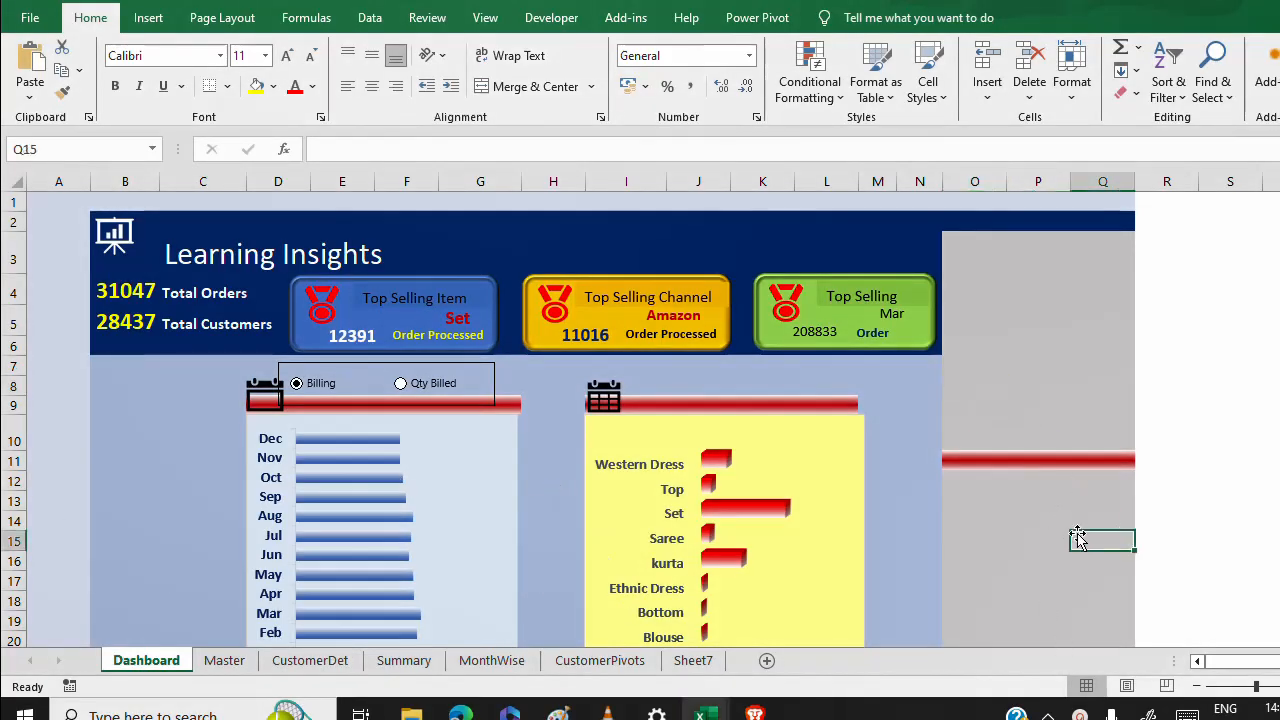
{"action": "left_click", "coordinate": [996, 503]}
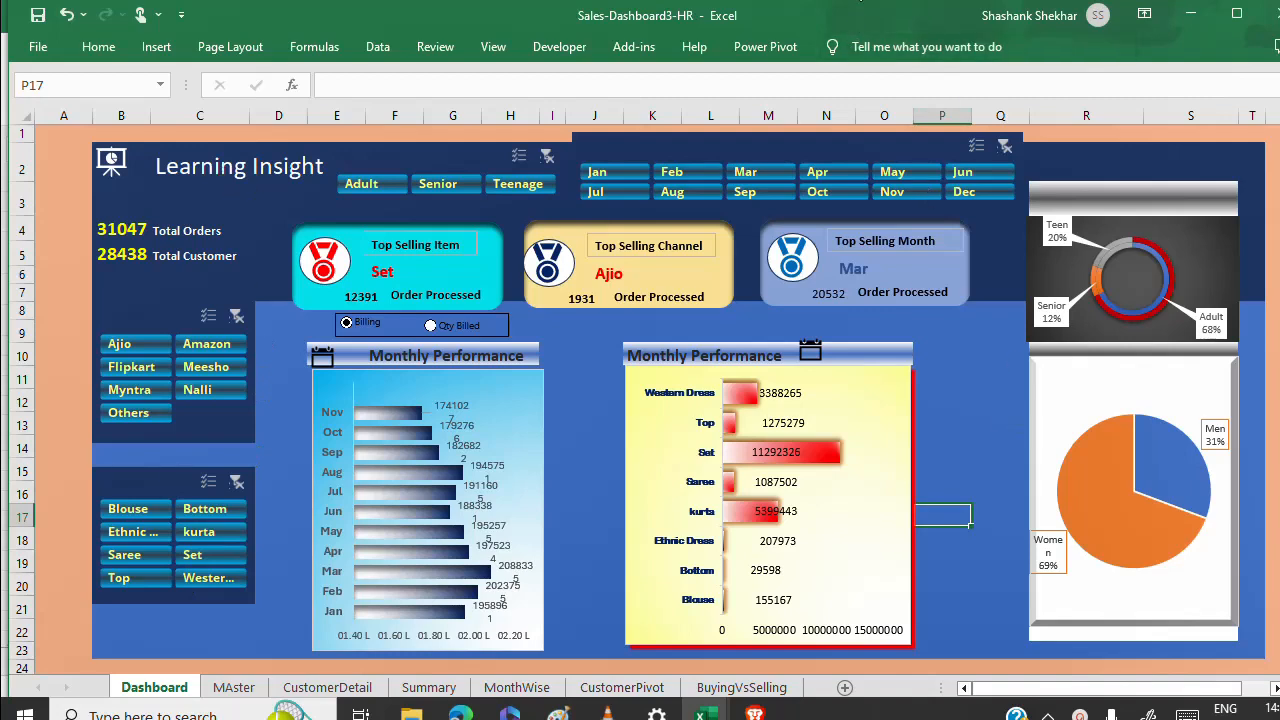
{"action": "left_click_drag", "start_coordinate": [858, 2], "coordinate": [1200, 0]}
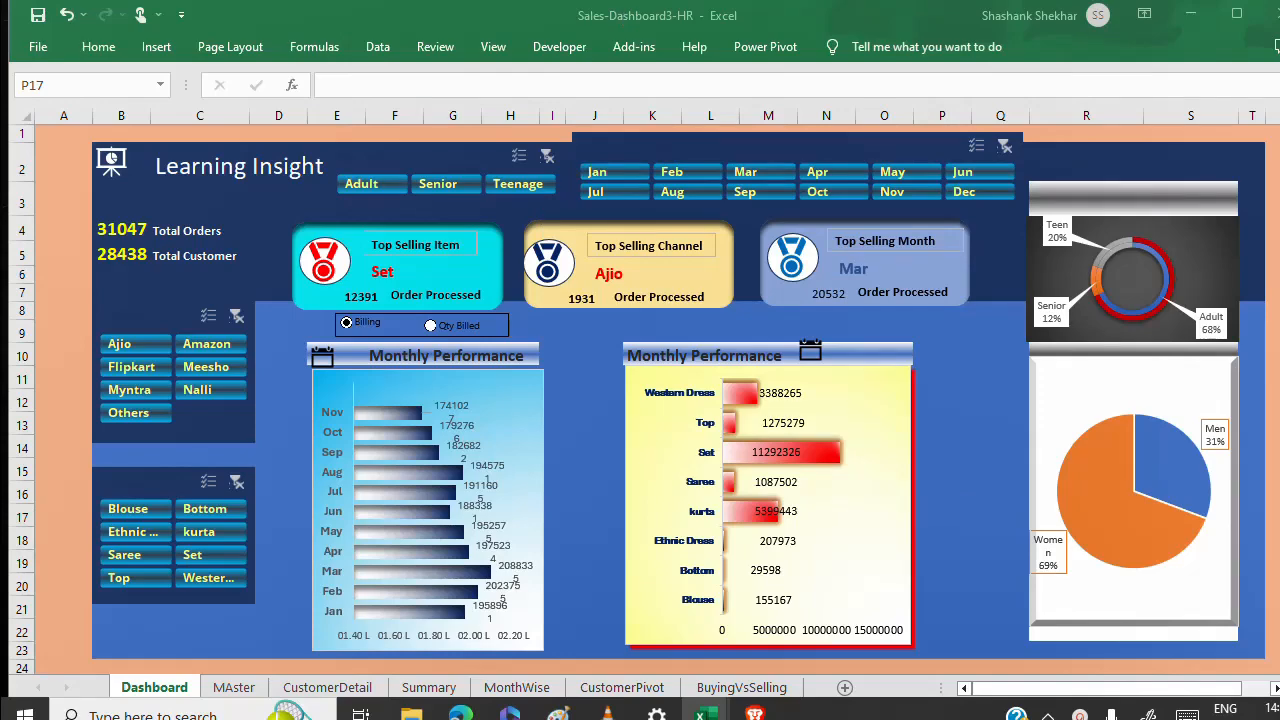
{"action": "left_click_drag", "start_coordinate": [60, 0], "coordinate": [360, 151]}
{"action": "left_click_drag", "start_coordinate": [298, 13], "coordinate": [700, 0]}
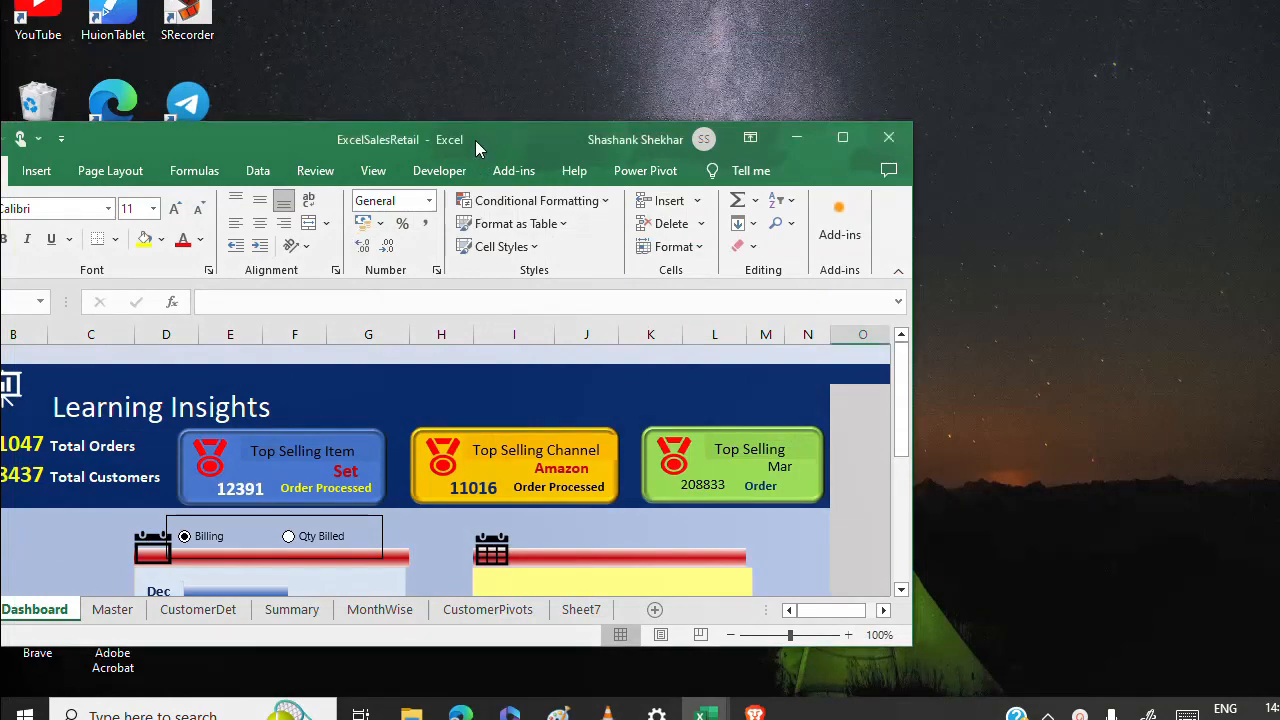
{"action": "double_click", "coordinate": [503, 138]}
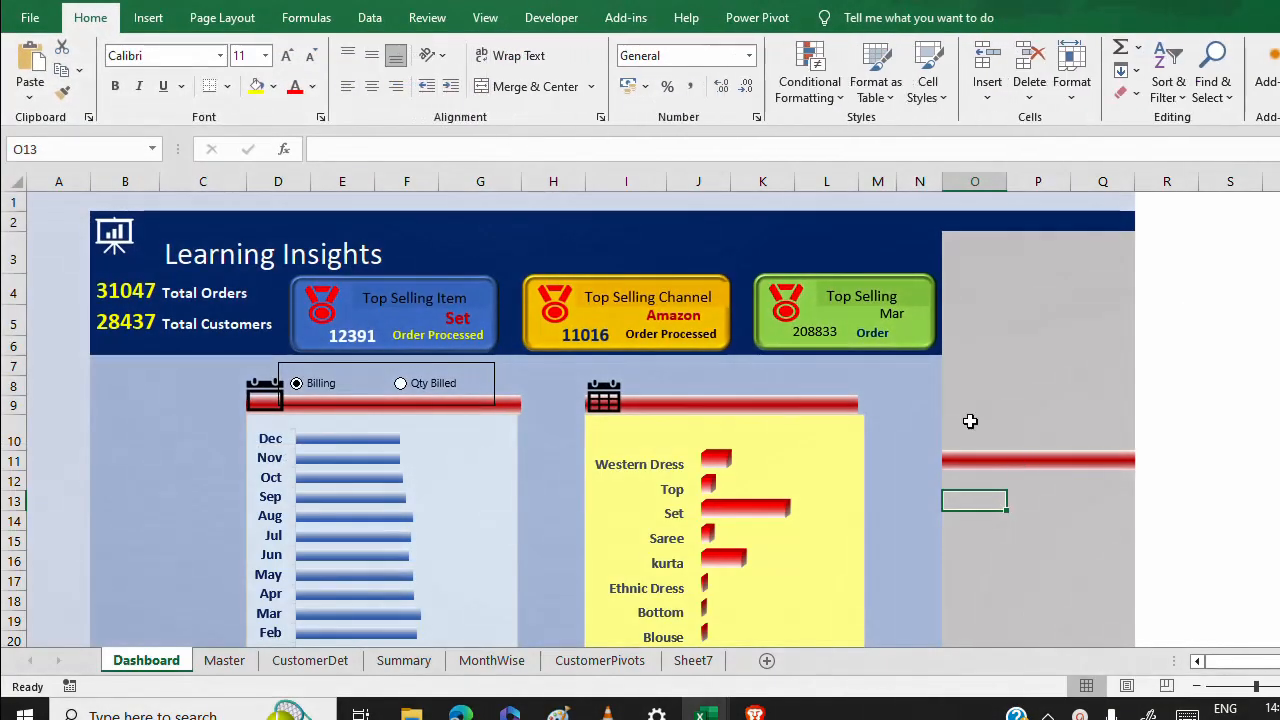
On the CustomerPivots sheet, remove the decimals from the Men and Women Sum of Billing values.
{"action": "left_click", "coordinate": [600, 662]}
{"action": "left_click", "coordinate": [768, 362]}
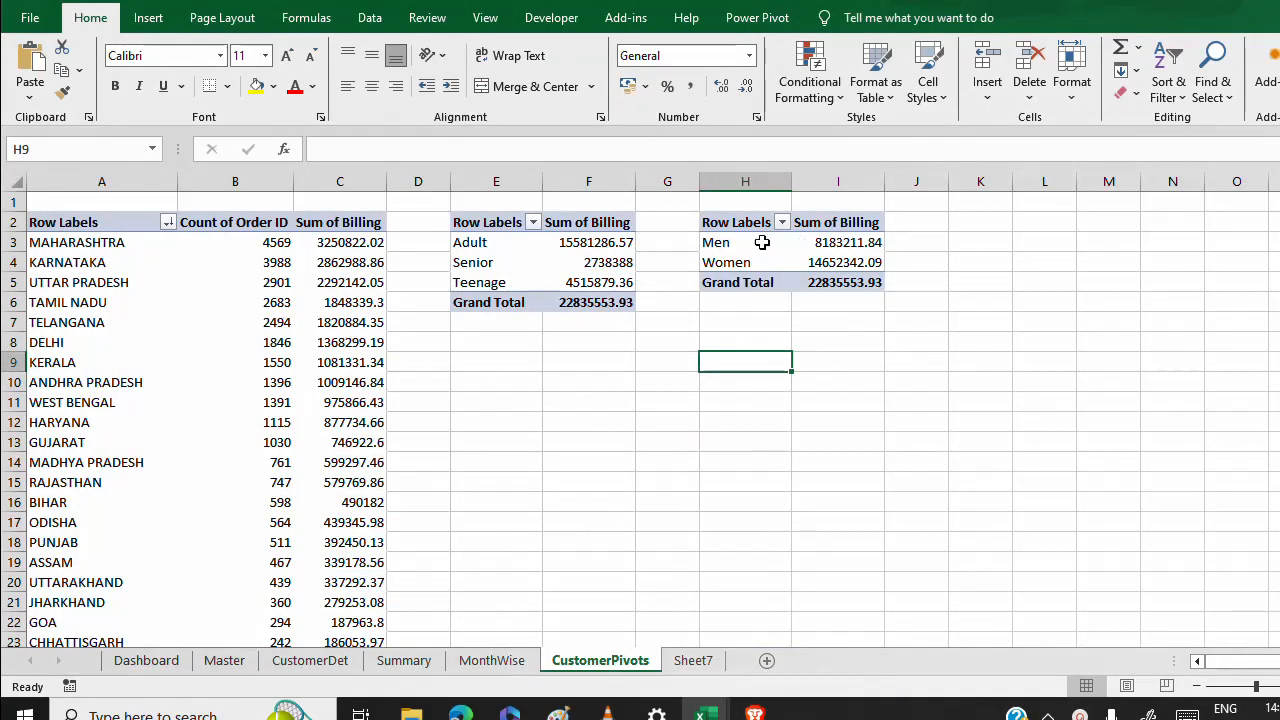
{"action": "left_click_drag", "start_coordinate": [868, 242], "coordinate": [872, 258]}
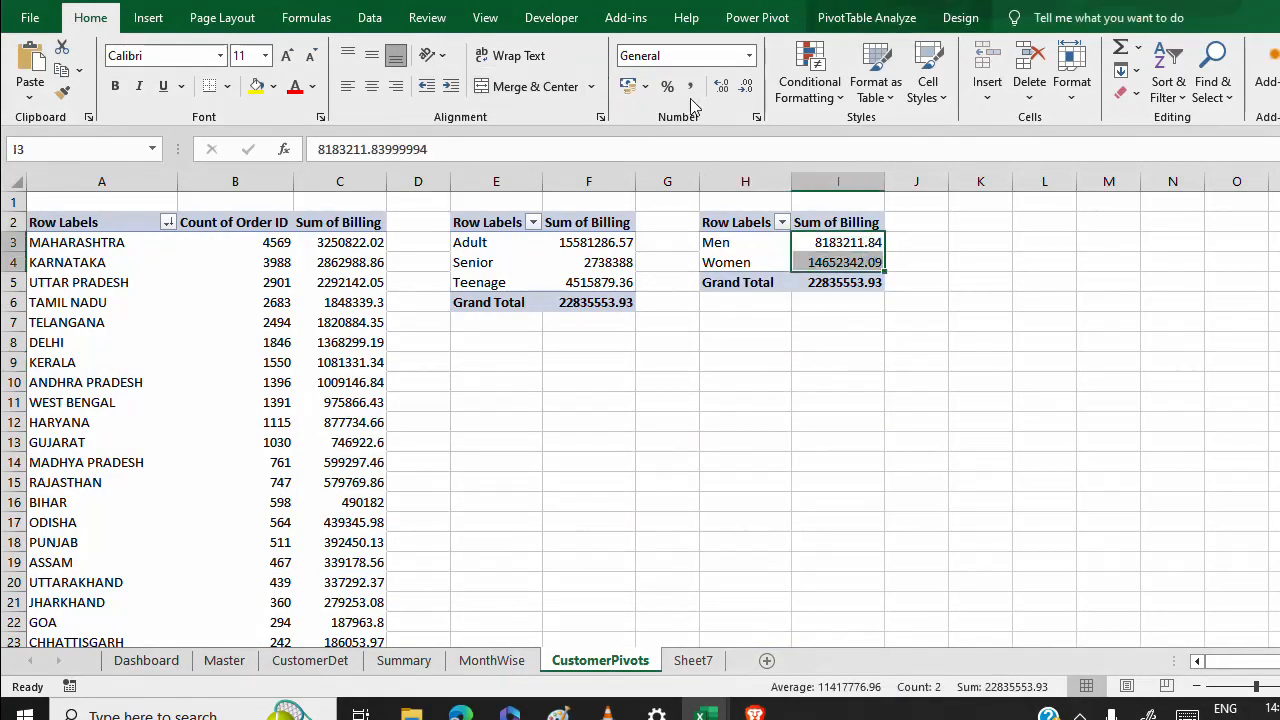
{"action": "left_click", "coordinate": [745, 88]}
{"action": "left_click", "coordinate": [745, 88]}
{"action": "left_click", "coordinate": [834, 344]}
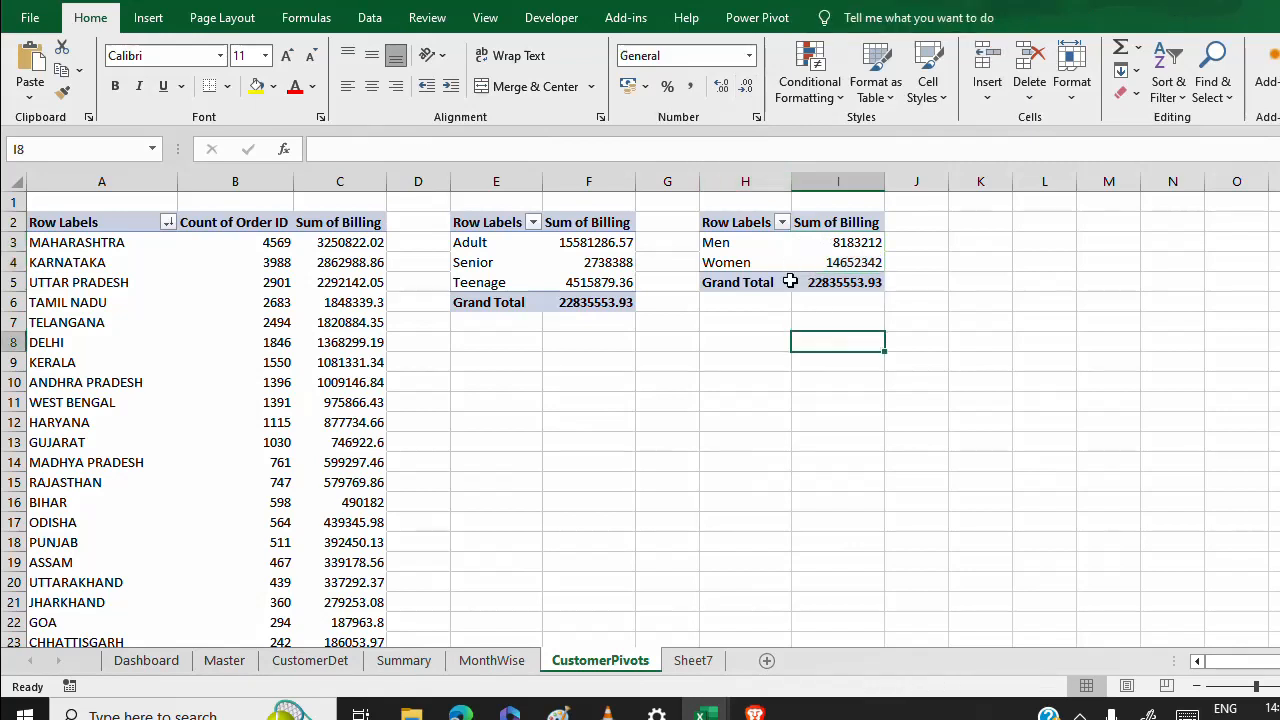
Insert a pie PivotChart from the Men and Women billing PivotTable.
{"action": "left_click_drag", "start_coordinate": [716, 242], "coordinate": [850, 262]}
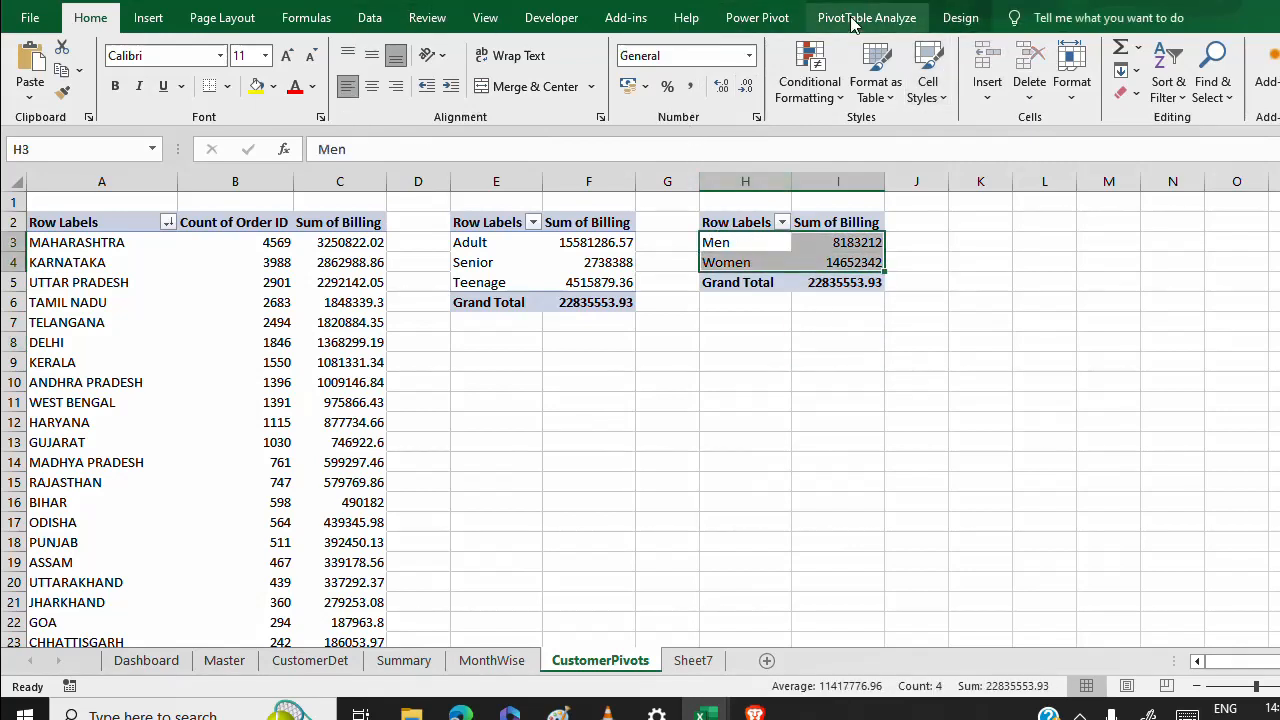
{"action": "left_click", "coordinate": [953, 20]}
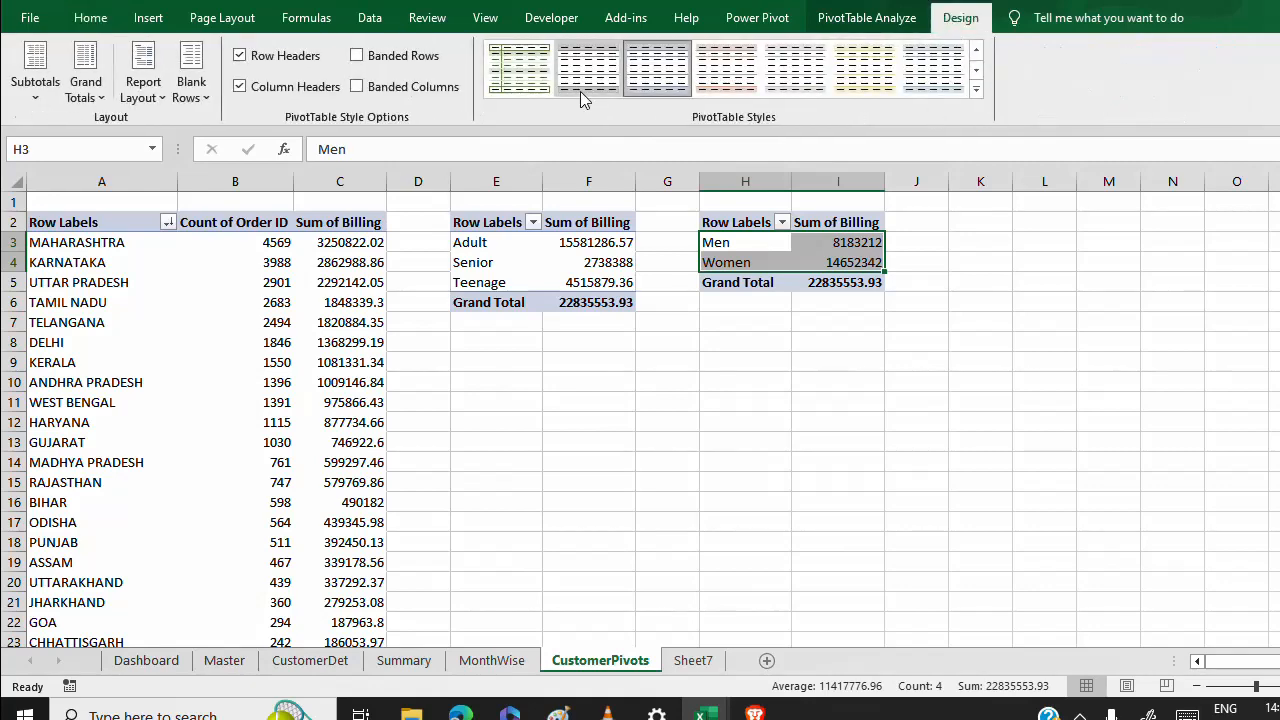
{"action": "left_click", "coordinate": [866, 18]}
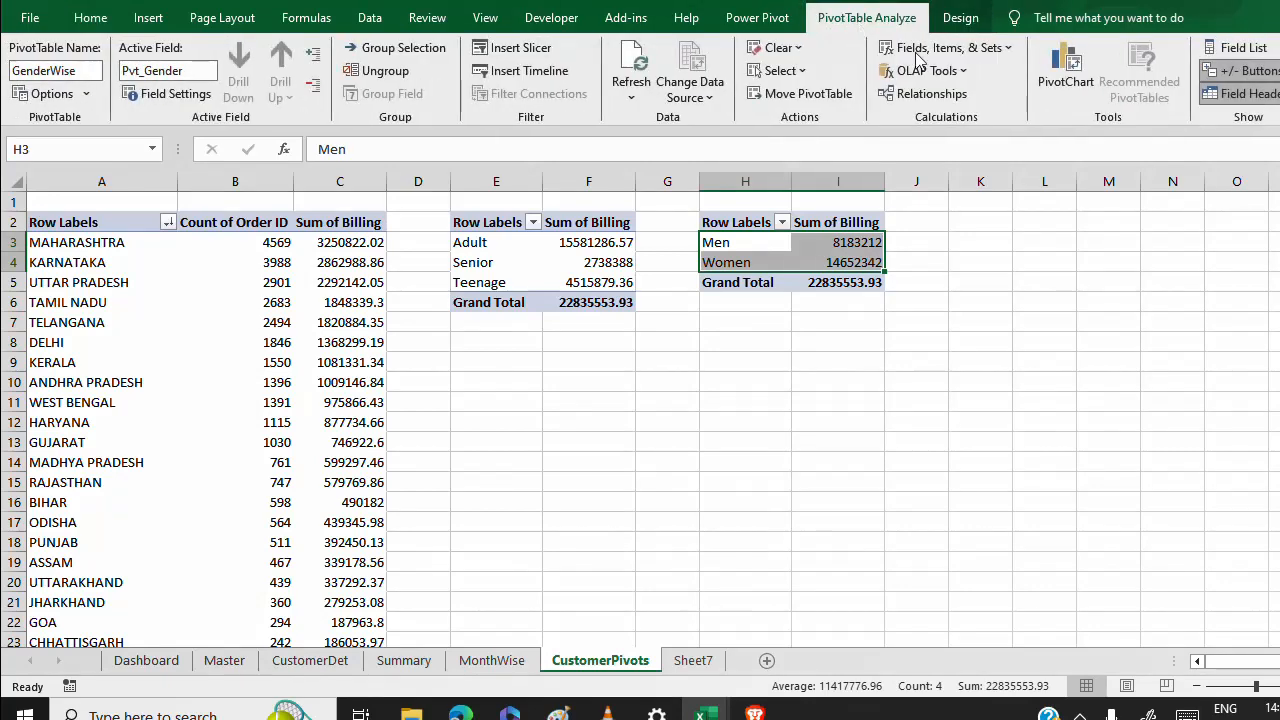
{"action": "left_click", "coordinate": [1066, 82]}
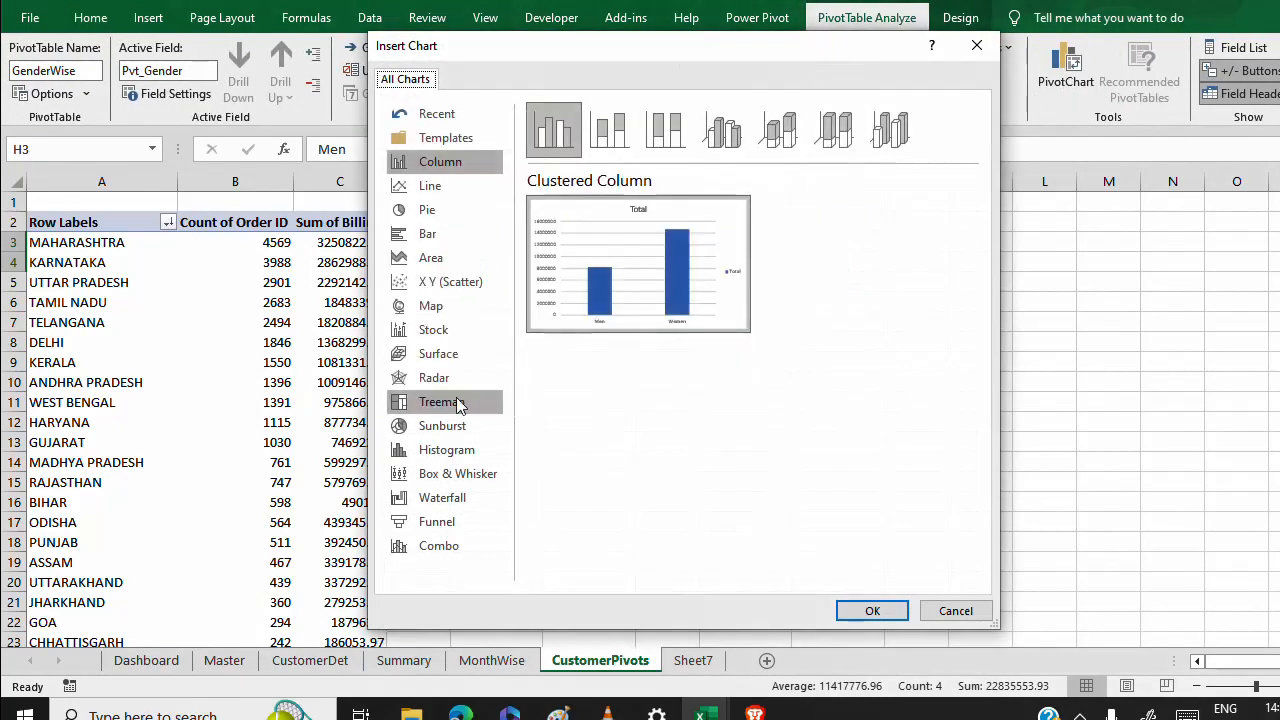
{"action": "left_click", "coordinate": [430, 210]}
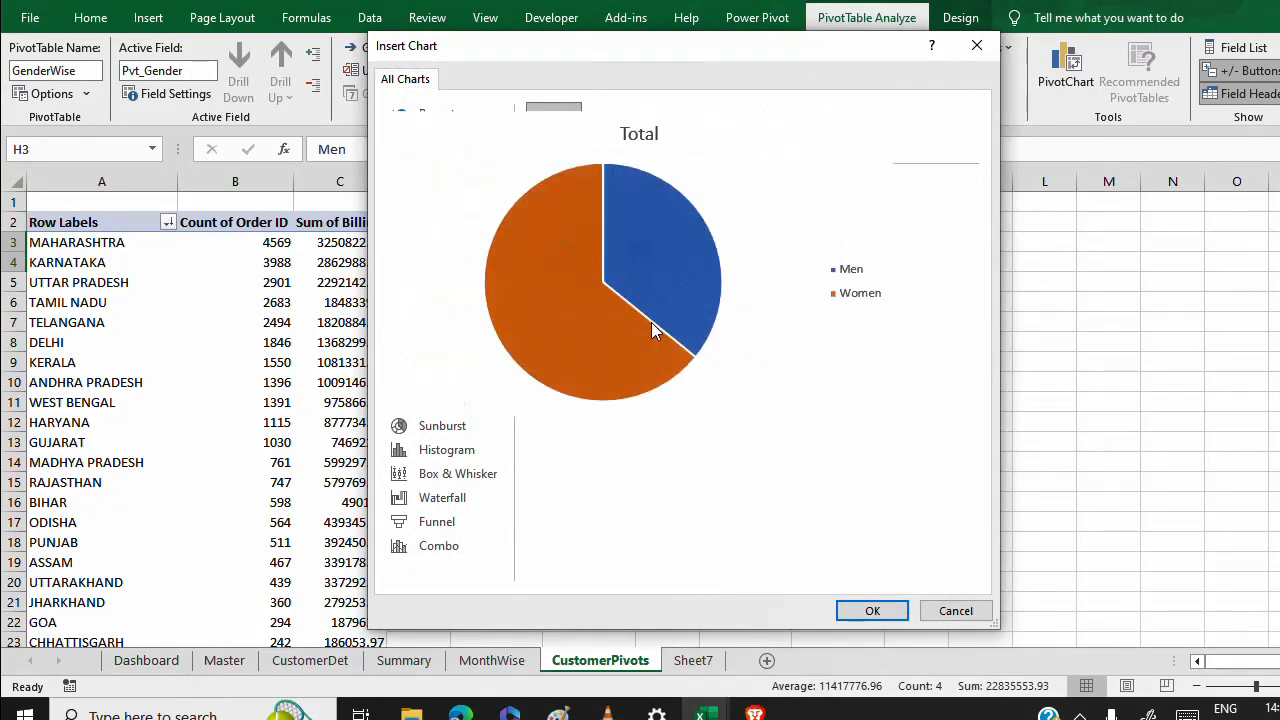
{"action": "left_click", "coordinate": [872, 611]}
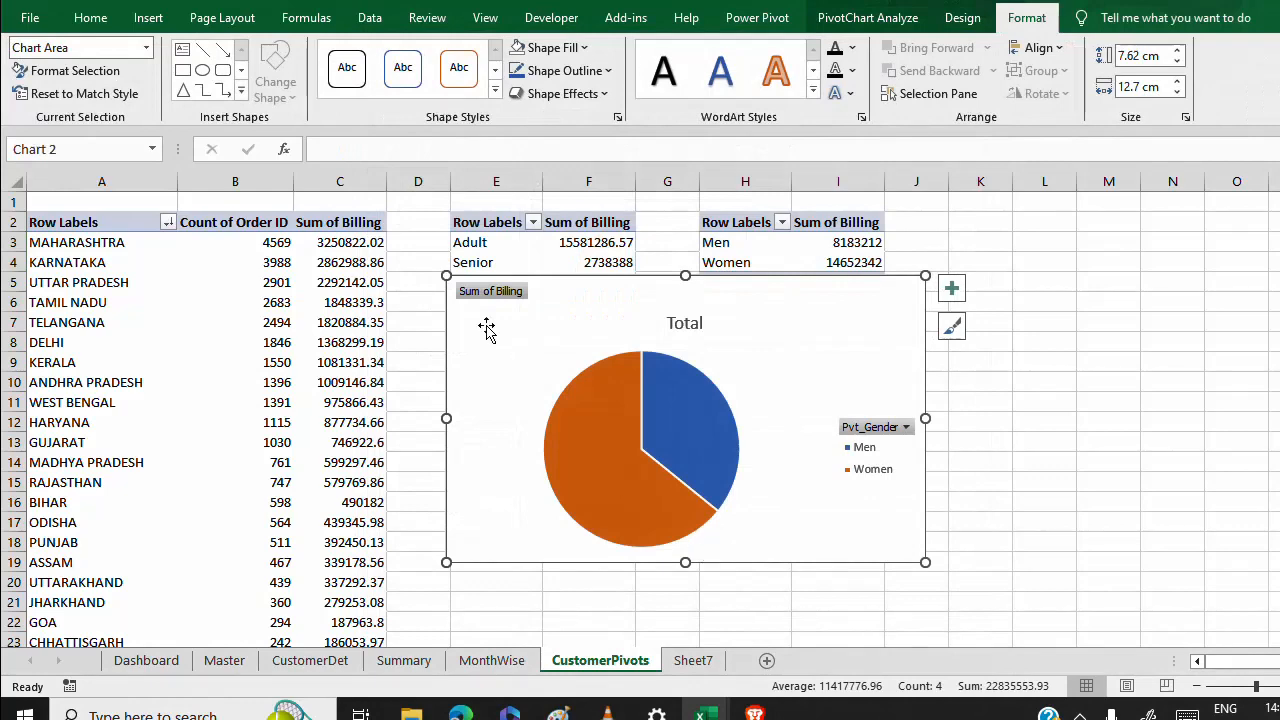
{"action": "left_click", "coordinate": [490, 299]}
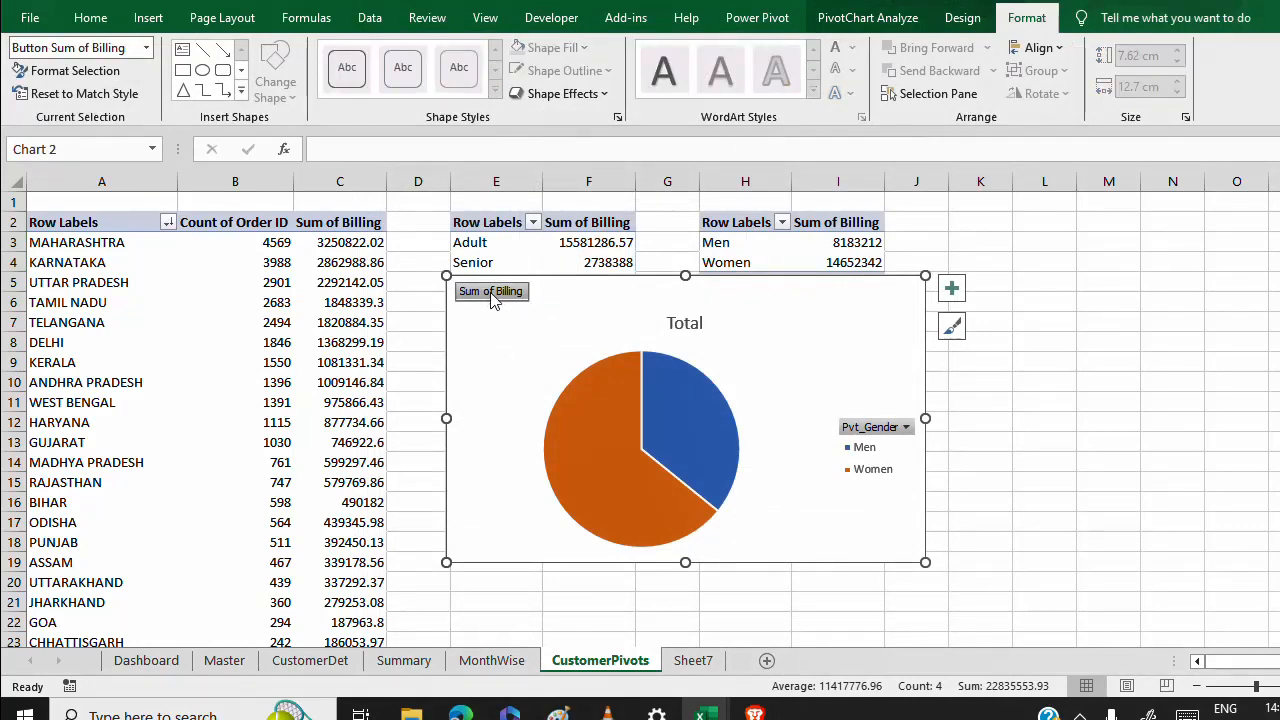
{"action": "left_click", "coordinate": [1022, 386]}
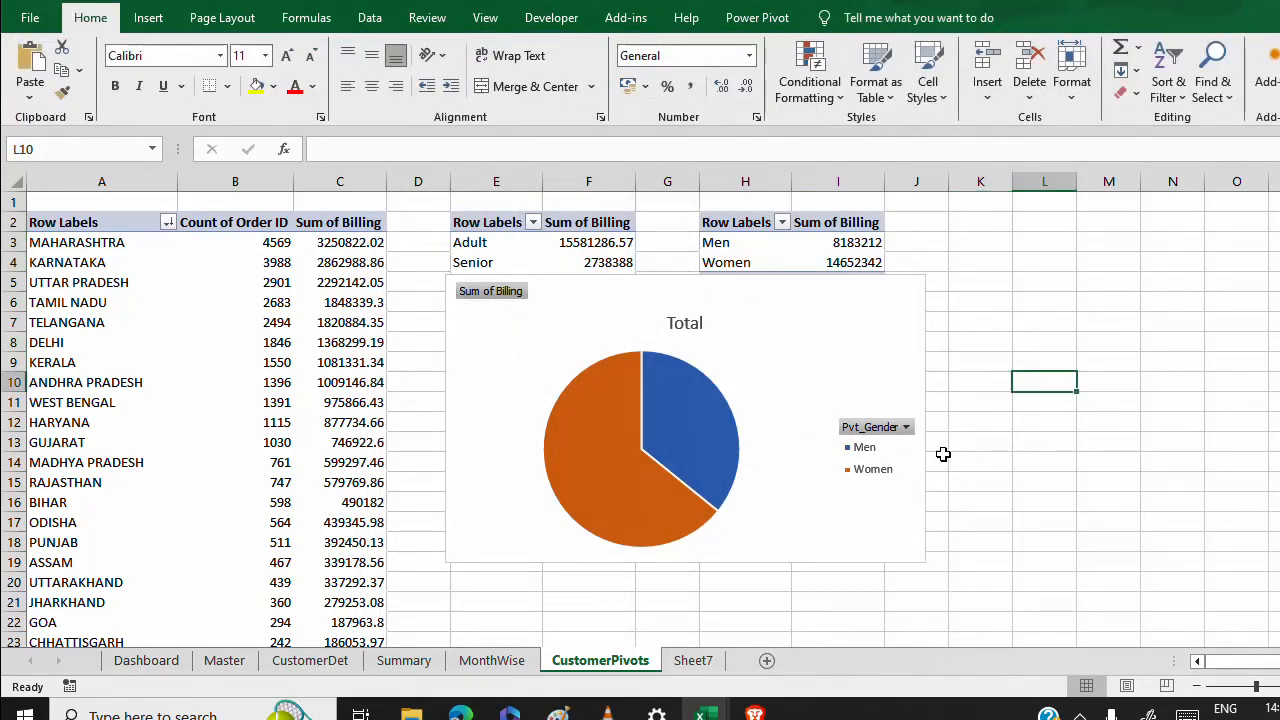
Remove the pie chart's title and legend and add data labels in the Data Callout style.
{"action": "left_click", "coordinate": [871, 337]}
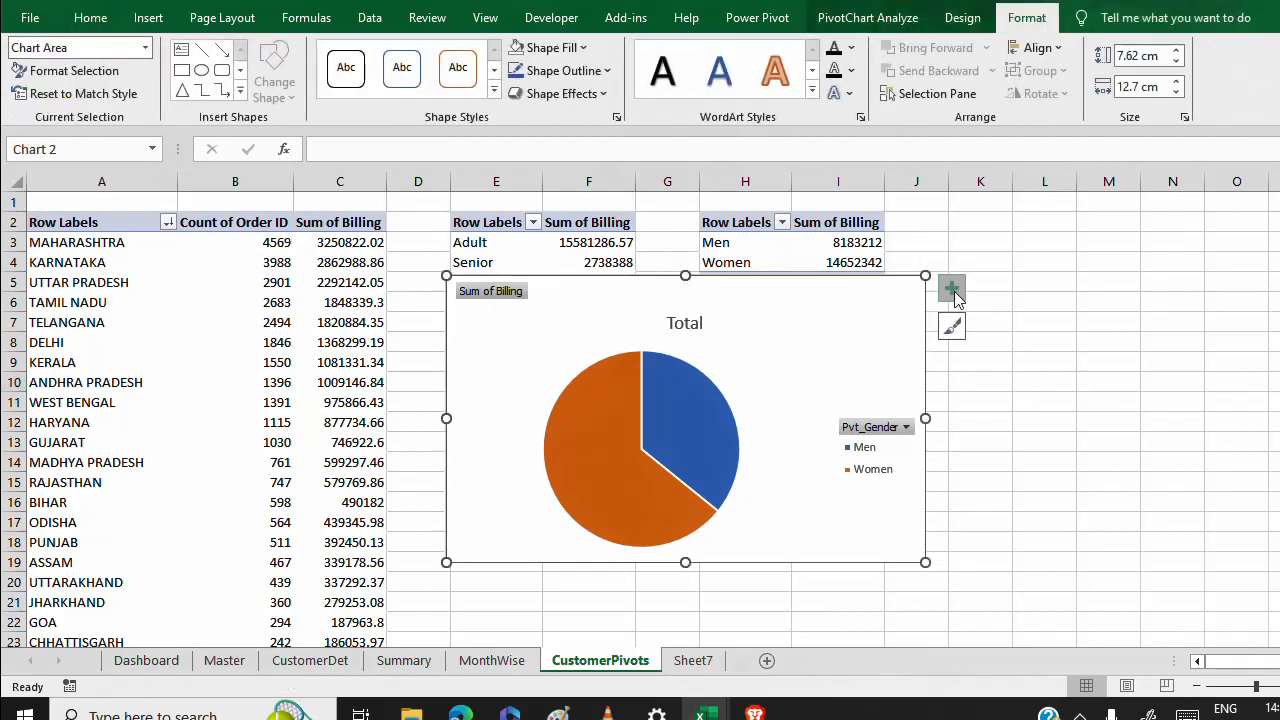
{"action": "left_click", "coordinate": [951, 288]}
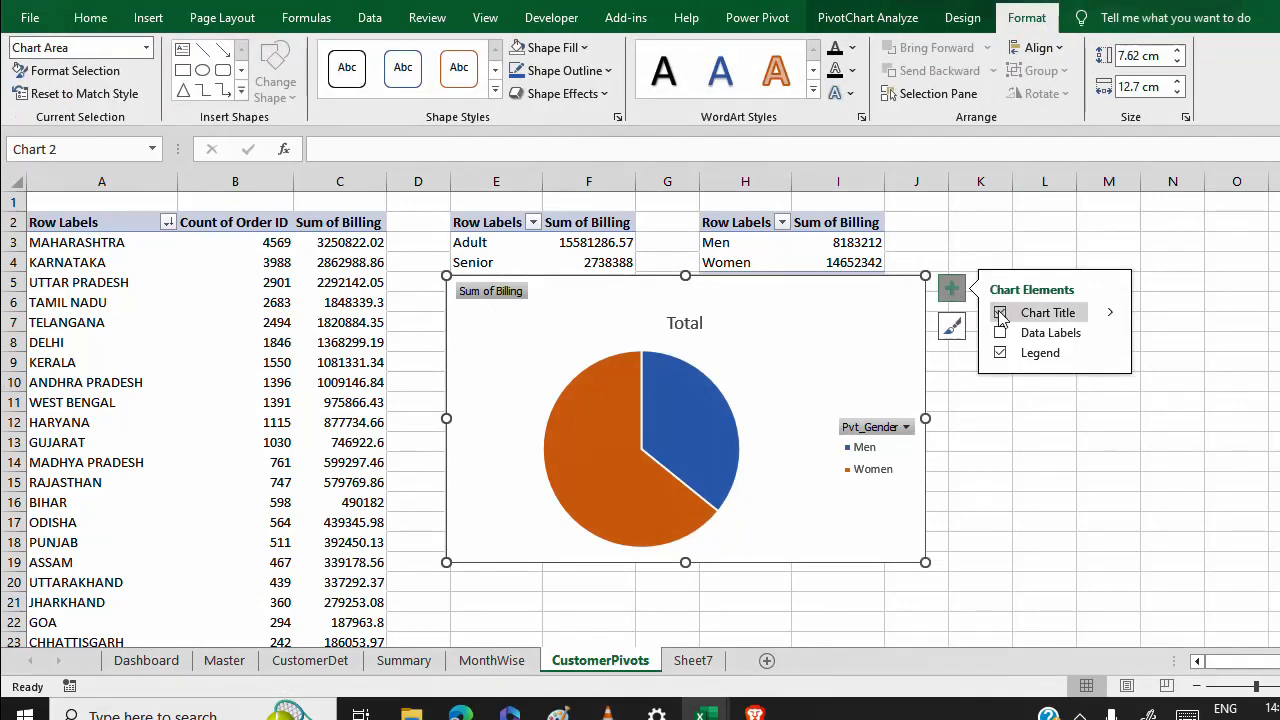
{"action": "left_click", "coordinate": [1000, 314]}
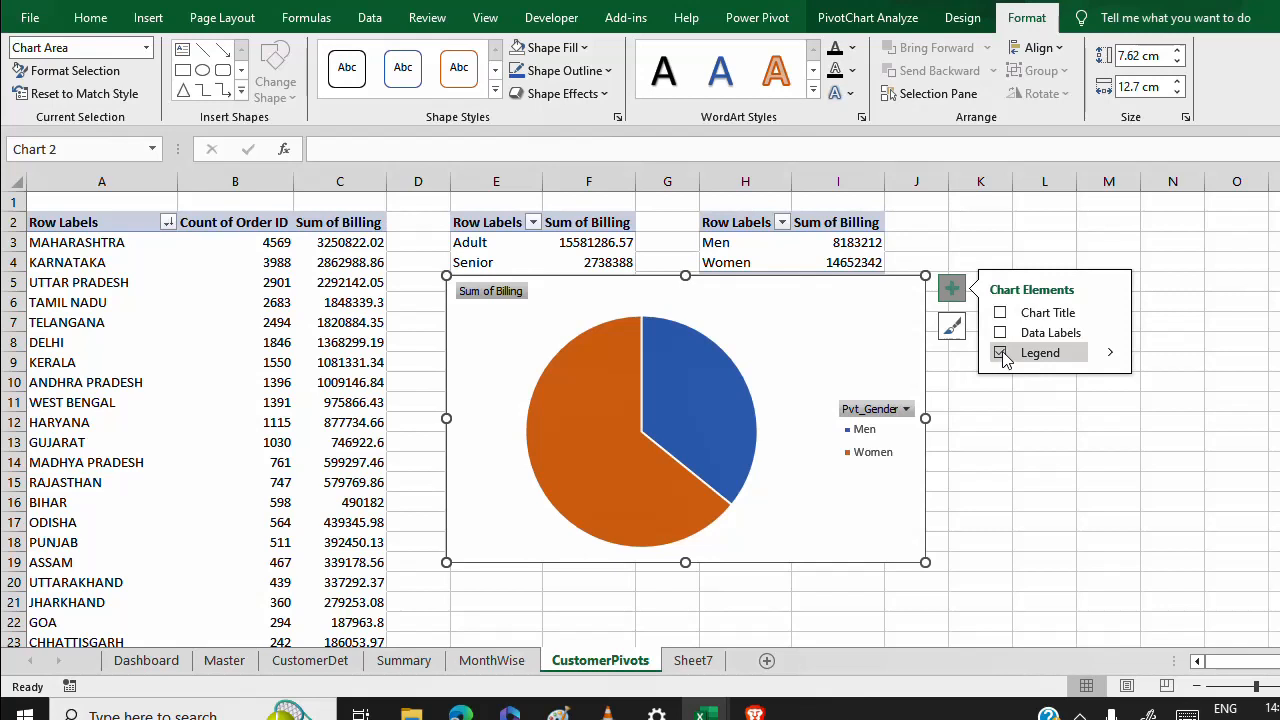
{"action": "left_click", "coordinate": [1001, 354]}
{"action": "left_click", "coordinate": [1001, 334]}
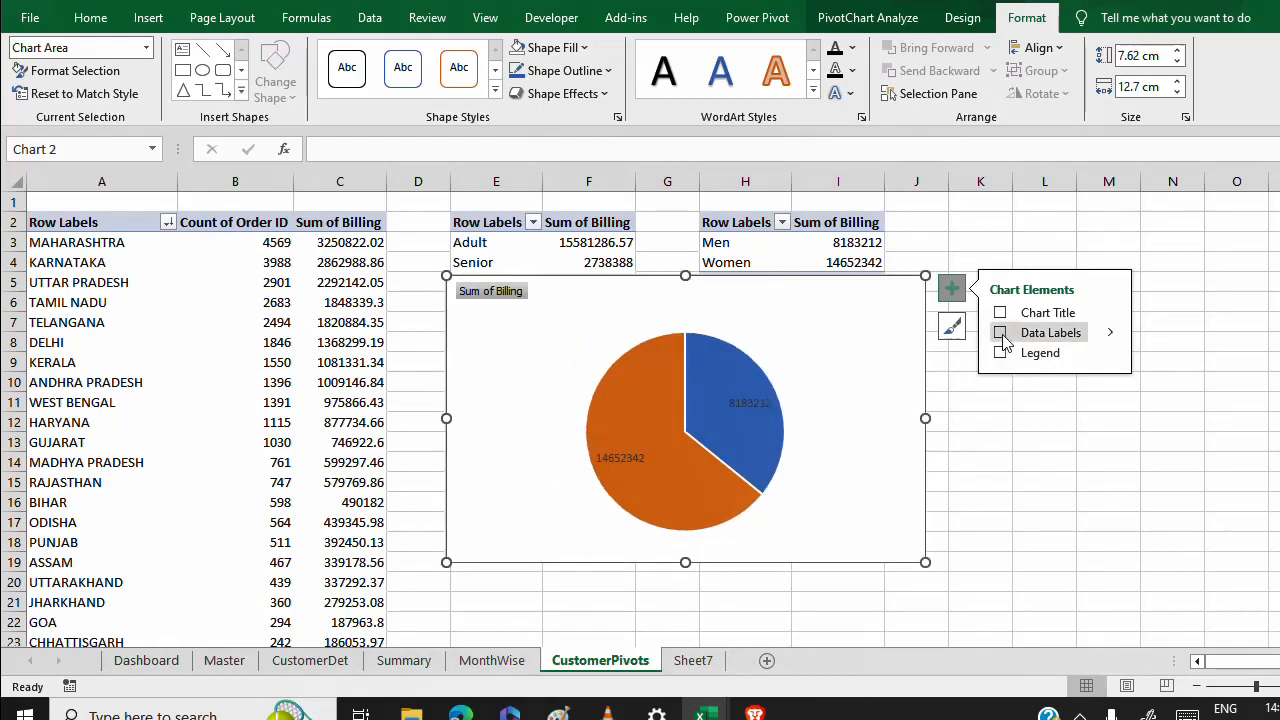
{"action": "left_click", "coordinate": [1110, 332]}
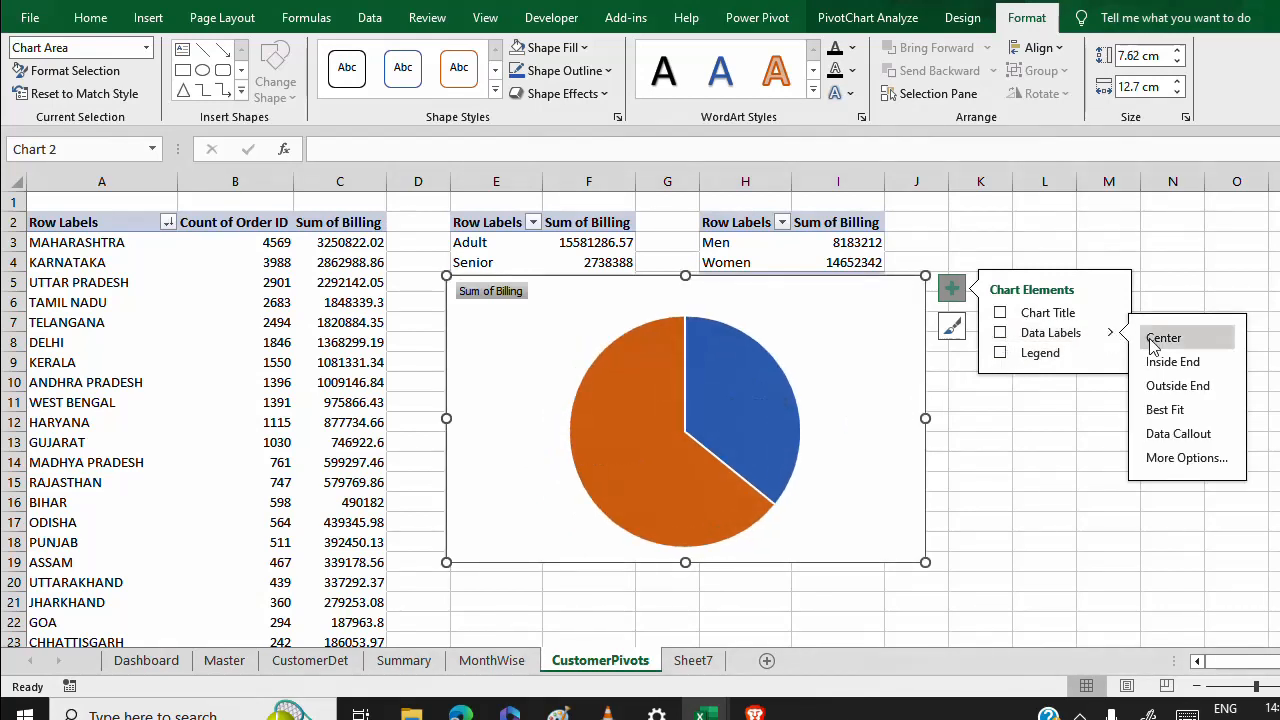
{"action": "left_click", "coordinate": [1201, 435]}
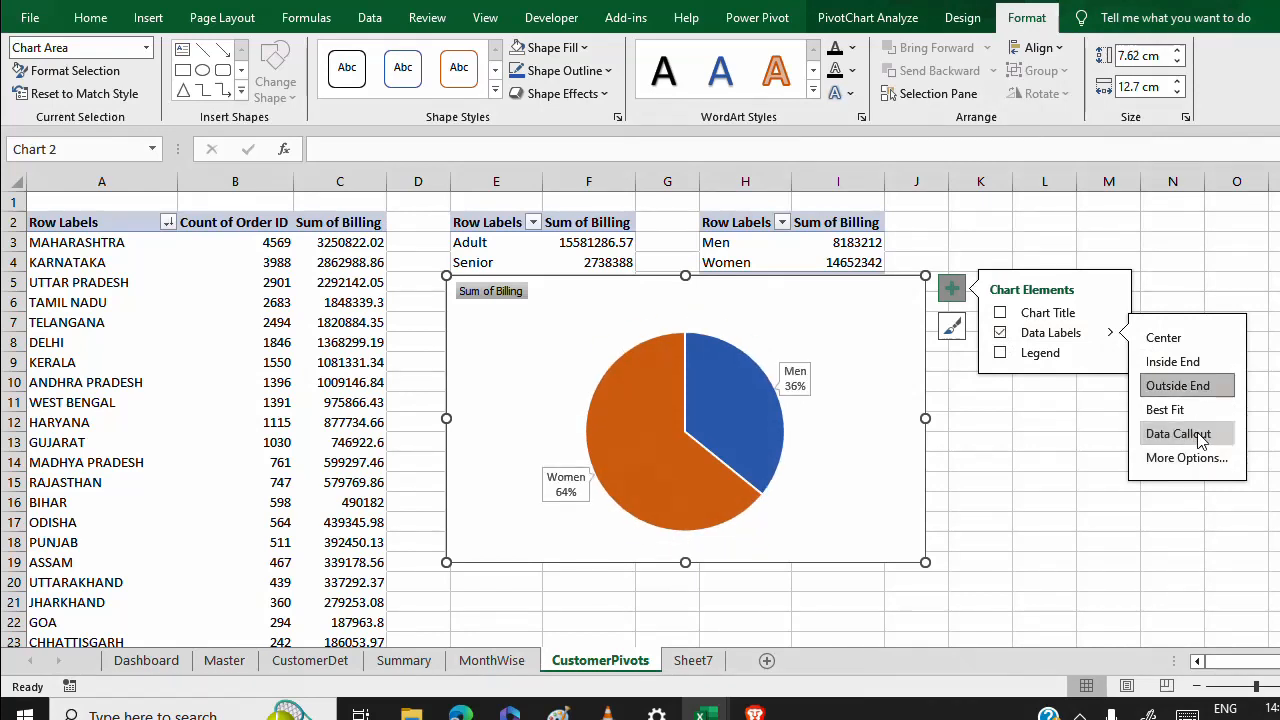
Make the pie chart's data labels bold and dark red.
{"action": "left_click", "coordinate": [803, 380]}
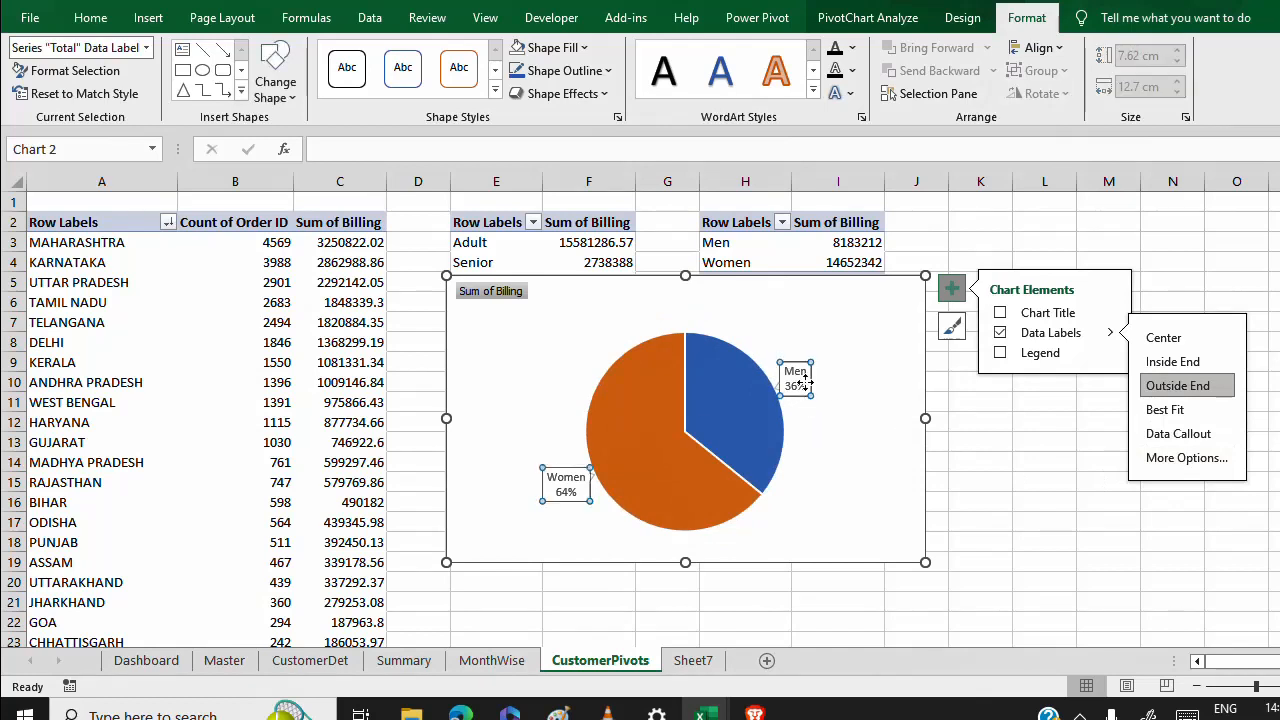
{"action": "left_click", "coordinate": [90, 18]}
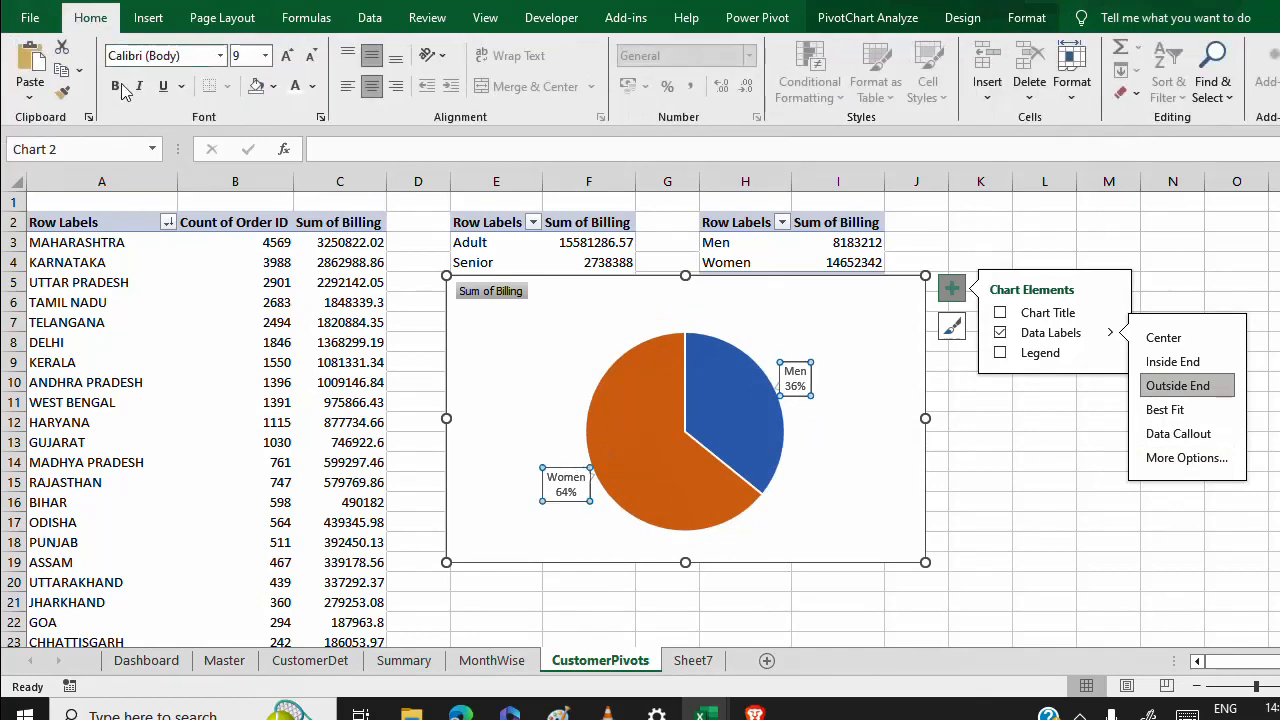
{"action": "left_click", "coordinate": [117, 86]}
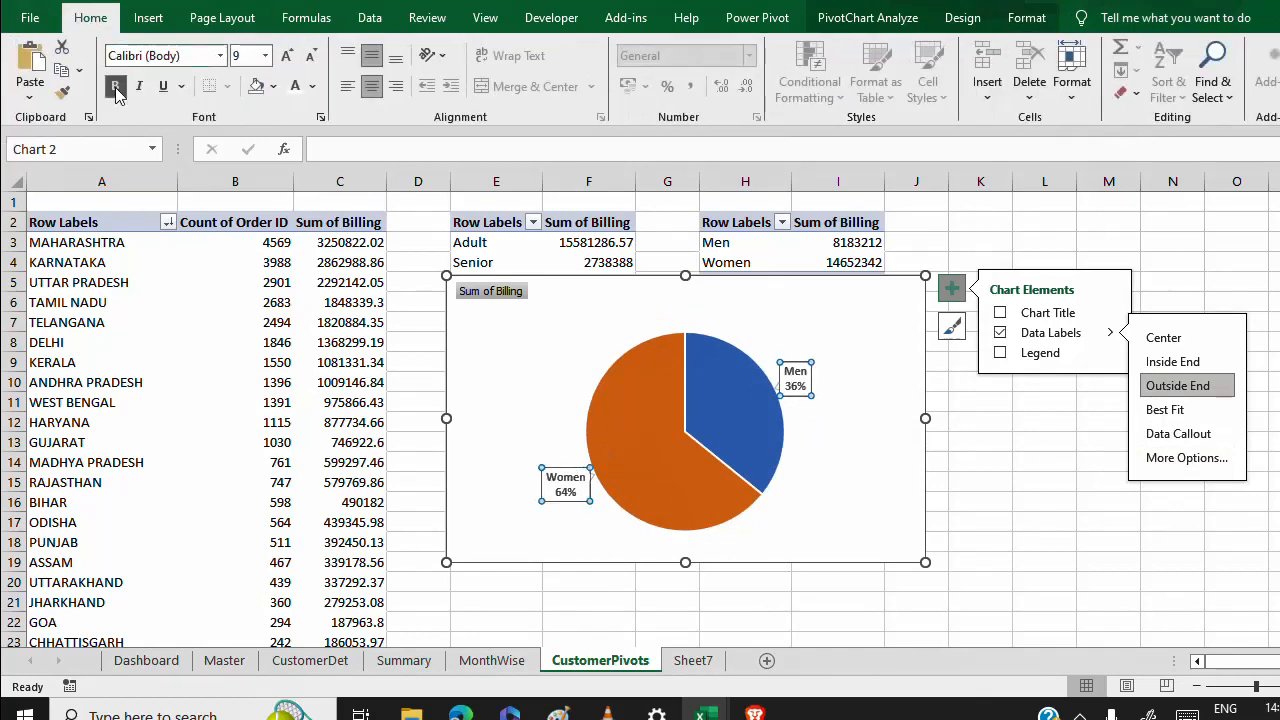
{"action": "left_click", "coordinate": [319, 90]}
{"action": "left_click", "coordinate": [296, 264]}
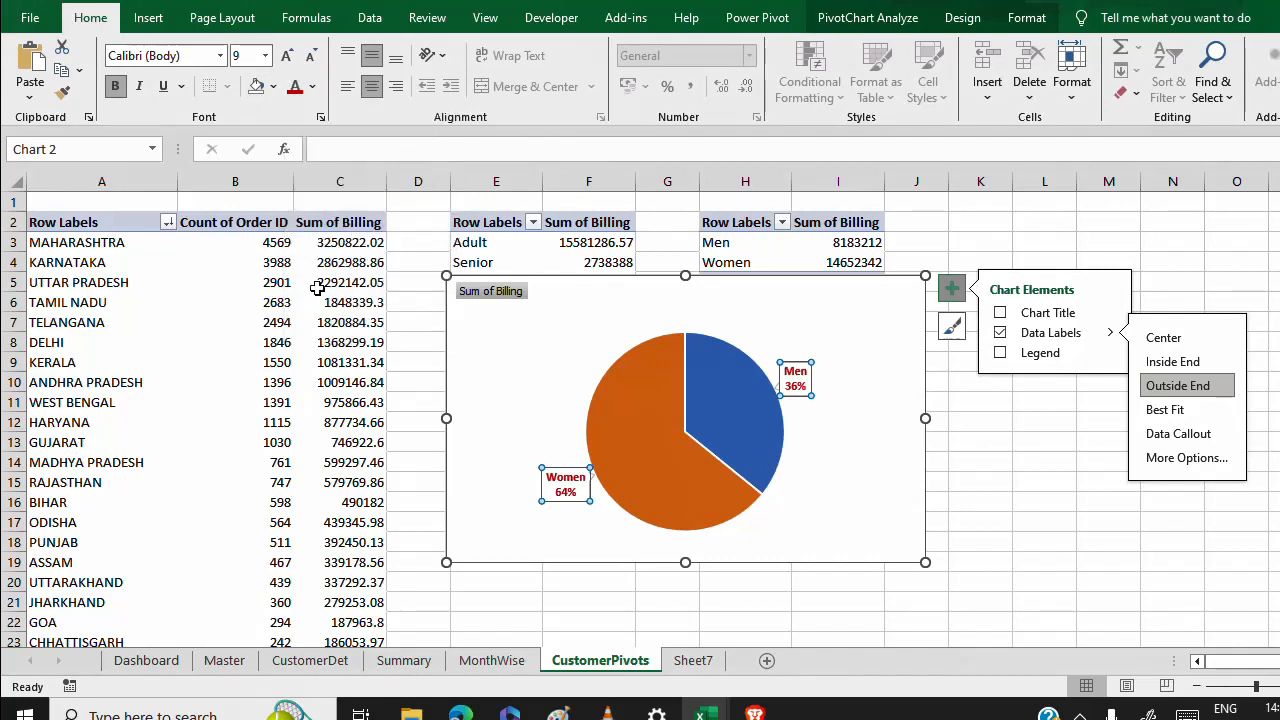
Pull the Men slice slightly out of the pie to separate it from the Women slice.
{"action": "left_click", "coordinate": [744, 415]}
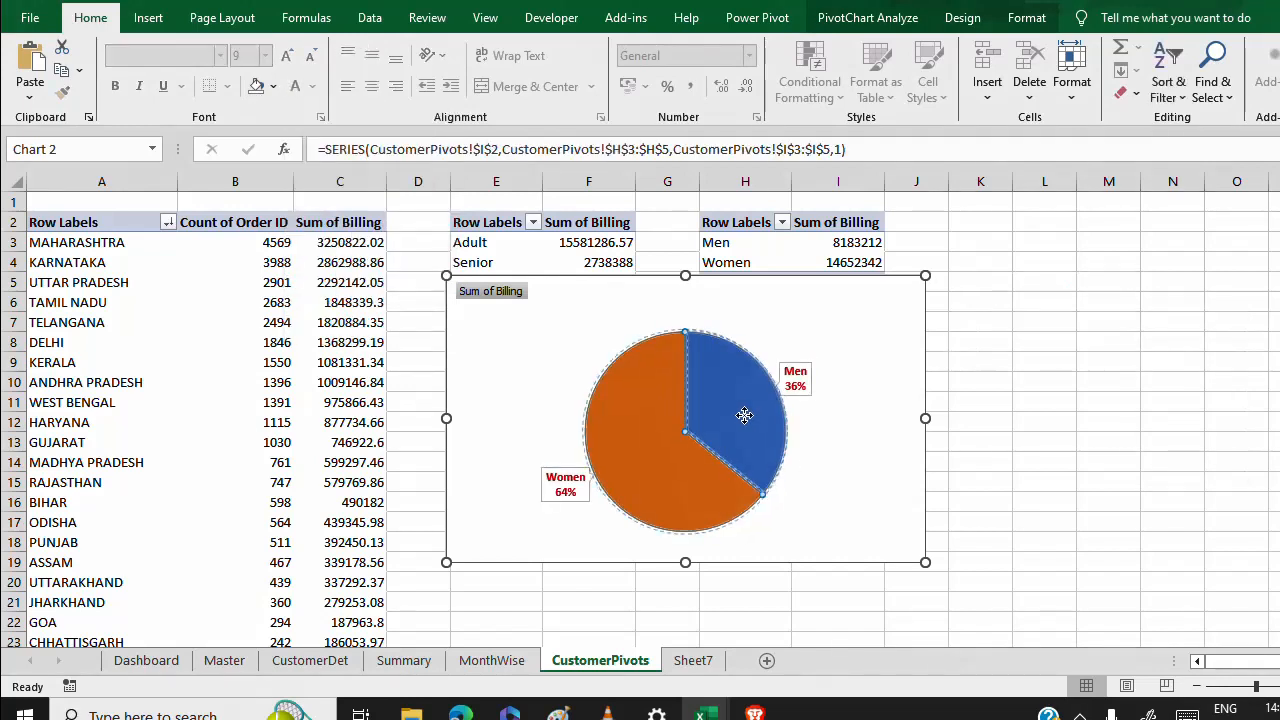
{"action": "left_click_drag", "start_coordinate": [744, 415], "coordinate": [748, 413]}
{"action": "left_click", "coordinate": [866, 450]}
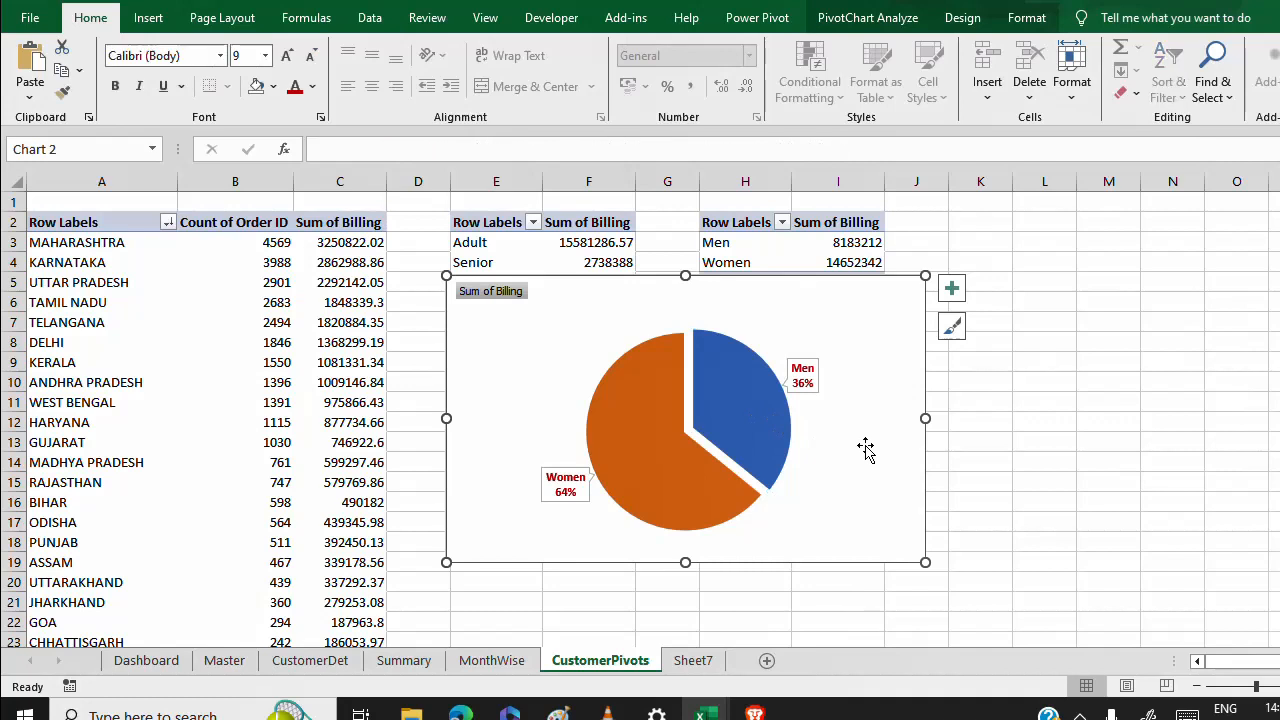
Turn off the report filter and value field buttons on the pie PivotChart.
{"action": "left_click", "coordinate": [507, 298]}
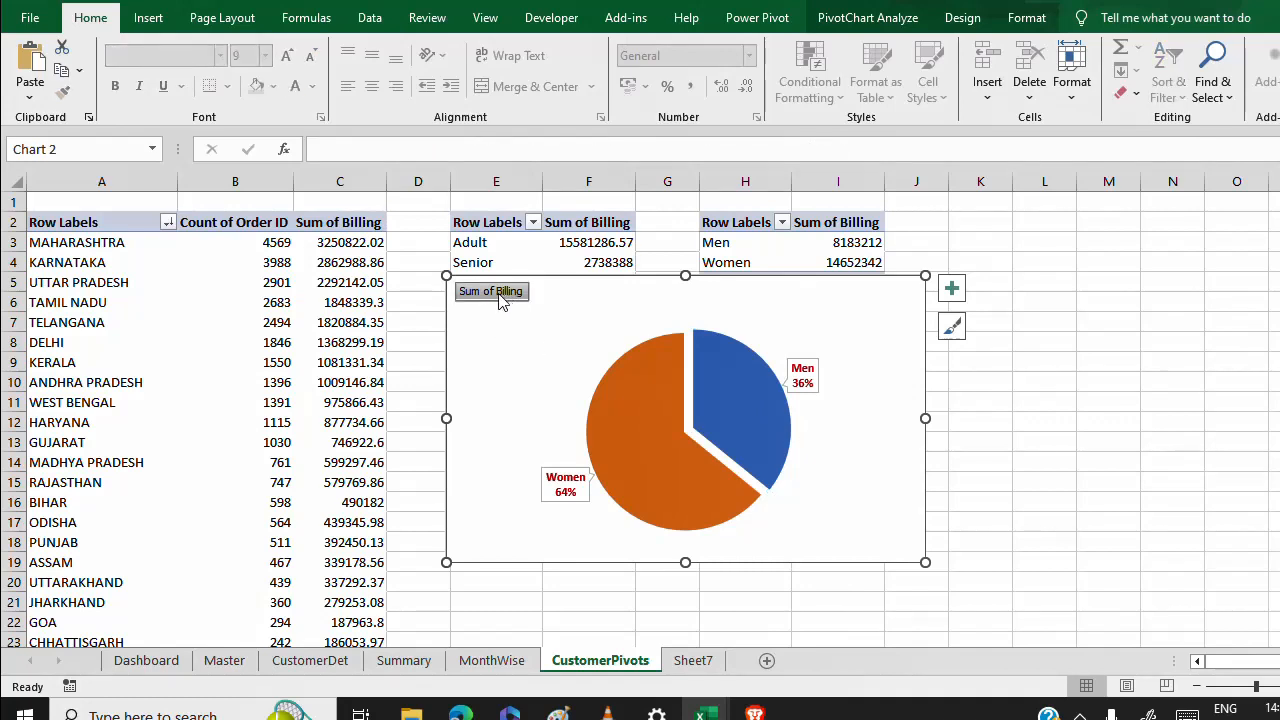
{"action": "left_click", "coordinate": [1128, 293]}
{"action": "left_click", "coordinate": [508, 297]}
{"action": "left_click", "coordinate": [1024, 19]}
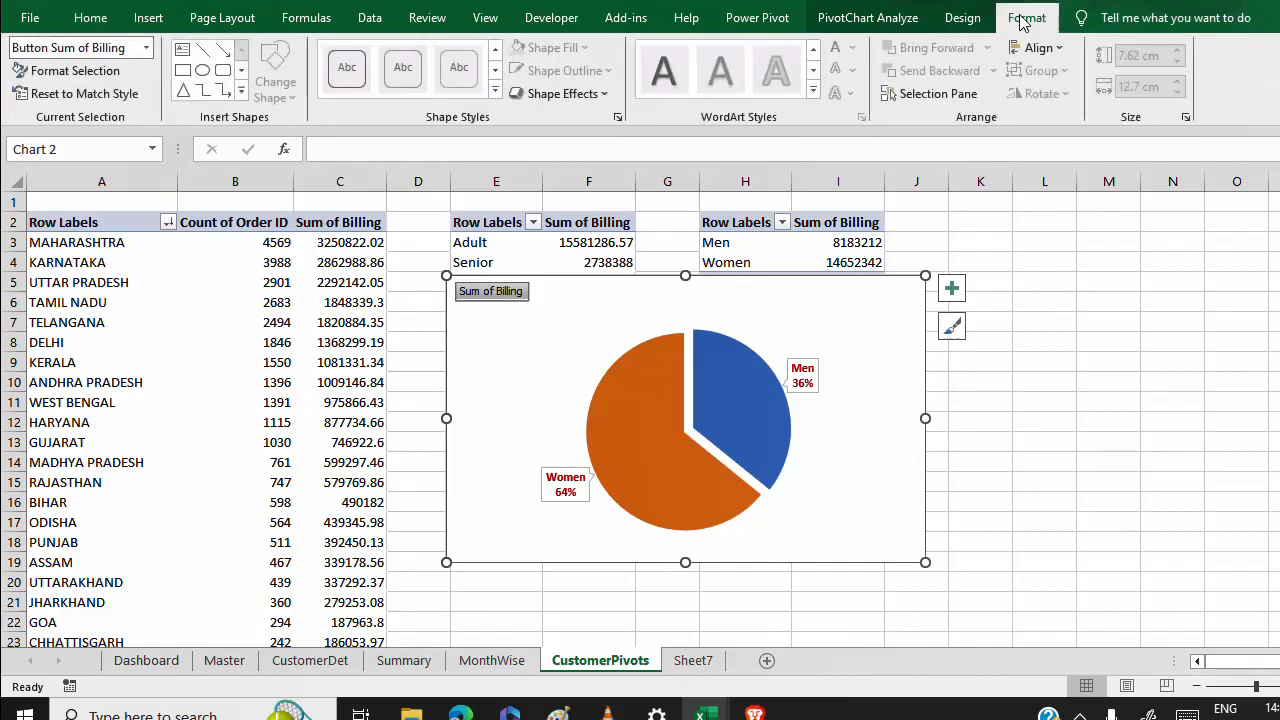
{"action": "left_click", "coordinate": [955, 20]}
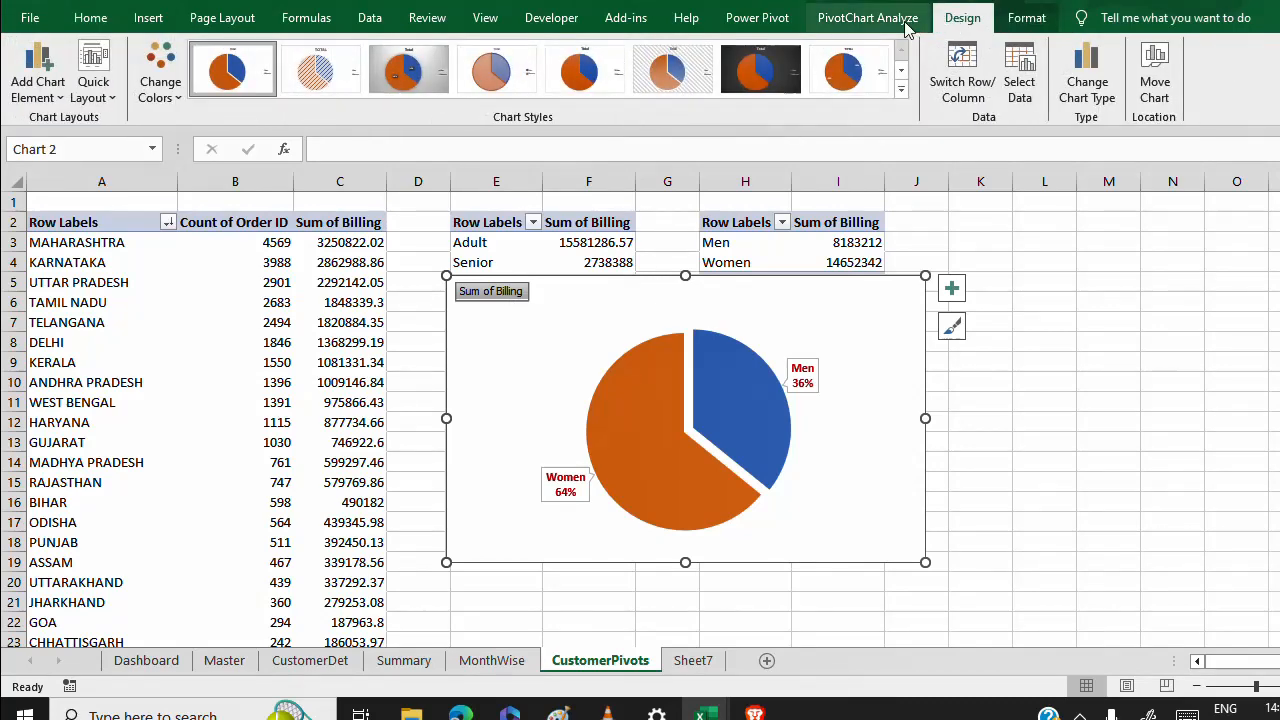
{"action": "left_click", "coordinate": [905, 25]}
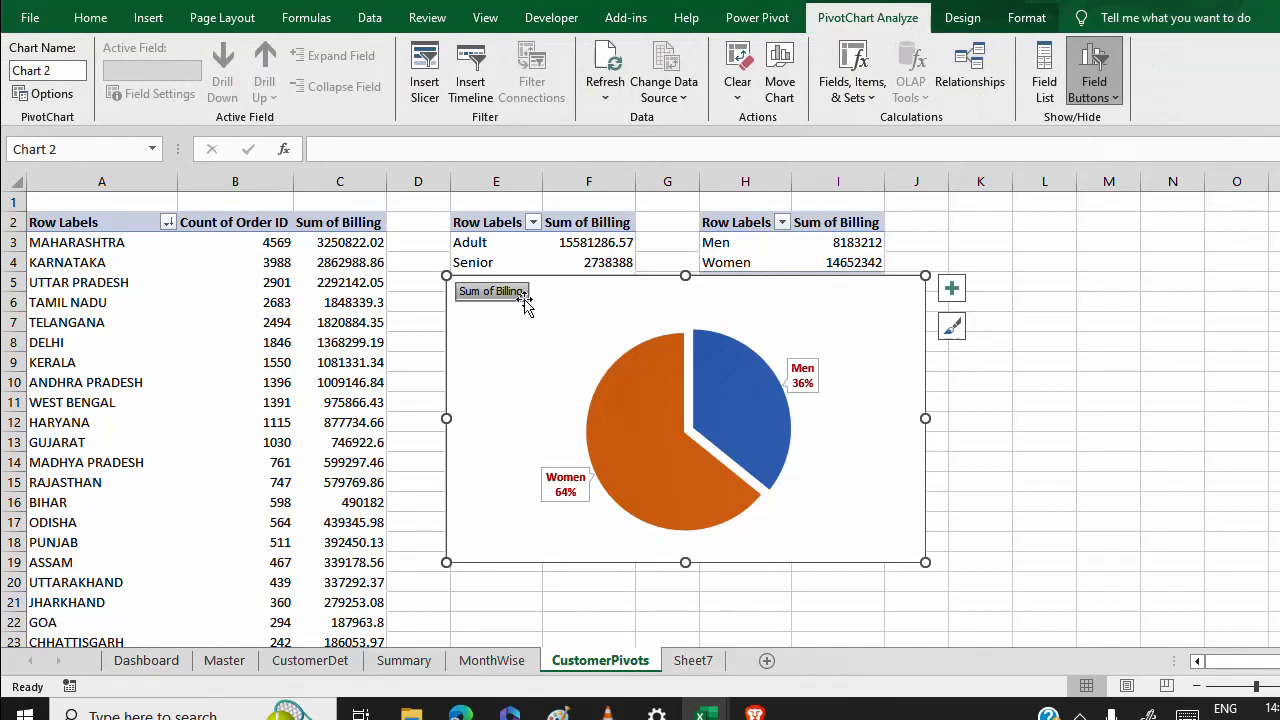
{"action": "left_click", "coordinate": [1114, 97]}
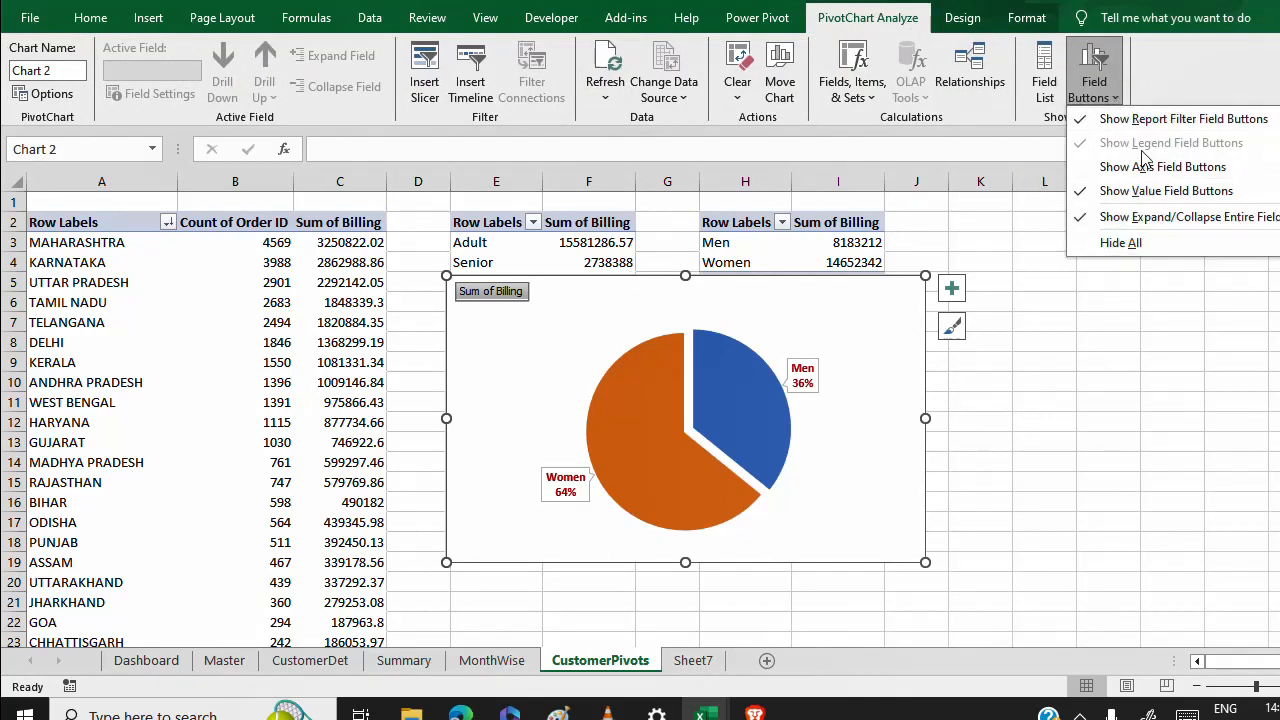
{"action": "left_click", "coordinate": [1141, 120]}
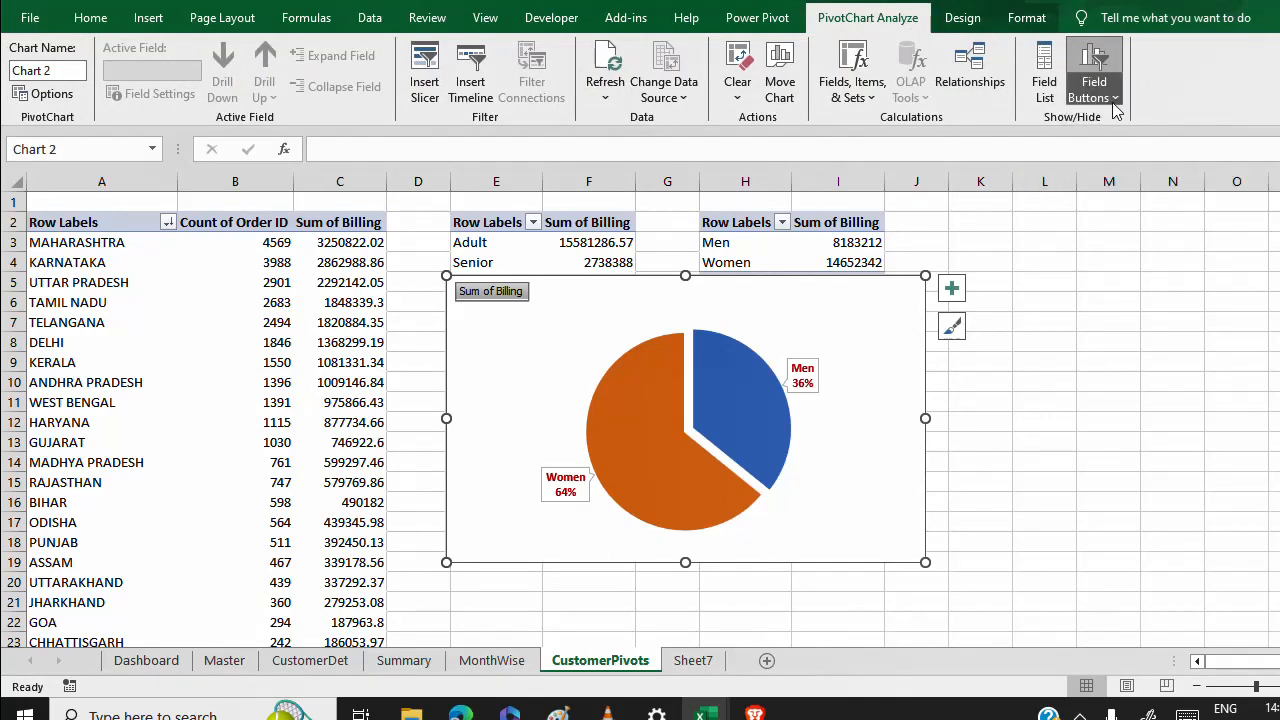
{"action": "left_click", "coordinate": [1100, 92]}
{"action": "left_click", "coordinate": [1140, 191]}
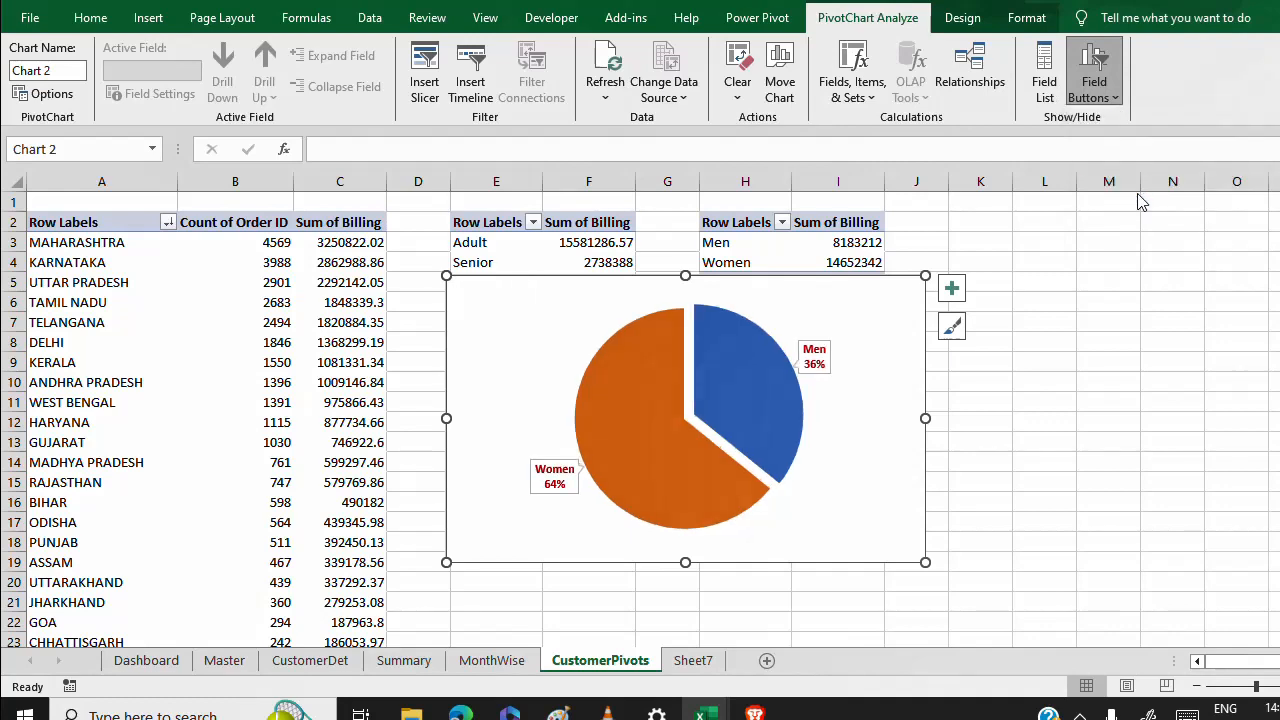
Move the gender pie chart from the CustomerPivots sheet to cell O13 of the Dashboard sheet.
{"action": "left_click", "coordinate": [1103, 358]}
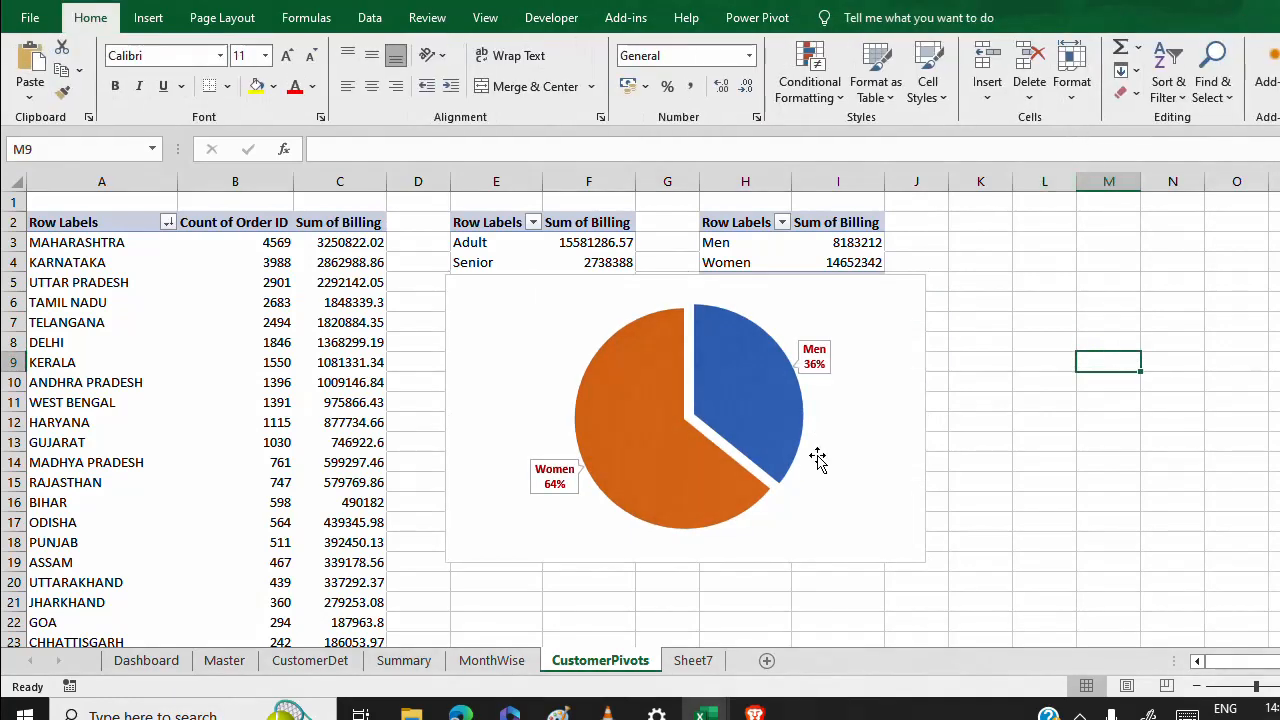
{"action": "left_click", "coordinate": [875, 502]}
{"action": "left_click", "coordinate": [1004, 487]}
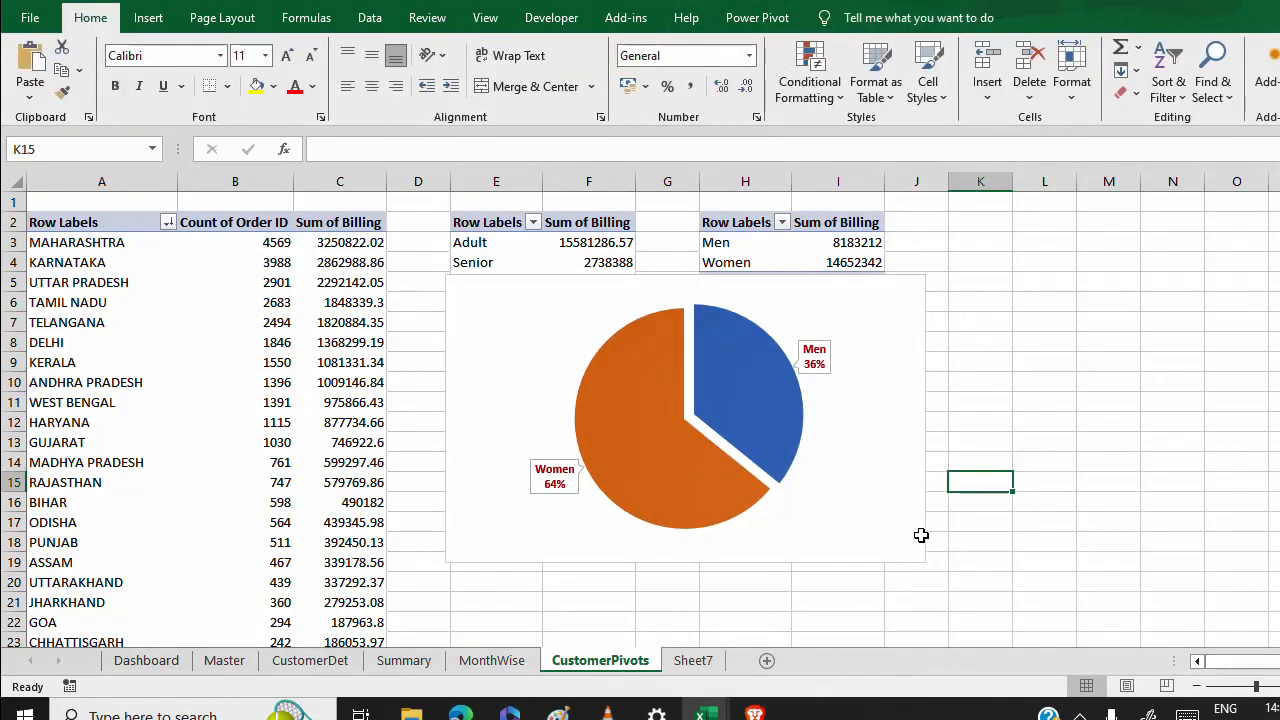
{"action": "left_click", "coordinate": [886, 546]}
{"action": "key", "text": "Delete"}
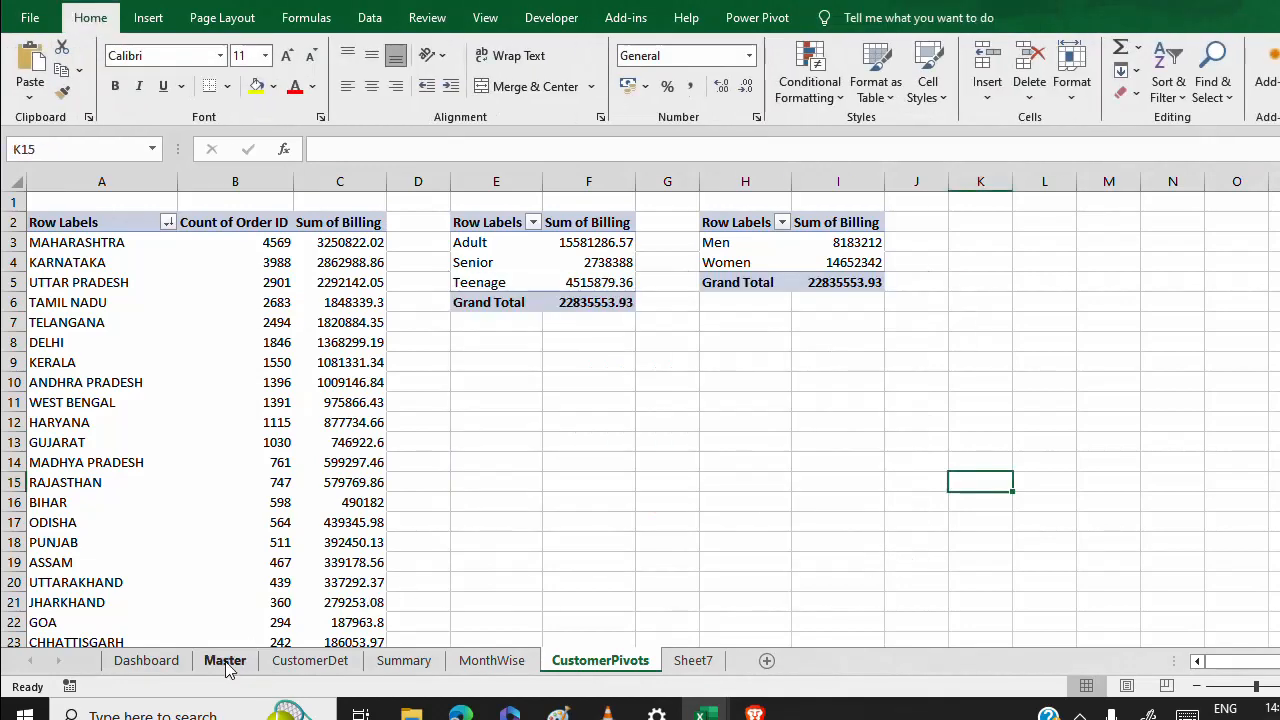
{"action": "left_click", "coordinate": [146, 661]}
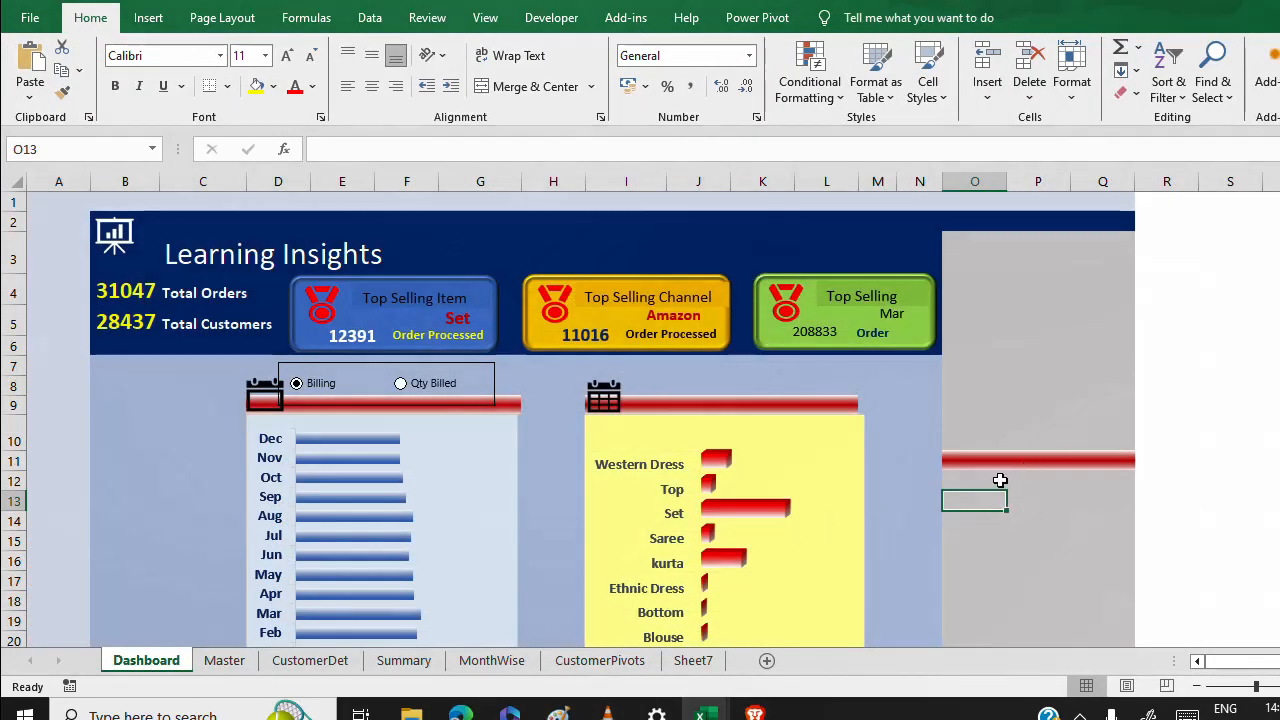
{"action": "key", "text": "ctrl+v"}
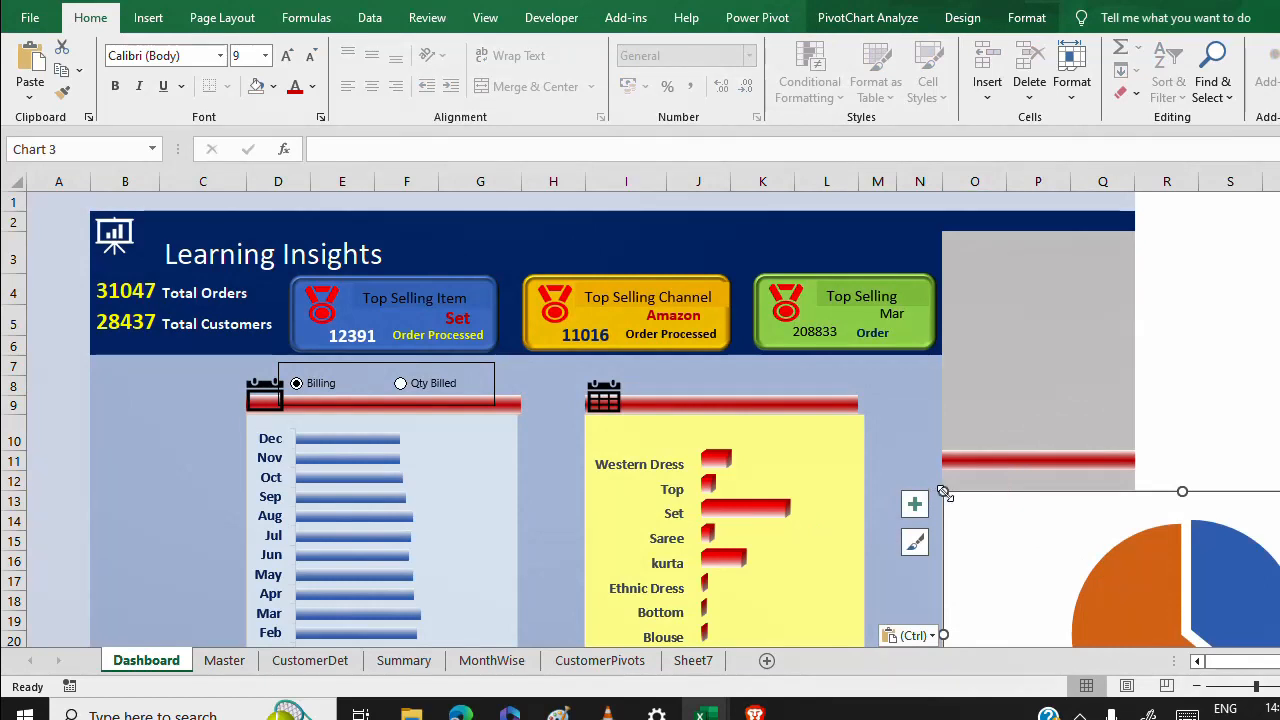
Resize and position the pie chart to fill the grey panel's width below its red bar, down to the dashboard's lower area.
{"action": "left_click_drag", "start_coordinate": [943, 492], "coordinate": [997, 466]}
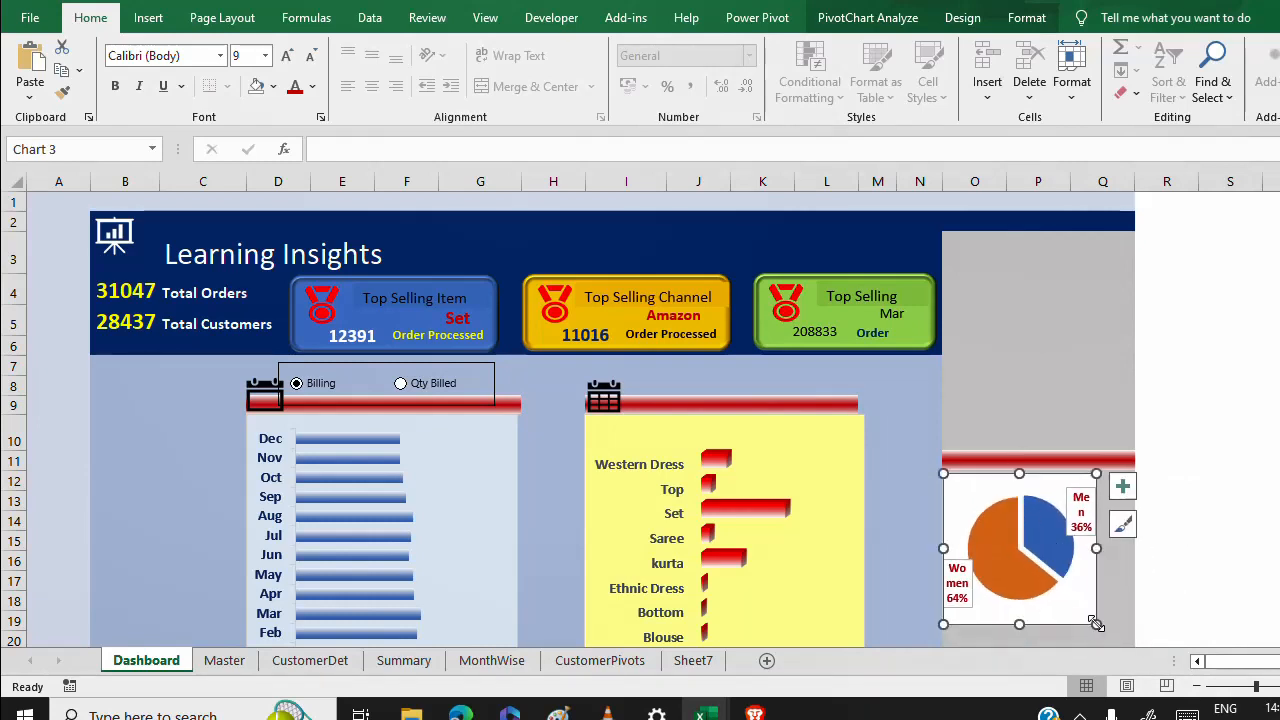
{"action": "left_click_drag", "start_coordinate": [1096, 624], "coordinate": [1132, 549]}
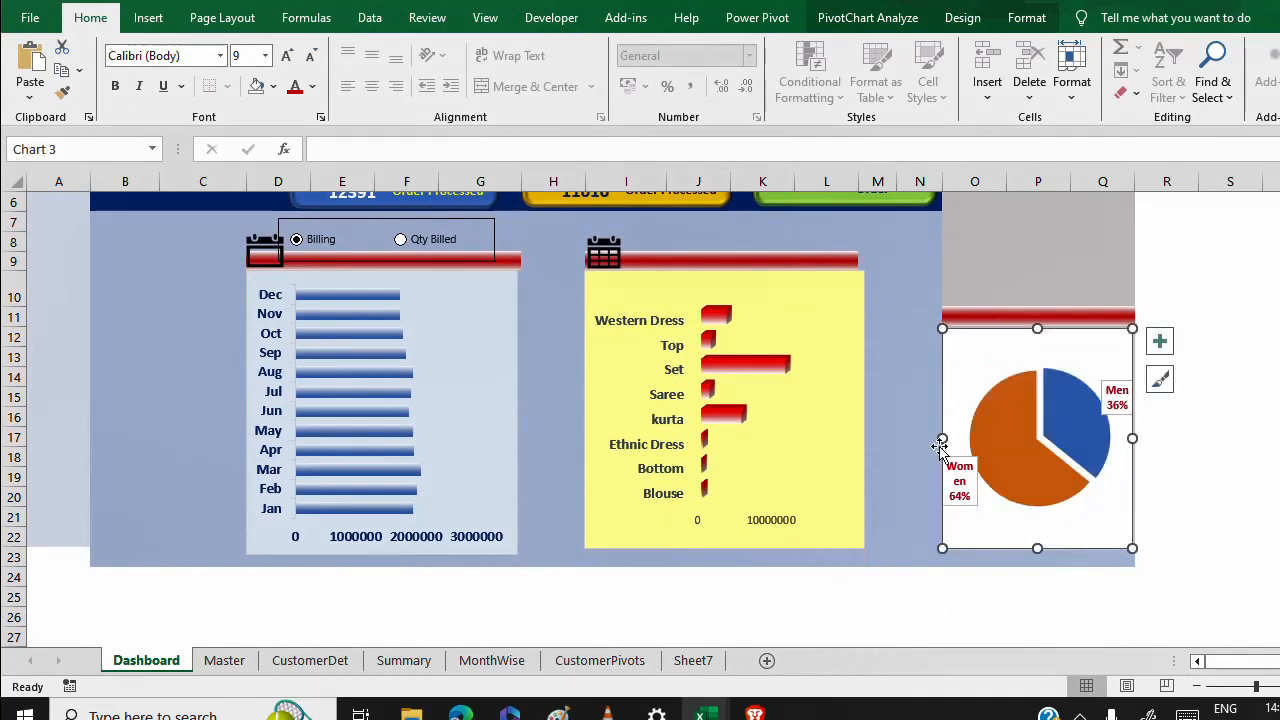
{"action": "scroll", "coordinate": [942, 438], "scroll_direction": "up", "scroll_amount": 2}
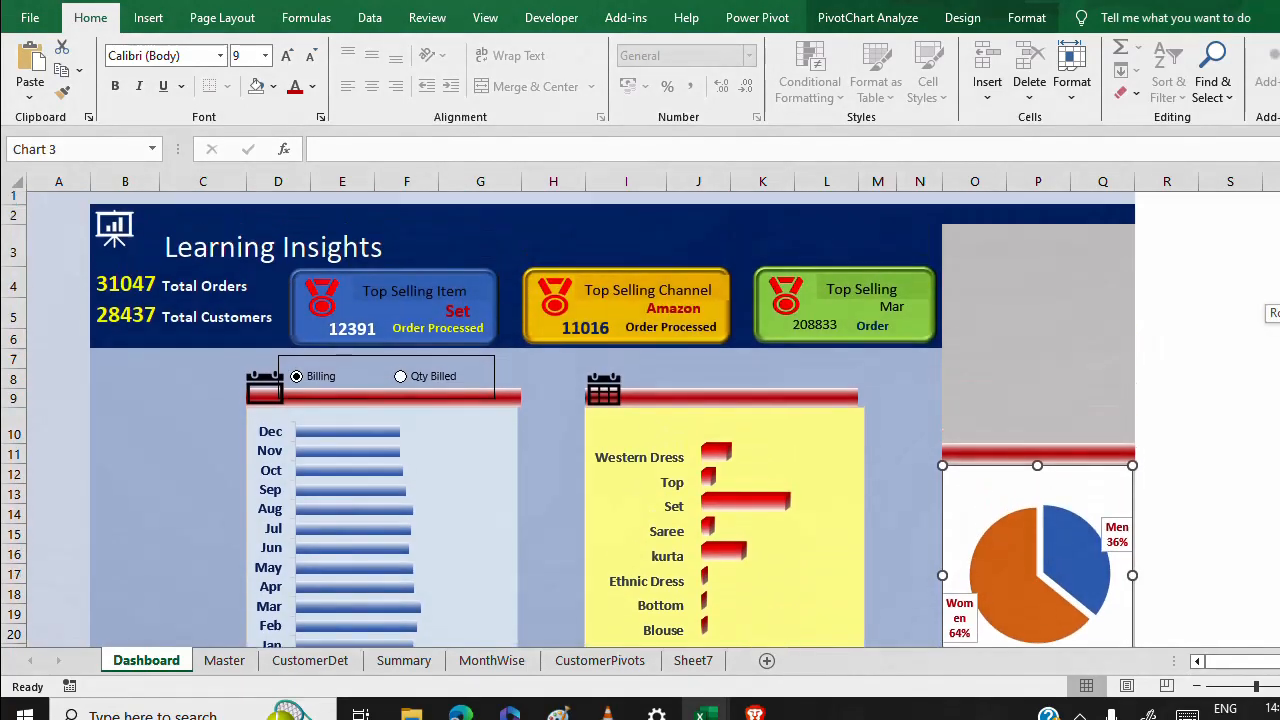
{"action": "left_click", "coordinate": [1068, 316]}
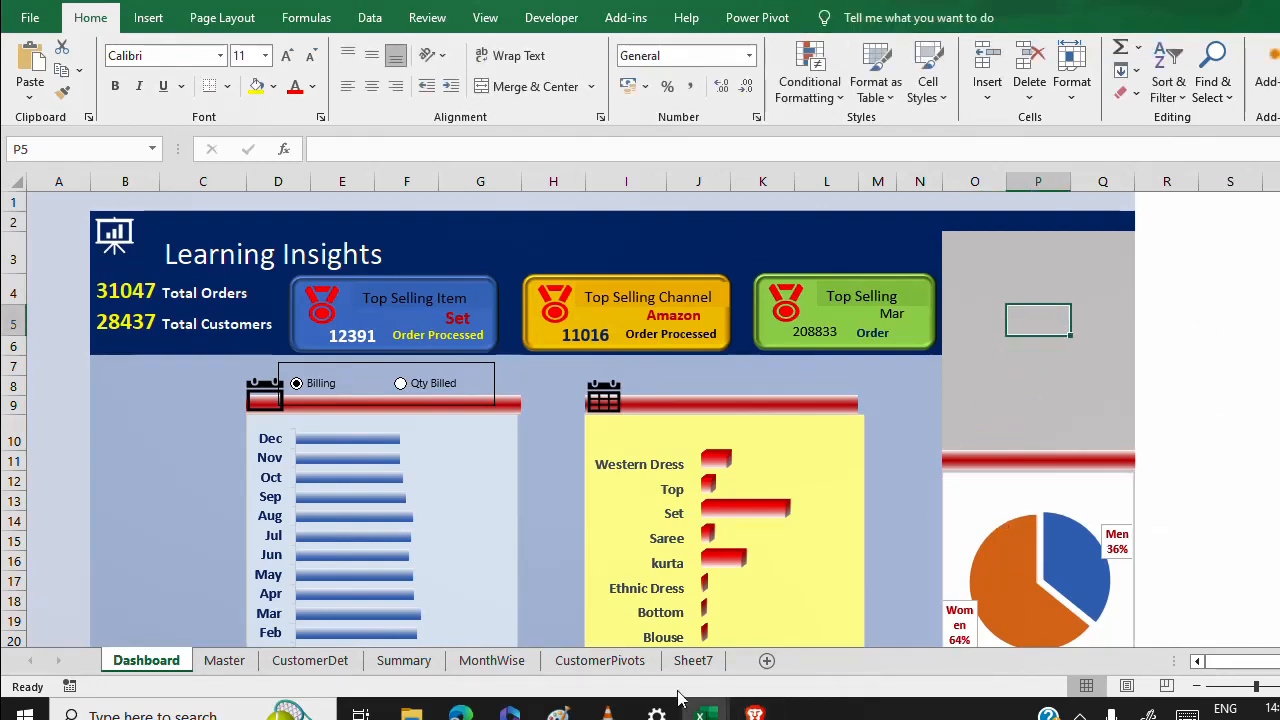
Insert a Doughnut PivotChart from the age group pivot table on the CustomerPivots sheet.
{"action": "left_click", "coordinate": [606, 665]}
{"action": "left_click", "coordinate": [470, 242]}
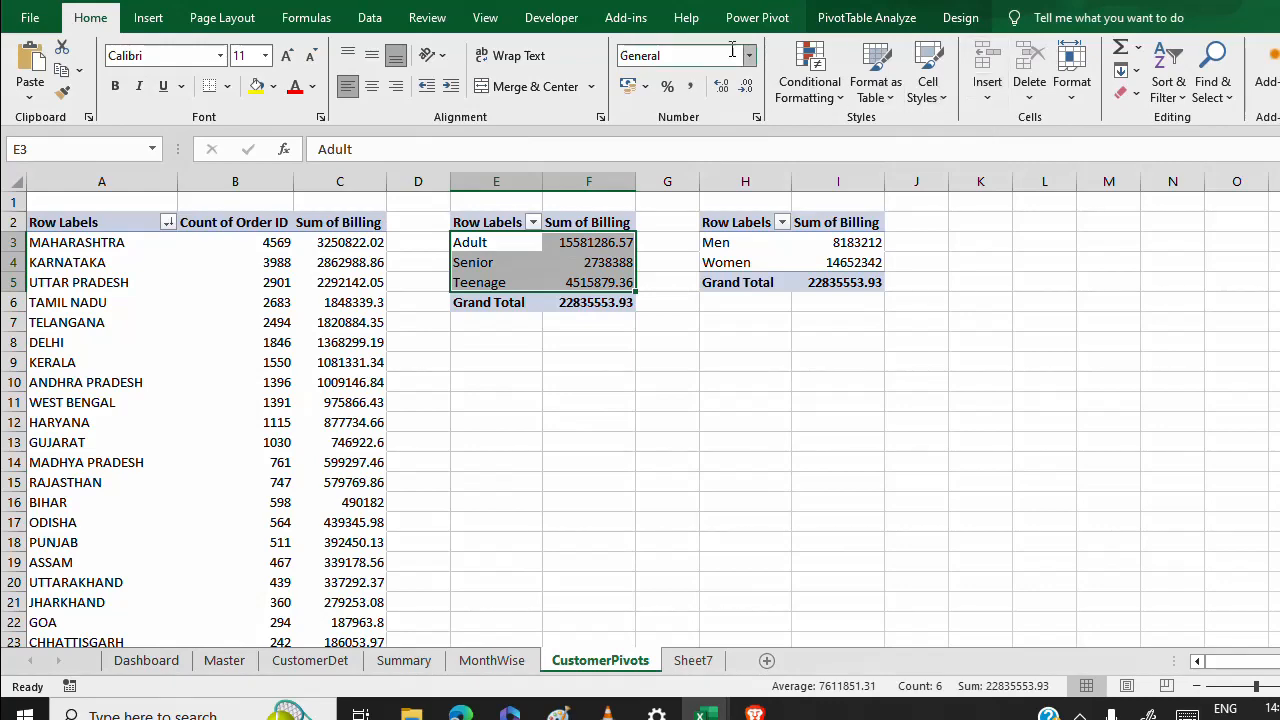
{"action": "left_click", "coordinate": [860, 17]}
{"action": "left_click", "coordinate": [968, 20]}
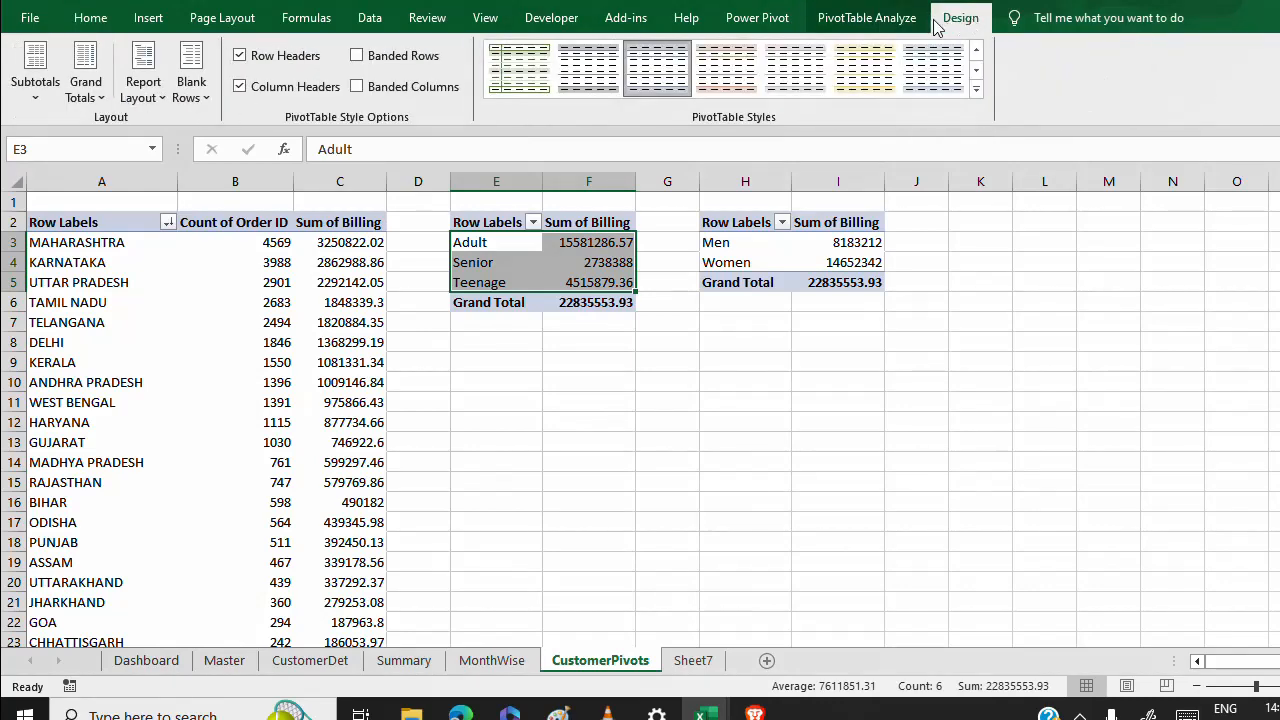
{"action": "left_click", "coordinate": [866, 17]}
{"action": "left_click", "coordinate": [1065, 72]}
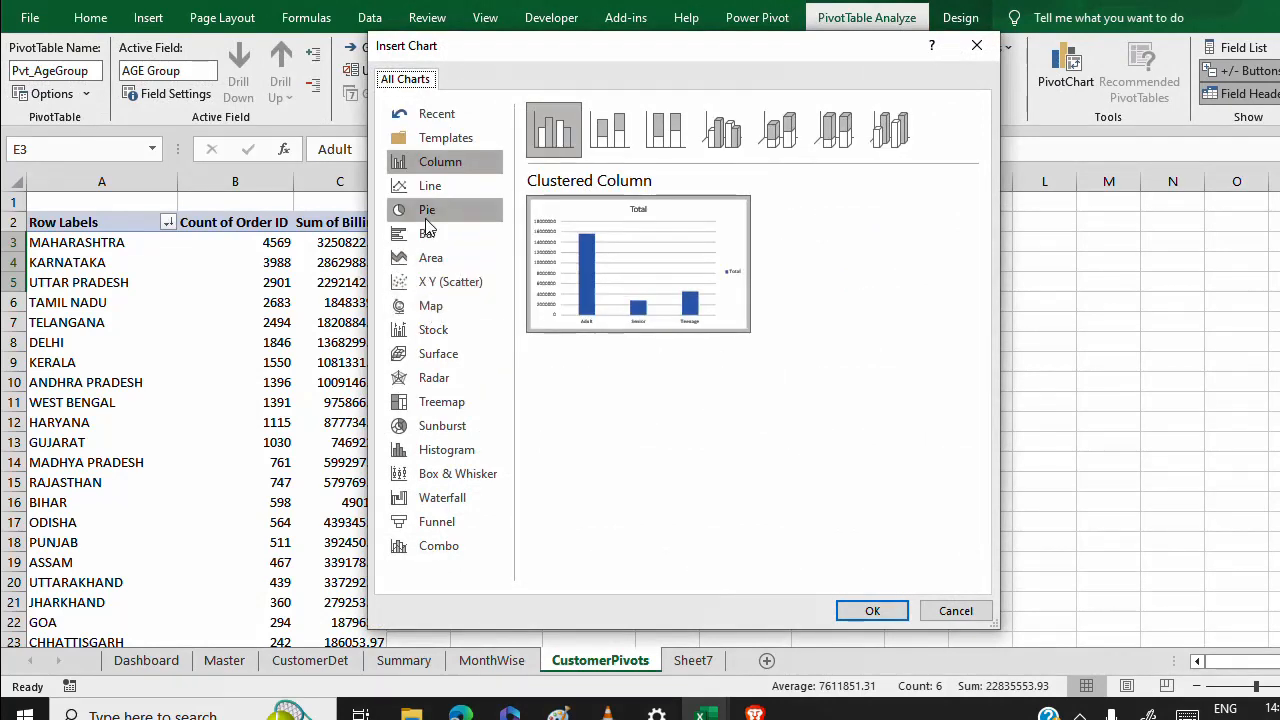
{"action": "left_click", "coordinate": [427, 215]}
{"action": "left_click", "coordinate": [775, 133]}
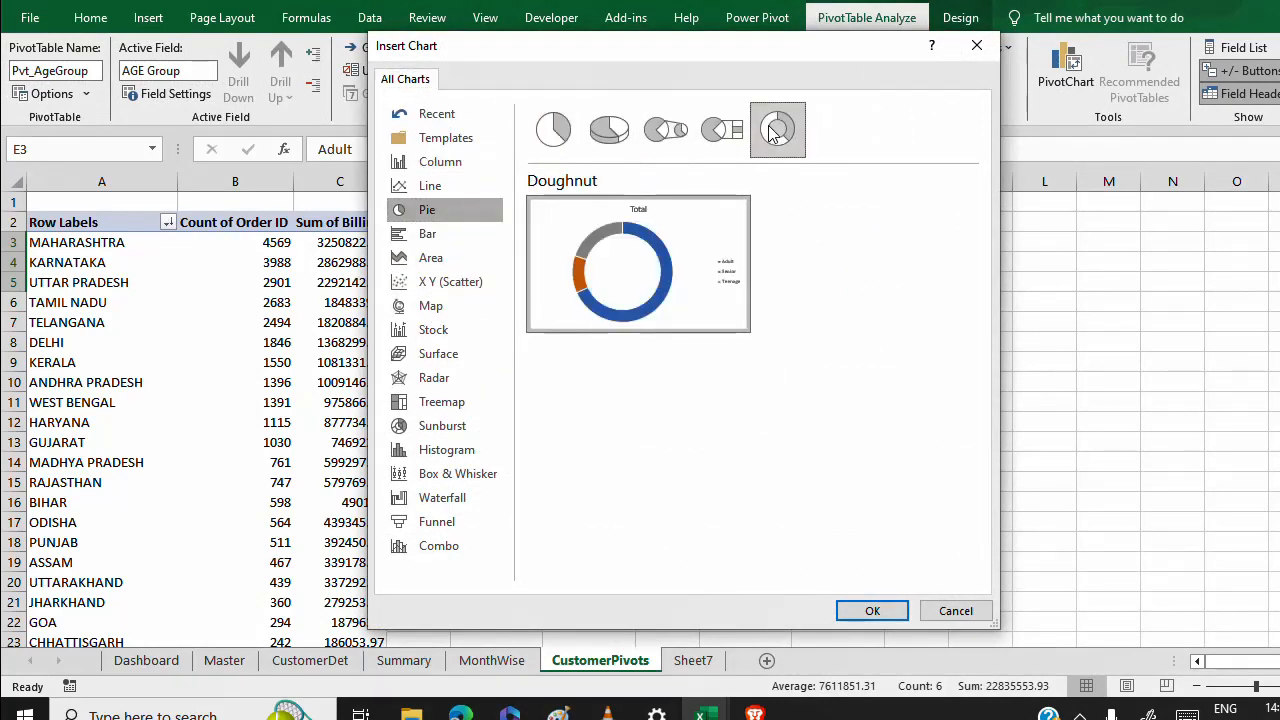
{"action": "left_click", "coordinate": [848, 612]}
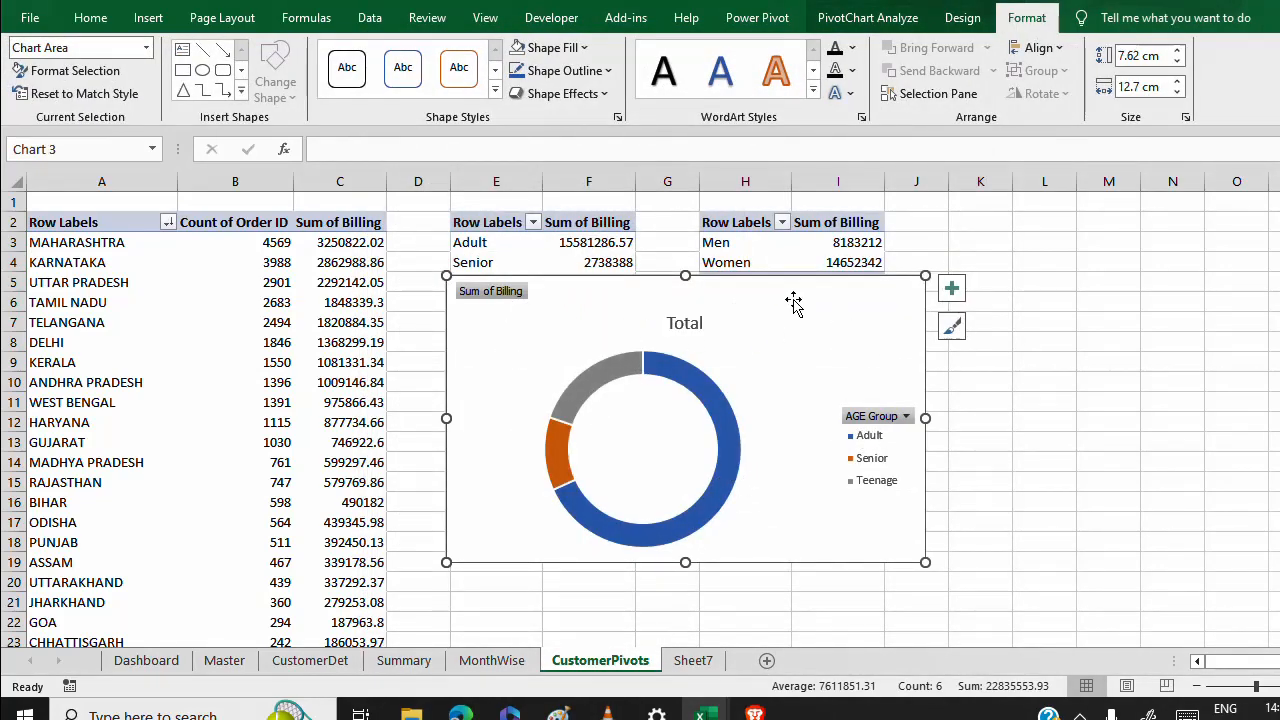
Turn off the value field buttons on the doughnut PivotChart.
{"action": "left_click", "coordinate": [955, 18]}
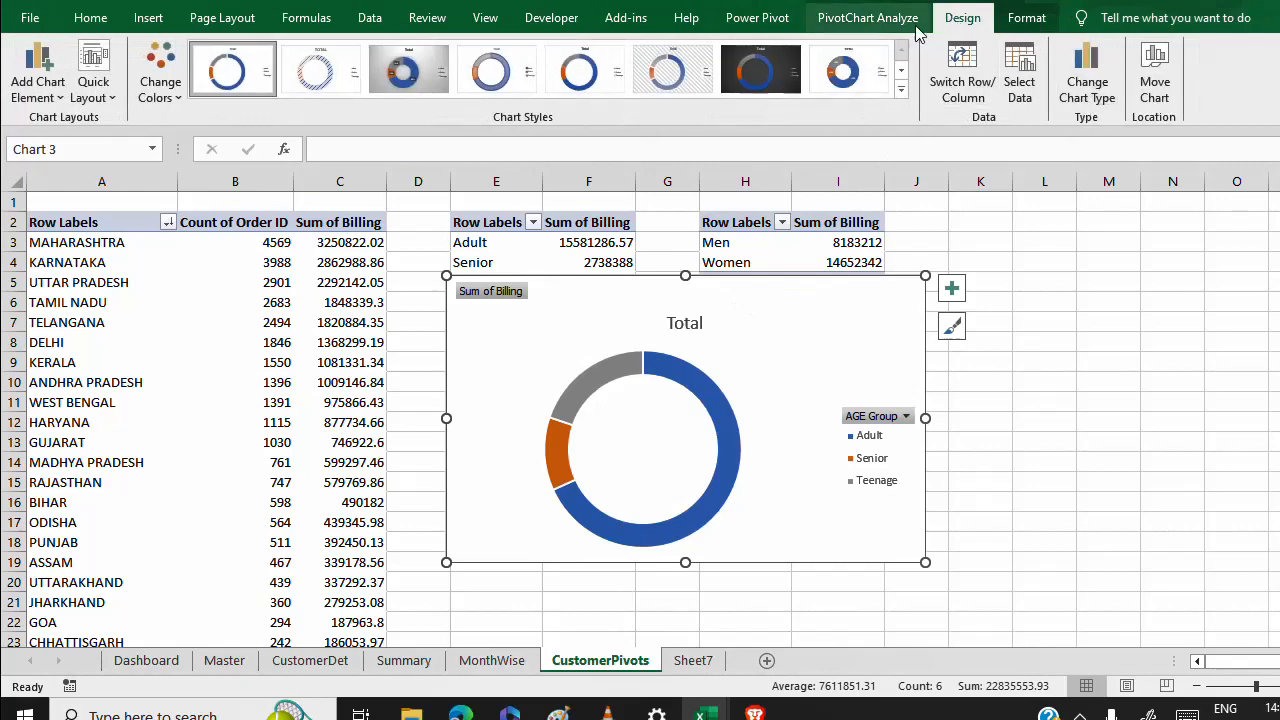
{"action": "left_click", "coordinate": [872, 19]}
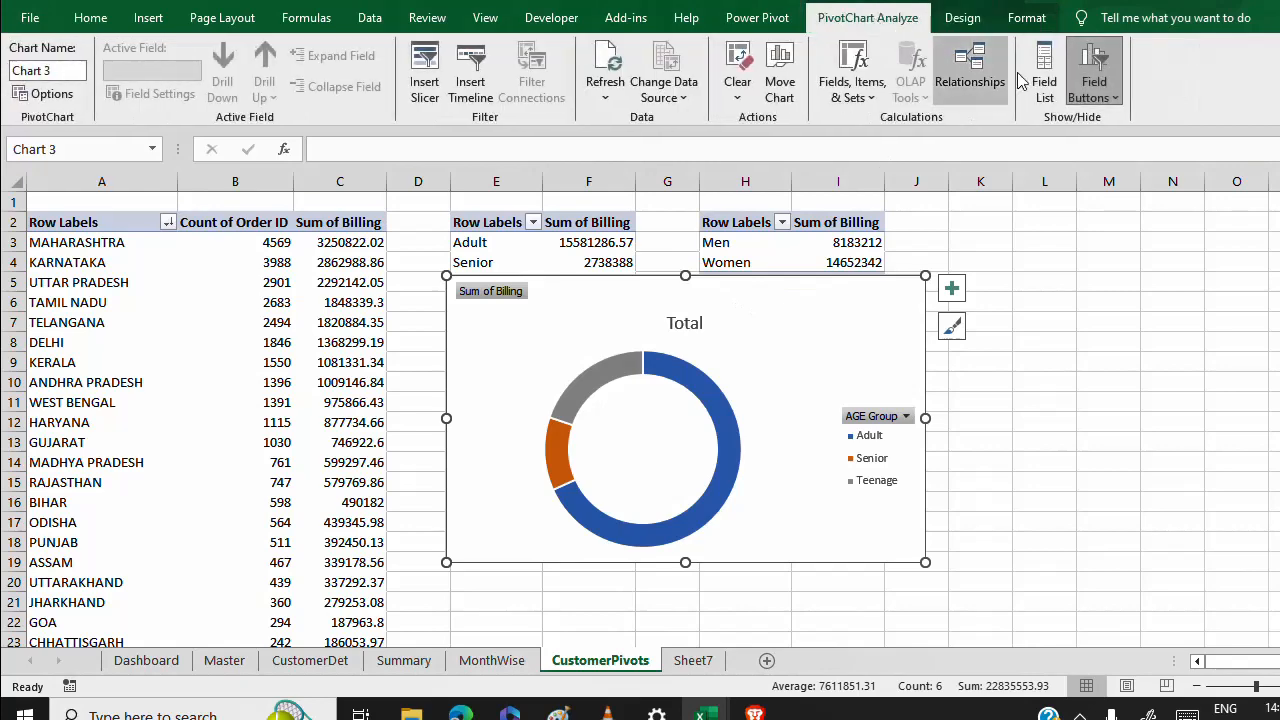
{"action": "left_click", "coordinate": [1094, 90]}
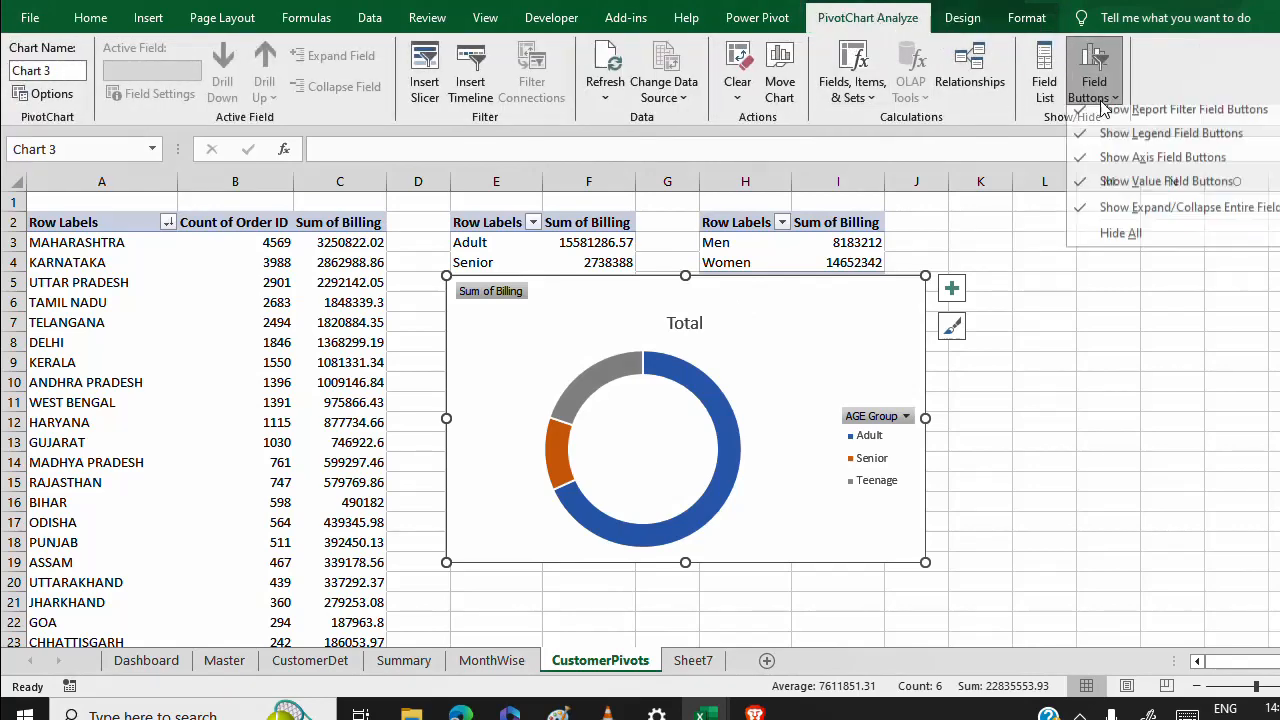
{"action": "left_click", "coordinate": [1145, 191]}
Apply the white chart style with a thick ring and percentage labels to the doughnut chart.
{"action": "left_click", "coordinate": [685, 357]}
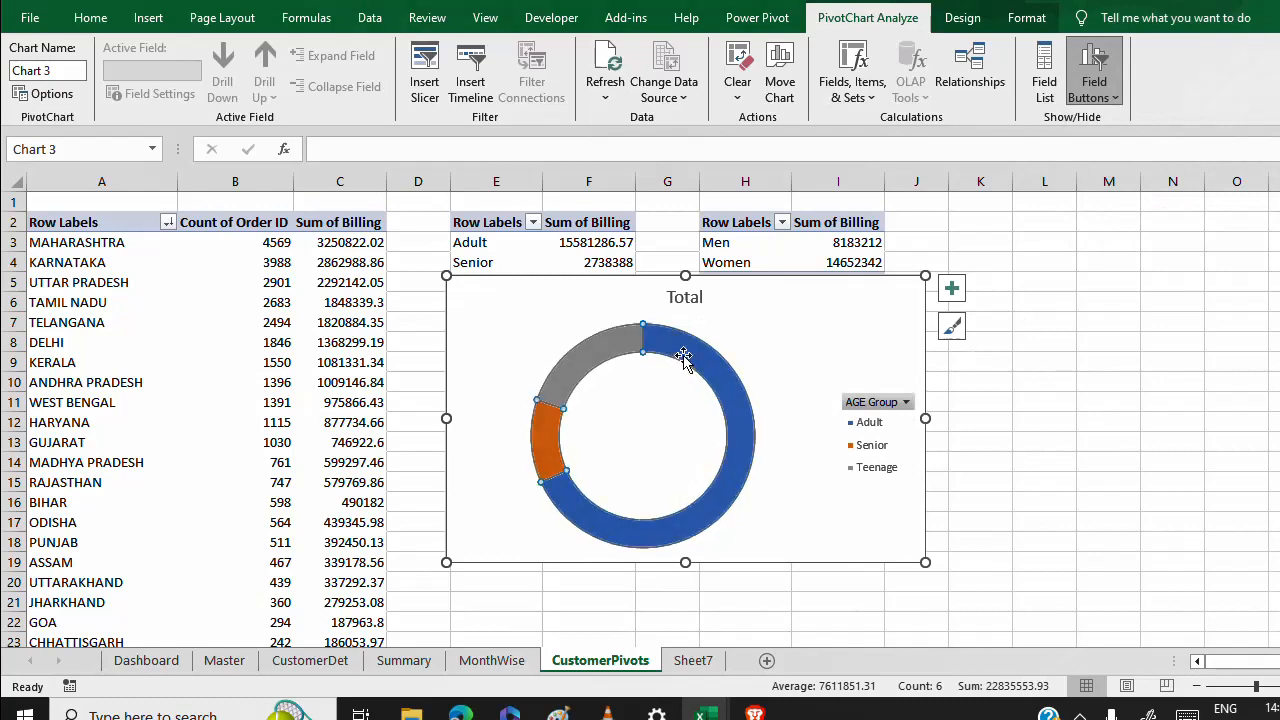
{"action": "left_click", "coordinate": [962, 18]}
{"action": "left_click", "coordinate": [780, 70]}
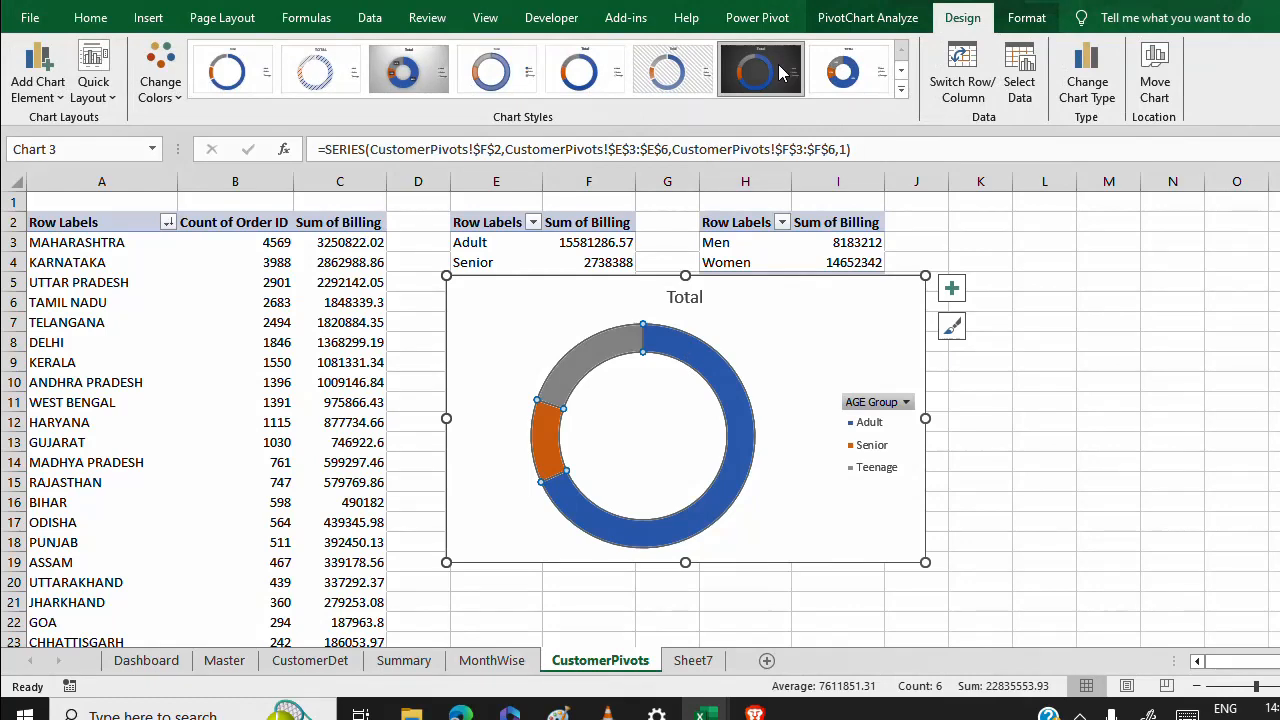
{"action": "left_click", "coordinate": [873, 78]}
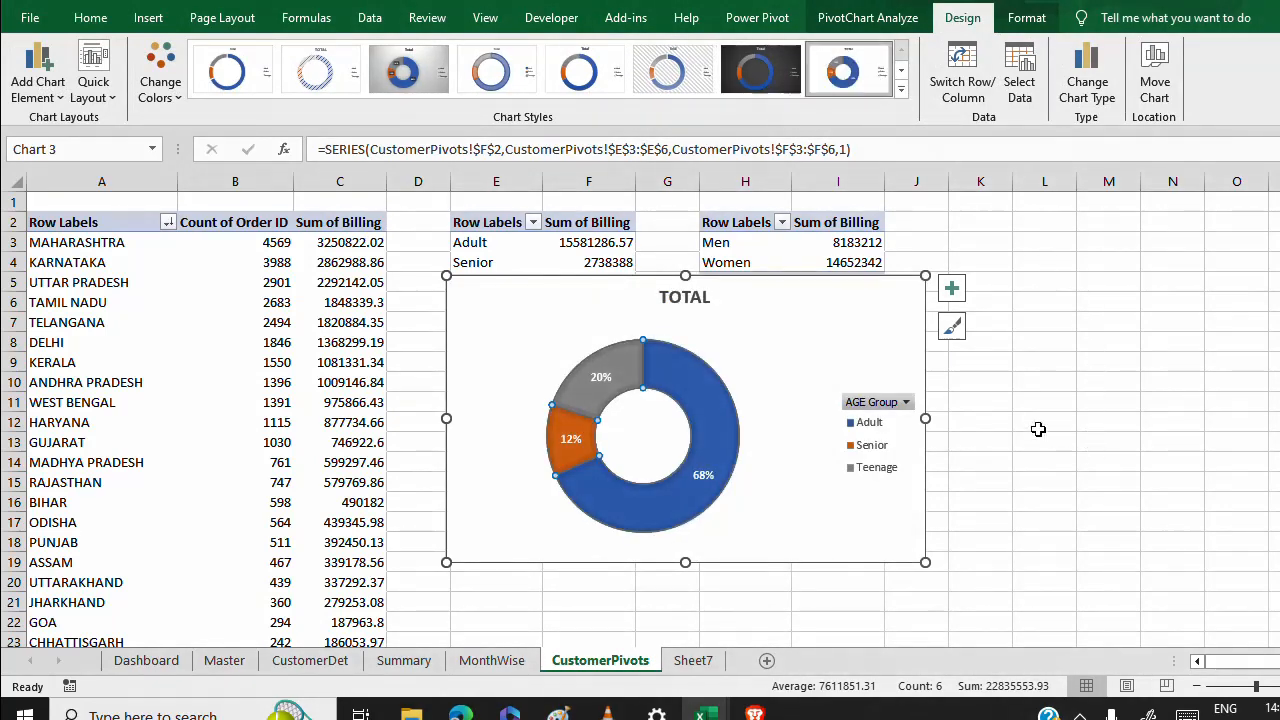
Remove the doughnut chart's legend and set its data labels to contain category name and percentage without the value.
{"action": "left_click", "coordinate": [955, 296]}
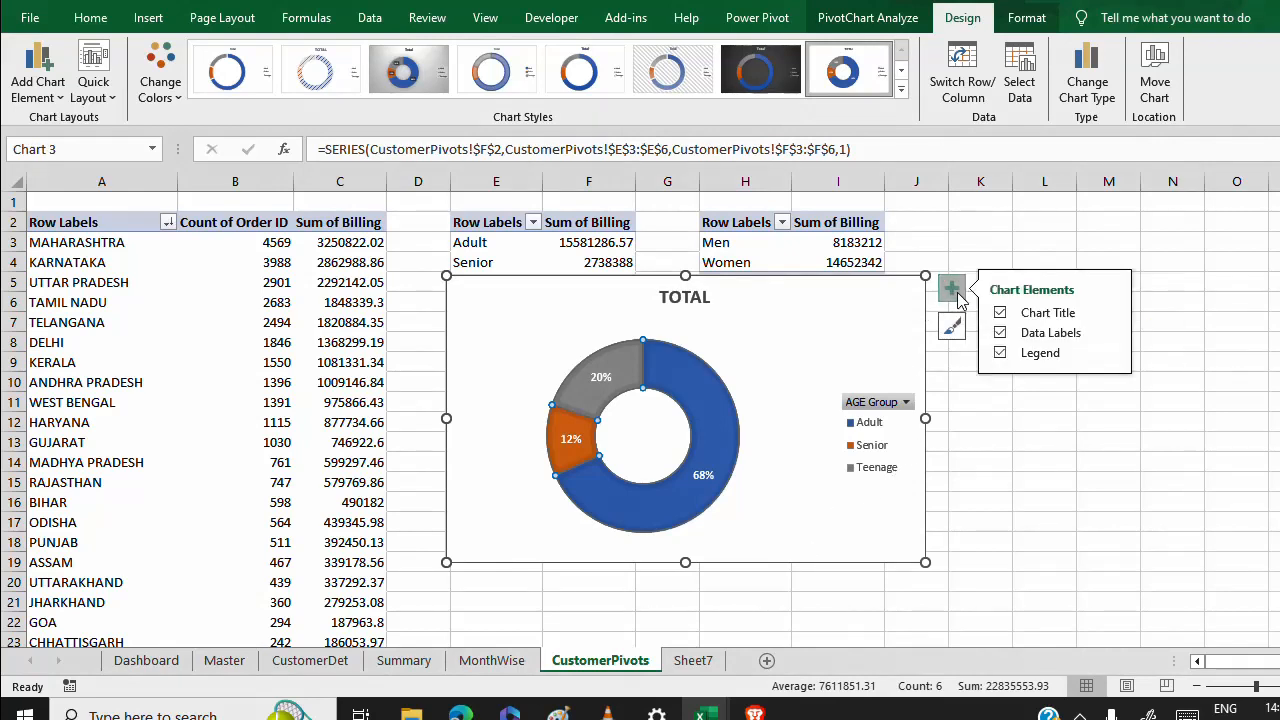
{"action": "left_click", "coordinate": [1000, 353]}
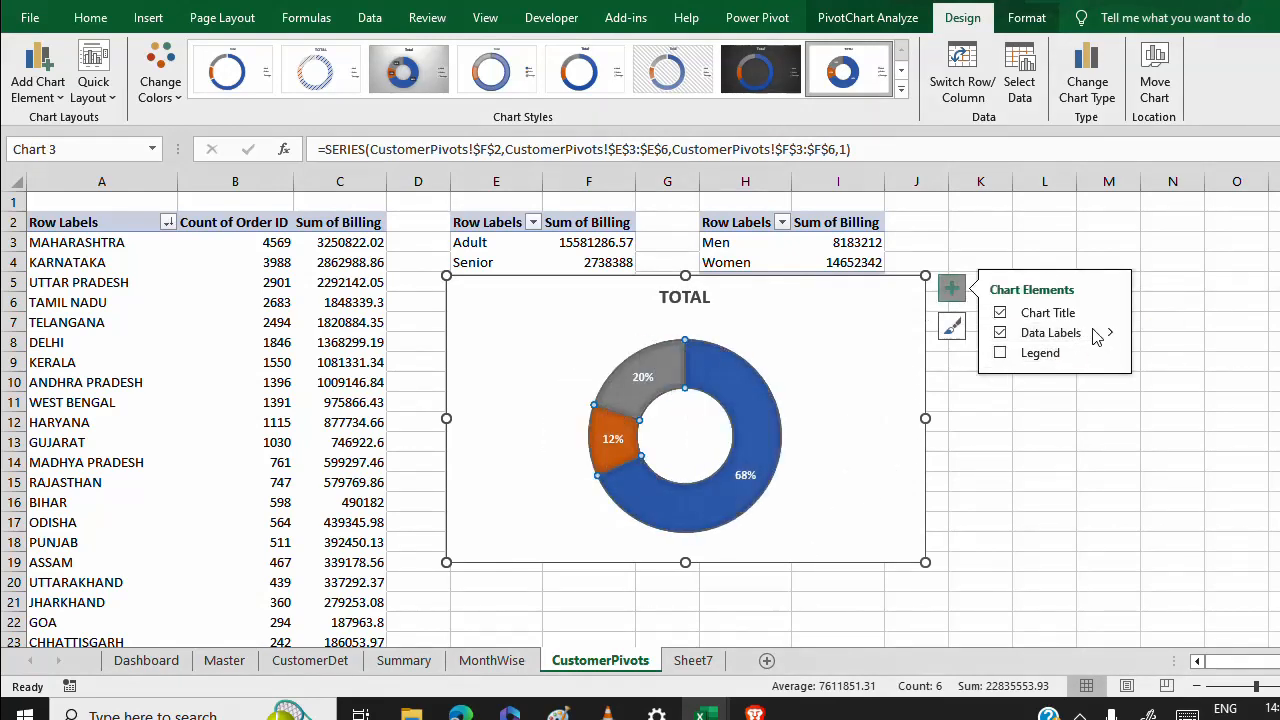
{"action": "mouse_move", "coordinate": [1115, 337]}
{"action": "left_click", "coordinate": [1157, 383]}
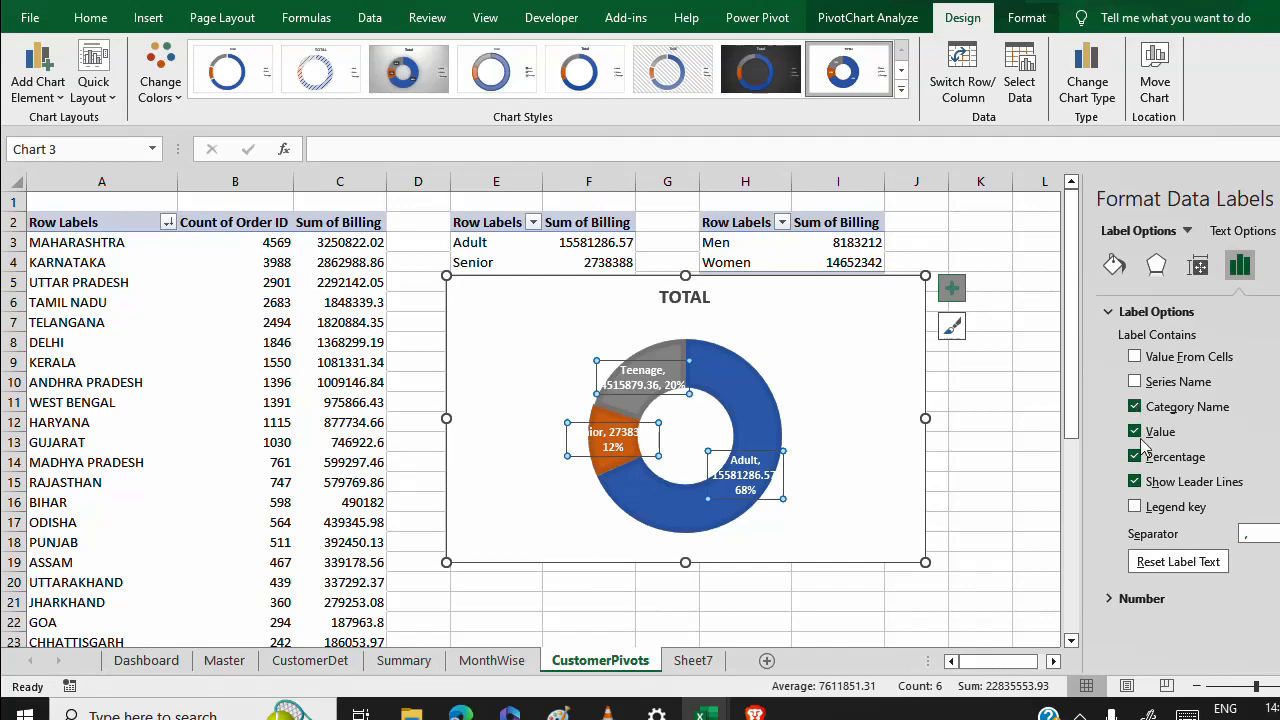
{"action": "left_click", "coordinate": [1136, 432]}
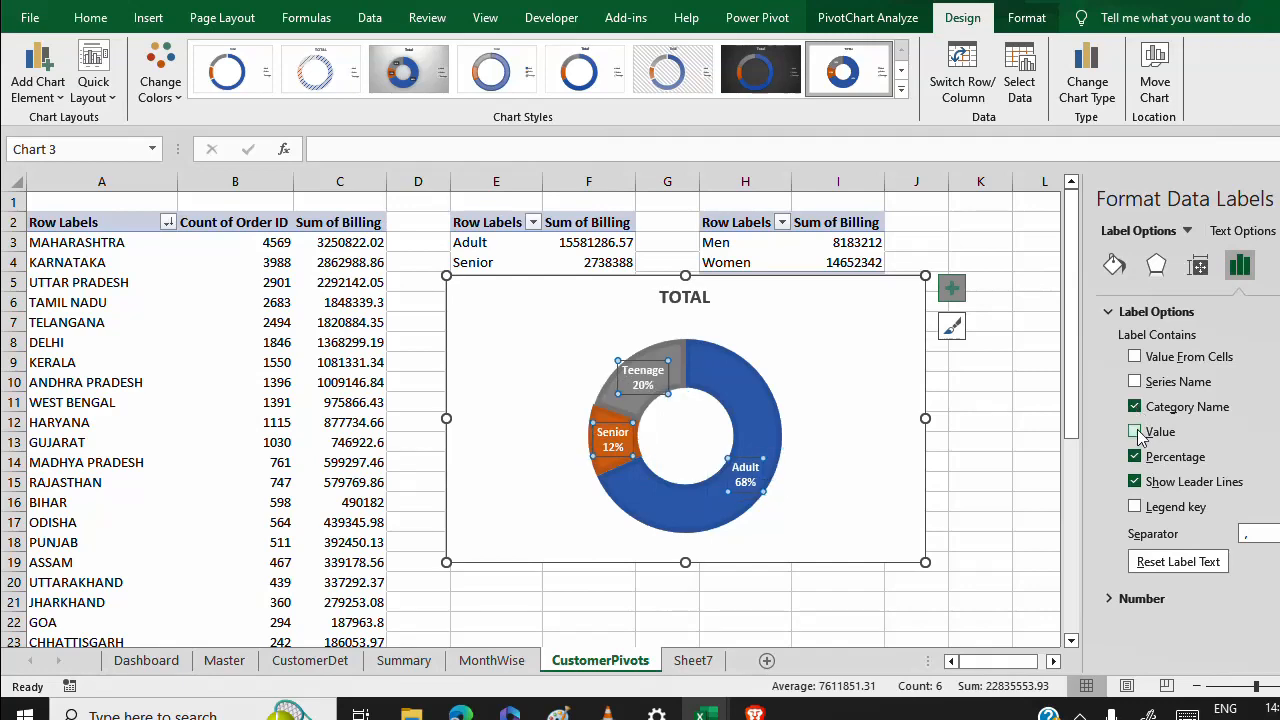
Color the doughnut chart's data labels dark red and close the label formatting options.
{"action": "left_click", "coordinate": [92, 20]}
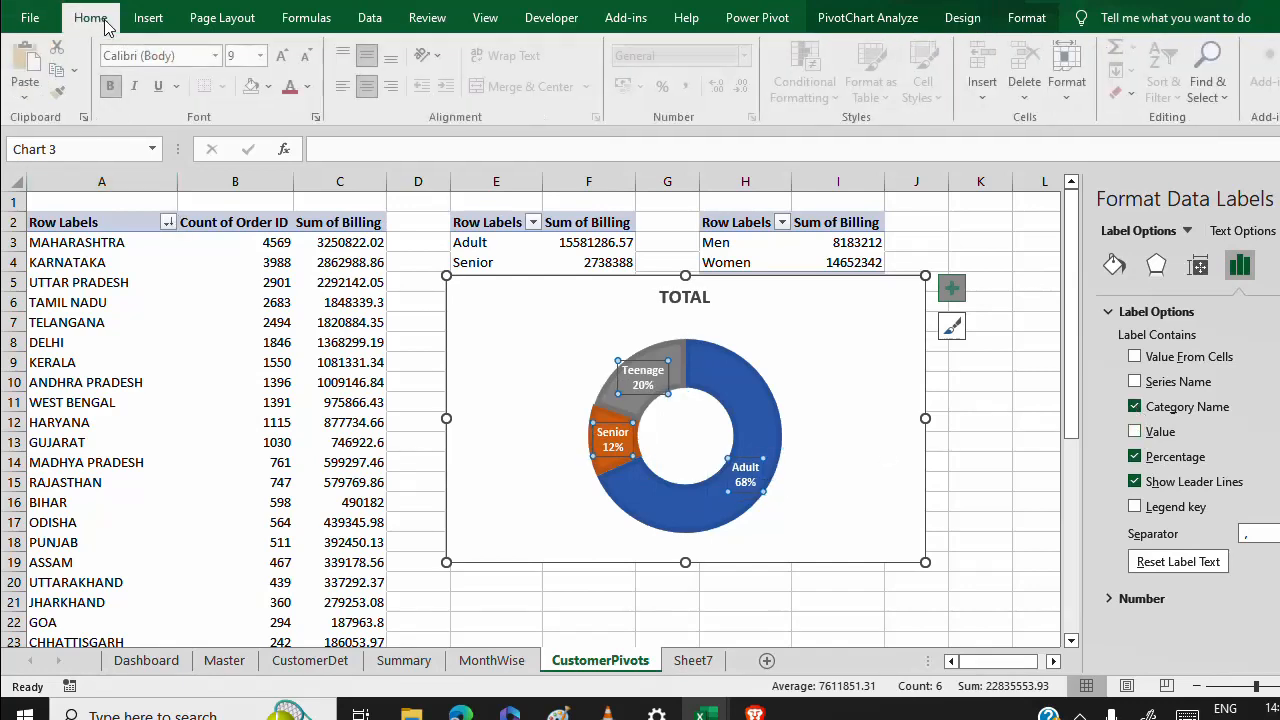
{"action": "left_click", "coordinate": [294, 87]}
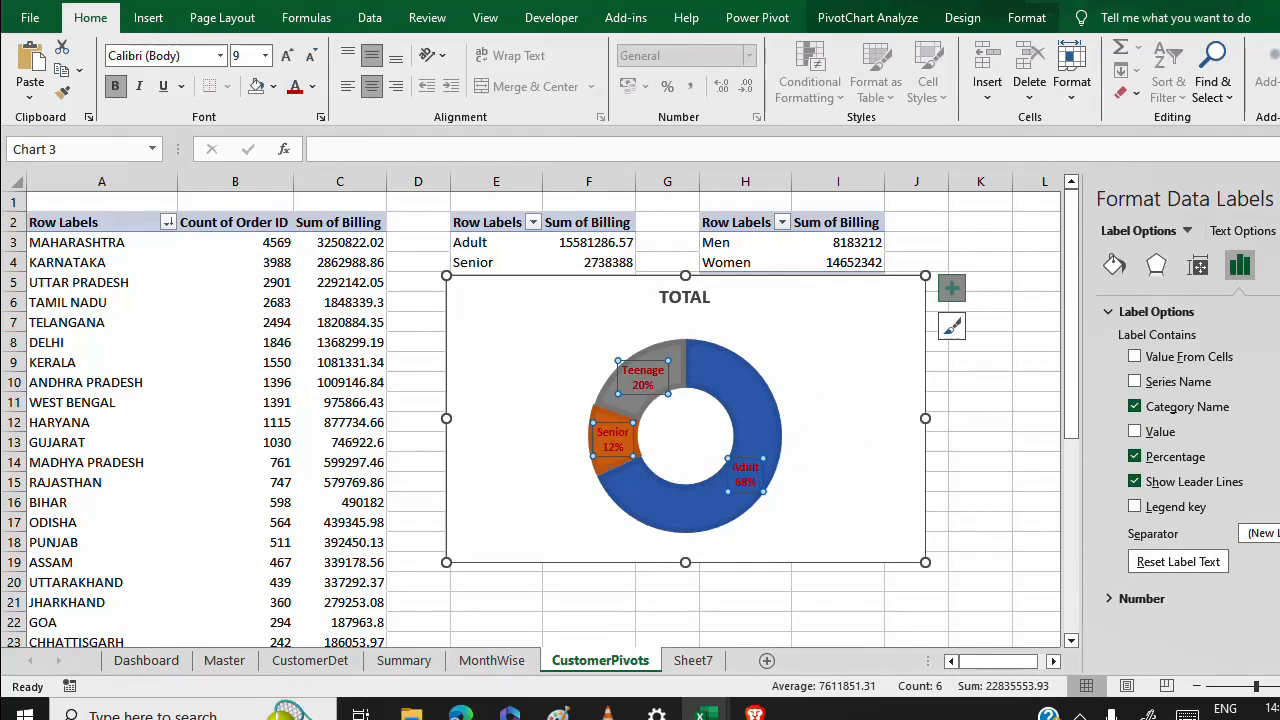
{"action": "left_click", "coordinate": [1276, 199]}
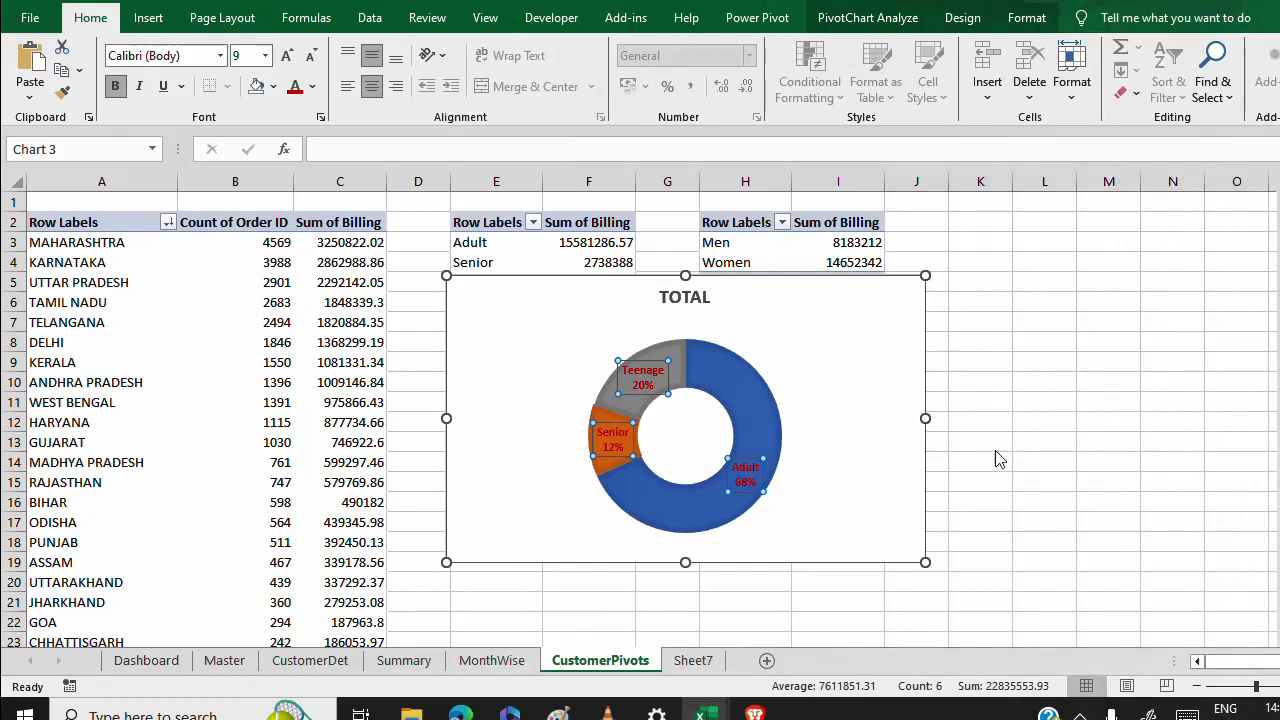
Shrink the doughnut chart in width and height to a compact, nearly square size.
{"action": "left_click_drag", "start_coordinate": [922, 415], "coordinate": [763, 418]}
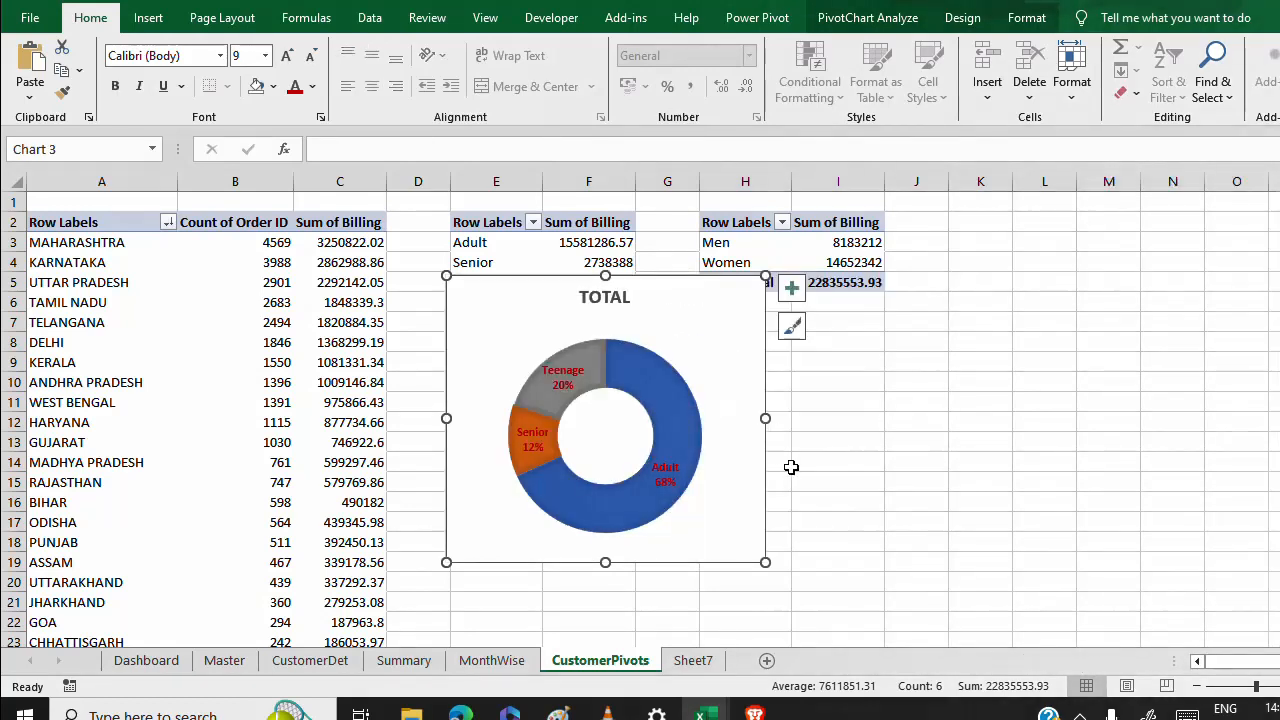
{"action": "left_click_drag", "start_coordinate": [765, 562], "coordinate": [707, 516]}
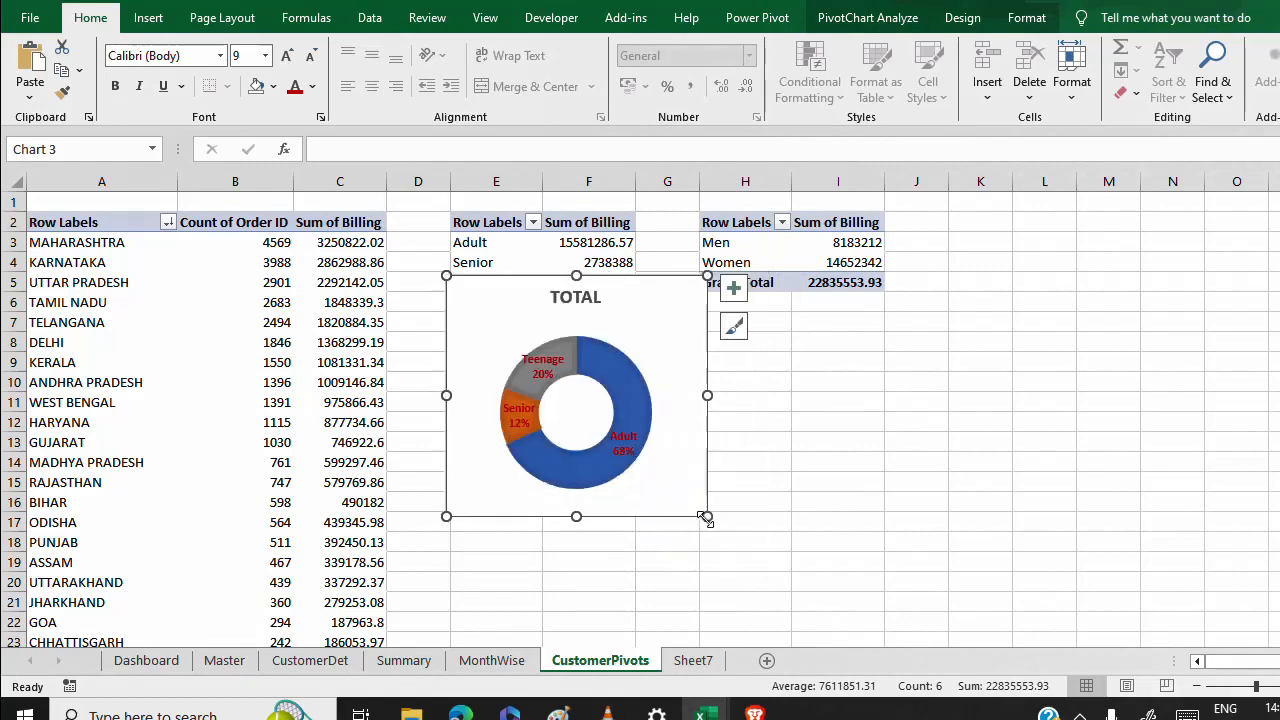
Apply the dark-background chart style to the doughnut chart and remove its legend.
{"action": "left_click", "coordinate": [961, 18]}
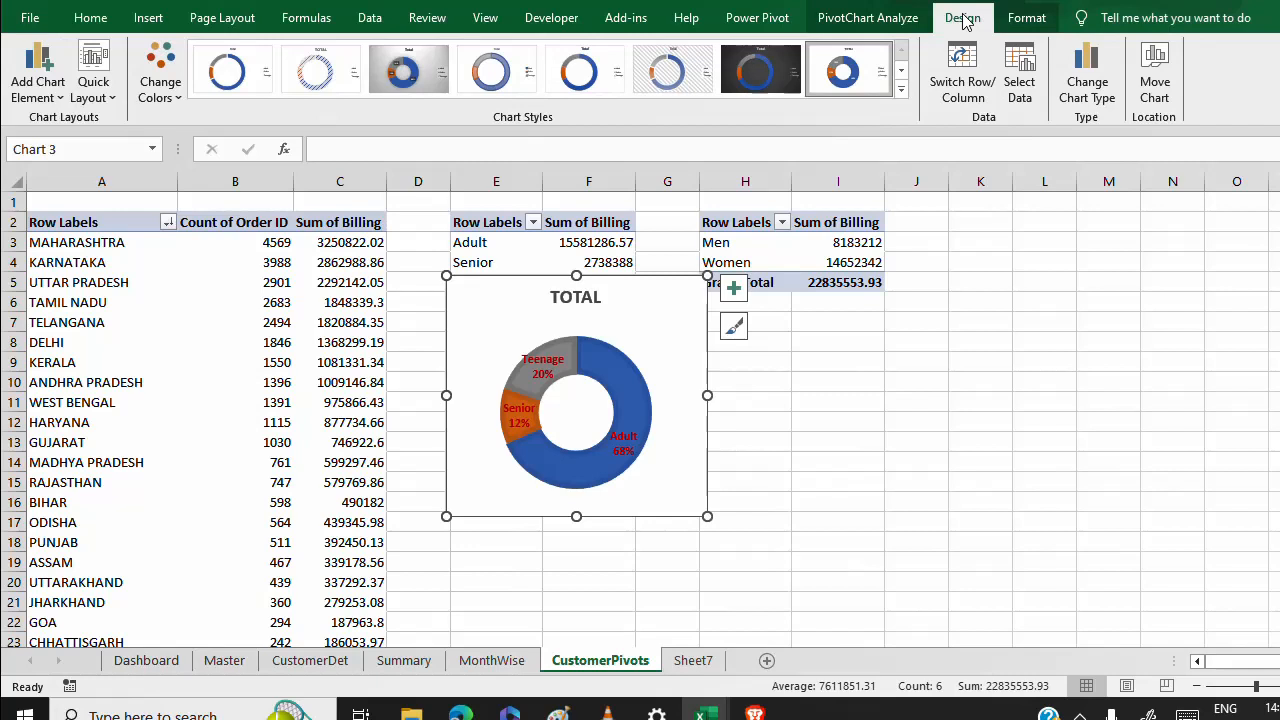
{"action": "left_click", "coordinate": [760, 68]}
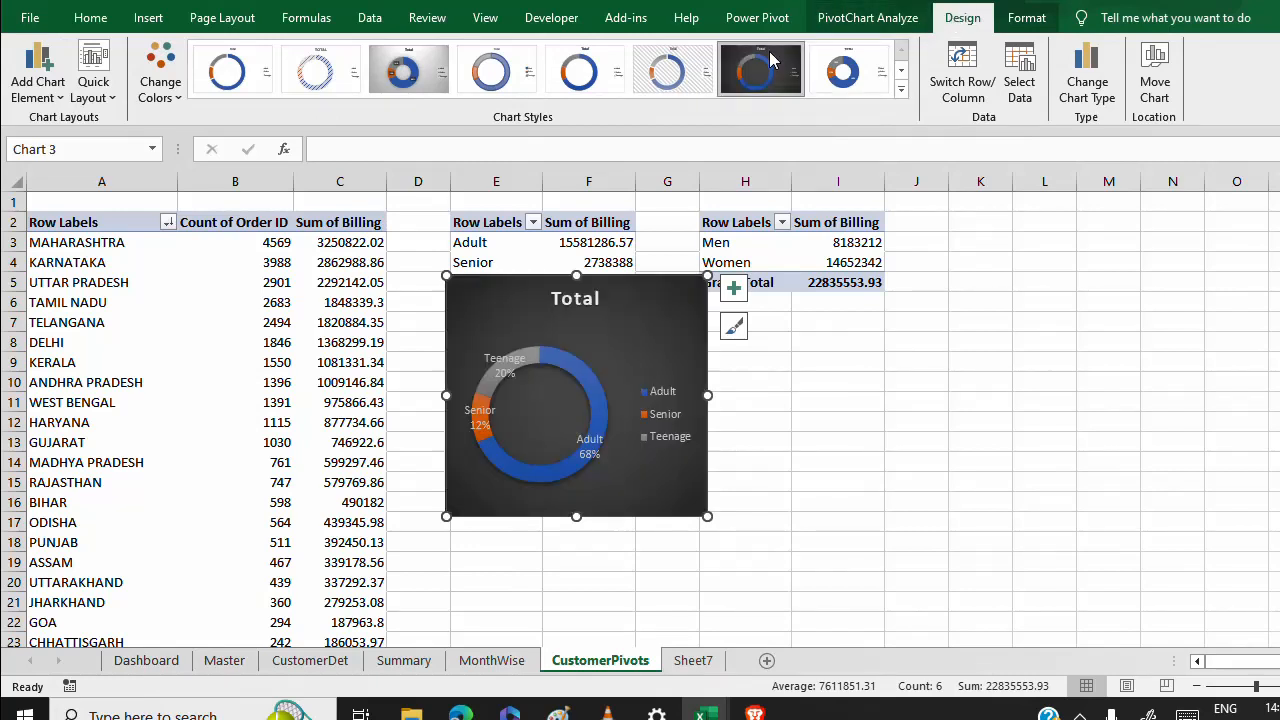
{"action": "left_click", "coordinate": [733, 288]}
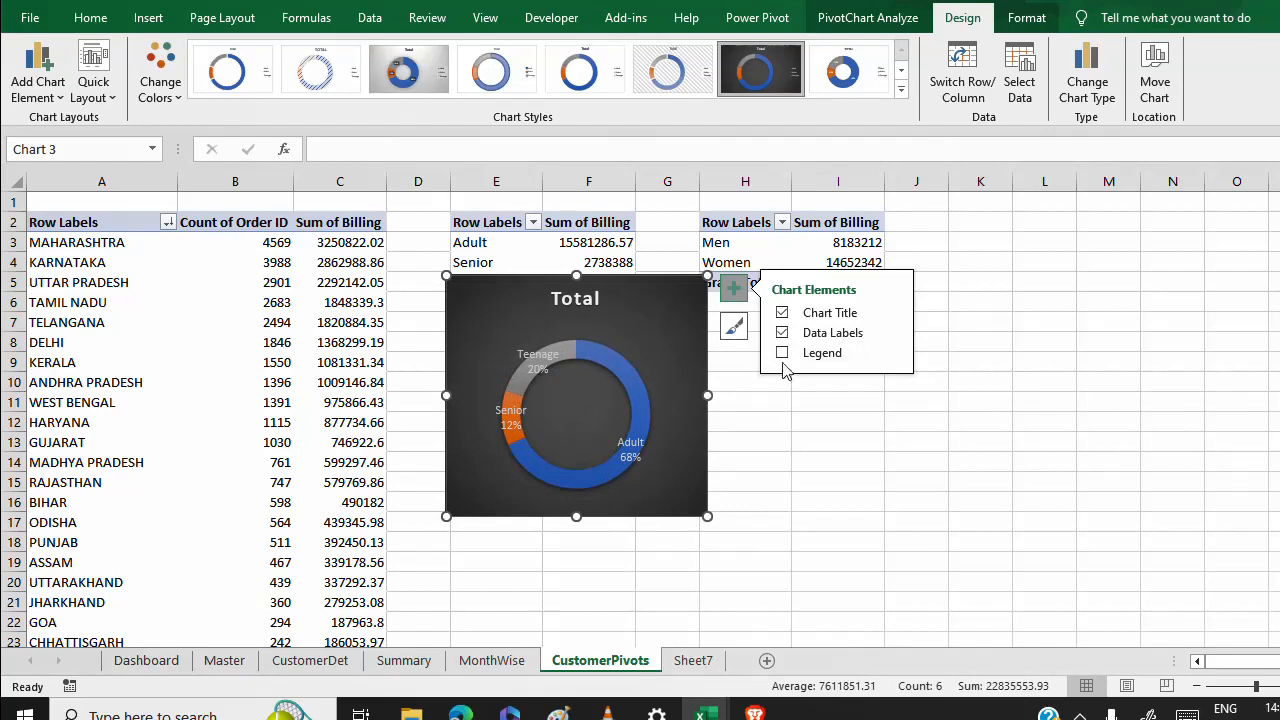
Make the doughnut chart's data labels bold and white.
{"action": "left_click", "coordinate": [552, 362]}
{"action": "left_click", "coordinate": [88, 18]}
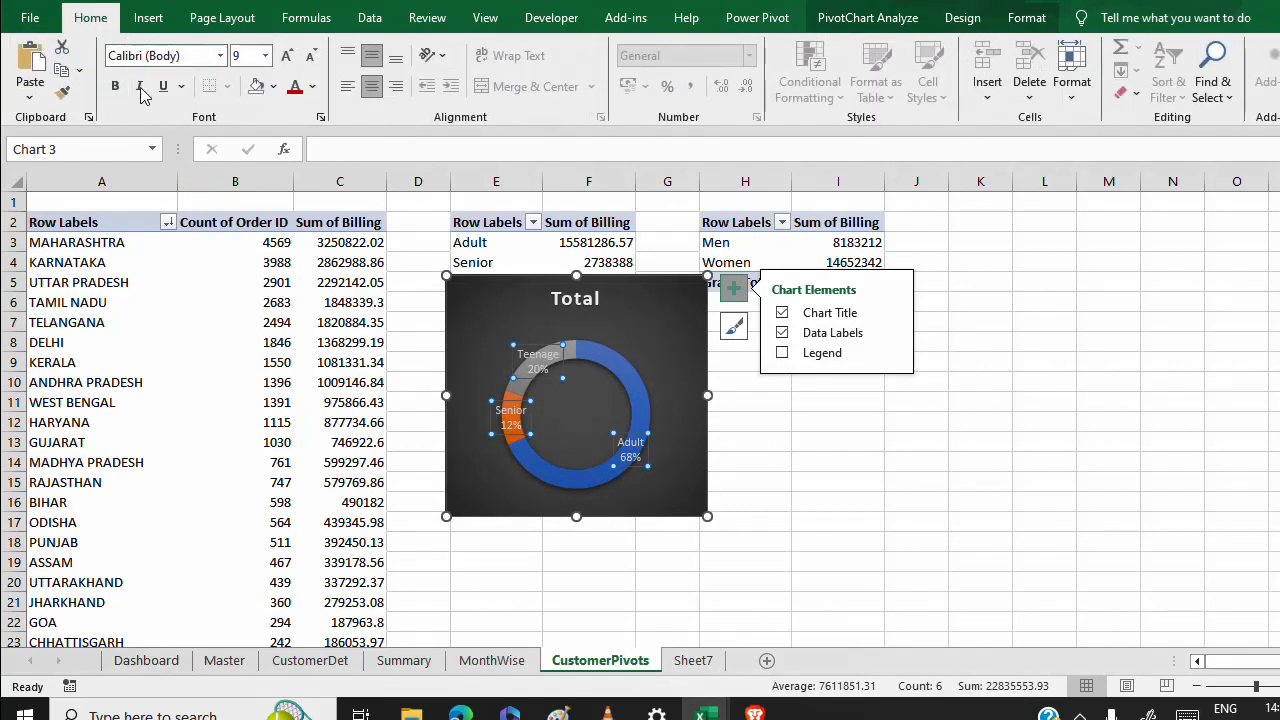
{"action": "left_click", "coordinate": [115, 88]}
{"action": "left_click", "coordinate": [294, 88]}
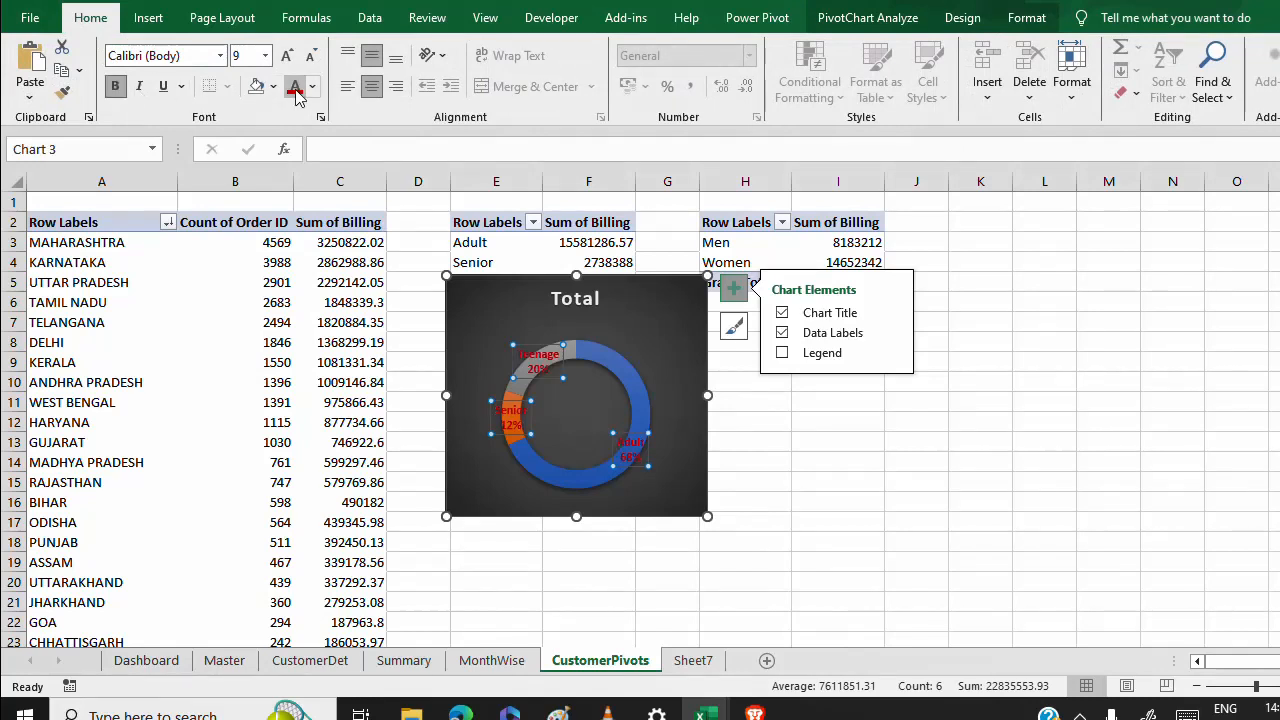
{"action": "left_click", "coordinate": [312, 87]}
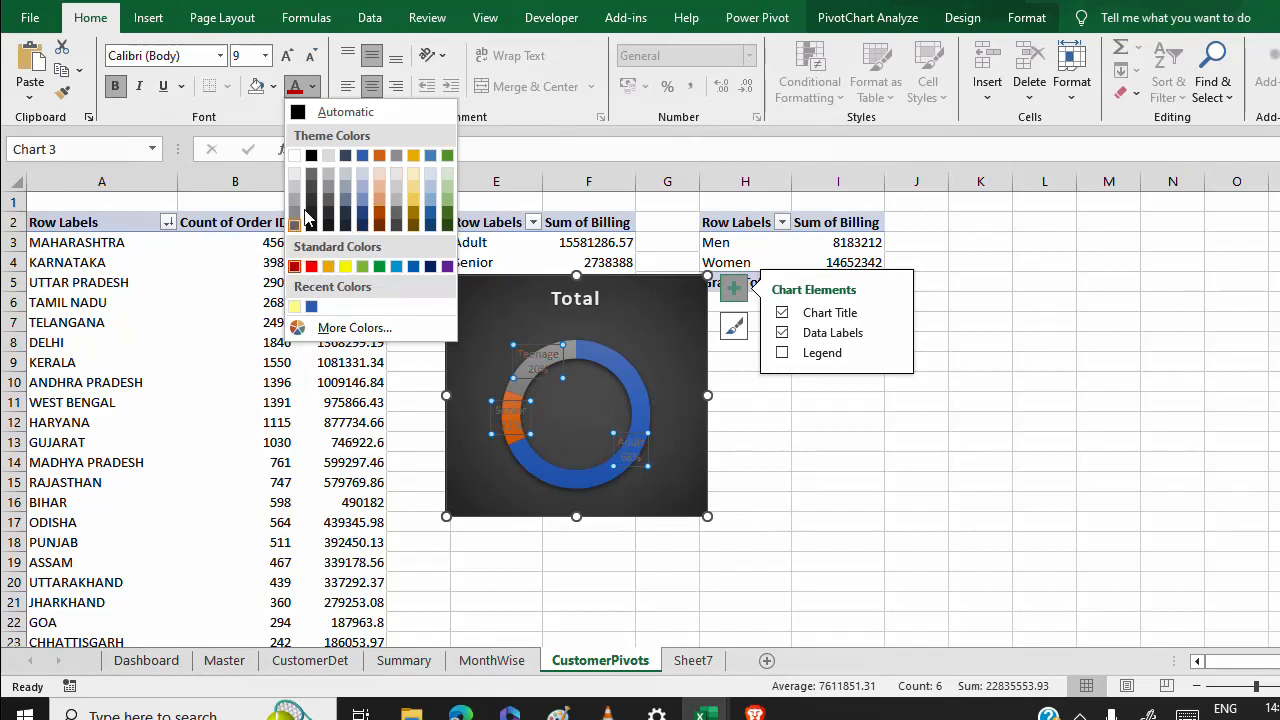
{"action": "left_click", "coordinate": [295, 157]}
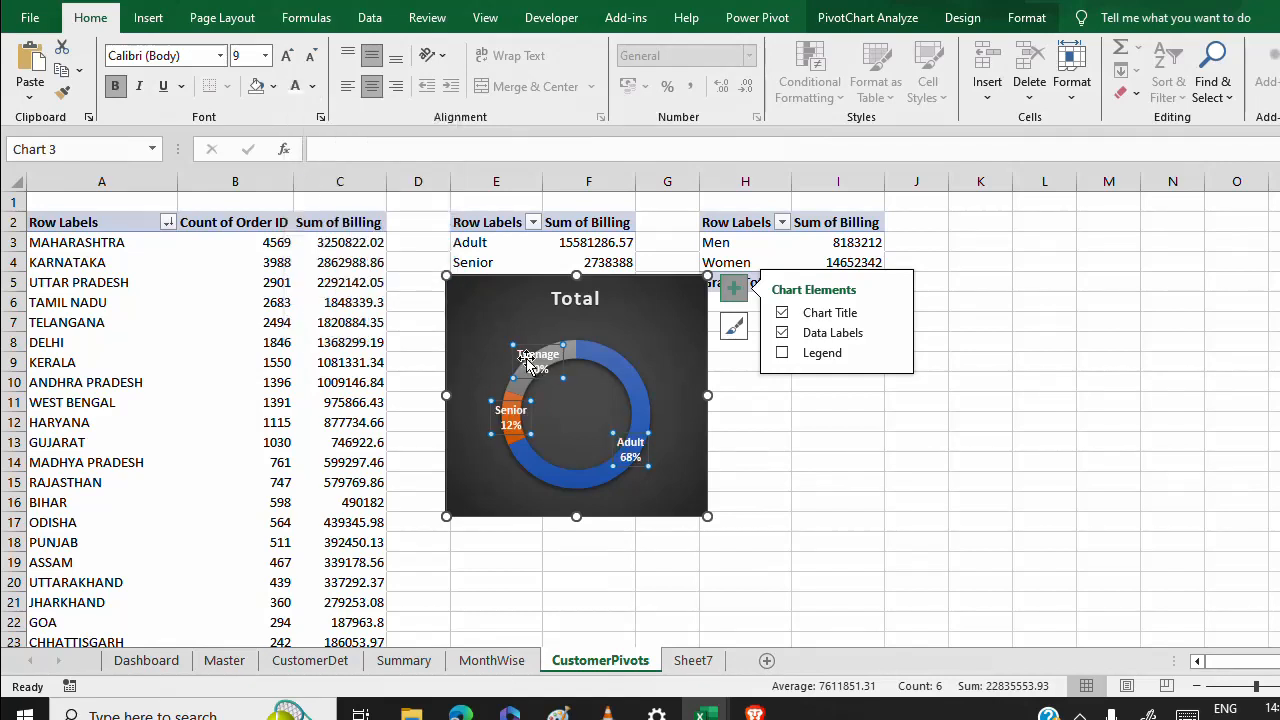
Apply a bottom bevel to the doughnut chart's data labels through their 3-D format options.
{"action": "left_click", "coordinate": [891, 334]}
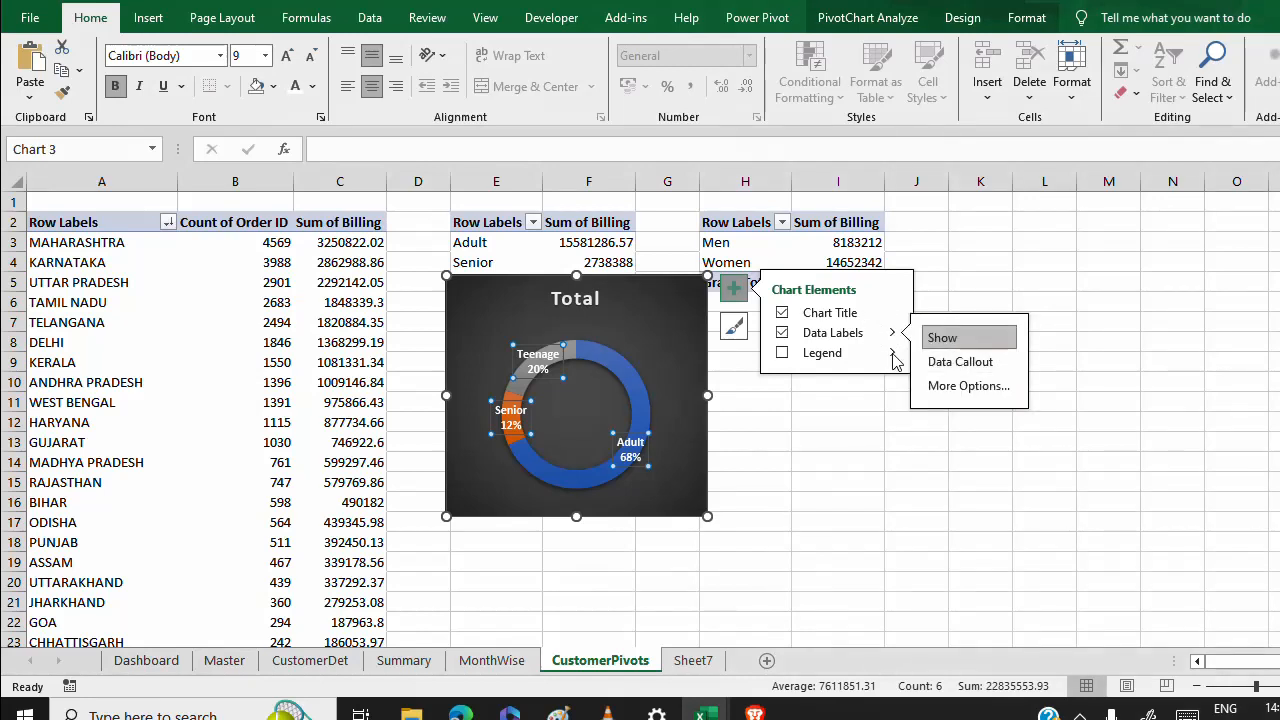
{"action": "left_click", "coordinate": [893, 356]}
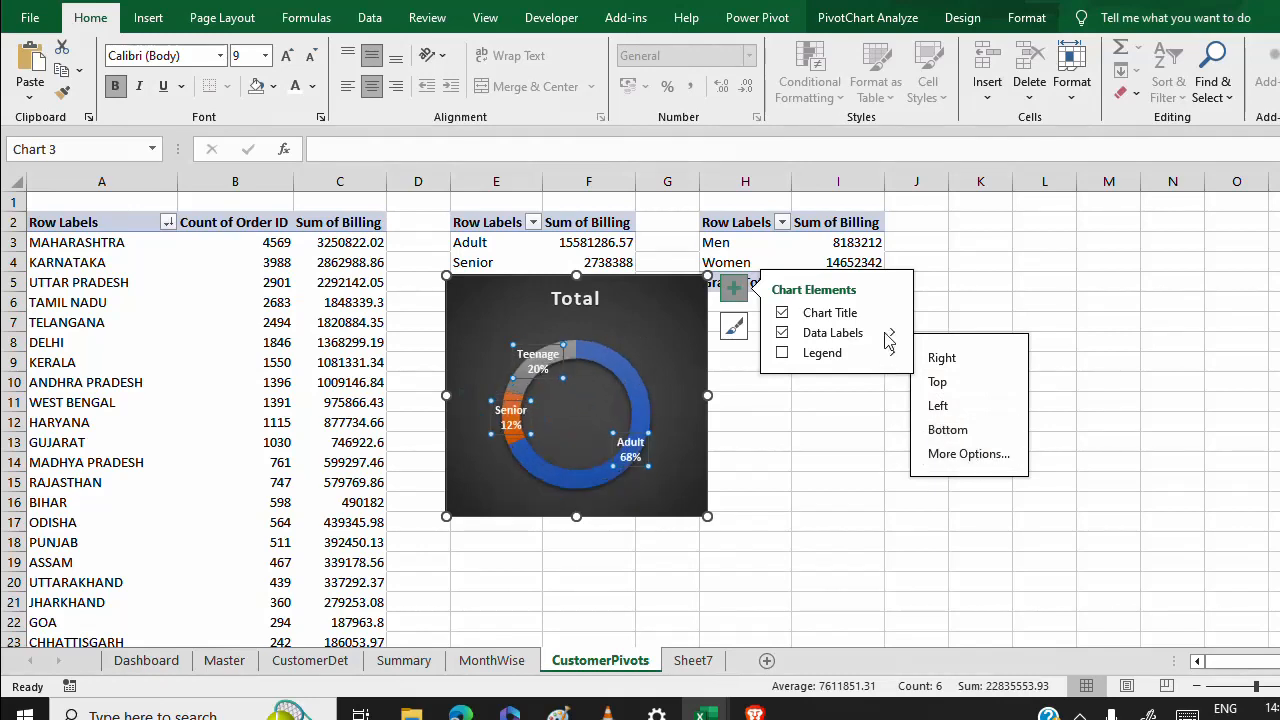
{"action": "mouse_move", "coordinate": [890, 340]}
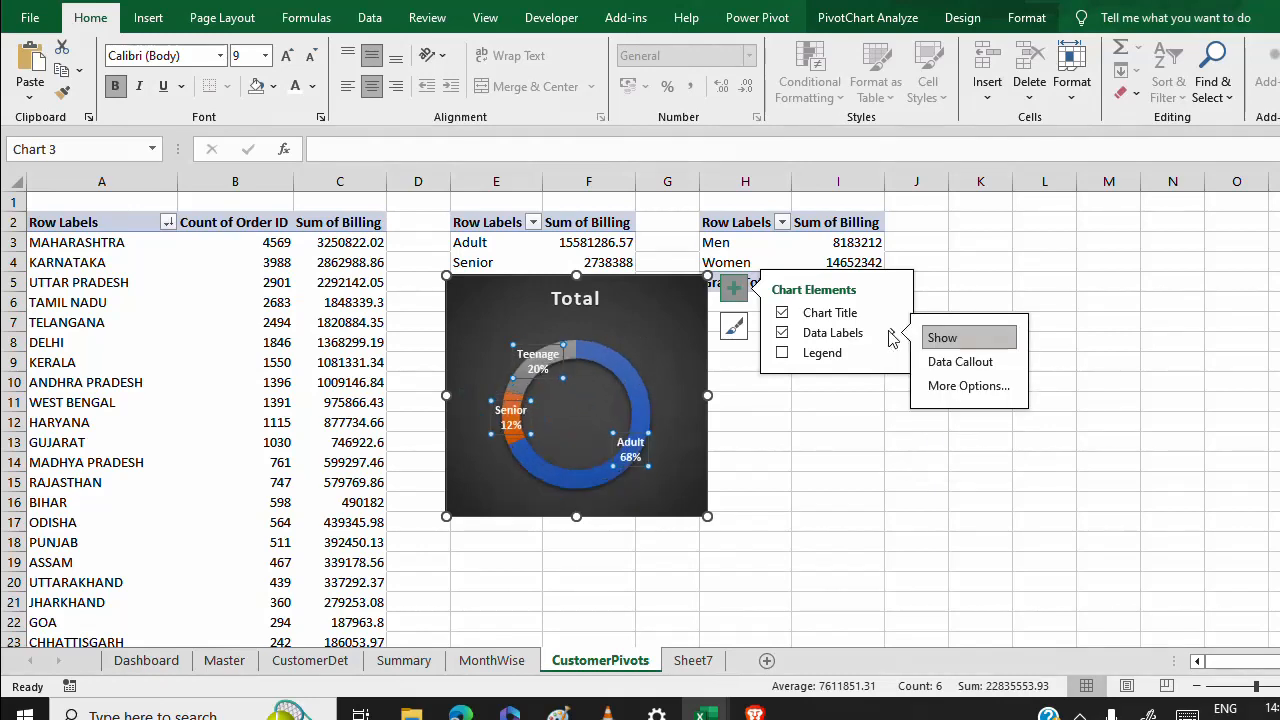
{"action": "left_click", "coordinate": [960, 332]}
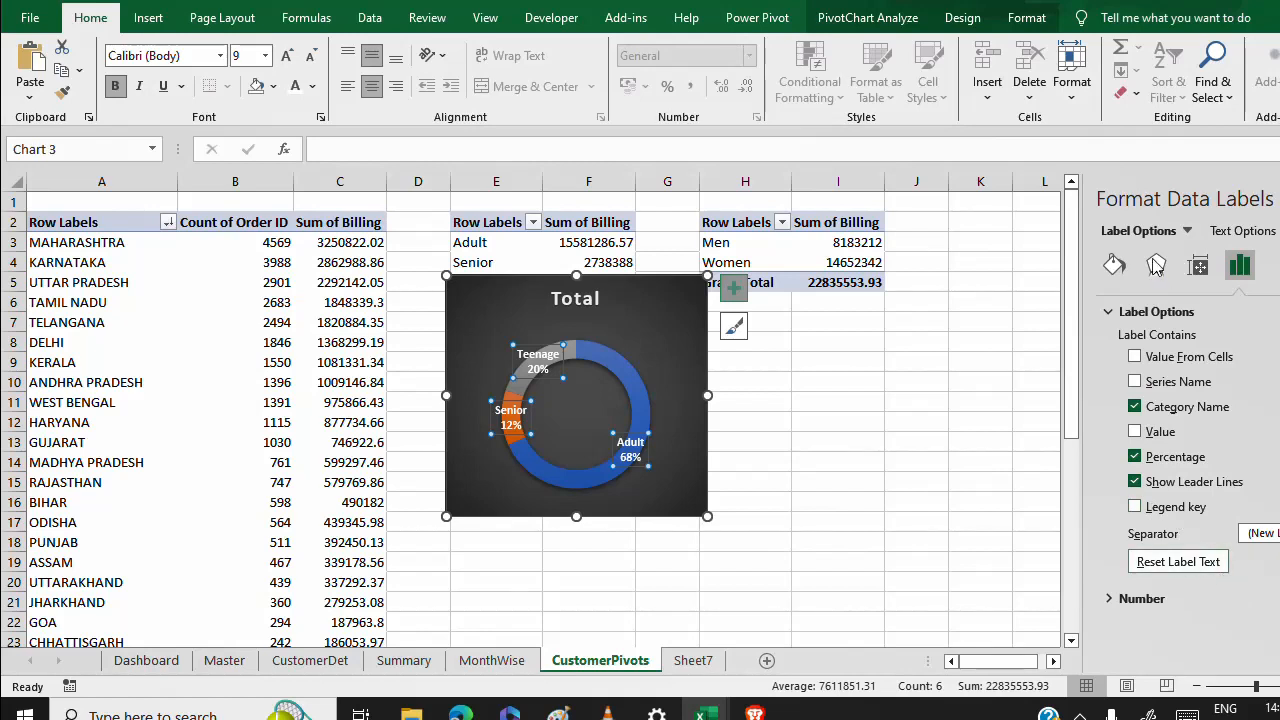
{"action": "left_click", "coordinate": [1198, 265]}
{"action": "left_click", "coordinate": [1153, 268]}
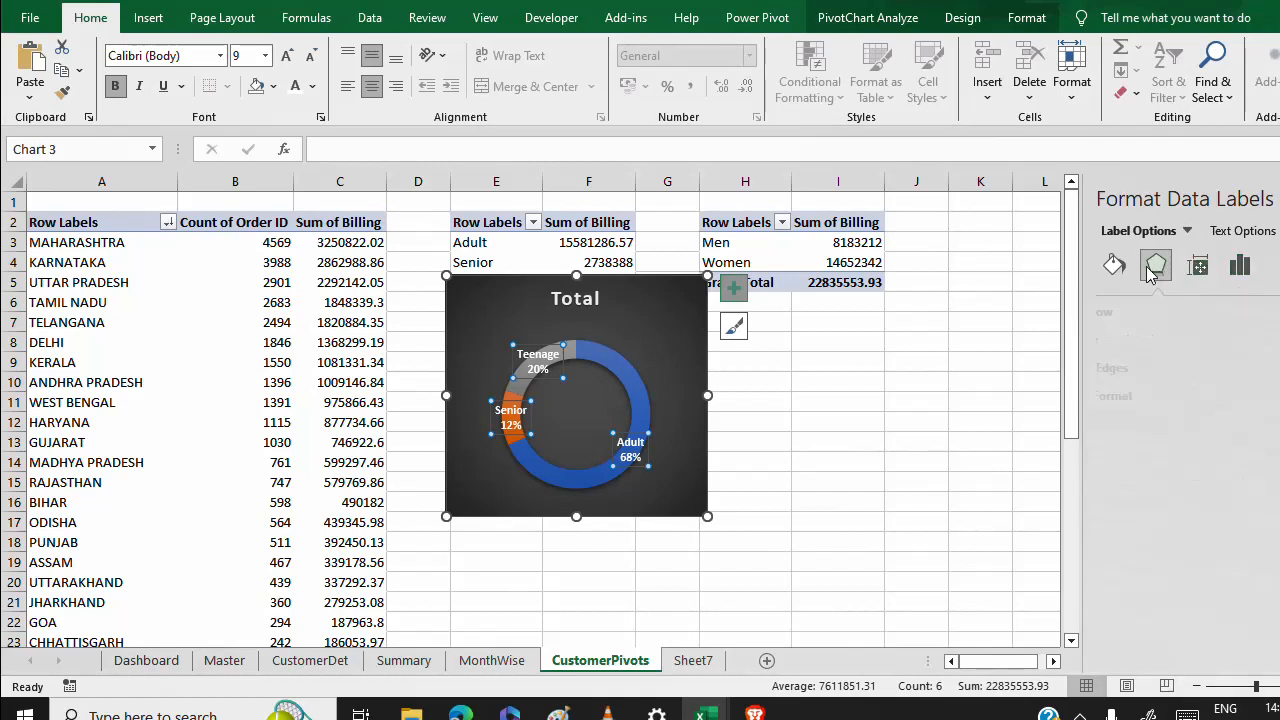
{"action": "left_click", "coordinate": [1114, 265]}
{"action": "left_click", "coordinate": [1160, 265]}
{"action": "left_click", "coordinate": [1135, 396]}
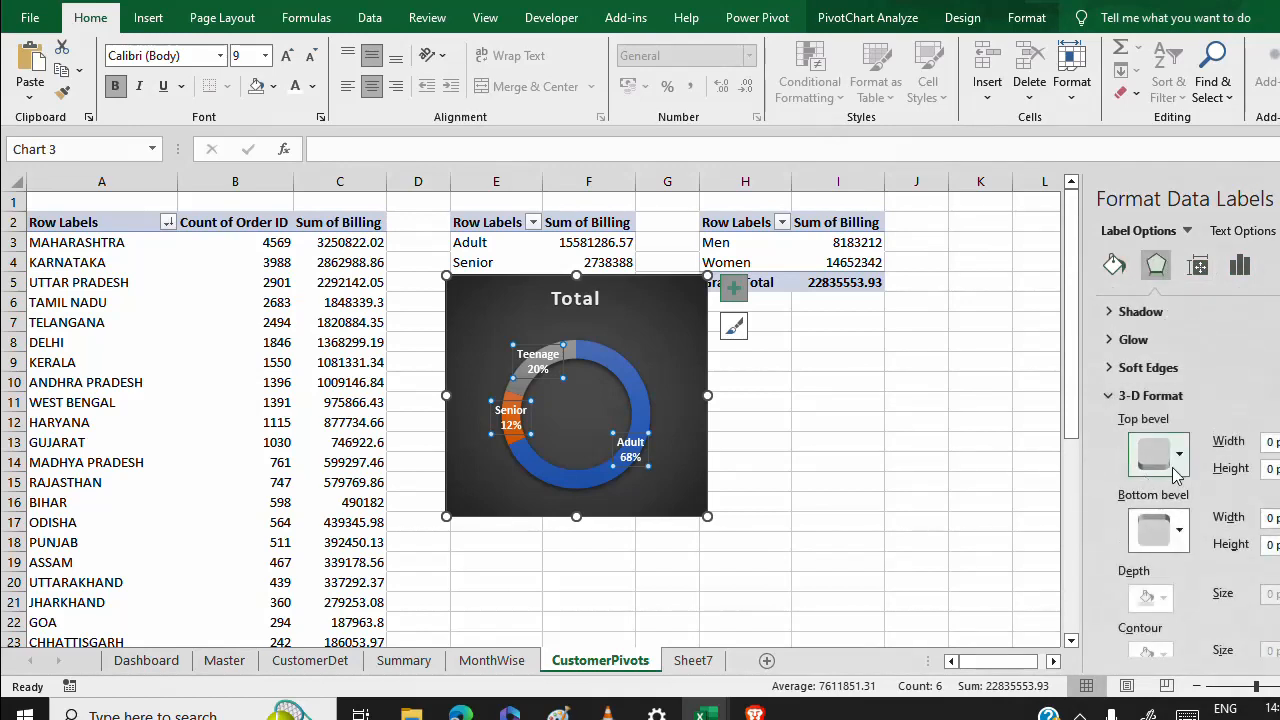
{"action": "left_click", "coordinate": [1179, 531]}
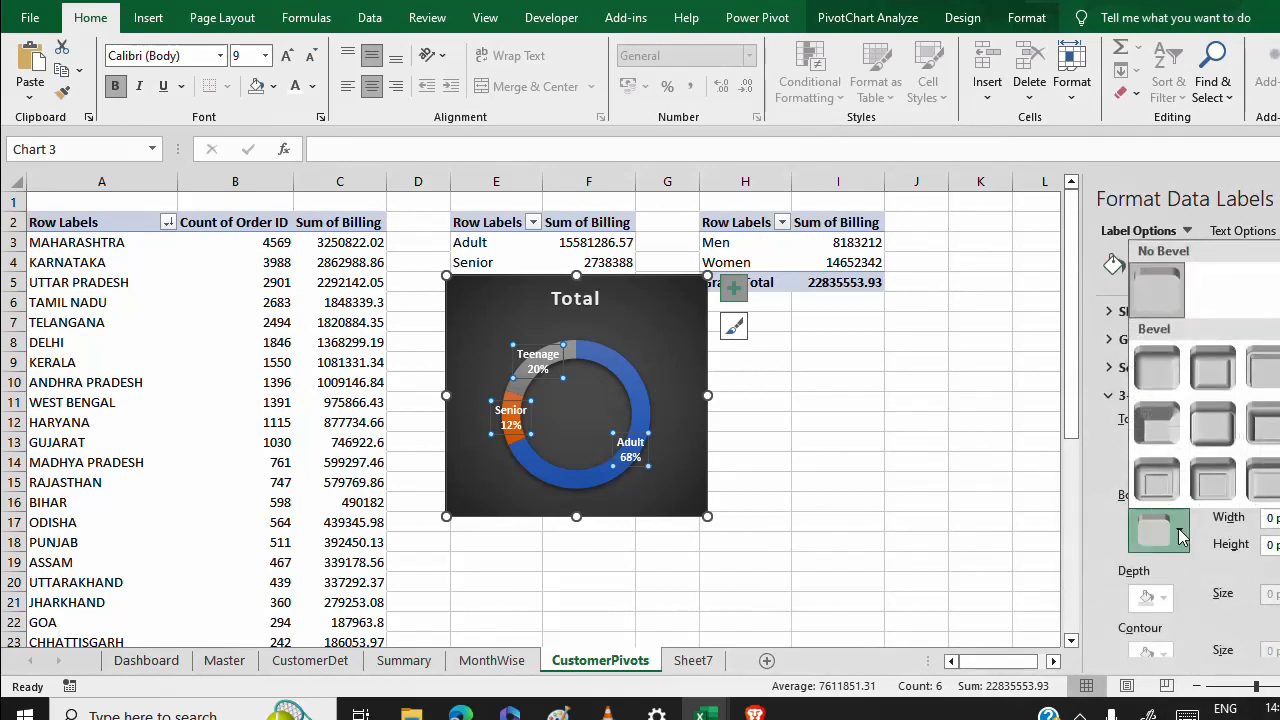
{"action": "left_click", "coordinate": [1202, 433]}
{"action": "left_click", "coordinate": [893, 424]}
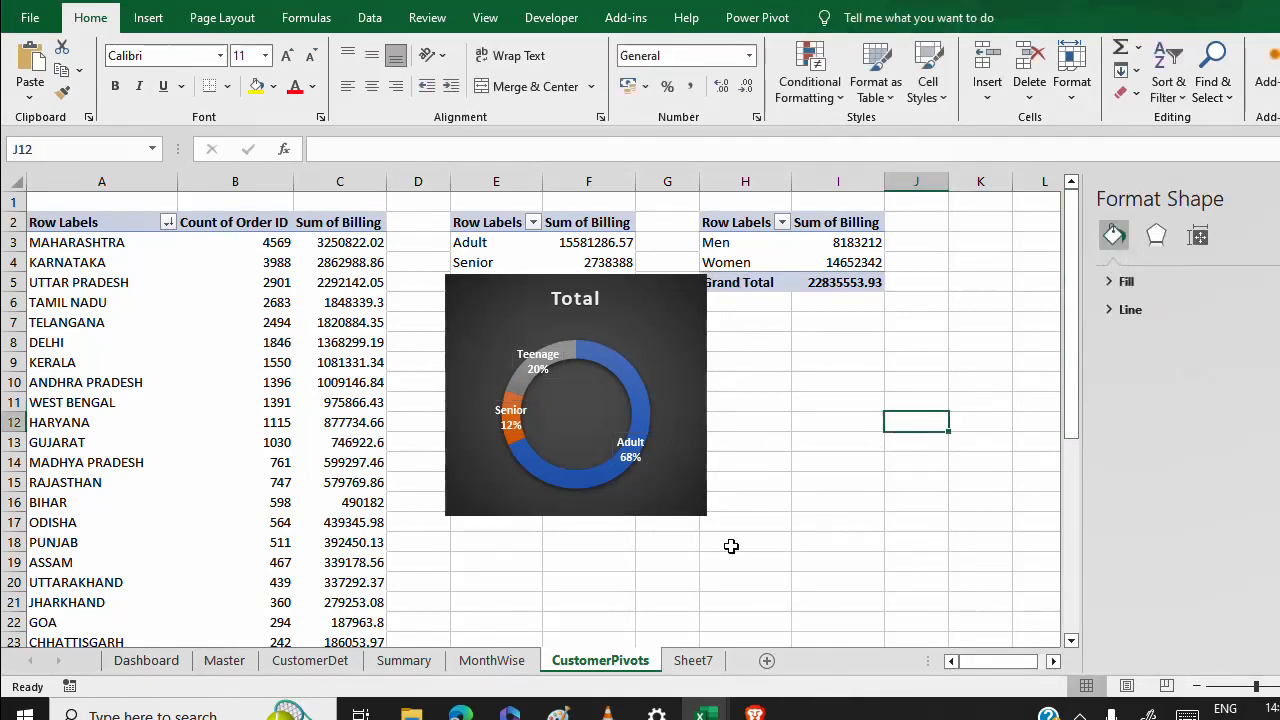
Remove the doughnut chart's title.
{"action": "left_click", "coordinate": [690, 514]}
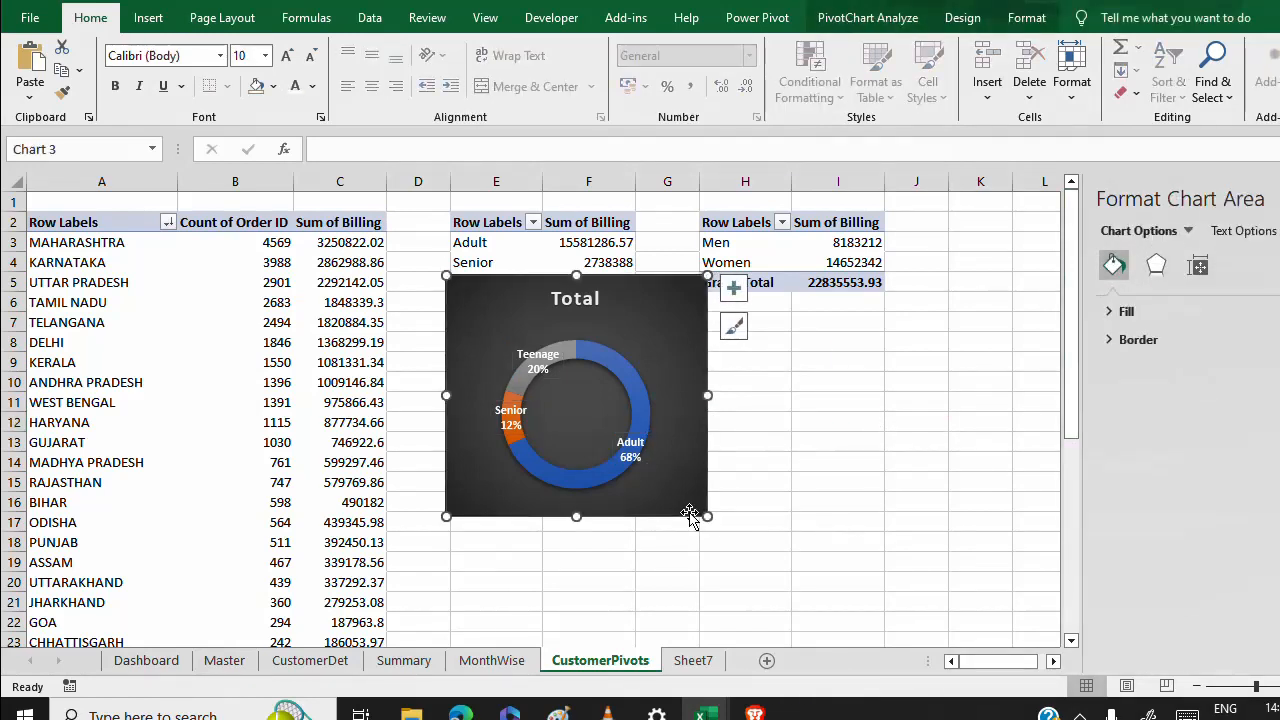
{"action": "left_click", "coordinate": [736, 296]}
{"action": "left_click", "coordinate": [782, 312]}
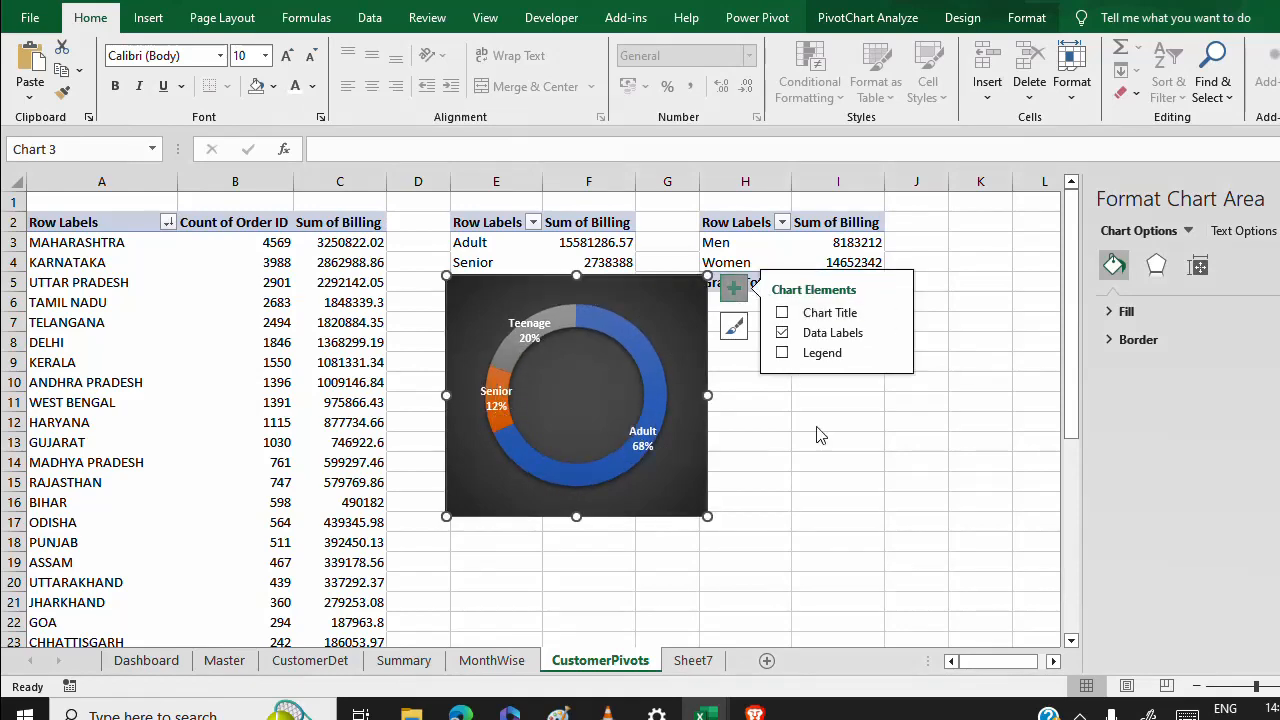
{"action": "left_click", "coordinate": [800, 502]}
Move the doughnut chart from the CustomerPivots sheet to the Dashboard sheet, pasting it at column O above the gender pie chart.
{"action": "left_click", "coordinate": [690, 506]}
{"action": "key", "text": "Delete"}
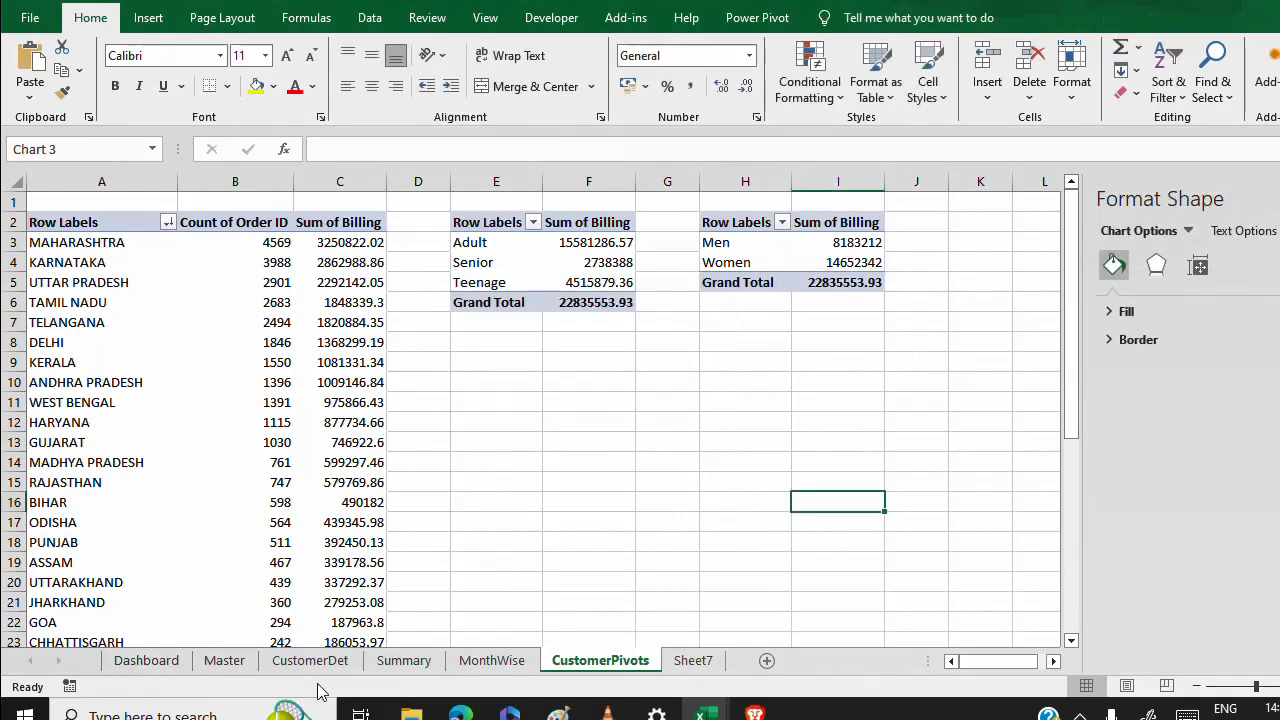
{"action": "left_click", "coordinate": [146, 660]}
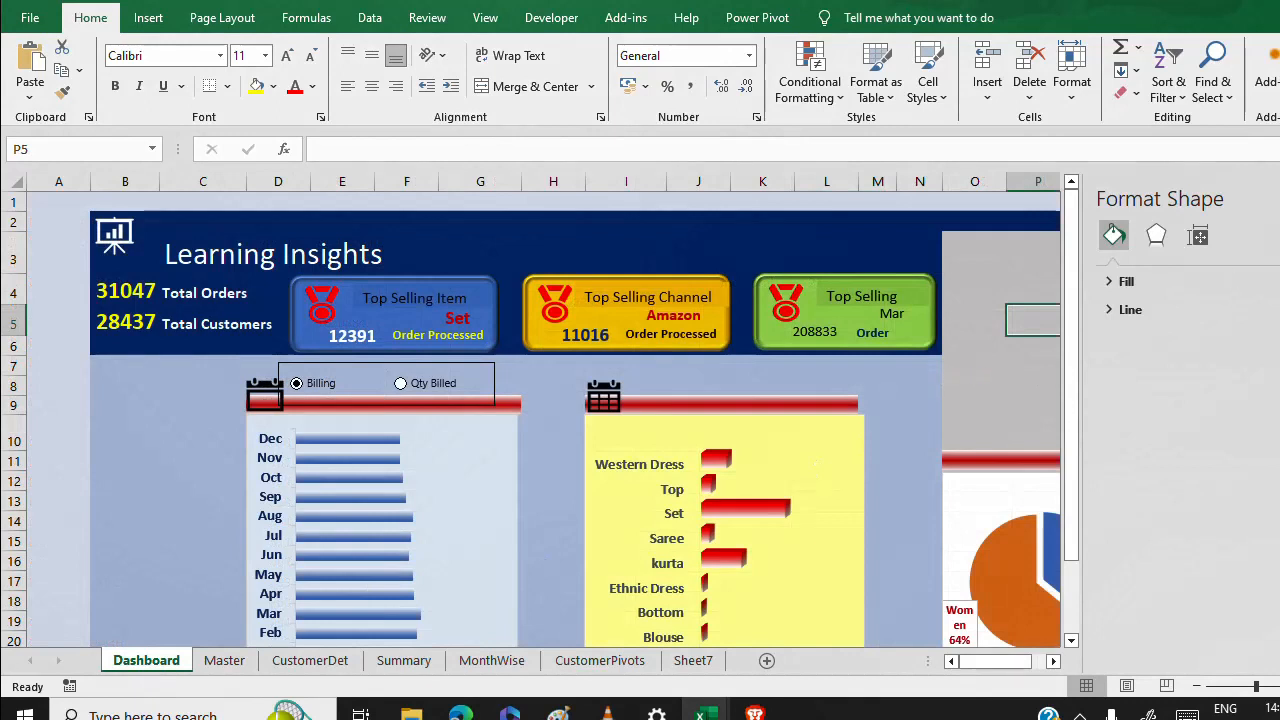
{"action": "left_click", "coordinate": [994, 380]}
{"action": "key", "text": "ctrl+v"}
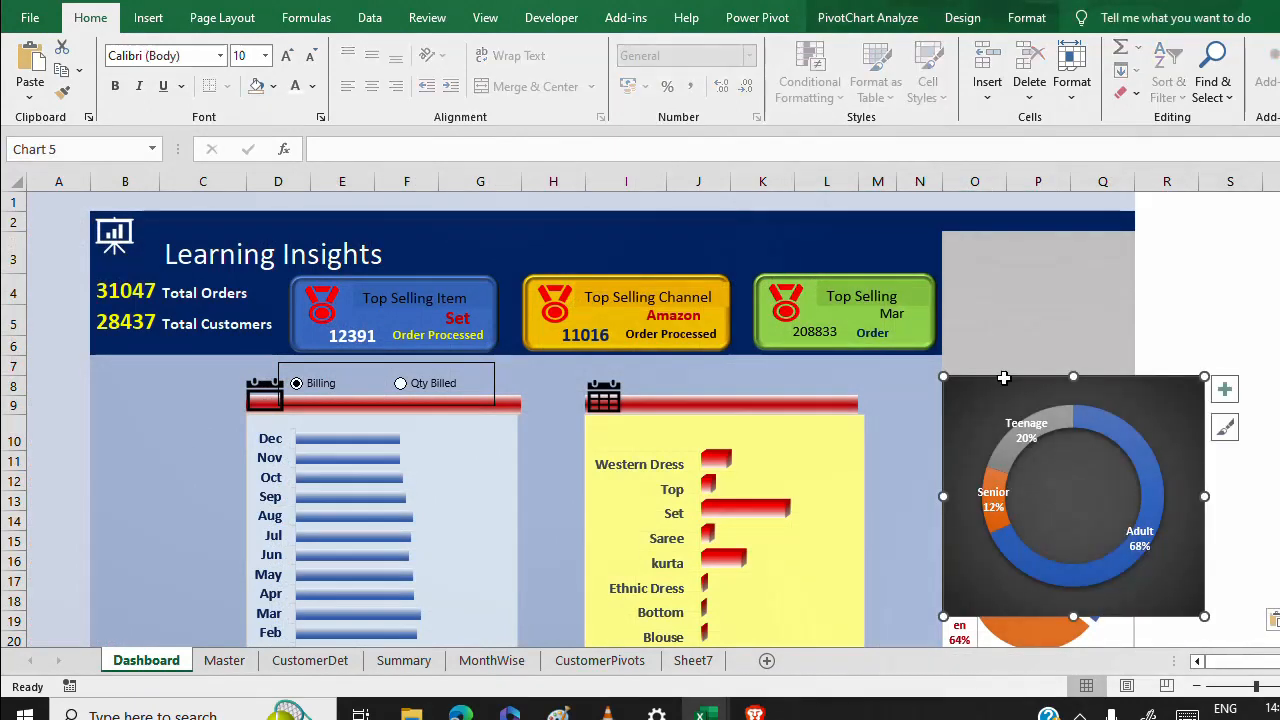
Shrink the pasted doughnut chart and move it up into the grey block above the gender pie chart.
{"action": "left_click_drag", "start_coordinate": [1202, 614], "coordinate": [1118, 518]}
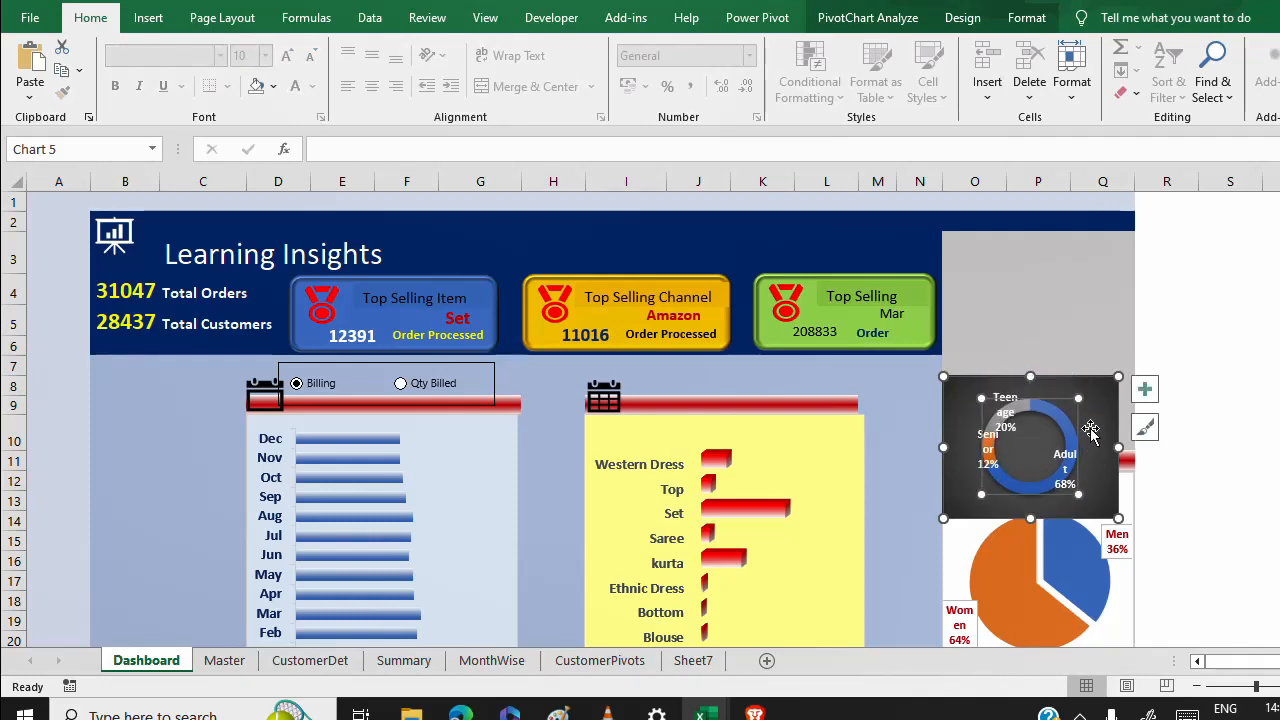
{"action": "double_click", "coordinate": [1105, 375]}
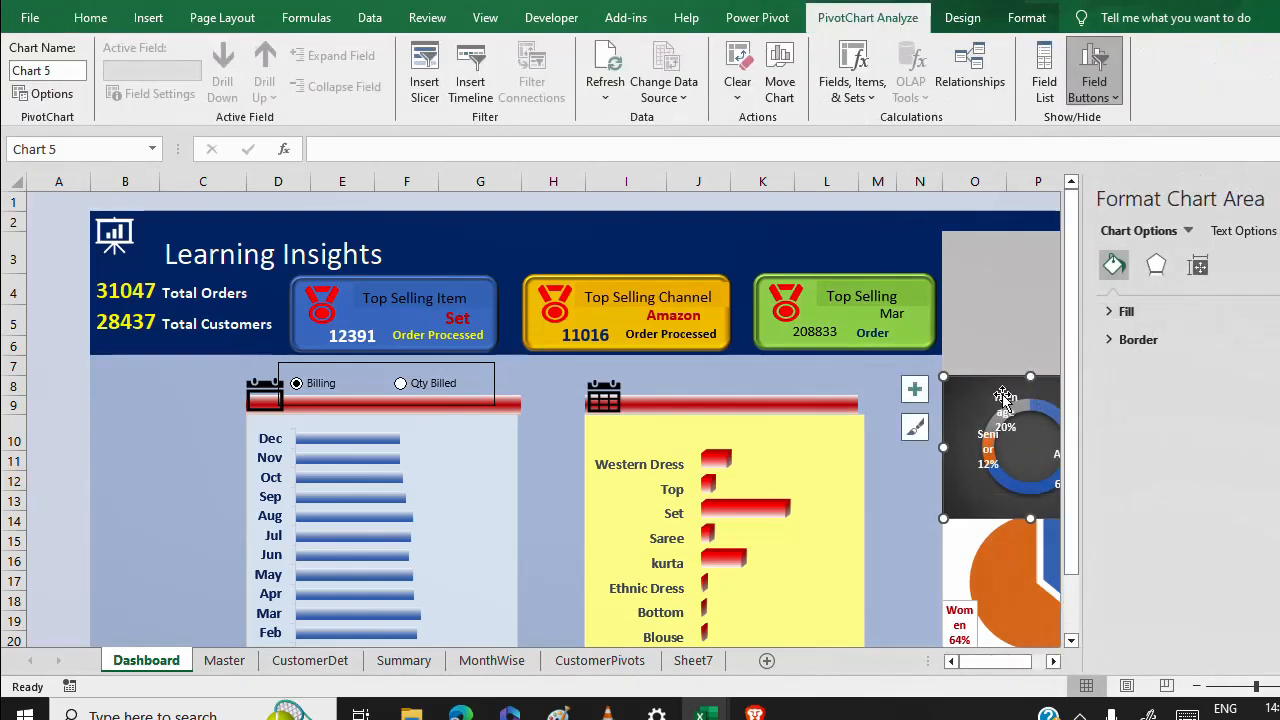
{"action": "left_click", "coordinate": [992, 292]}
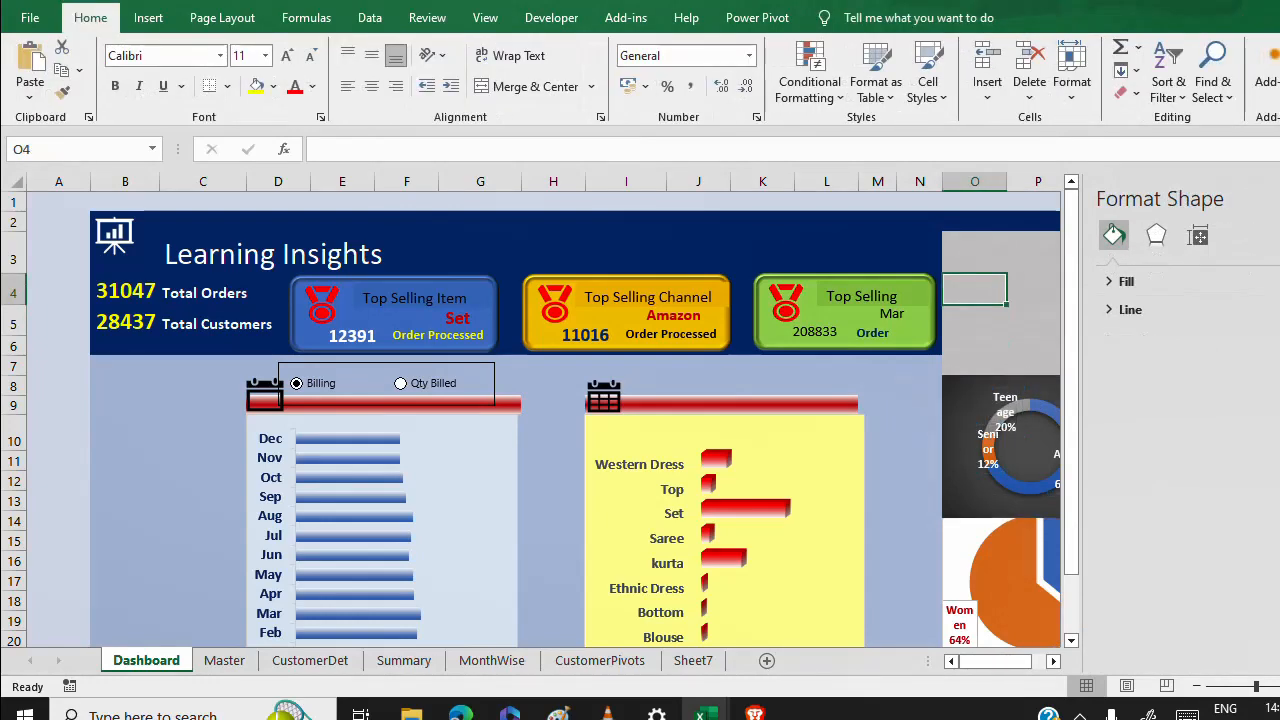
{"action": "left_click", "coordinate": [1105, 410]}
{"action": "left_click_drag", "start_coordinate": [1105, 410], "coordinate": [1107, 294]}
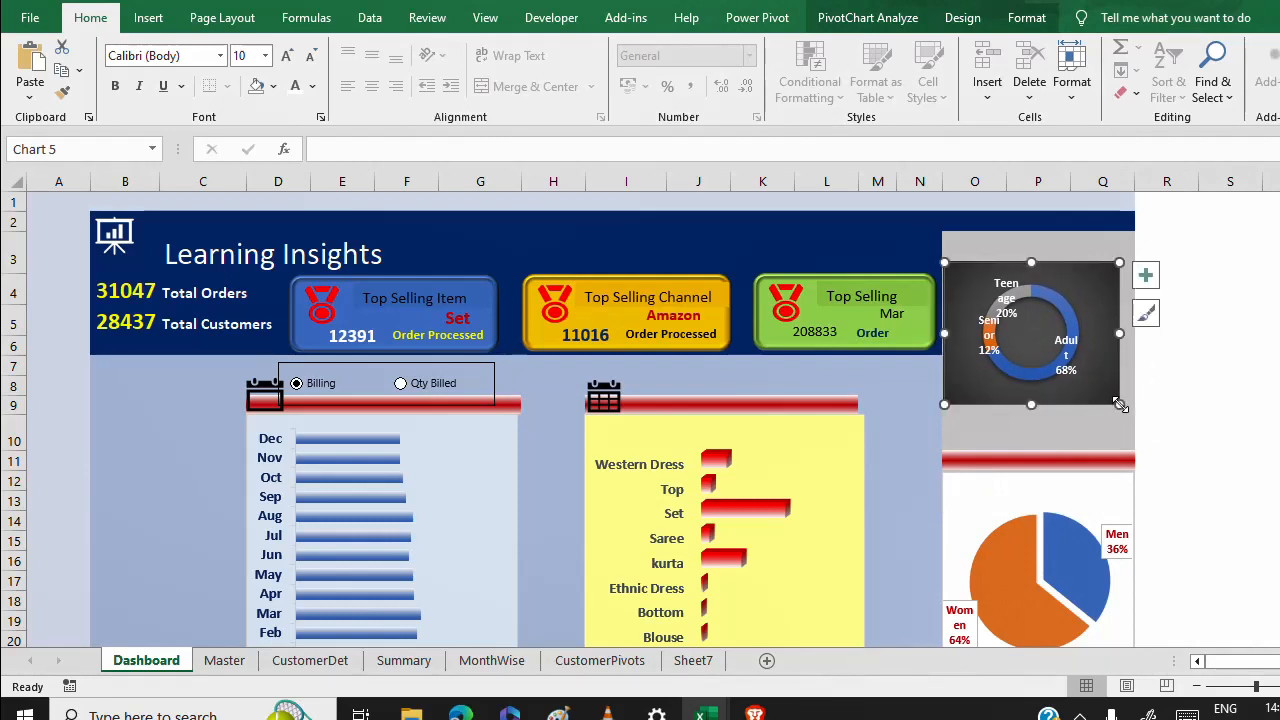
Enlarge the doughnut chart to span columns O to Q from below row 3 down to the red bar.
{"action": "left_click_drag", "start_coordinate": [1120, 405], "coordinate": [1136, 446]}
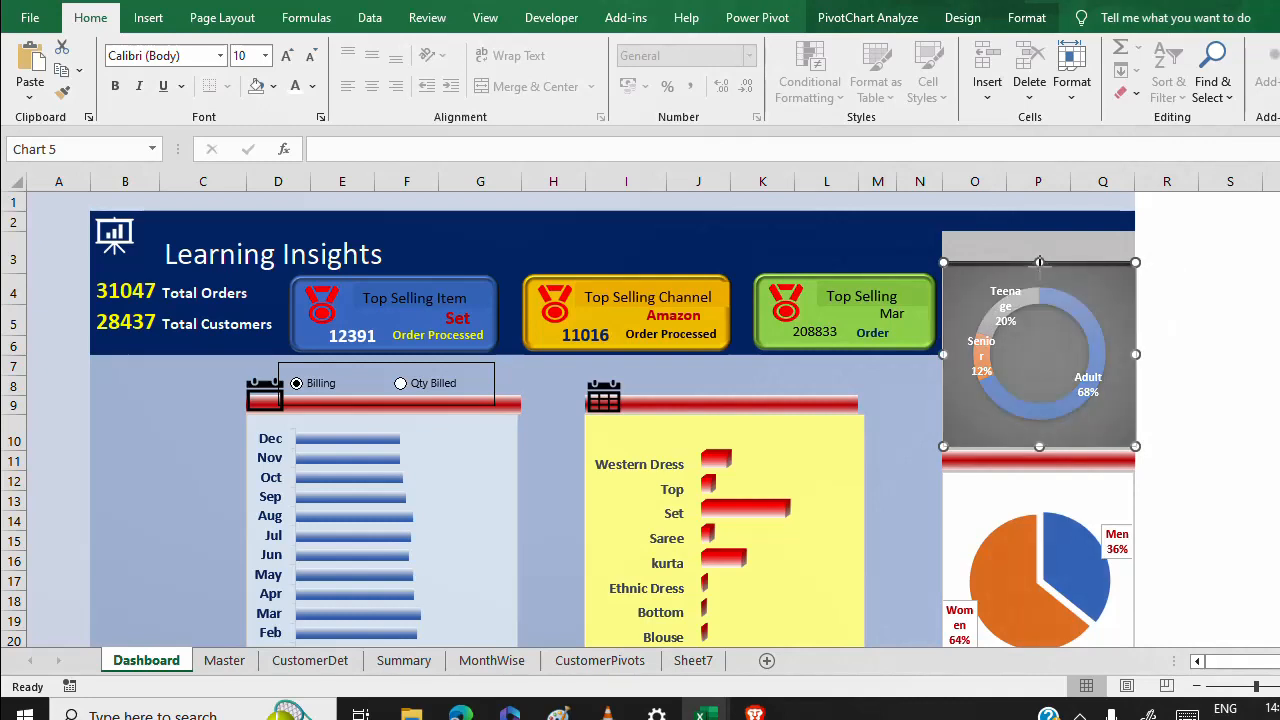
{"action": "left_click_drag", "start_coordinate": [1039, 262], "coordinate": [1039, 267]}
{"action": "left_click_drag", "start_coordinate": [1039, 450], "coordinate": [1040, 452]}
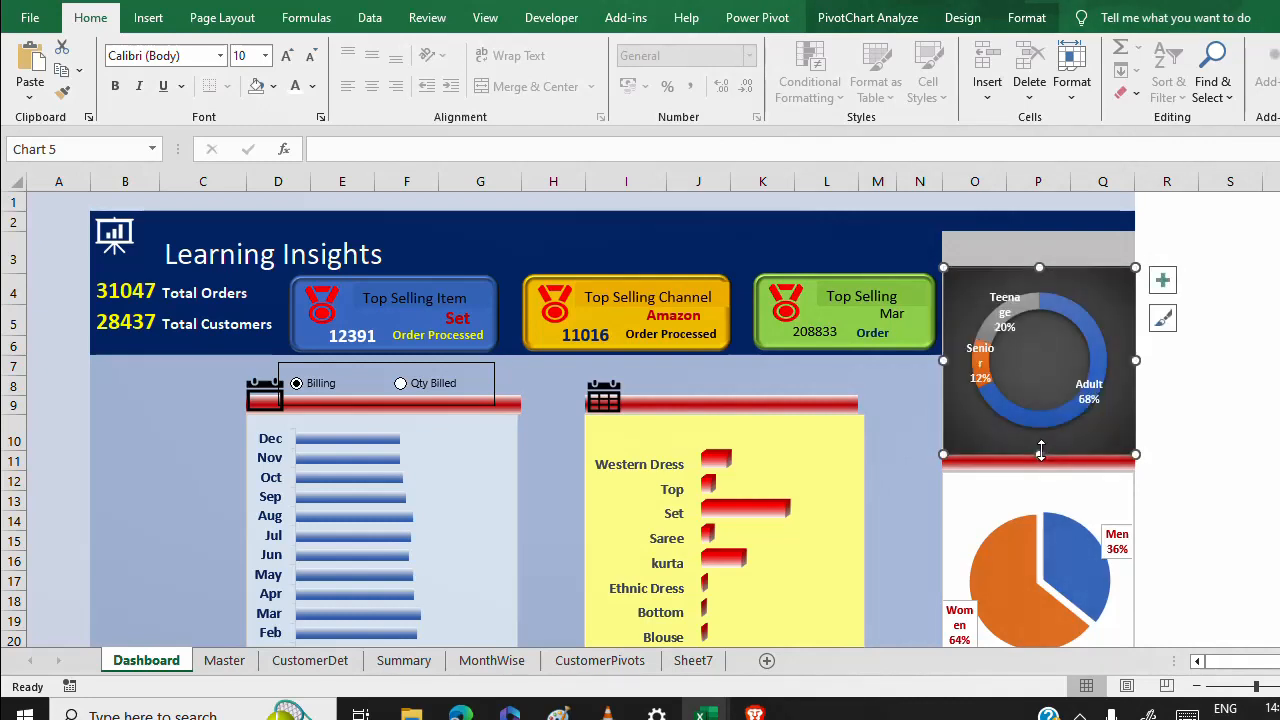
Copy the dark blue banner formatting from cell M3 onto the grey cells above the doughnut chart with Format Painter.
{"action": "left_click", "coordinate": [716, 250]}
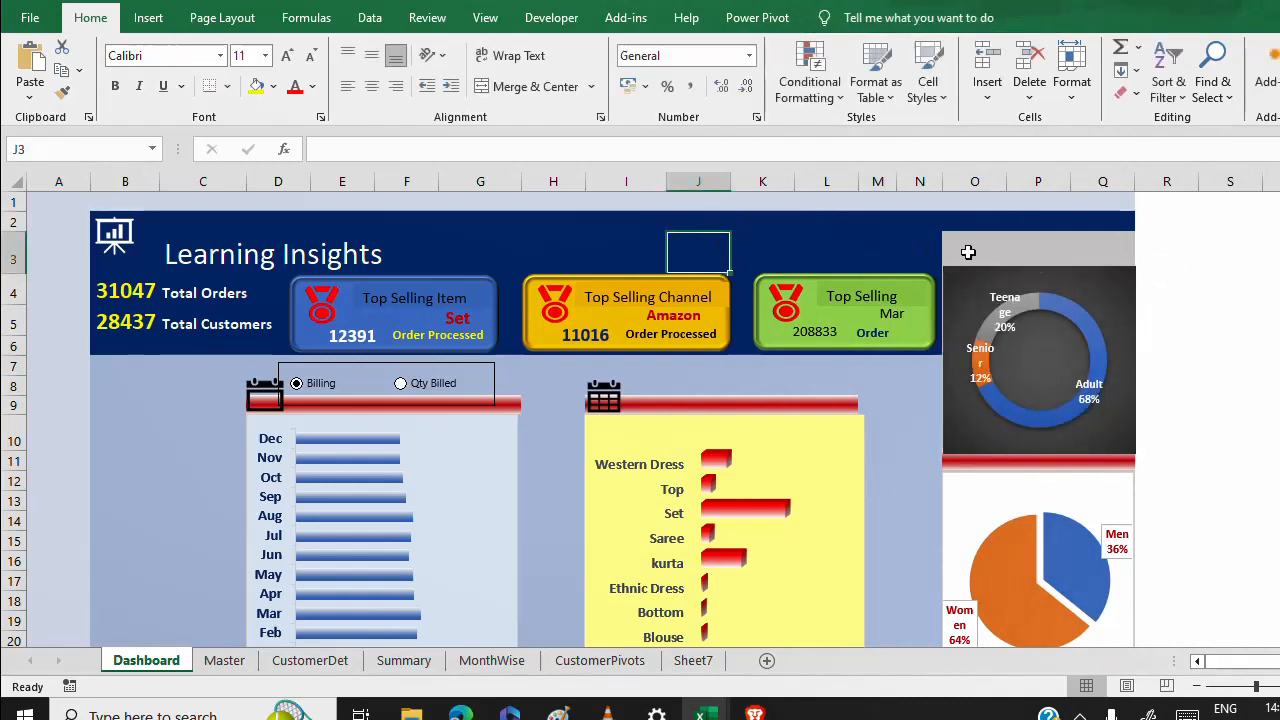
{"action": "left_click", "coordinate": [878, 251]}
{"action": "left_click", "coordinate": [62, 92]}
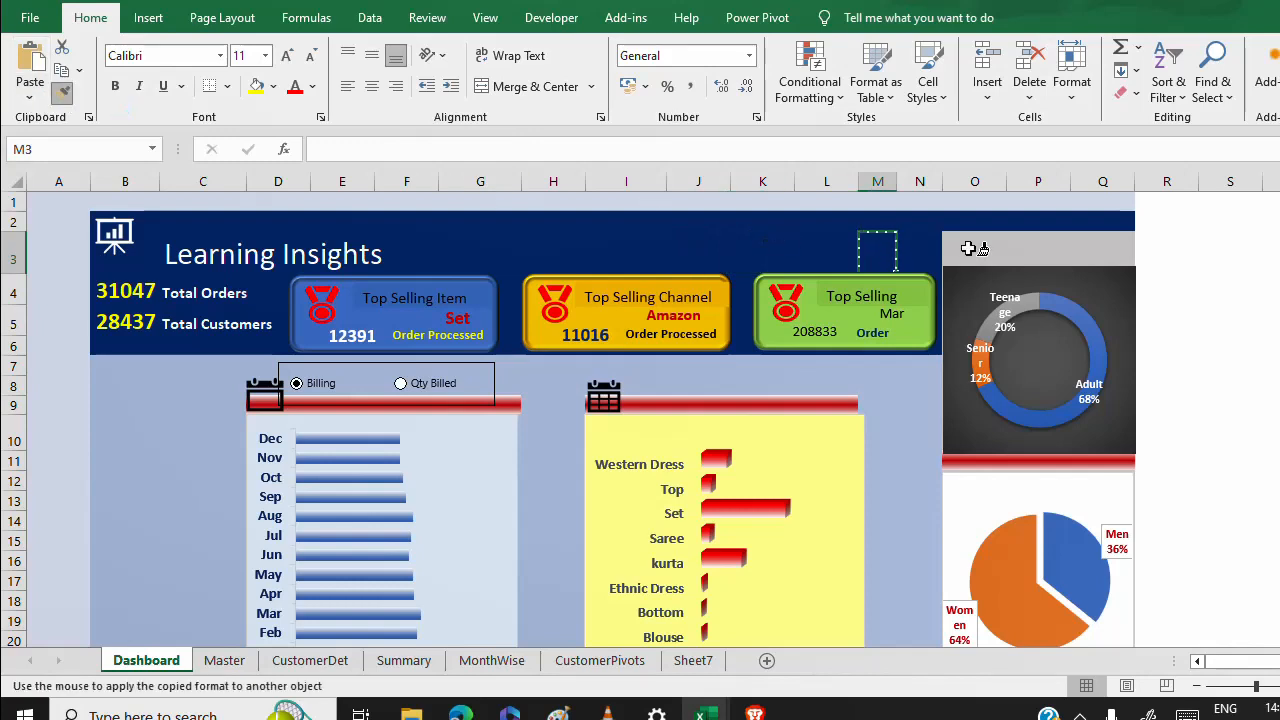
{"action": "left_click", "coordinate": [1100, 245]}
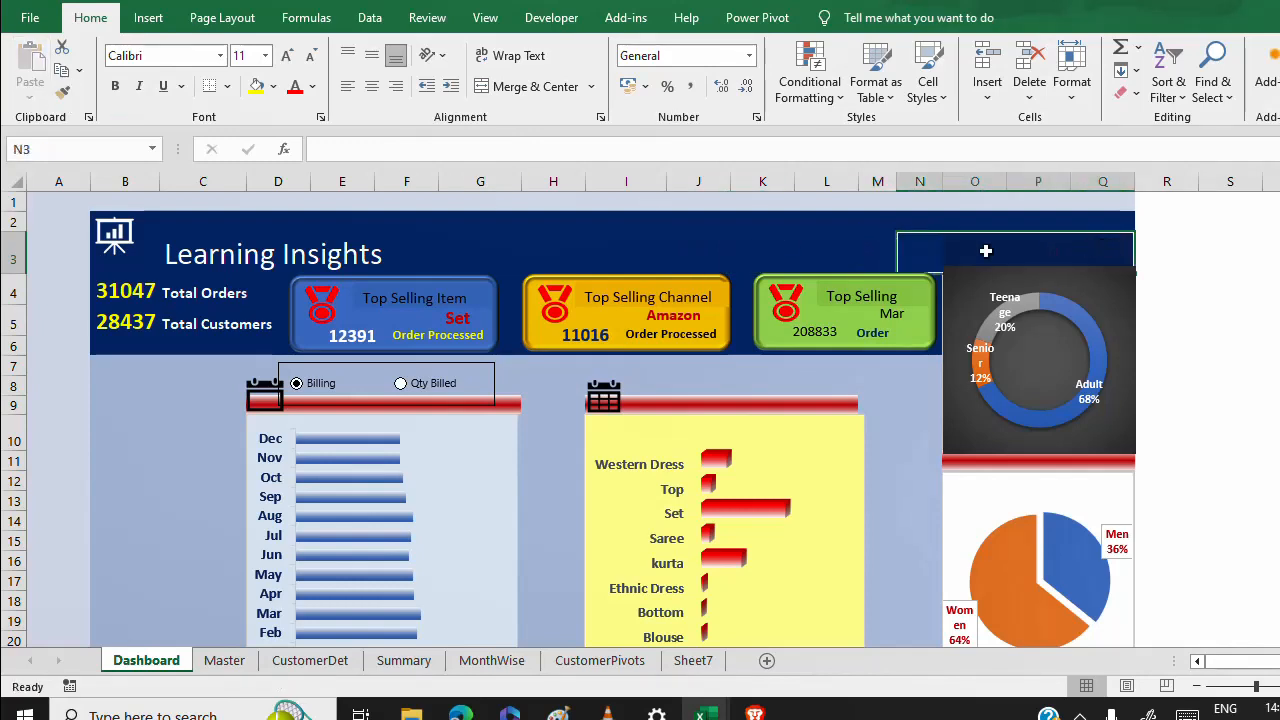
{"action": "left_click", "coordinate": [844, 246]}
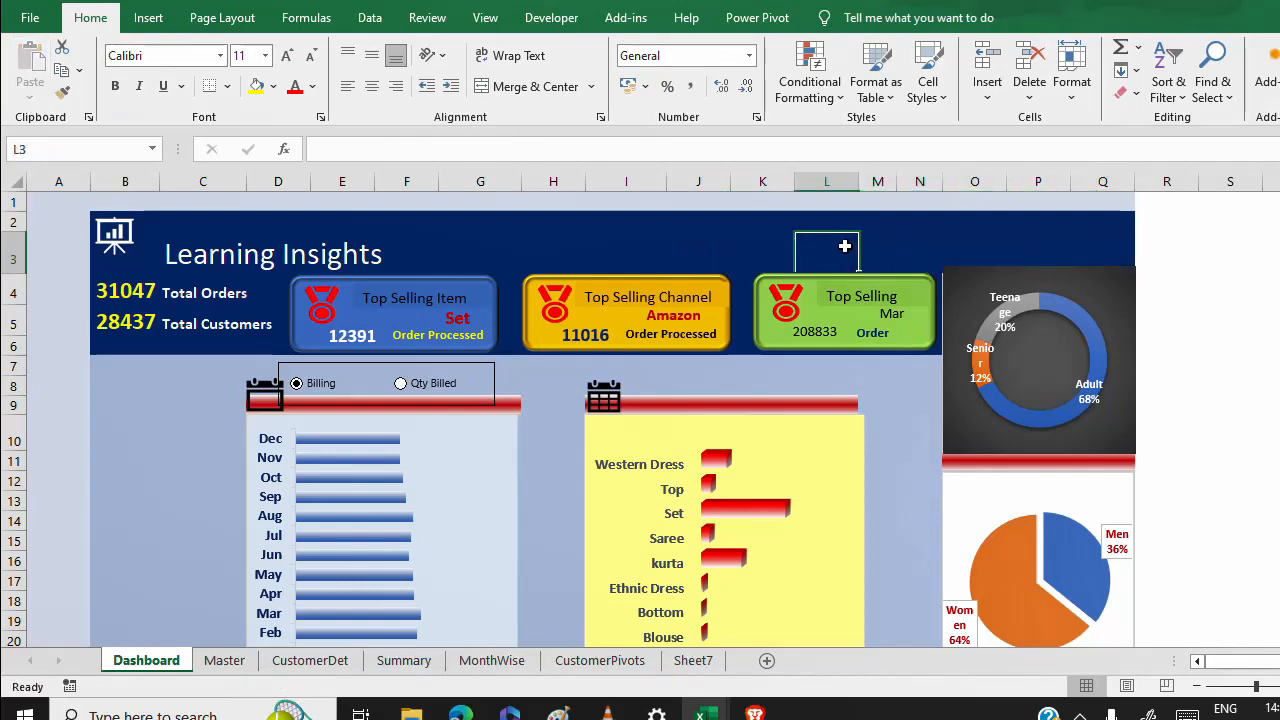
Enter the heading "Monthly performance" in cell E9 on the red bar above the monthly bar chart.
{"action": "left_click", "coordinate": [379, 408]}
{"action": "left_click", "coordinate": [312, 406]}
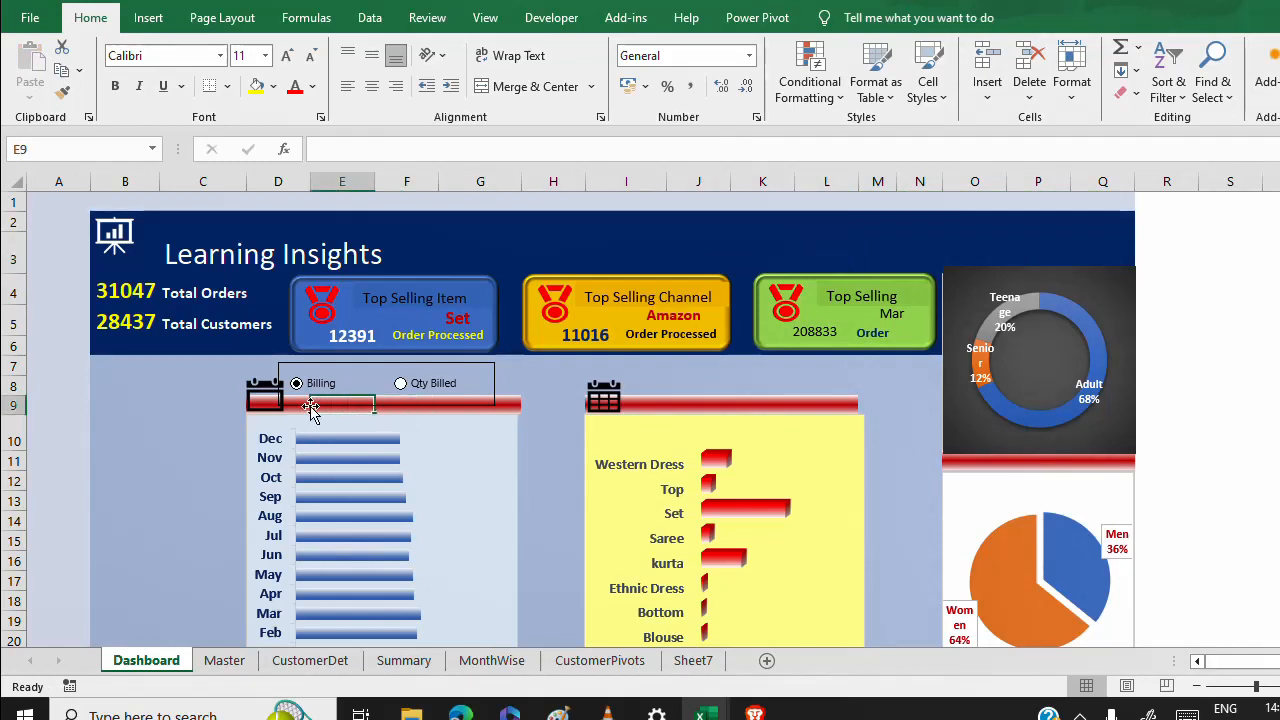
{"action": "type", "text": "M"}
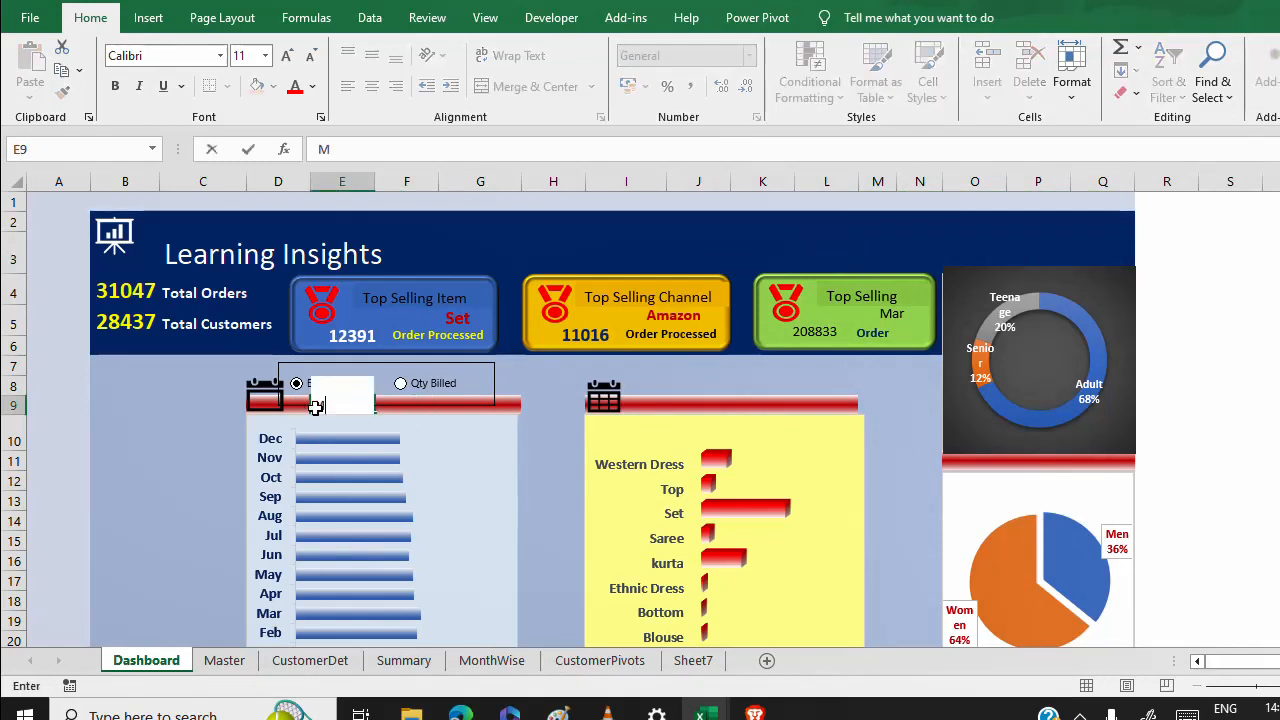
{"action": "type", "text": "onthl"}
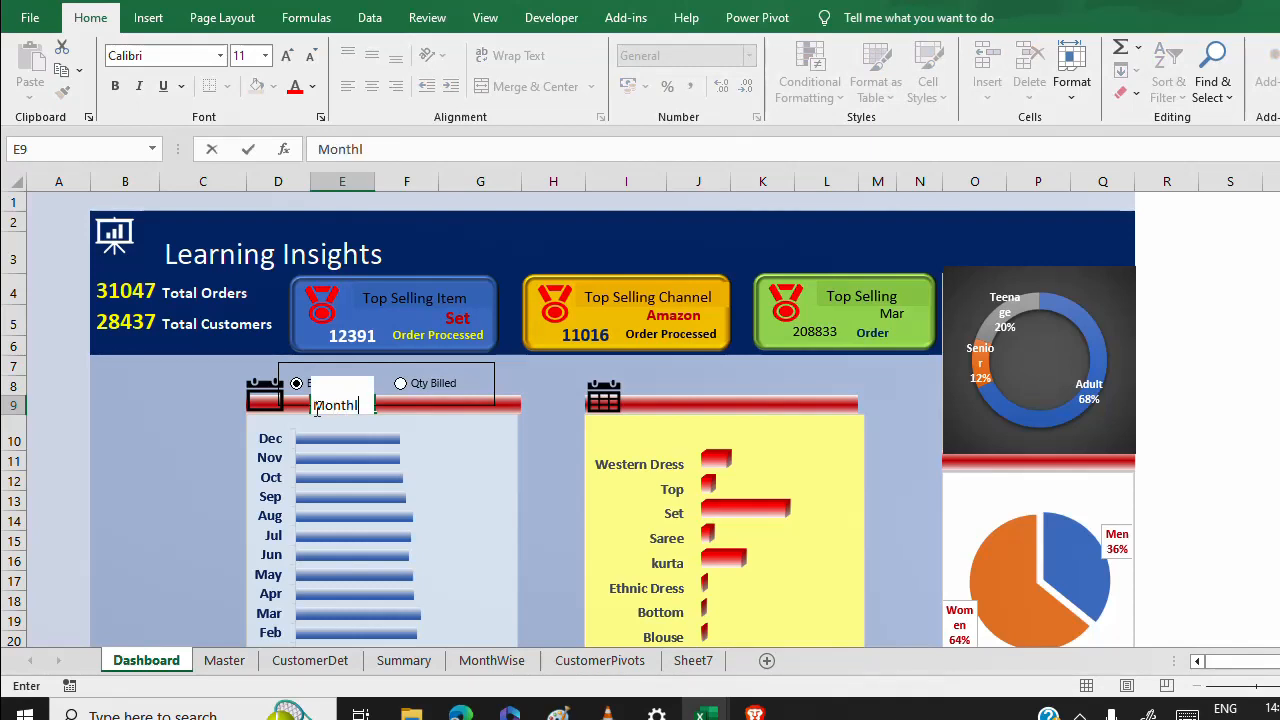
{"action": "type", "text": "y performance"}
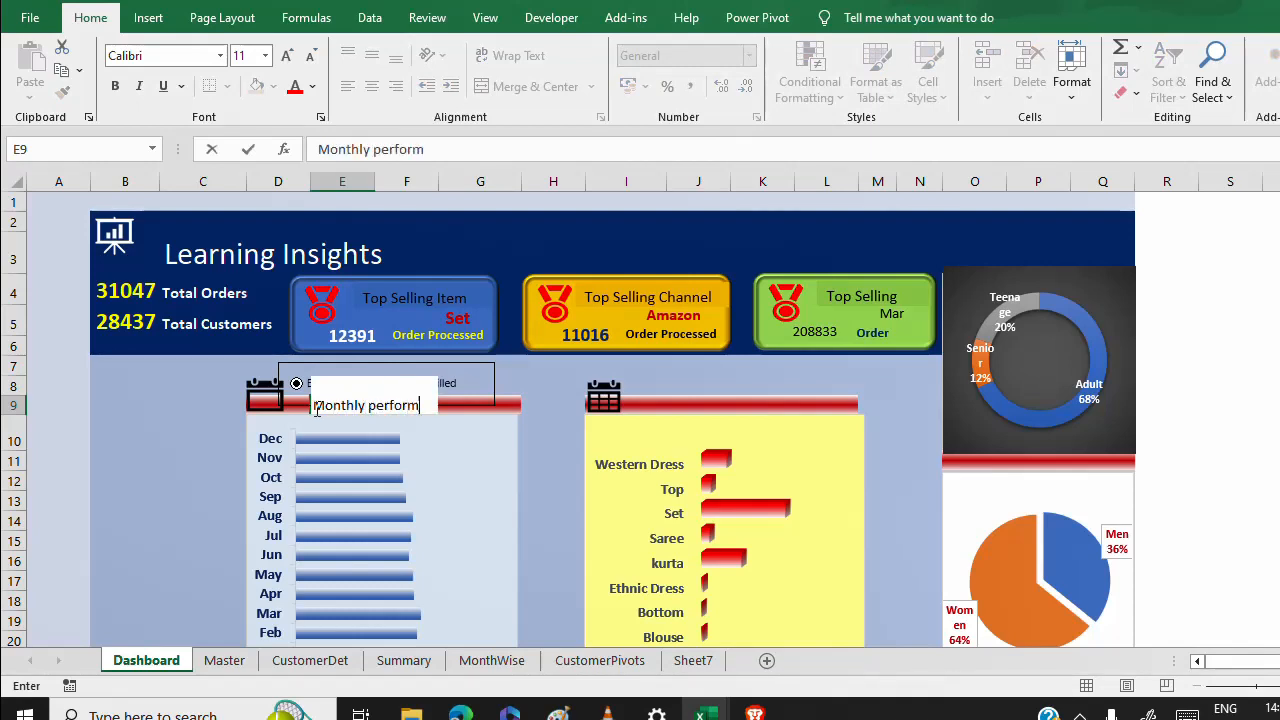
{"action": "left_click", "coordinate": [231, 462]}
{"action": "left_click", "coordinate": [410, 407]}
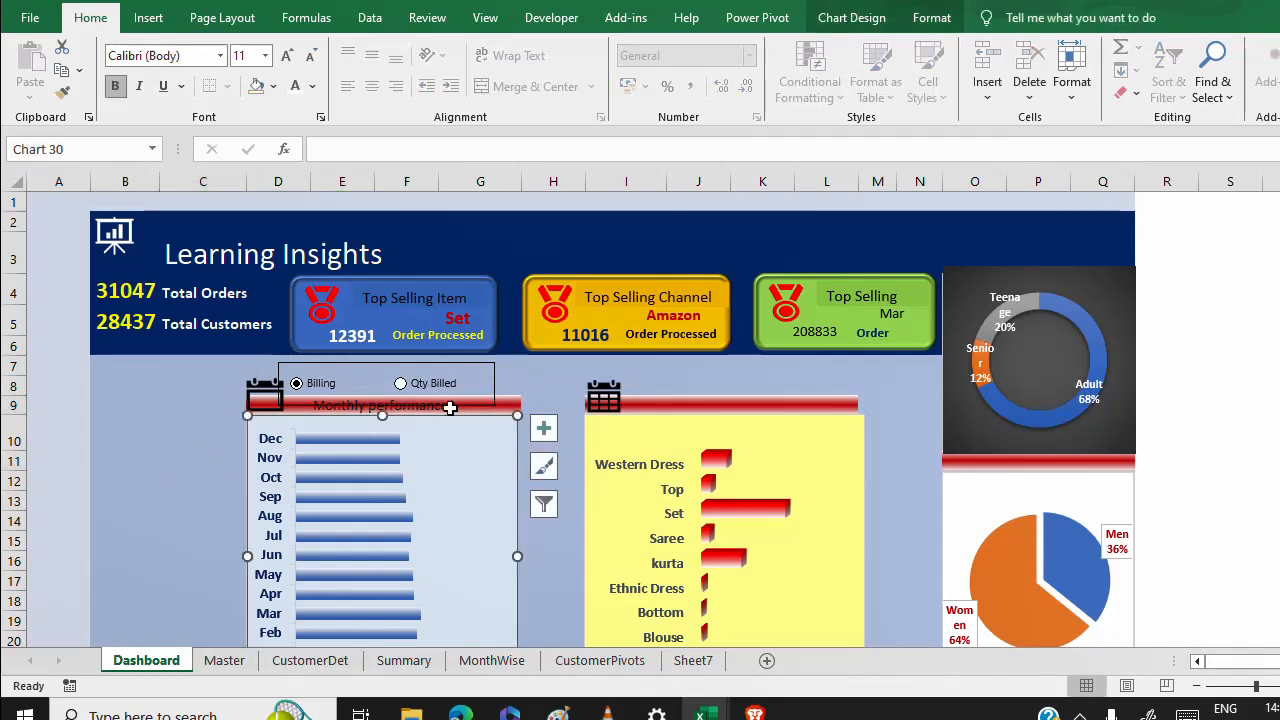
{"action": "left_click", "coordinate": [395, 403]}
{"action": "left_click", "coordinate": [351, 404]}
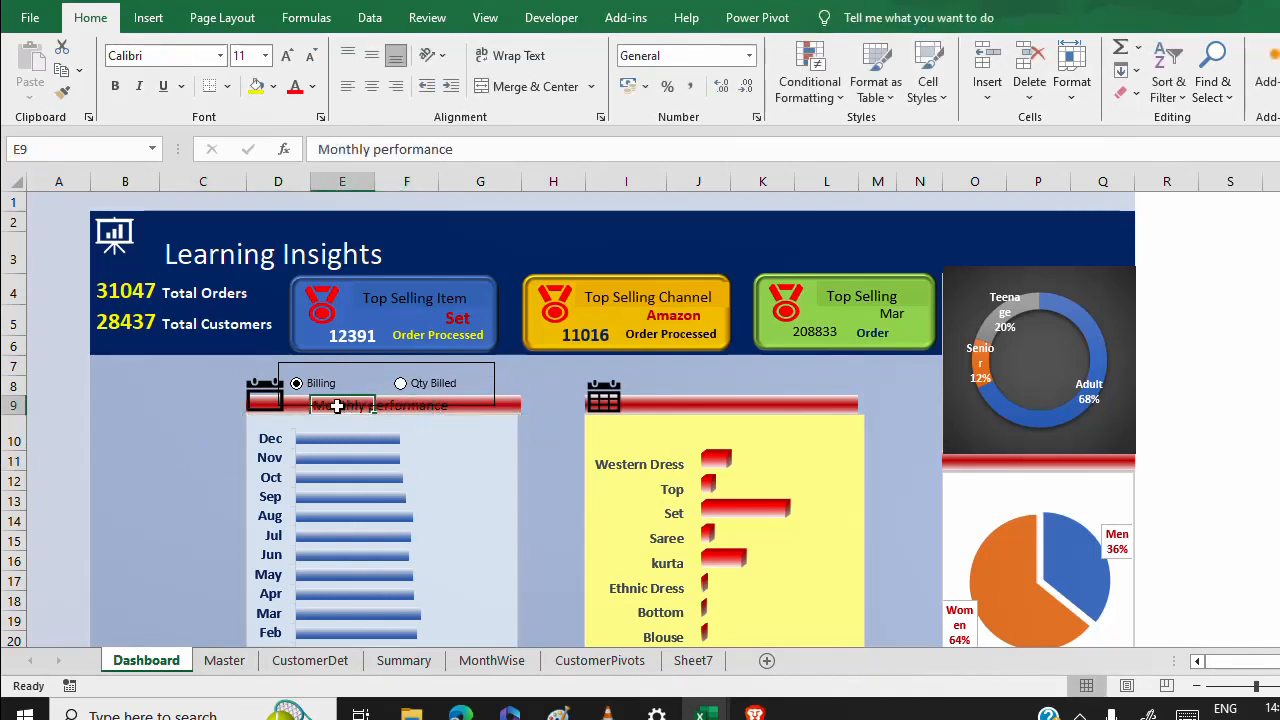
{"action": "key", "text": "ctrl+a"}
{"action": "left_click", "coordinate": [352, 405]}
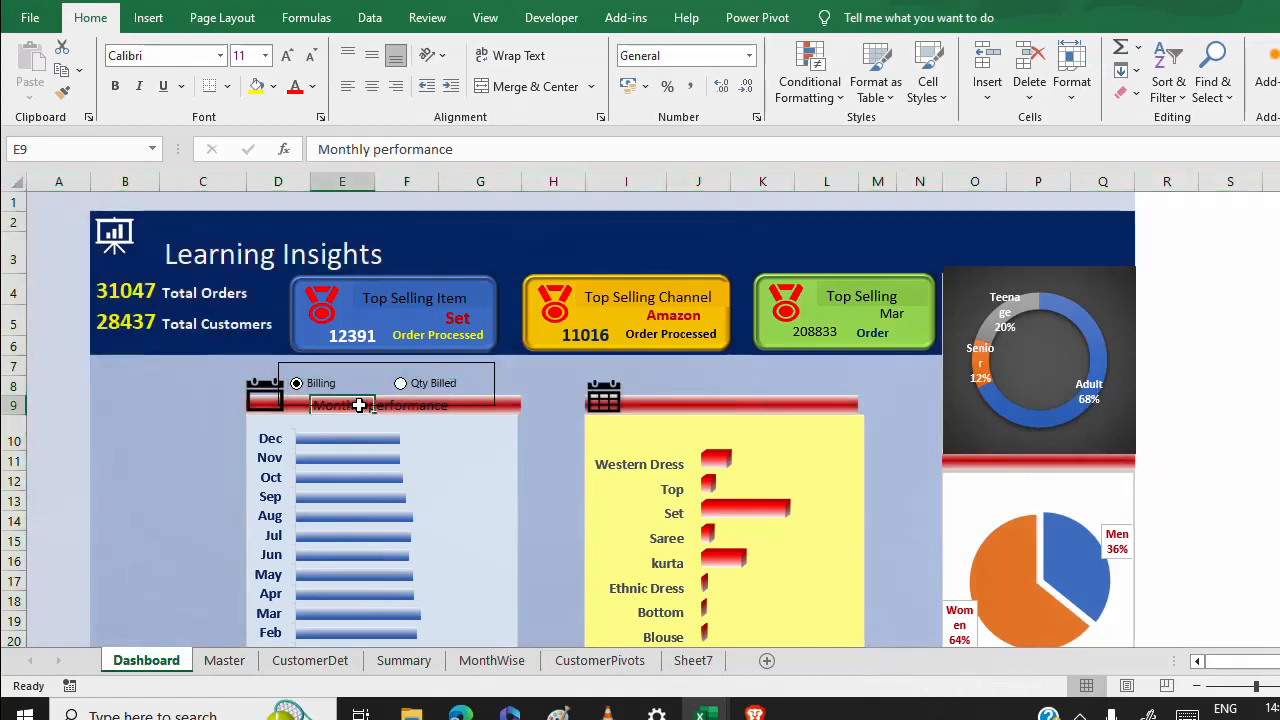
{"action": "left_click", "coordinate": [388, 402]}
{"action": "left_click", "coordinate": [341, 405]}
Enter the heading "Monthly Performance" in cell J9 on the red bar above the yellow product category chart.
{"action": "left_click", "coordinate": [675, 402]}
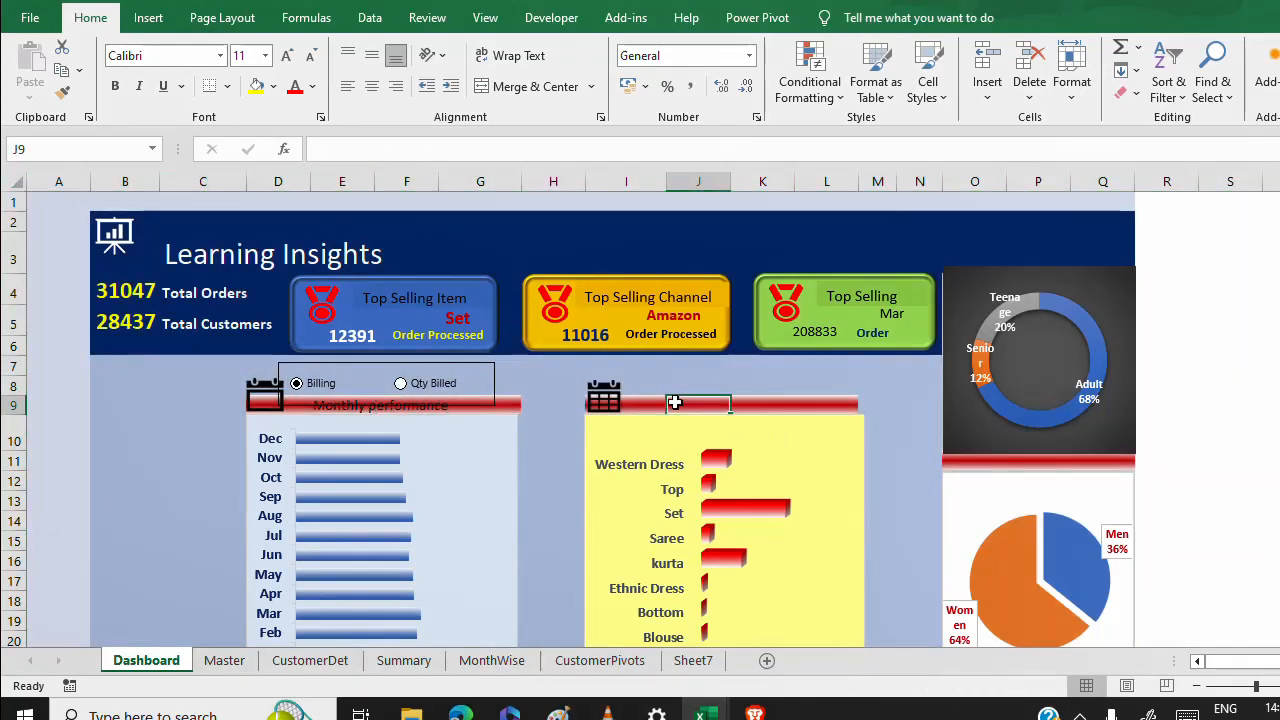
{"action": "left_click", "coordinate": [648, 402]}
{"action": "key", "text": "Right"}
{"action": "type", "text": "Mon"}
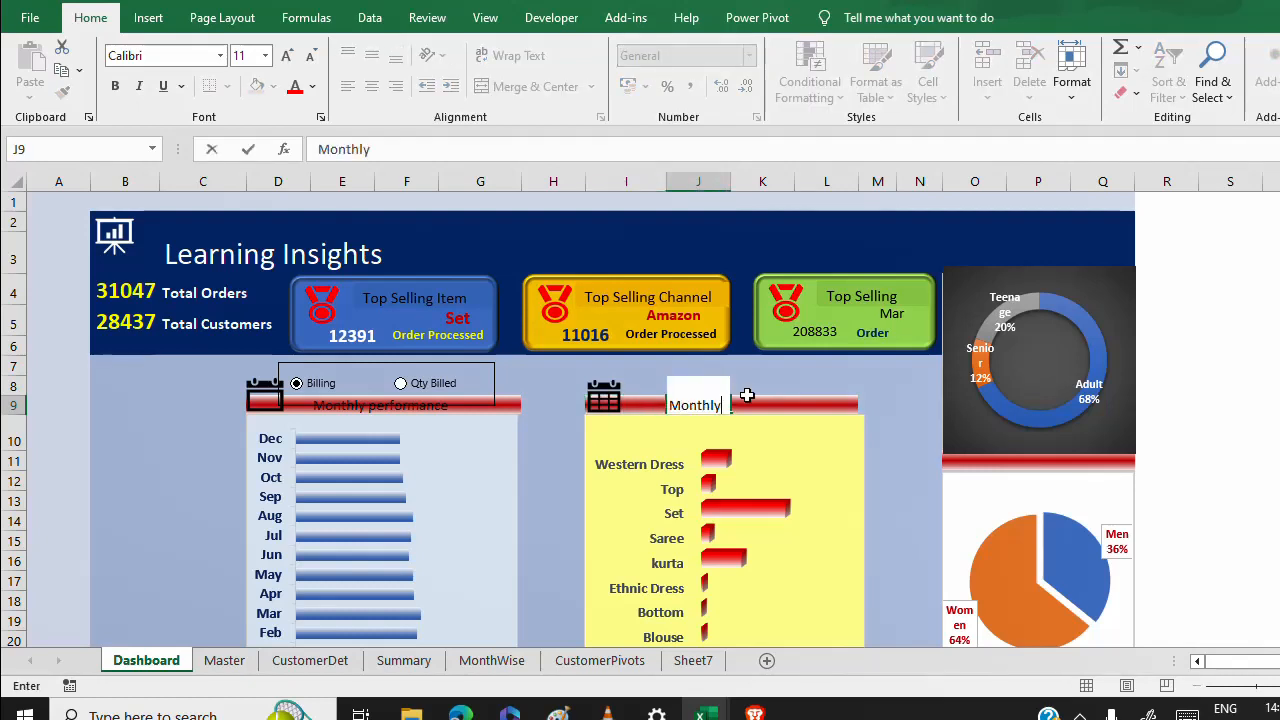
{"action": "type", "text": "thly Performance"}
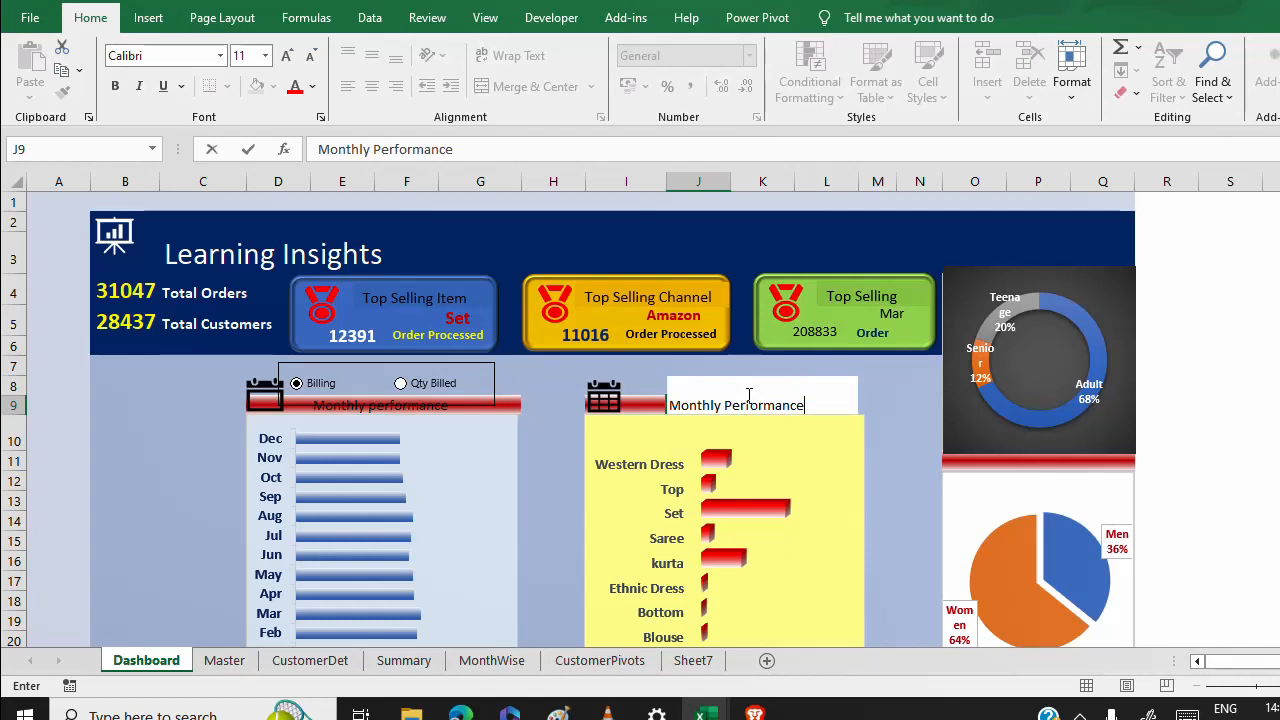
Make the heading text in cell J9 bold at font size 12.
{"action": "key", "text": "shift+Home"}
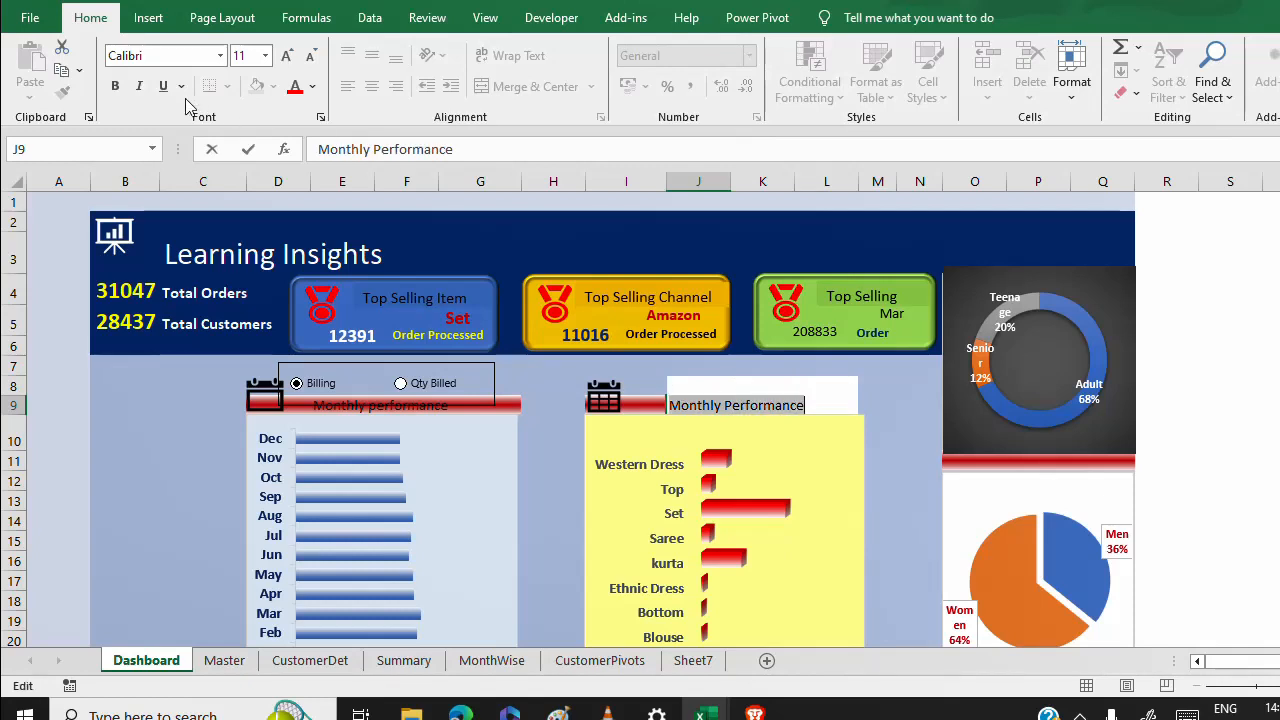
{"action": "left_click", "coordinate": [115, 86]}
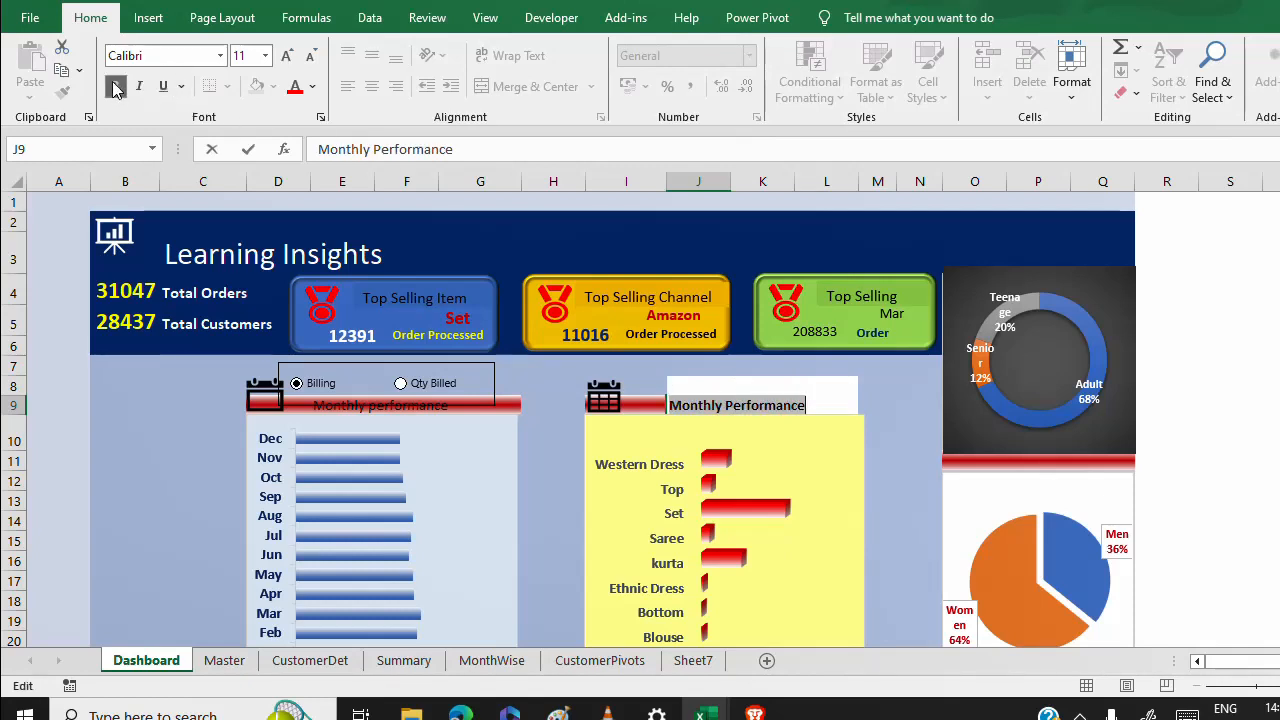
{"action": "left_click", "coordinate": [265, 56]}
{"action": "left_click", "coordinate": [250, 158]}
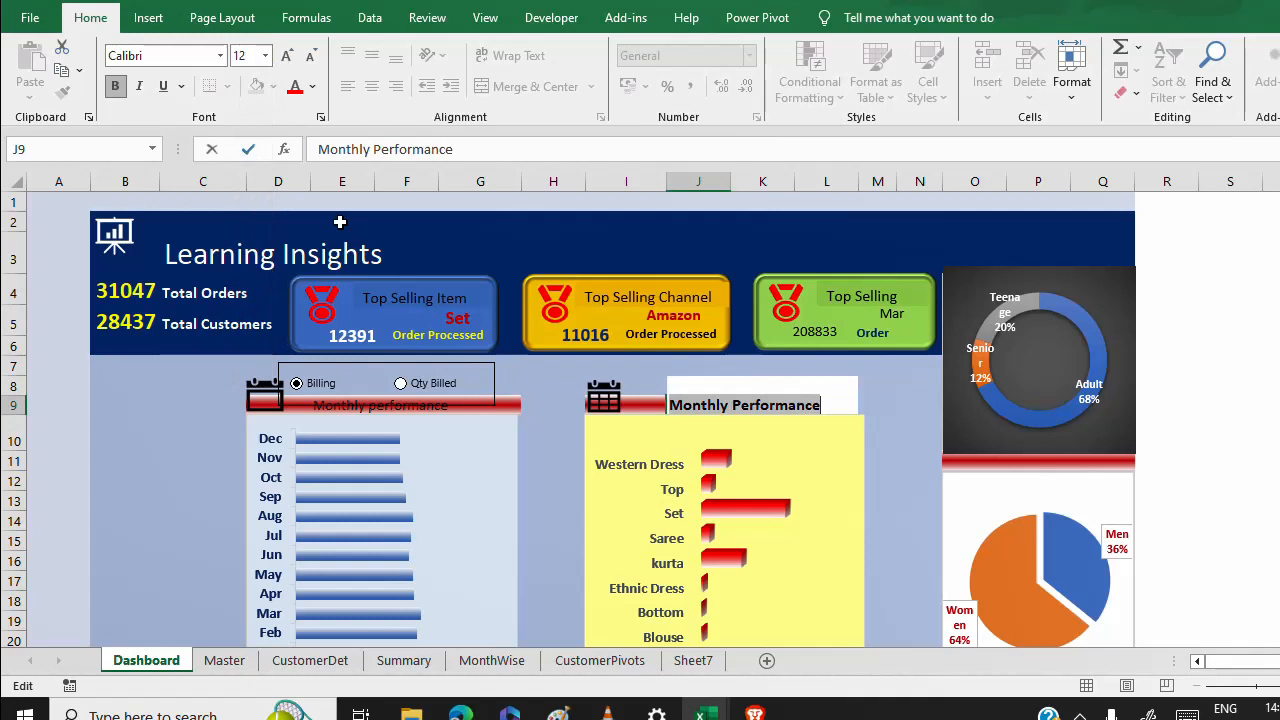
{"action": "left_click", "coordinate": [892, 424]}
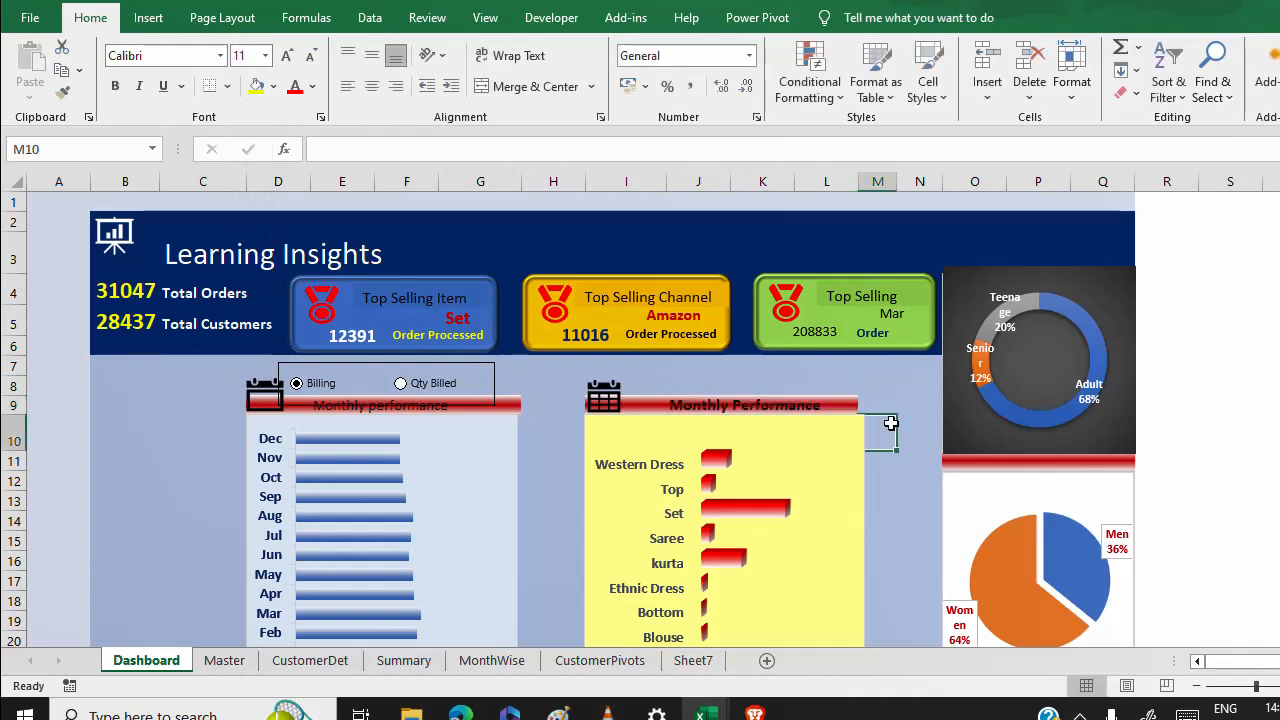
Re-enter the heading in cell E9 above the monthly bar chart as "Montjhly performance".
{"action": "left_click", "coordinate": [407, 406]}
{"action": "type", "text": "n"}
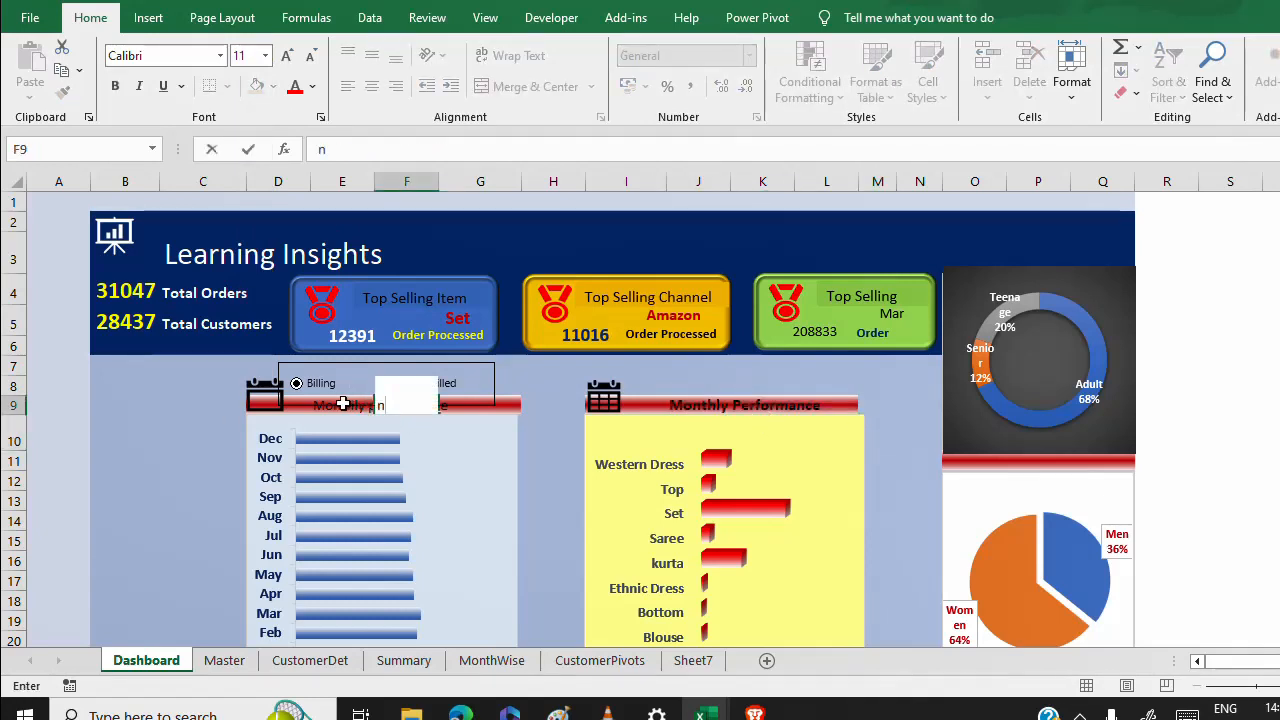
{"action": "left_click", "coordinate": [332, 403]}
{"action": "type", "text": "M"}
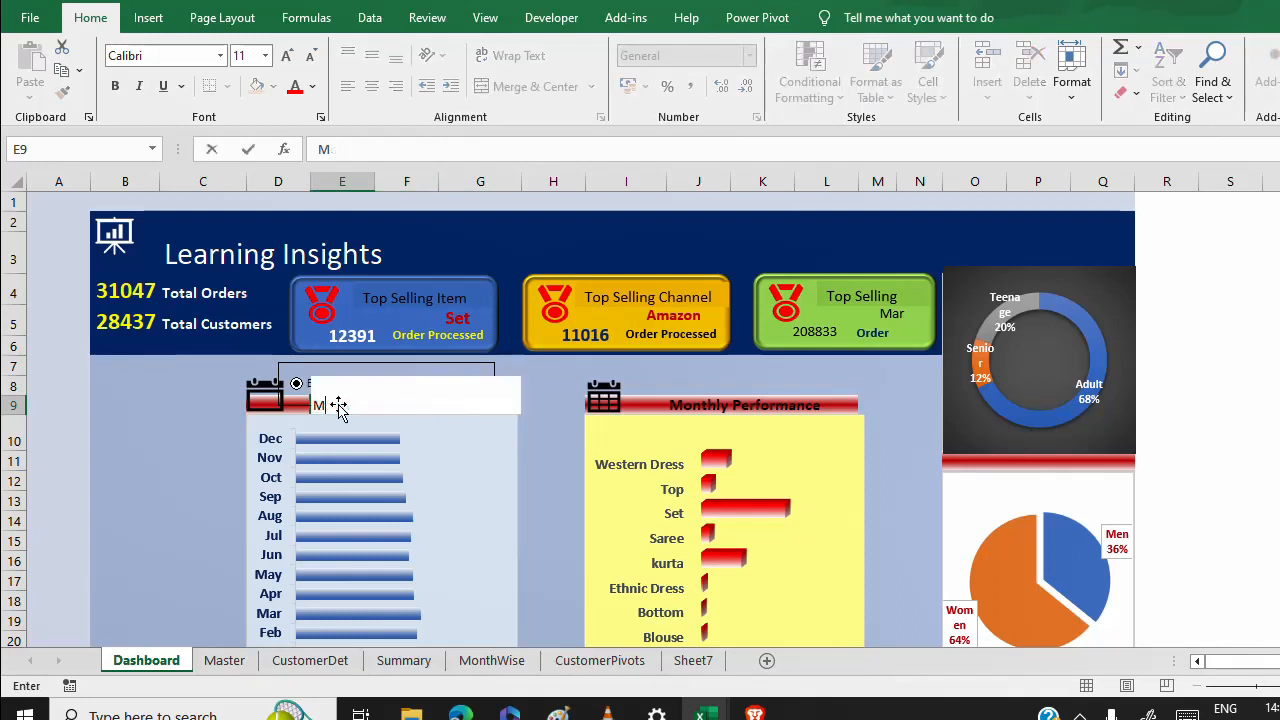
{"action": "type", "text": "ontjhly"}
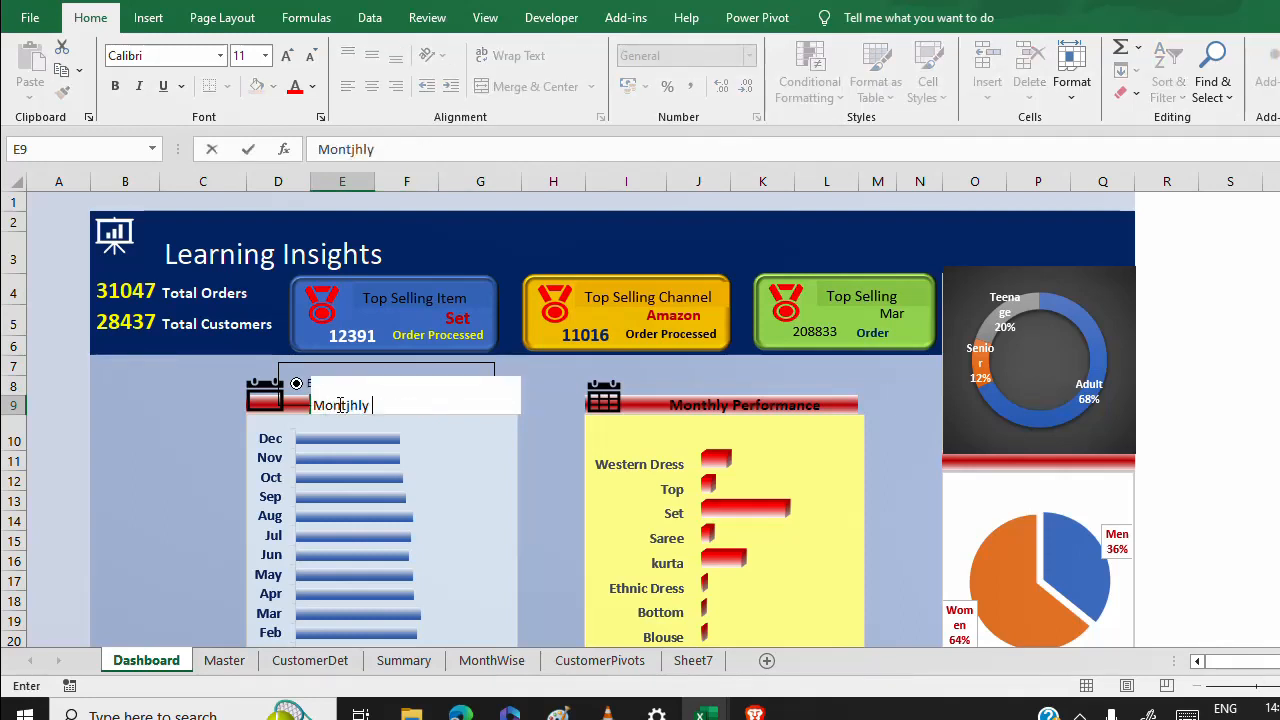
{"action": "type", "text": " performance"}
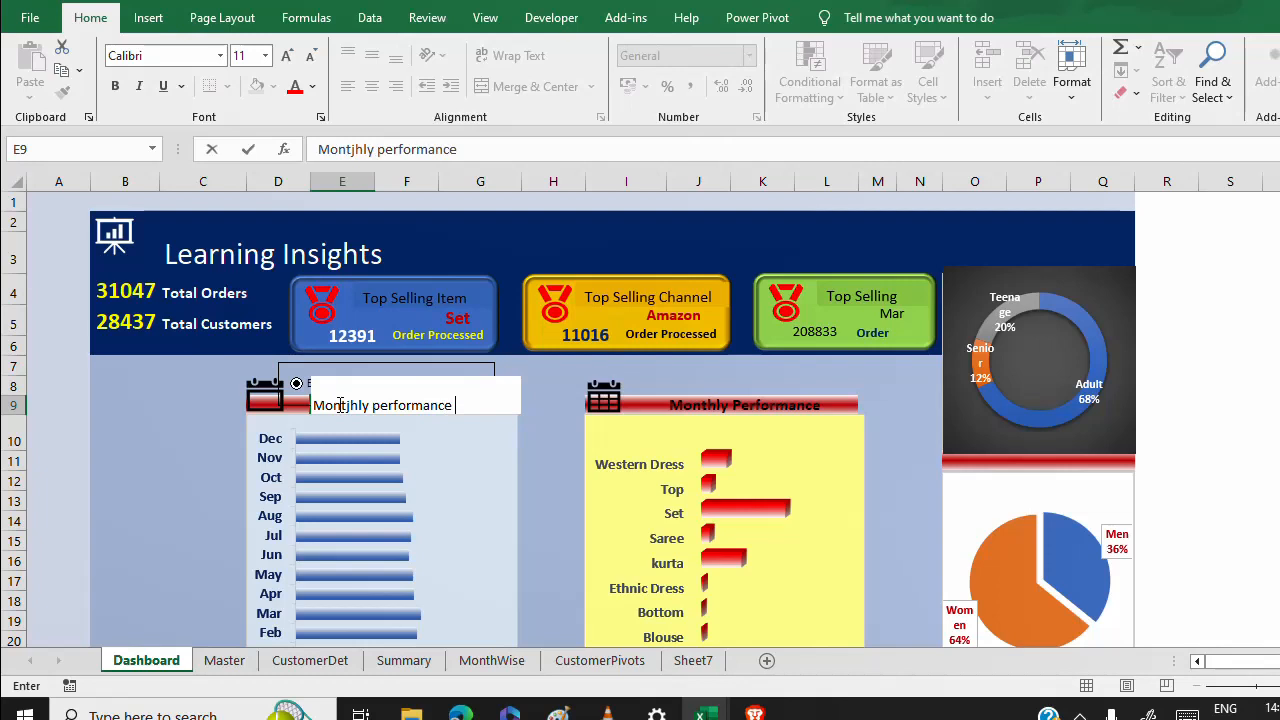
Make the heading text in cell E9 bold at font size 12.
{"action": "key", "text": "F2"}
{"action": "key", "text": "shift+Home"}
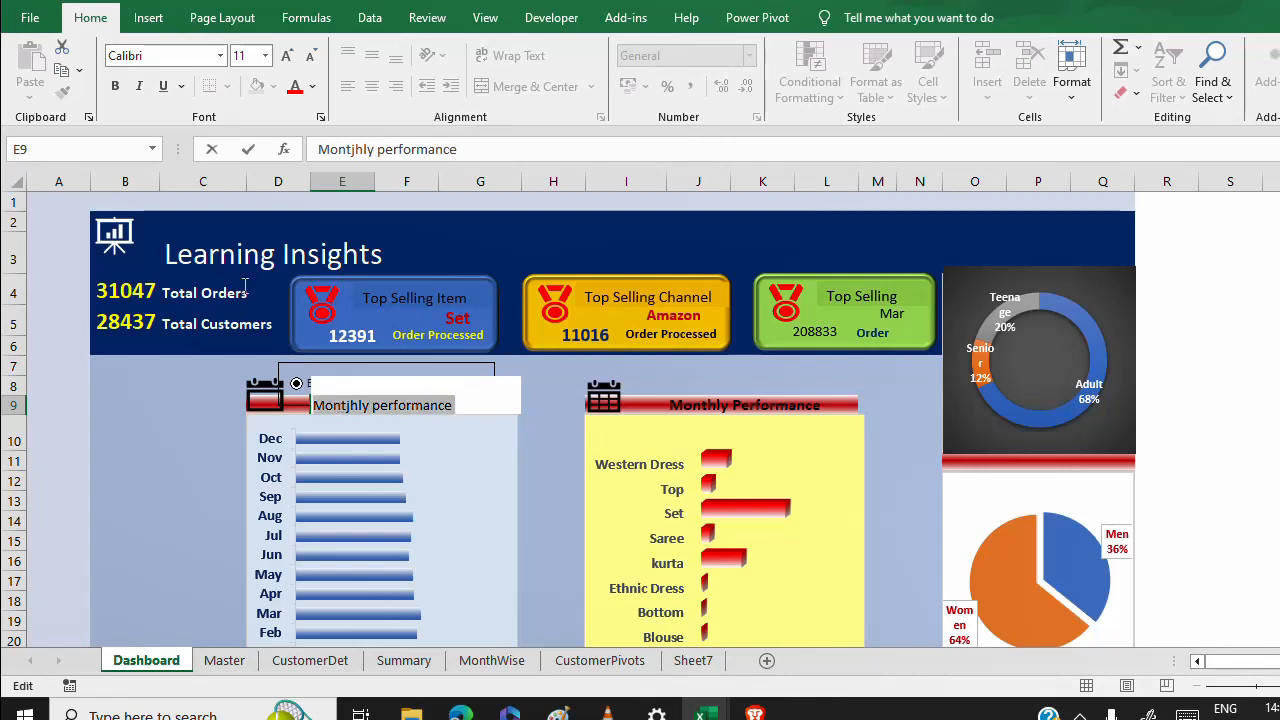
{"action": "left_click", "coordinate": [115, 86]}
{"action": "left_click", "coordinate": [265, 55]}
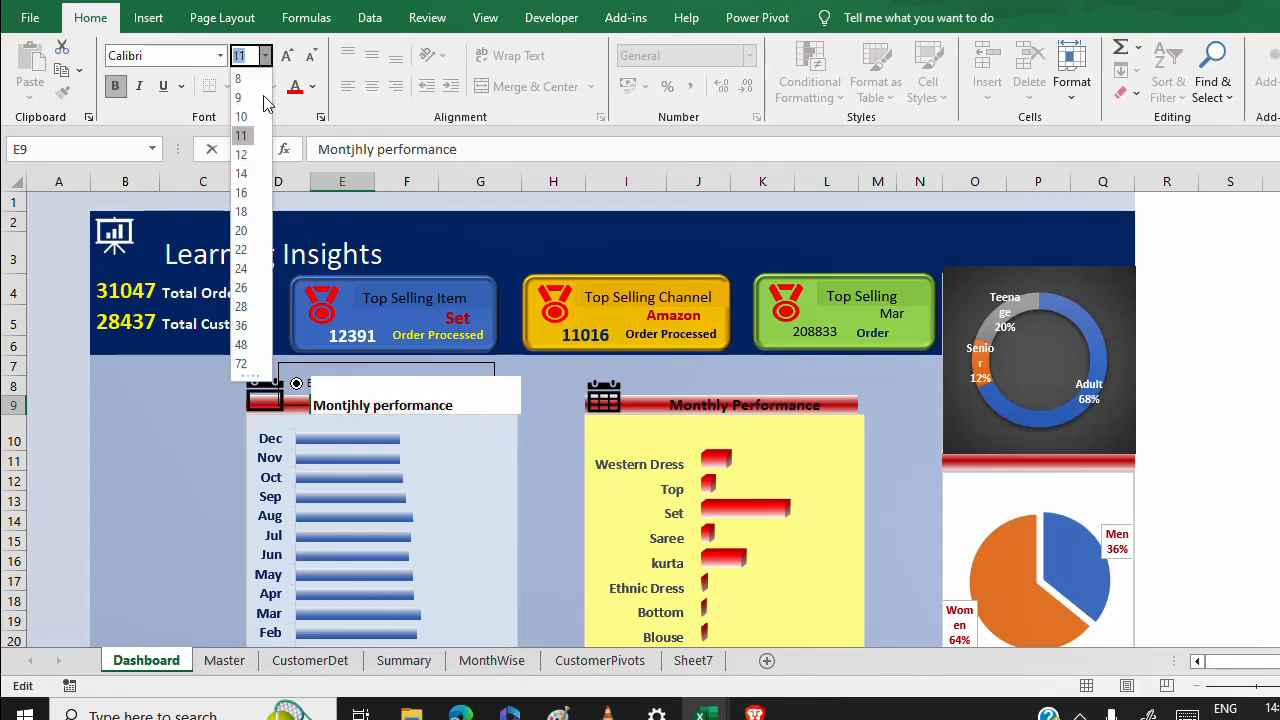
{"action": "left_click", "coordinate": [244, 158]}
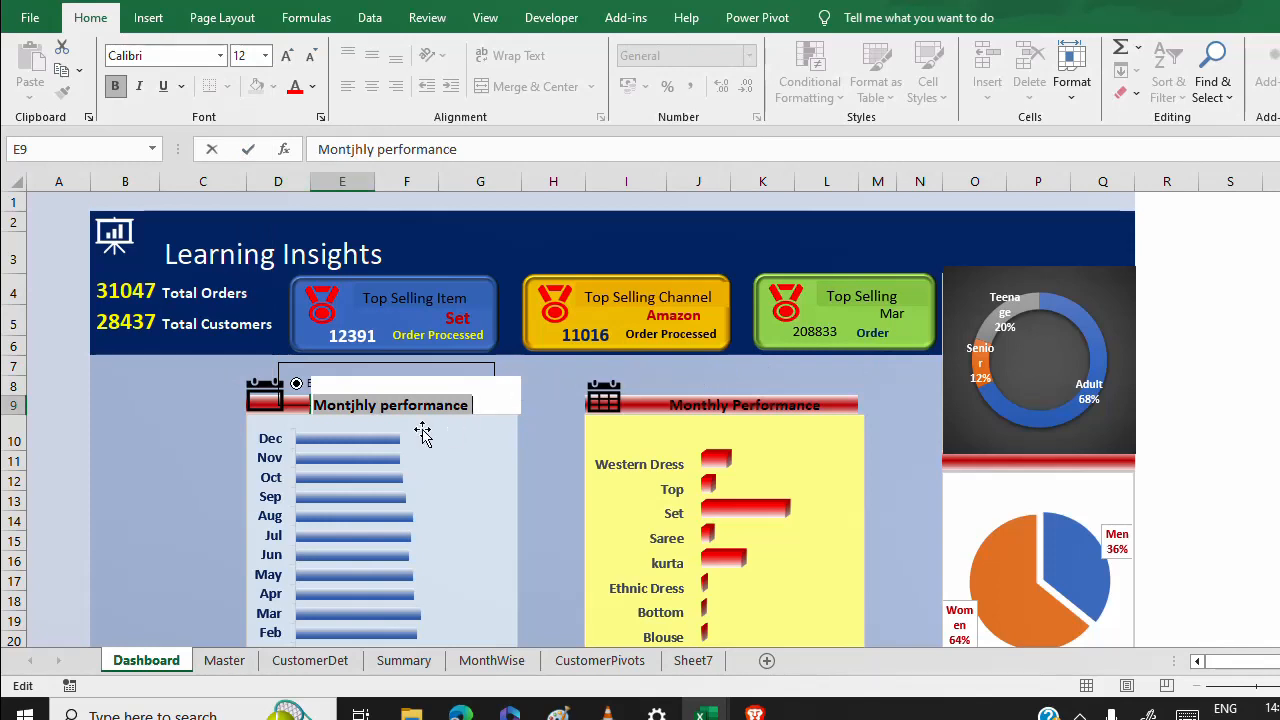
Correct the spelling of the heading in cell E9 to "Monthly performance".
{"action": "left_click", "coordinate": [354, 405]}
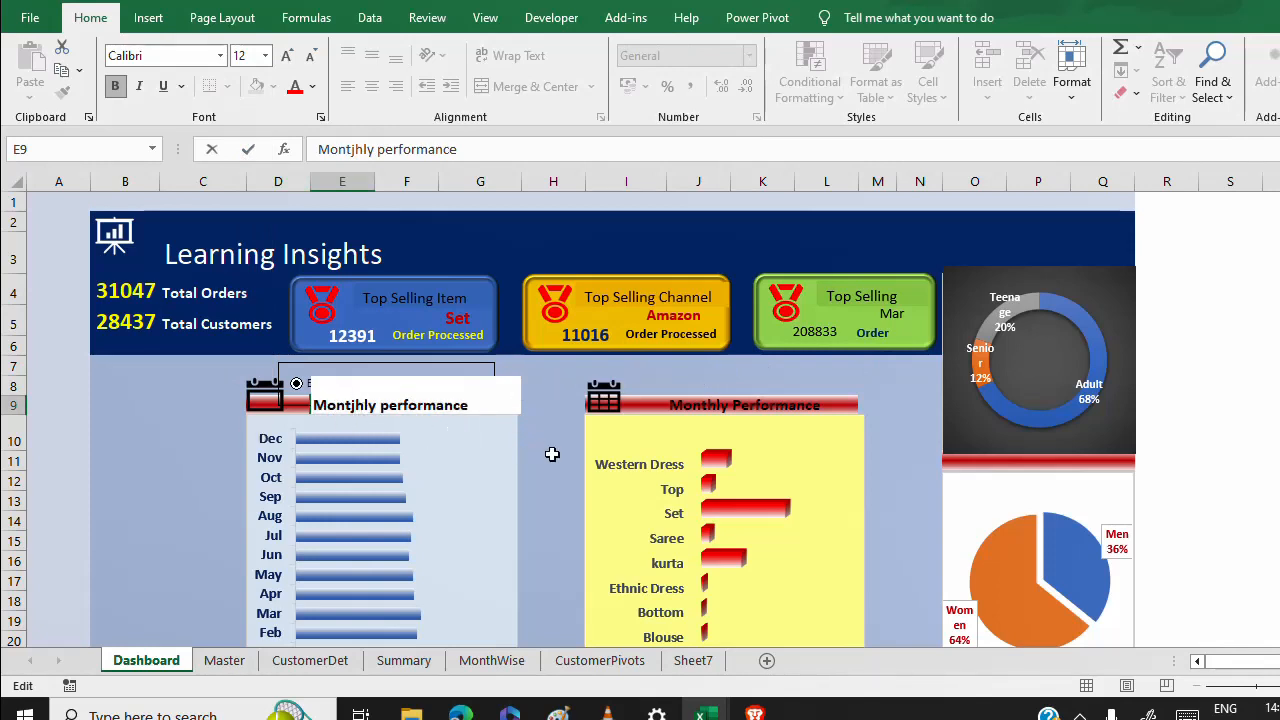
{"action": "key", "text": "BackSpace"}
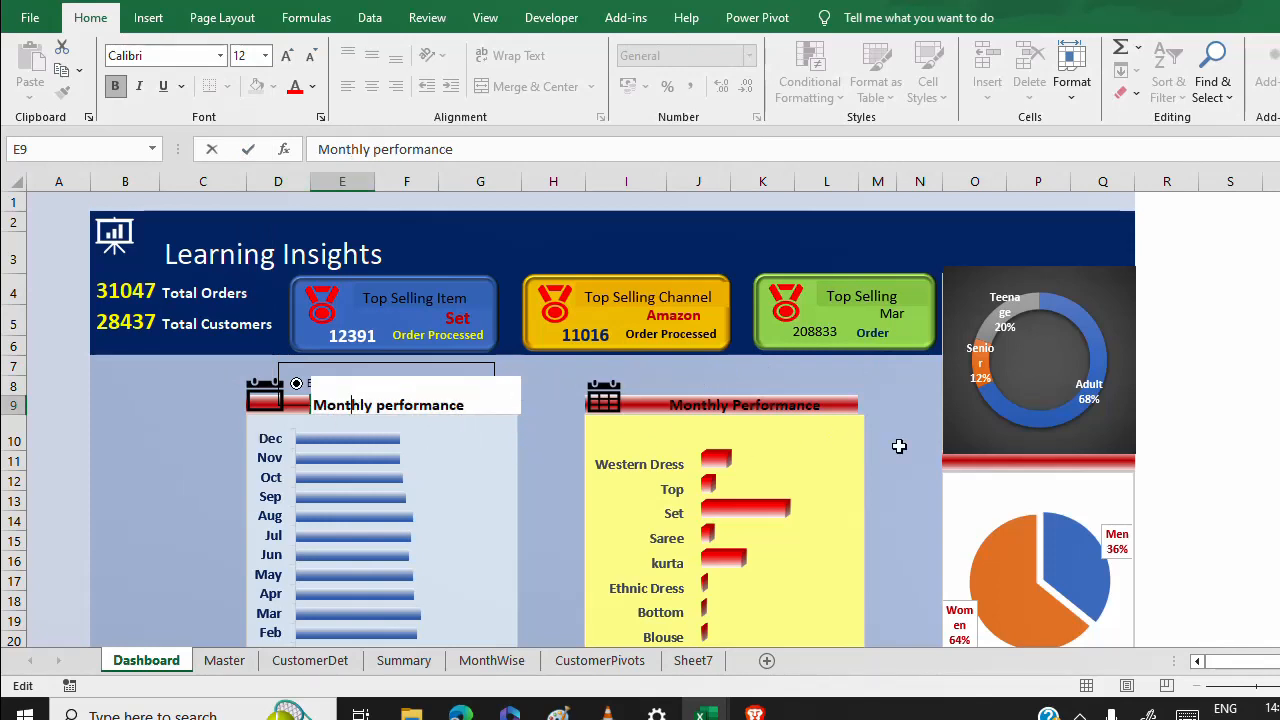
{"action": "left_click", "coordinate": [898, 441]}
Clear the stray letter "n" from cell F9 beside the monthly chart heading.
{"action": "left_click", "coordinate": [365, 400]}
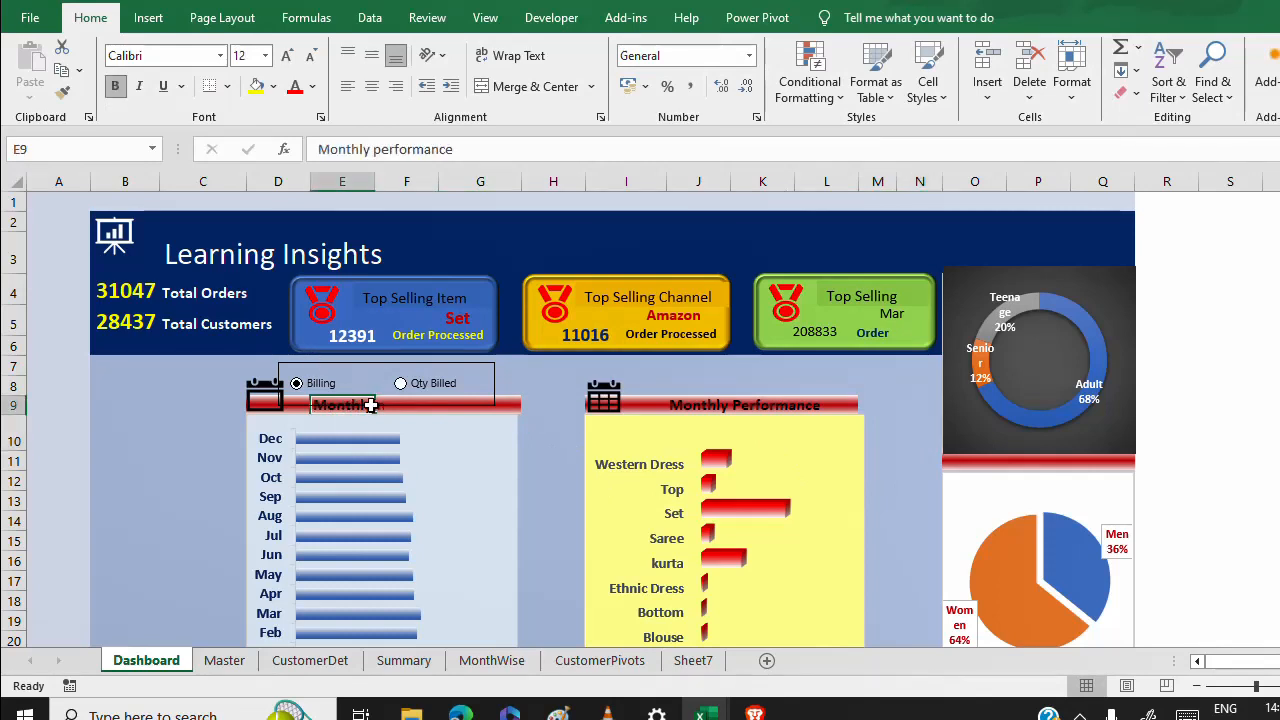
{"action": "left_click", "coordinate": [405, 403]}
{"action": "type", "text": "n"}
{"action": "left_click", "coordinate": [380, 401]}
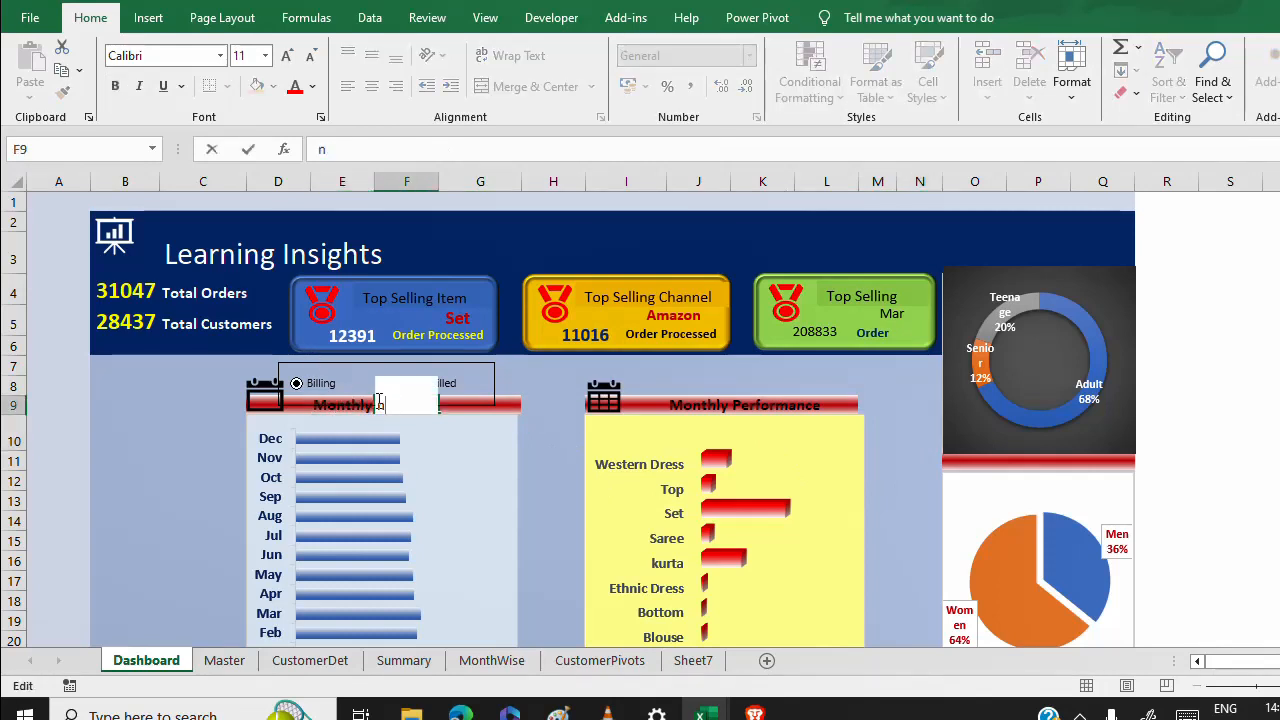
{"action": "left_click", "coordinate": [192, 406]}
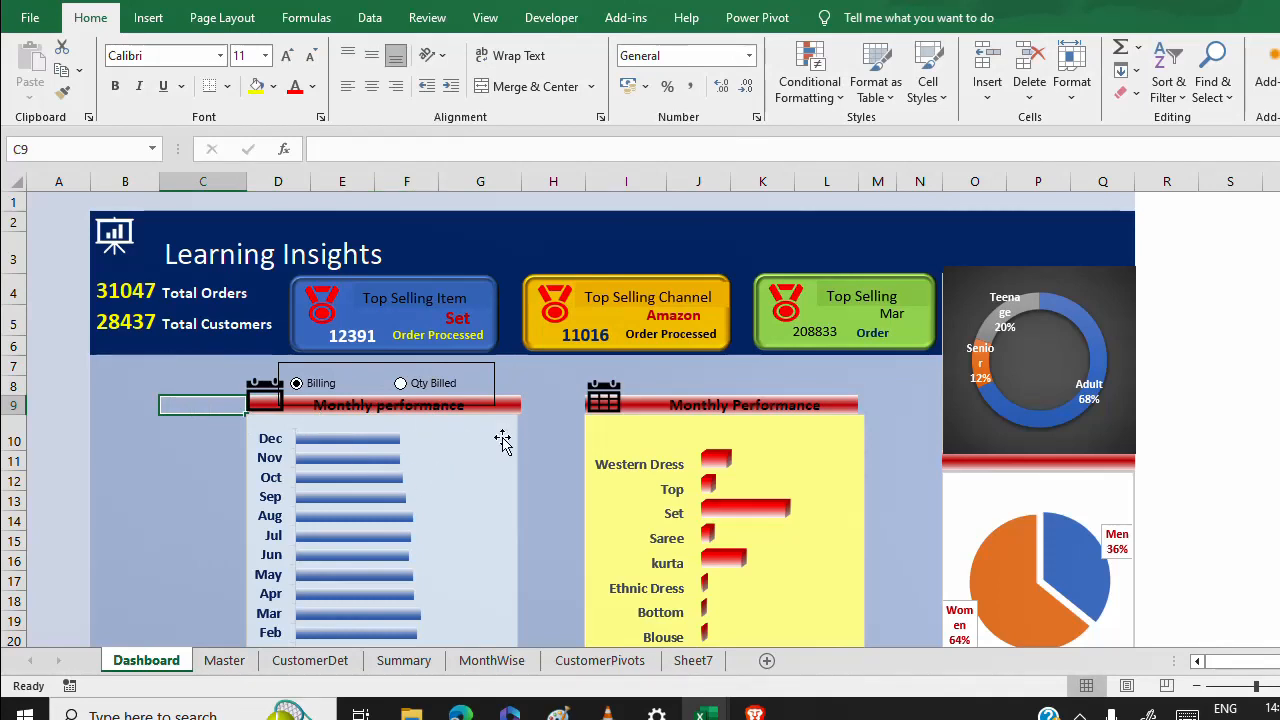
Examine the Format Control settings of the group box around the Billing and Qty Billed option buttons, without changing them.
{"action": "left_click", "coordinate": [492, 402]}
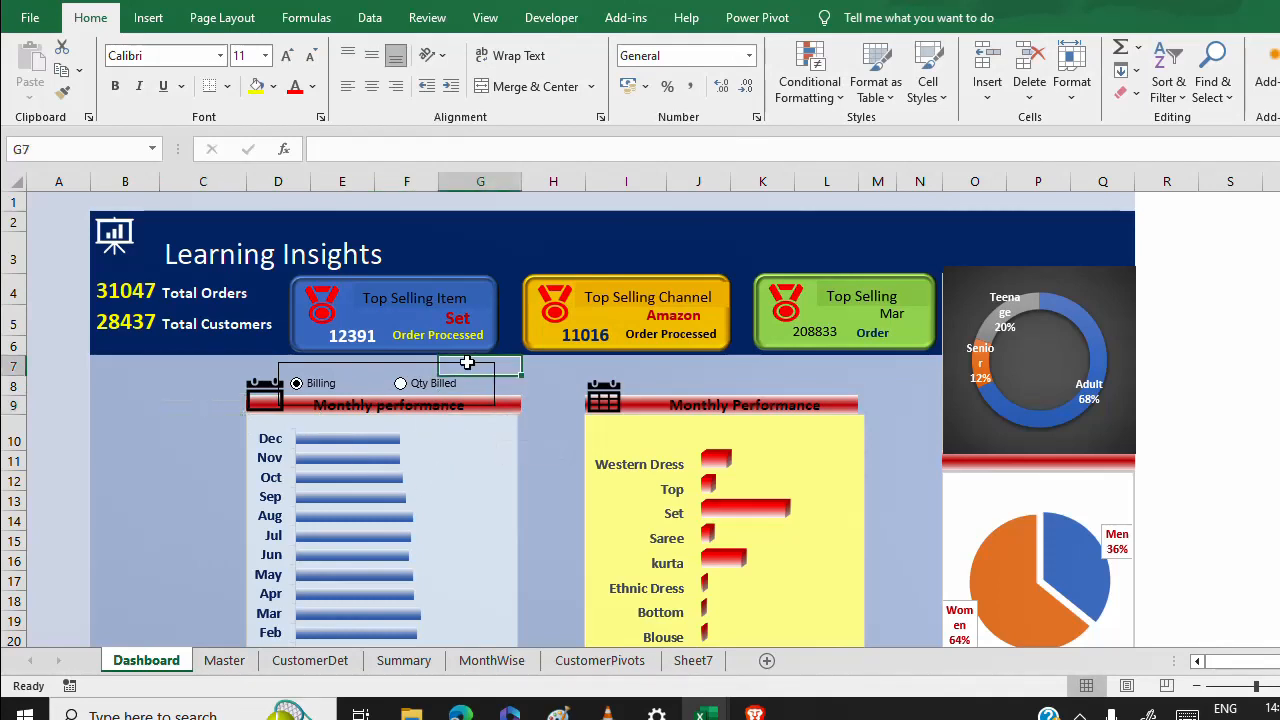
{"action": "left_click", "coordinate": [410, 364]}
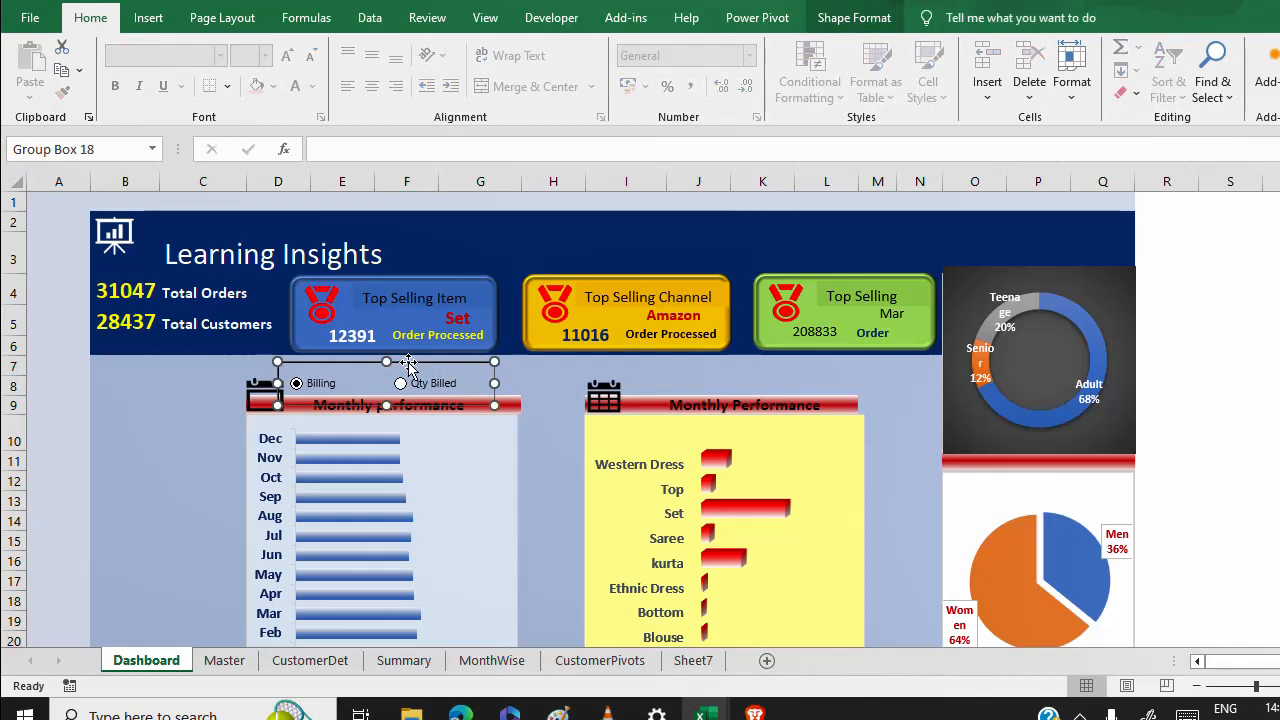
{"action": "right_click", "coordinate": [408, 362]}
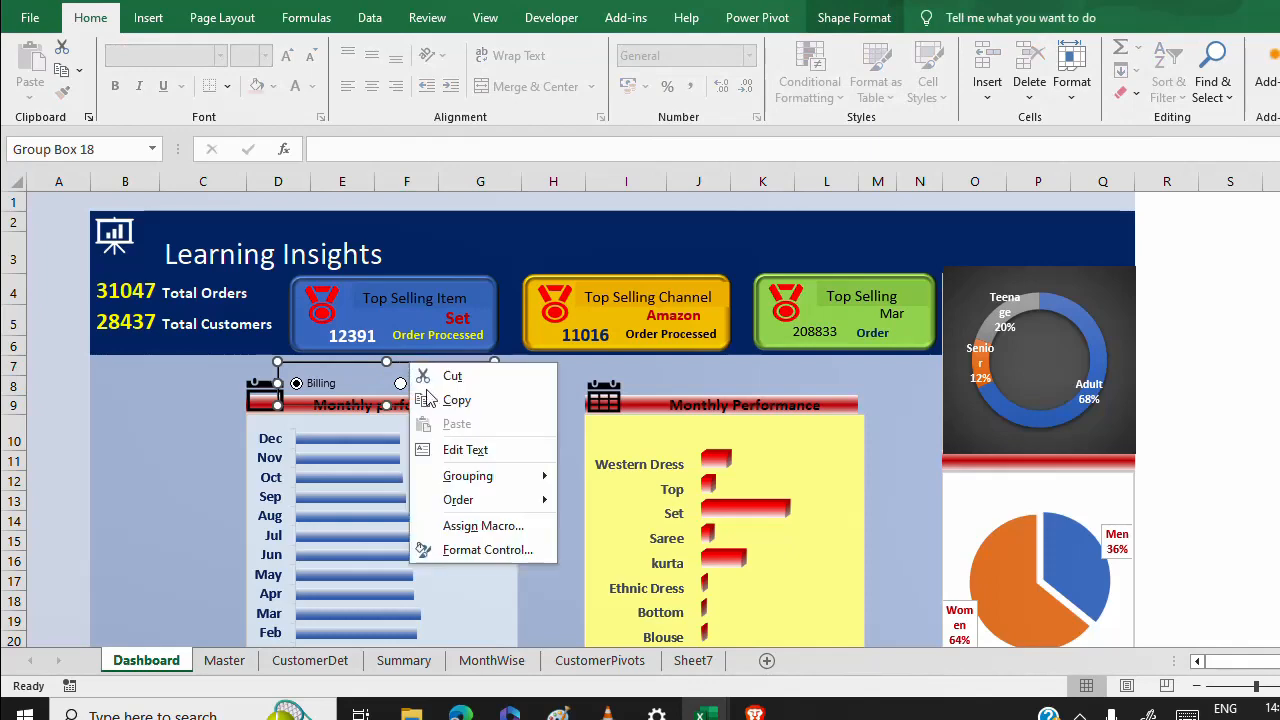
{"action": "left_click", "coordinate": [478, 549]}
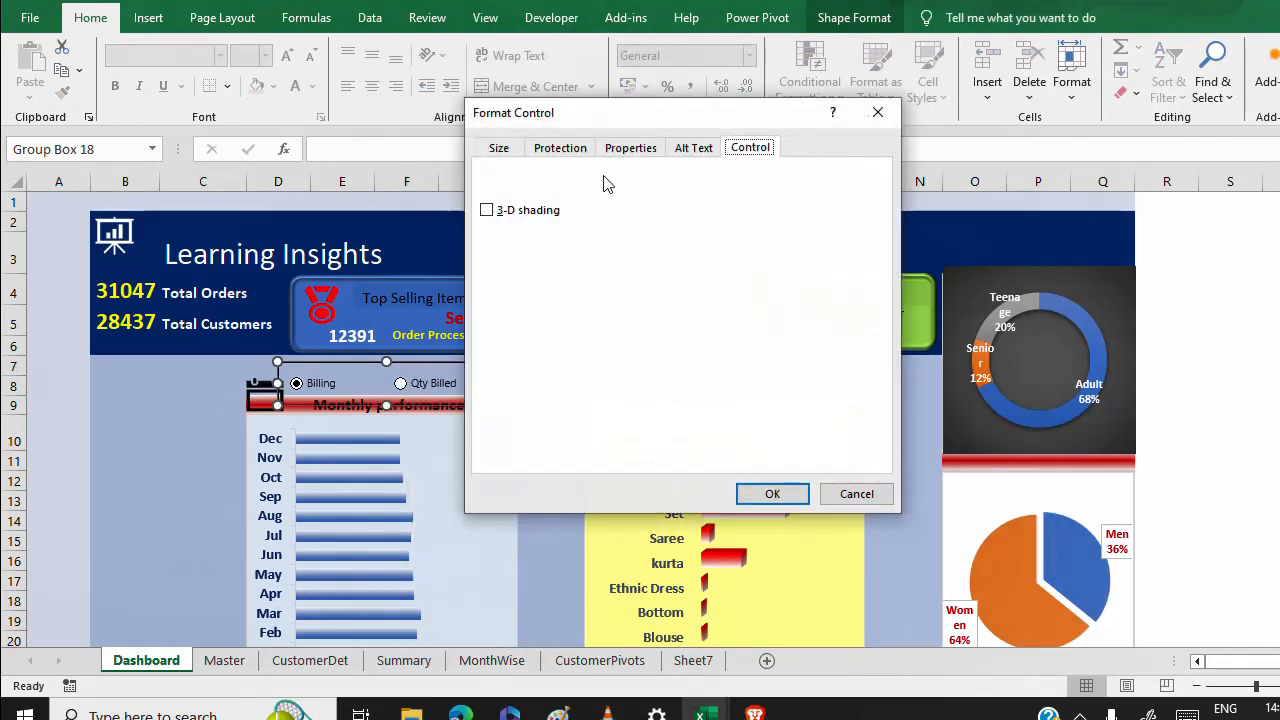
{"action": "left_click", "coordinate": [503, 152]}
{"action": "left_click", "coordinate": [540, 148]}
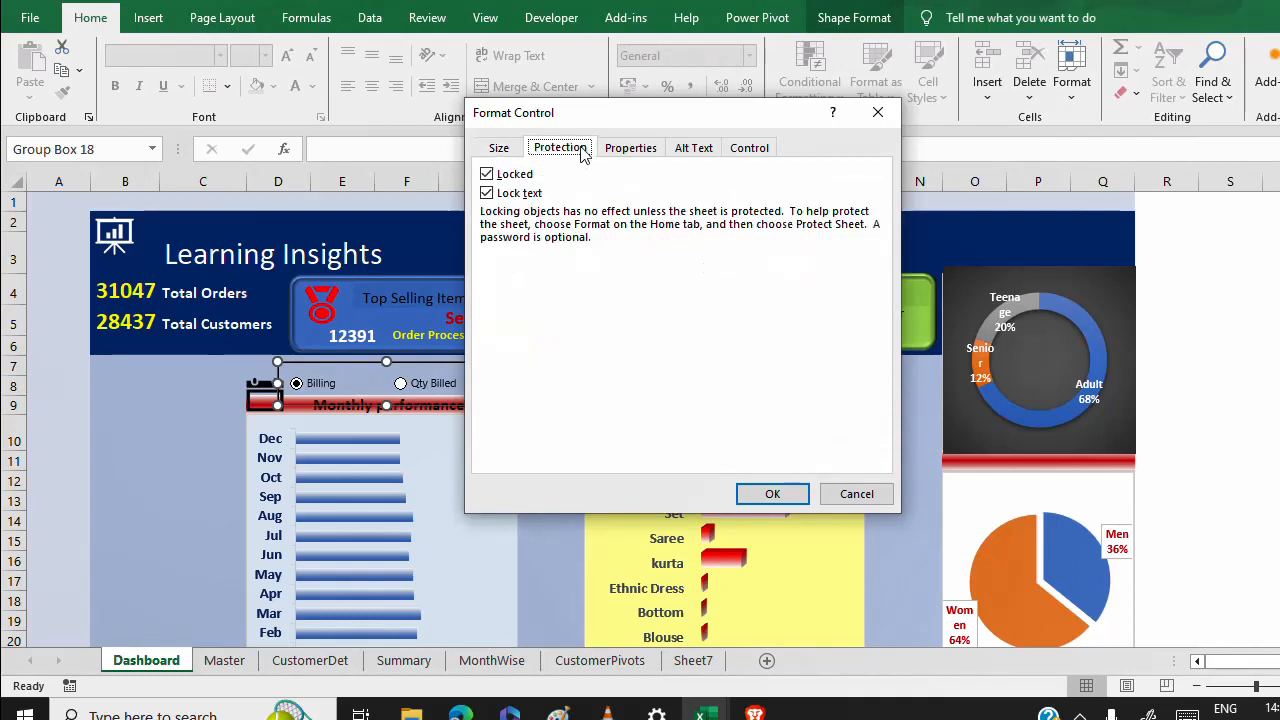
{"action": "left_click", "coordinate": [648, 150]}
{"action": "left_click", "coordinate": [690, 149]}
{"action": "left_click", "coordinate": [749, 149]}
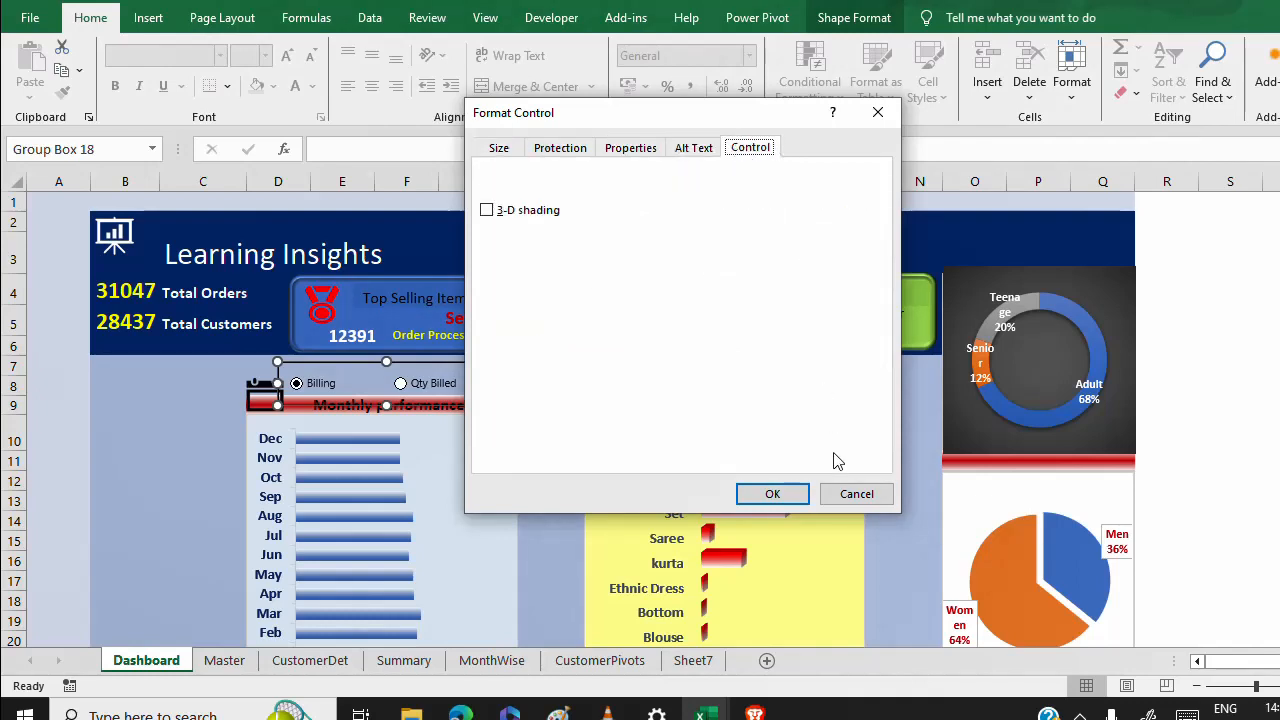
{"action": "left_click", "coordinate": [856, 493]}
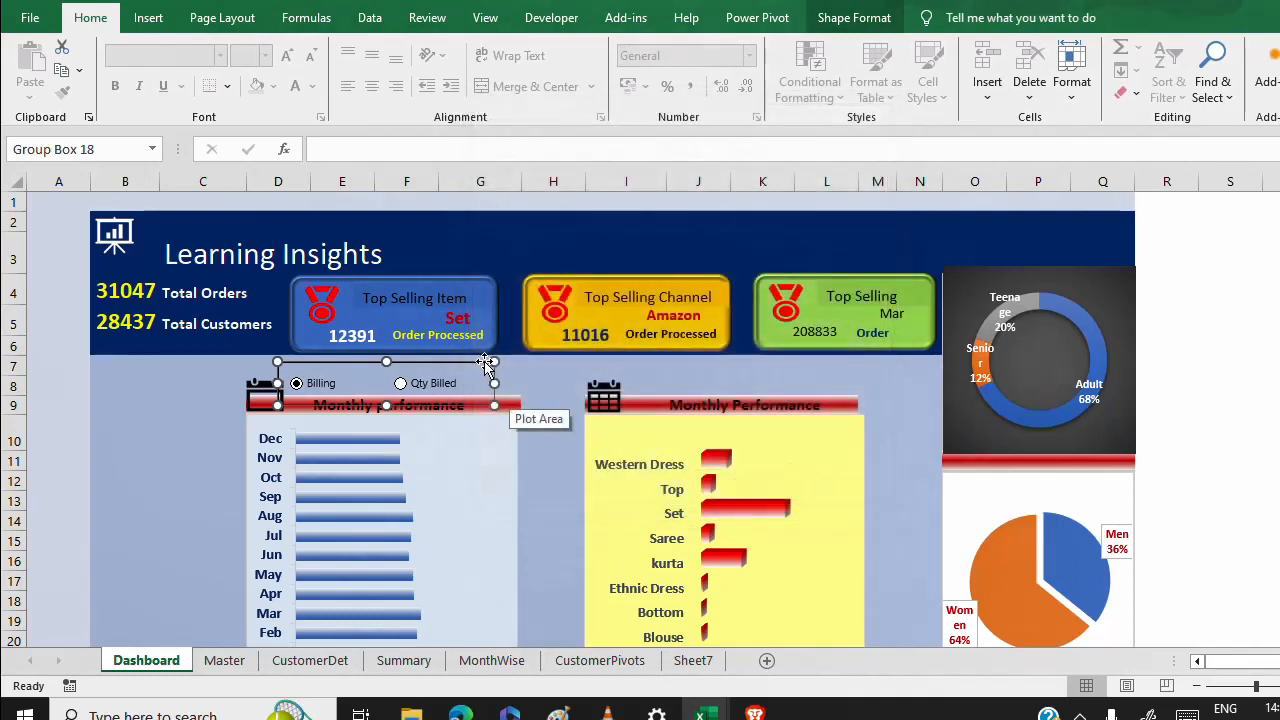
Send the group box around the Billing and Qty Billed options to the back.
{"action": "right_click", "coordinate": [486, 365]}
{"action": "mouse_move", "coordinate": [544, 510]}
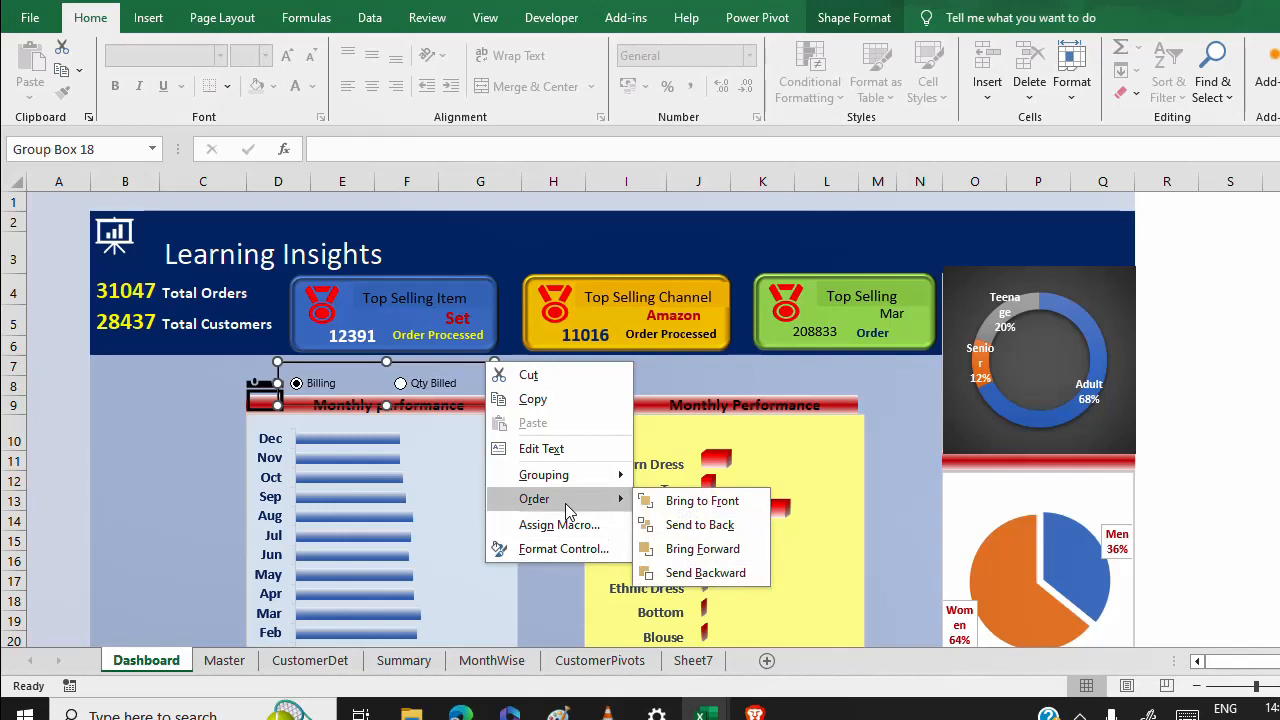
{"action": "left_click", "coordinate": [713, 530]}
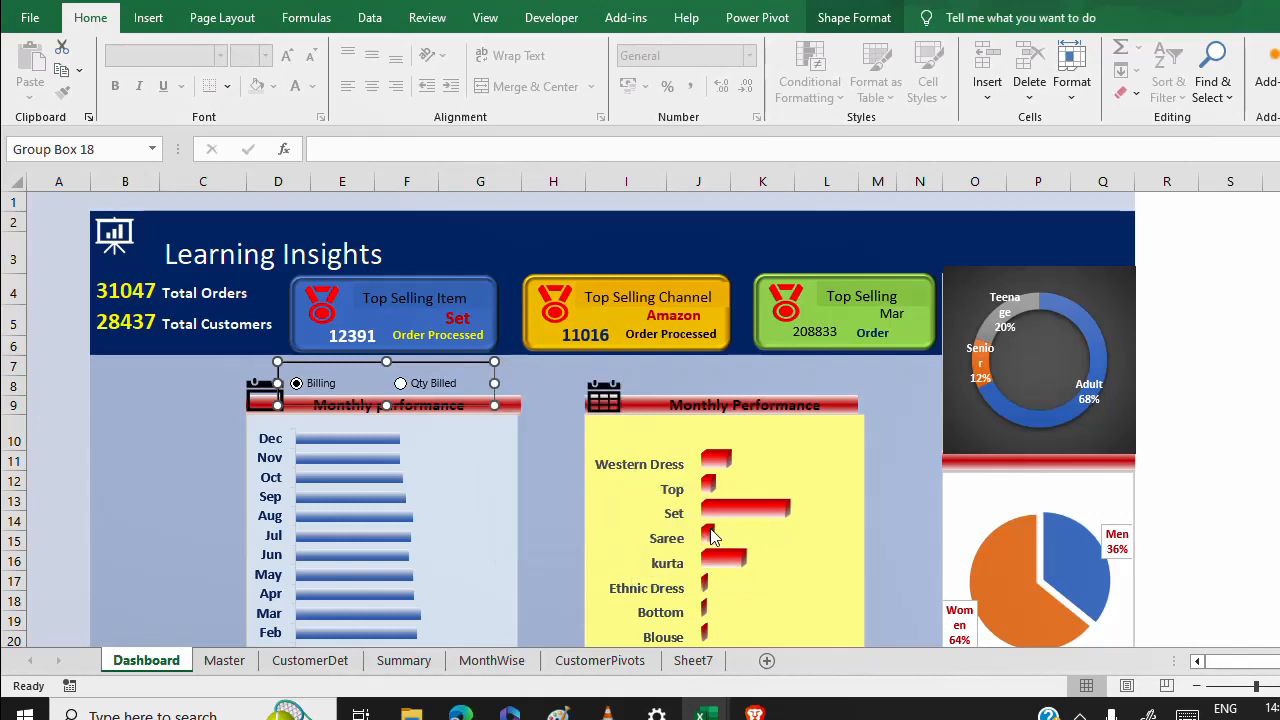
{"action": "left_click", "coordinate": [546, 393]}
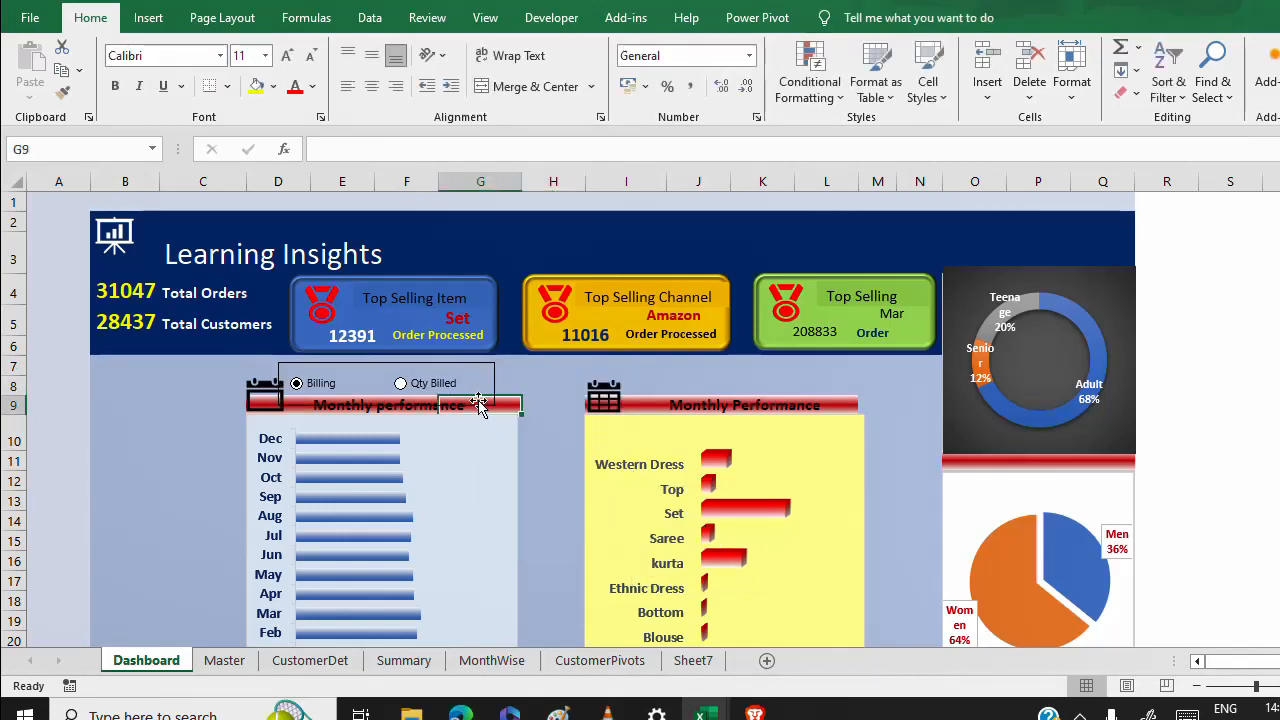
Shorten the Billing and Qty Billed group box slightly by raising its lower edge towards the top of the heading bar.
{"action": "left_click", "coordinate": [449, 362]}
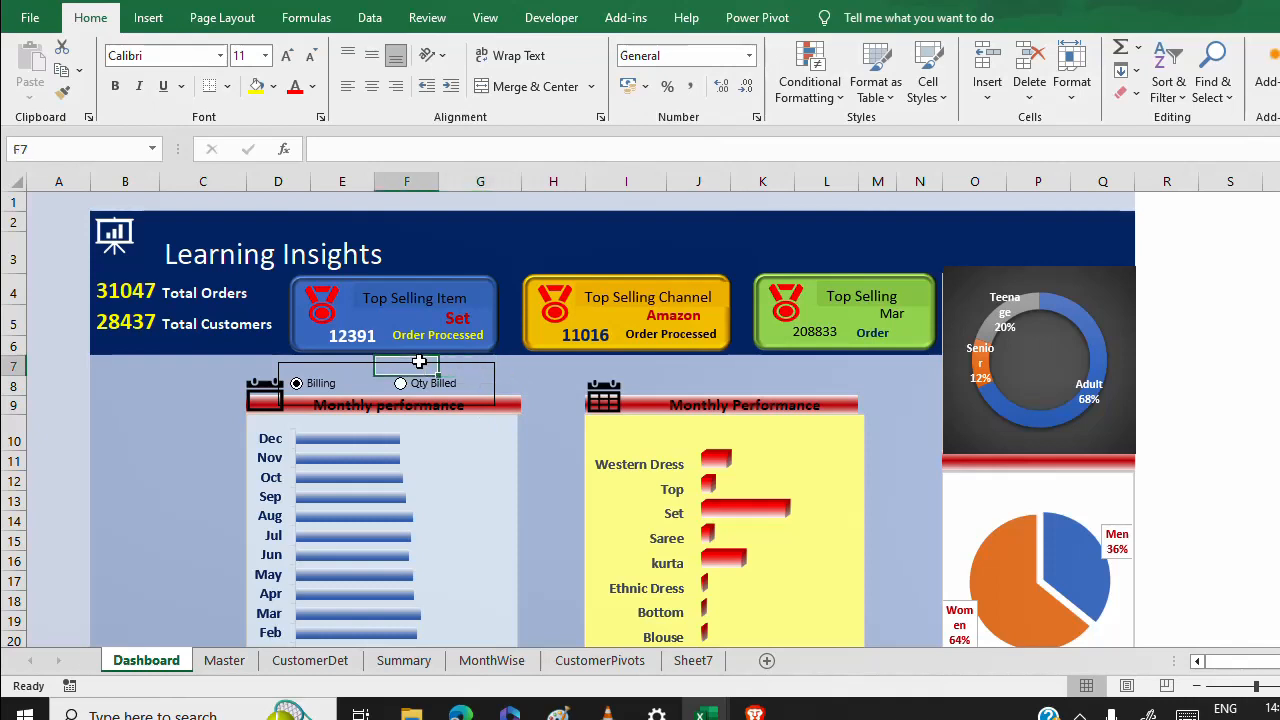
{"action": "left_click", "coordinate": [488, 406]}
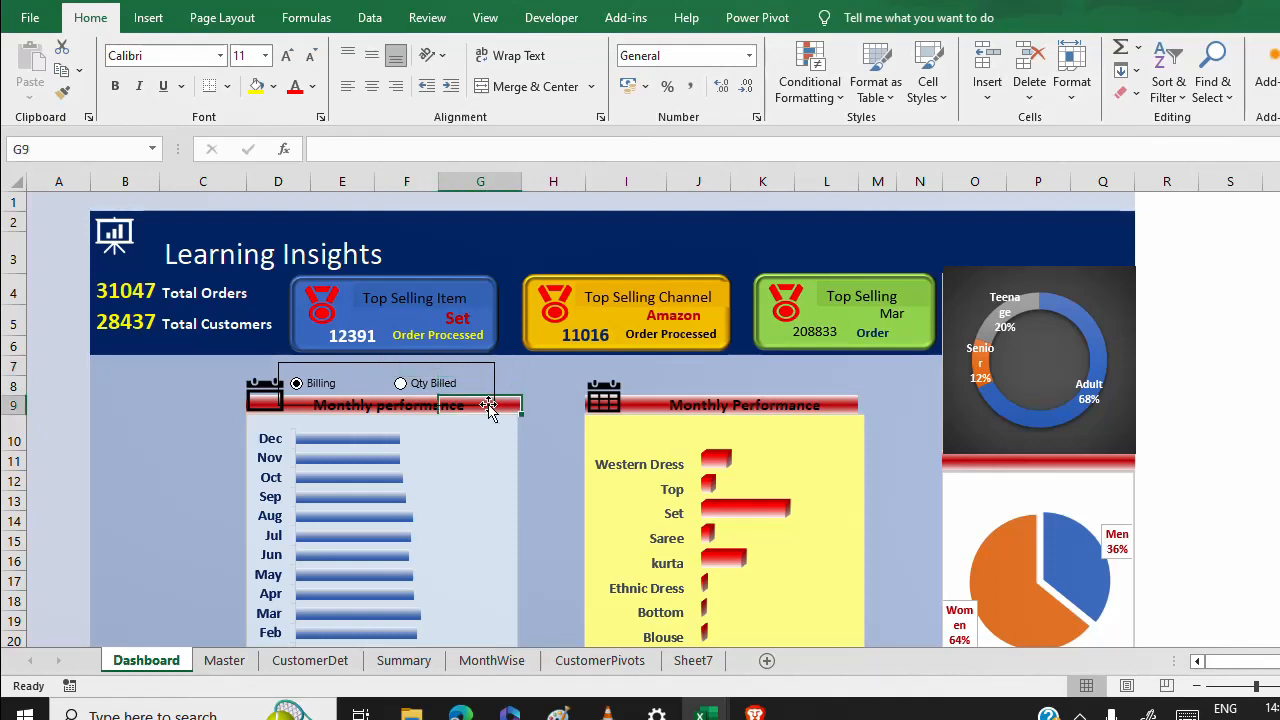
{"action": "left_click", "coordinate": [371, 406]}
{"action": "left_click", "coordinate": [374, 405]}
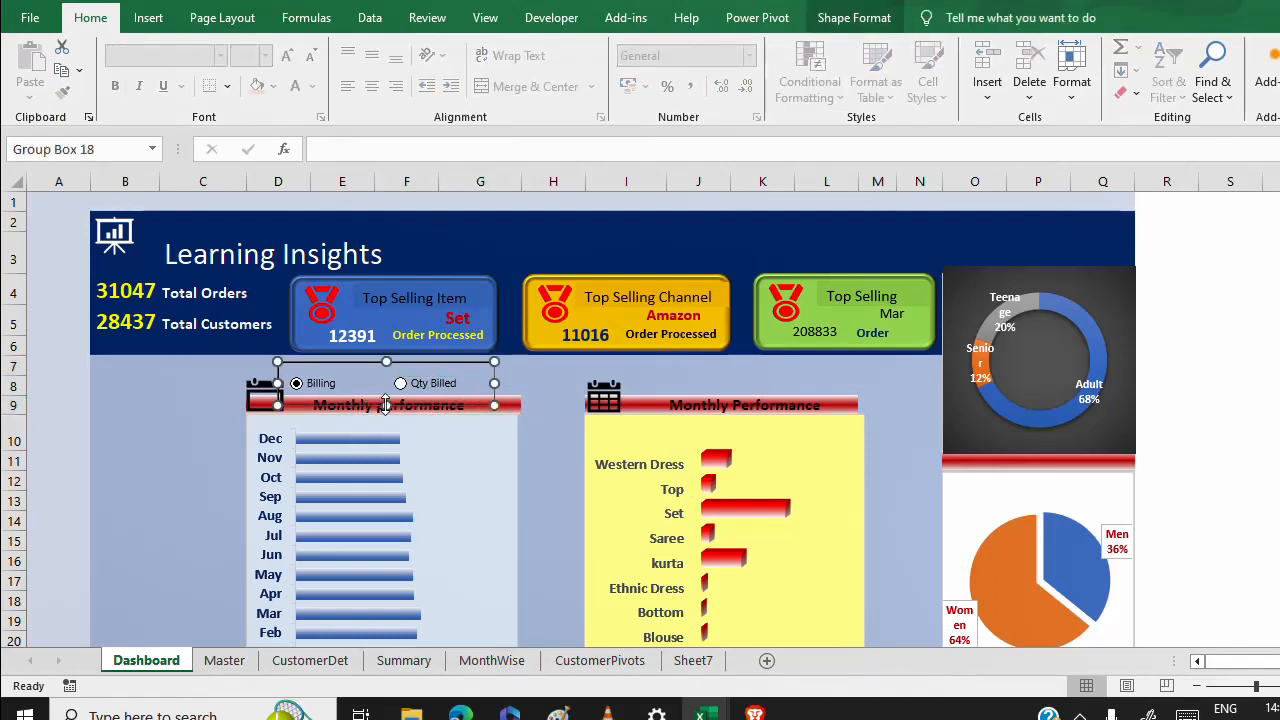
{"action": "left_click_drag", "start_coordinate": [386, 405], "coordinate": [386, 398]}
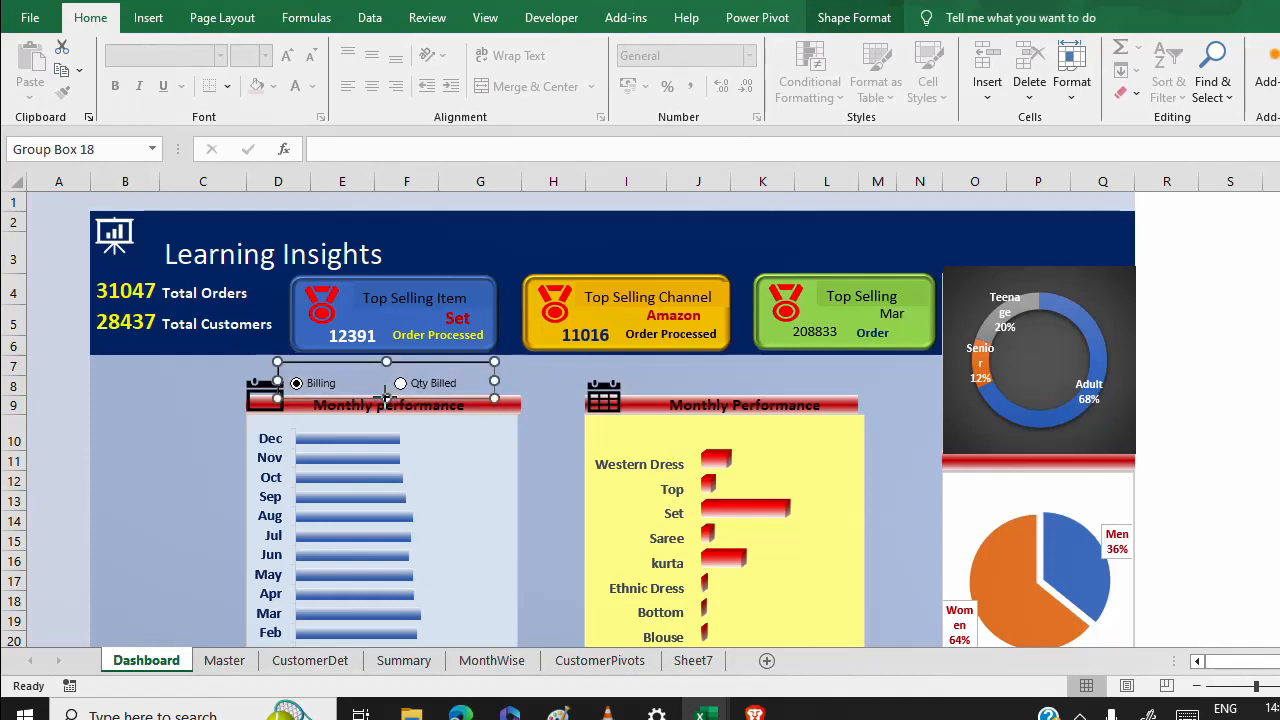
Review the control, positioning, protection and size settings of the group box around the Billing and Qty Billed options.
{"action": "right_click", "coordinate": [494, 398]}
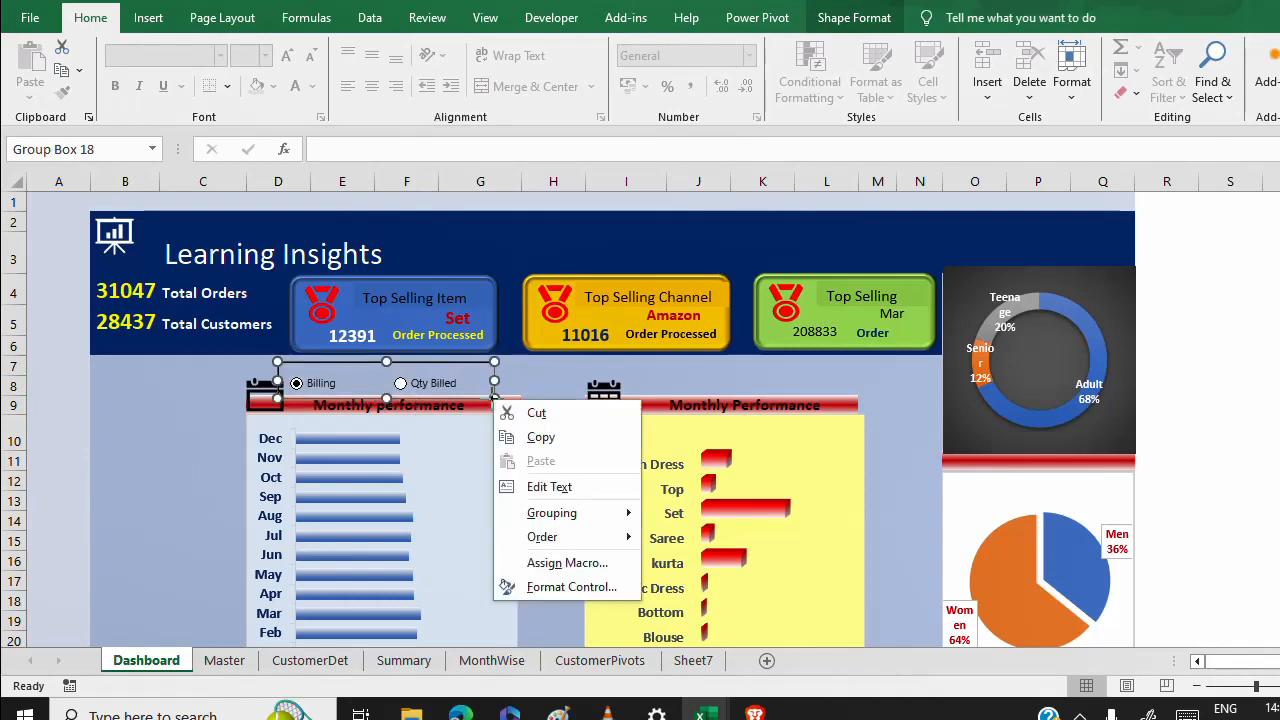
{"action": "left_click", "coordinate": [562, 589]}
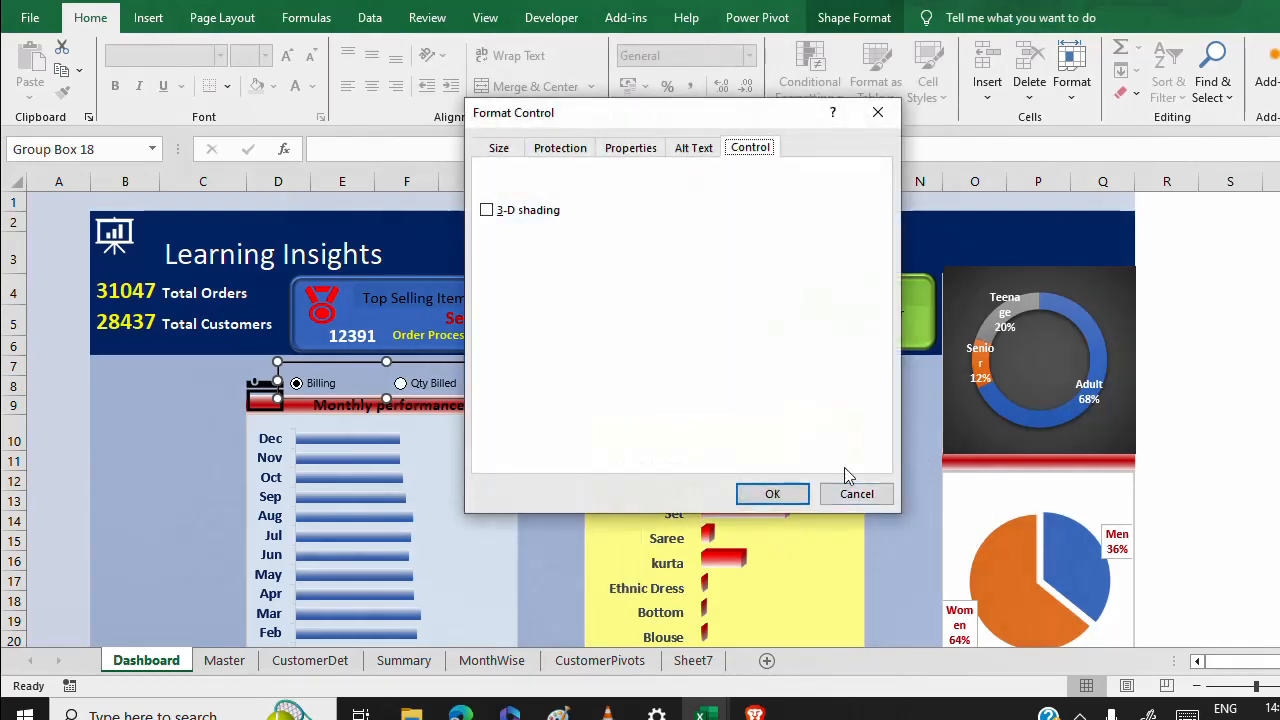
{"action": "left_click", "coordinate": [700, 150]}
{"action": "left_click", "coordinate": [630, 148]}
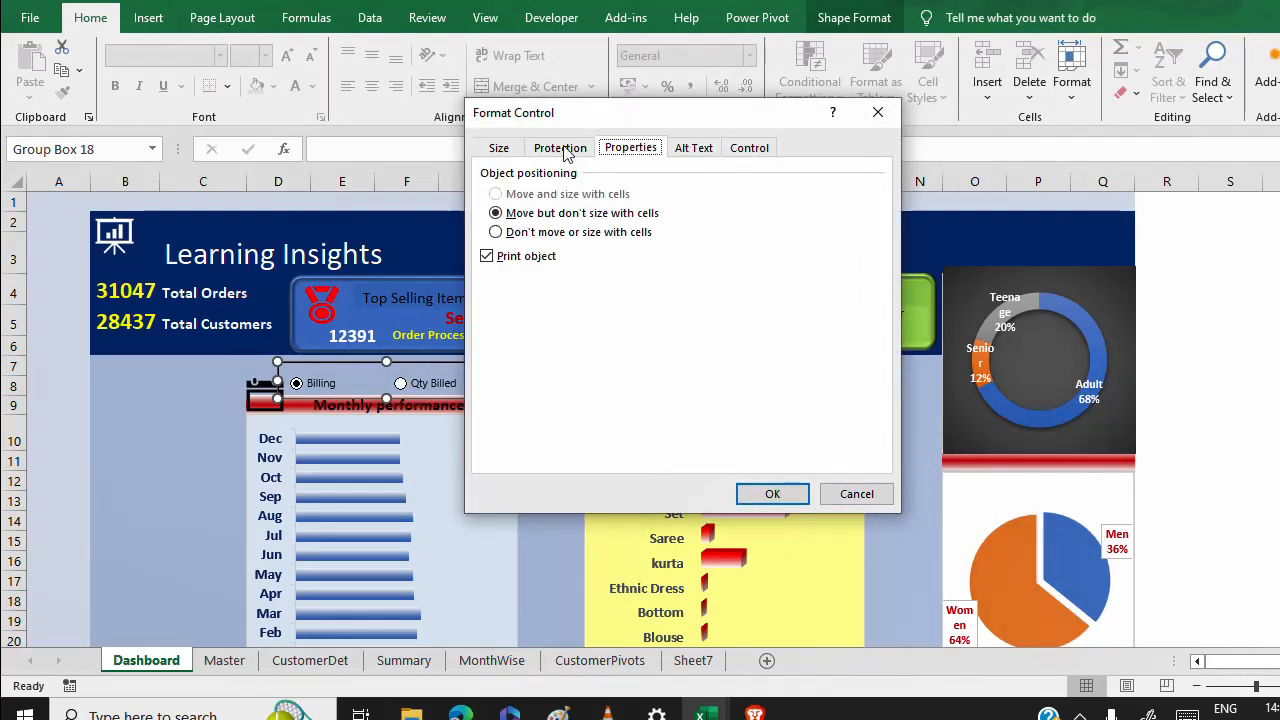
{"action": "left_click", "coordinate": [565, 150]}
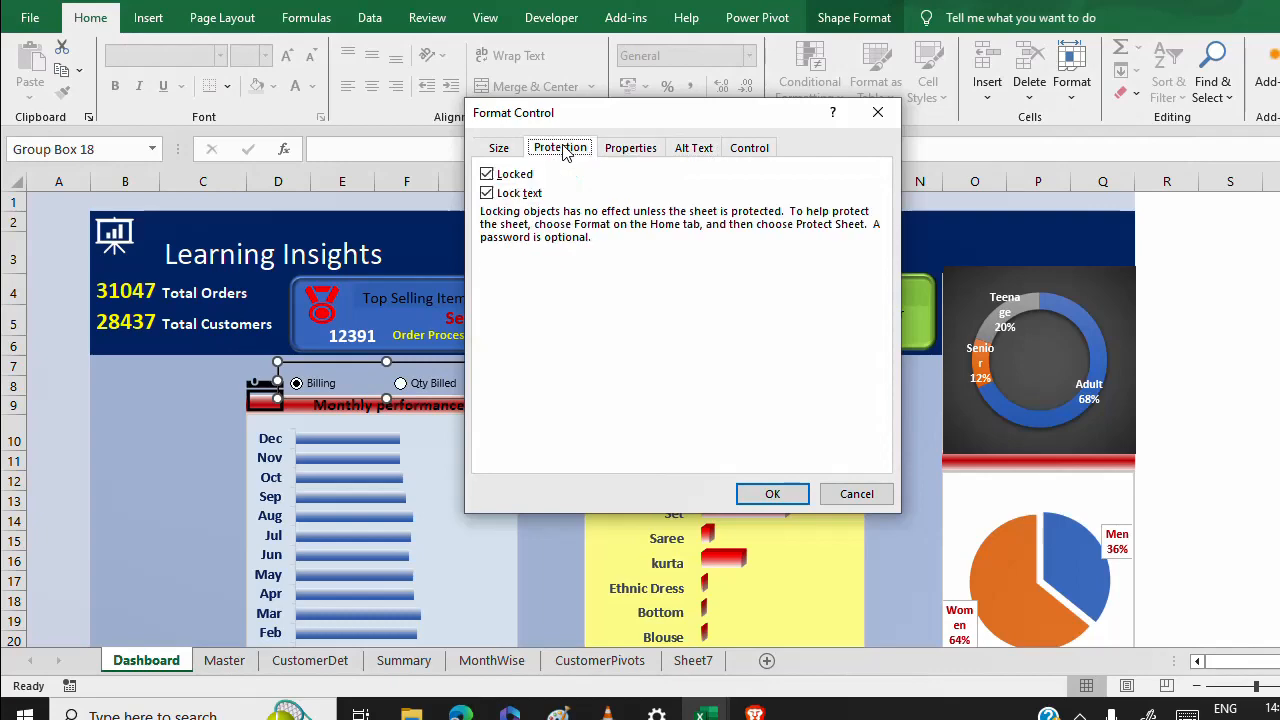
{"action": "left_click", "coordinate": [499, 150]}
{"action": "left_click", "coordinate": [765, 493]}
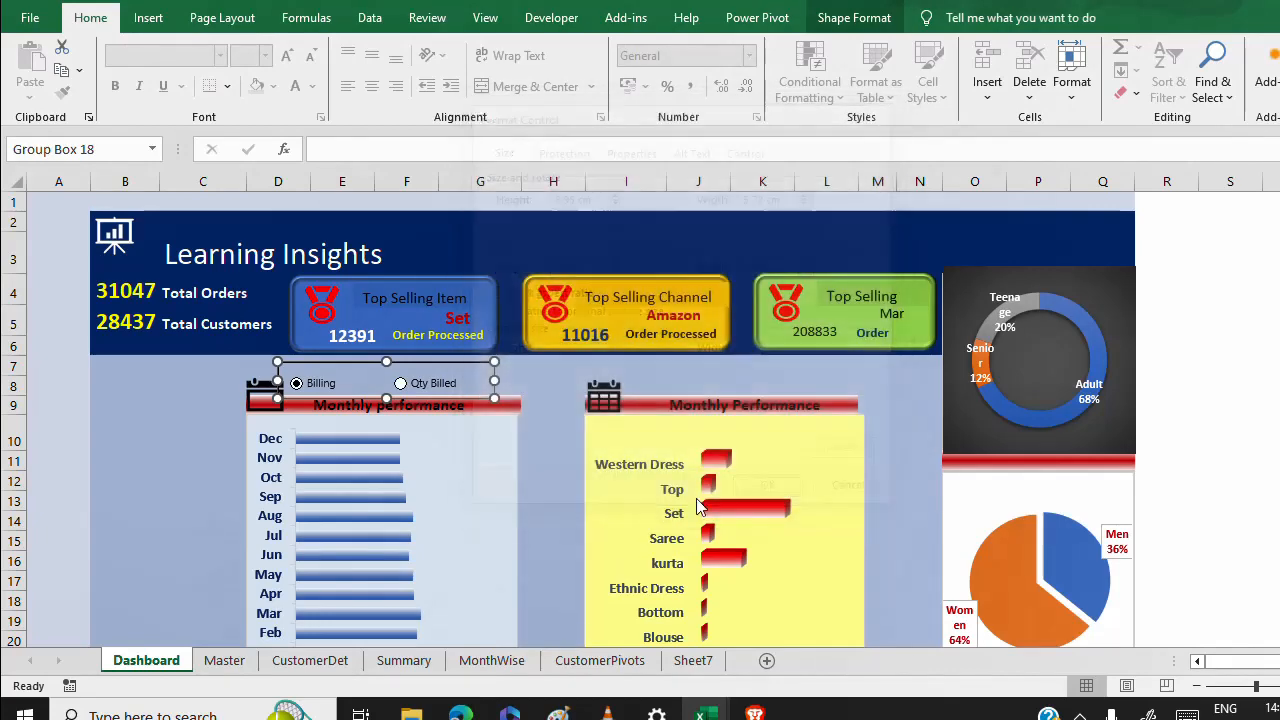
{"action": "left_click", "coordinate": [565, 462]}
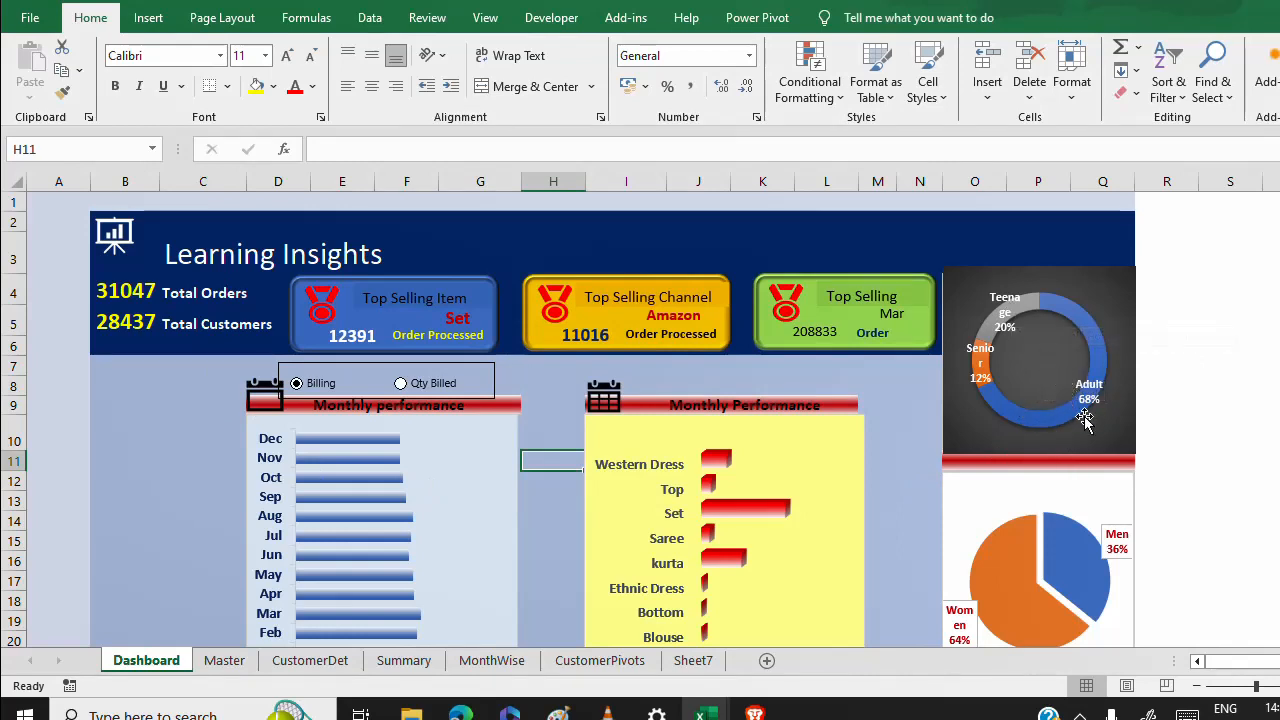
Insert slicers for Channel, Category, AGE Group and Month from the age group doughnut chart.
{"action": "left_click", "coordinate": [1076, 289]}
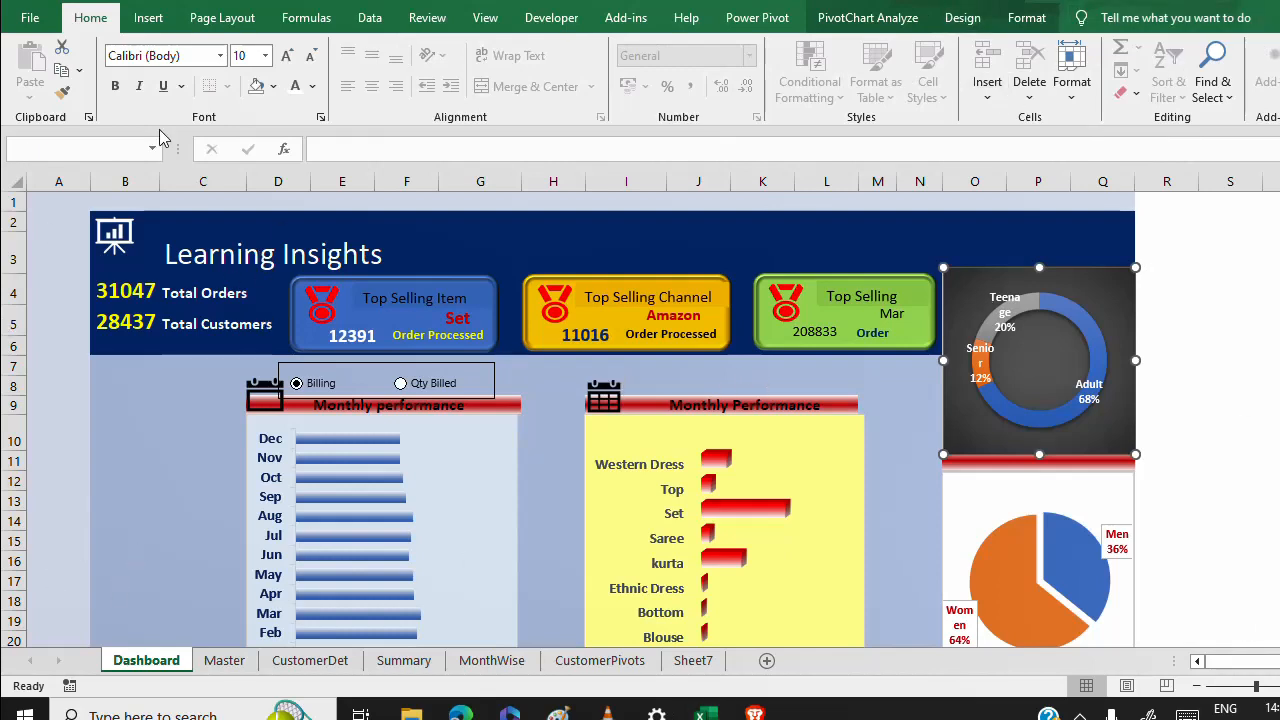
{"action": "left_click", "coordinate": [156, 20]}
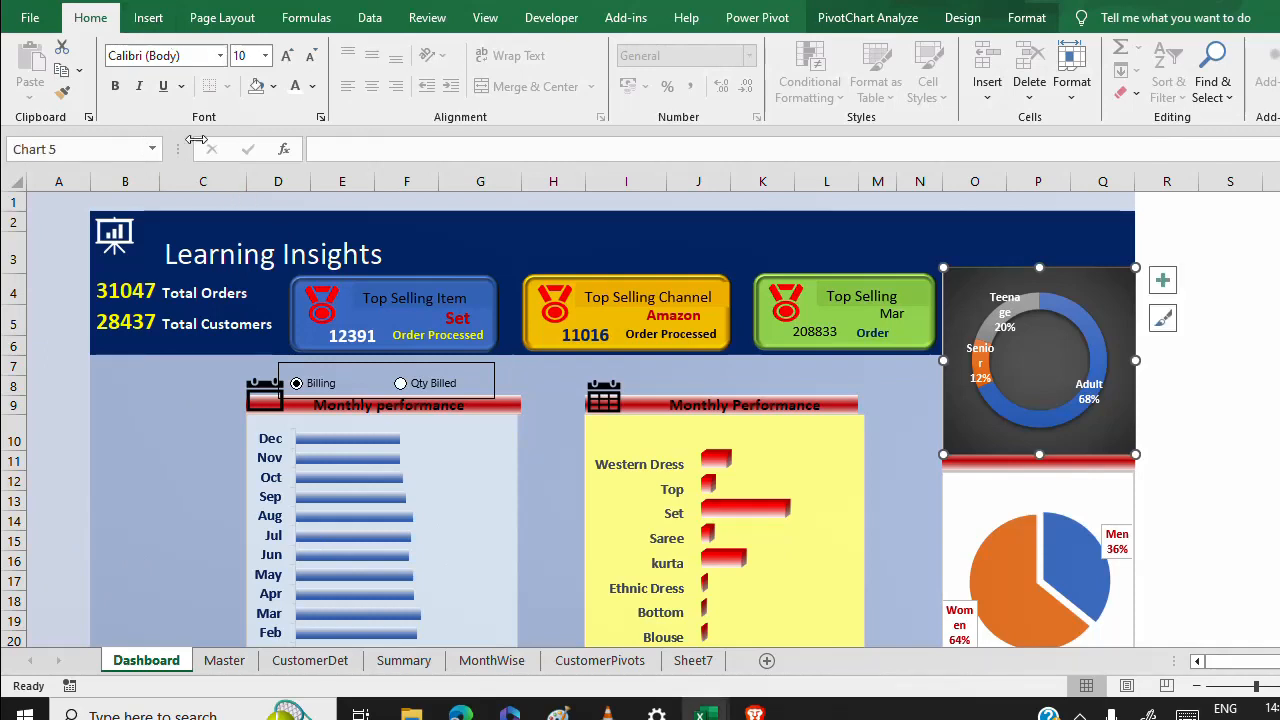
{"action": "left_click", "coordinate": [148, 18]}
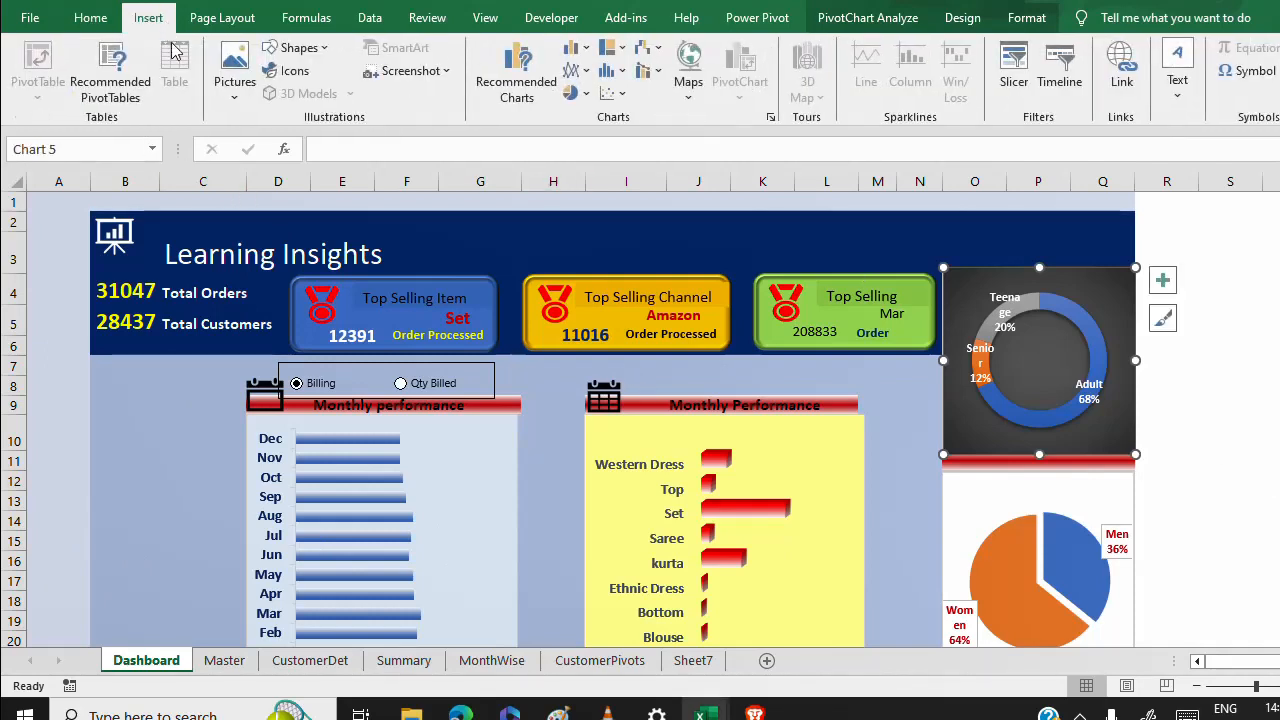
{"action": "left_click", "coordinate": [1014, 75]}
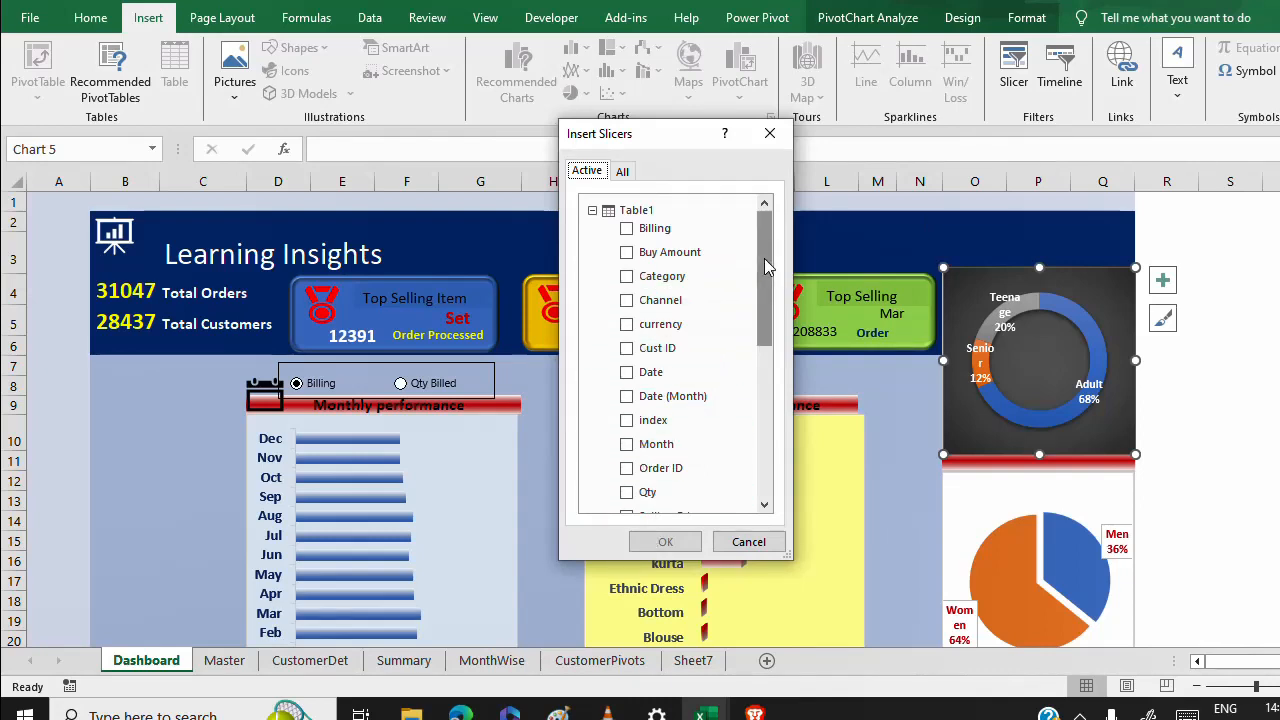
{"action": "left_click", "coordinate": [627, 304]}
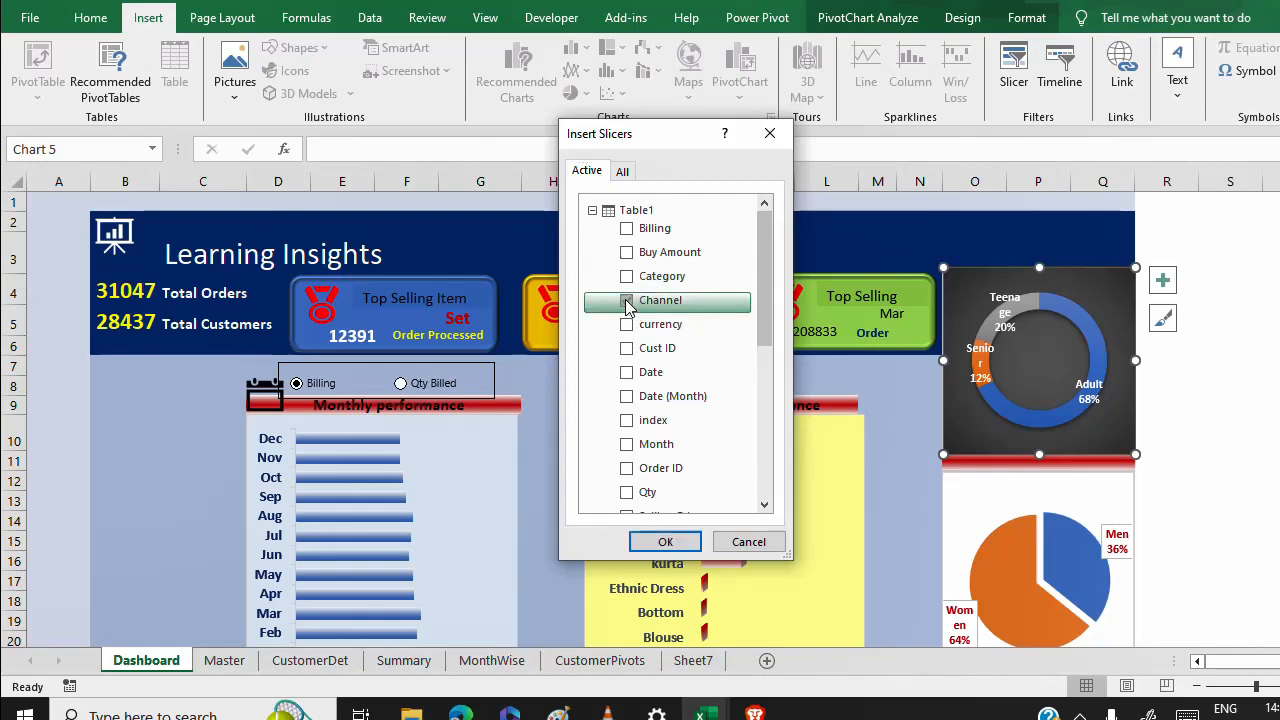
{"action": "left_click", "coordinate": [627, 277]}
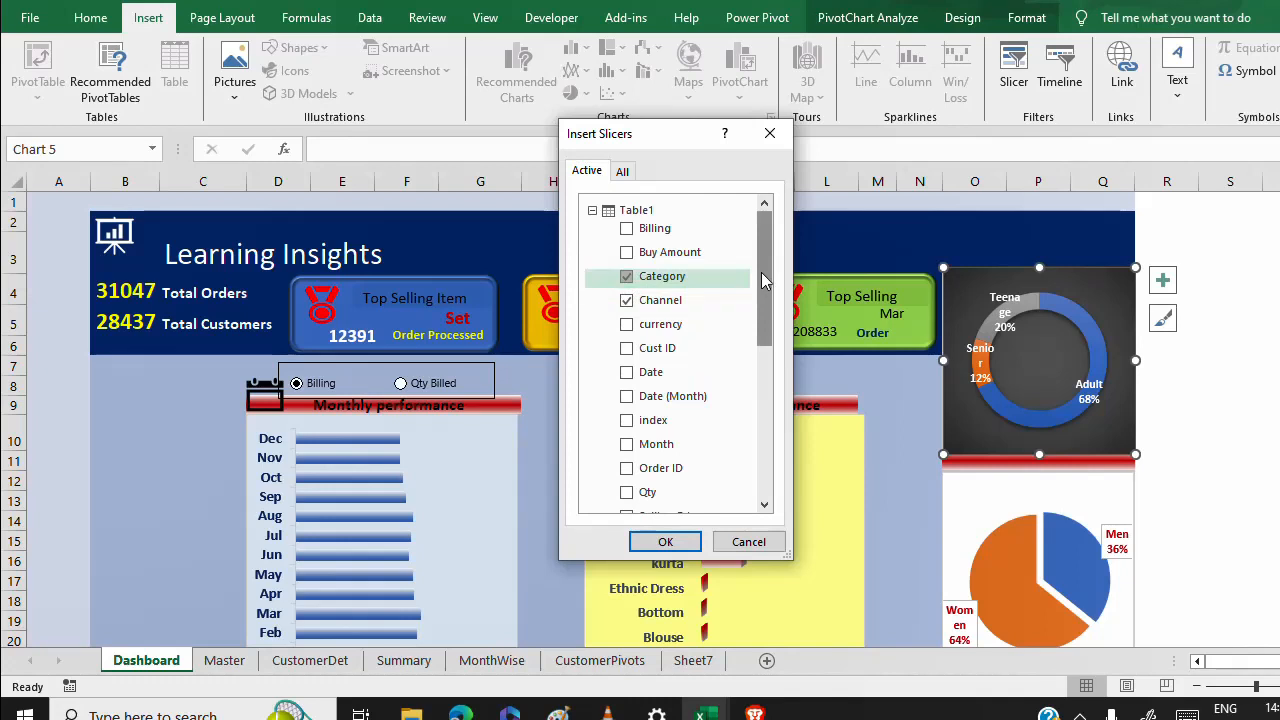
{"action": "left_click_drag", "start_coordinate": [761, 272], "coordinate": [751, 450]}
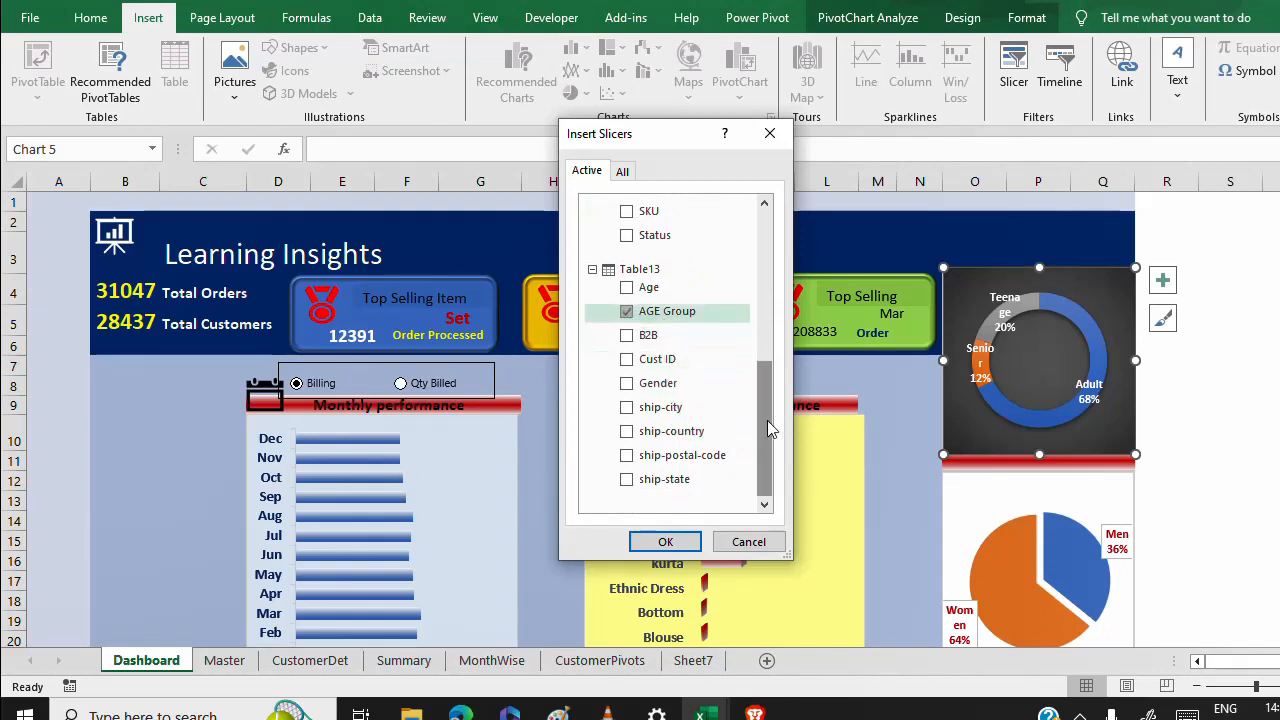
{"action": "left_click_drag", "start_coordinate": [765, 420], "coordinate": [779, 307]}
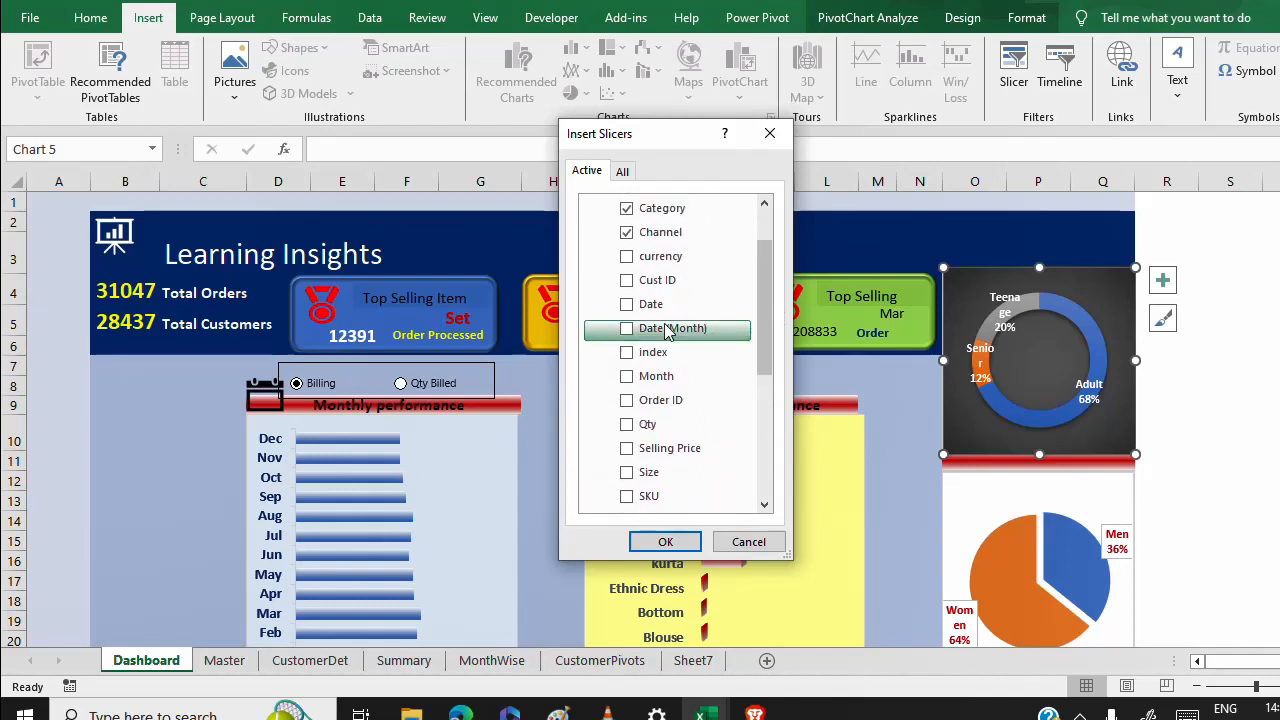
{"action": "left_click", "coordinate": [628, 377]}
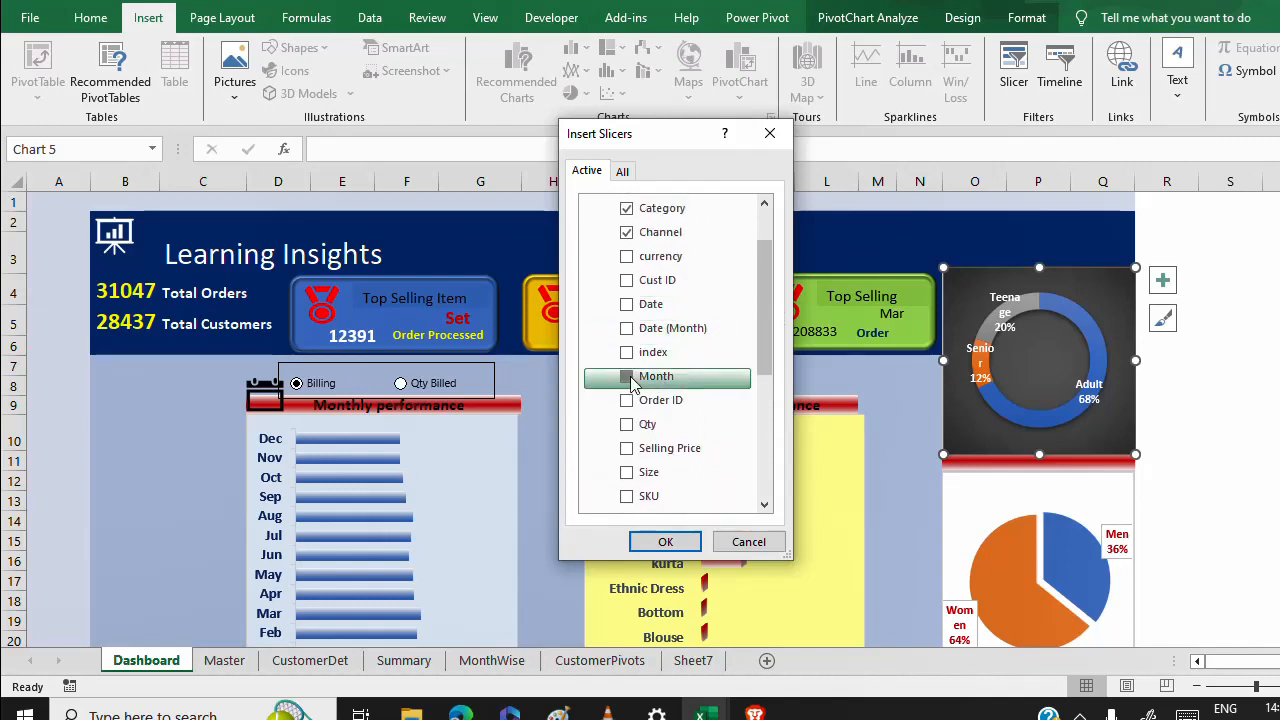
{"action": "left_click", "coordinate": [668, 544]}
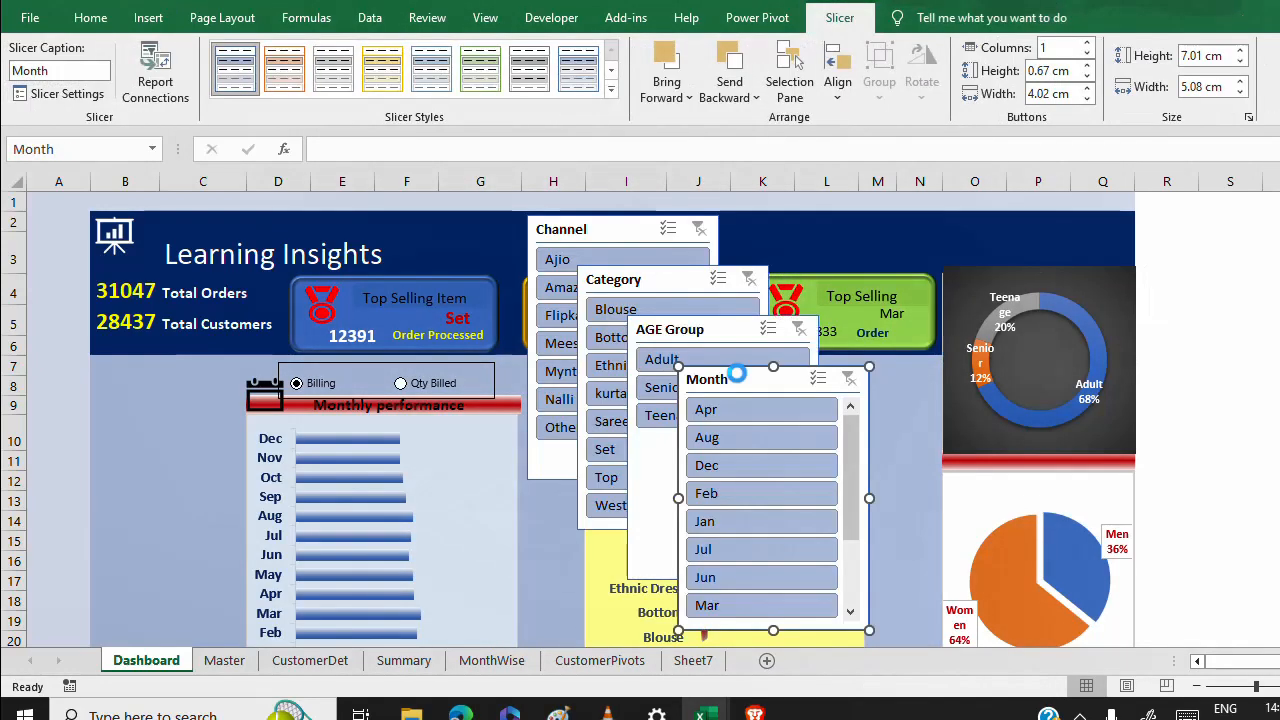
Spread the overlapping Month, AGE Group and Category slicers apart over the category chart.
{"action": "left_click_drag", "start_coordinate": [757, 380], "coordinate": [843, 421]}
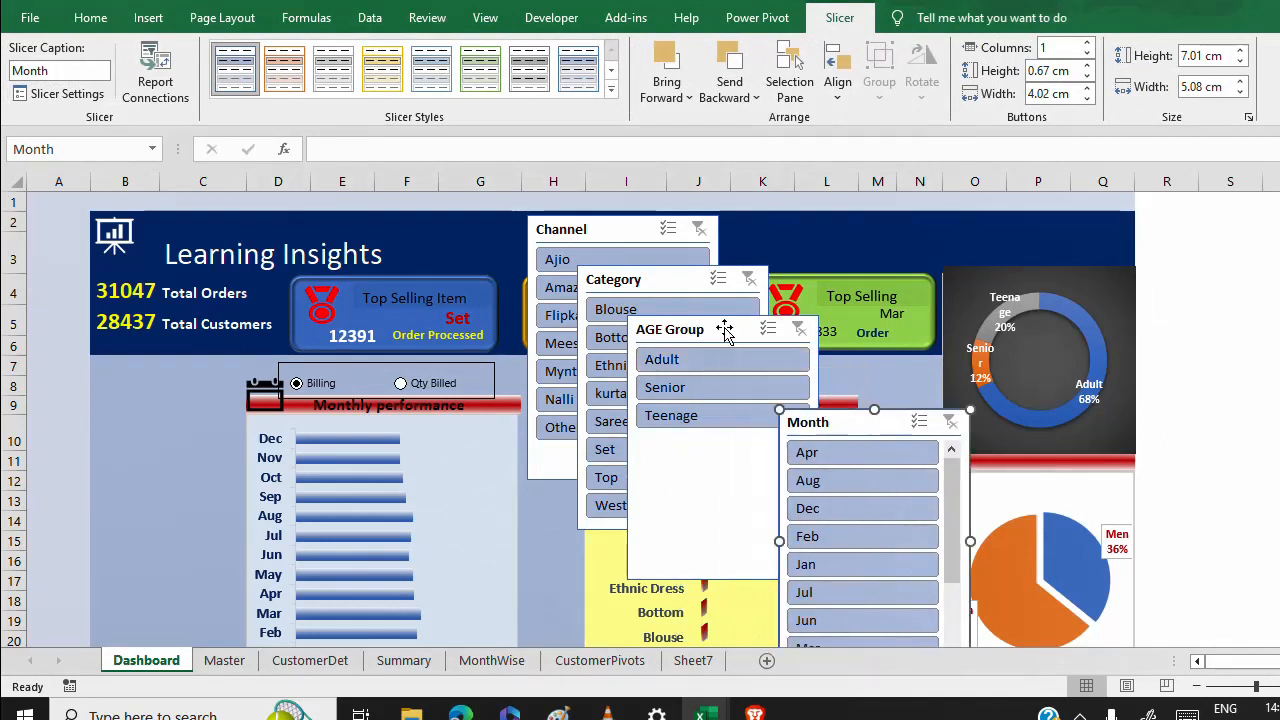
{"action": "left_click_drag", "start_coordinate": [726, 327], "coordinate": [741, 423]}
{"action": "left_click_drag", "start_coordinate": [670, 279], "coordinate": [729, 319]}
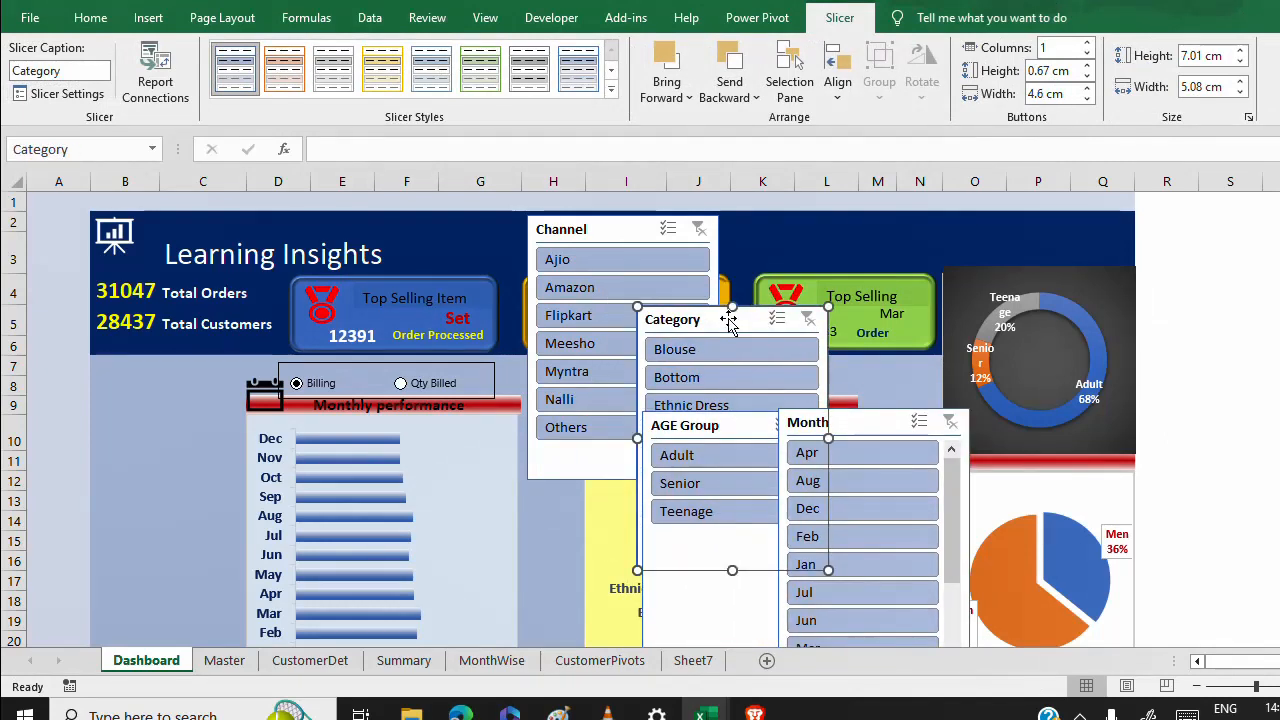
Place the Channel slicer beside the monthly chart in two columns, about 3.97 cm high and 4.47 cm wide, narrowing column A for room.
{"action": "left_click_drag", "start_coordinate": [607, 231], "coordinate": [169, 375]}
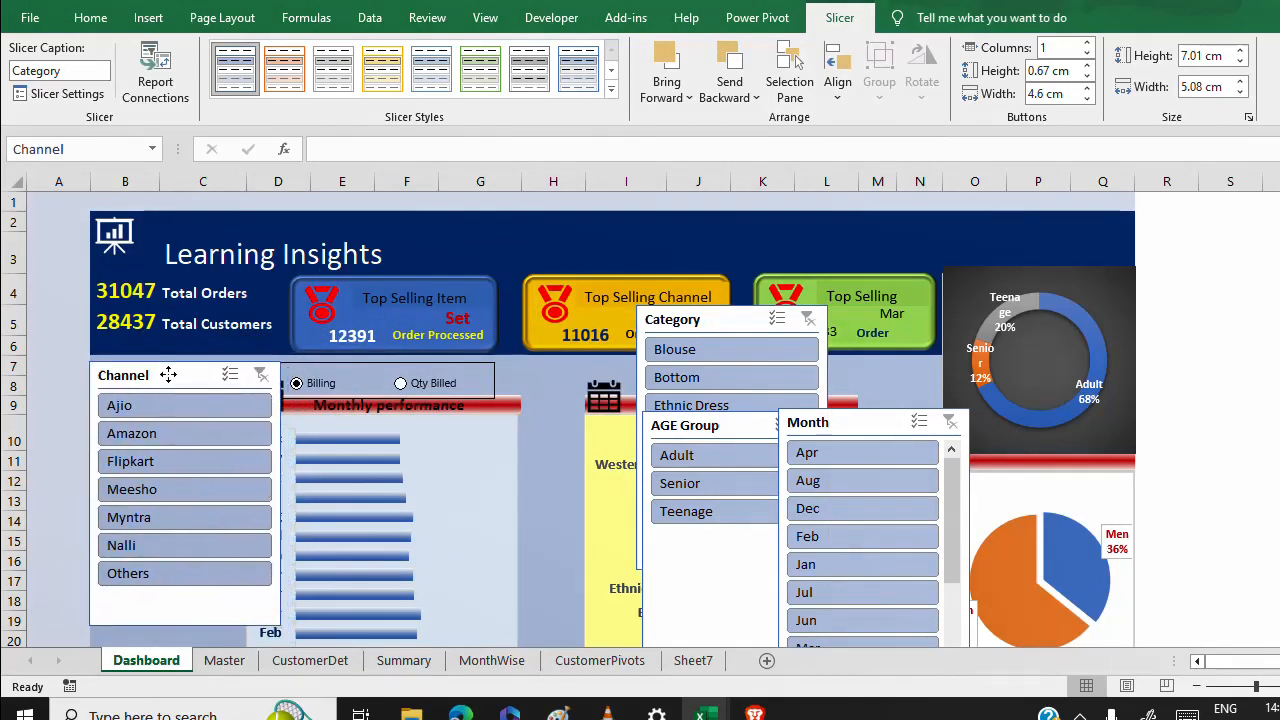
{"action": "left_click_drag", "start_coordinate": [272, 624], "coordinate": [272, 522]}
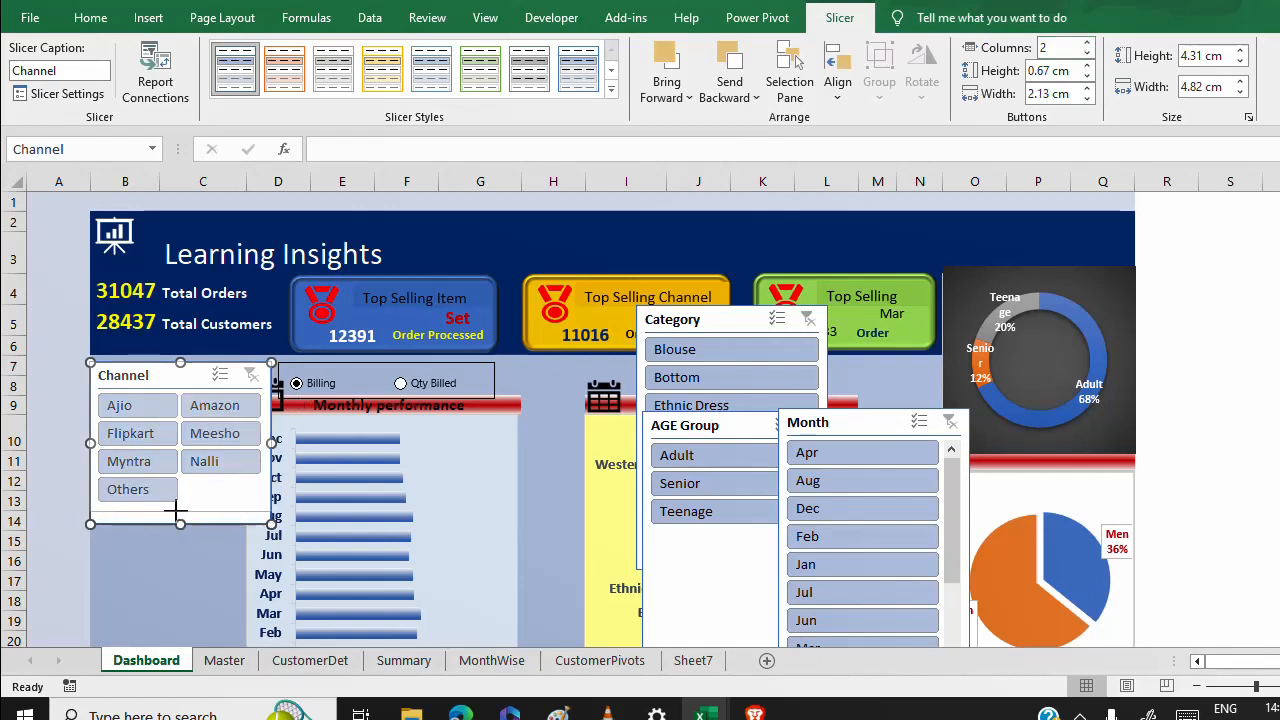
{"action": "left_click_drag", "start_coordinate": [176, 511], "coordinate": [176, 512]}
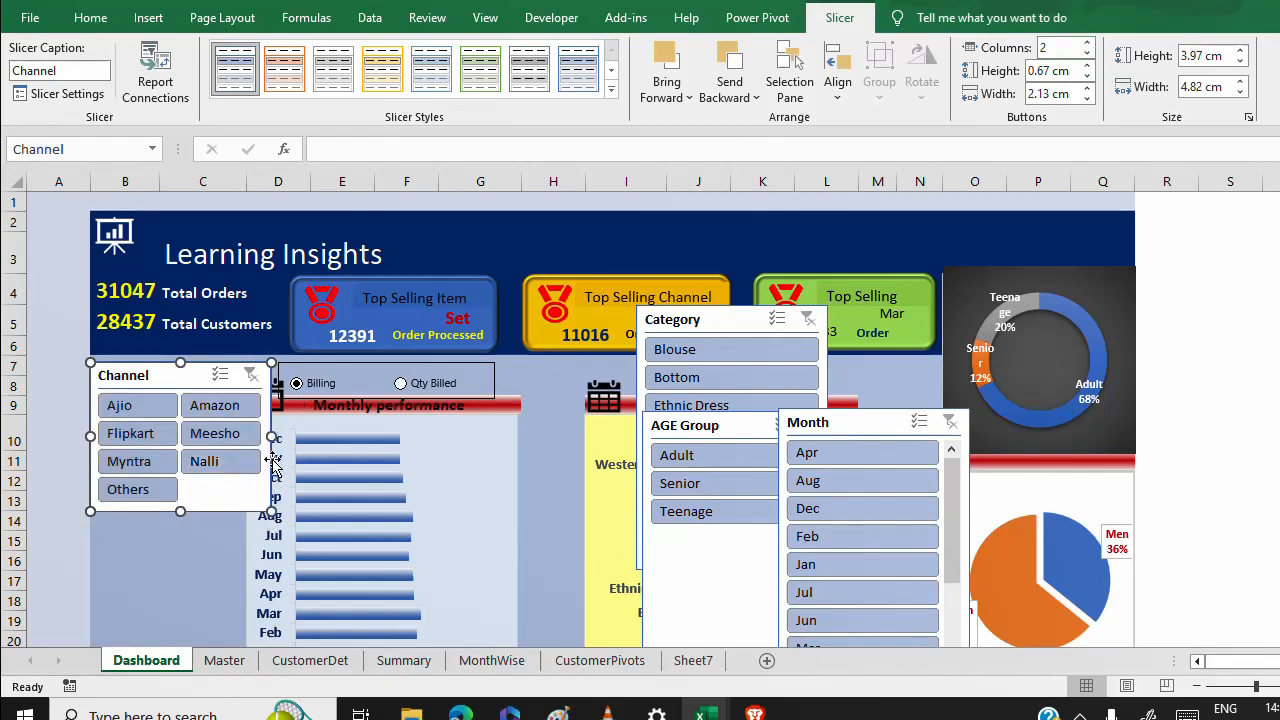
{"action": "left_click_drag", "start_coordinate": [271, 437], "coordinate": [245, 437]}
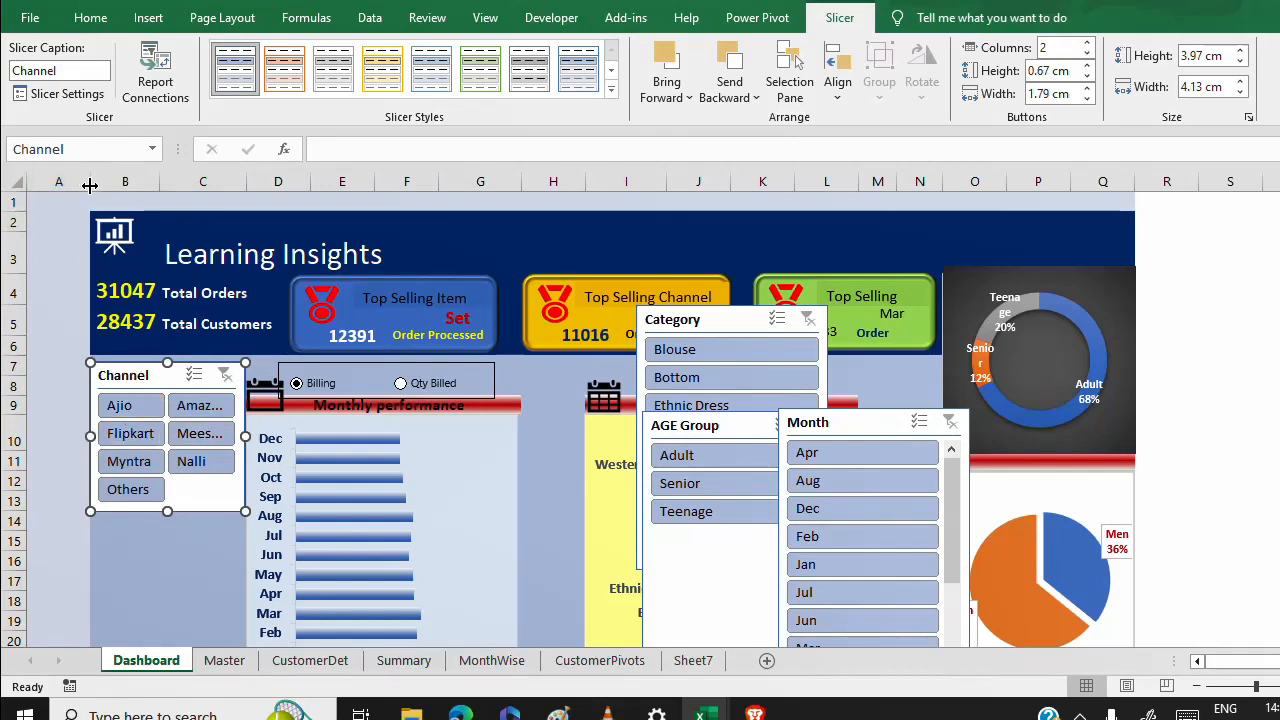
{"action": "left_click_drag", "start_coordinate": [89, 185], "coordinate": [155, 184]}
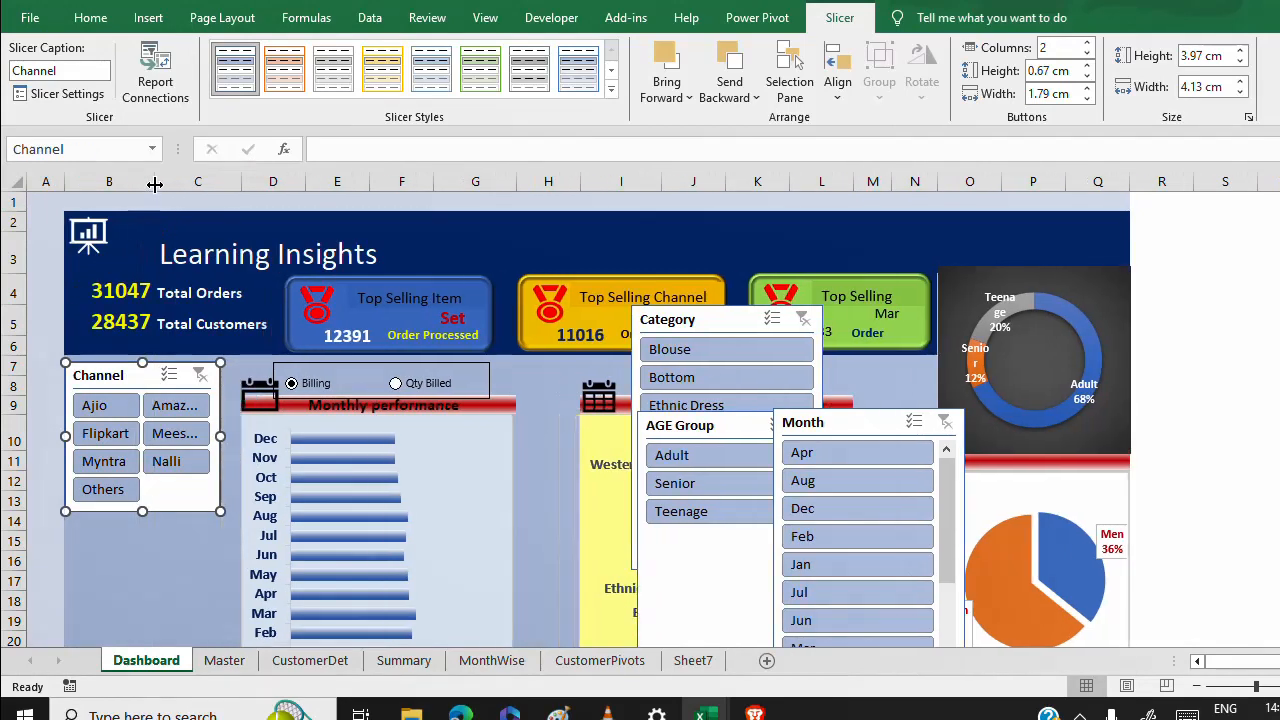
{"action": "left_click_drag", "start_coordinate": [220, 436], "coordinate": [231, 436]}
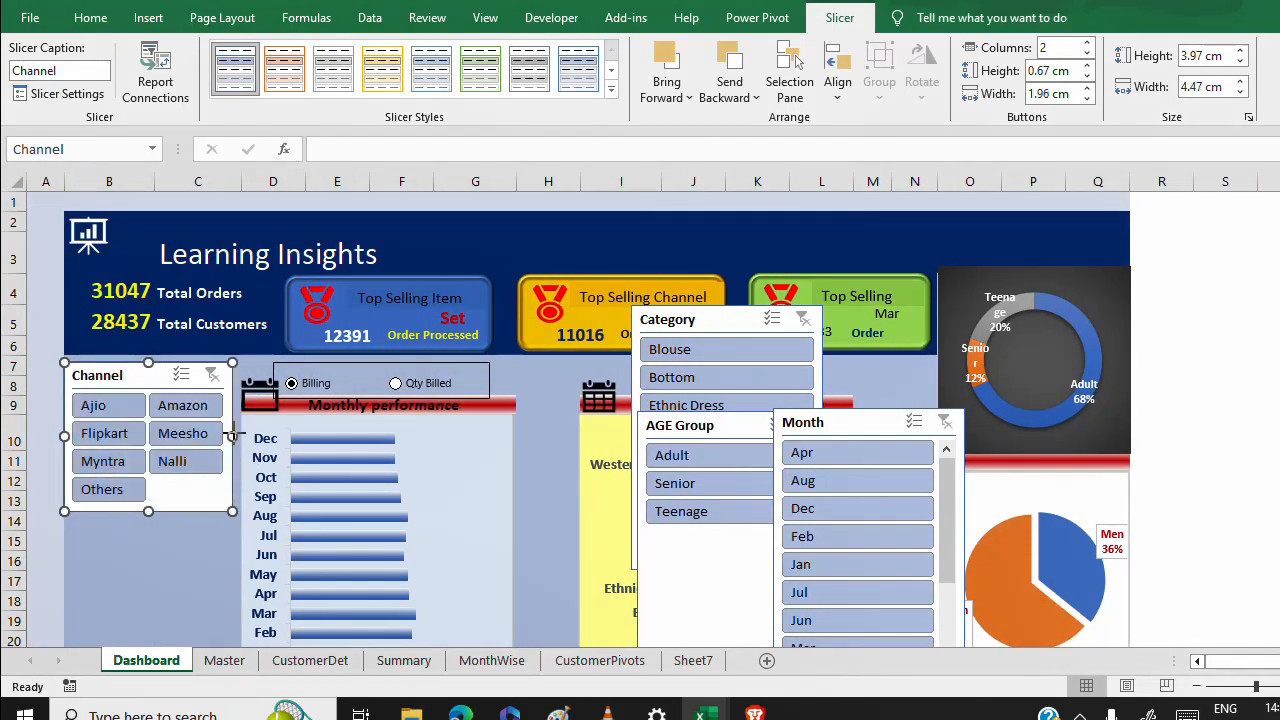
Place the Category slicer directly below the Channel slicer in two columns, about 4.31 cm high and 4.47 cm wide.
{"action": "scroll", "coordinate": [566, 420], "scroll_direction": "down", "scroll_amount": 1}
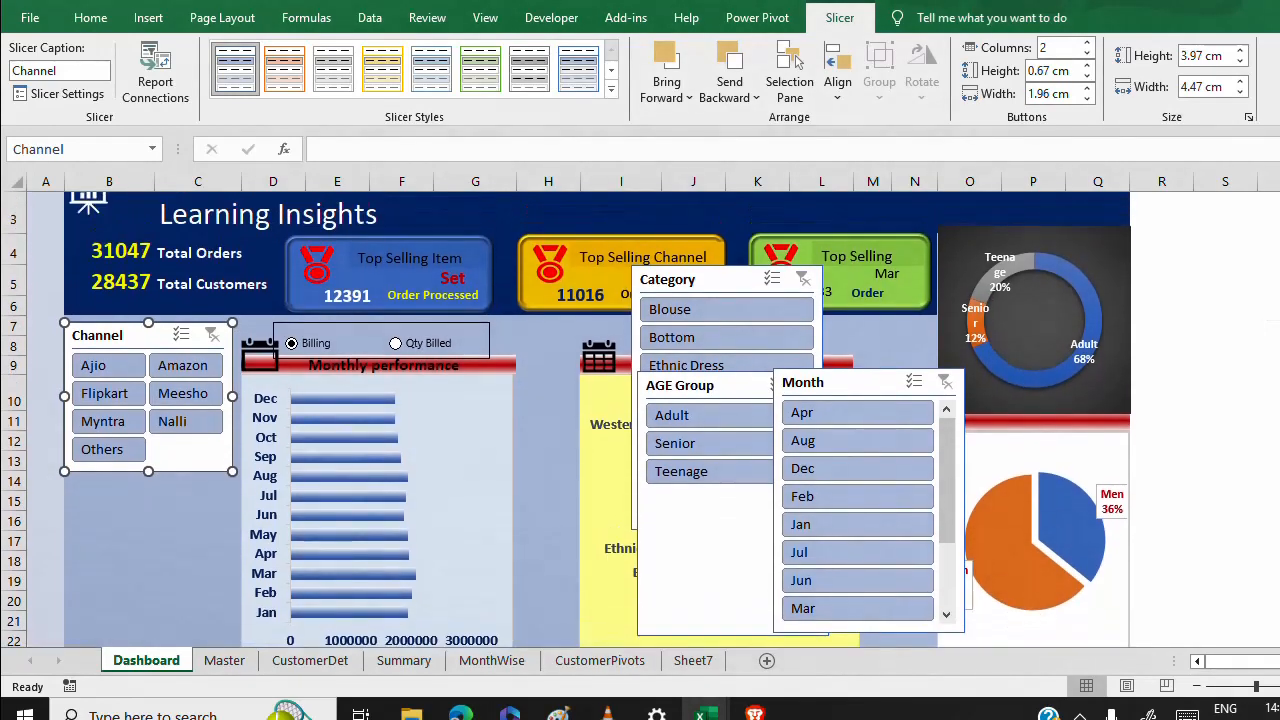
{"action": "left_click", "coordinate": [690, 281]}
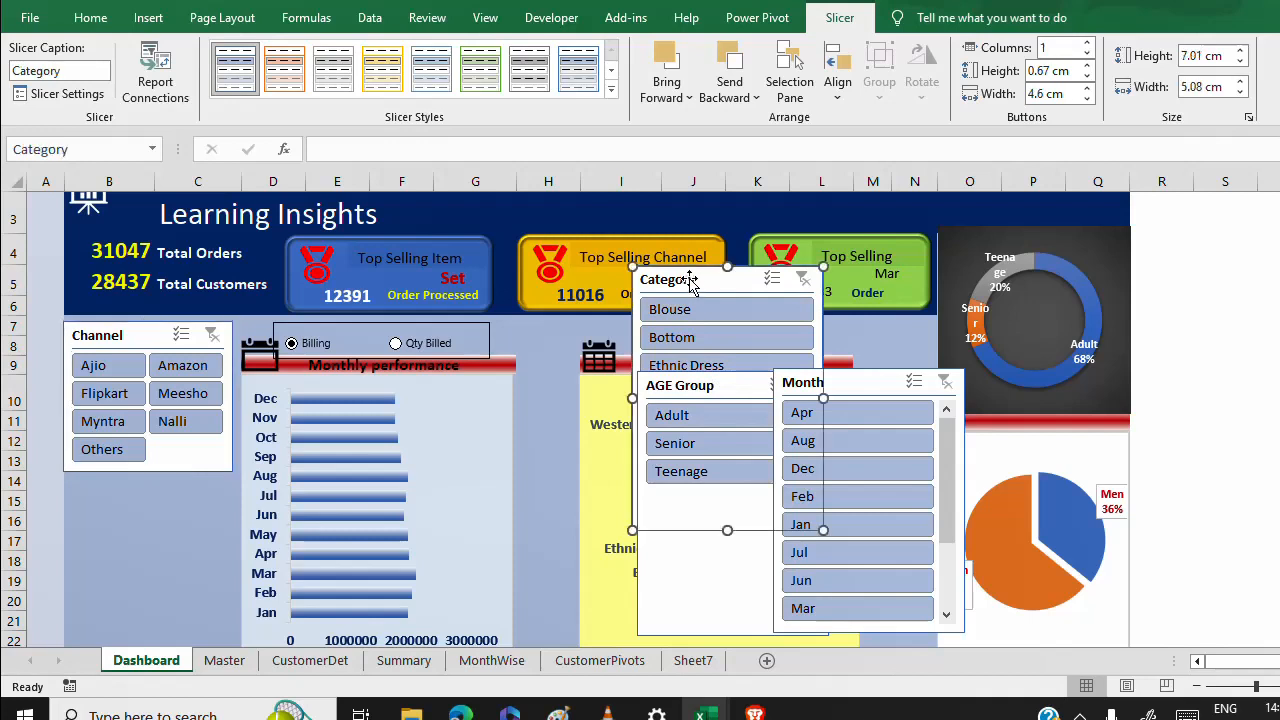
{"action": "left_click_drag", "start_coordinate": [690, 281], "coordinate": [132, 492]}
{"action": "left_click", "coordinate": [1088, 52]}
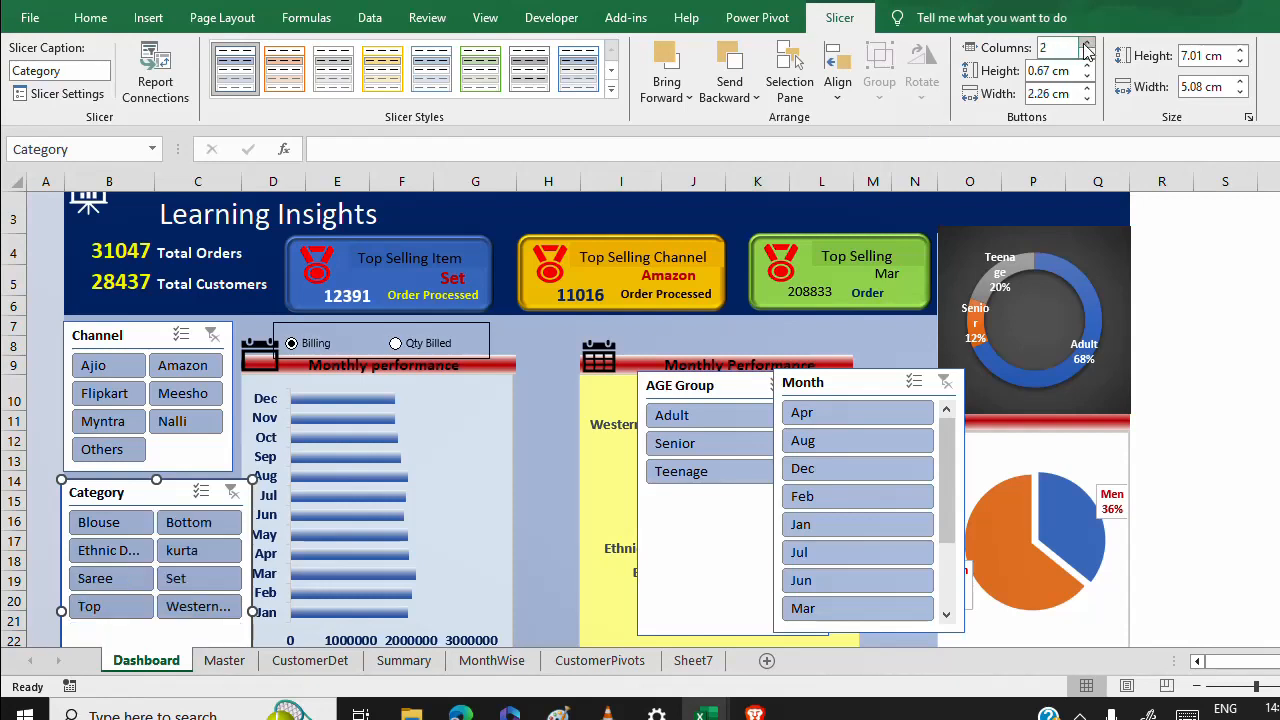
{"action": "mouse_move", "coordinate": [155, 479]}
{"action": "left_mouse_down"}
{"action": "mouse_move", "coordinate": [153, 501]}
{"action": "mouse_move", "coordinate": [135, 499]}
{"action": "mouse_move", "coordinate": [152, 507]}
{"action": "mouse_move", "coordinate": [149, 487]}
{"action": "mouse_move", "coordinate": [158, 517]}
{"action": "mouse_move", "coordinate": [144, 489]}
{"action": "left_mouse_up"}
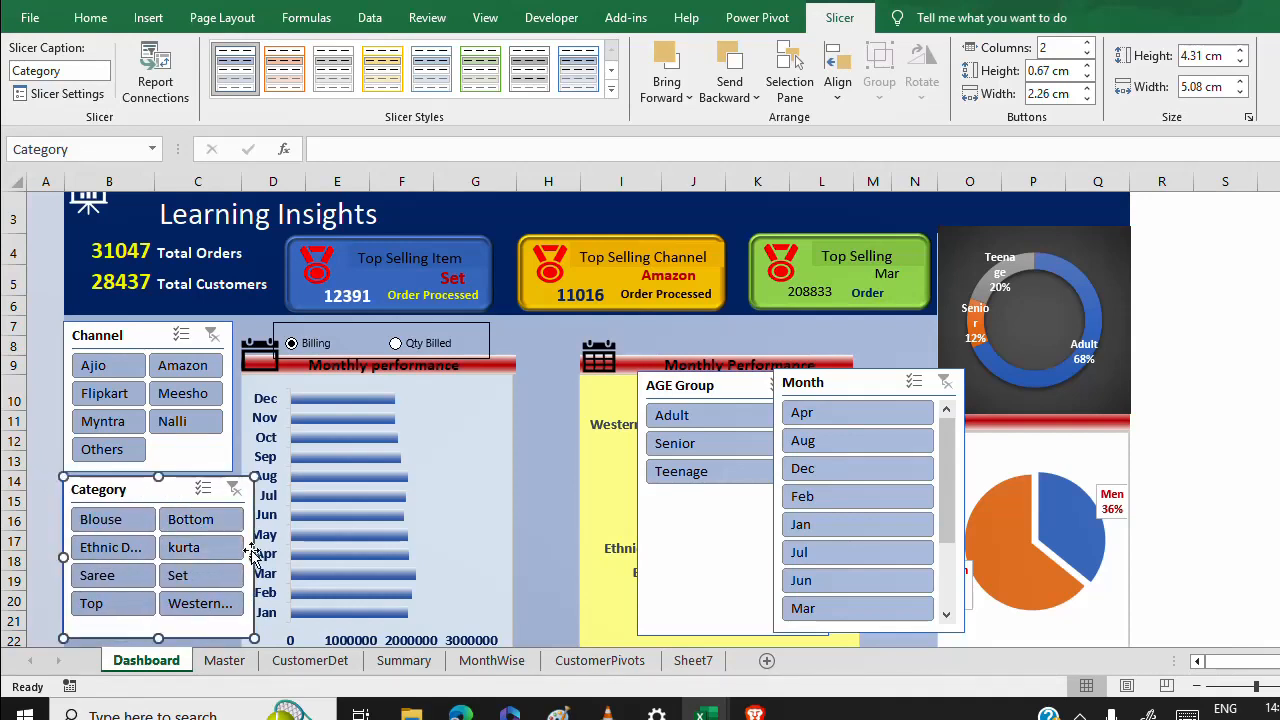
{"action": "left_click_drag", "start_coordinate": [255, 557], "coordinate": [231, 557]}
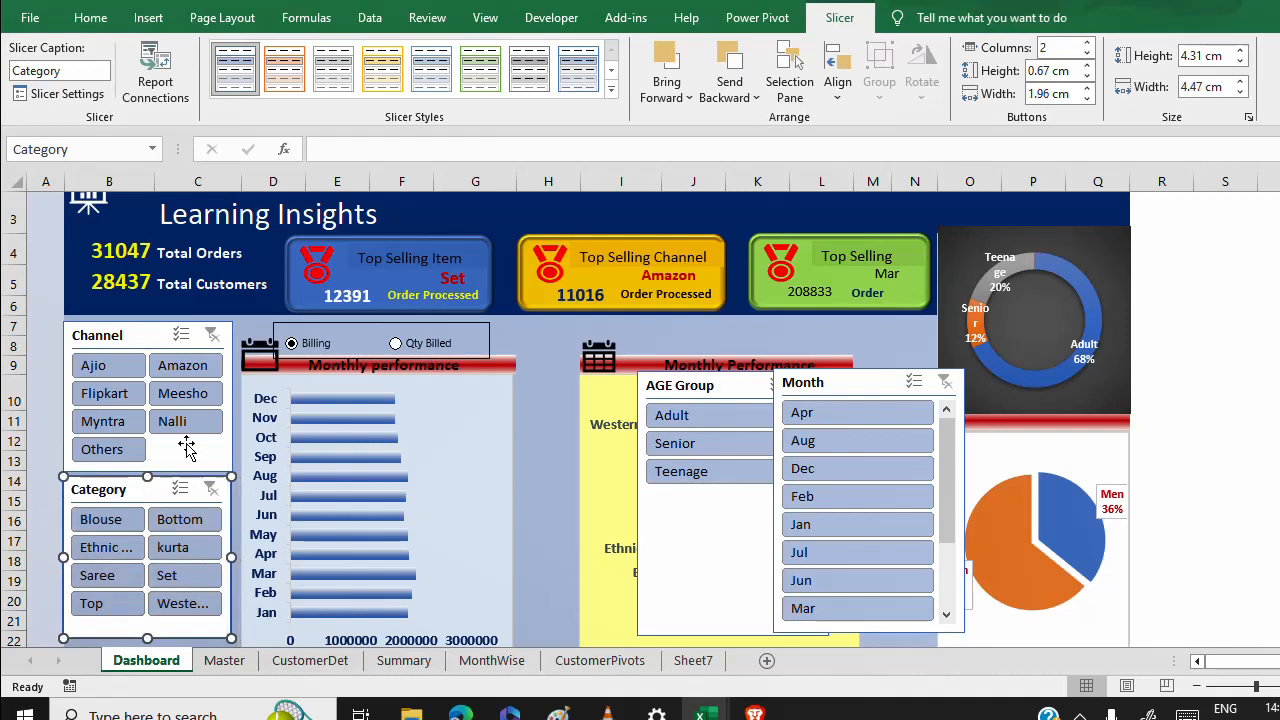
Place the AGE Group slicer beside the Learning Insights title in three columns, about 1.75 cm high and 6.96 cm wide.
{"action": "scroll", "coordinate": [848, 423], "scroll_direction": "up", "scroll_amount": 1}
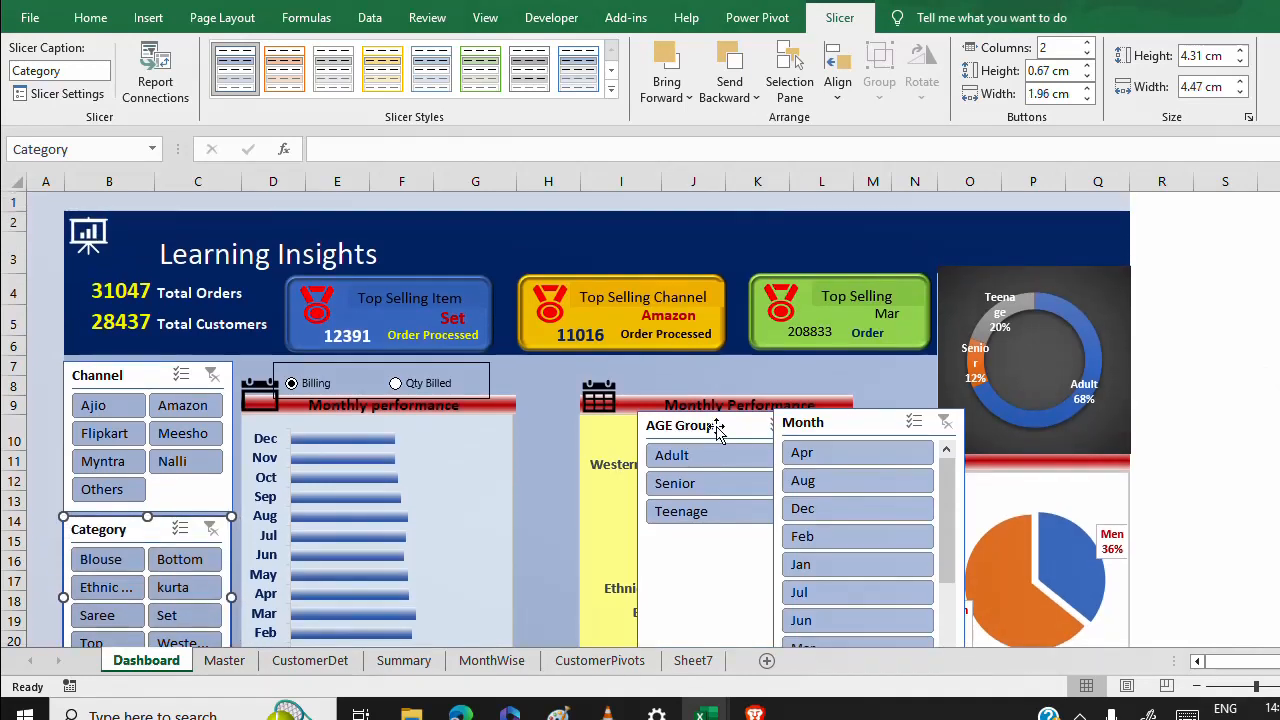
{"action": "left_click_drag", "start_coordinate": [717, 426], "coordinate": [474, 257]}
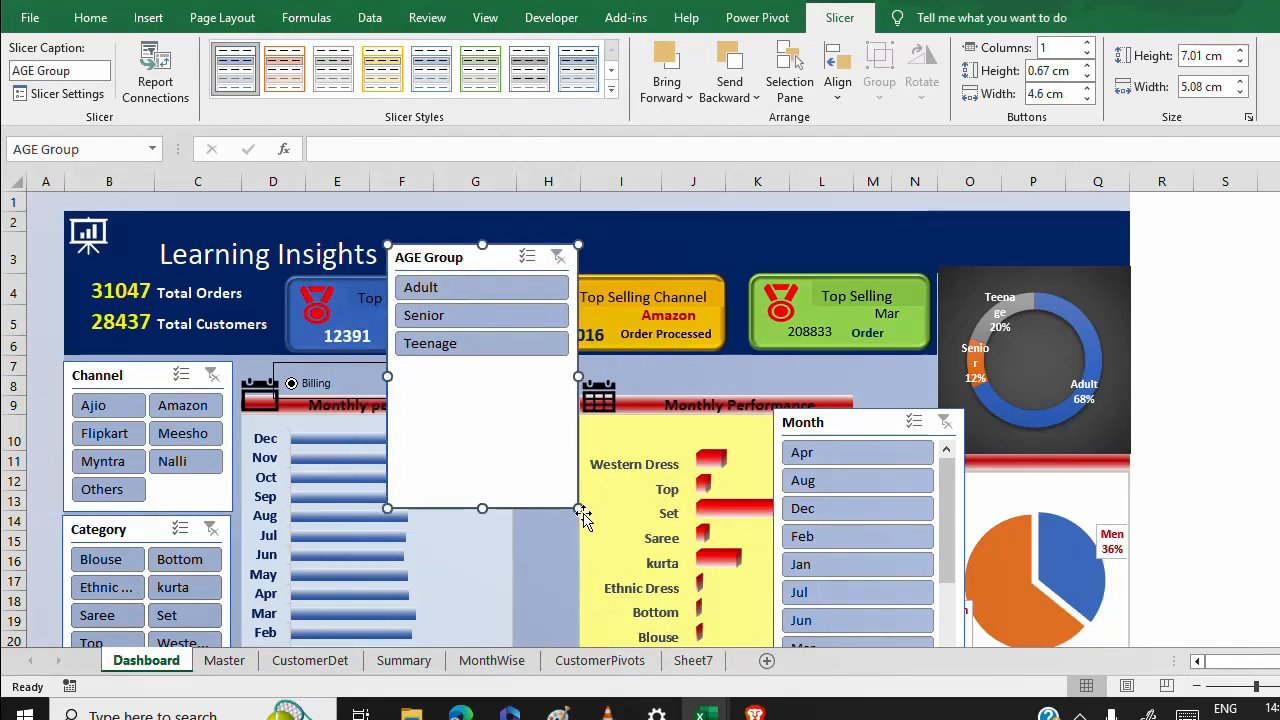
{"action": "left_click", "coordinate": [1087, 43]}
{"action": "left_click", "coordinate": [1087, 43]}
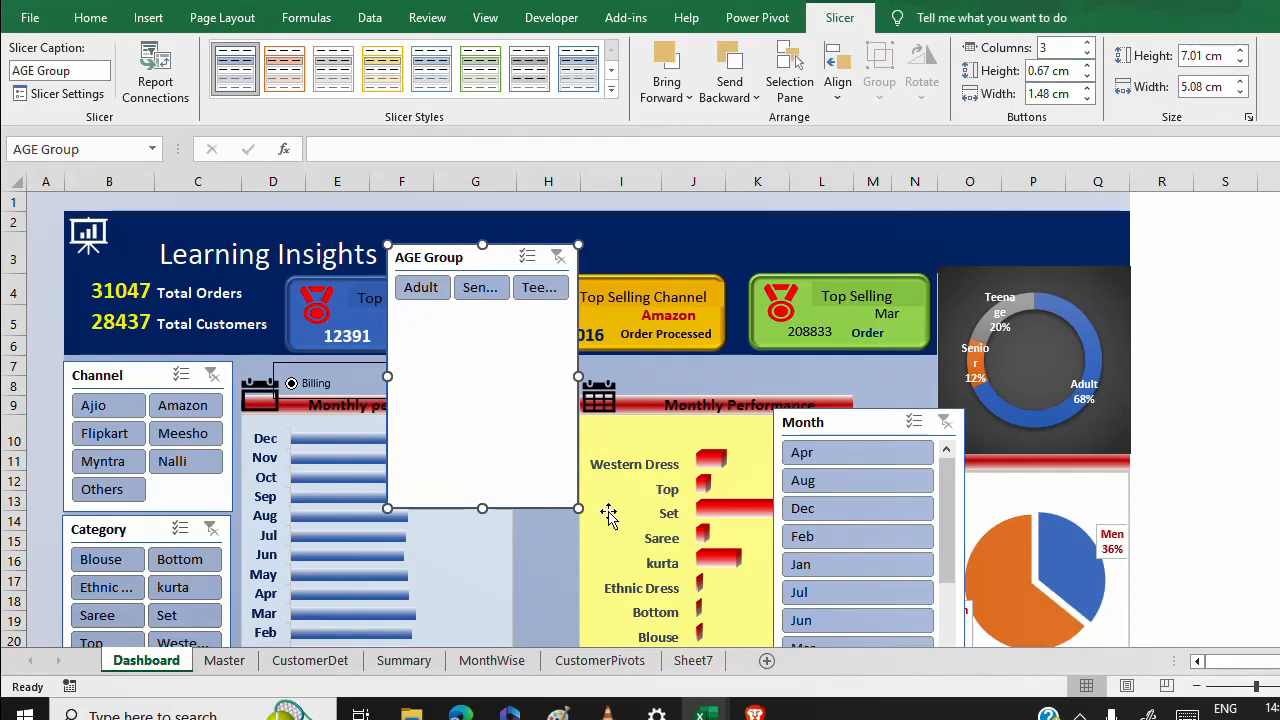
{"action": "left_click_drag", "start_coordinate": [578, 508], "coordinate": [655, 290]}
{"action": "left_click_drag", "start_coordinate": [571, 251], "coordinate": [572, 223]}
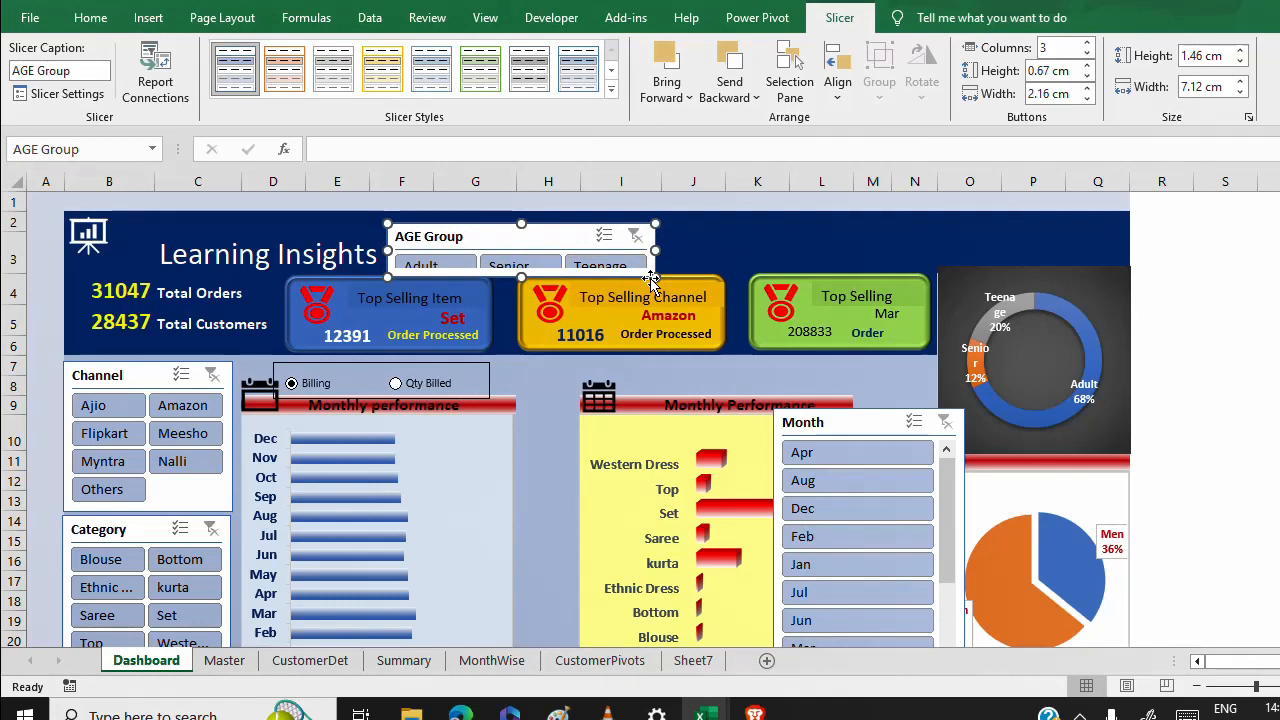
{"action": "left_click_drag", "start_coordinate": [652, 274], "coordinate": [650, 287]}
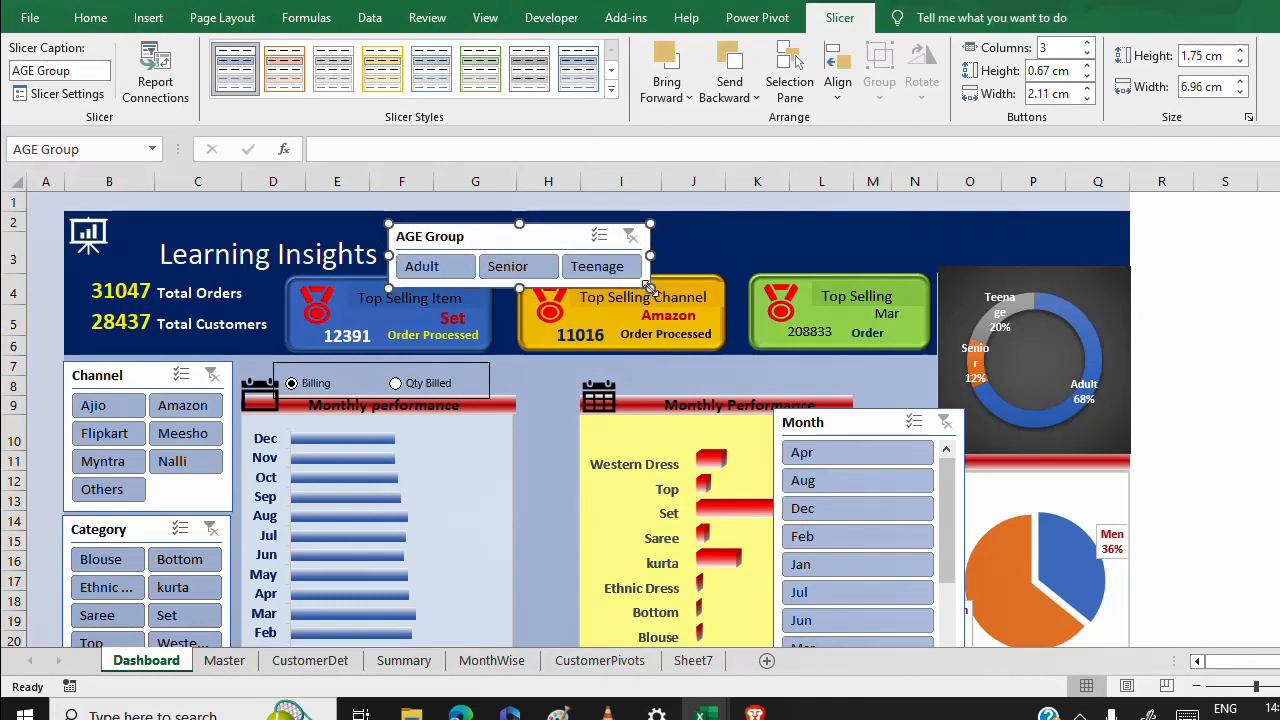
Set the button height of the AGE Group slicer to 0.4 cm.
{"action": "left_click", "coordinate": [1088, 78]}
{"action": "left_click", "coordinate": [1088, 78]}
{"action": "left_click", "coordinate": [1088, 78]}
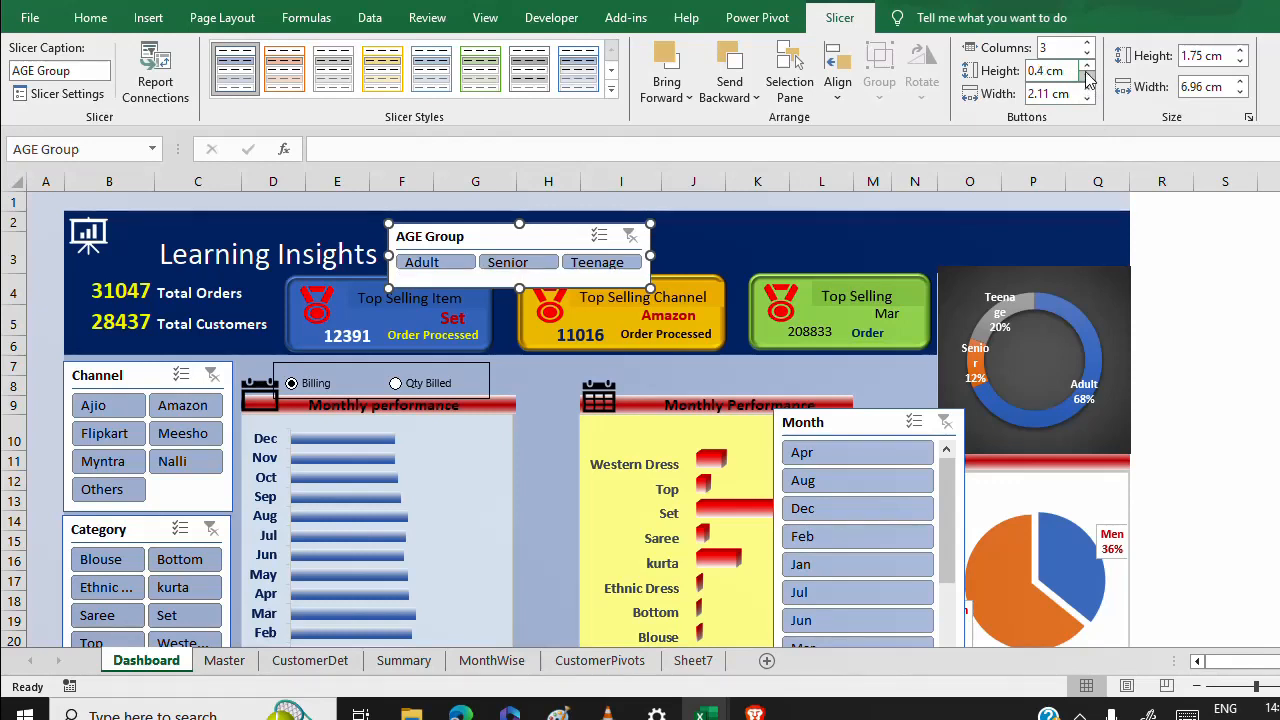
Set the AGE Group slicer's button height to 0.5 cm and move the slicer up to the banner's upper edge.
{"action": "left_click", "coordinate": [1088, 66]}
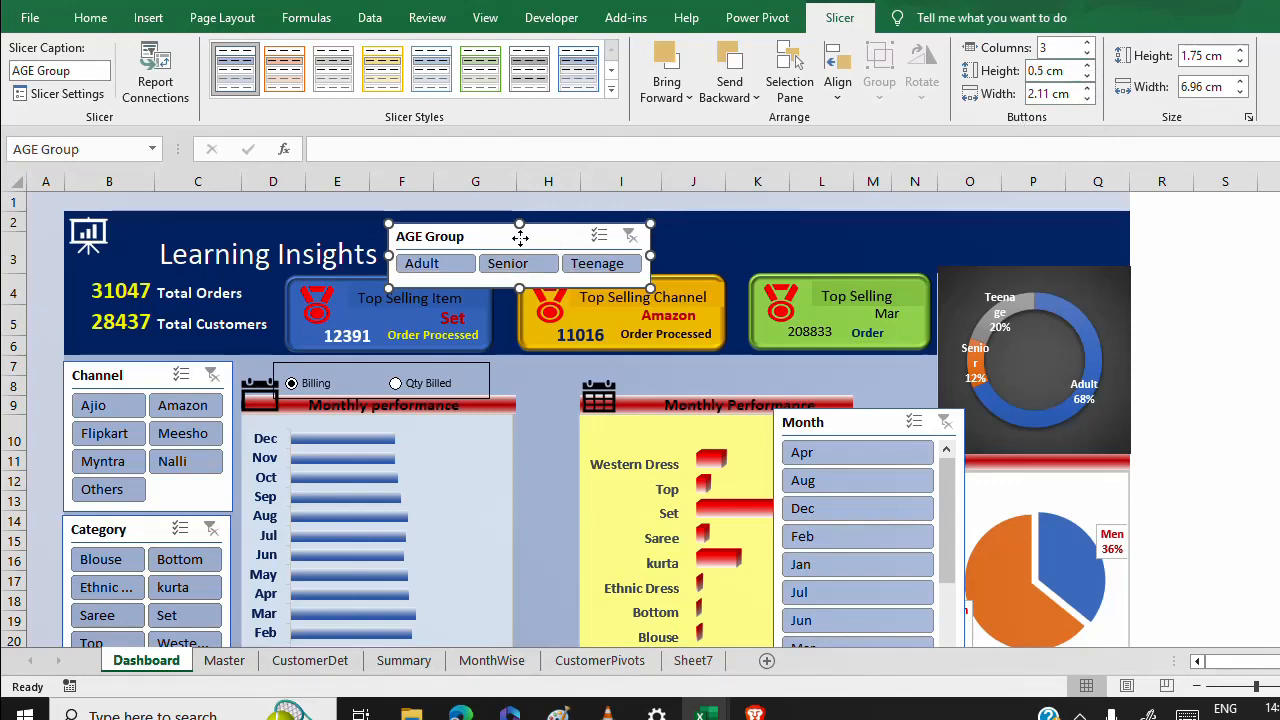
{"action": "left_click_drag", "start_coordinate": [520, 237], "coordinate": [533, 228]}
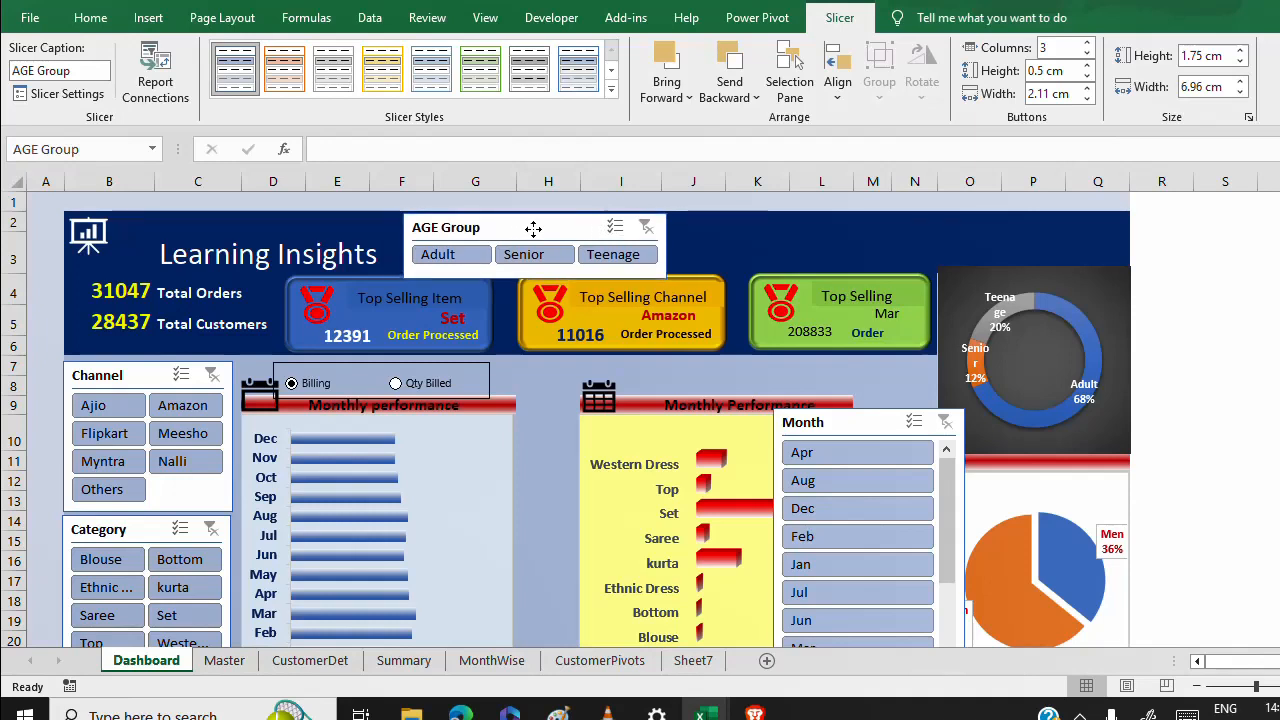
{"action": "left_click_drag", "start_coordinate": [533, 228], "coordinate": [537, 226]}
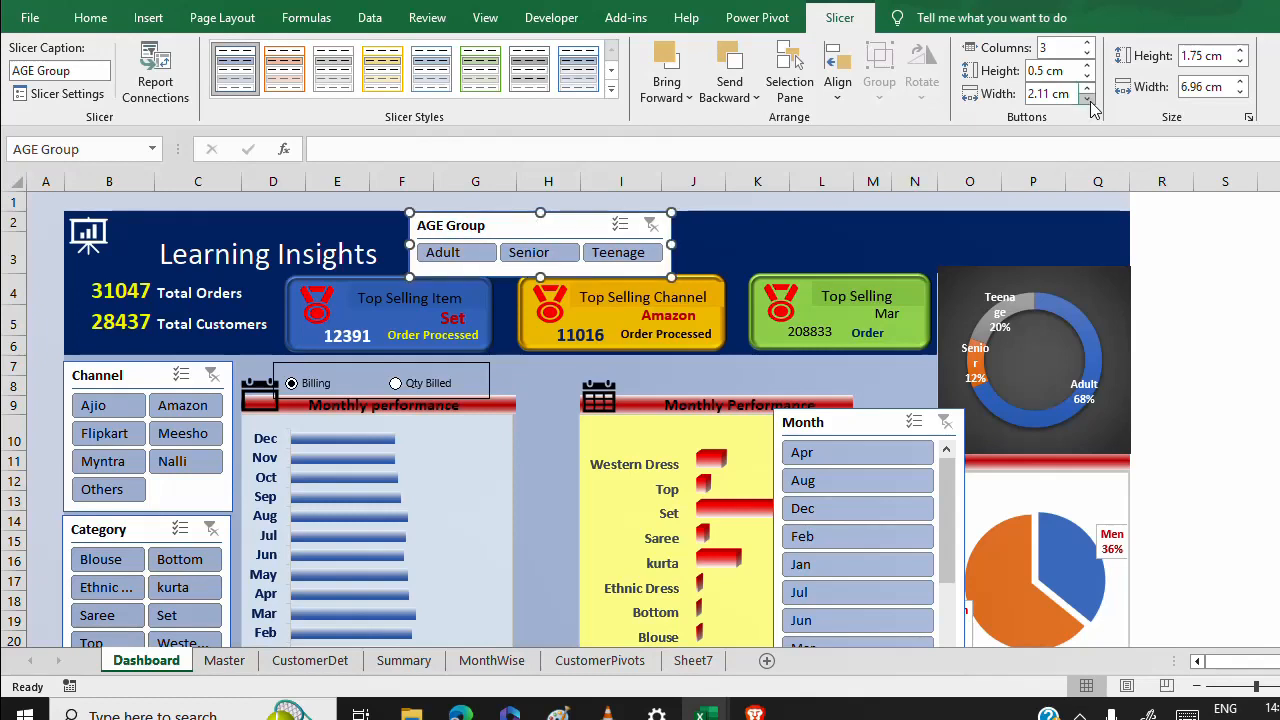
Resize the AGE Group slicer to 1.5 cm high and 6.94 cm wide, with buttons 0.4 cm high and 2.1 cm wide.
{"action": "left_click", "coordinate": [1240, 61]}
{"action": "left_click", "coordinate": [1240, 61]}
{"action": "left_click", "coordinate": [1240, 61]}
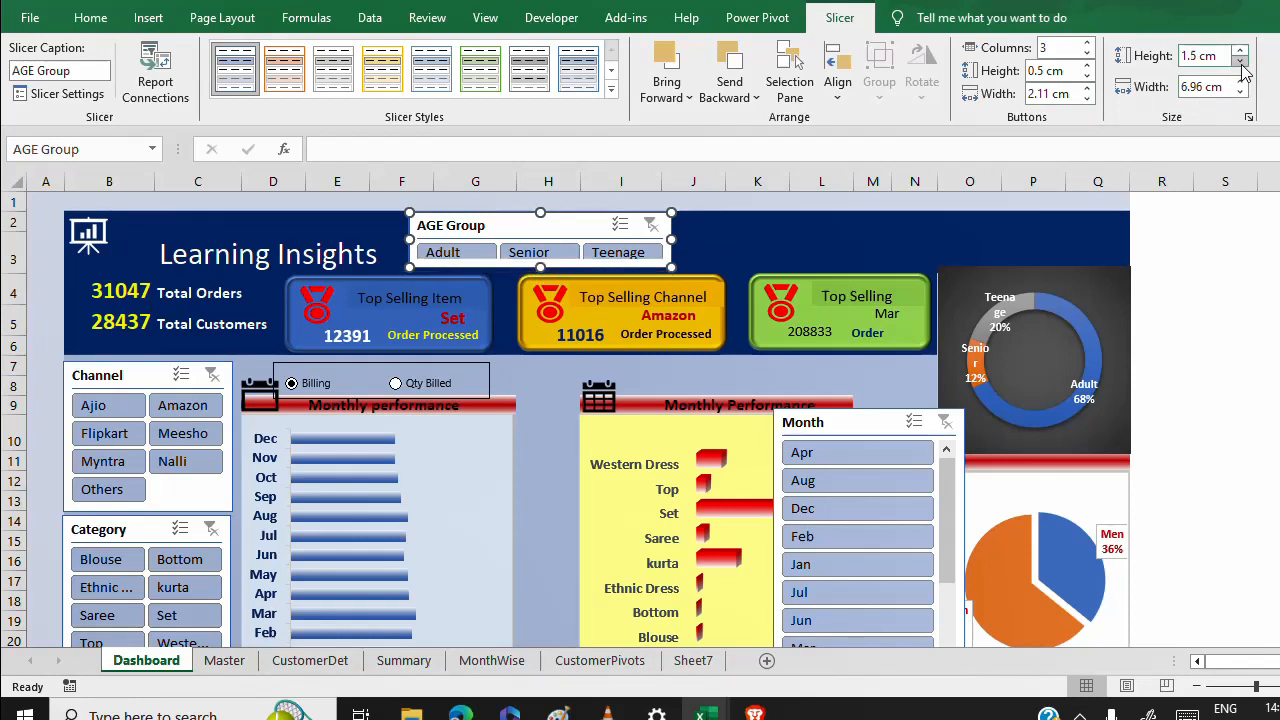
{"action": "left_click", "coordinate": [1240, 61]}
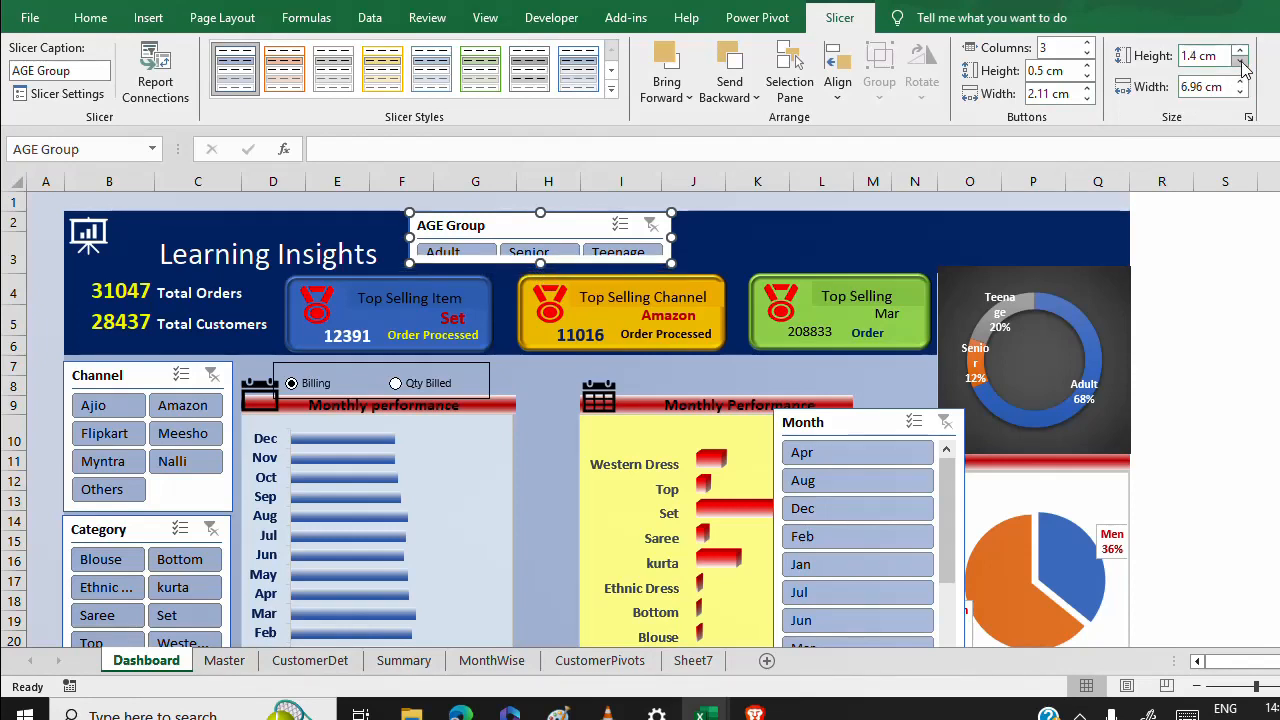
{"action": "left_click", "coordinate": [1240, 50]}
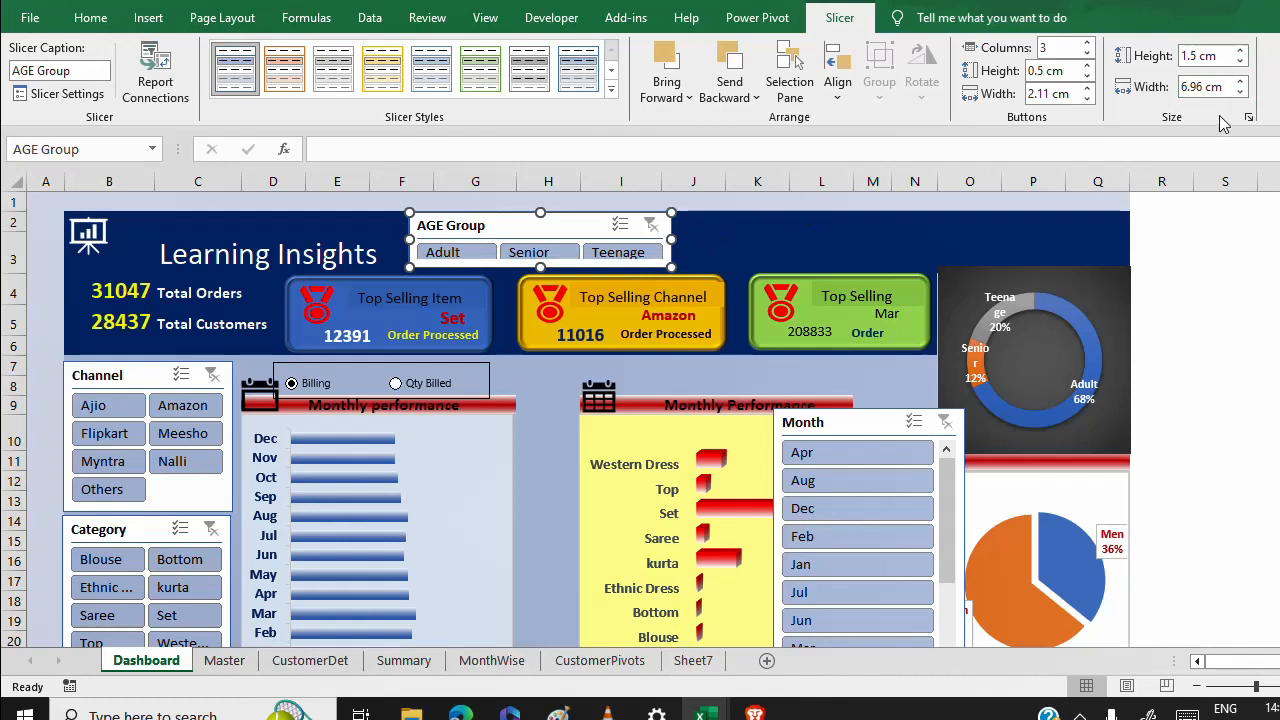
{"action": "left_click", "coordinate": [1239, 83]}
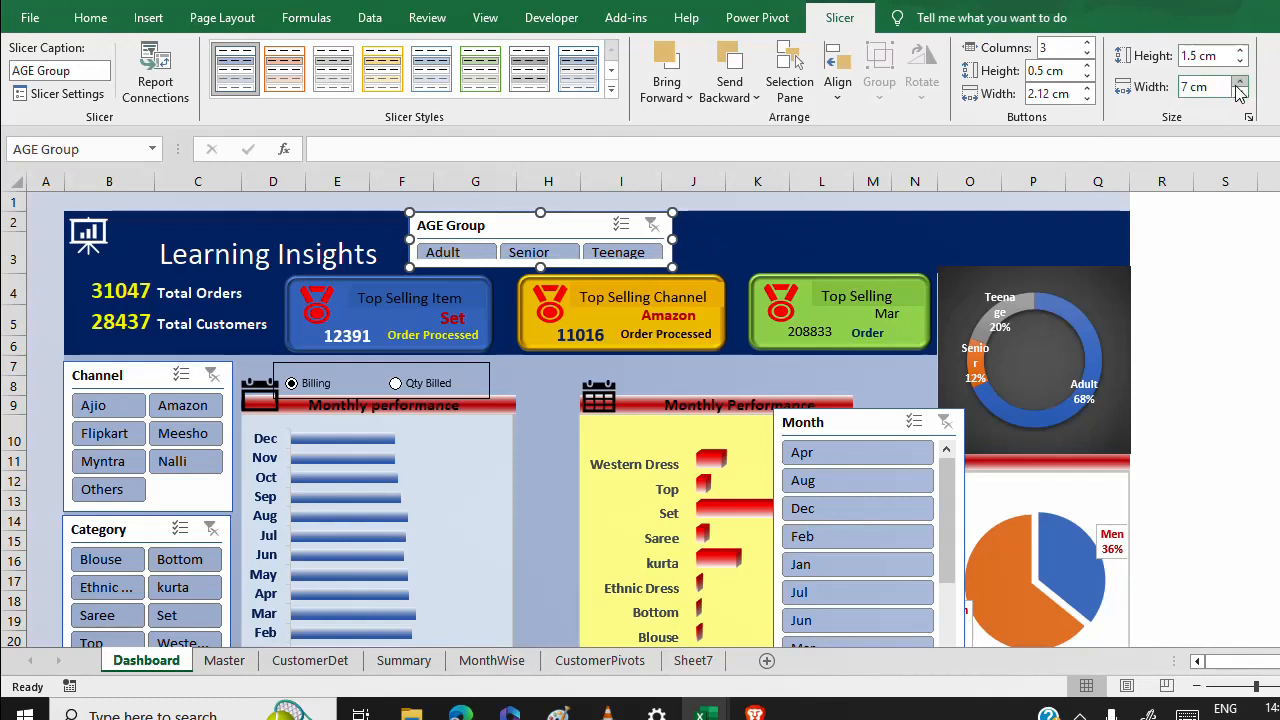
{"action": "left_click", "coordinate": [1087, 102]}
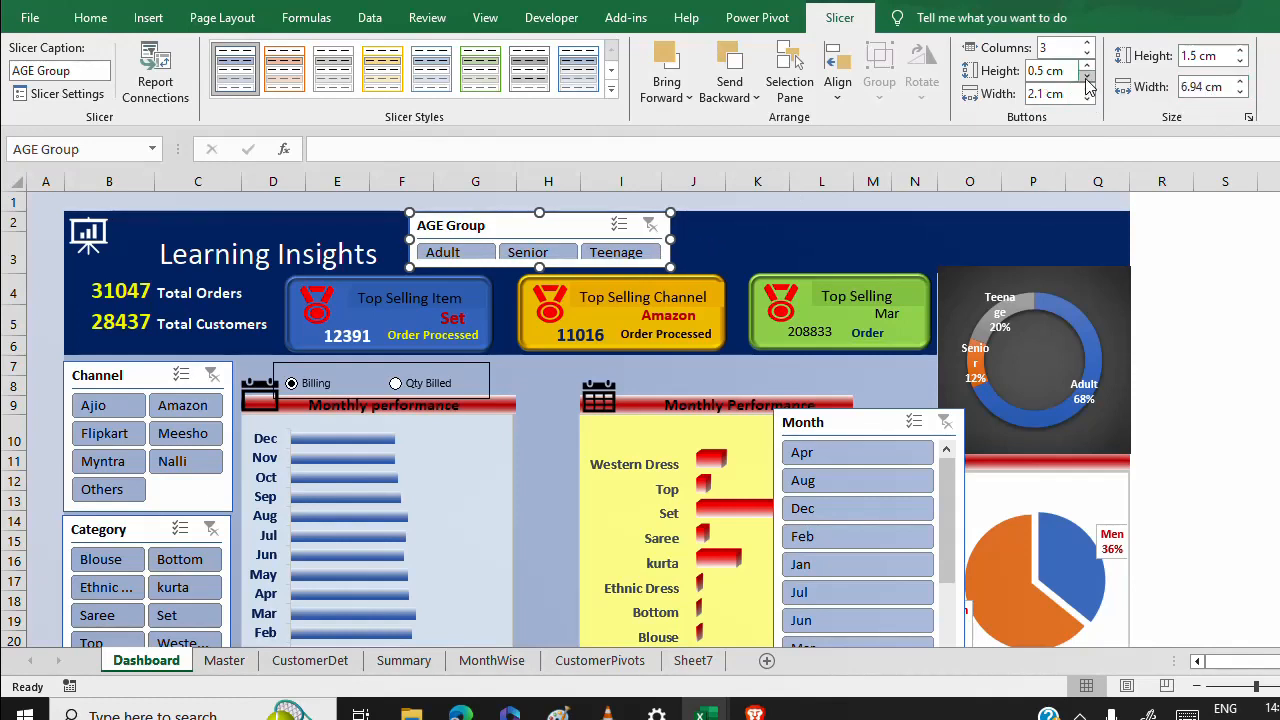
{"action": "left_click", "coordinate": [1088, 77]}
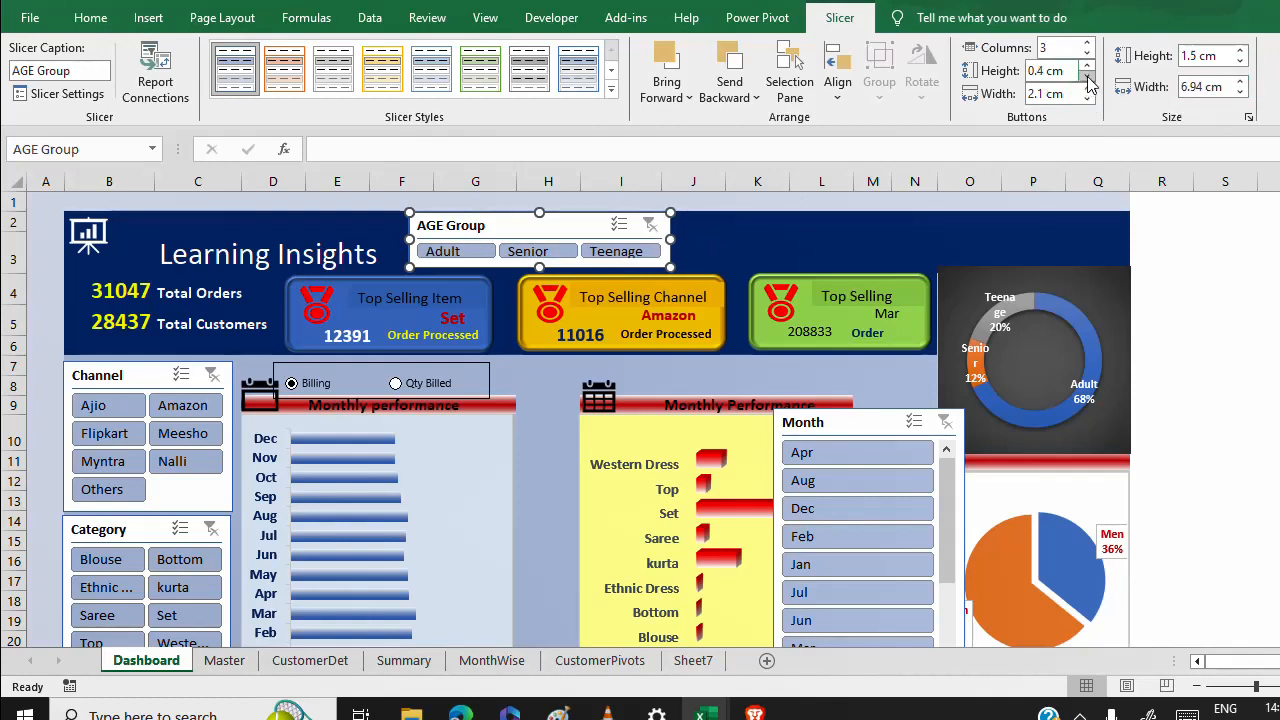
Place the Month slicer beside the AGE Group slicer in six columns, about 1.43 cm high and 12.07 cm wide.
{"action": "left_click", "coordinate": [848, 222]}
{"action": "left_click_drag", "start_coordinate": [836, 428], "coordinate": [730, 226]}
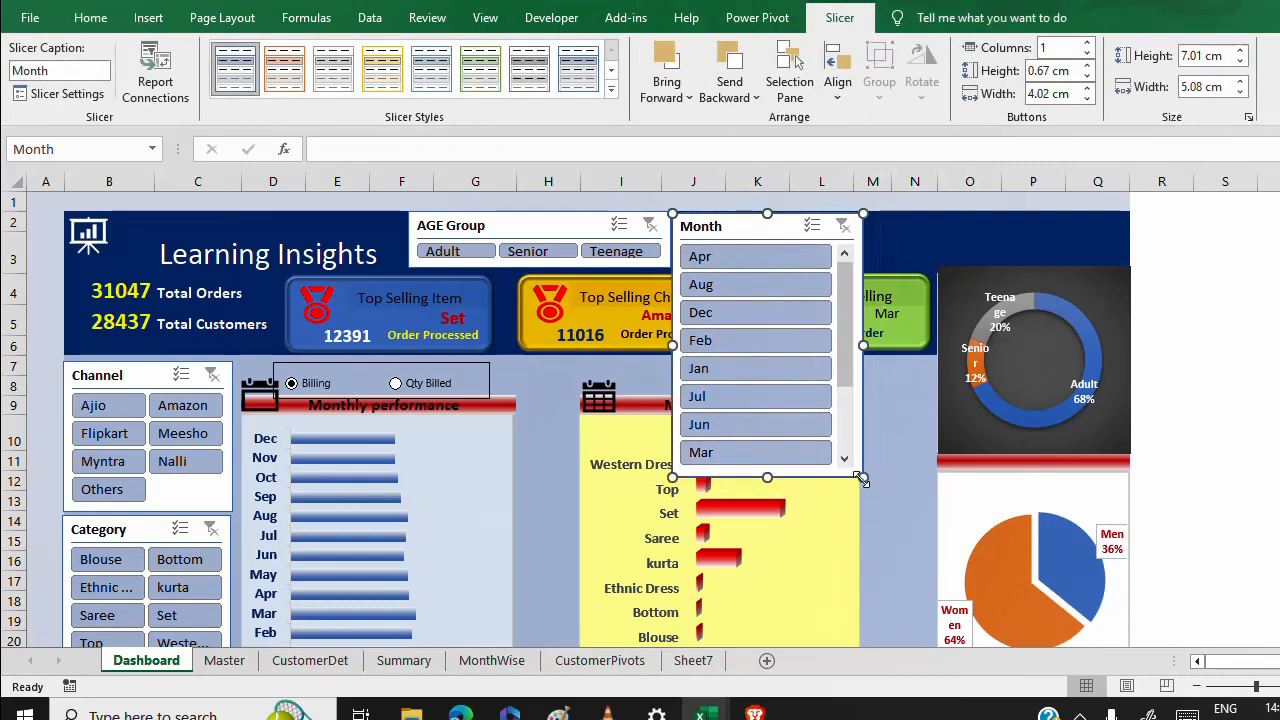
{"action": "left_click_drag", "start_coordinate": [862, 480], "coordinate": [1128, 266]}
{"action": "left_click", "coordinate": [1087, 44]}
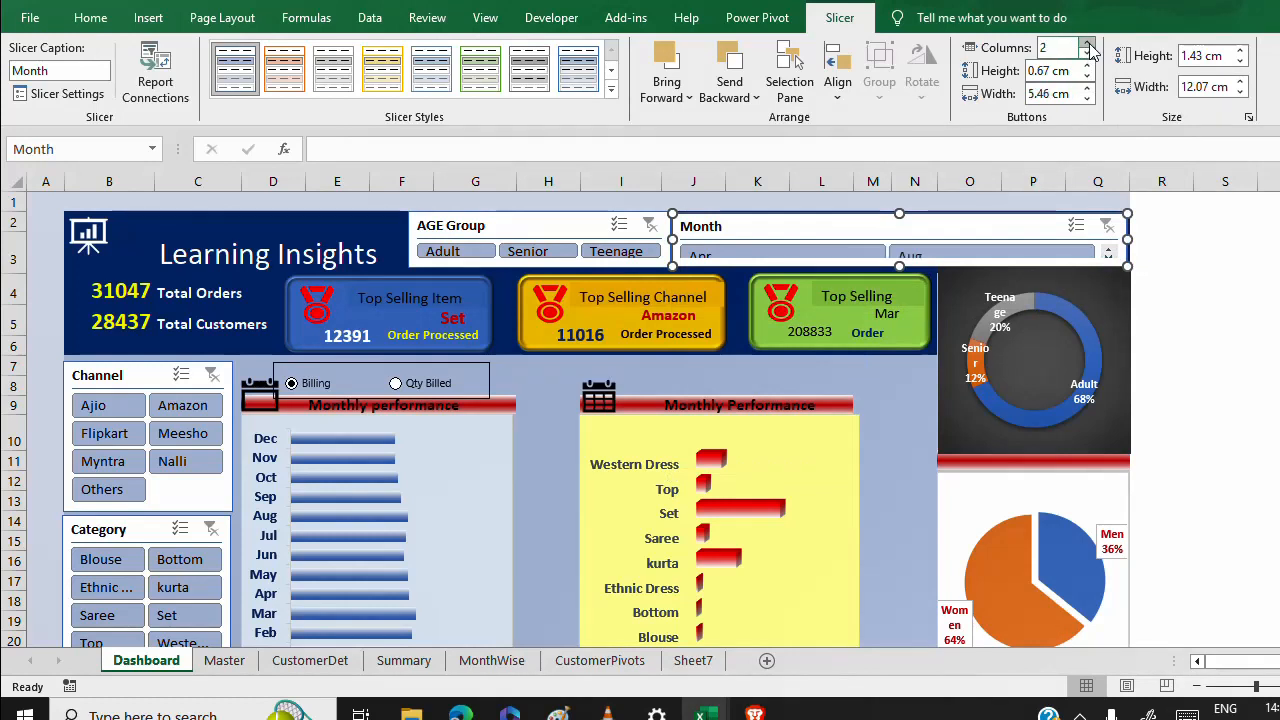
{"action": "left_click", "coordinate": [1087, 44]}
{"action": "left_click", "coordinate": [1087, 44]}
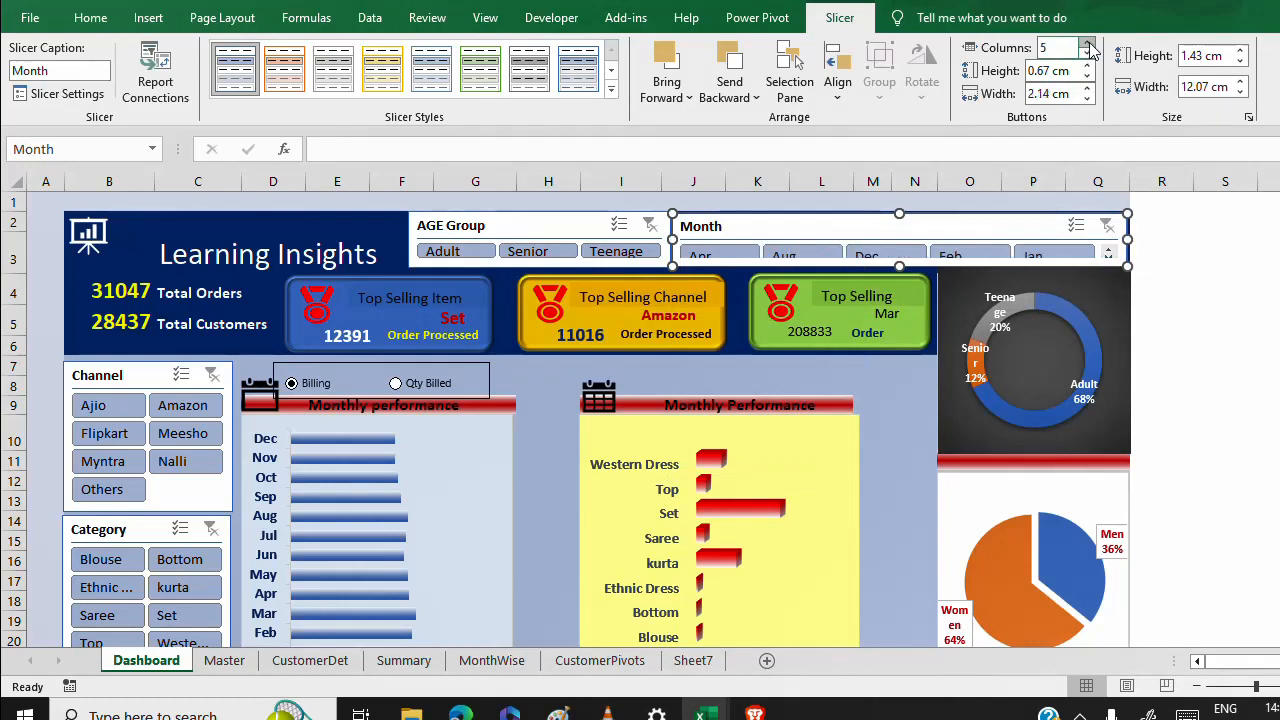
{"action": "left_click", "coordinate": [1087, 44]}
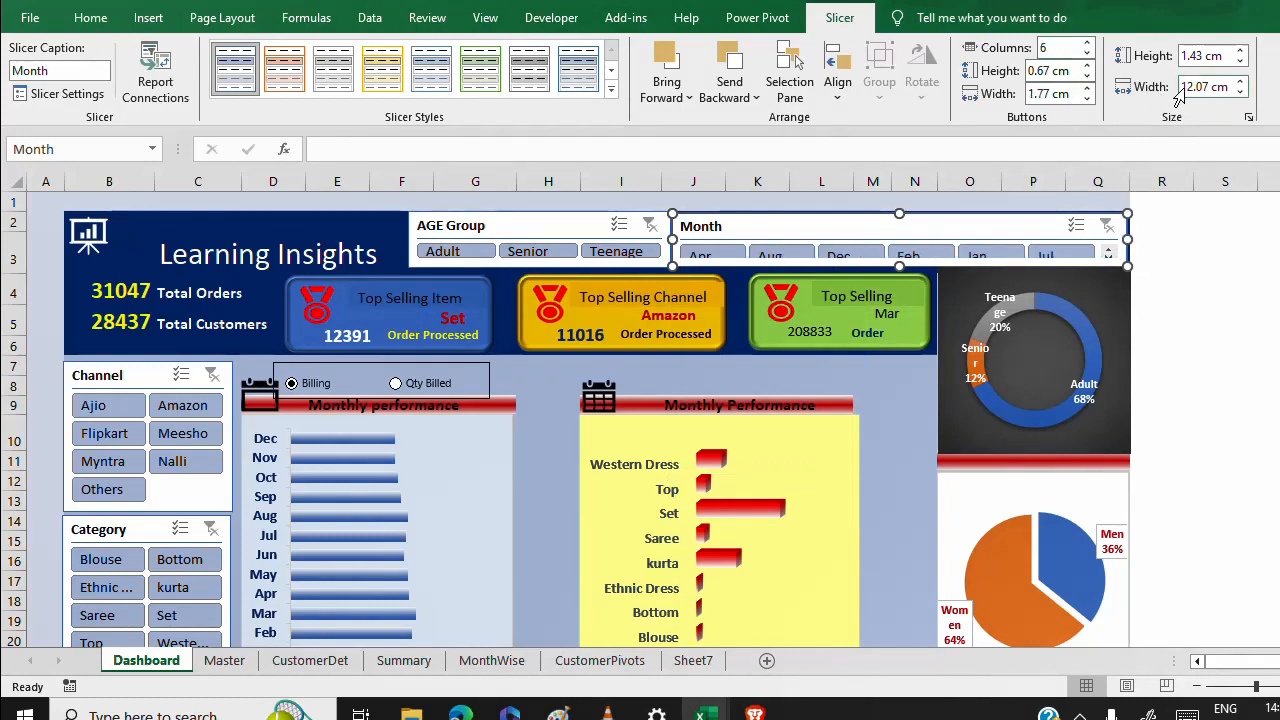
Set the Month slicer's height to 1.6 cm and its button height to 0.3 cm.
{"action": "left_click", "coordinate": [1240, 61]}
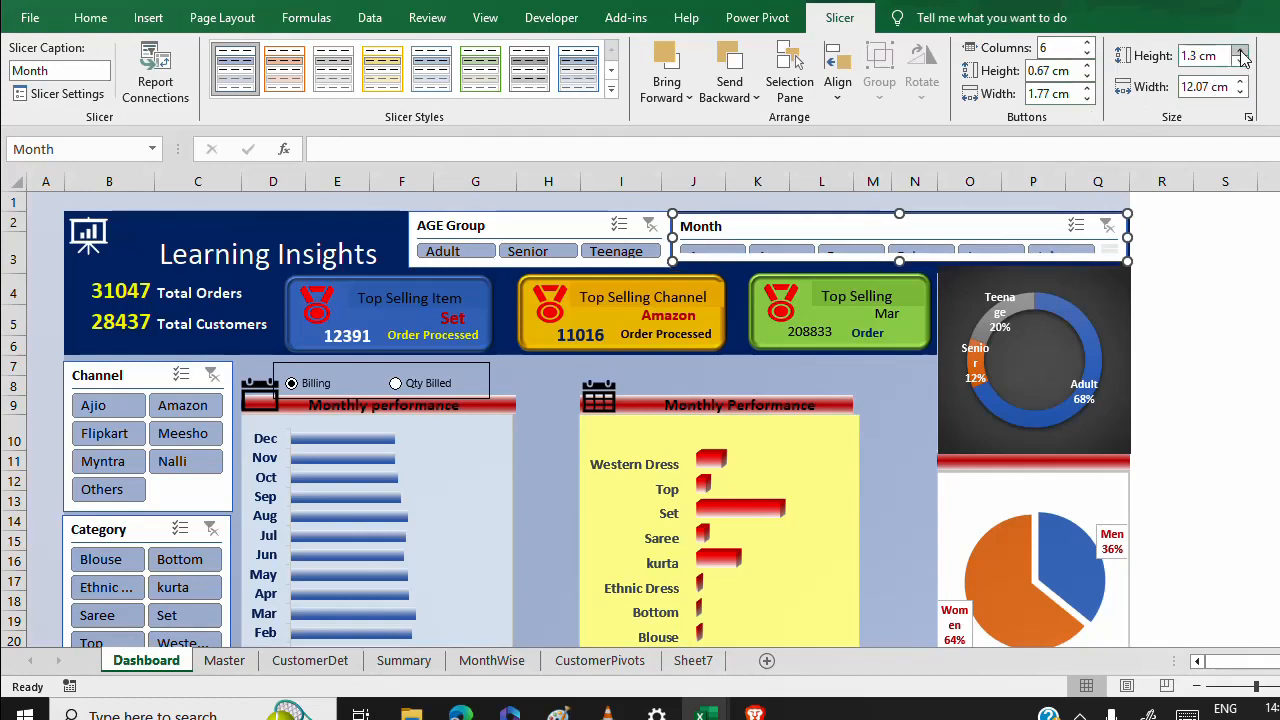
{"action": "left_click", "coordinate": [1240, 52]}
{"action": "left_click", "coordinate": [1240, 52]}
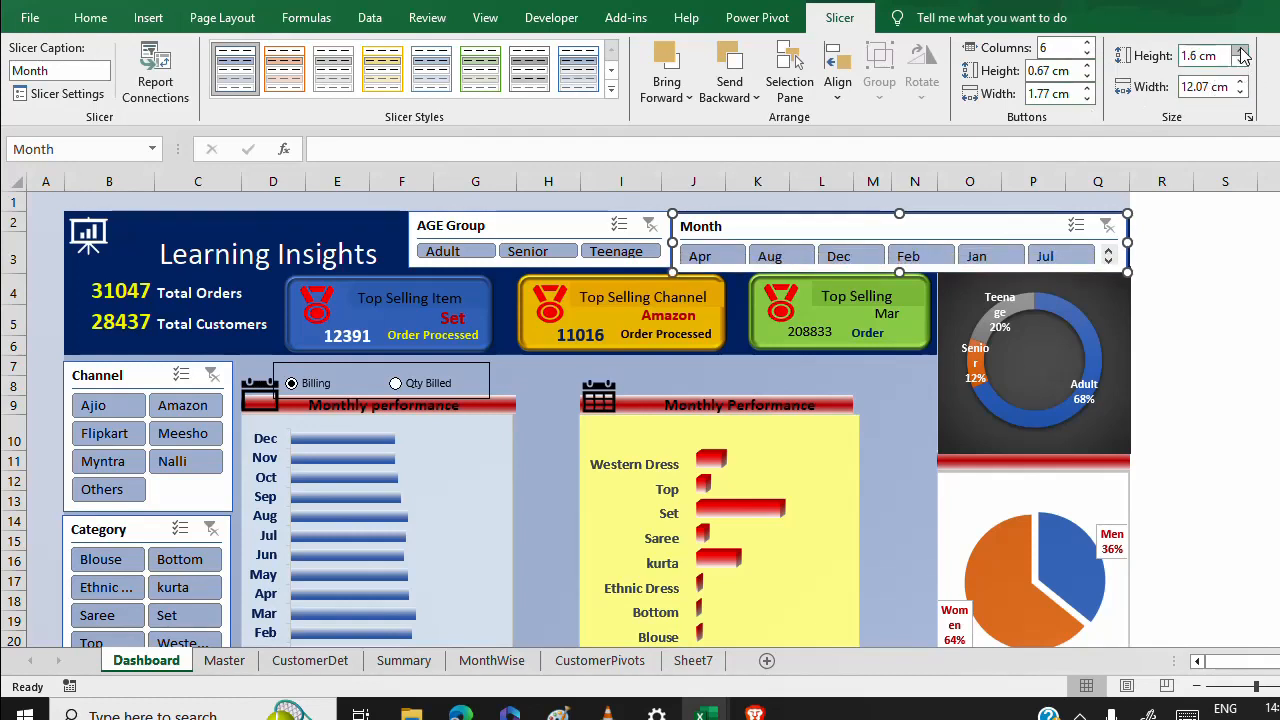
{"action": "left_click", "coordinate": [1087, 76]}
{"action": "left_click", "coordinate": [1087, 77]}
{"action": "left_click", "coordinate": [1087, 77]}
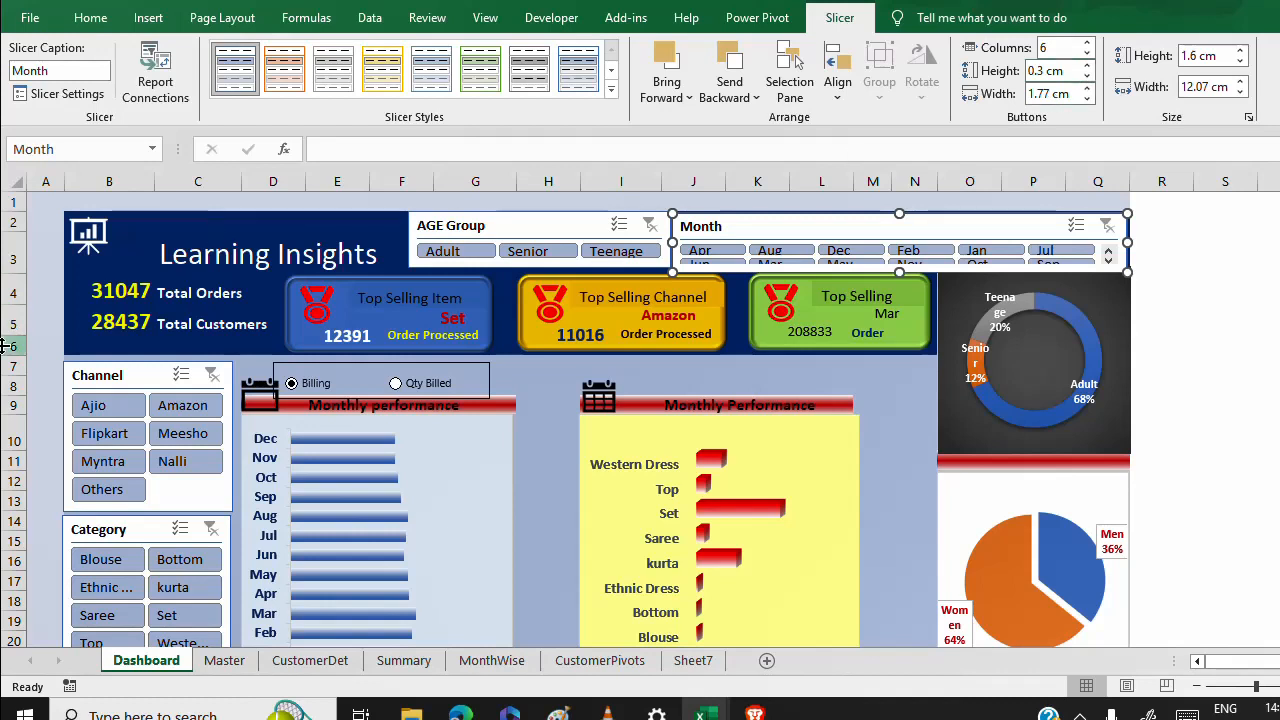
Make row 2 slightly taller and set the Month slicer to 2 cm high with a button height of 0.4 cm.
{"action": "left_click_drag", "start_coordinate": [17, 231], "coordinate": [17, 240]}
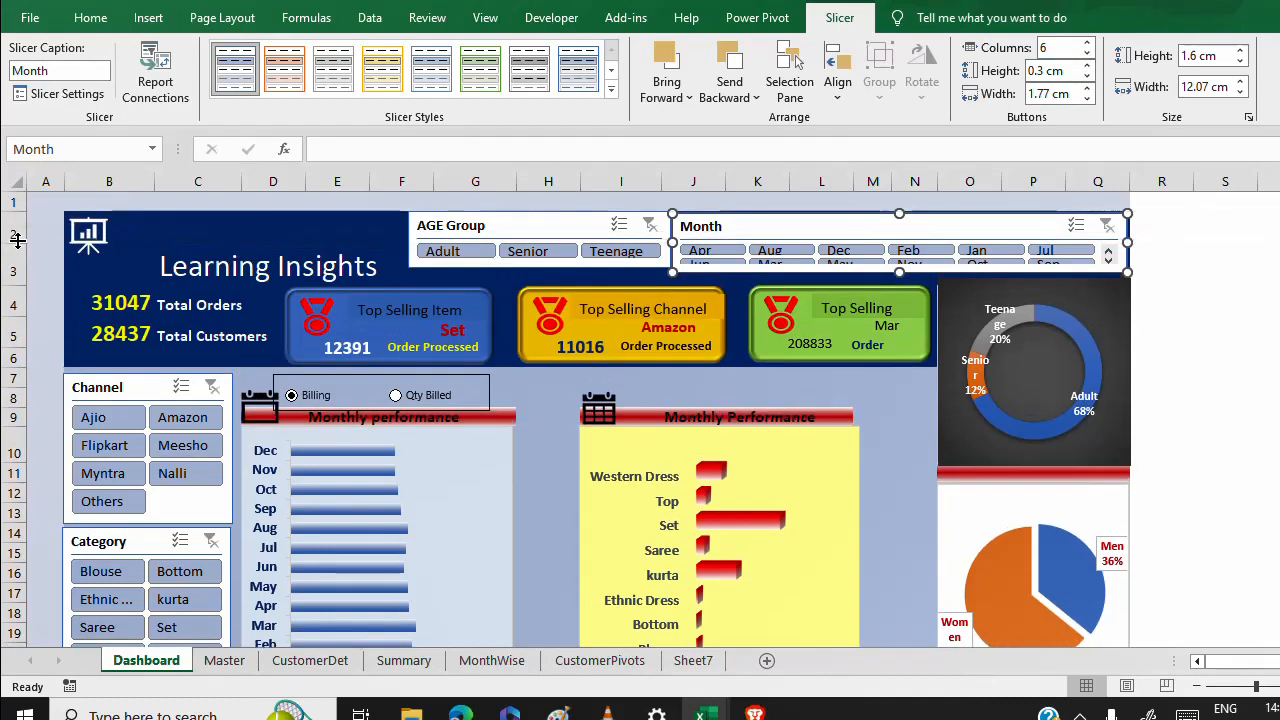
{"action": "left_click_drag", "start_coordinate": [899, 272], "coordinate": [900, 283]}
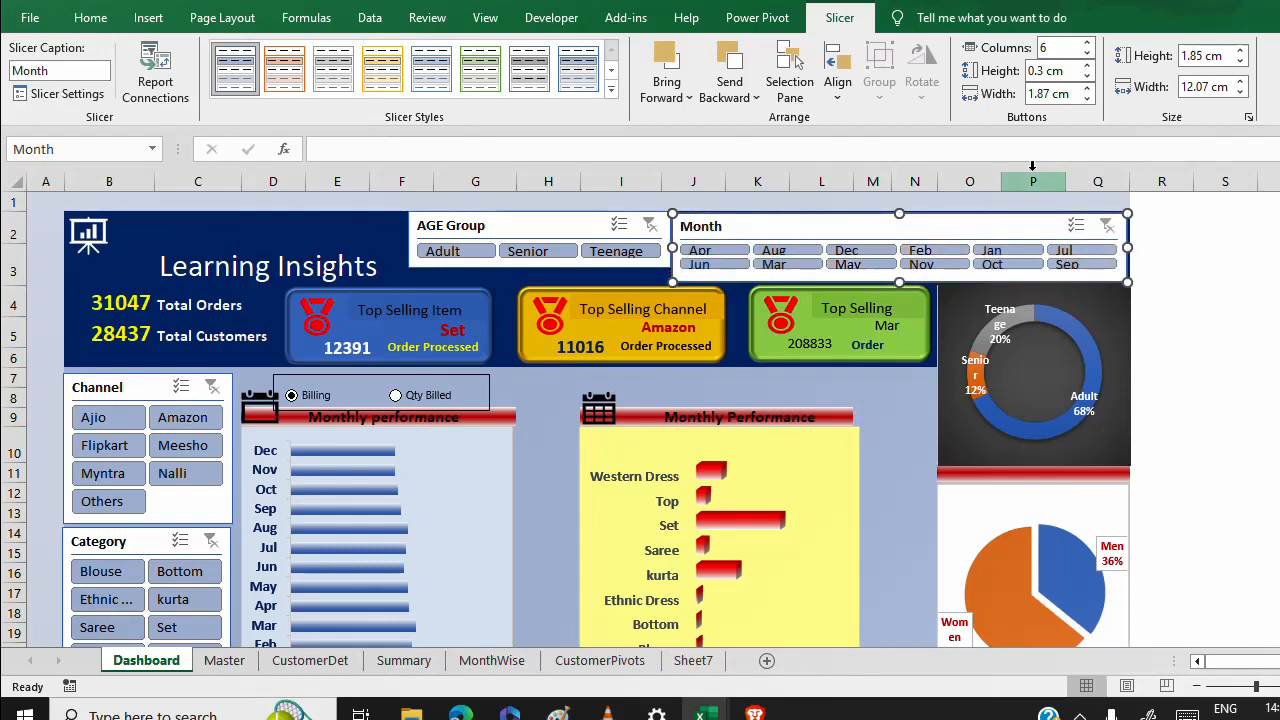
{"action": "left_click", "coordinate": [1087, 65]}
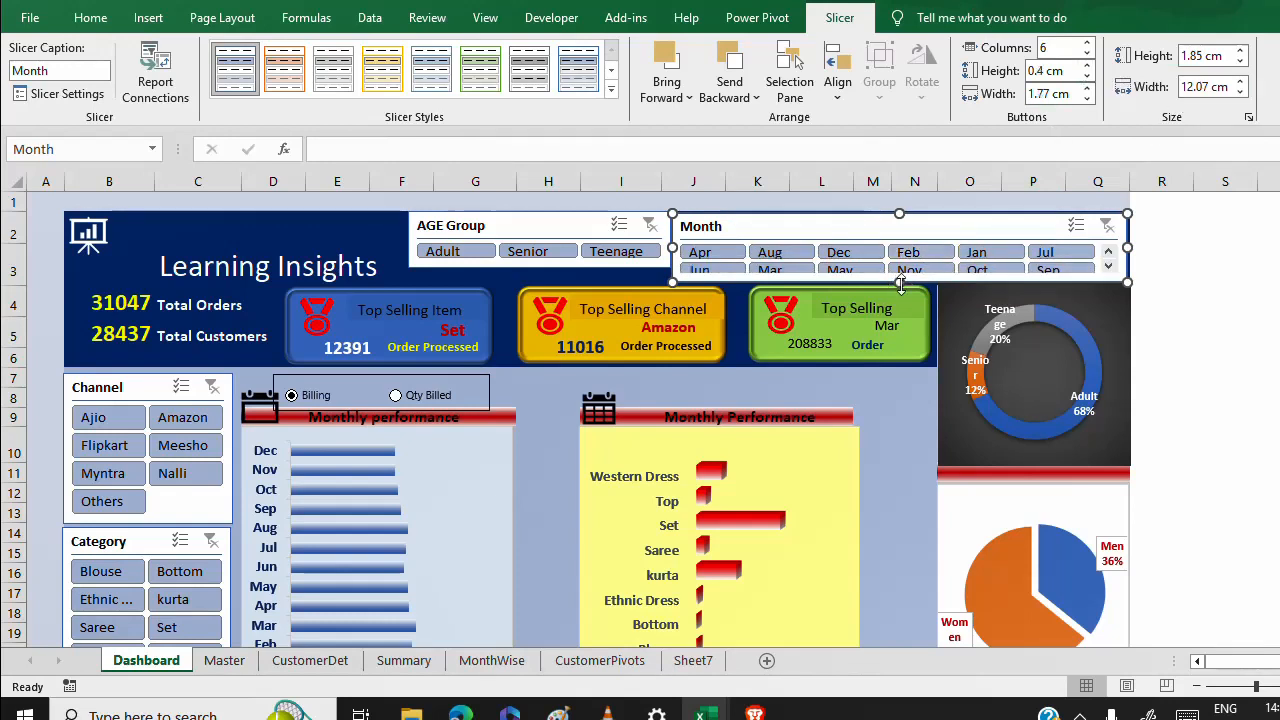
{"action": "left_click", "coordinate": [1241, 62]}
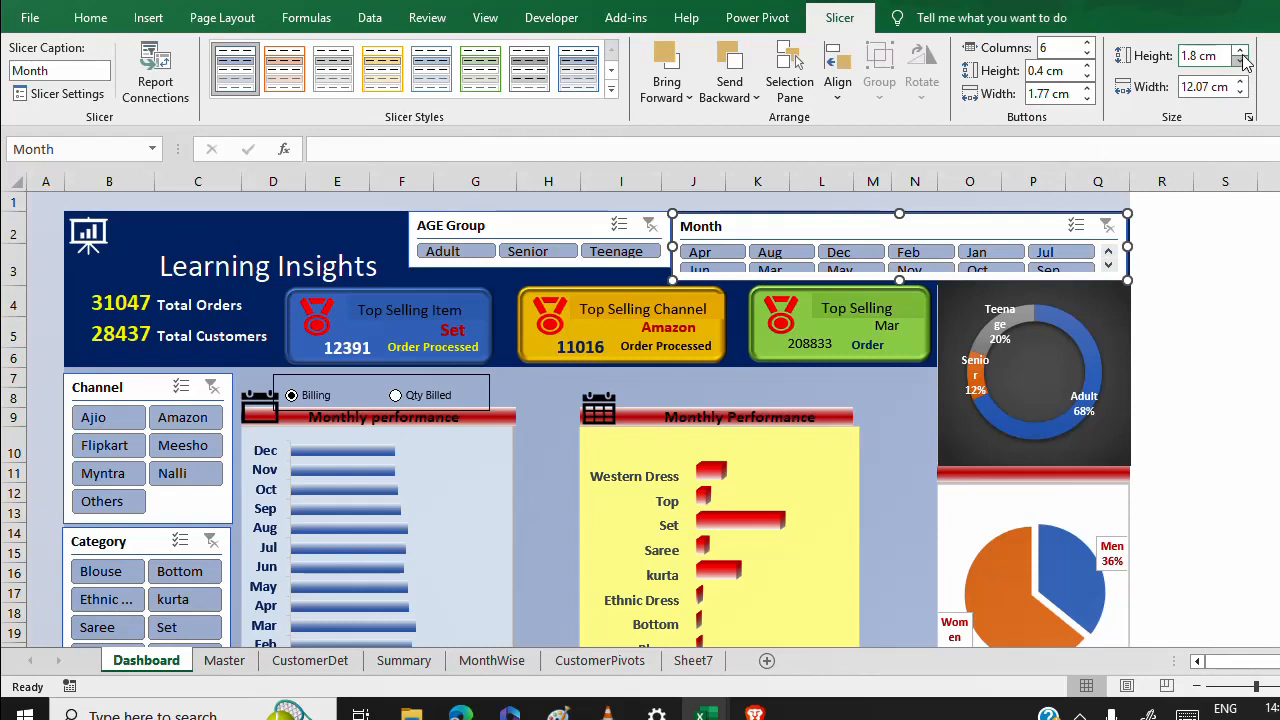
{"action": "left_click", "coordinate": [1241, 53]}
{"action": "left_click", "coordinate": [1241, 53]}
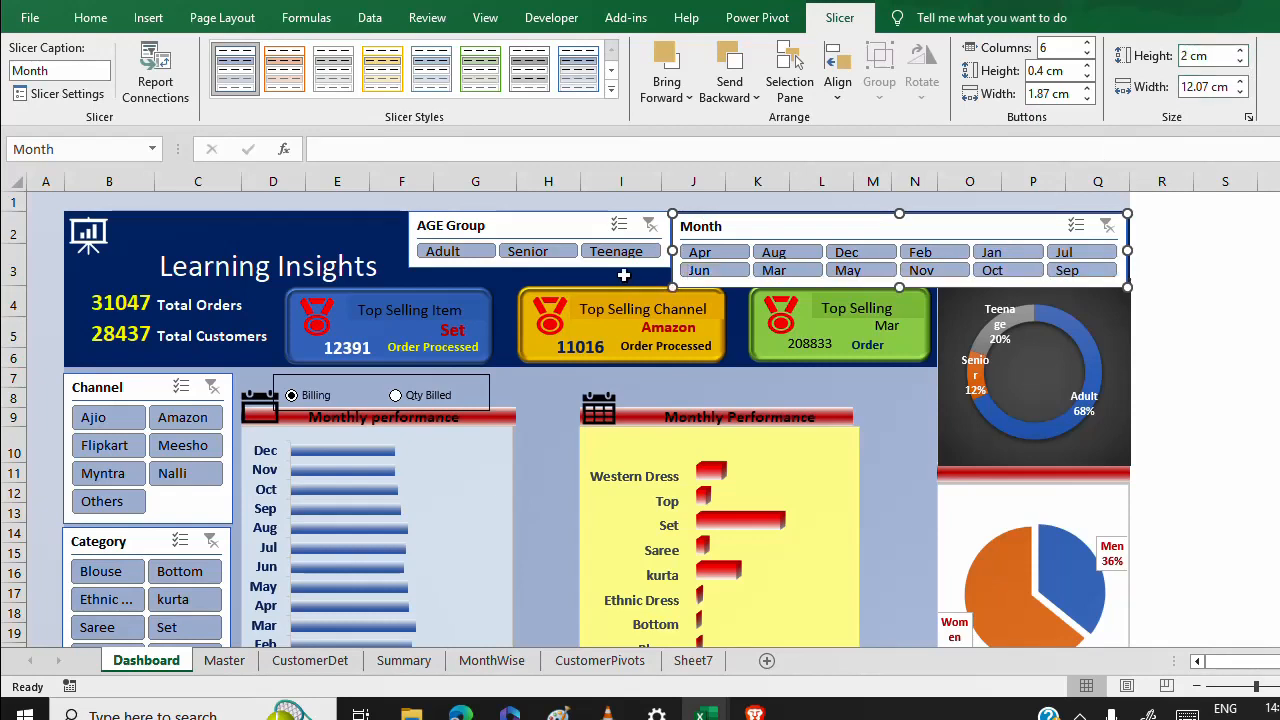
Stretch the AGE Group slicer to about 1.8 cm high, clear its filter, and set its button height to 0.6 cm.
{"action": "left_click", "coordinate": [622, 268]}
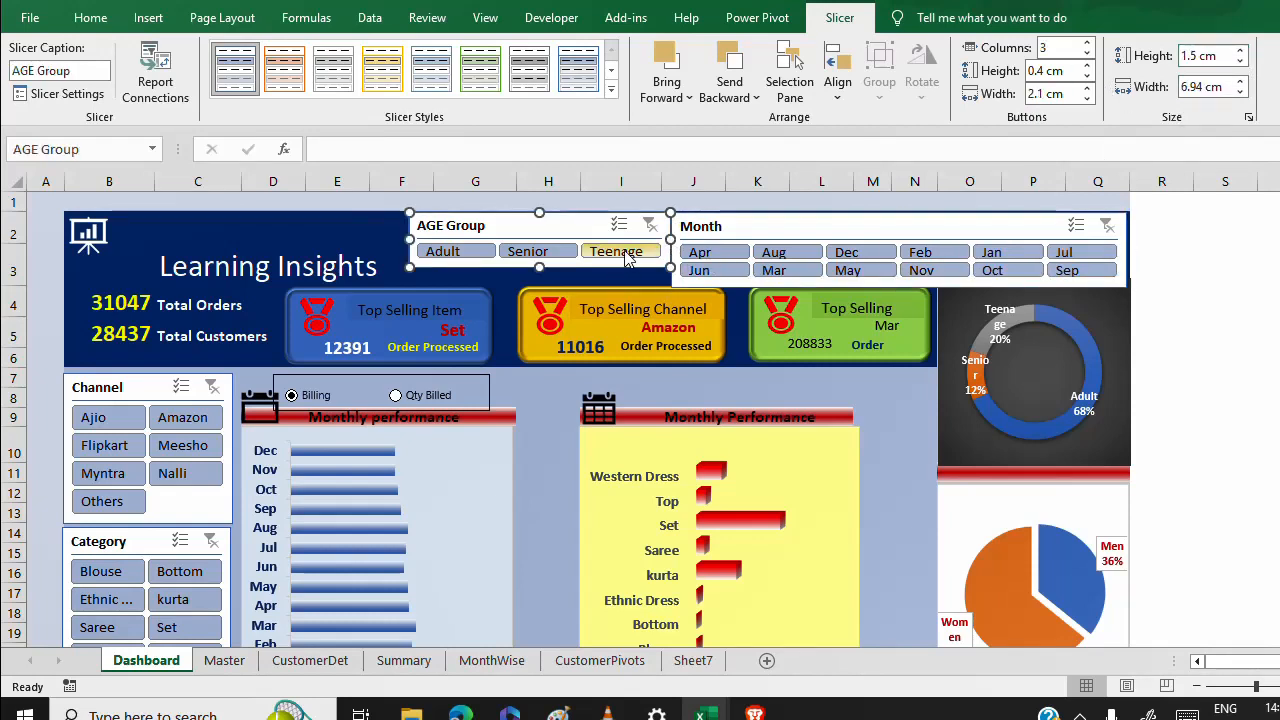
{"action": "left_click_drag", "start_coordinate": [540, 270], "coordinate": [542, 279]}
{"action": "left_click", "coordinate": [525, 251]}
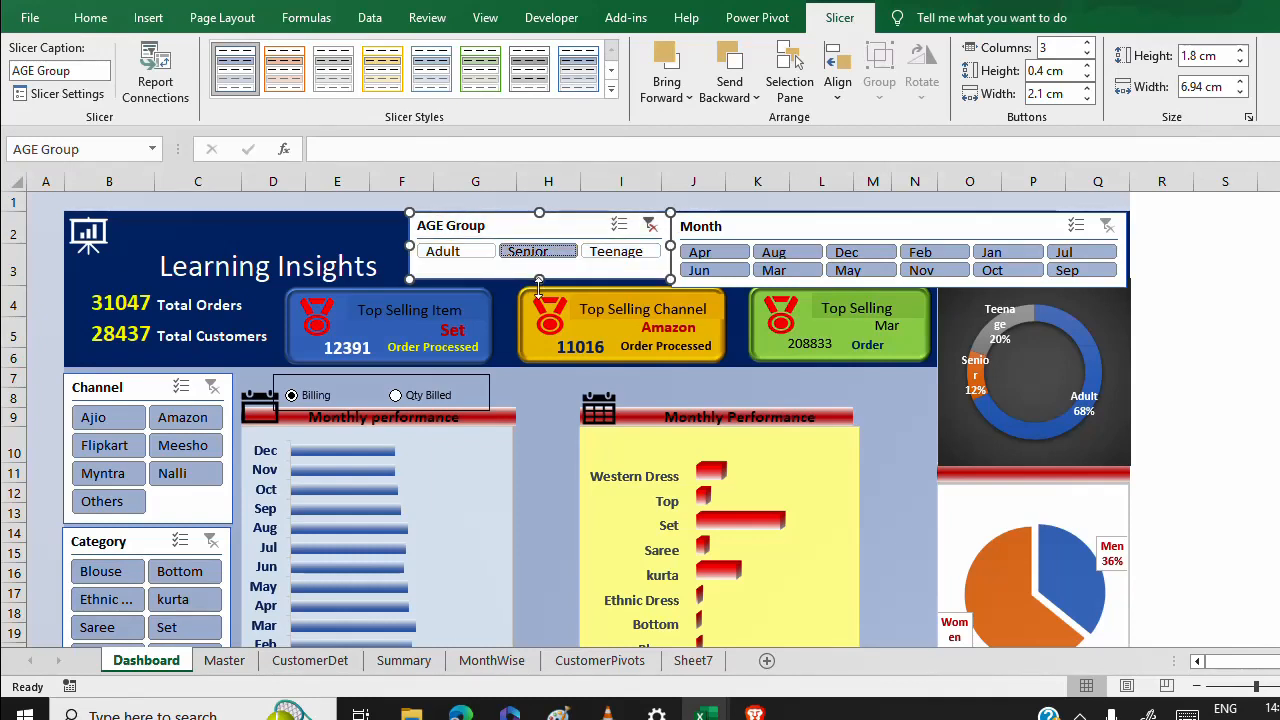
{"action": "left_click", "coordinate": [650, 226]}
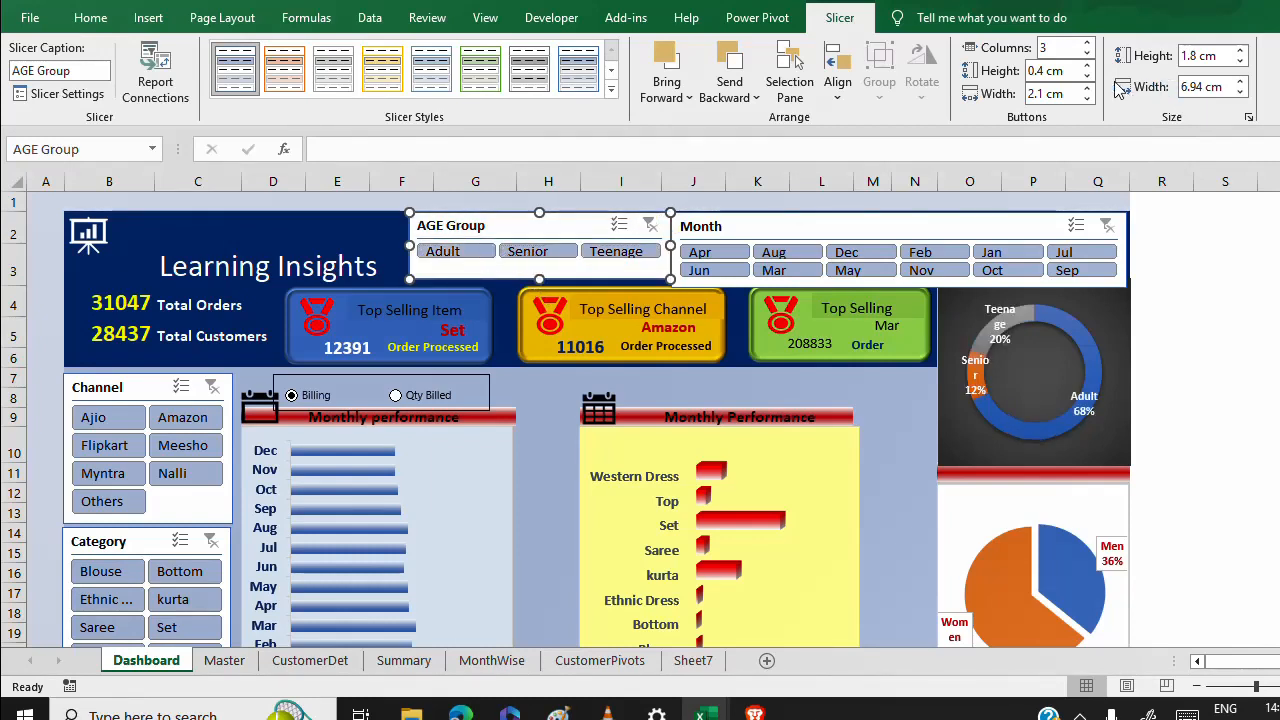
{"action": "left_click", "coordinate": [1087, 65]}
{"action": "left_click", "coordinate": [1087, 65]}
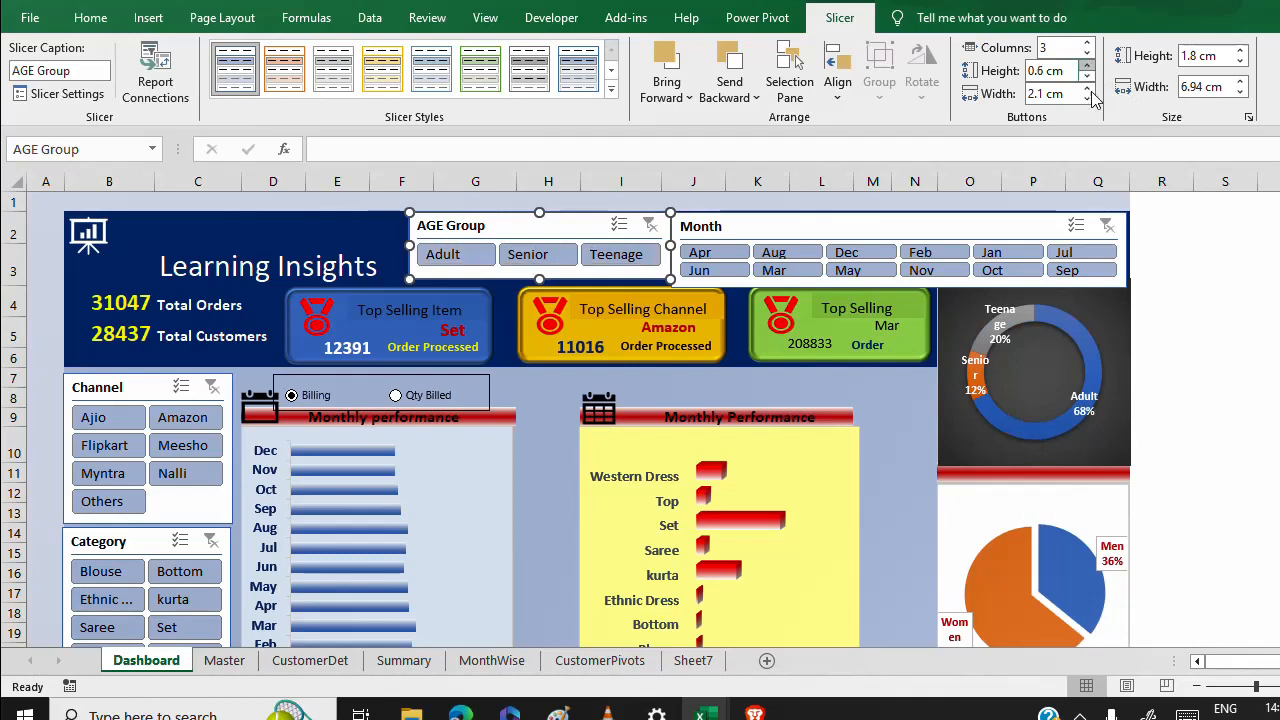
{"action": "left_click", "coordinate": [1142, 357]}
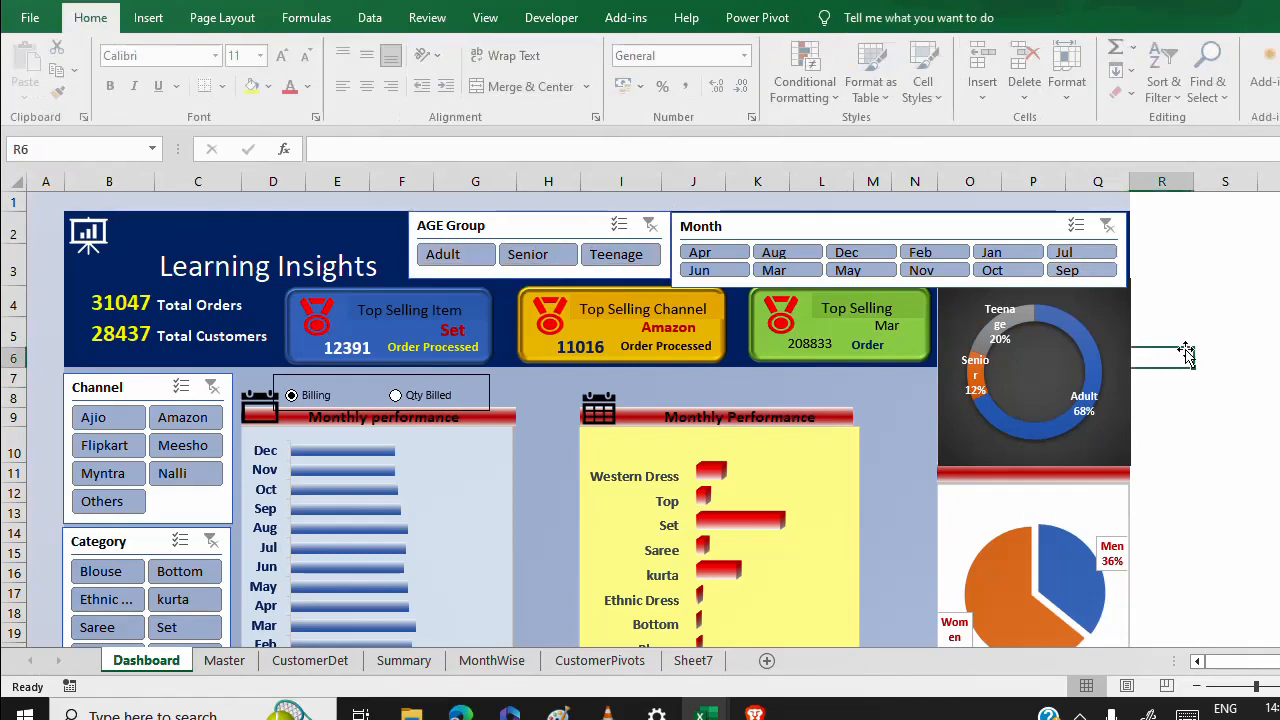
Shift the order number and fit the Order Processed text box on one line in the green Top Selling card.
{"action": "left_click", "coordinate": [972, 288]}
{"action": "left_click", "coordinate": [906, 374]}
{"action": "left_click", "coordinate": [917, 358]}
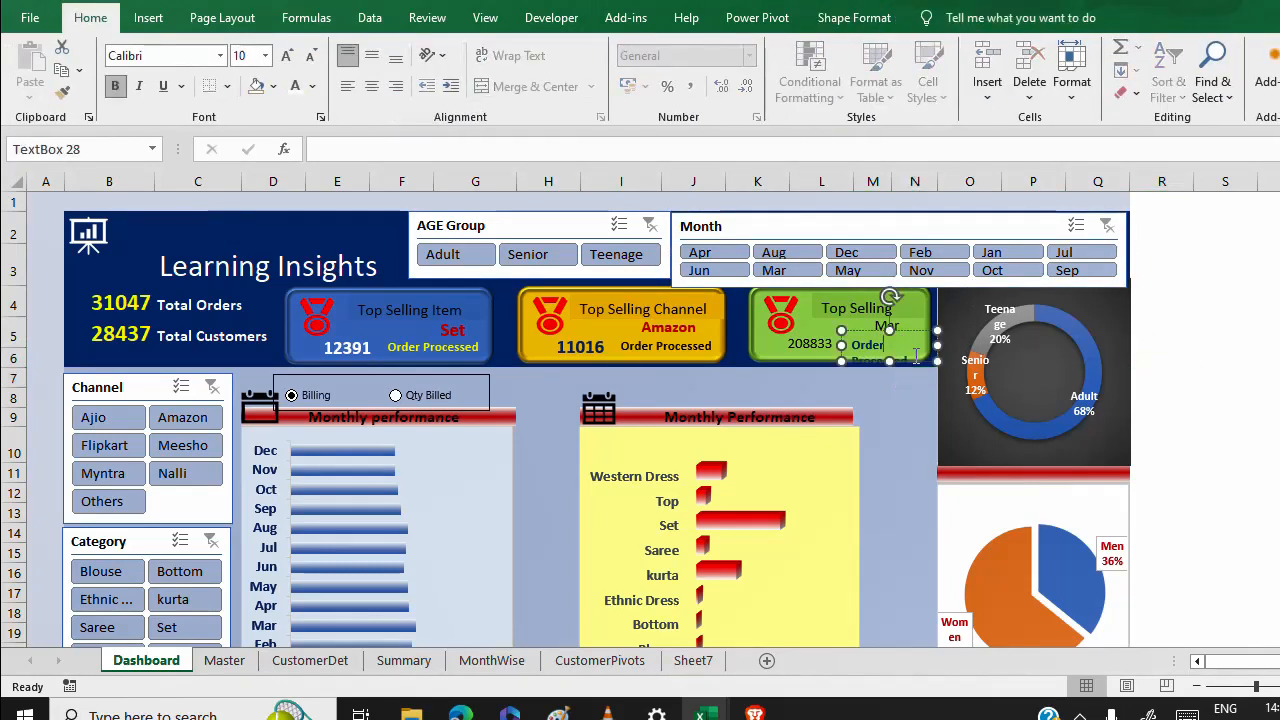
{"action": "left_click", "coordinate": [895, 412]}
{"action": "left_click", "coordinate": [882, 344]}
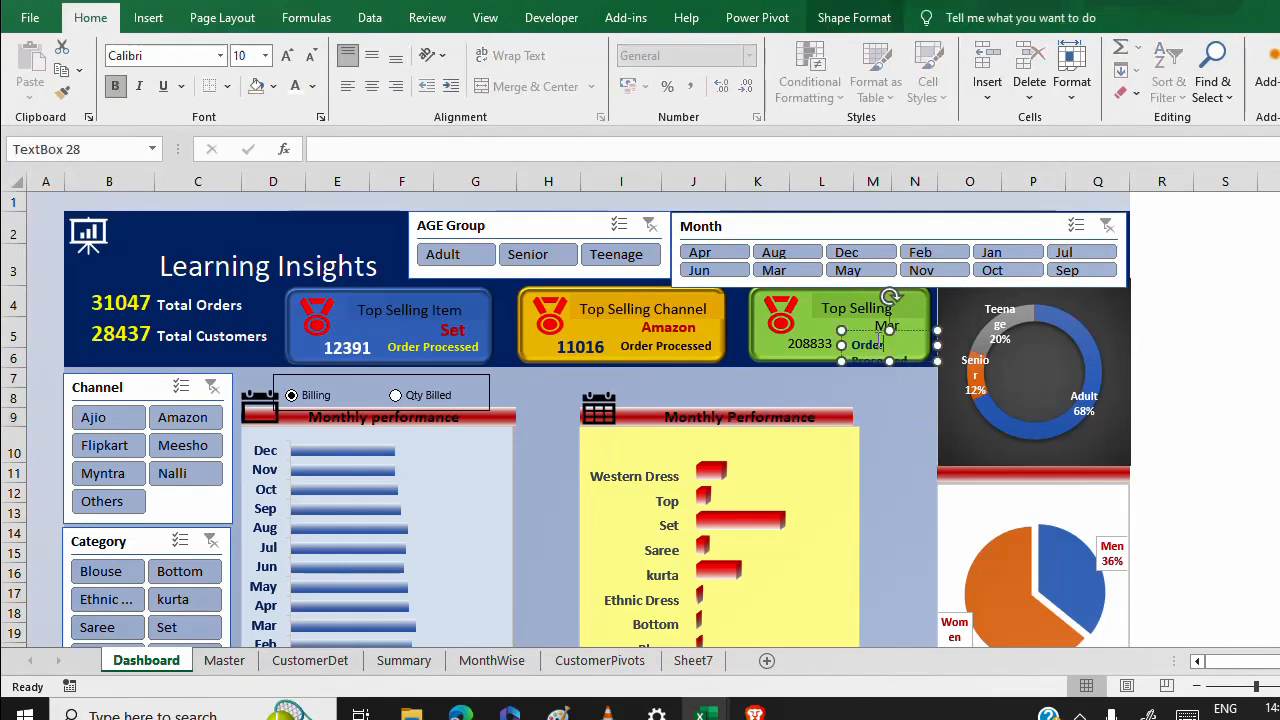
{"action": "left_click", "coordinate": [815, 345]}
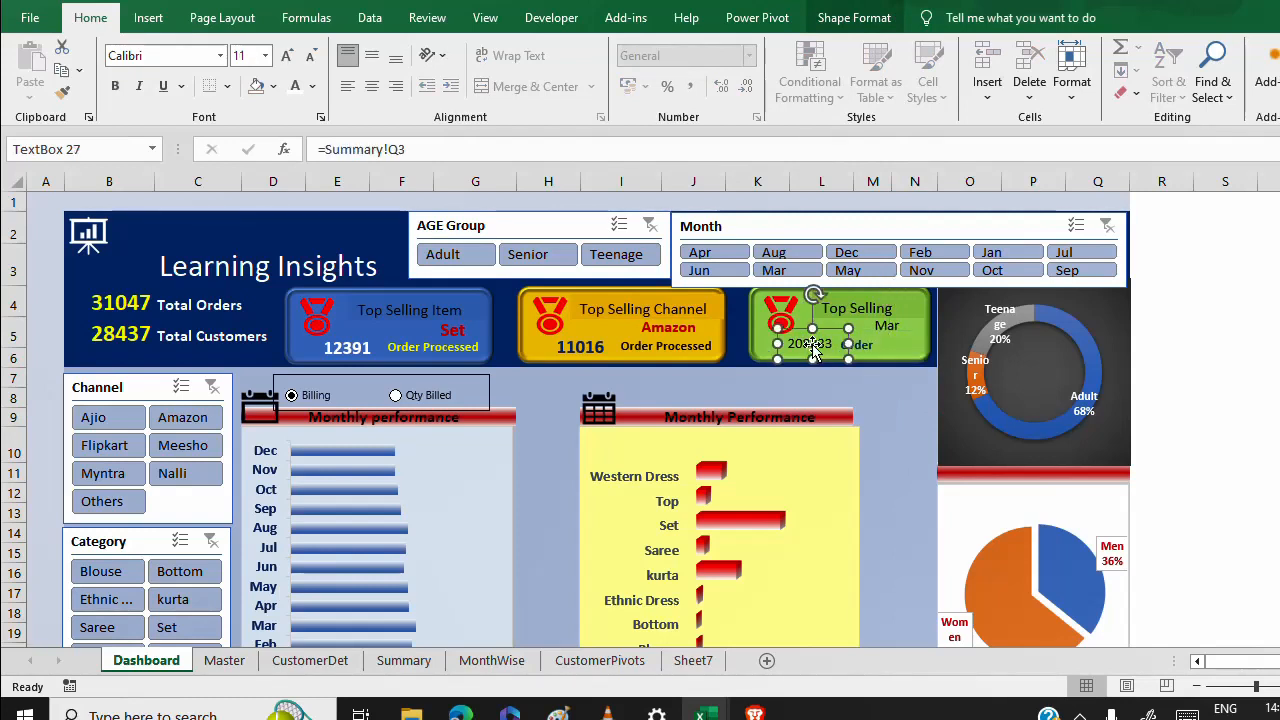
{"action": "mouse_move", "coordinate": [813, 346]}
{"action": "left_mouse_down"}
{"action": "mouse_move", "coordinate": [787, 346]}
{"action": "mouse_move", "coordinate": [813, 345]}
{"action": "left_mouse_up"}
{"action": "left_click", "coordinate": [871, 345]}
{"action": "left_click", "coordinate": [880, 407]}
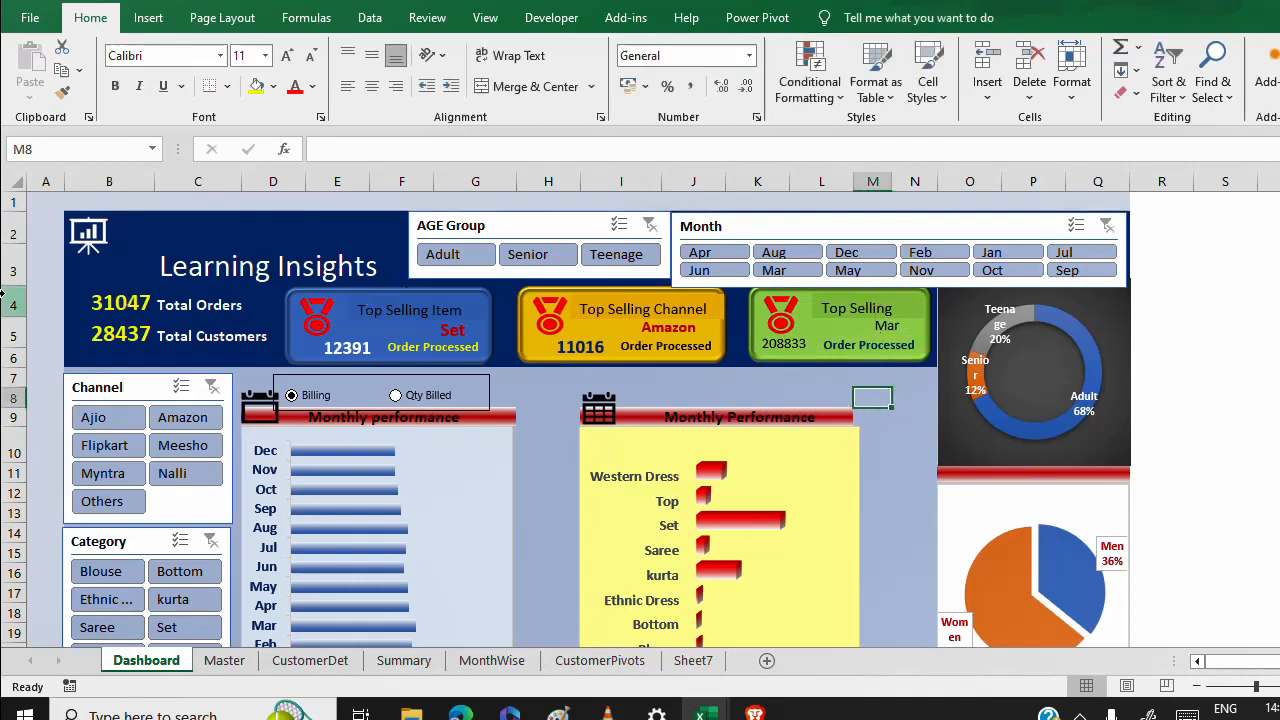
Enlarge the header rows above the cards, stretch the AGE Group slicer slightly, and align it with the Month slicer.
{"action": "left_click_drag", "start_coordinate": [19, 317], "coordinate": [17, 288]}
{"action": "left_click", "coordinate": [470, 280]}
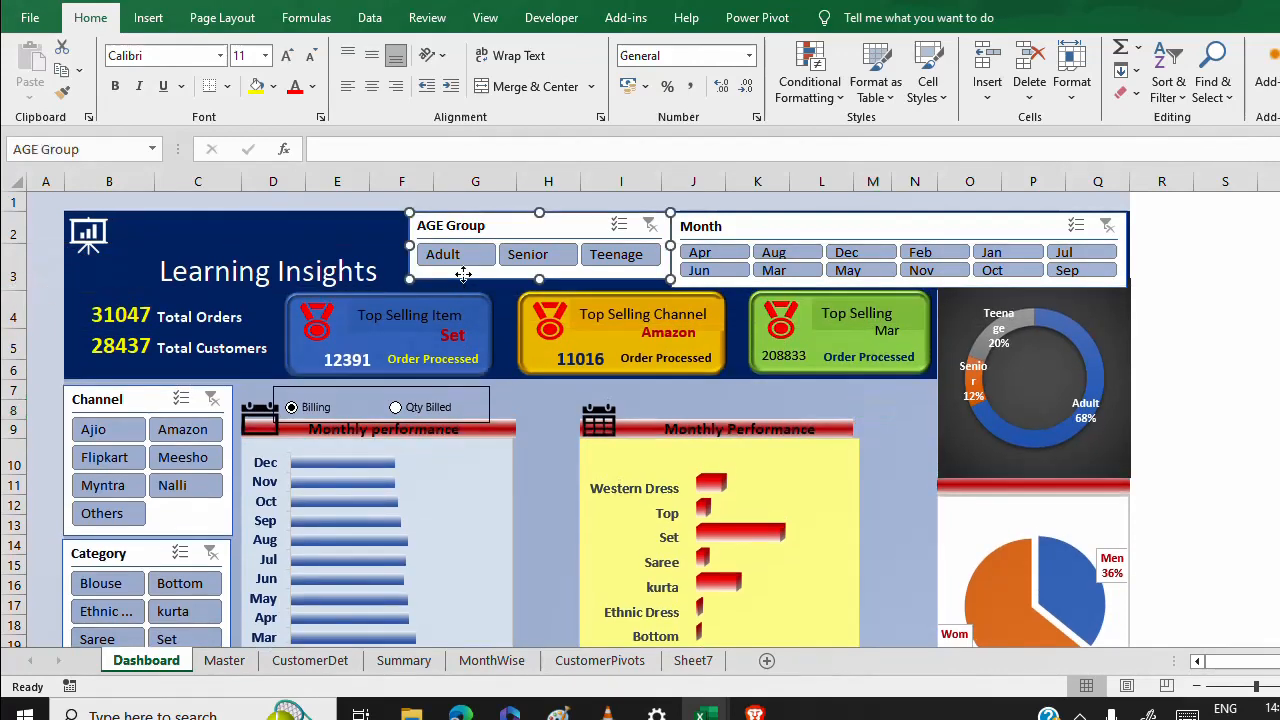
{"action": "left_click_drag", "start_coordinate": [539, 279], "coordinate": [537, 283]}
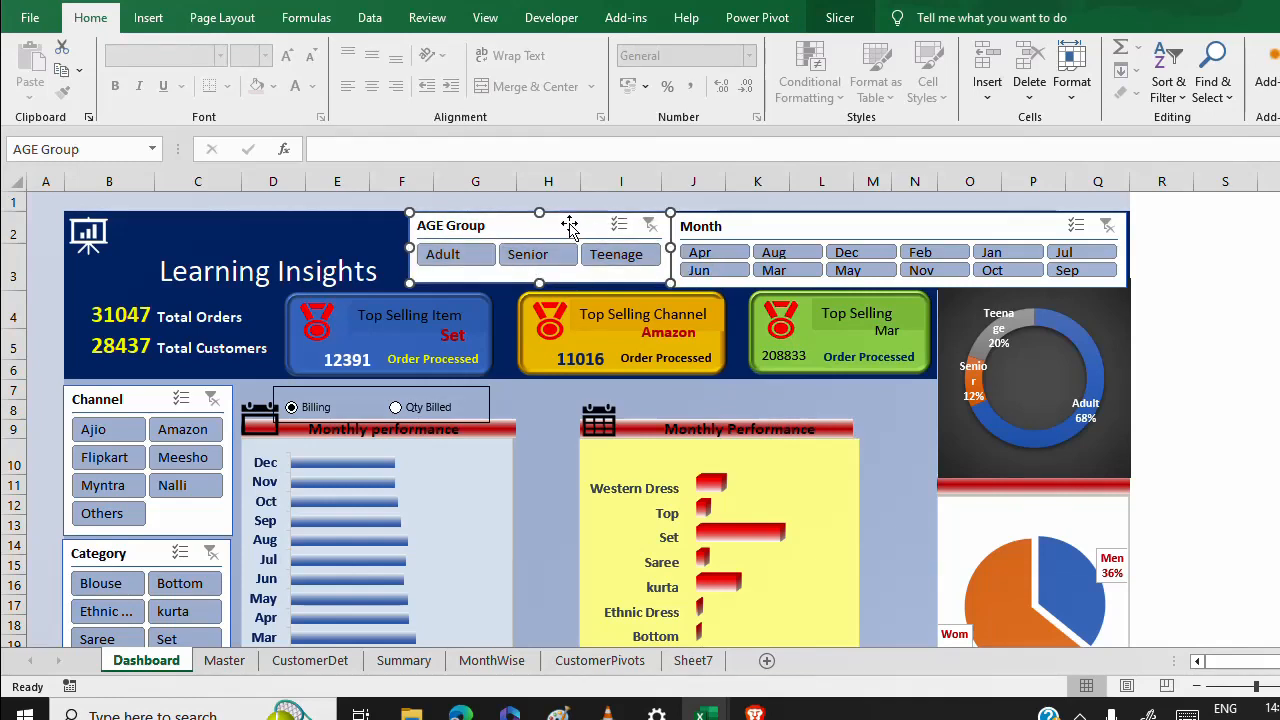
{"action": "left_click_drag", "start_coordinate": [567, 225], "coordinate": [564, 228]}
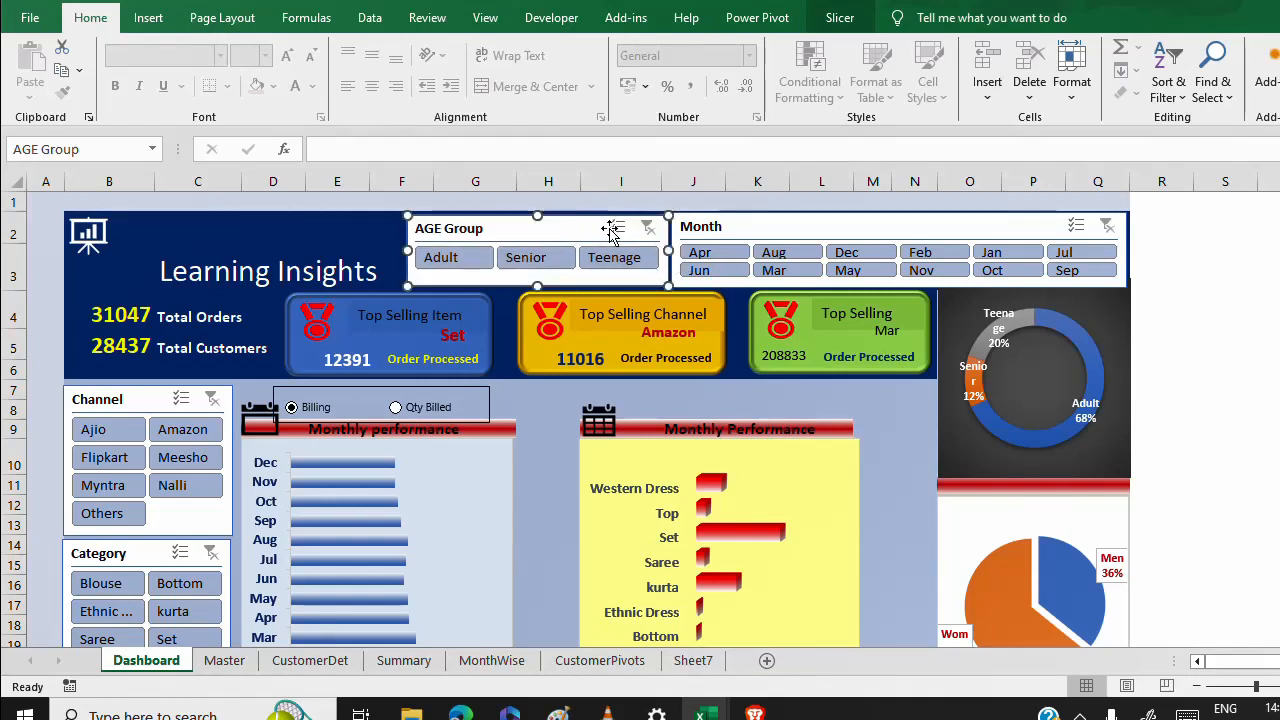
{"action": "left_click_drag", "start_coordinate": [727, 227], "coordinate": [720, 224]}
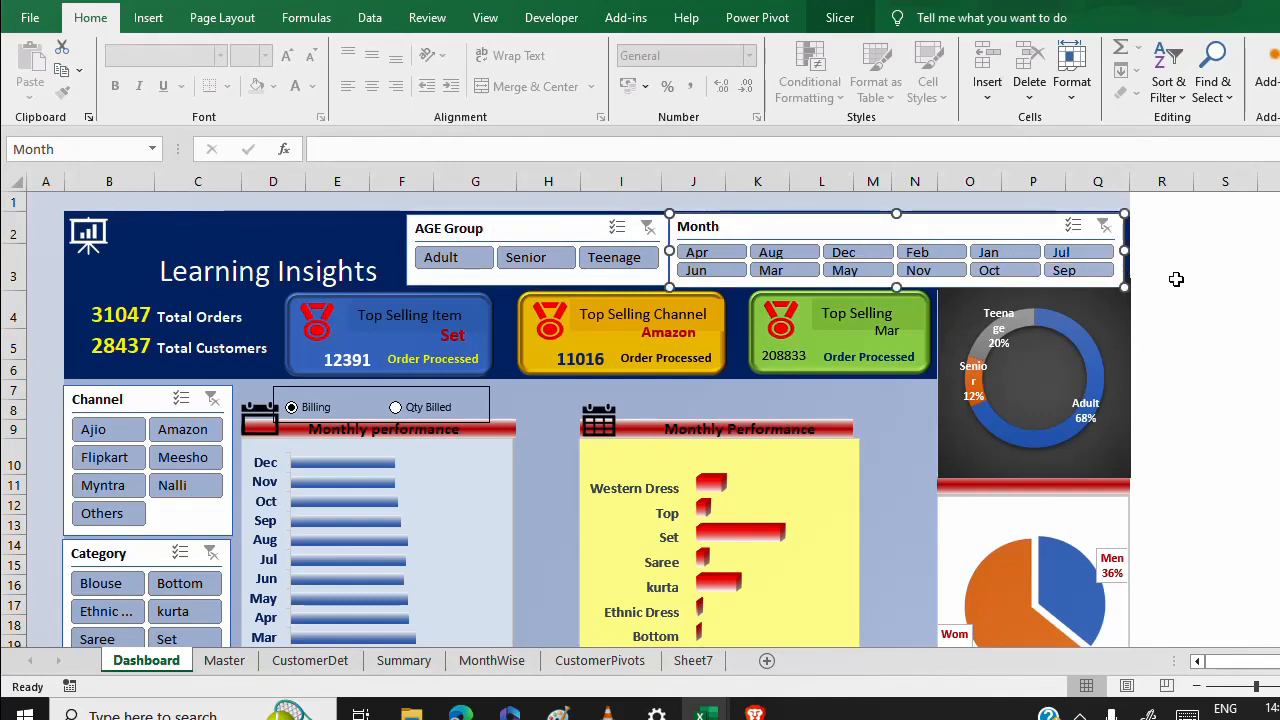
{"action": "left_click", "coordinate": [1176, 279]}
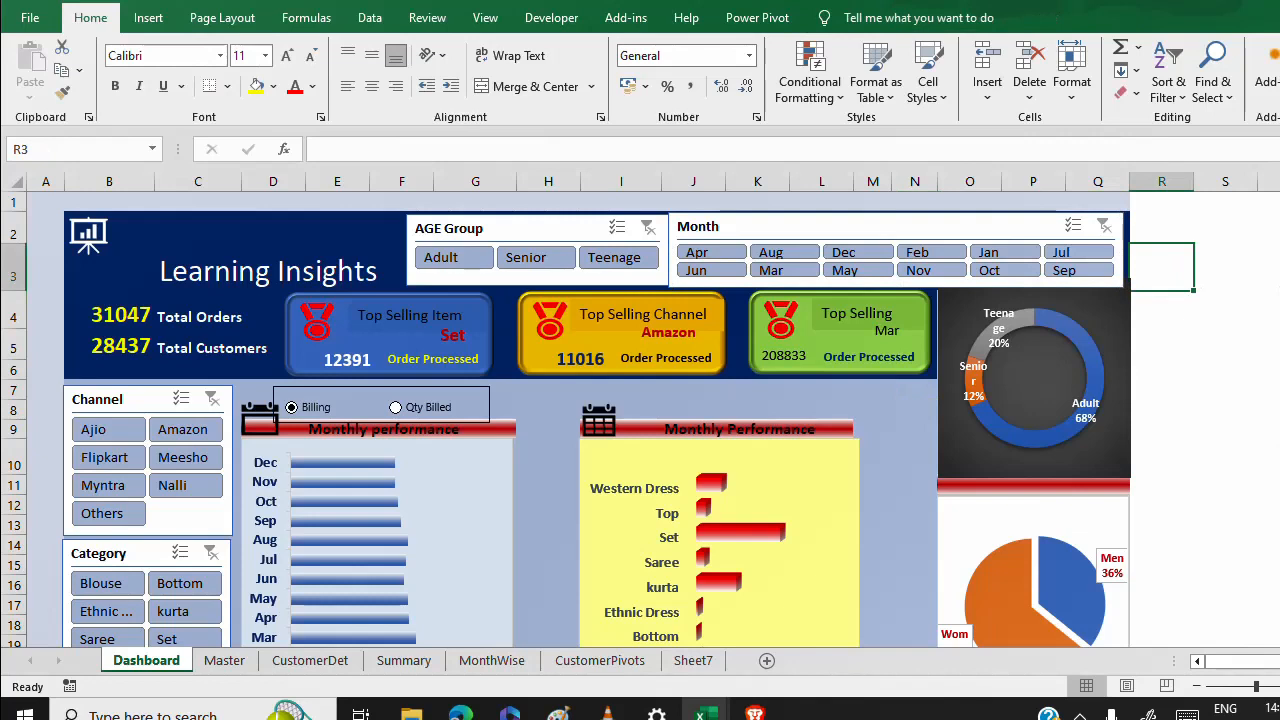
Open the Month slicer's report connections and enlarge the dialog to show the whole PivotTable list.
{"action": "right_click", "coordinate": [764, 231]}
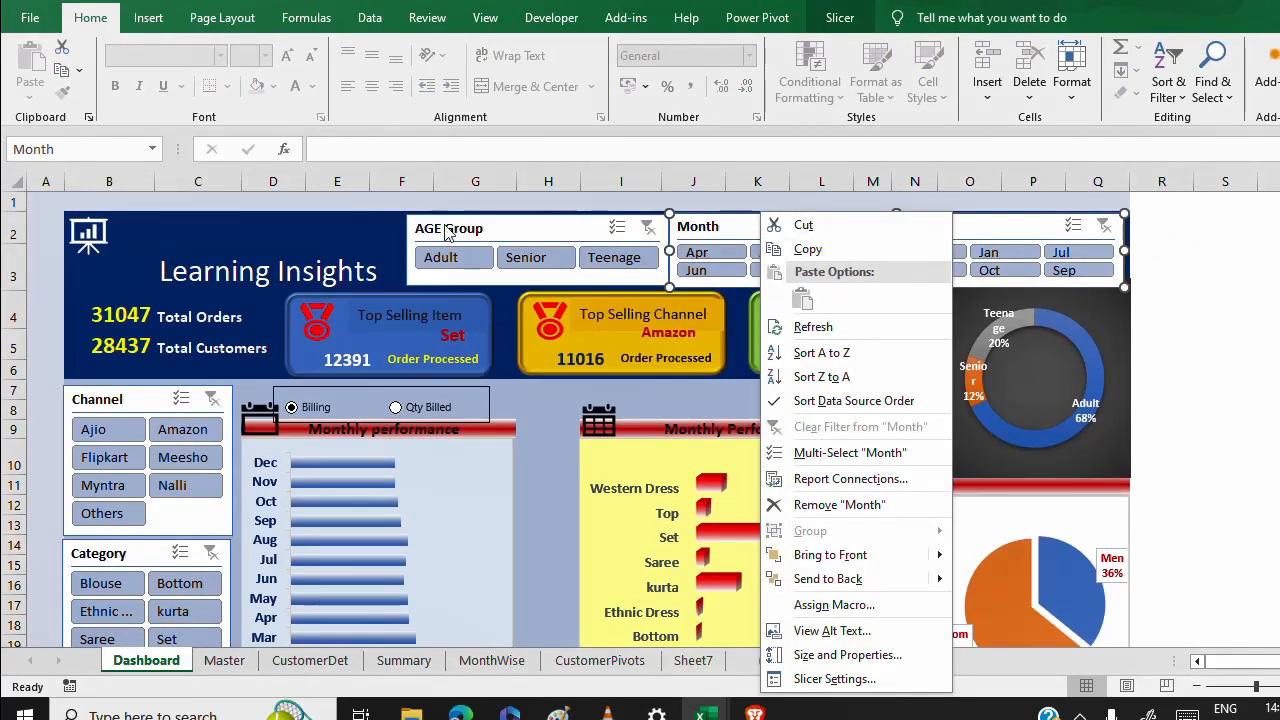
{"action": "right_click", "coordinate": [727, 229]}
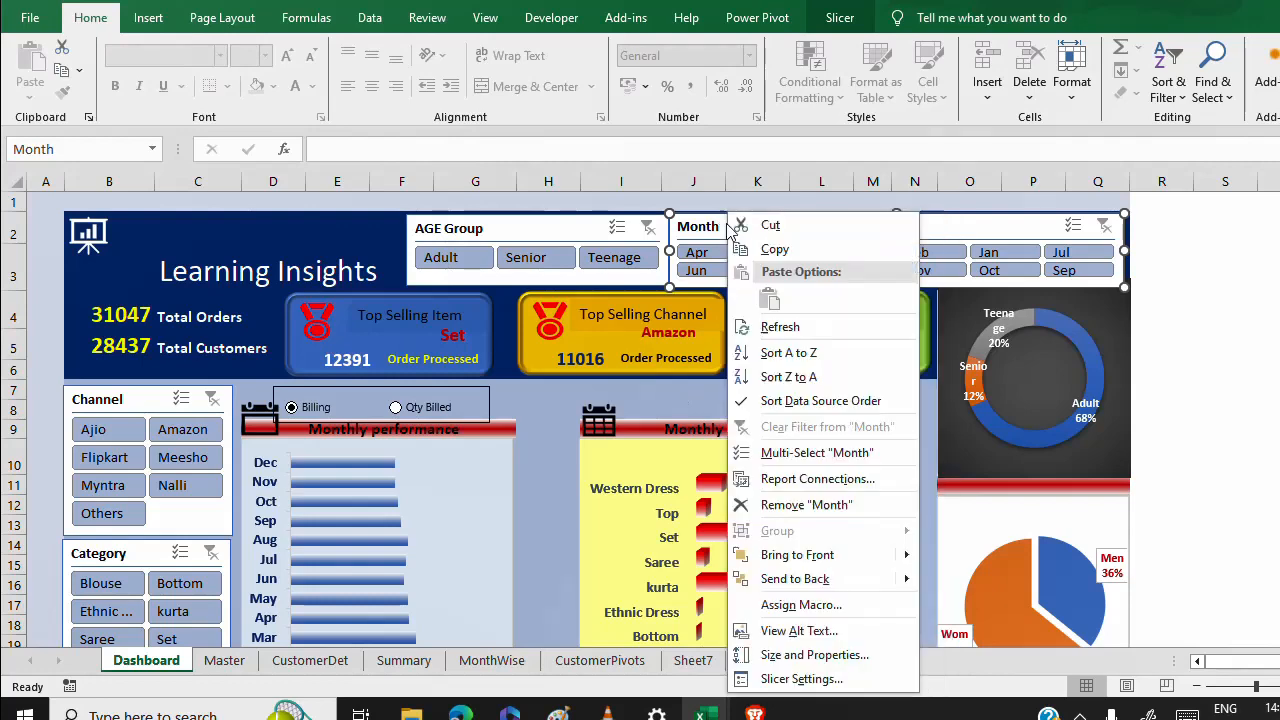
{"action": "left_click", "coordinate": [815, 480]}
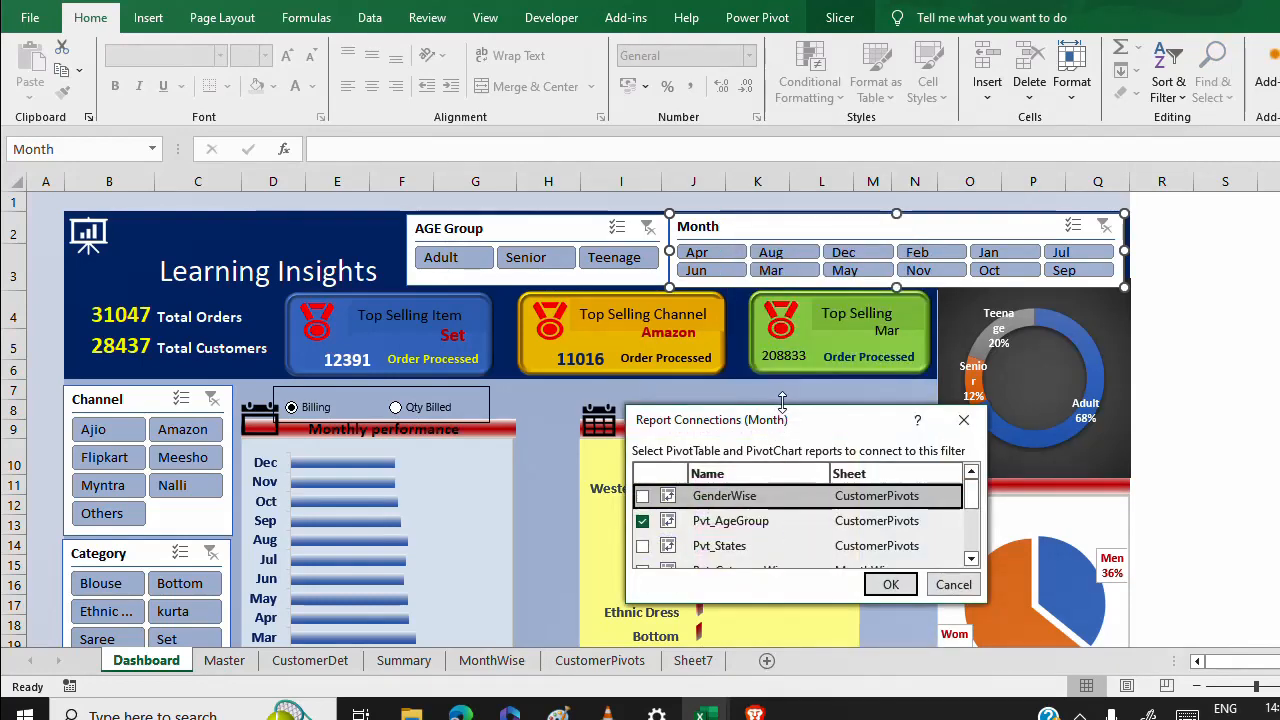
{"action": "left_click_drag", "start_coordinate": [782, 400], "coordinate": [763, 153]}
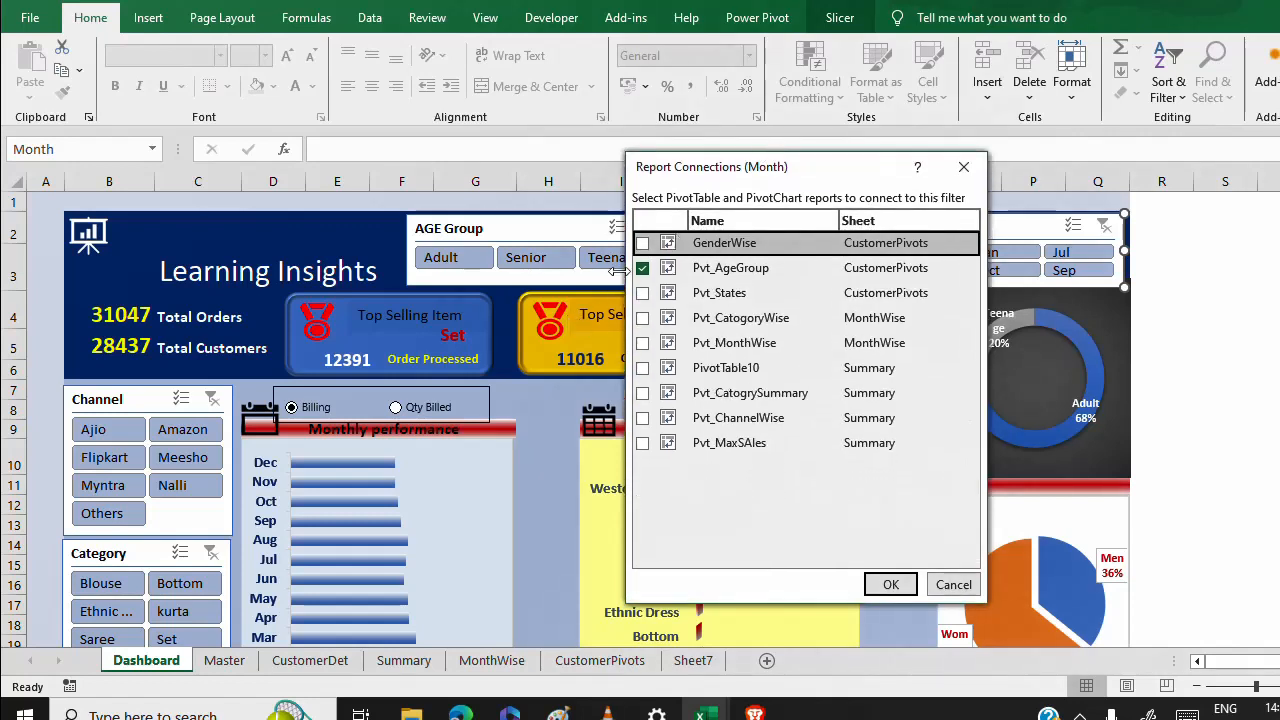
Connect the Month slicer to every listed pivot table except Pvt_States.
{"action": "left_click", "coordinate": [642, 244]}
{"action": "left_click", "coordinate": [642, 293]}
{"action": "left_click", "coordinate": [642, 318]}
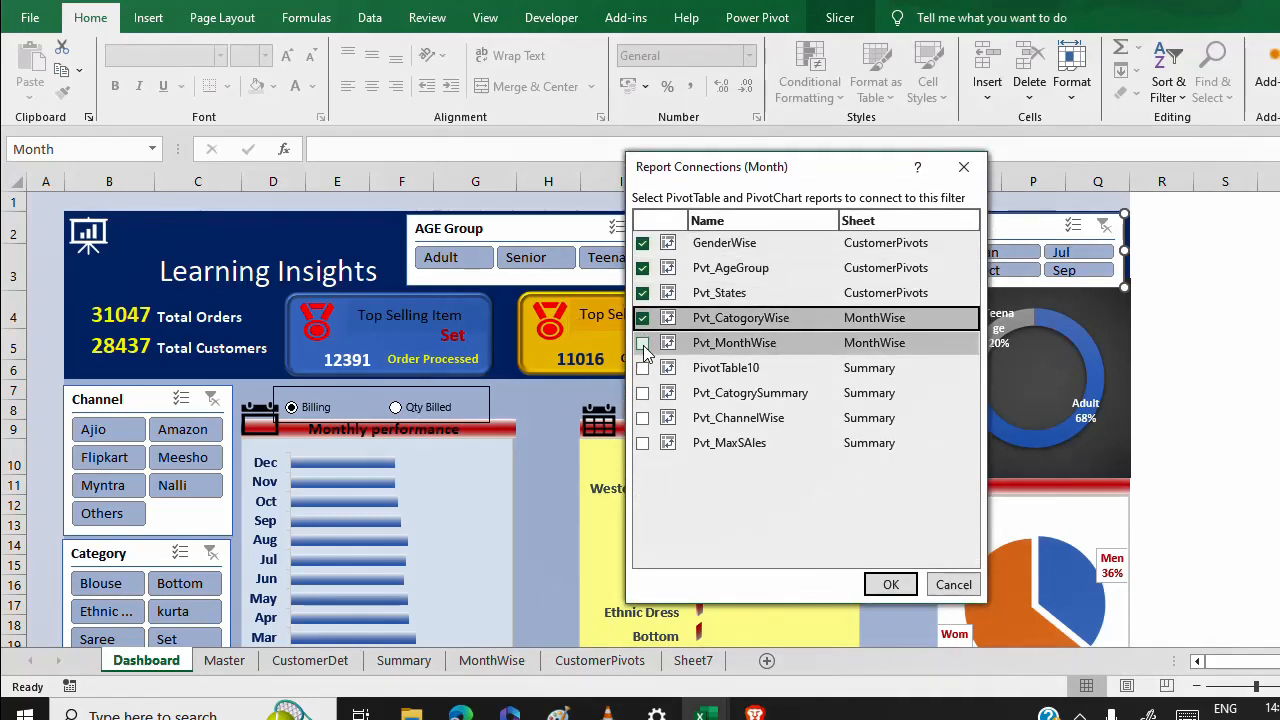
{"action": "left_click", "coordinate": [642, 343]}
{"action": "left_click", "coordinate": [642, 368]}
{"action": "left_click", "coordinate": [642, 393]}
{"action": "left_click", "coordinate": [642, 418]}
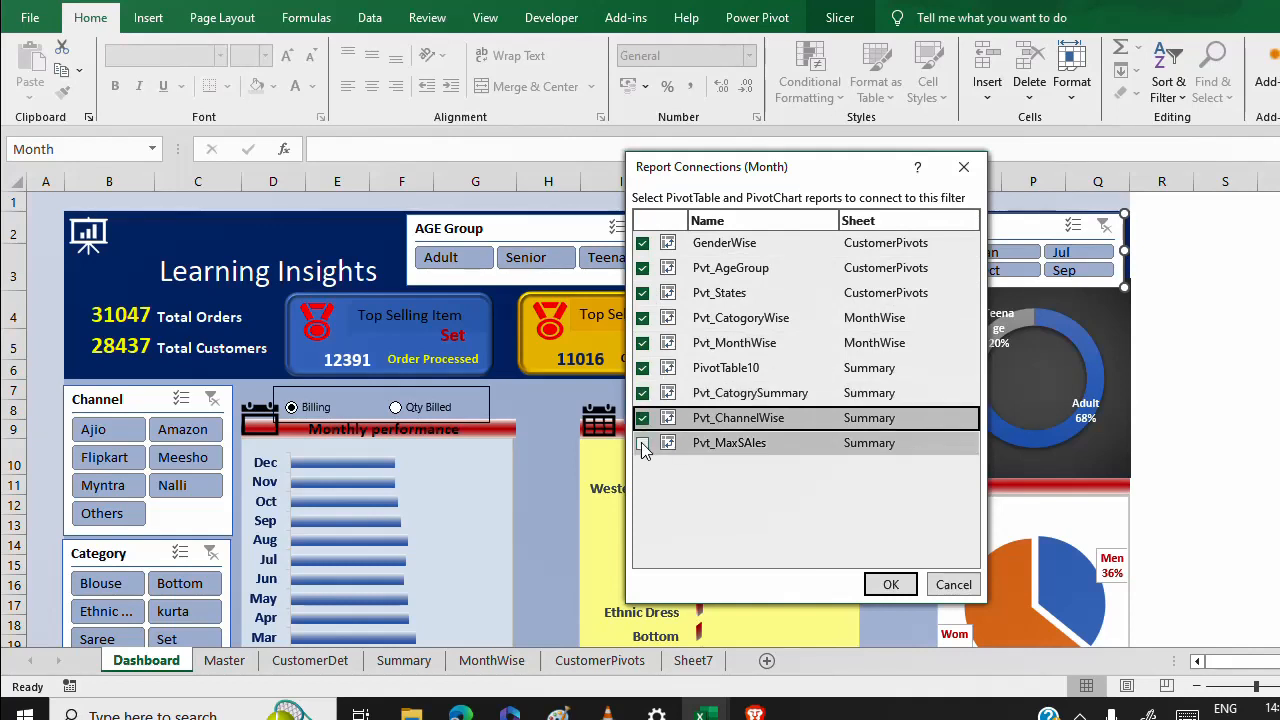
{"action": "left_click", "coordinate": [642, 443]}
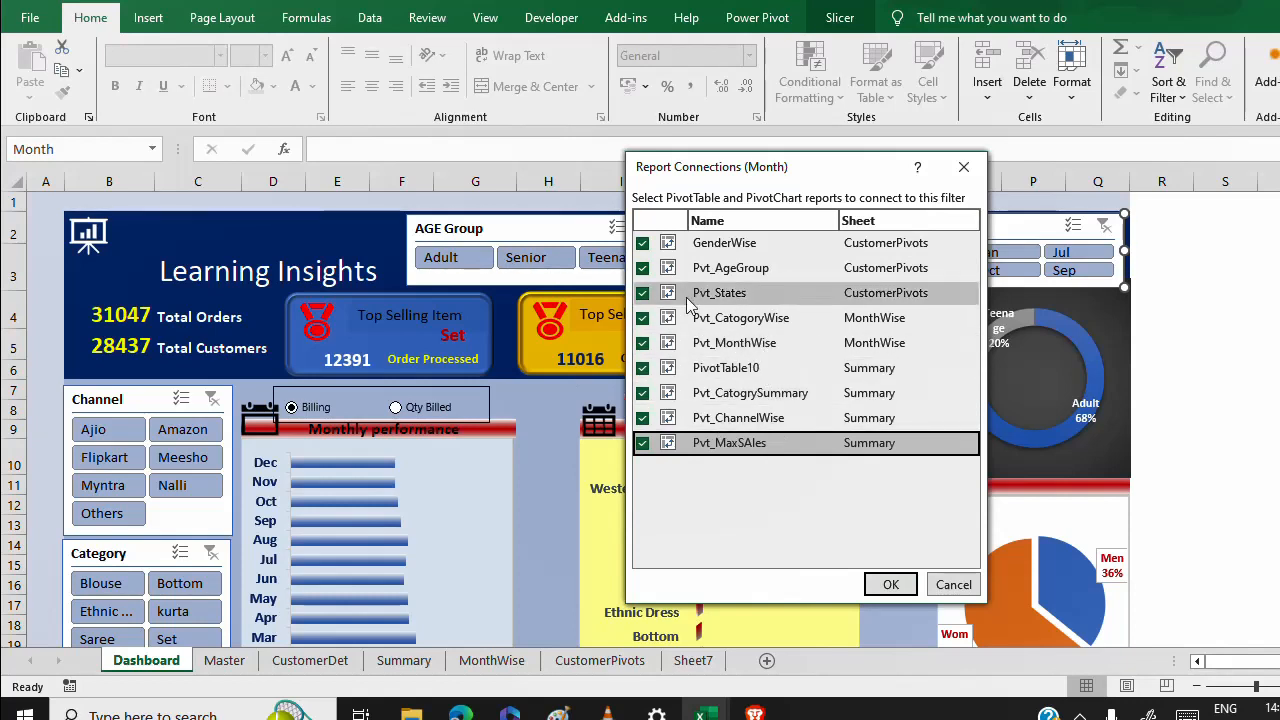
{"action": "left_click", "coordinate": [643, 294]}
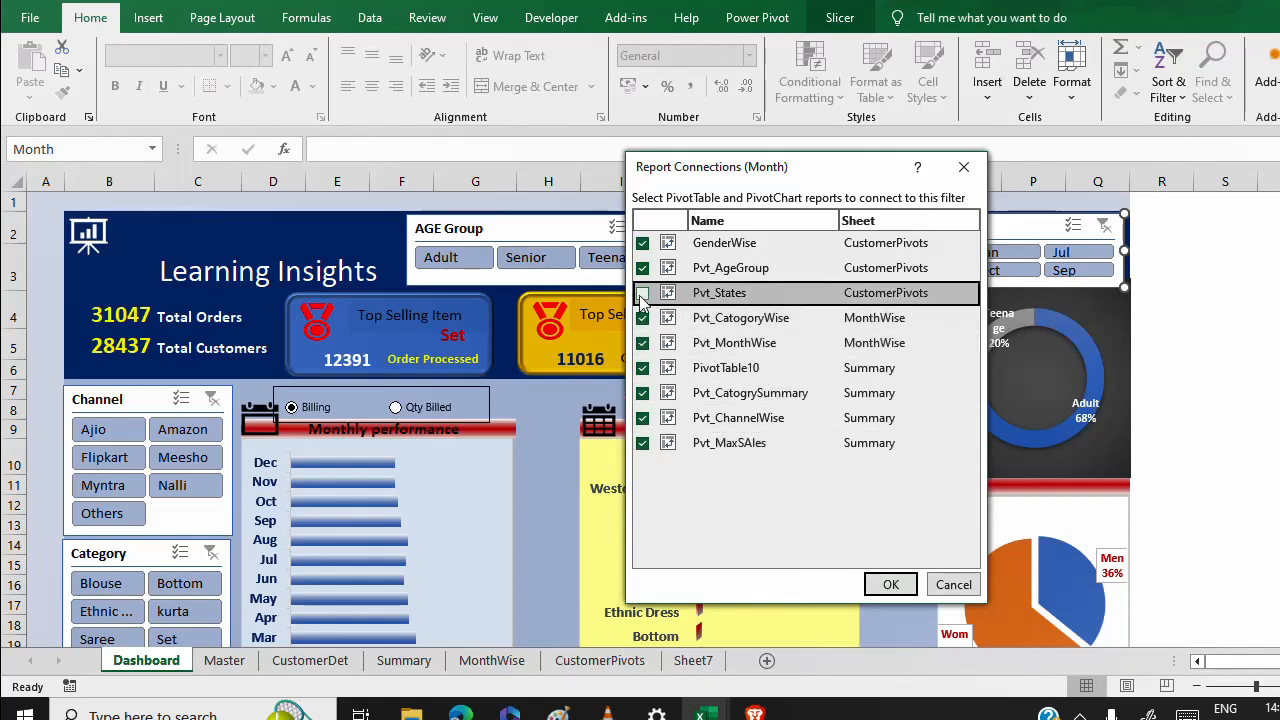
{"action": "left_click", "coordinate": [890, 584]}
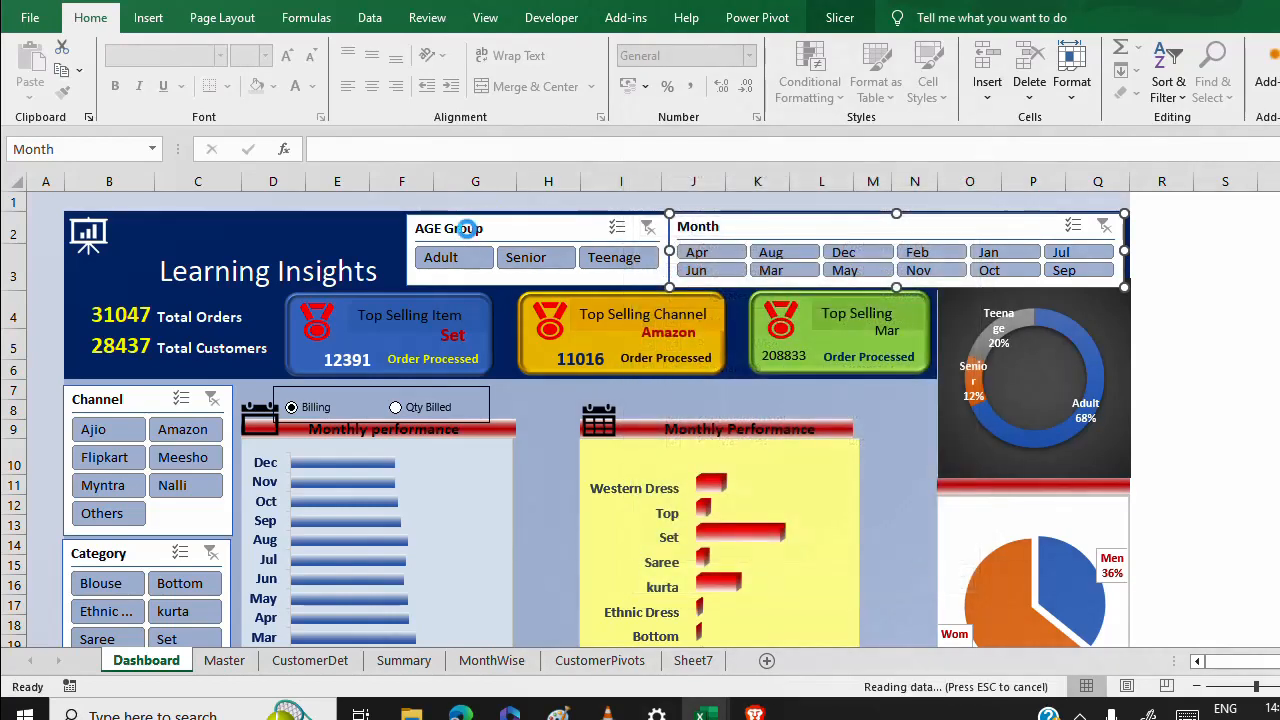
Connect the AGE Group slicer to all listed pivot tables across the CustomerPivots, MonthWise and Summary sheets.
{"action": "left_click", "coordinate": [513, 228]}
{"action": "right_click", "coordinate": [470, 214]}
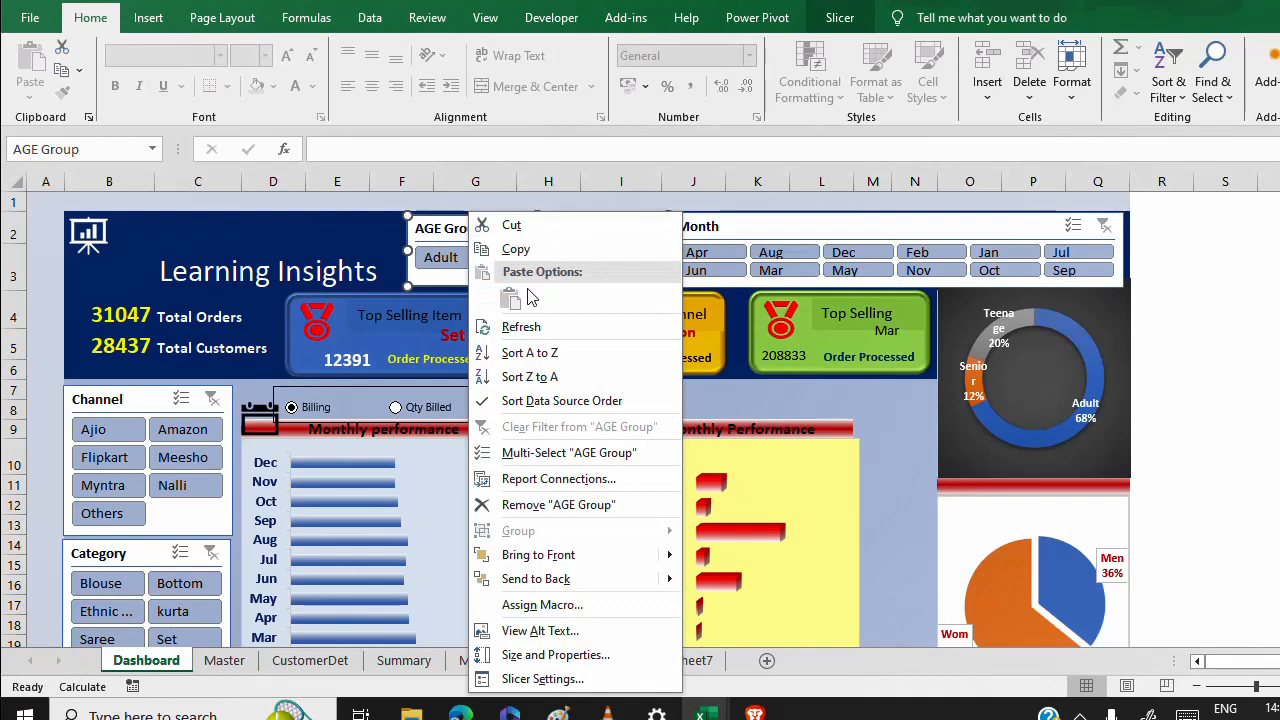
{"action": "left_click", "coordinate": [585, 479]}
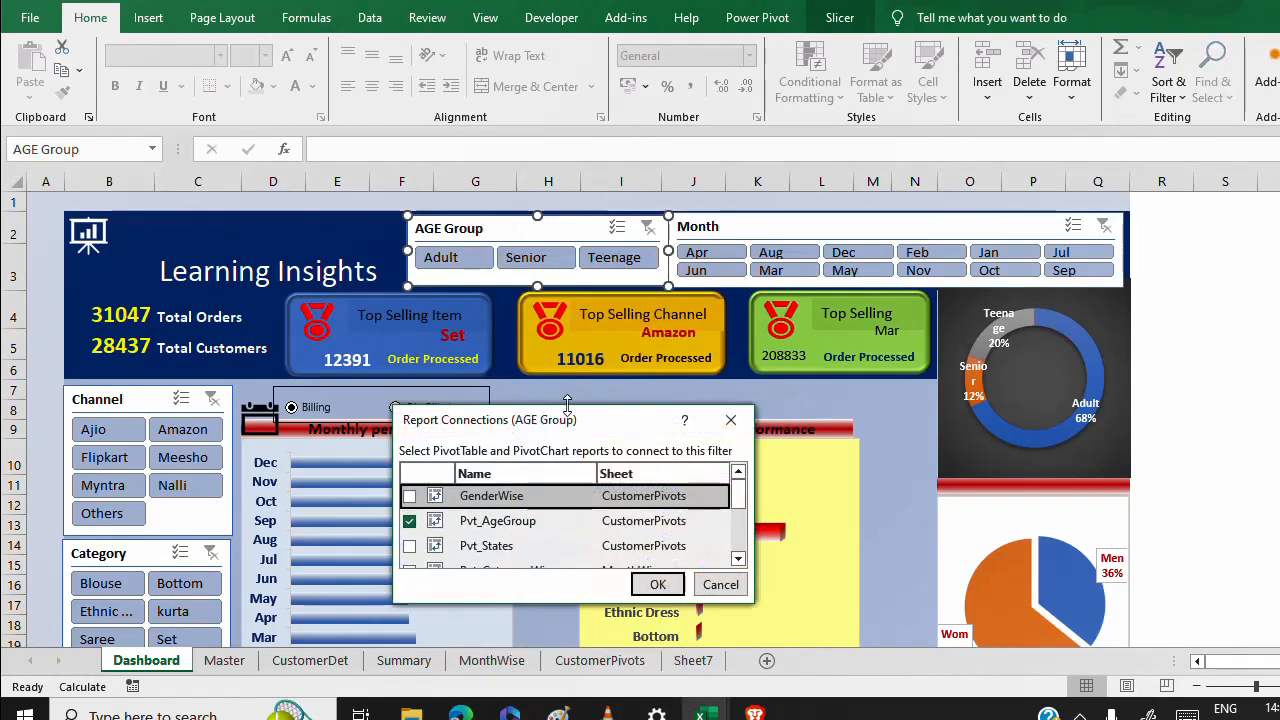
{"action": "left_click_drag", "start_coordinate": [567, 403], "coordinate": [567, 162]}
{"action": "left_click", "coordinate": [409, 252]}
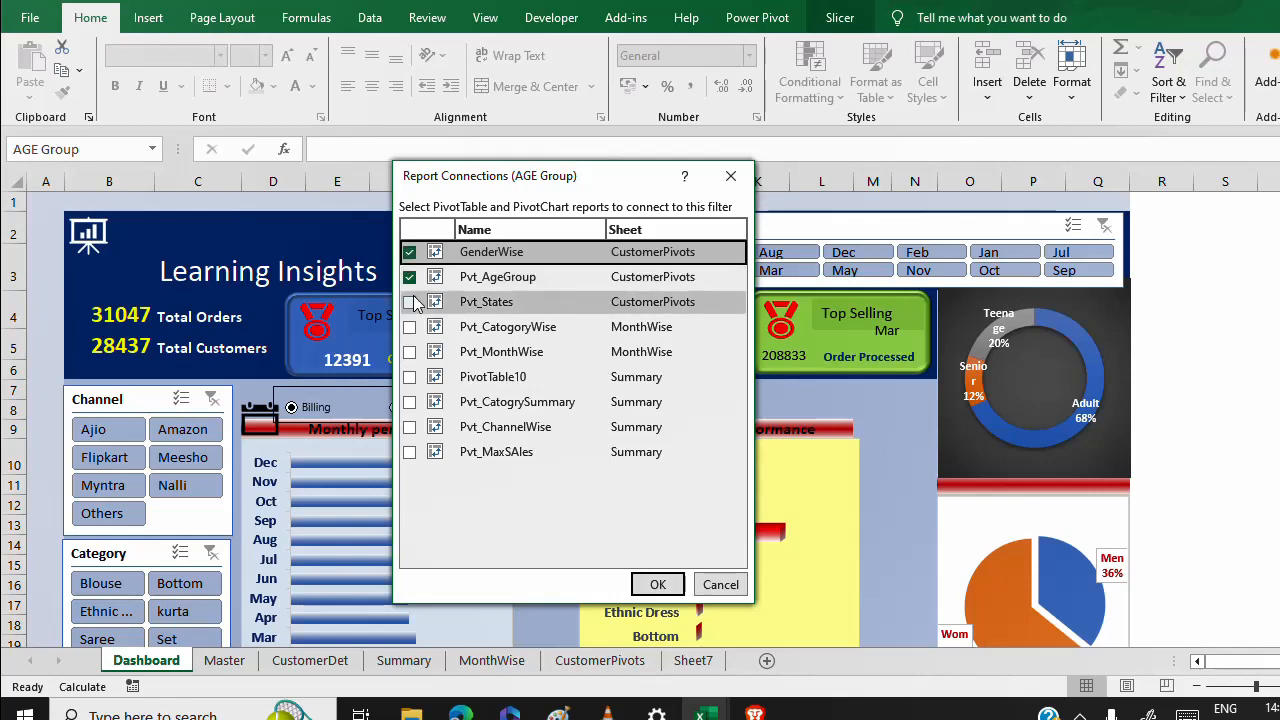
{"action": "left_click", "coordinate": [410, 302]}
{"action": "left_click", "coordinate": [410, 327]}
{"action": "left_click", "coordinate": [410, 352]}
{"action": "left_click", "coordinate": [410, 377]}
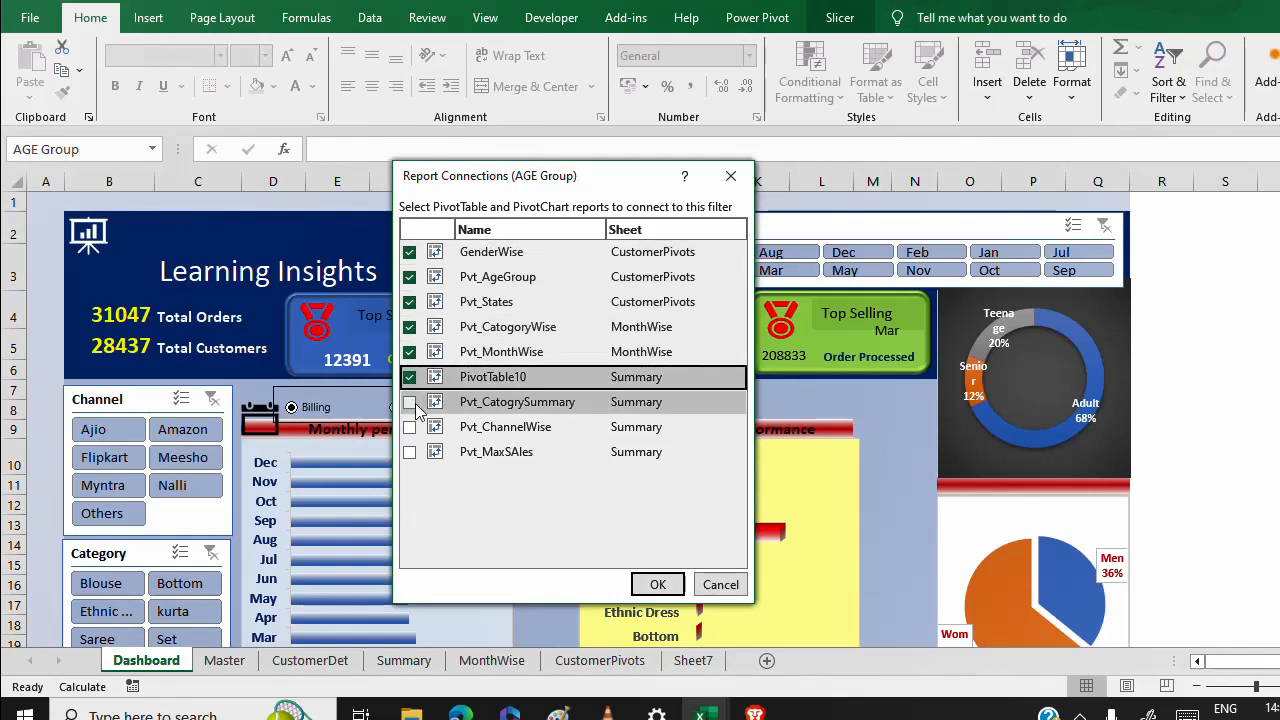
{"action": "left_click", "coordinate": [410, 402]}
{"action": "left_click", "coordinate": [410, 427]}
{"action": "left_click", "coordinate": [410, 452]}
{"action": "left_click", "coordinate": [657, 584]}
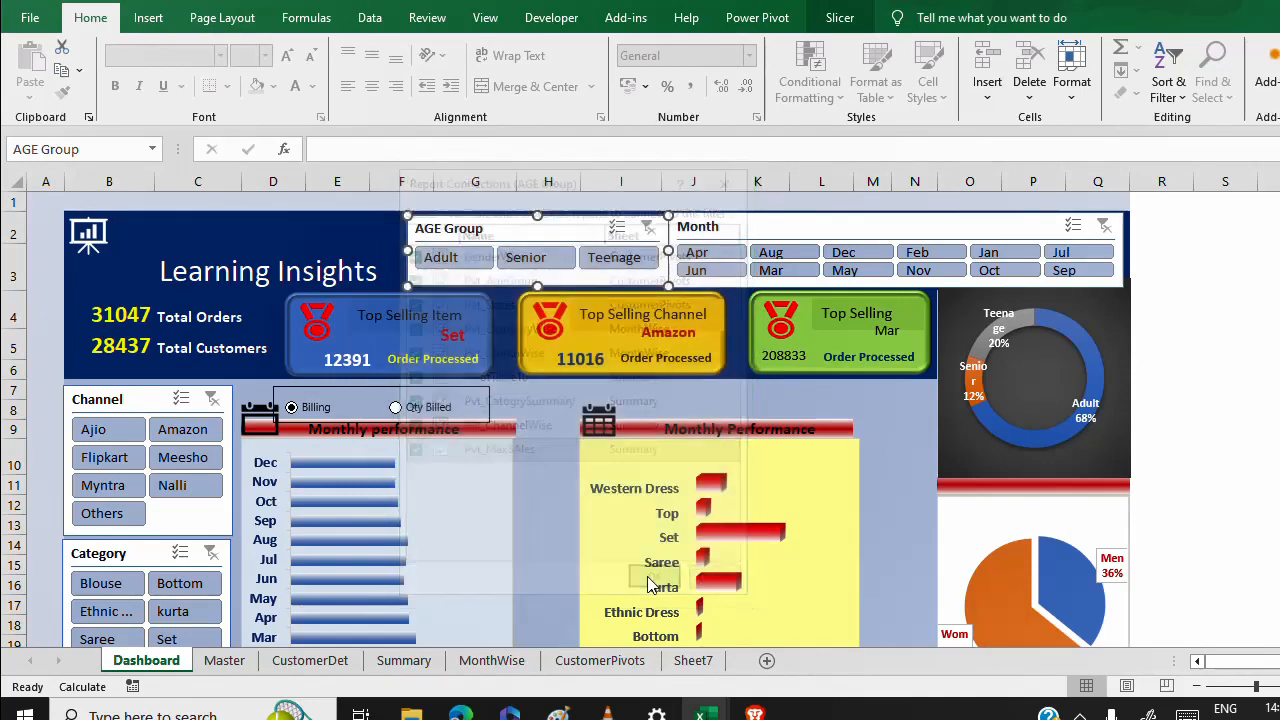
Connect the Channel slicer to all listed pivot tables across the CustomerPivots, MonthWise and Summary sheets.
{"action": "left_click", "coordinate": [130, 400]}
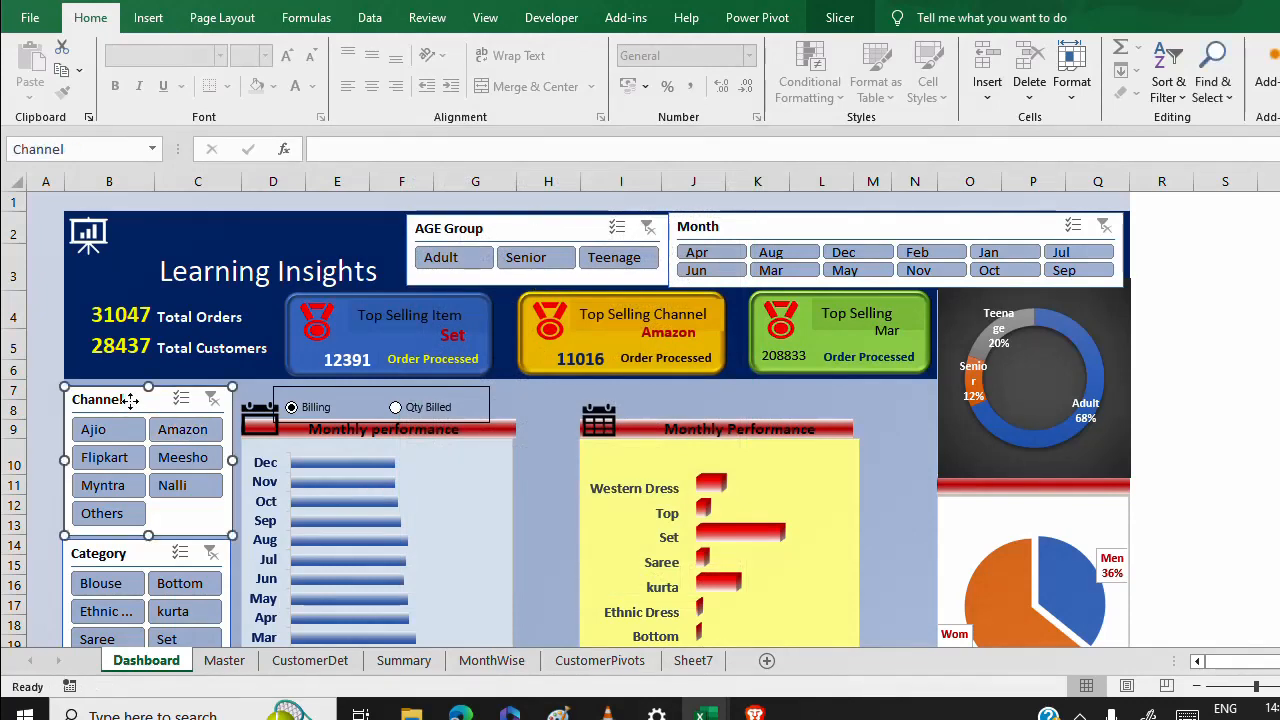
{"action": "right_click", "coordinate": [130, 400]}
{"action": "left_click", "coordinate": [200, 479]}
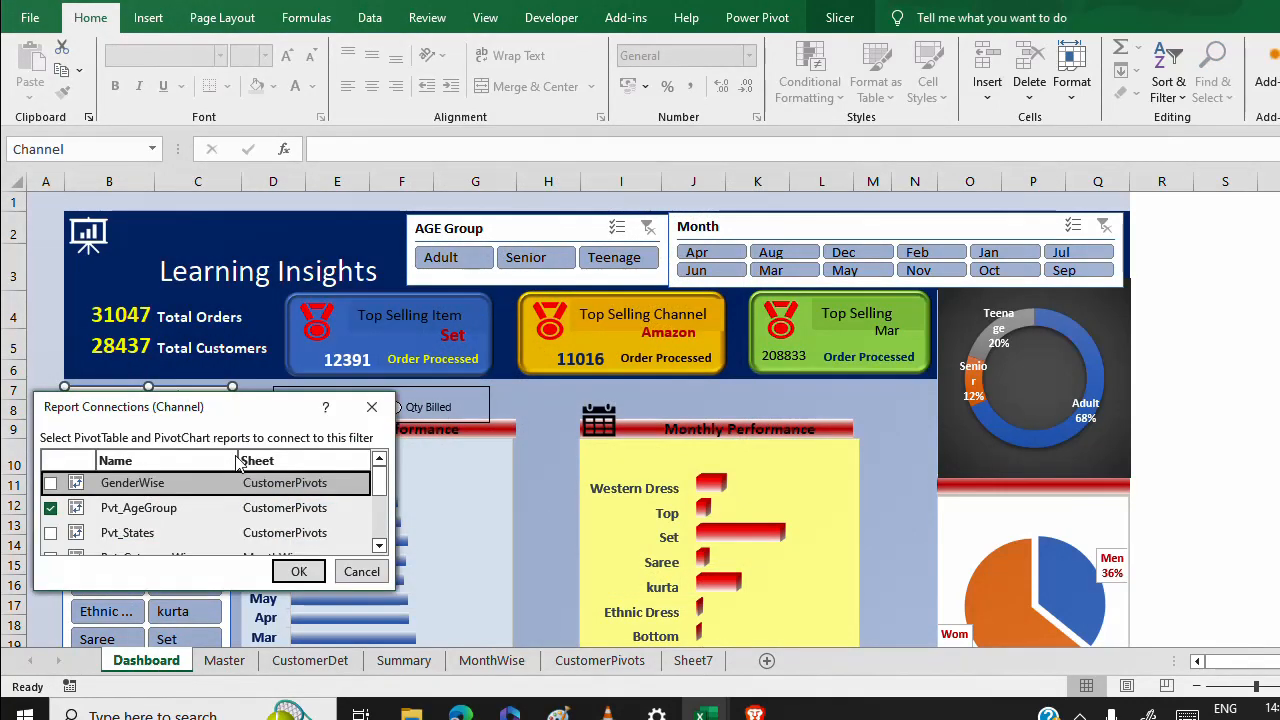
{"action": "left_click_drag", "start_coordinate": [250, 390], "coordinate": [250, 127]}
{"action": "left_click_drag", "start_coordinate": [200, 345], "coordinate": [200, 588]}
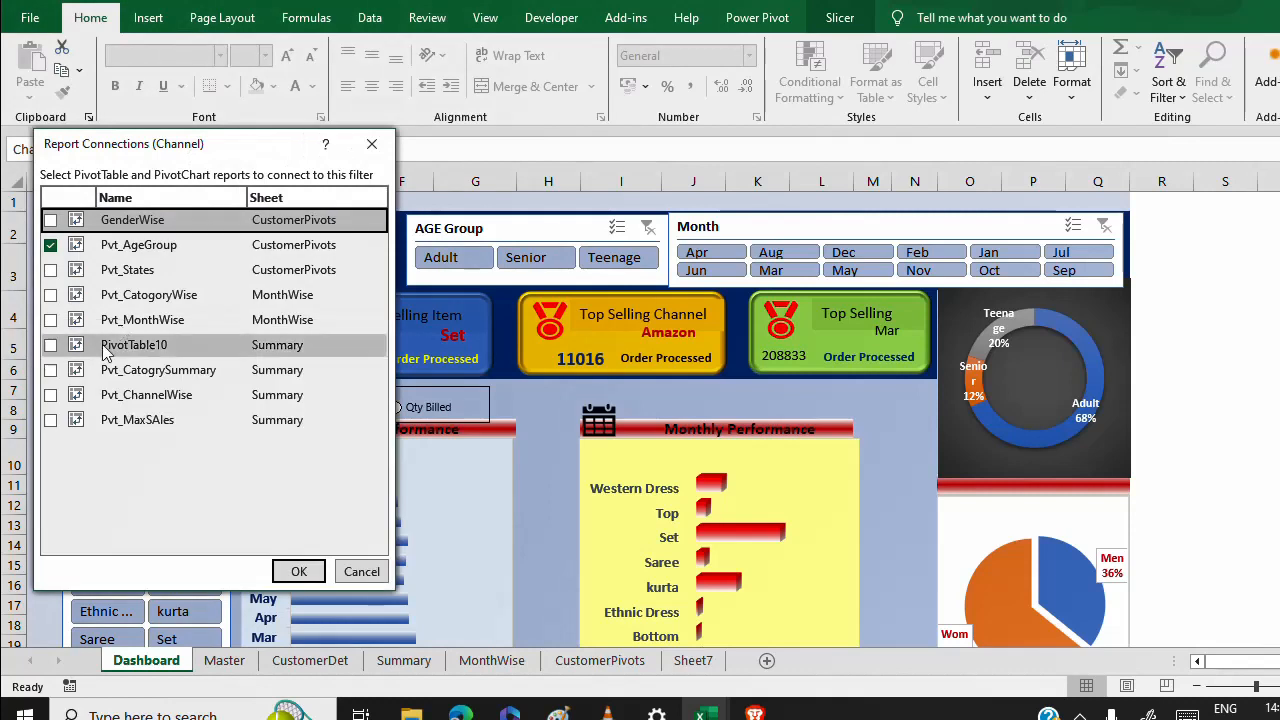
{"action": "left_click", "coordinate": [50, 420]}
{"action": "left_click", "coordinate": [50, 395]}
{"action": "left_click", "coordinate": [50, 370]}
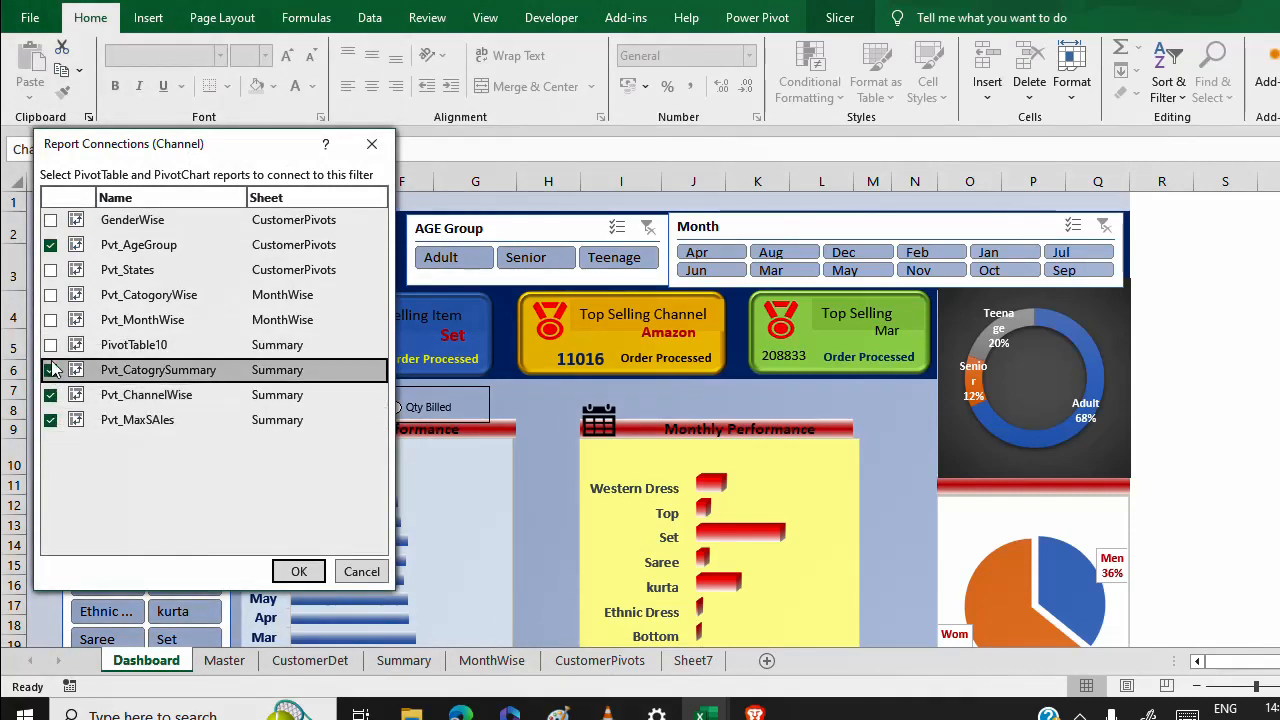
{"action": "left_click", "coordinate": [50, 345]}
{"action": "left_click", "coordinate": [50, 320]}
{"action": "left_click", "coordinate": [50, 295]}
{"action": "left_click", "coordinate": [50, 270]}
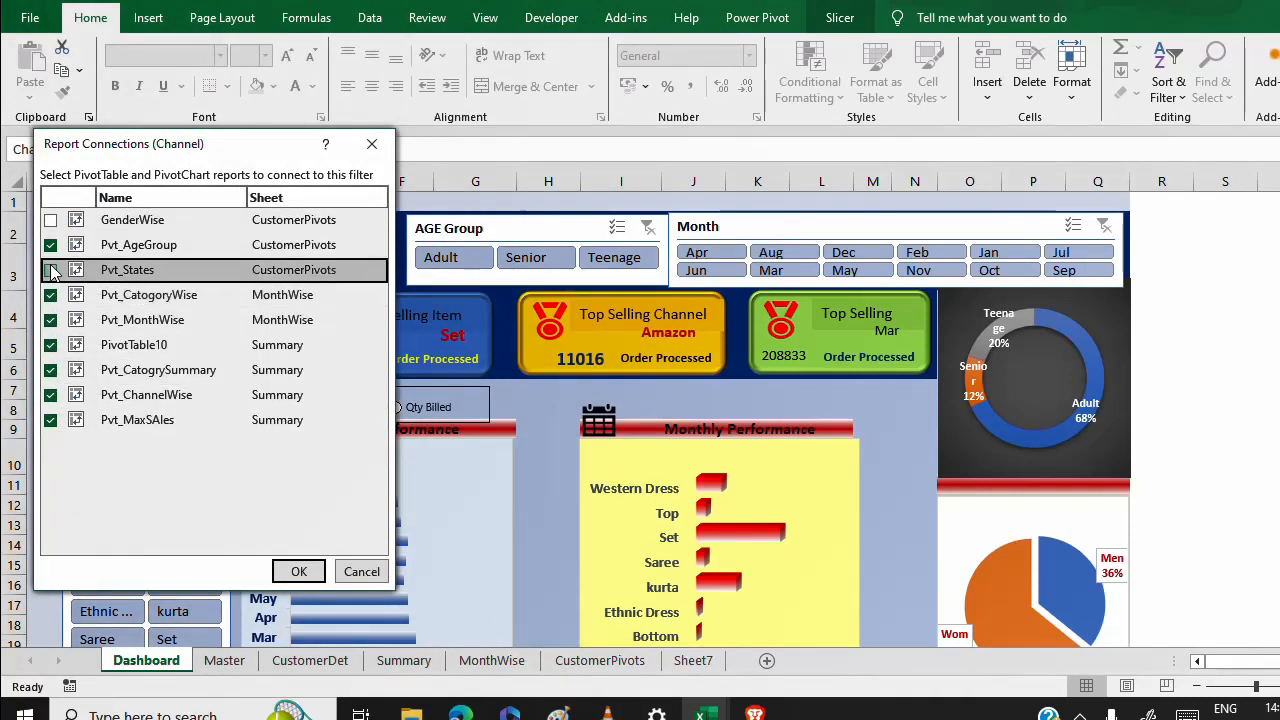
{"action": "left_click", "coordinate": [50, 220]}
{"action": "left_click", "coordinate": [296, 571]}
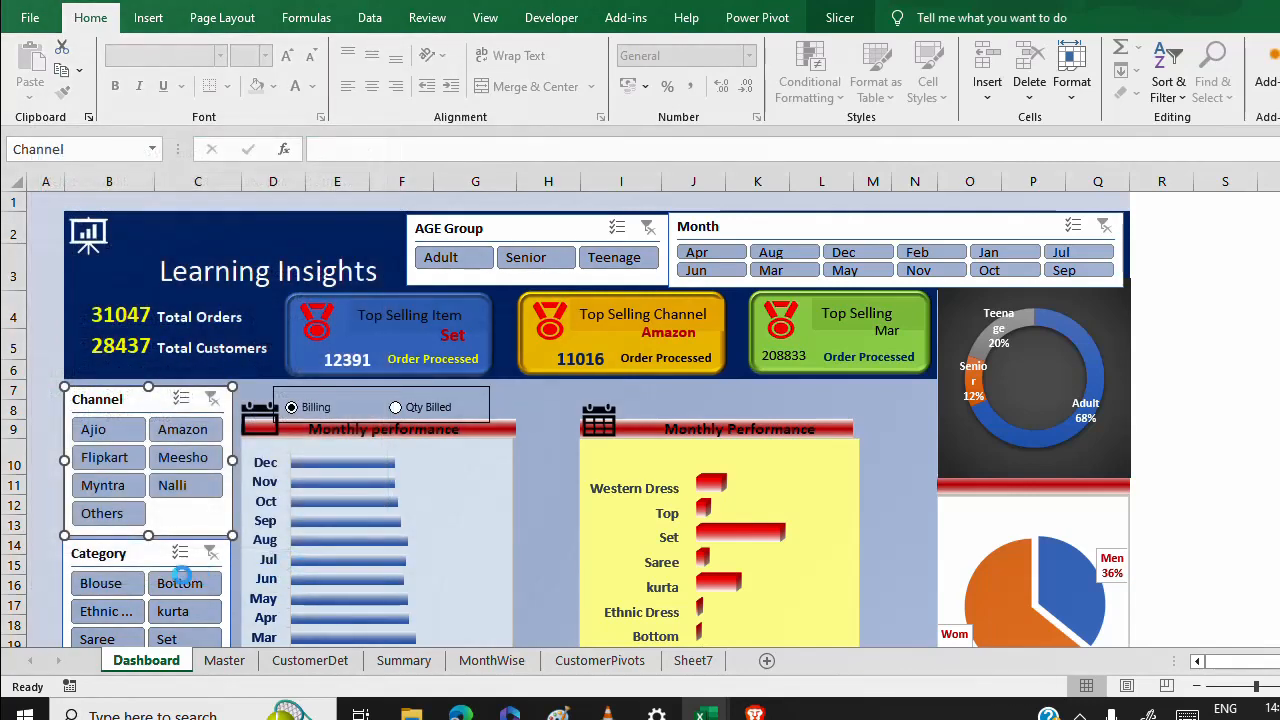
Connect the Category slicer to all listed pivot tables on the three pivot sheets, and save the workbook.
{"action": "right_click", "coordinate": [138, 556]}
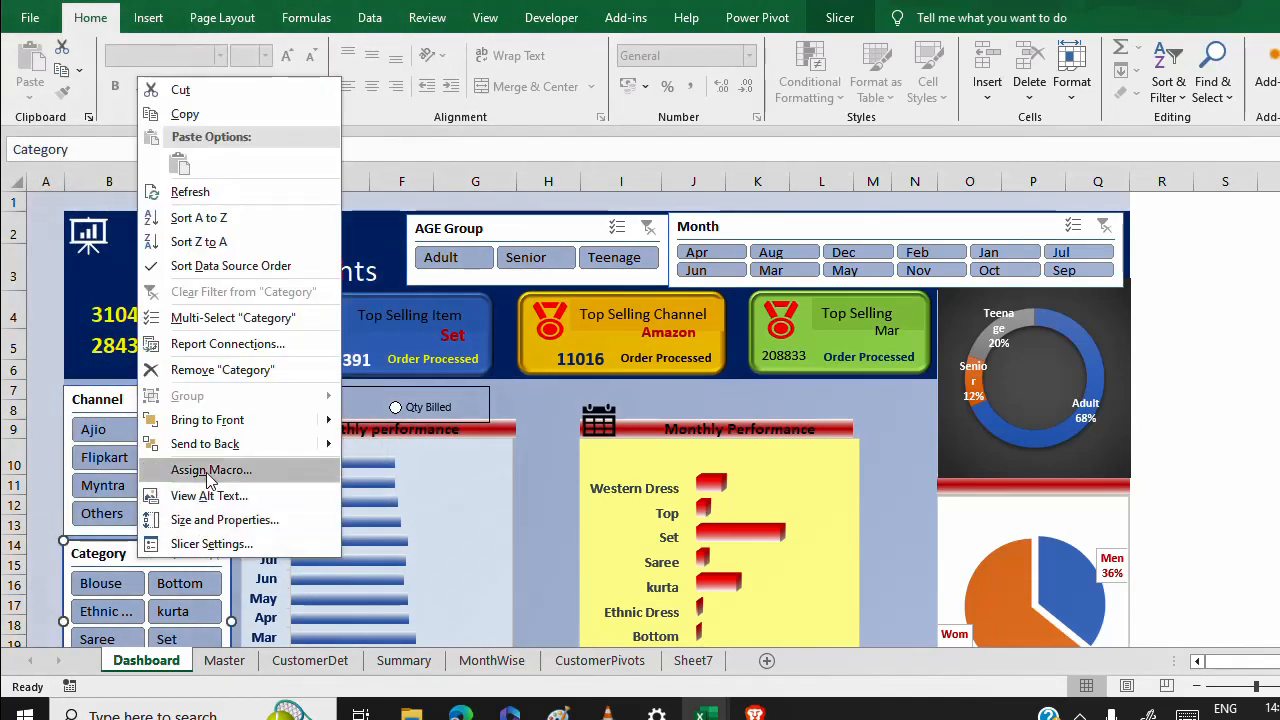
{"action": "left_click", "coordinate": [234, 345]}
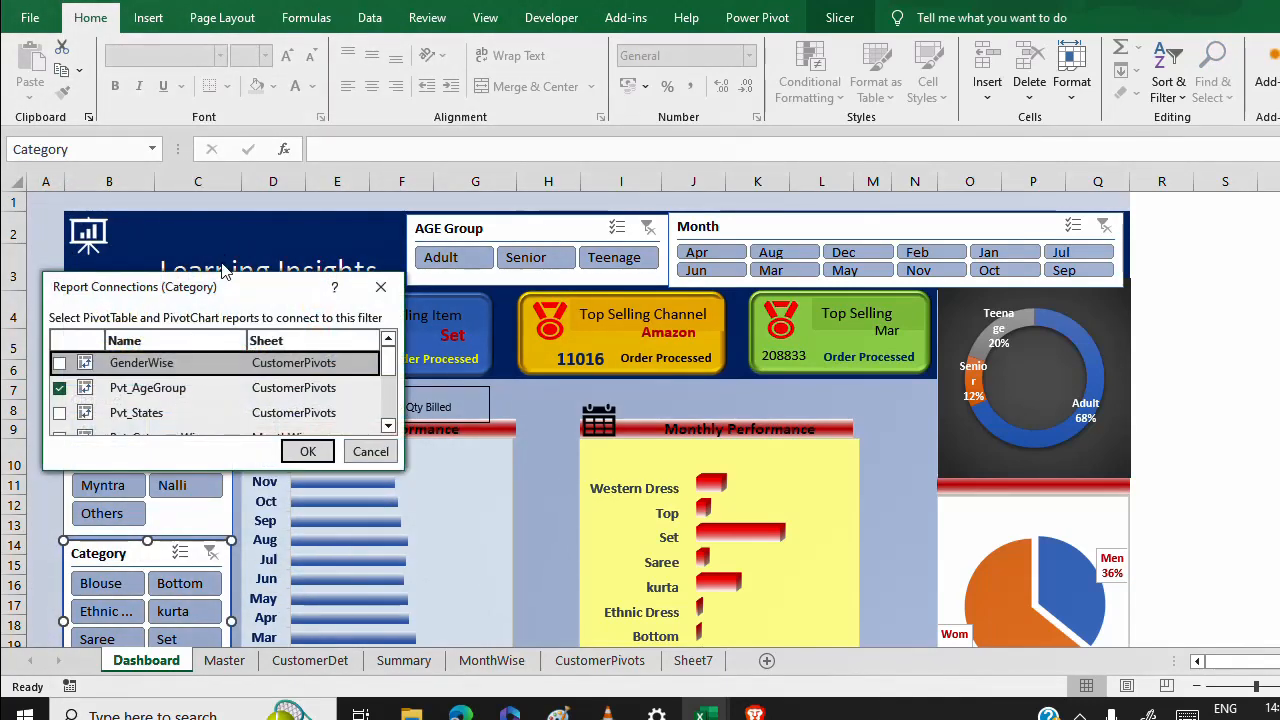
{"action": "left_click_drag", "start_coordinate": [224, 276], "coordinate": [224, 58]}
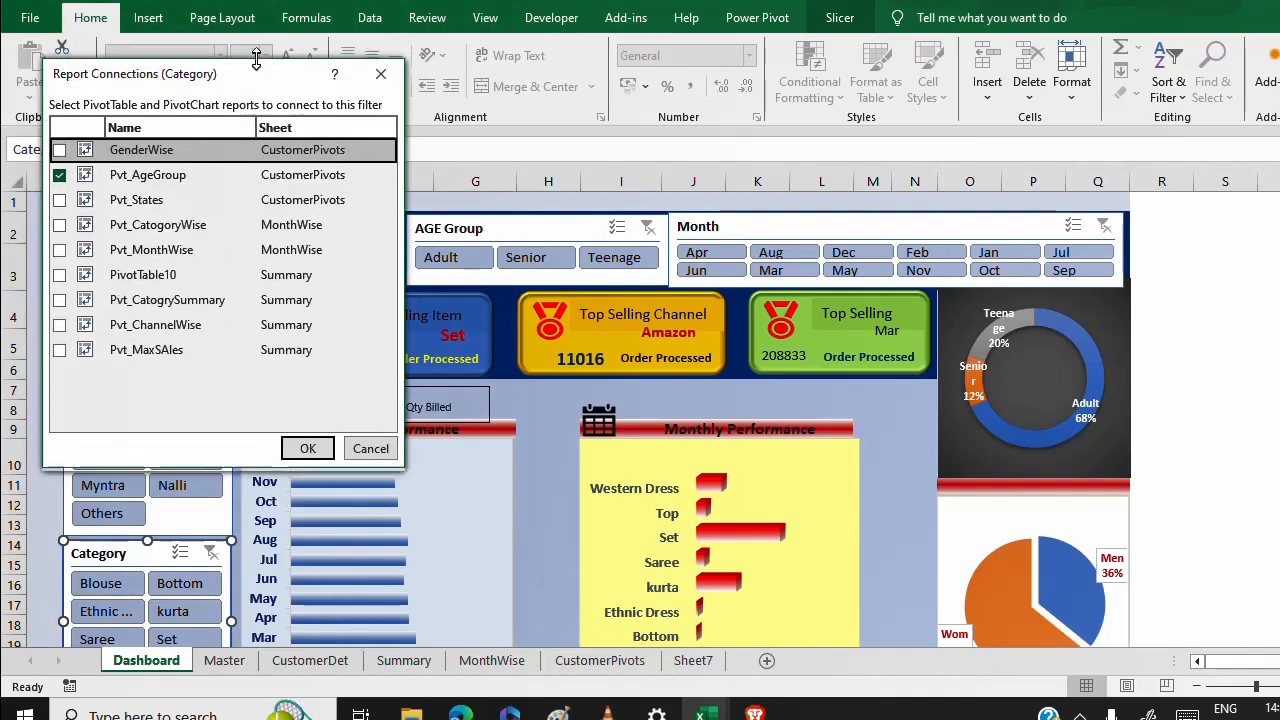
{"action": "left_click", "coordinate": [59, 347]}
{"action": "left_click", "coordinate": [59, 322]}
{"action": "left_click", "coordinate": [59, 297]}
{"action": "left_click", "coordinate": [59, 272]}
{"action": "left_click", "coordinate": [59, 247]}
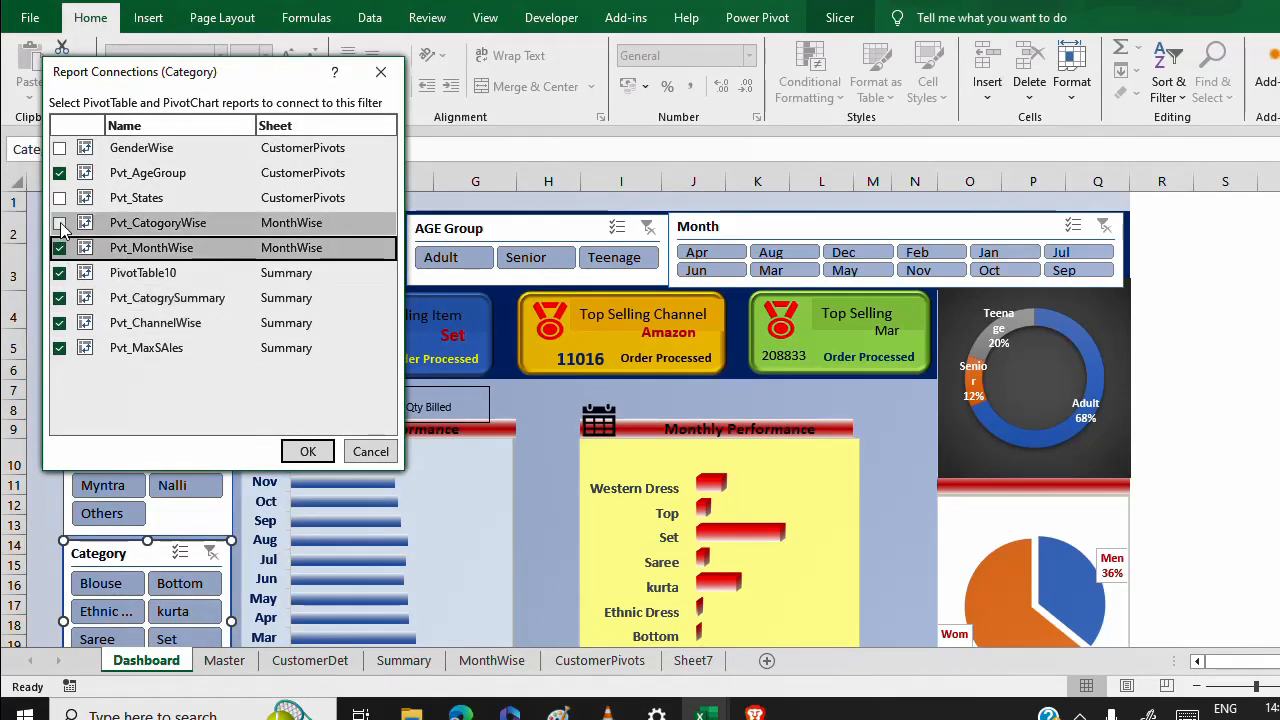
{"action": "left_click", "coordinate": [59, 222]}
{"action": "left_click", "coordinate": [59, 197]}
{"action": "left_click", "coordinate": [59, 172]}
{"action": "left_click", "coordinate": [59, 147]}
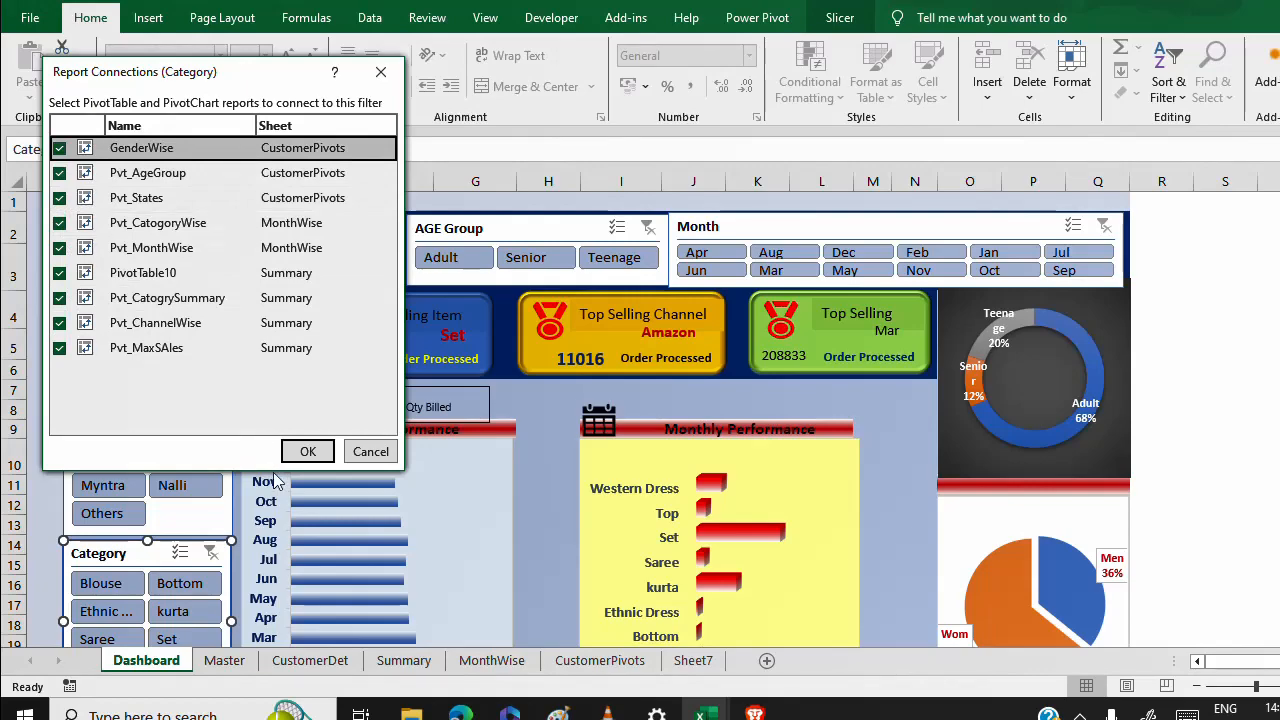
{"action": "left_click", "coordinate": [312, 453]}
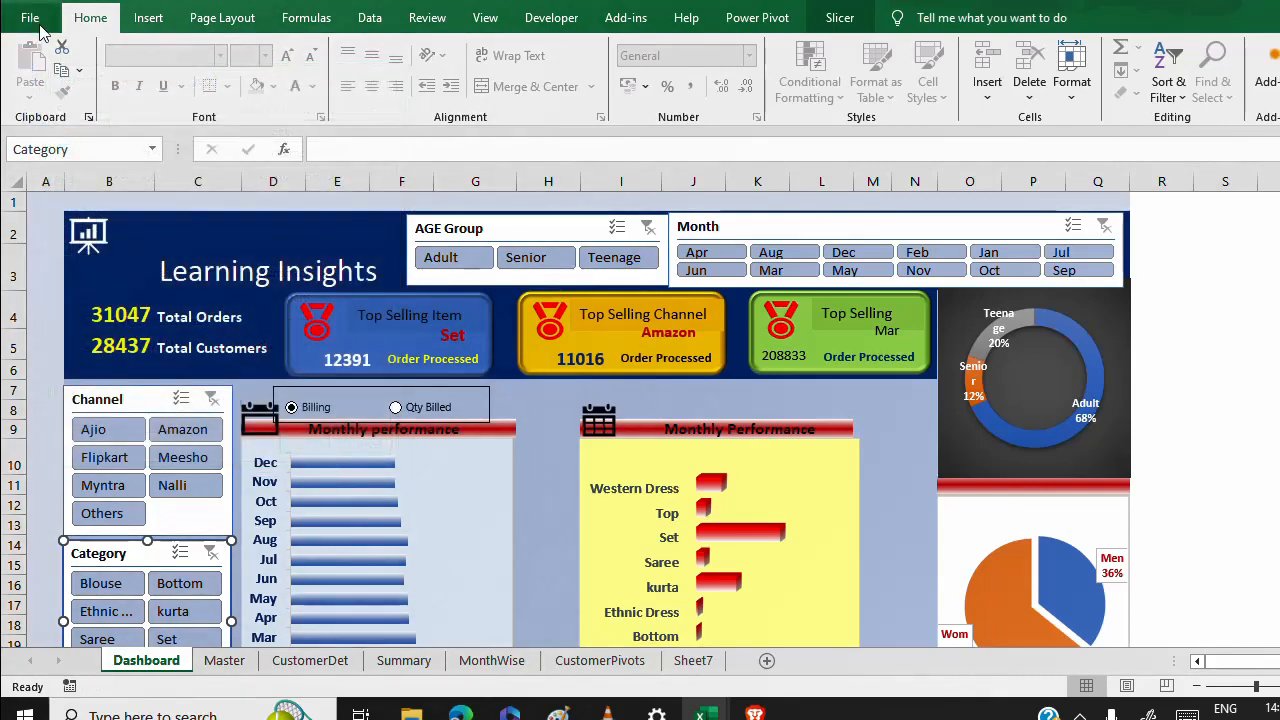
{"action": "left_click", "coordinate": [36, 20]}
{"action": "left_click", "coordinate": [50, 289]}
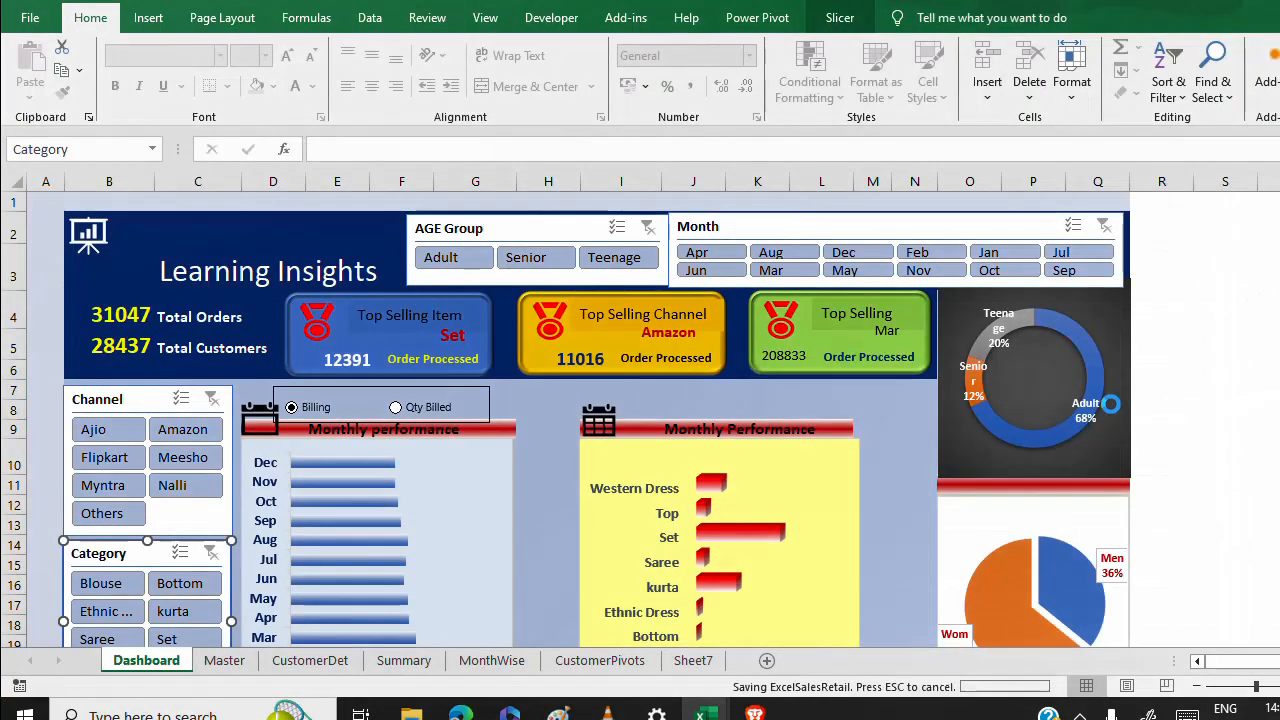
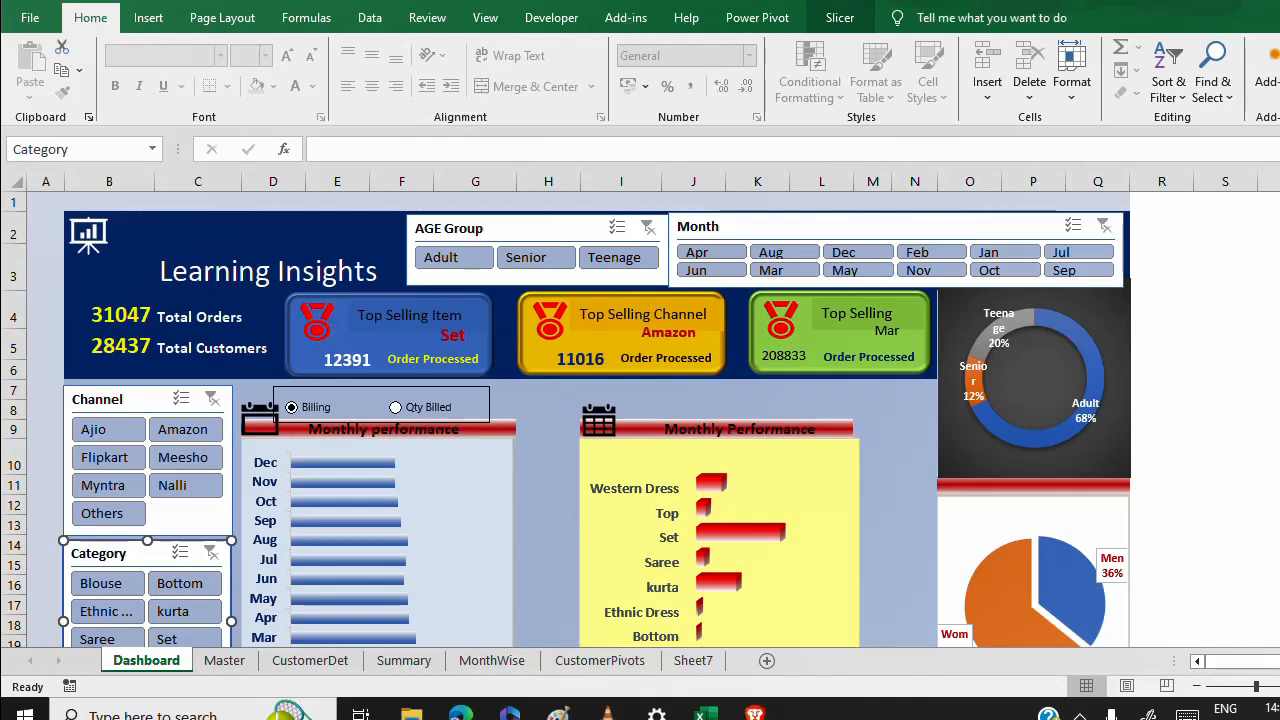
Duplicate the AGE Group slicer's current light blue style and name the copy Custom1.
{"action": "left_click", "coordinate": [338, 228]}
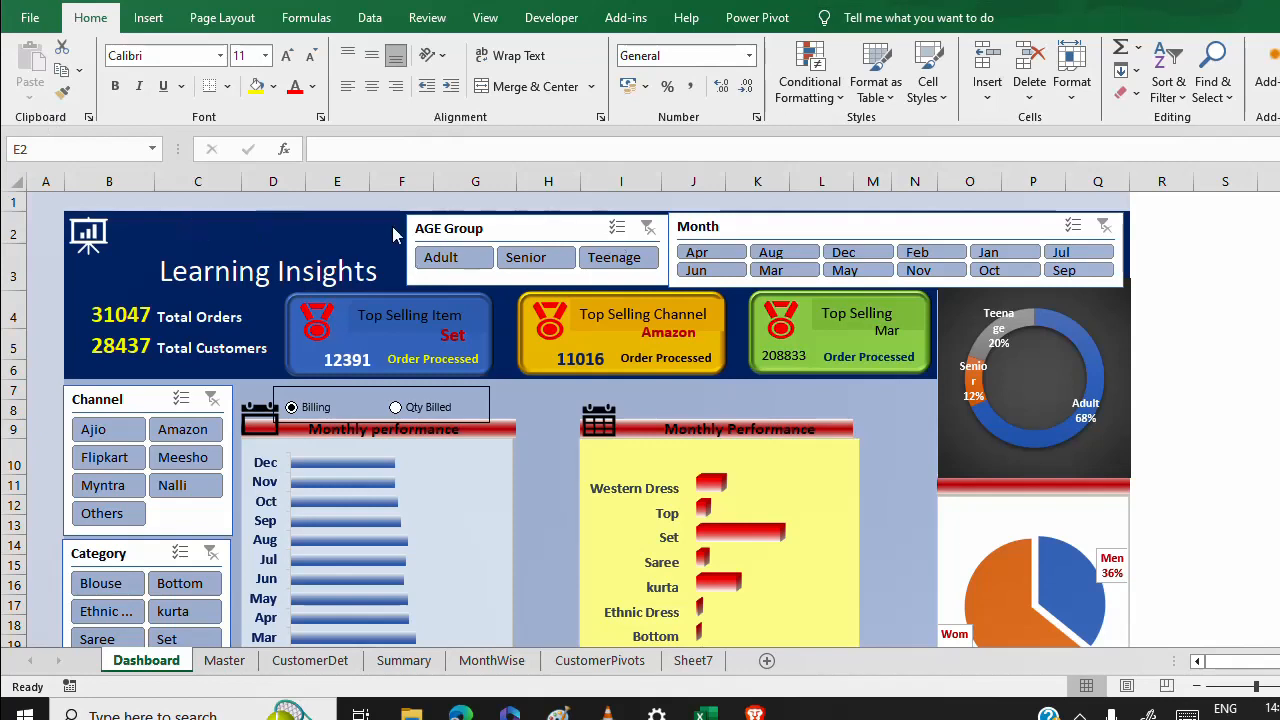
{"action": "left_click", "coordinate": [434, 229]}
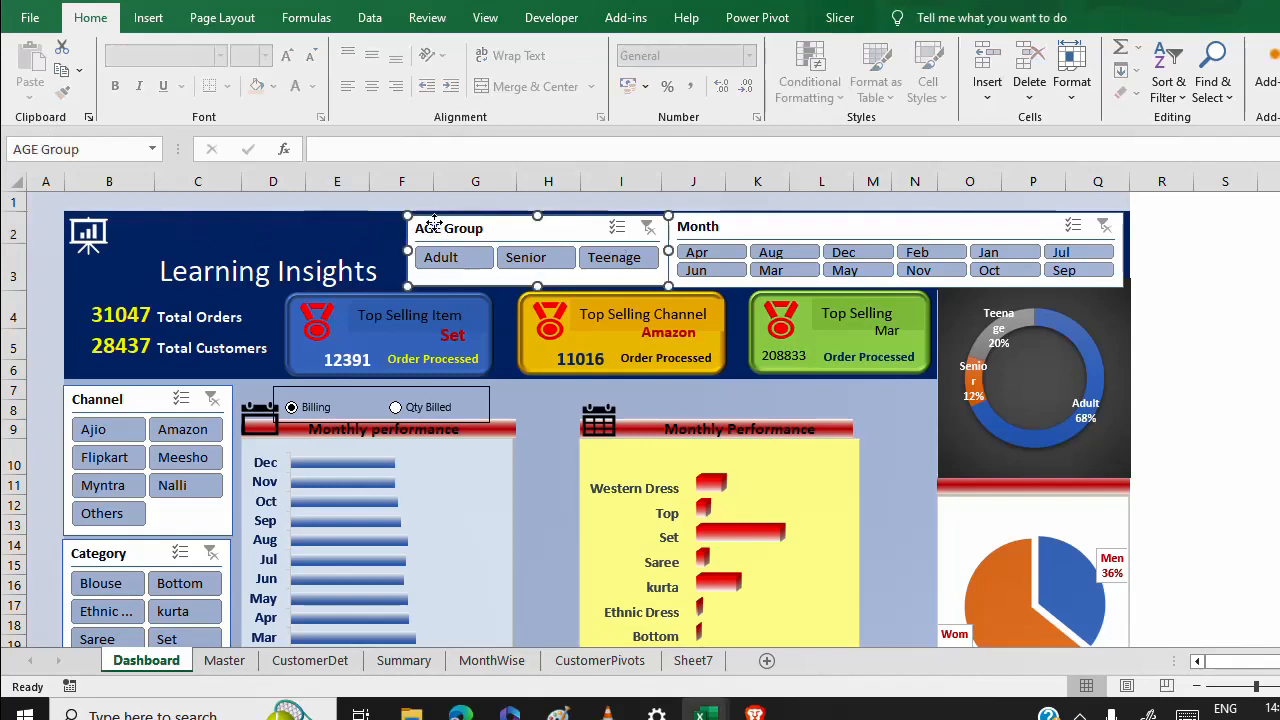
{"action": "left_click", "coordinate": [838, 18]}
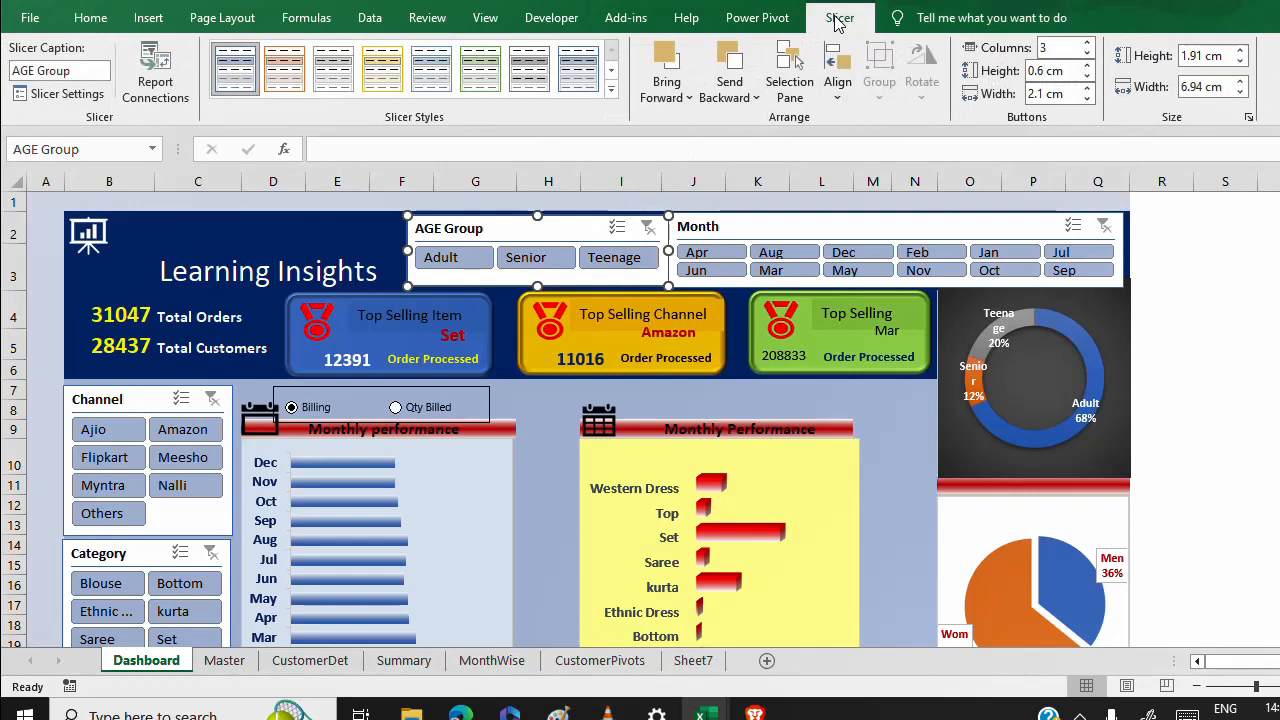
{"action": "right_click", "coordinate": [237, 92]}
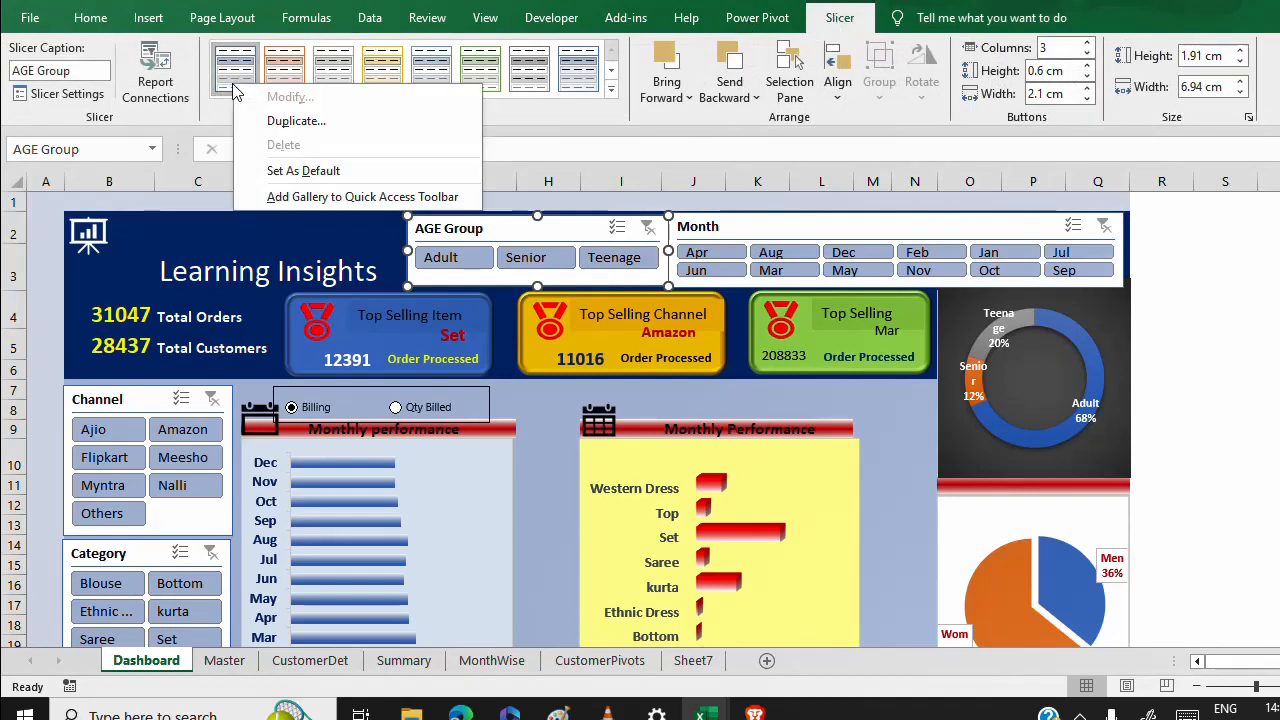
{"action": "left_click", "coordinate": [276, 115]}
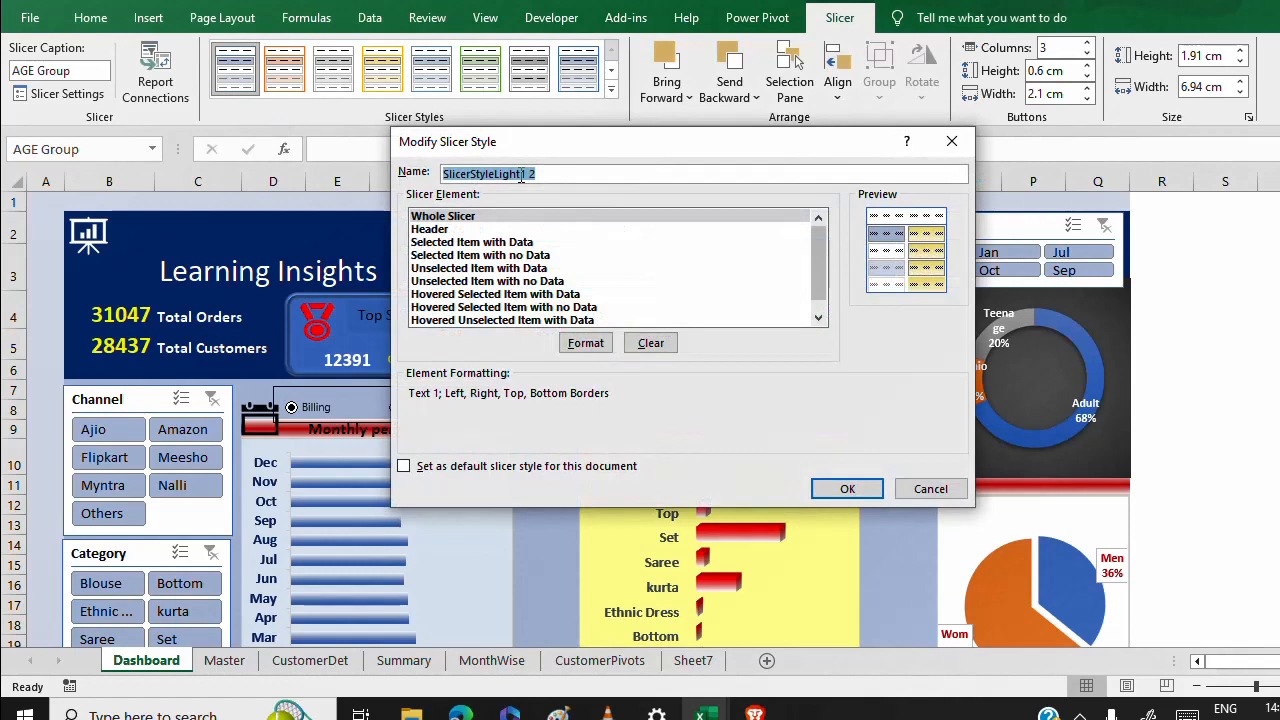
{"action": "type", "text": "Mon"}
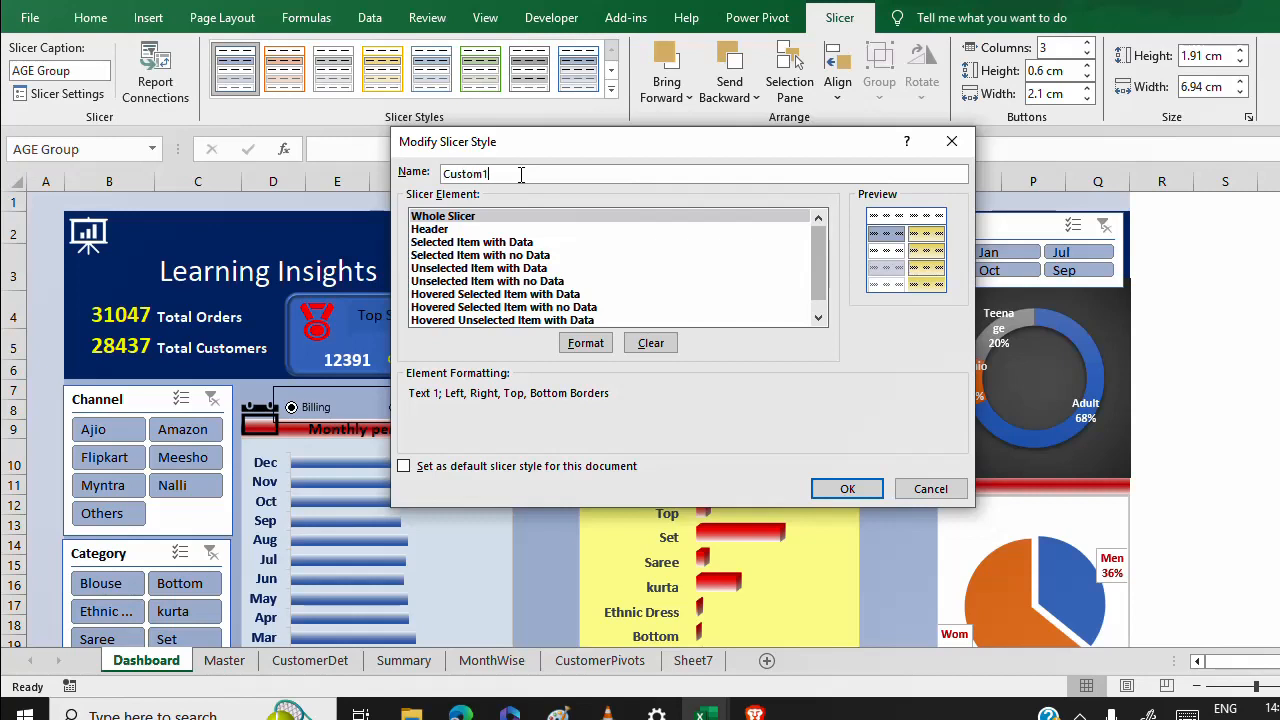
Format the Whole Slicer element's font as Calibri (Body), bold, size 12, in the standard dark blue.
{"action": "left_click", "coordinate": [480, 222]}
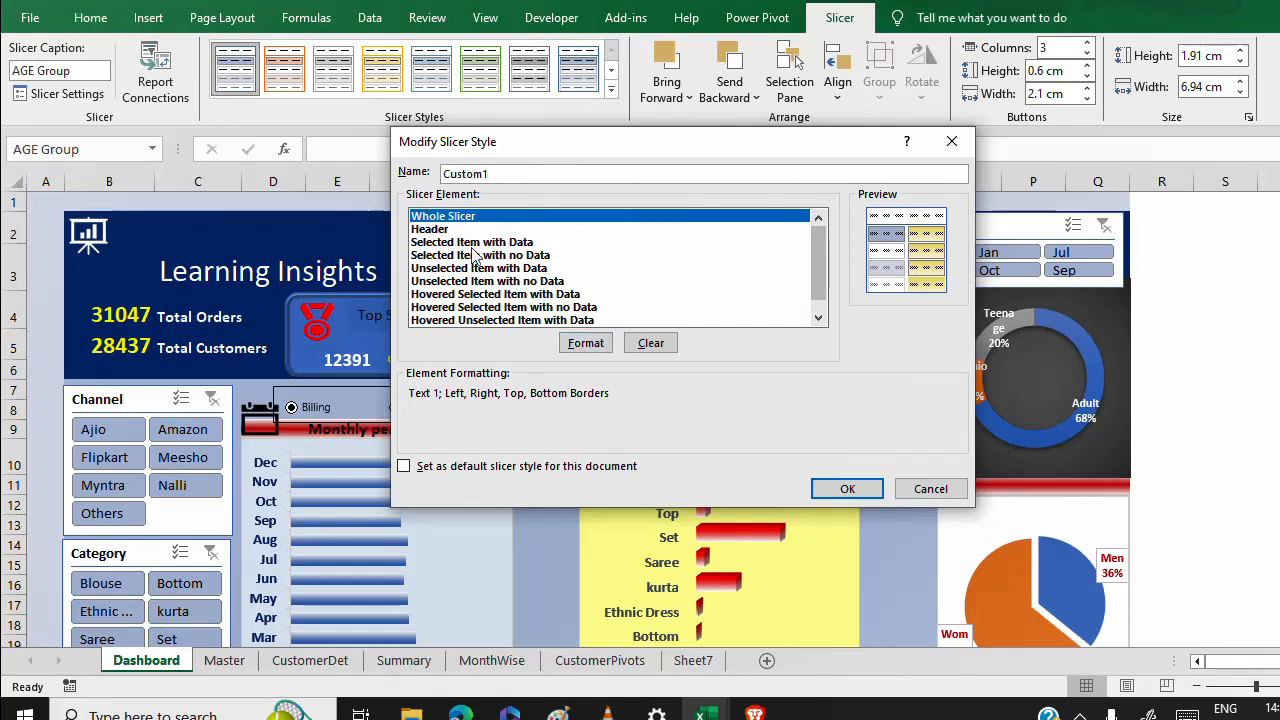
{"action": "left_click", "coordinate": [586, 343]}
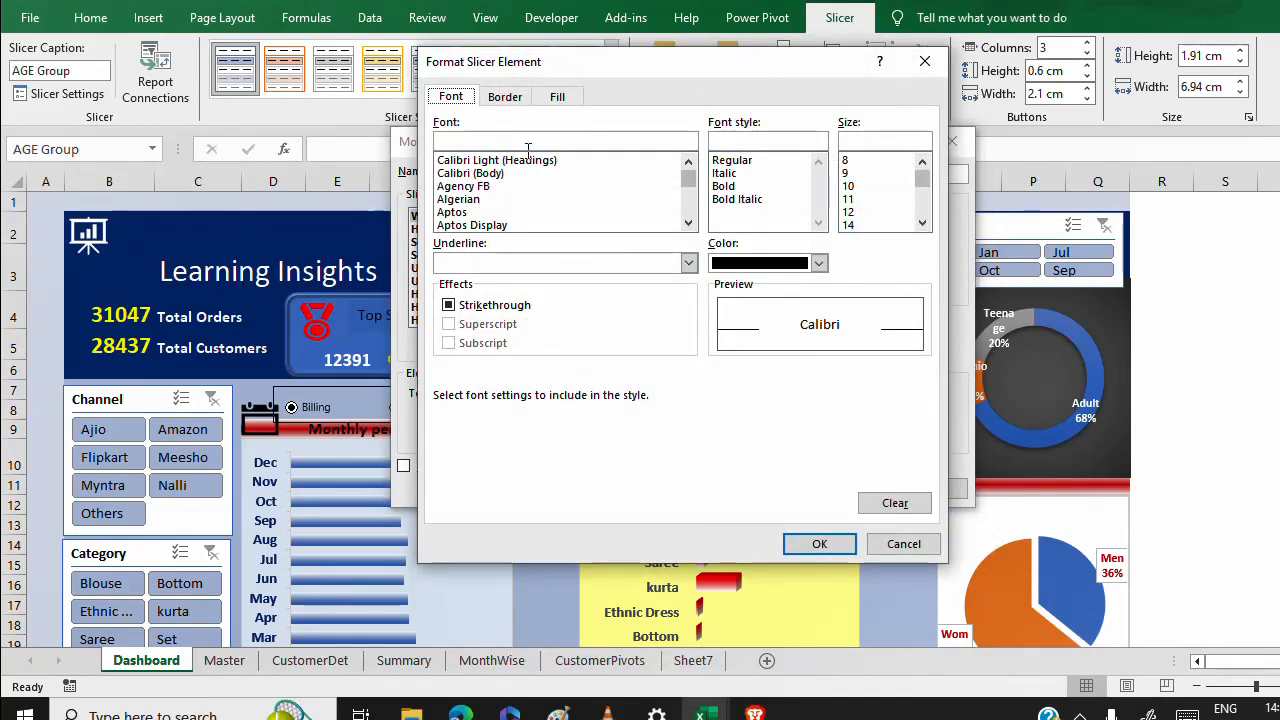
{"action": "left_click", "coordinate": [818, 263]}
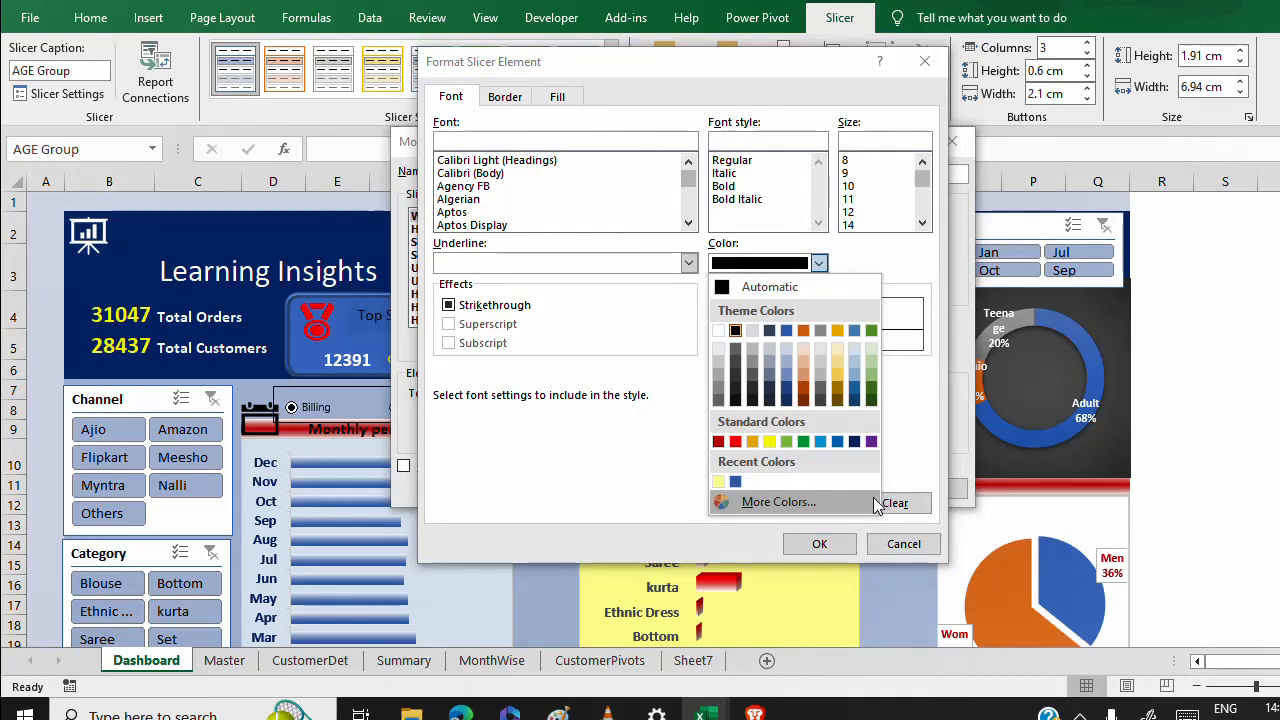
{"action": "left_click", "coordinate": [859, 445]}
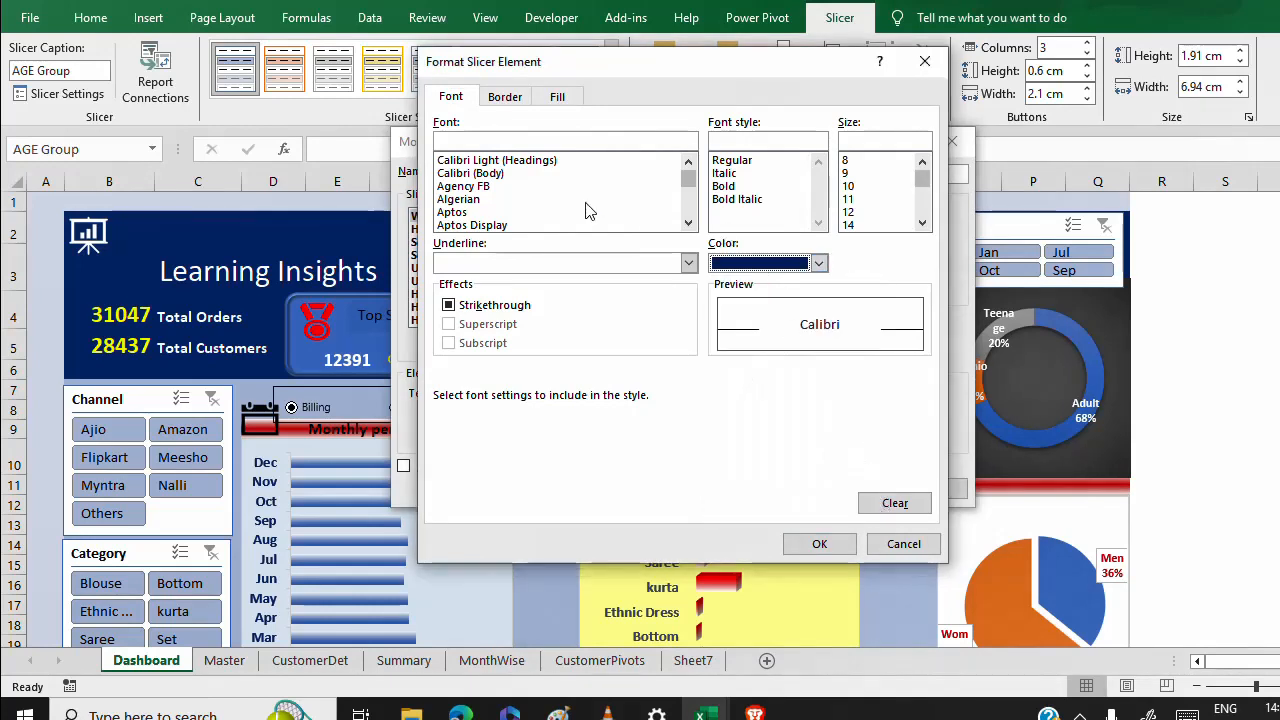
{"action": "left_click", "coordinate": [494, 175]}
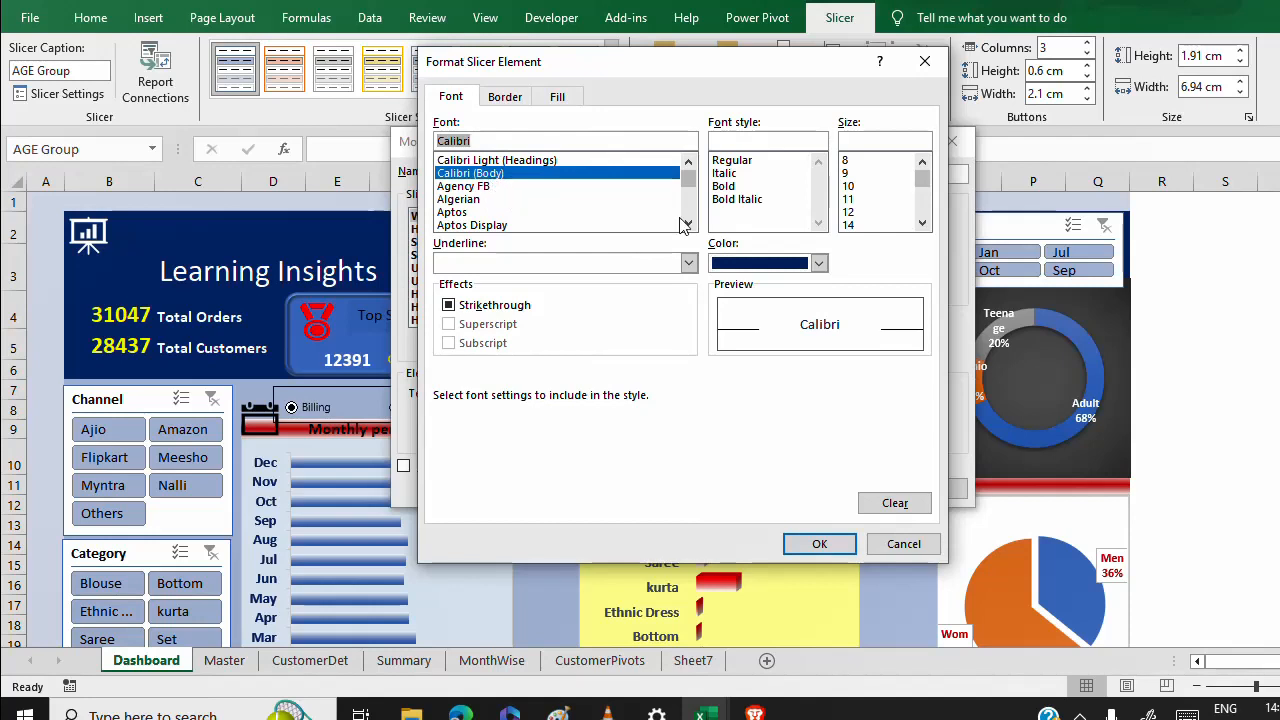
{"action": "left_click", "coordinate": [811, 187]}
{"action": "left_click", "coordinate": [860, 199]}
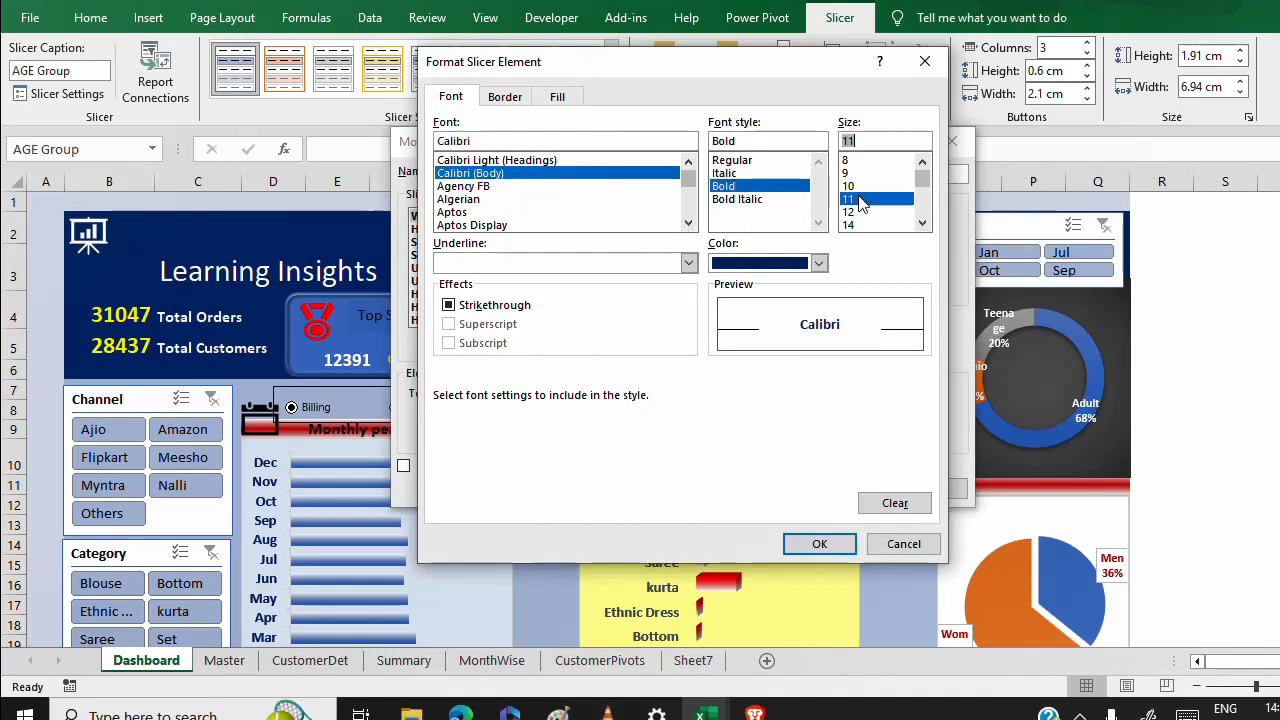
{"action": "left_click", "coordinate": [862, 212]}
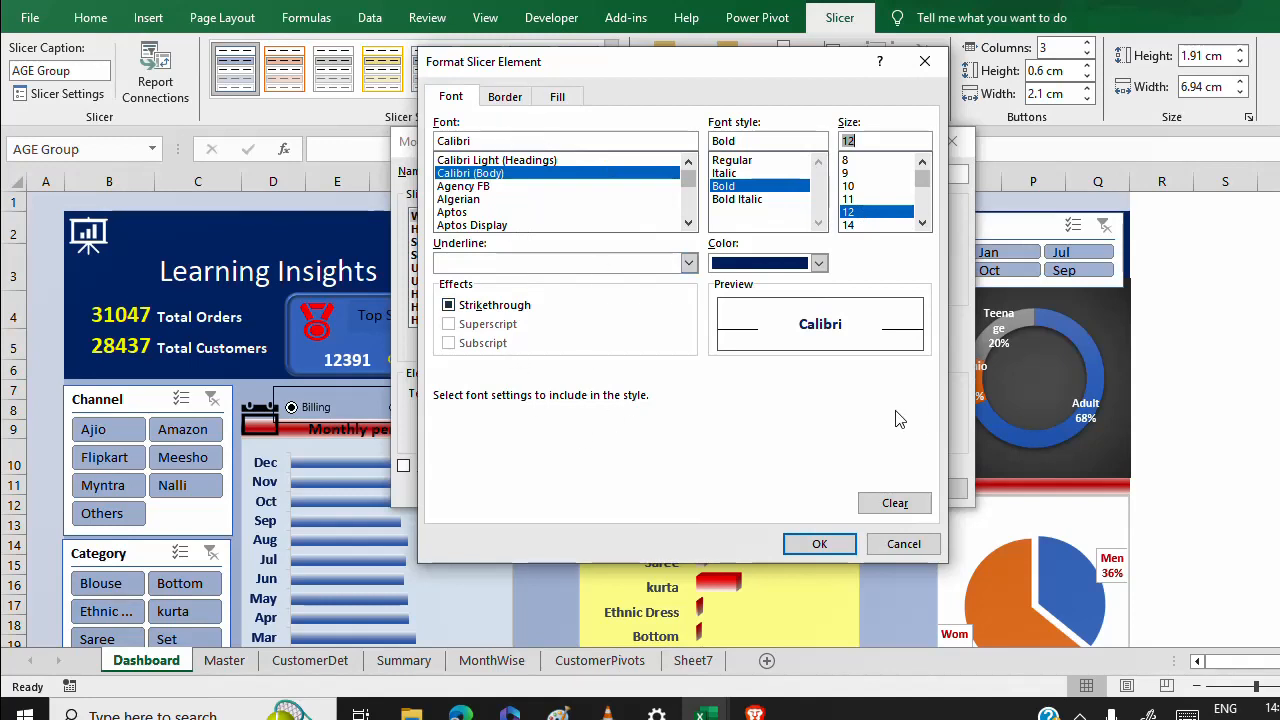
Fill the Whole Slicer element with a two-color horizontal gradient from white to blue.
{"action": "left_click", "coordinate": [511, 99]}
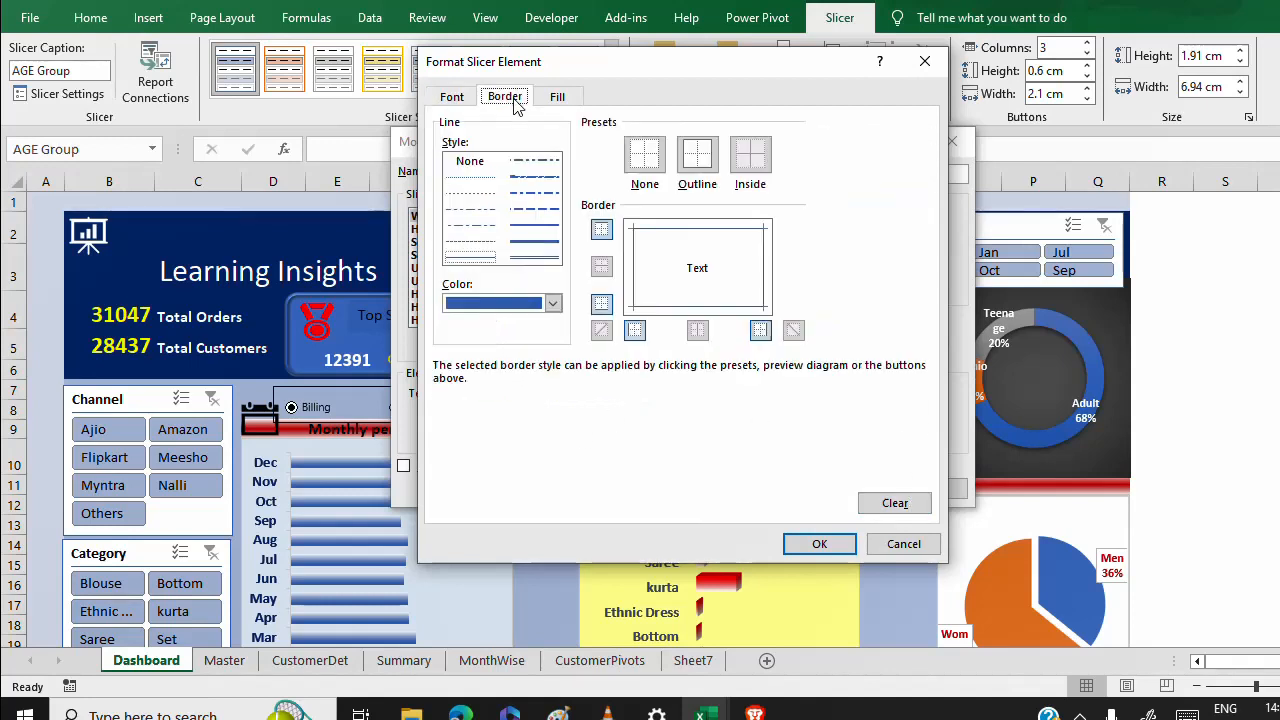
{"action": "left_click", "coordinate": [557, 97]}
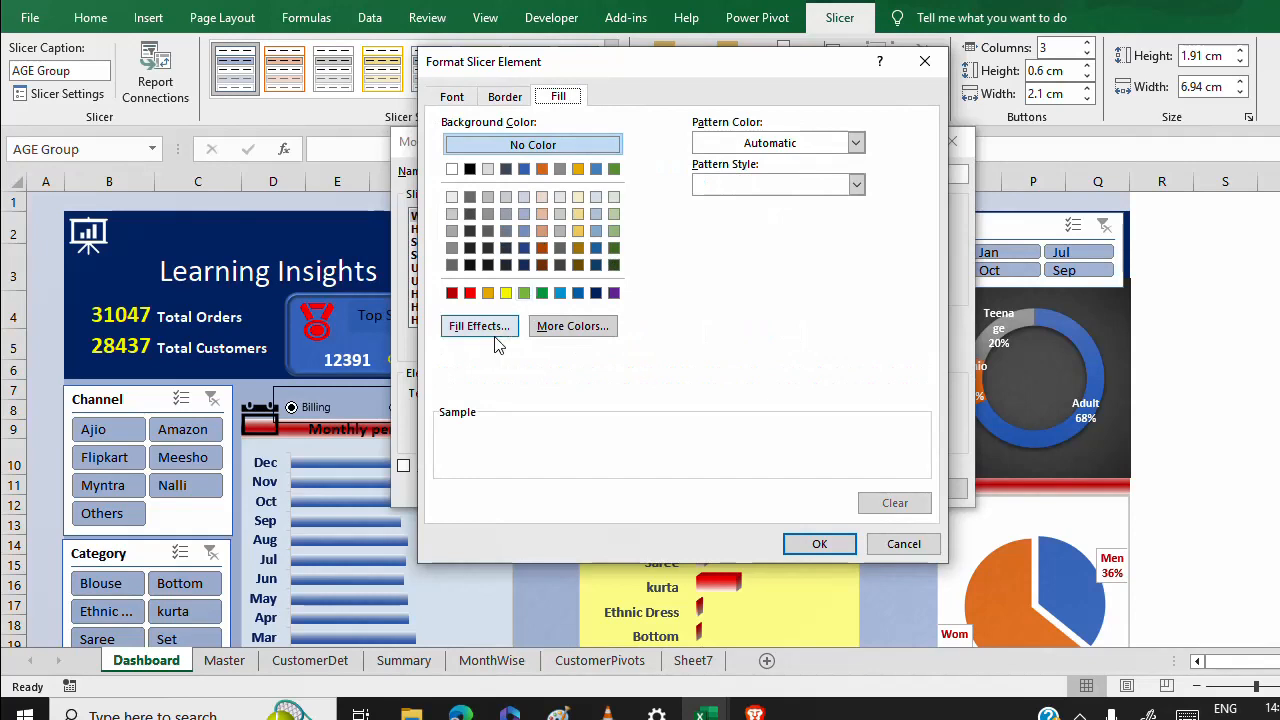
{"action": "left_click", "coordinate": [493, 333]}
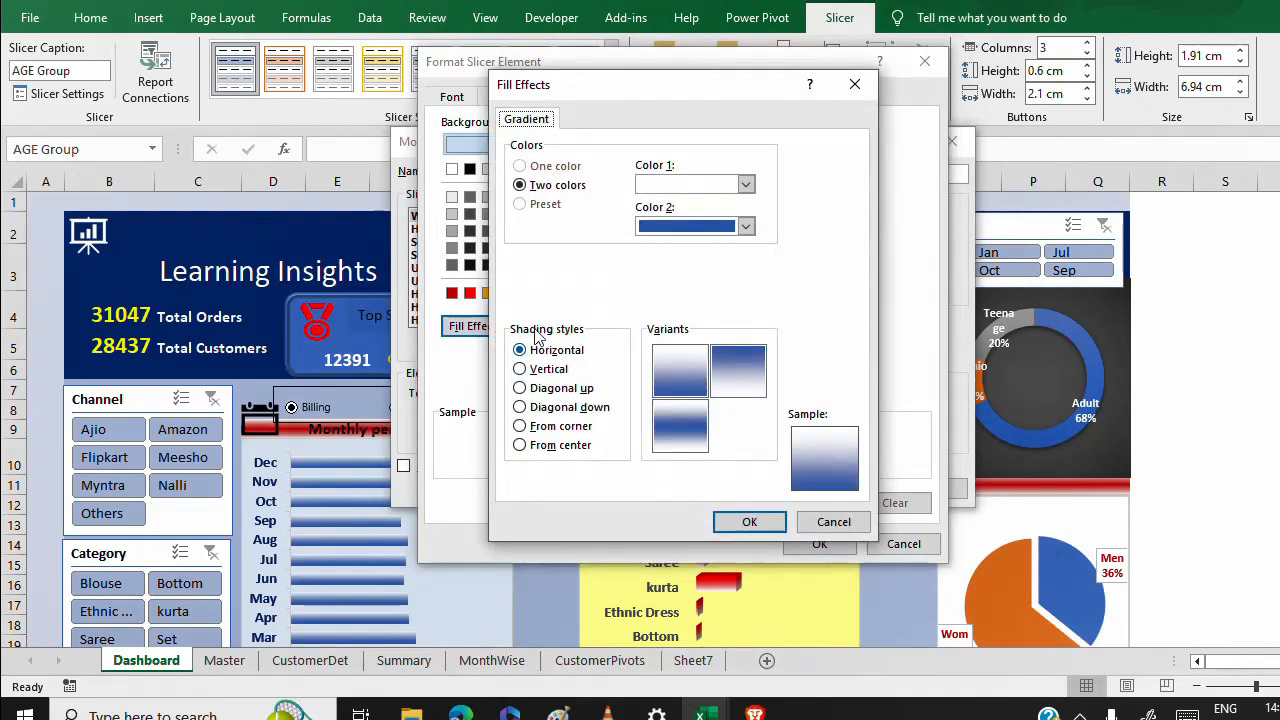
{"action": "left_click", "coordinate": [750, 521]}
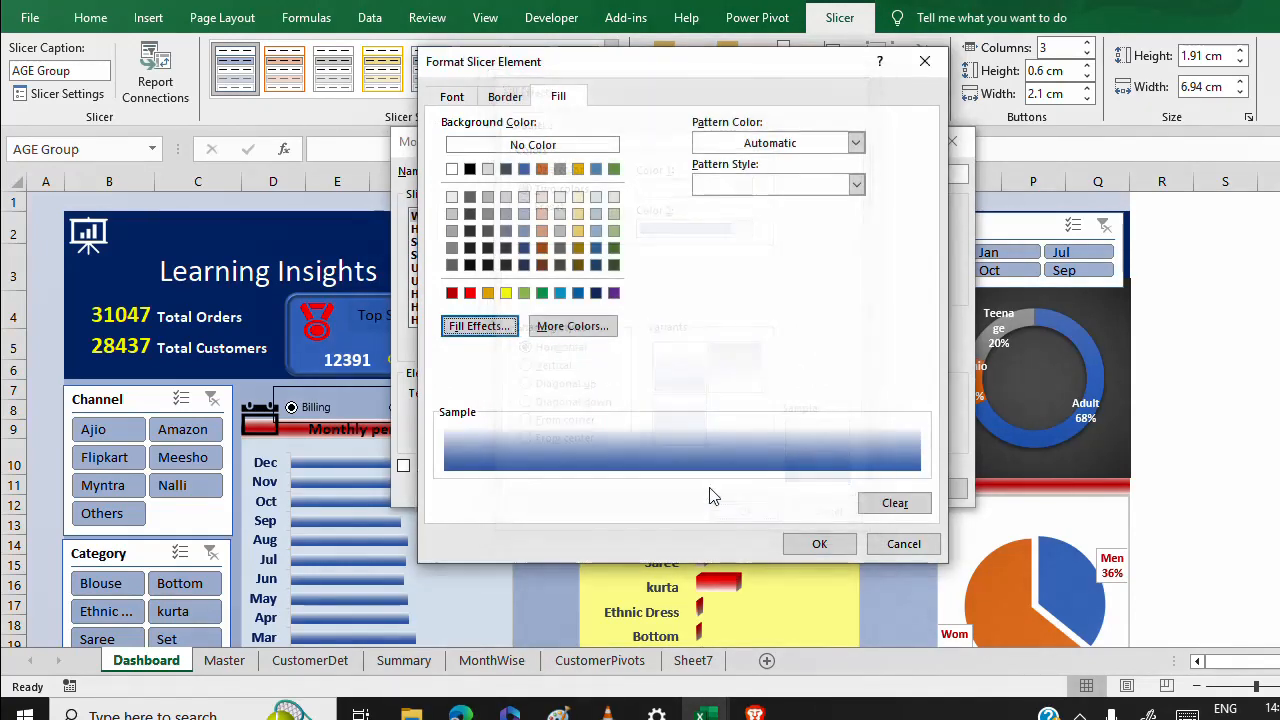
Remove all borders from the Whole Slicer element, set the border line color to dark blue, and accept its formatting.
{"action": "left_click", "coordinate": [508, 100]}
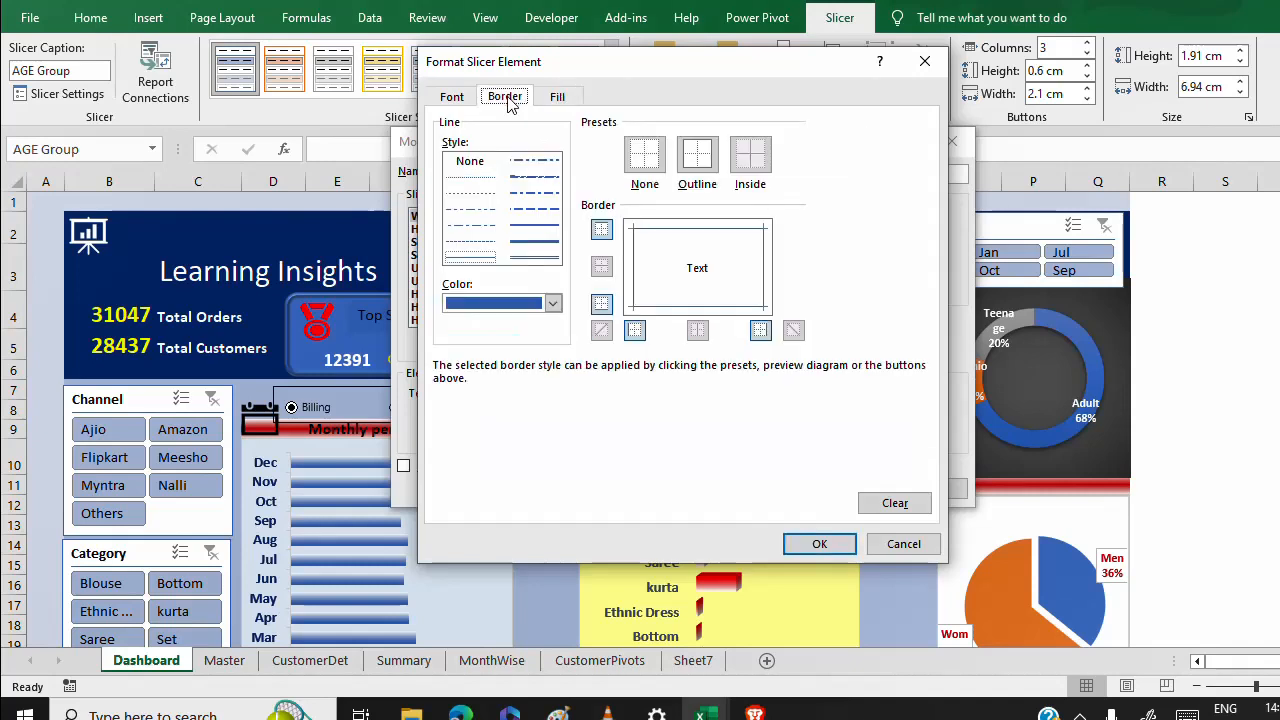
{"action": "left_click", "coordinate": [635, 330]}
{"action": "left_click", "coordinate": [601, 303]}
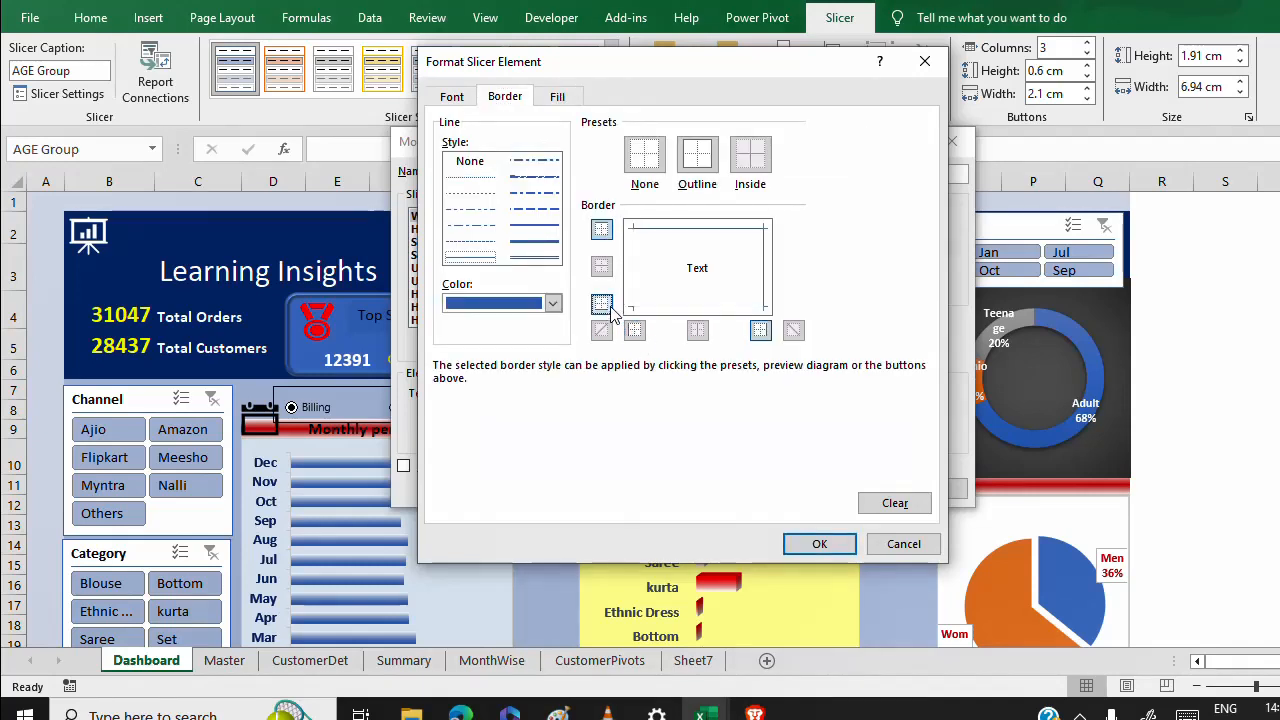
{"action": "left_click", "coordinate": [601, 229]}
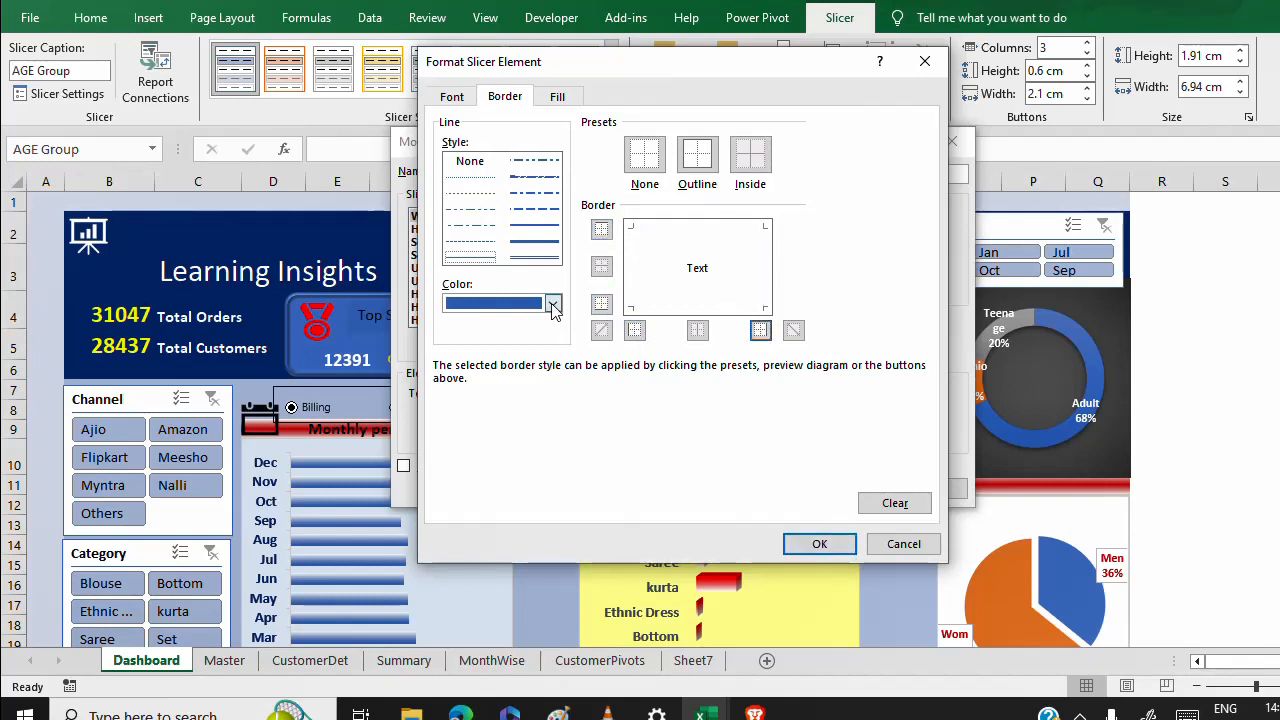
{"action": "left_click", "coordinate": [553, 304]}
{"action": "left_click", "coordinate": [588, 486]}
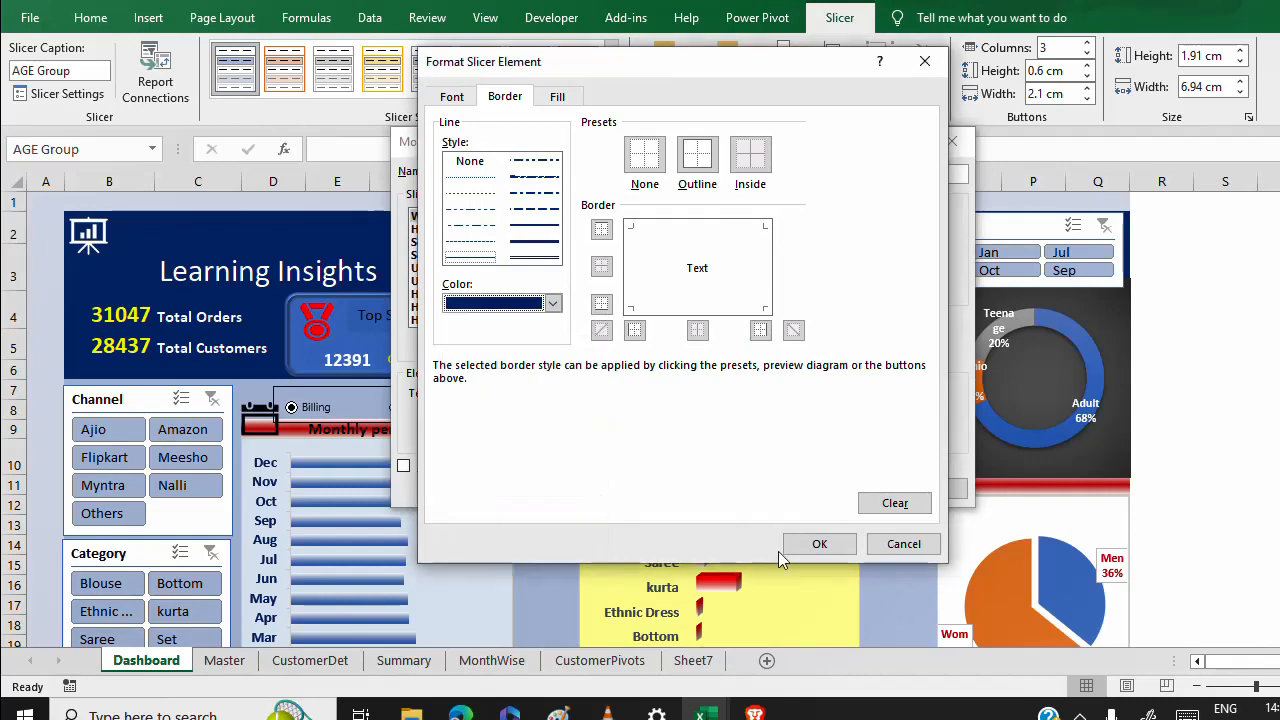
{"action": "left_click", "coordinate": [826, 547]}
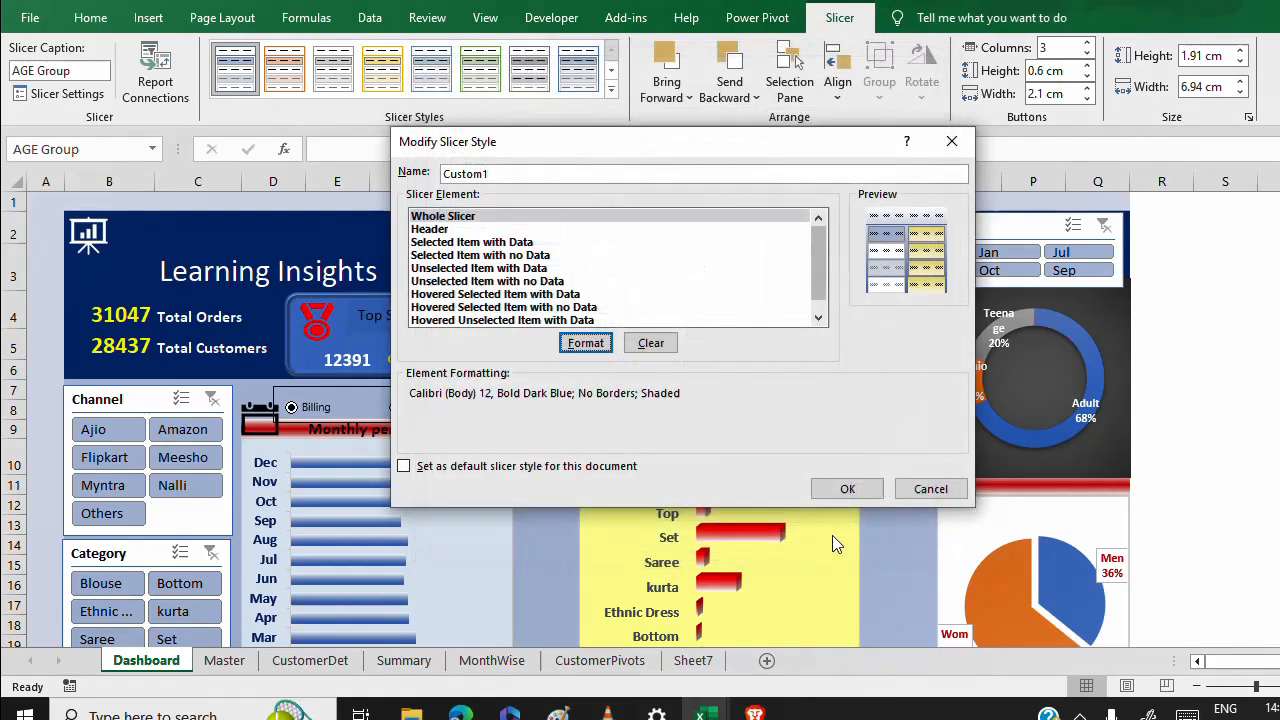
Open the Header element's formatting and remove all of its borders.
{"action": "left_click", "coordinate": [446, 229]}
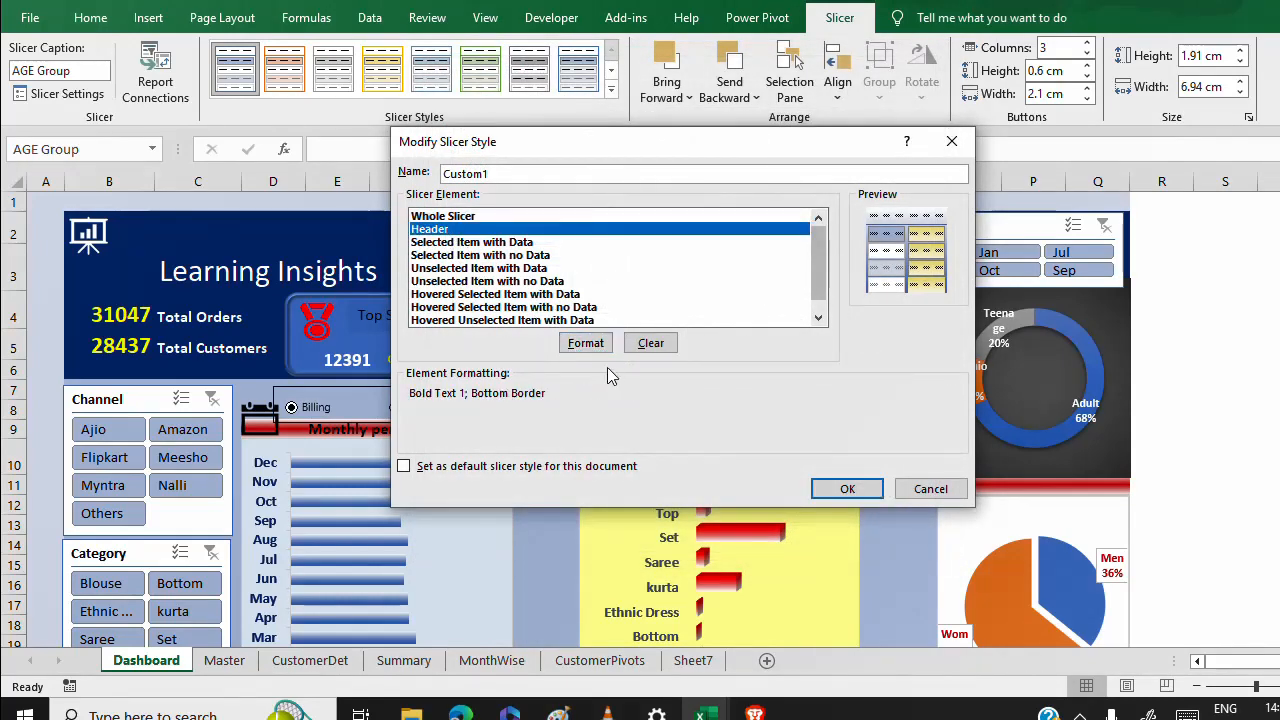
{"action": "left_click", "coordinate": [588, 344]}
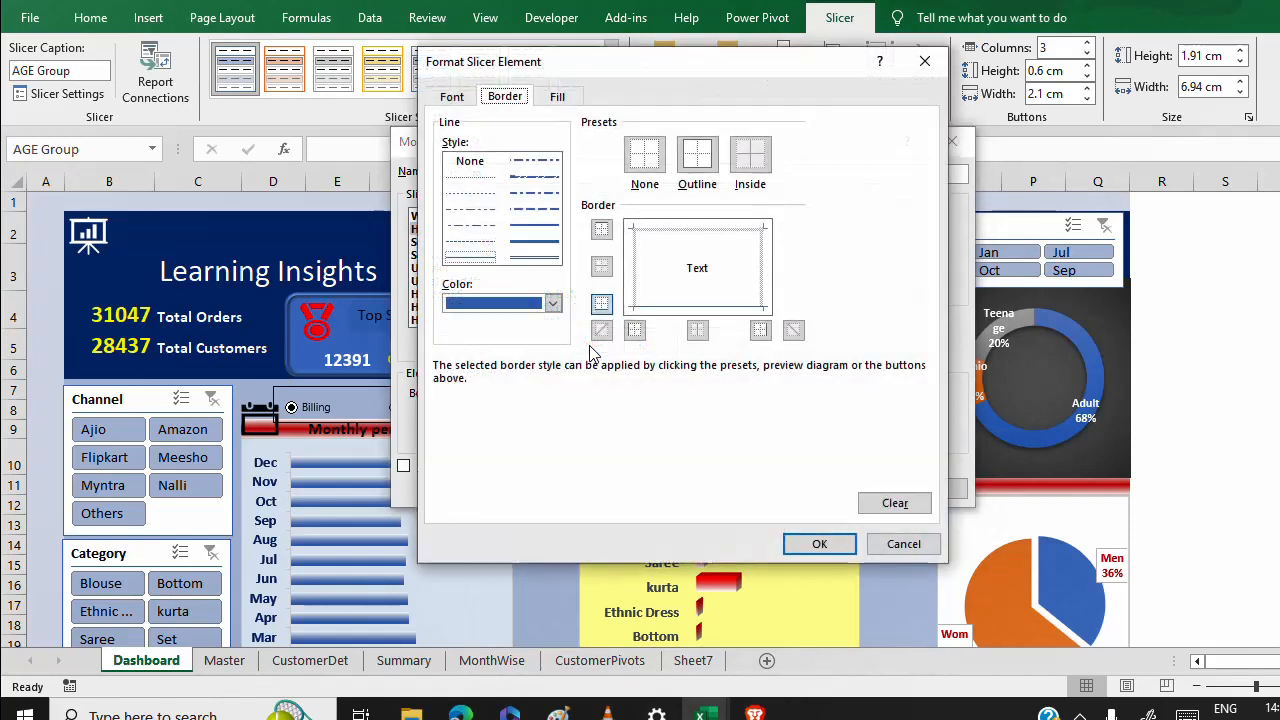
{"action": "left_click", "coordinate": [601, 229]}
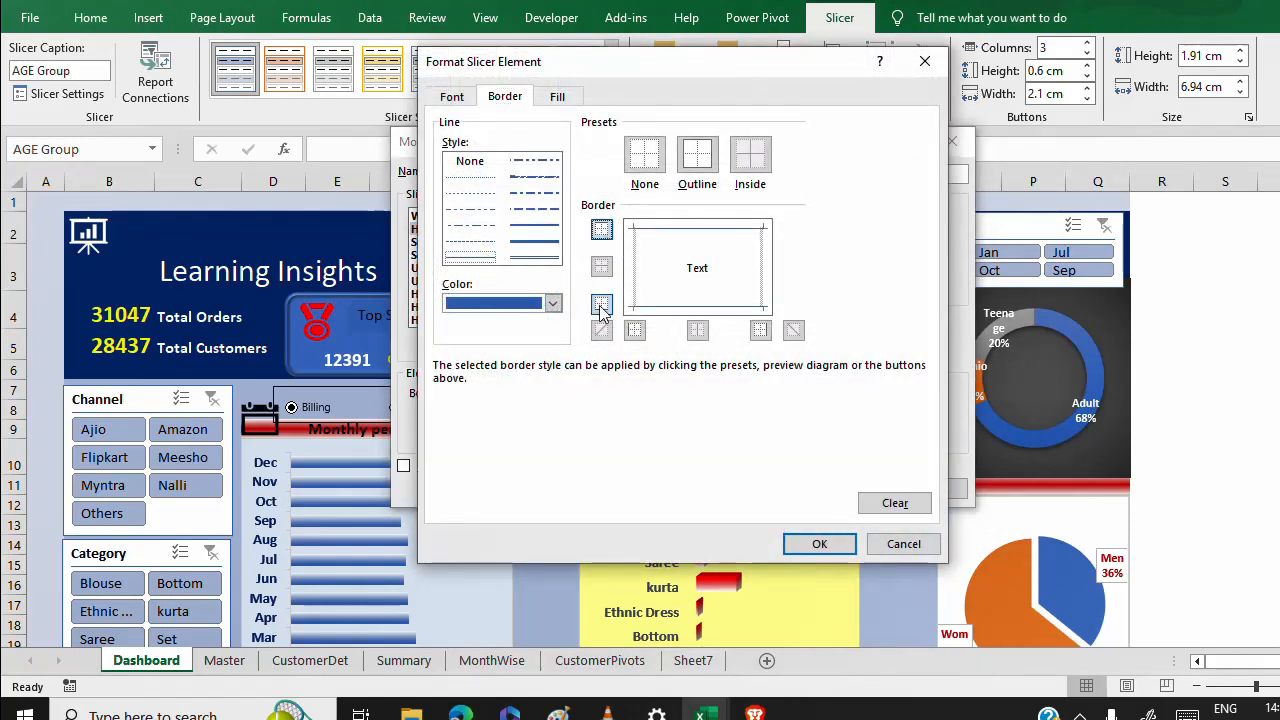
{"action": "left_click", "coordinate": [601, 303]}
{"action": "left_click", "coordinate": [635, 330]}
{"action": "left_click", "coordinate": [760, 330]}
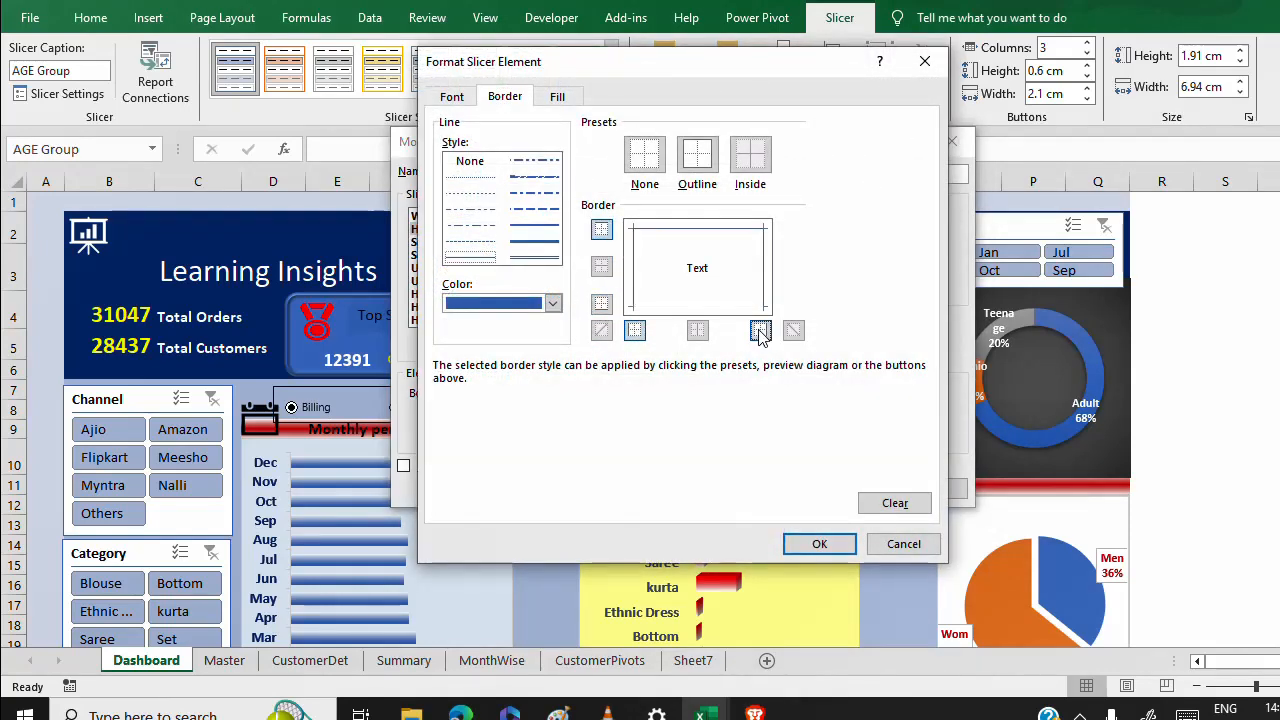
{"action": "left_click", "coordinate": [601, 229]}
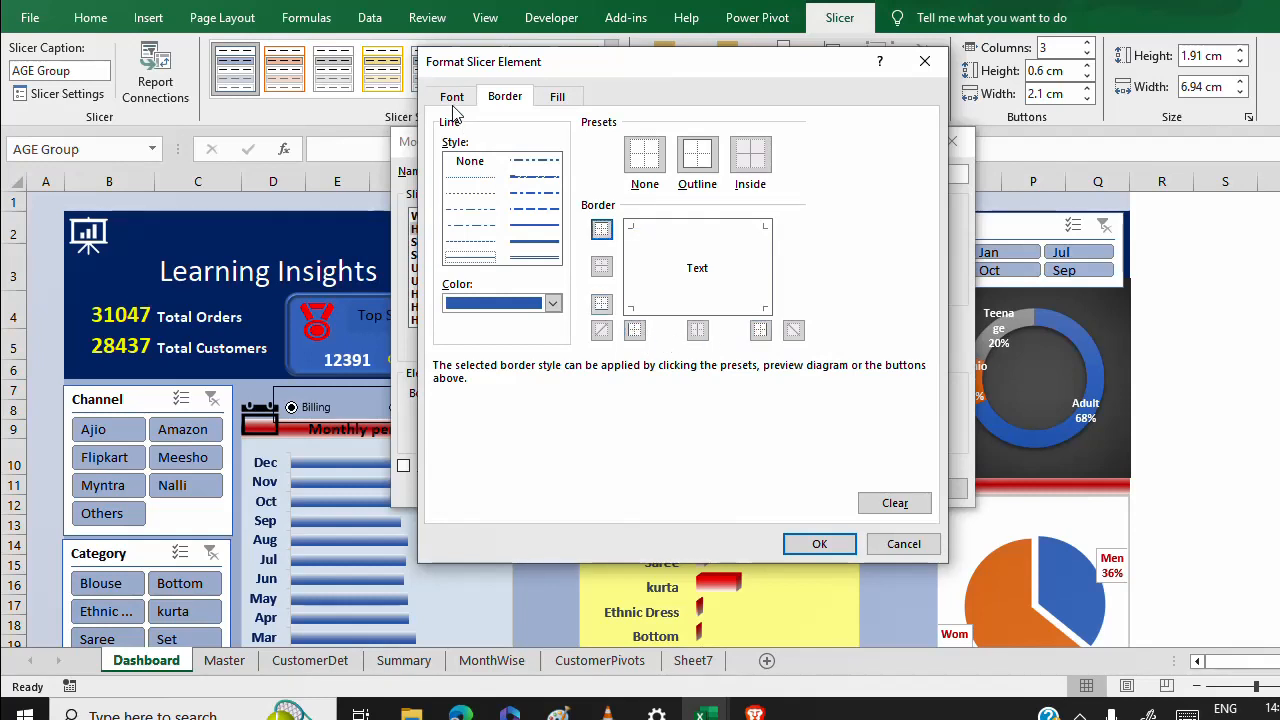
Format the Header element's font as Calibri (Body), bold, size 12, in the standard dark blue.
{"action": "left_click", "coordinate": [452, 98]}
{"action": "left_click", "coordinate": [490, 174]}
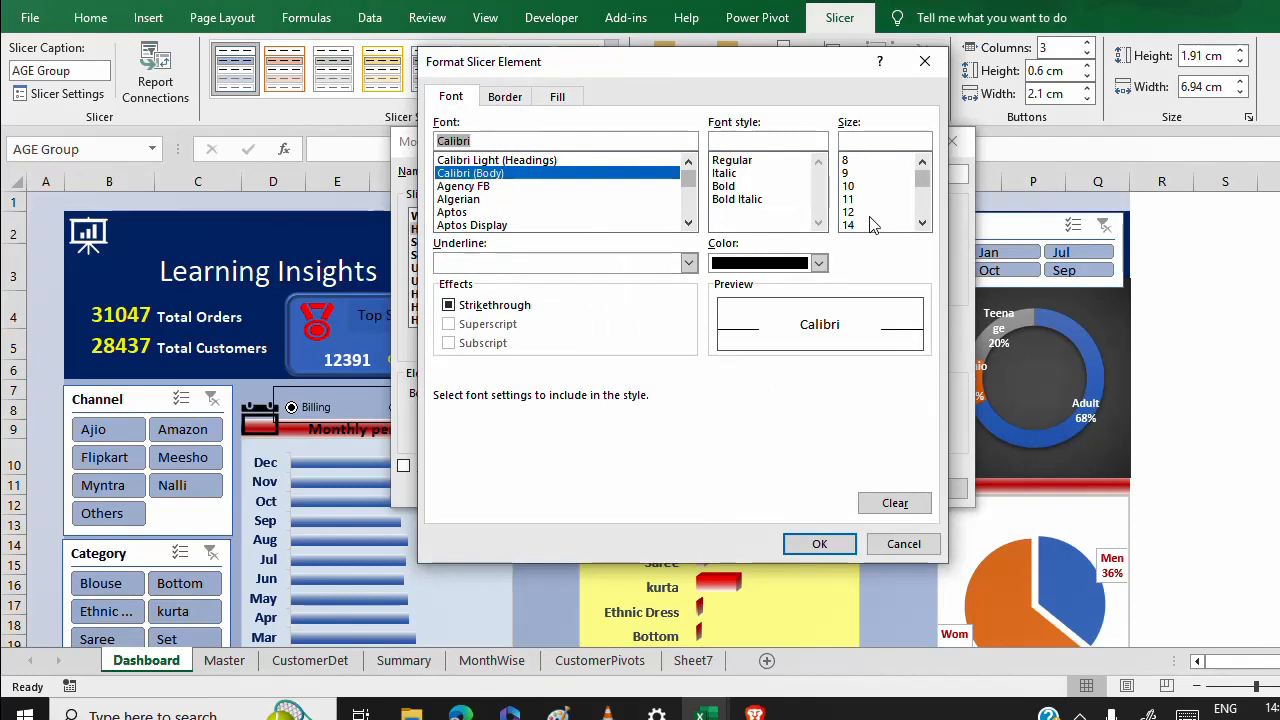
{"action": "left_click", "coordinate": [858, 212]}
{"action": "left_click", "coordinate": [818, 263]}
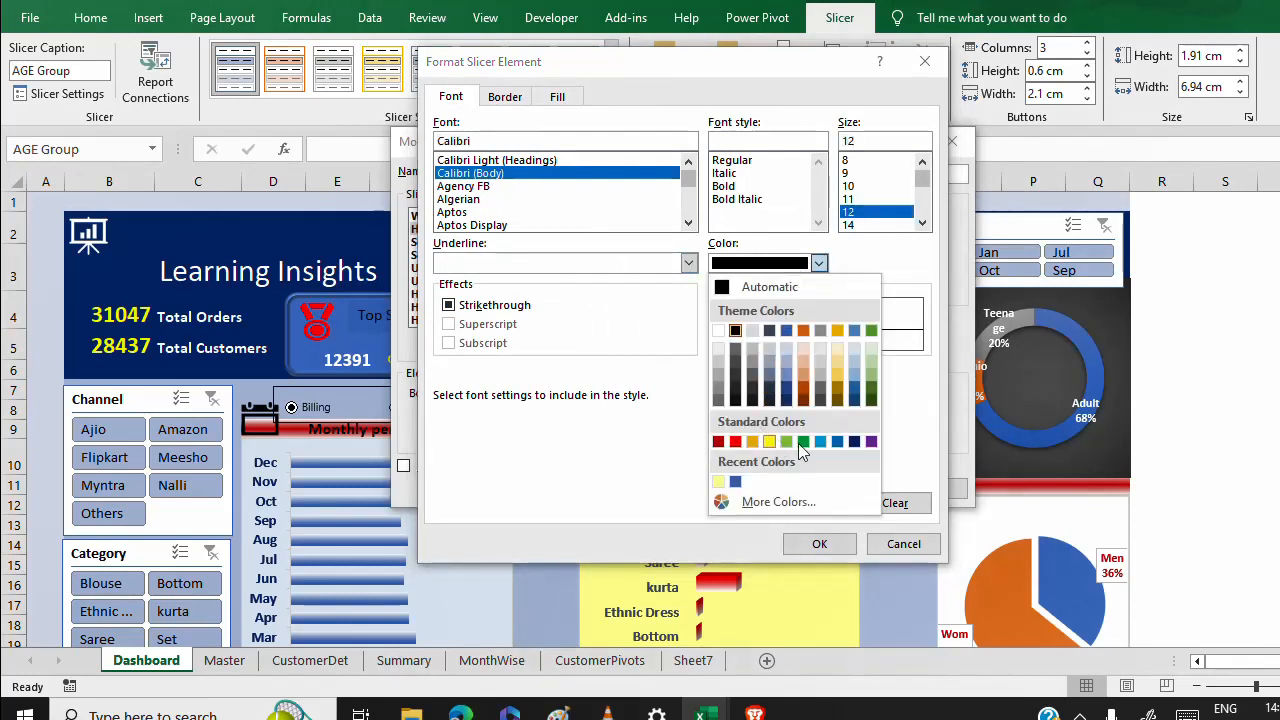
{"action": "left_click", "coordinate": [855, 446]}
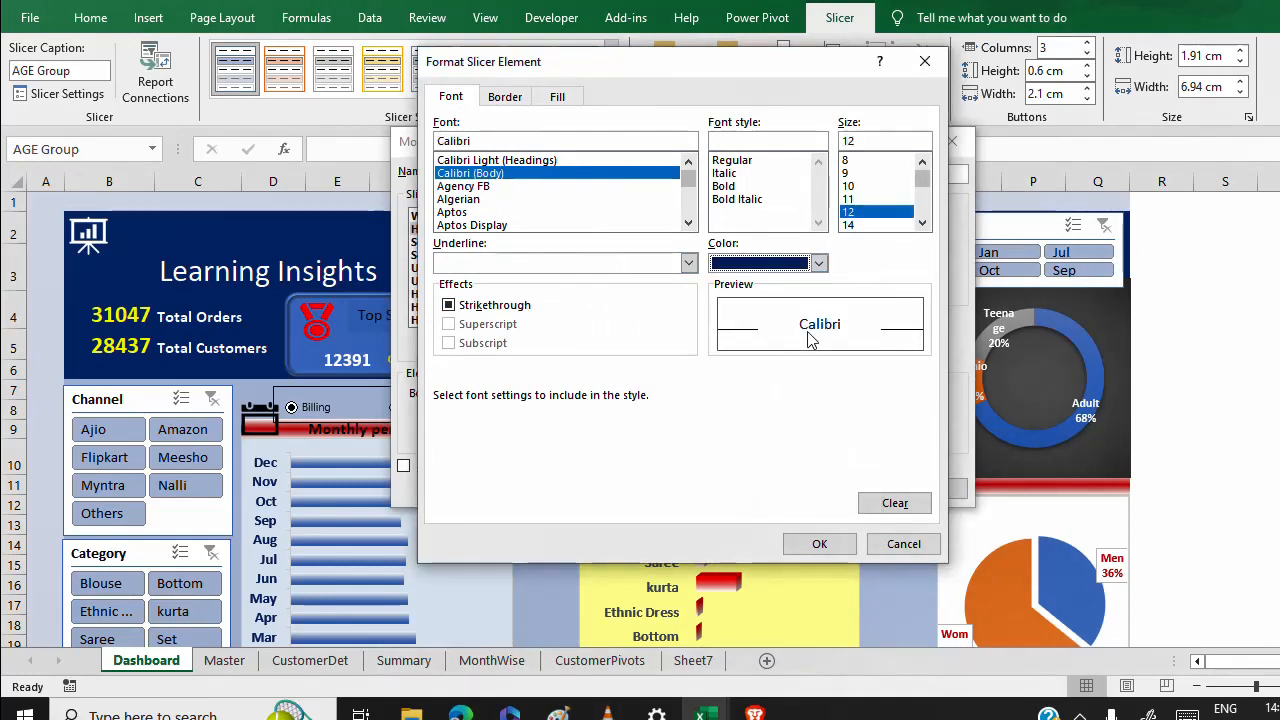
{"action": "left_click", "coordinate": [746, 187]}
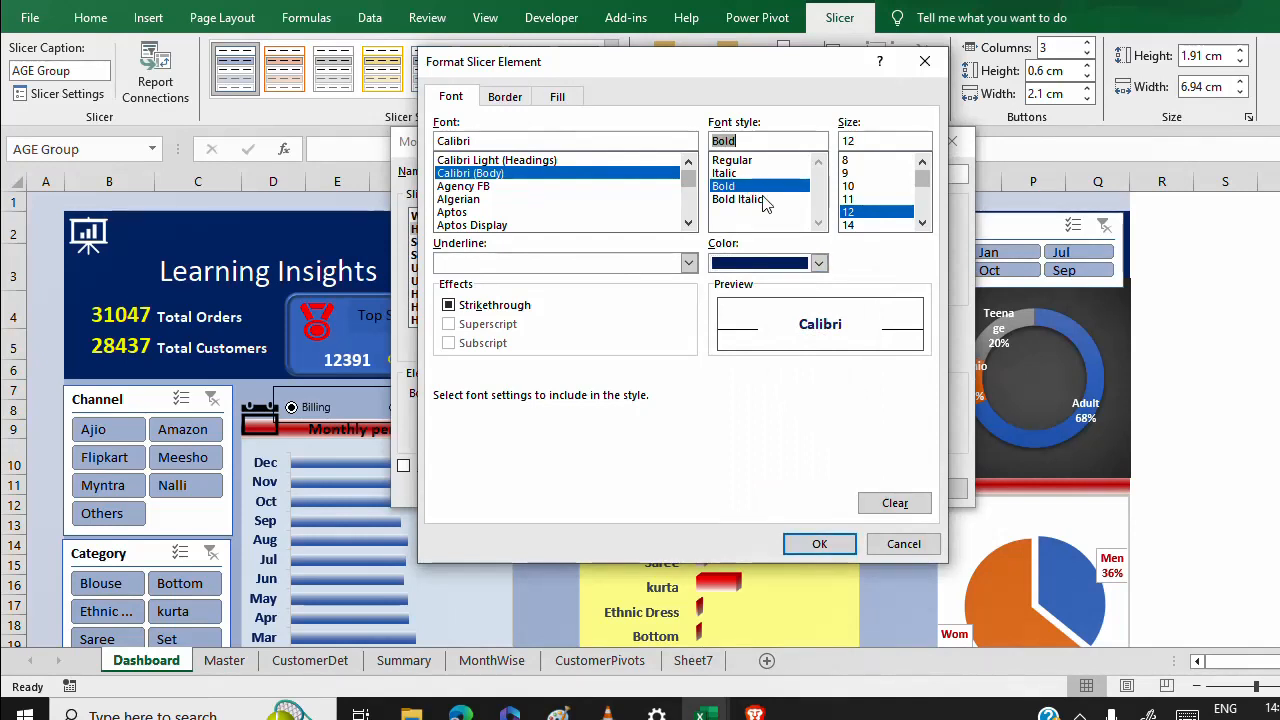
Fill the Header element with the custom dark blue #050153 and copy its hex code.
{"action": "left_click", "coordinate": [557, 100]}
{"action": "left_click", "coordinate": [575, 330]}
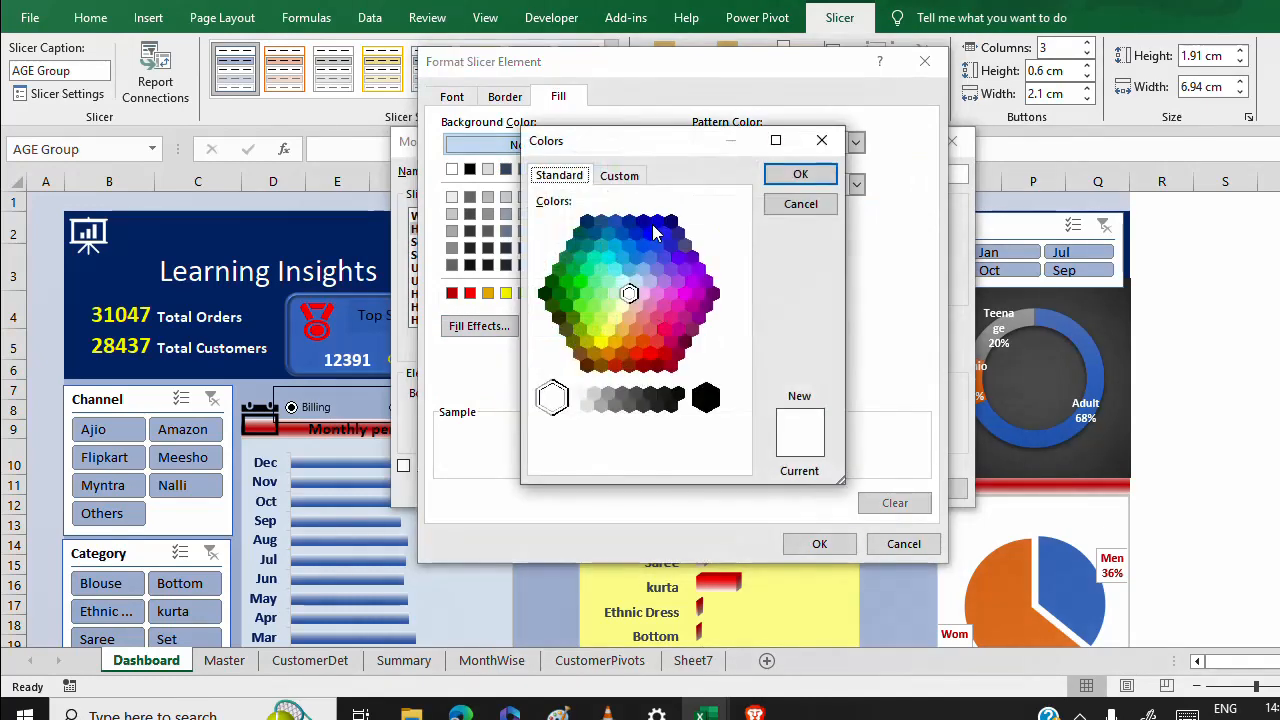
{"action": "left_click", "coordinate": [620, 178]}
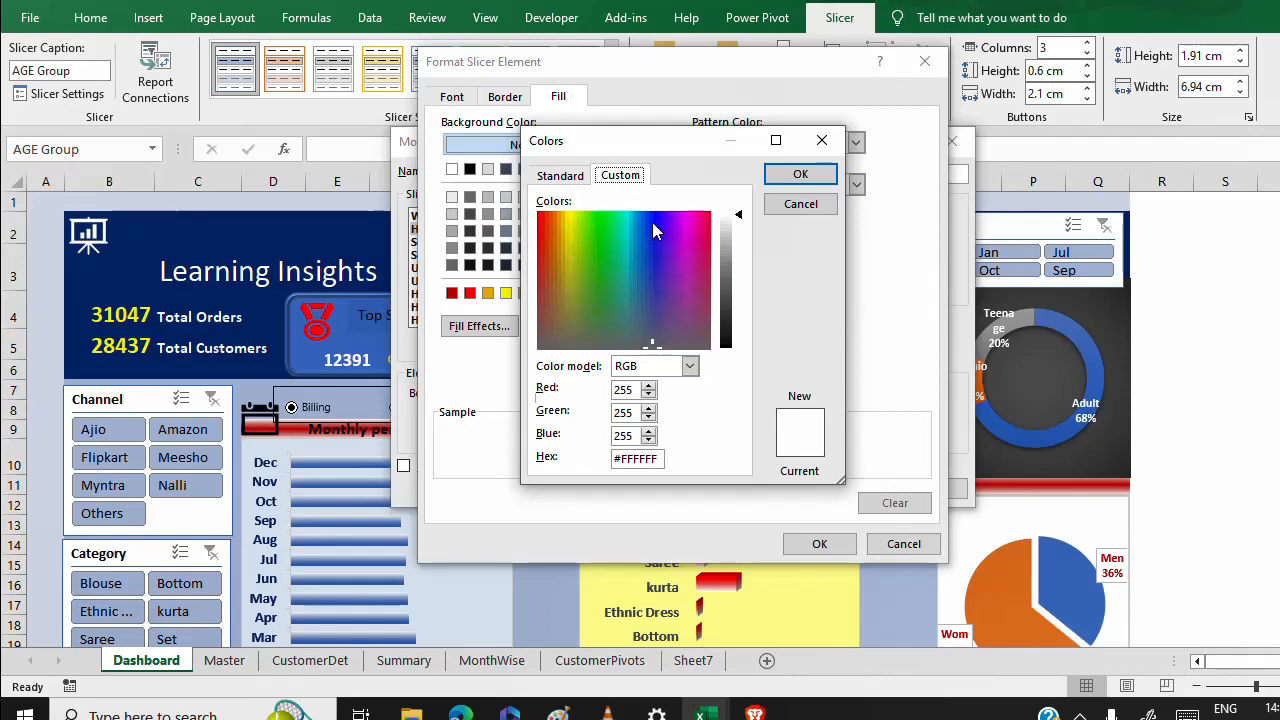
{"action": "left_click", "coordinate": [653, 214]}
{"action": "left_click", "coordinate": [737, 257]}
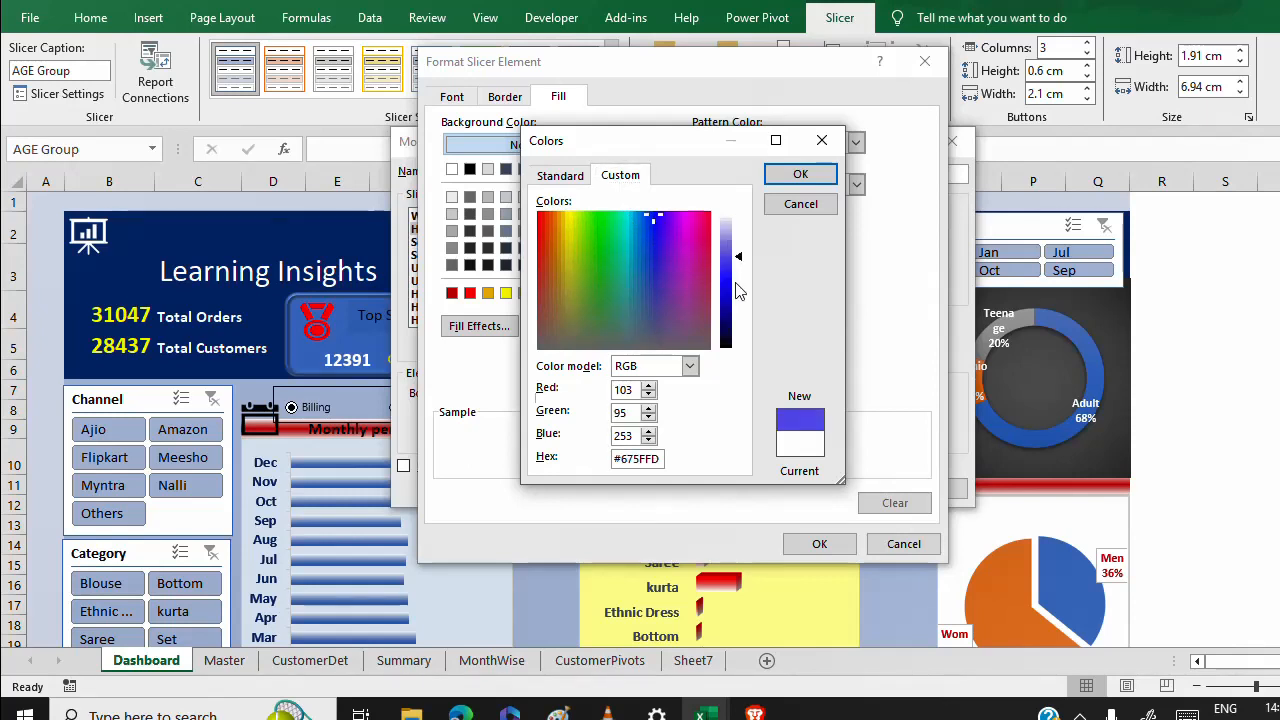
{"action": "left_click", "coordinate": [738, 308]}
{"action": "left_click", "coordinate": [730, 326]}
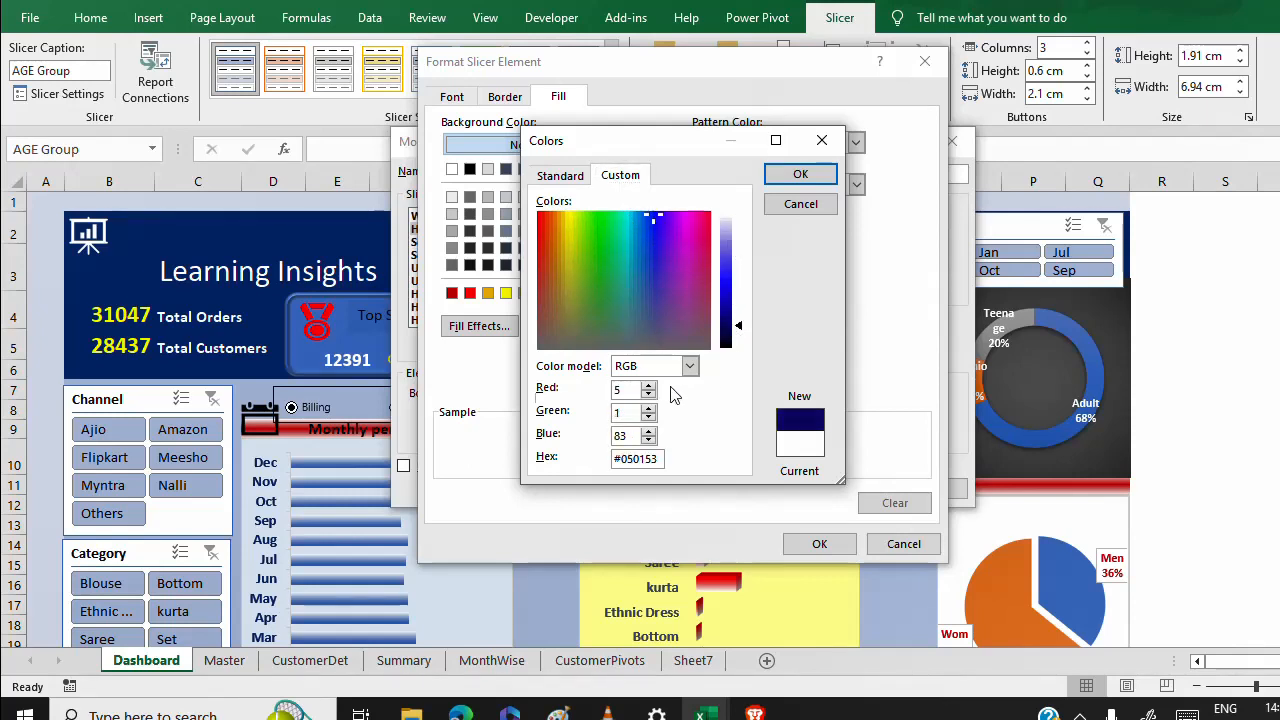
{"action": "double_click", "coordinate": [641, 459]}
{"action": "key", "text": "ctrl+c"}
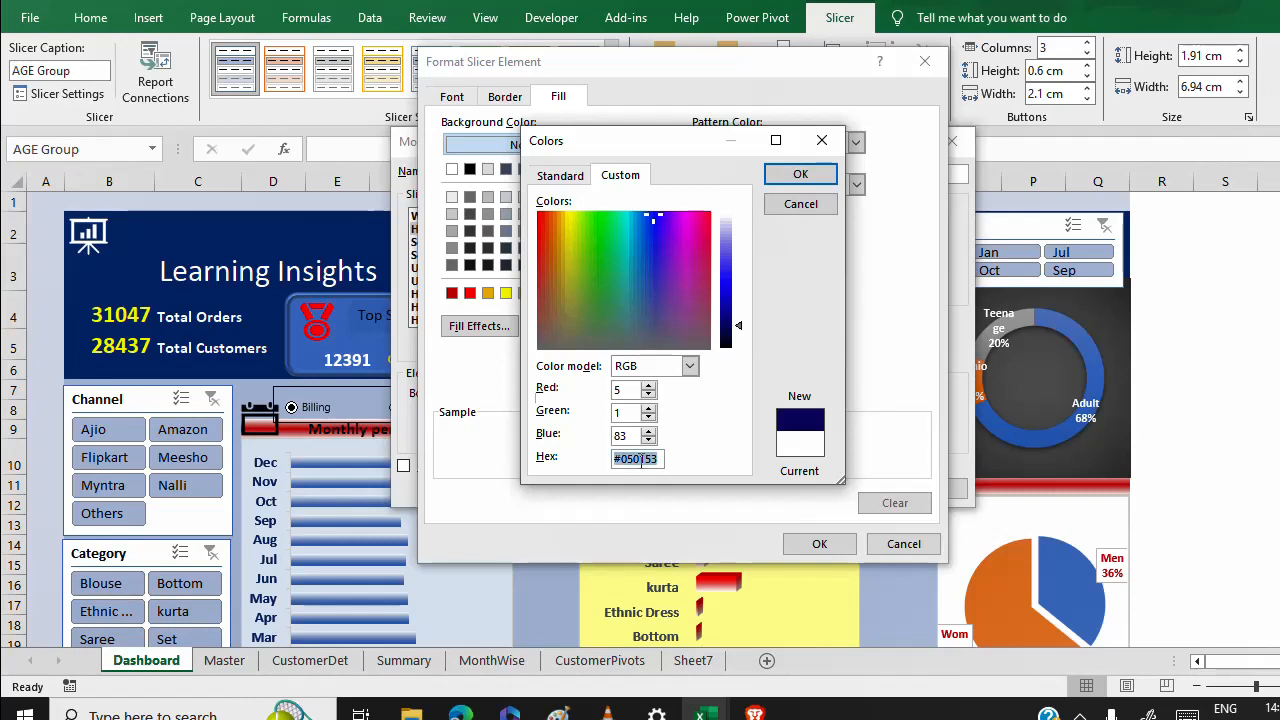
{"action": "left_click", "coordinate": [800, 175]}
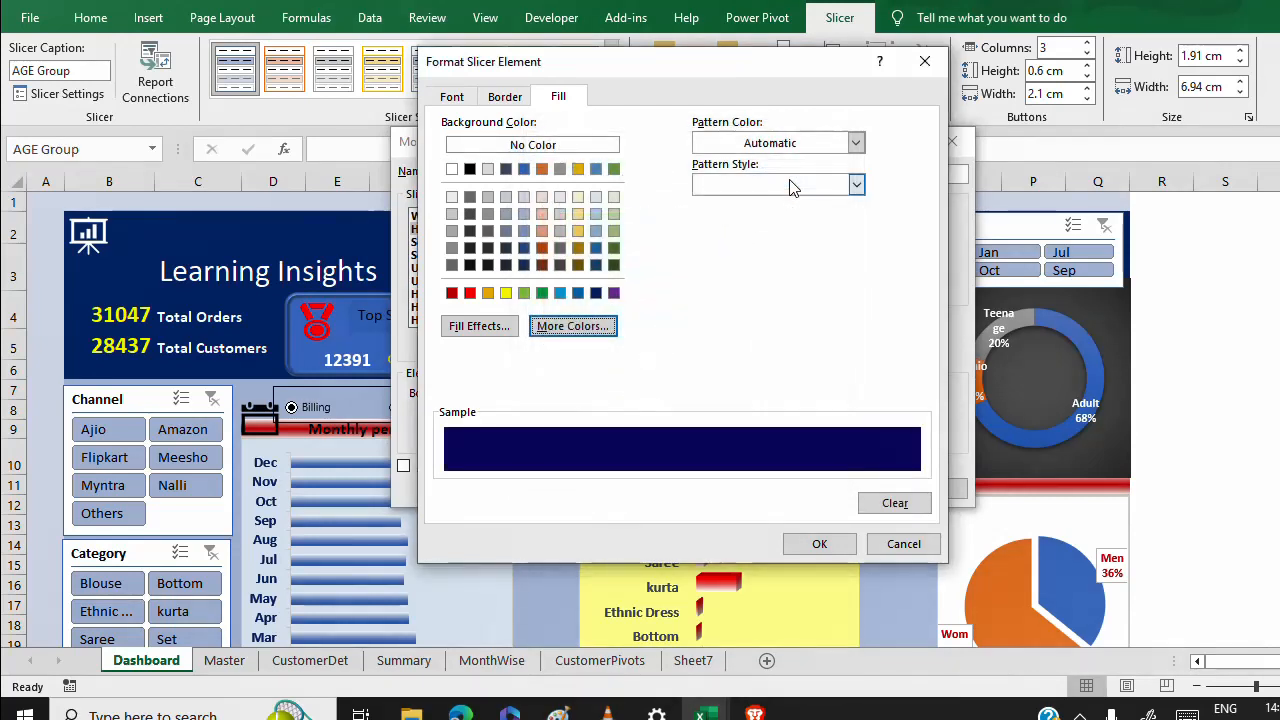
Set the Header element's font color to the copied custom dark blue #050153 and accept its formatting.
{"action": "left_click", "coordinate": [450, 99]}
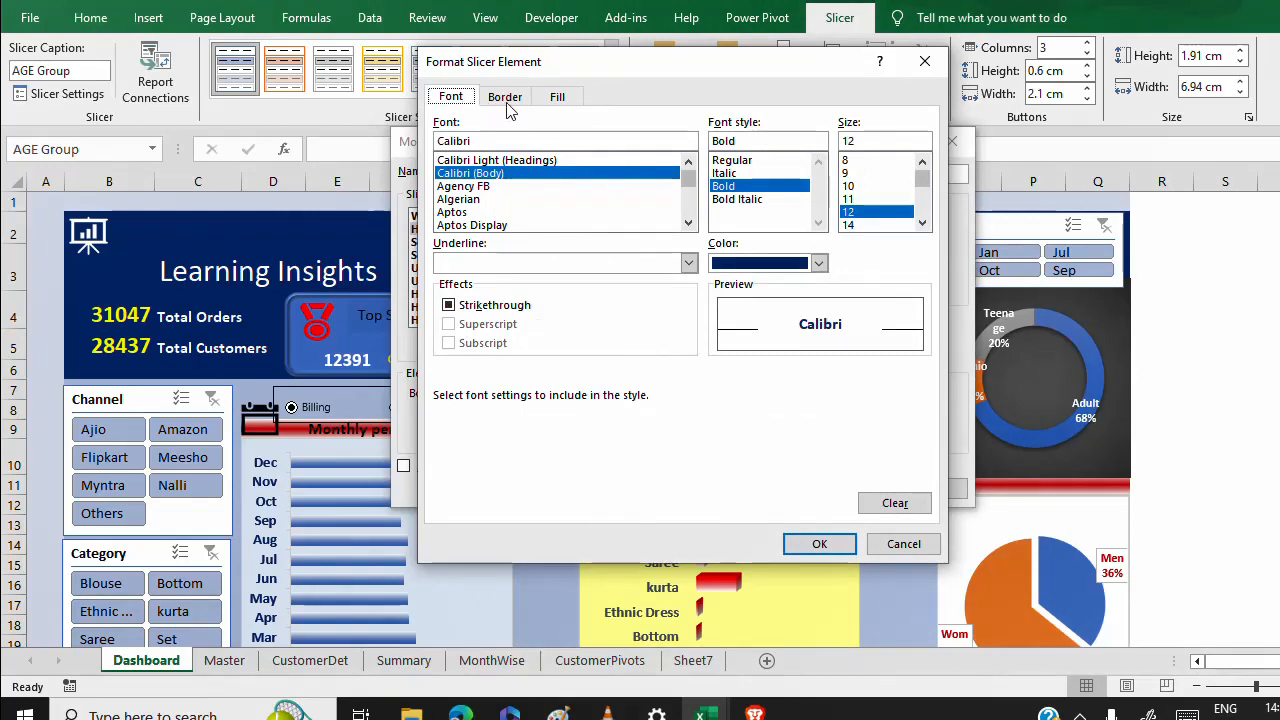
{"action": "left_click", "coordinate": [819, 263]}
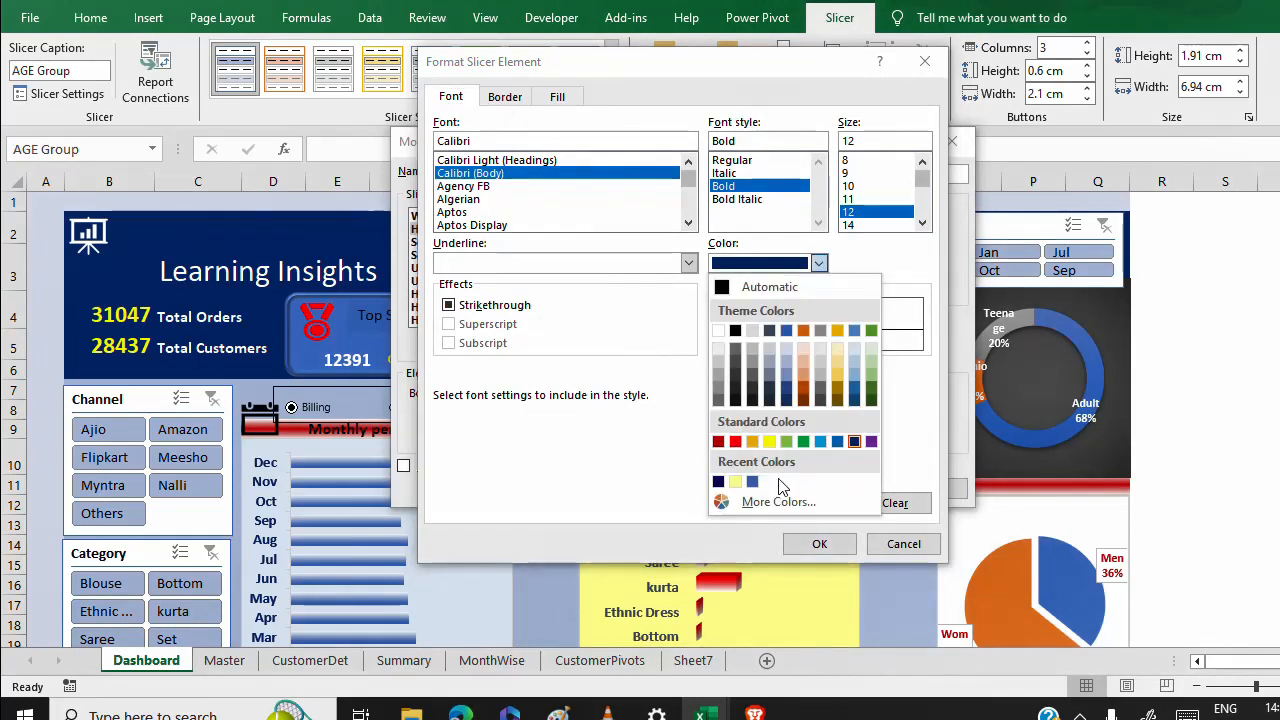
{"action": "left_click", "coordinate": [780, 503]}
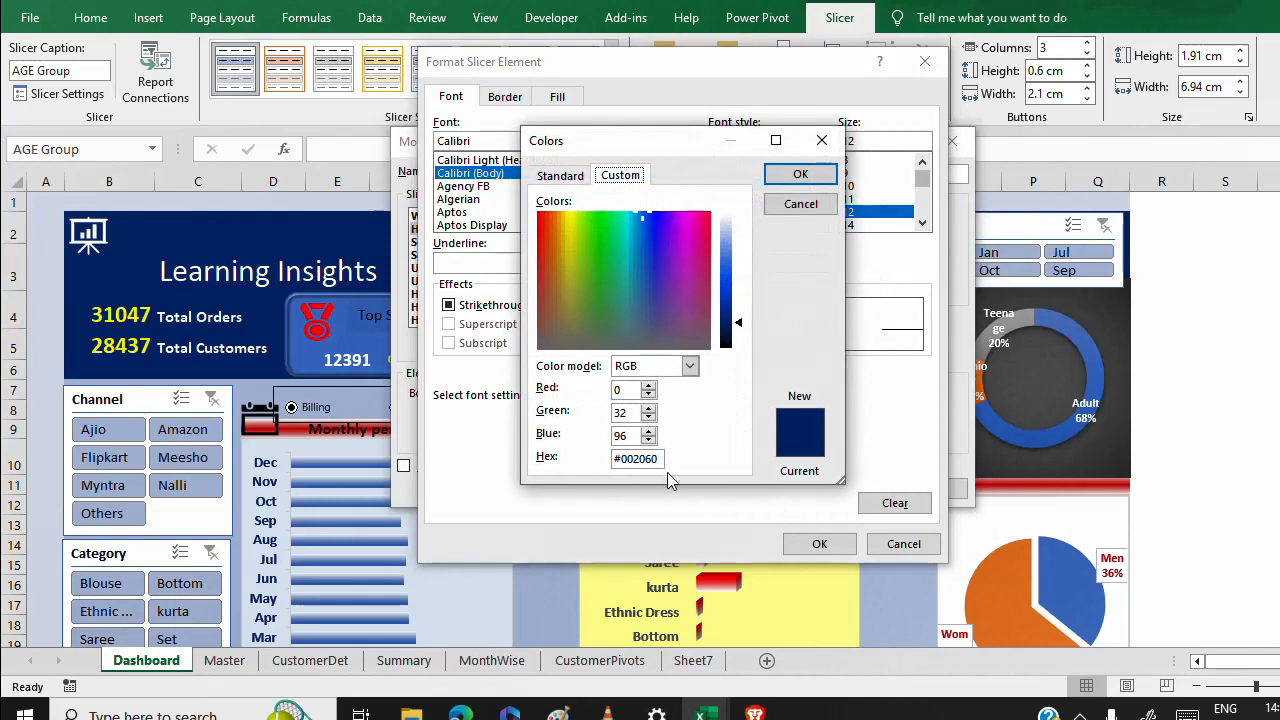
{"action": "double_click", "coordinate": [650, 458]}
{"action": "key", "text": "ctrl+v"}
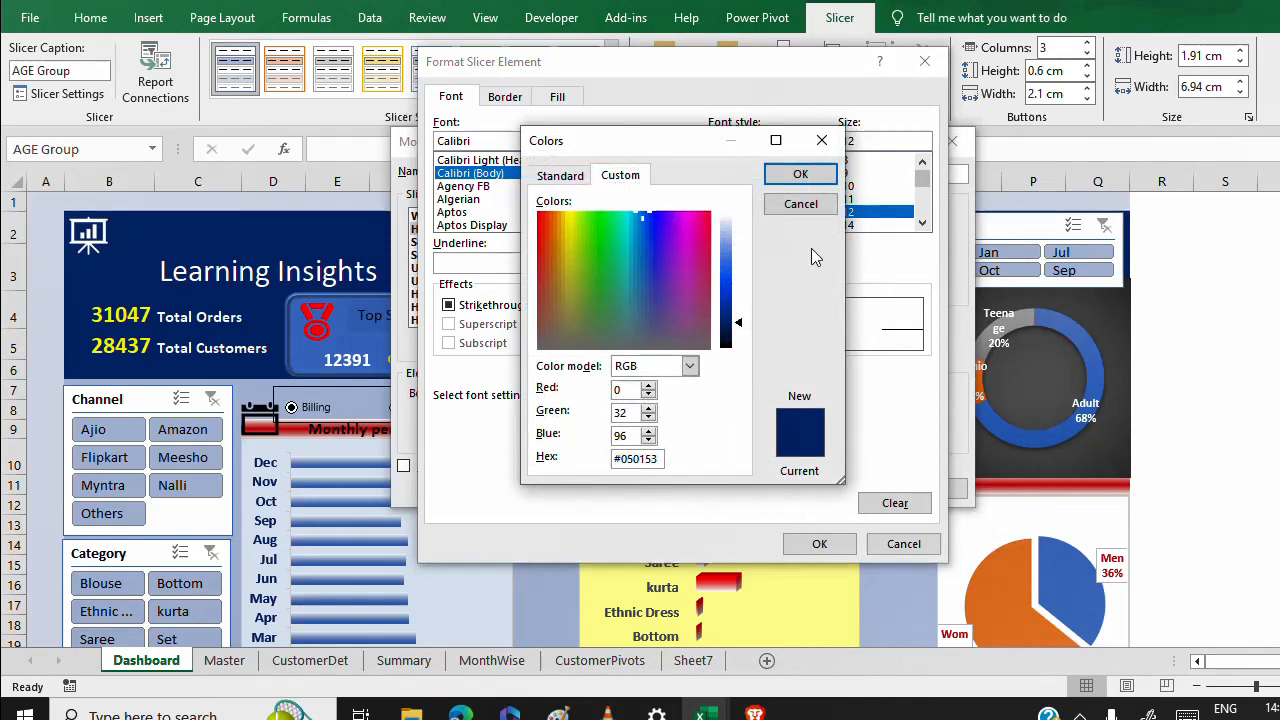
{"action": "left_click", "coordinate": [803, 176]}
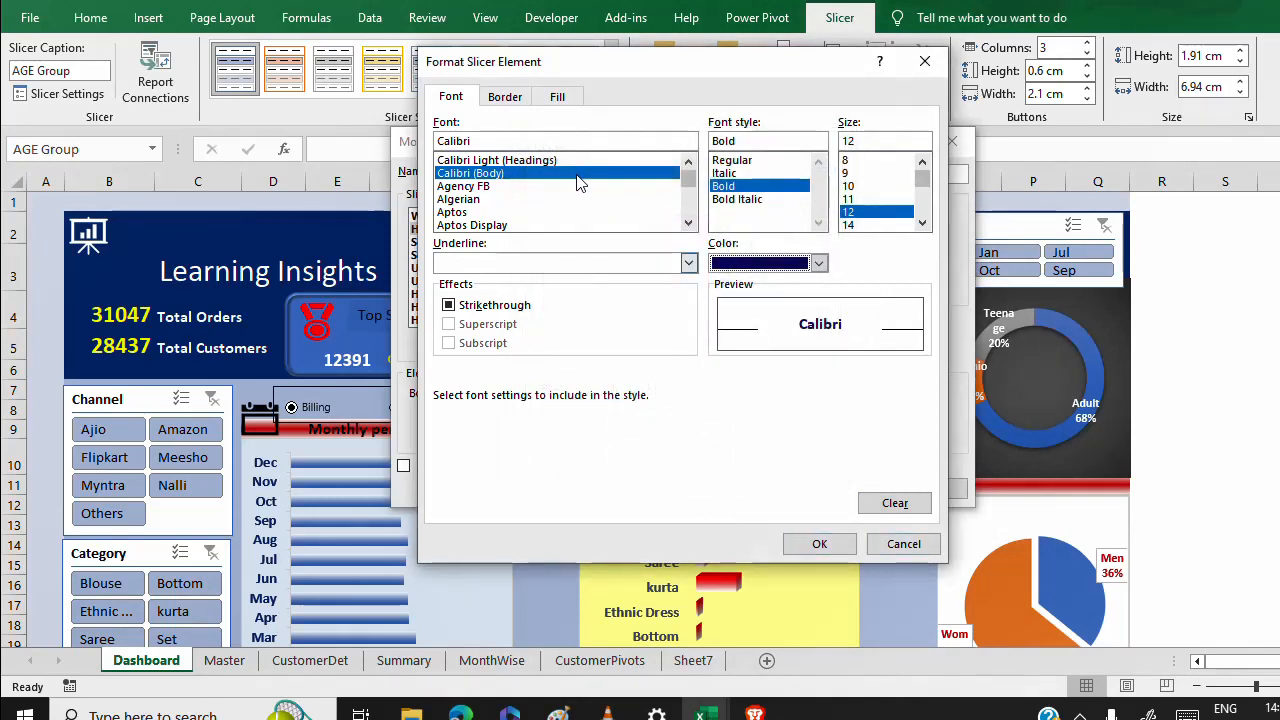
{"action": "left_click", "coordinate": [505, 96]}
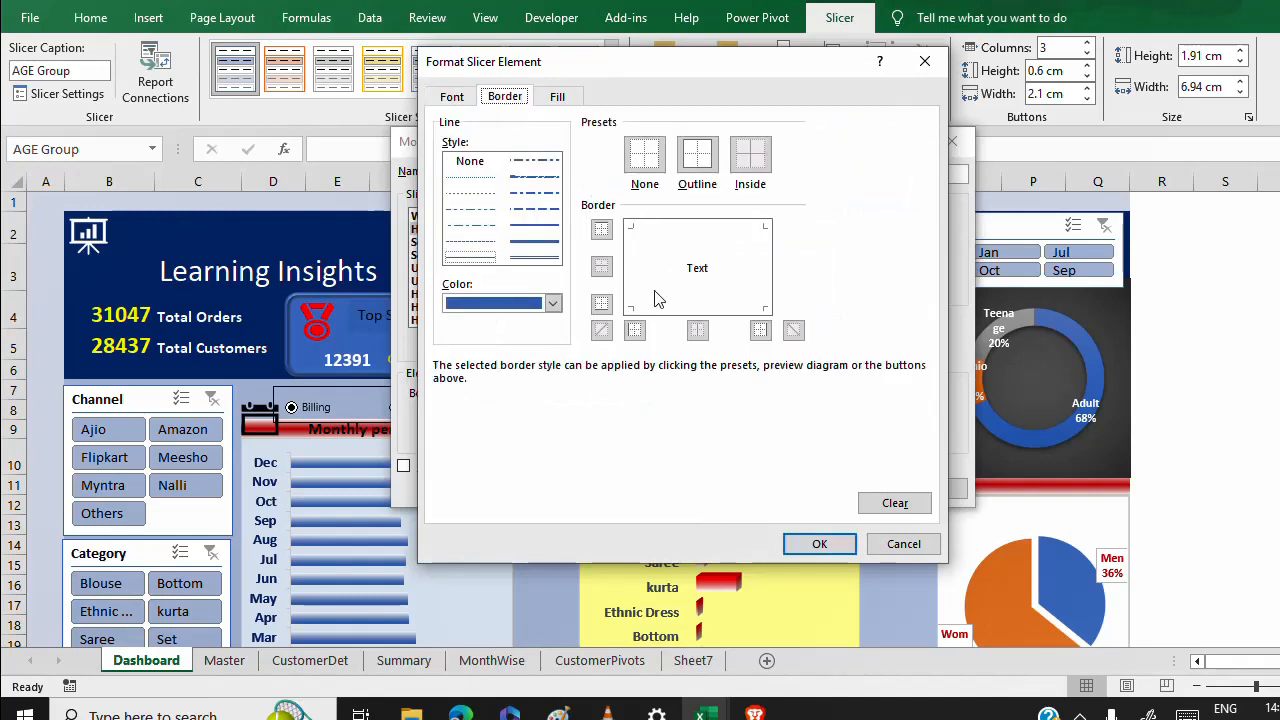
{"action": "left_click", "coordinate": [819, 545]}
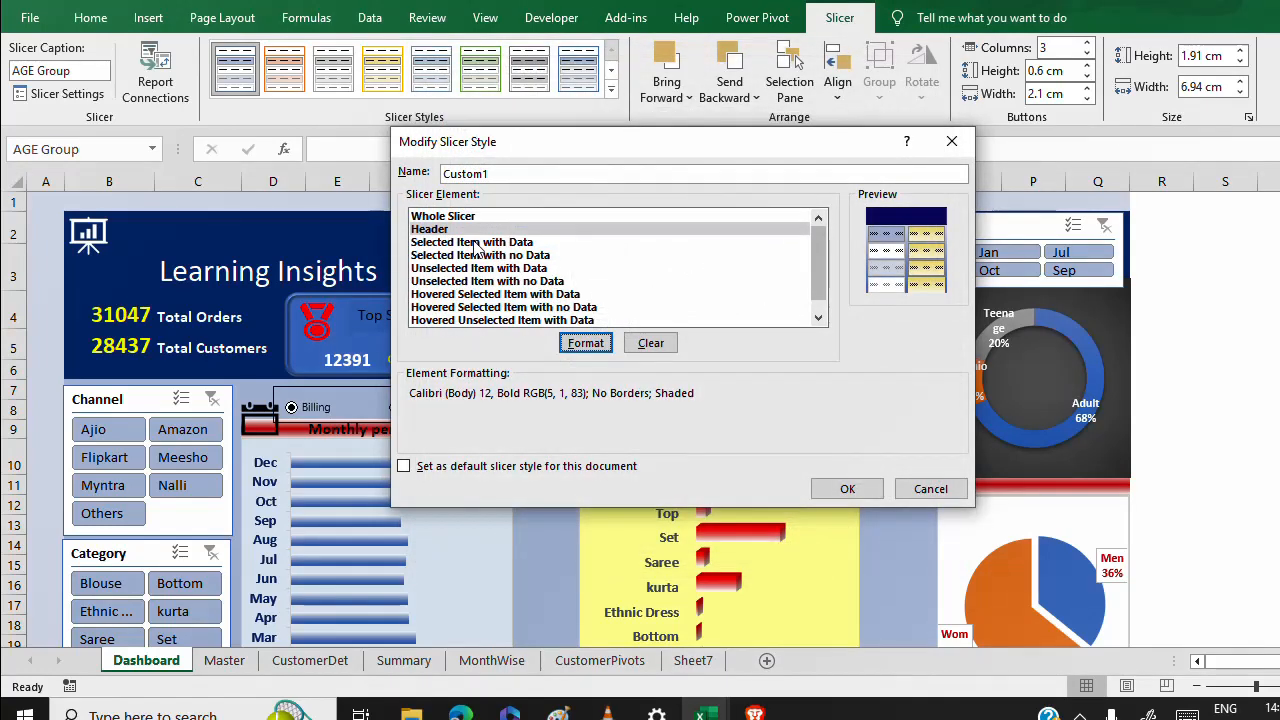
Open the Selected Item with Data element's formatting and set its font to Calibri (Body), bold.
{"action": "left_click", "coordinate": [472, 243]}
{"action": "left_click", "coordinate": [590, 346]}
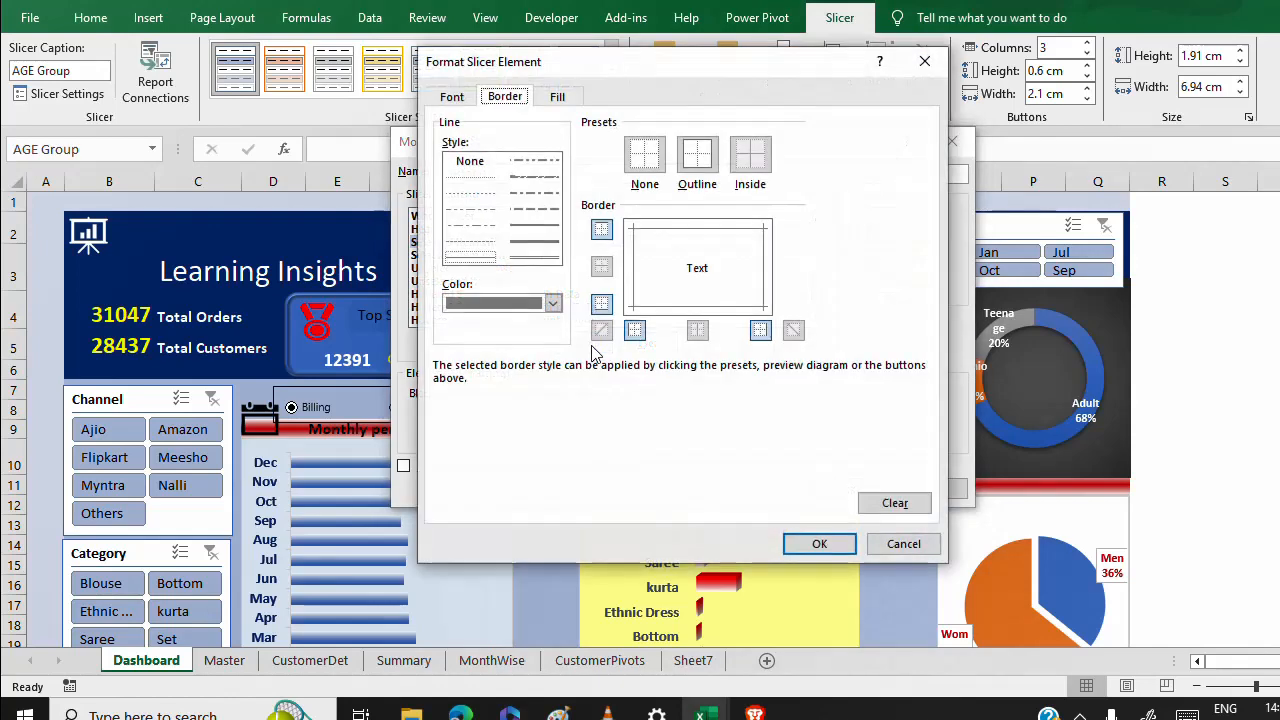
{"action": "left_click", "coordinate": [452, 98]}
{"action": "left_click", "coordinate": [470, 173]}
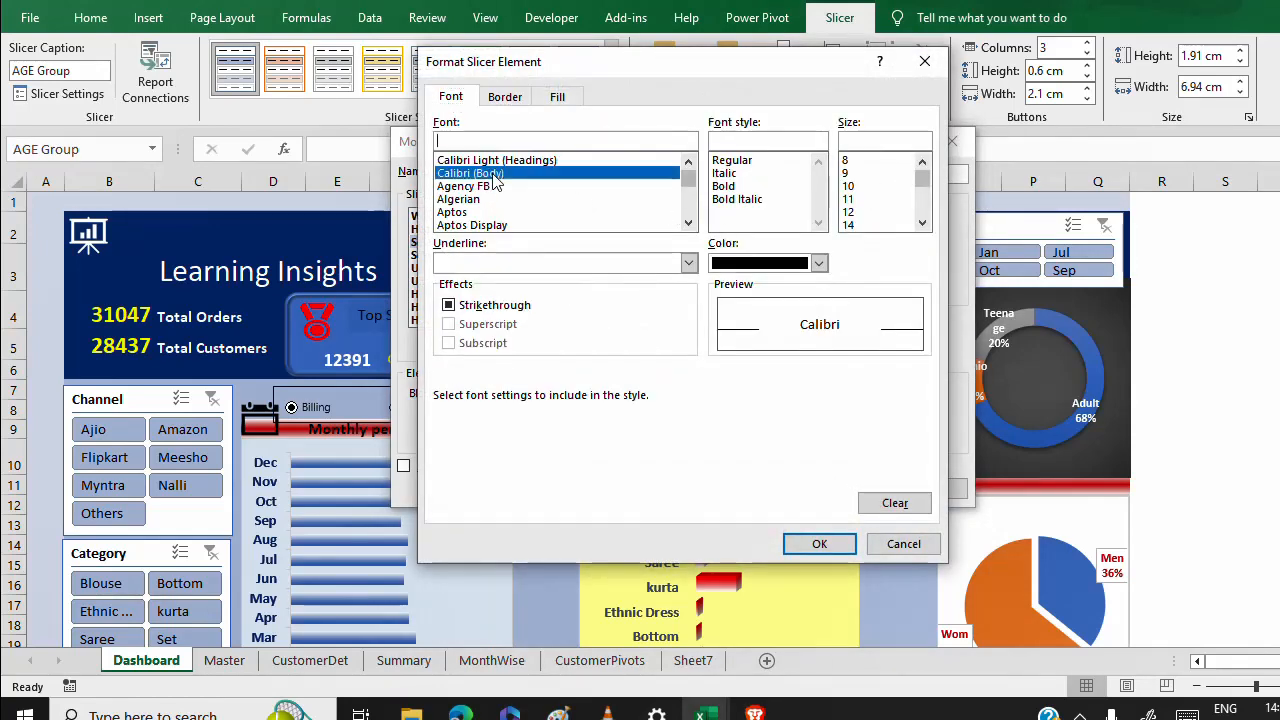
{"action": "left_click", "coordinate": [748, 187]}
Set the Selected Item with Data element's font color to the custom dark blue #050153.
{"action": "left_click", "coordinate": [819, 263]}
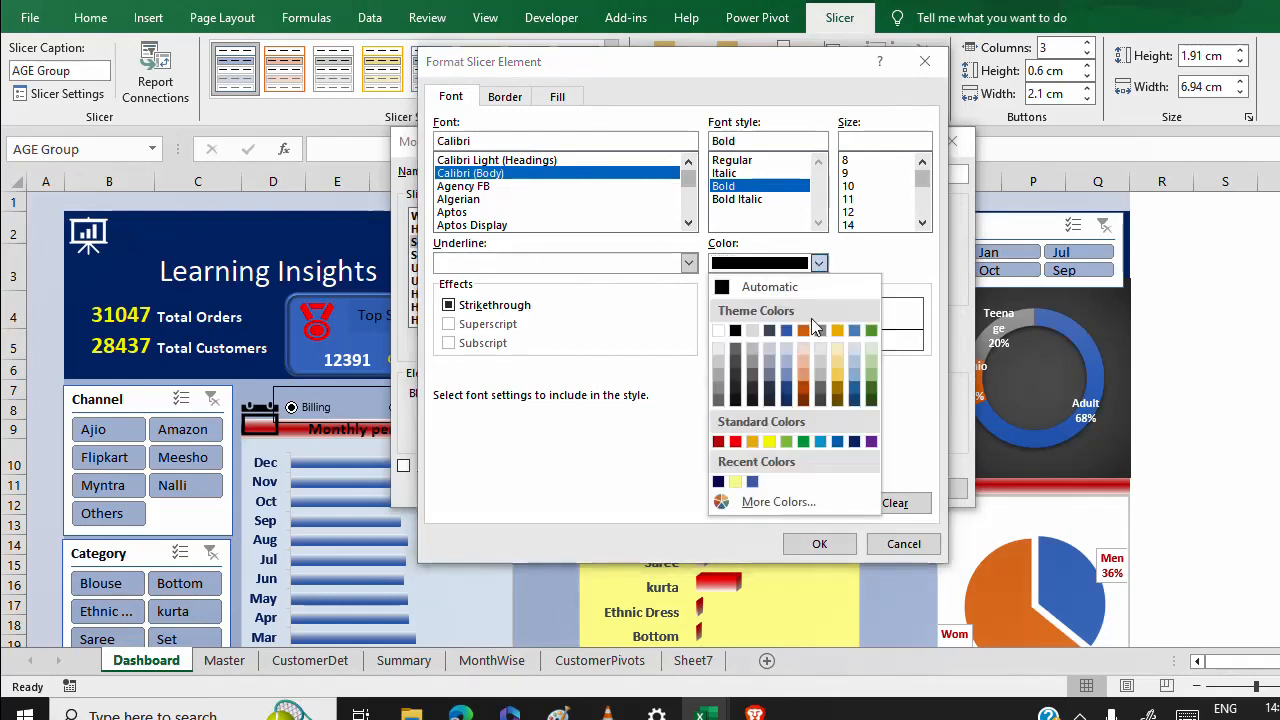
{"action": "left_click", "coordinate": [840, 505]}
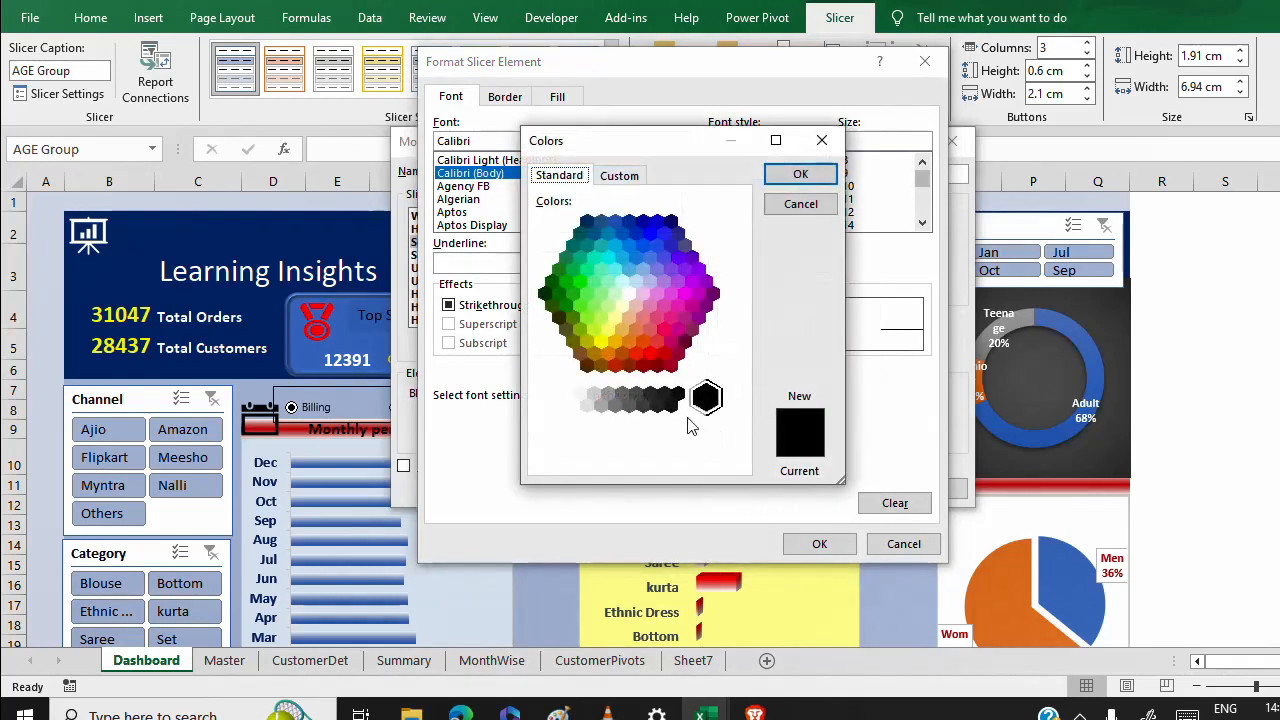
{"action": "left_click", "coordinate": [621, 176]}
{"action": "left_click", "coordinate": [648, 460]}
{"action": "double_click", "coordinate": [648, 460]}
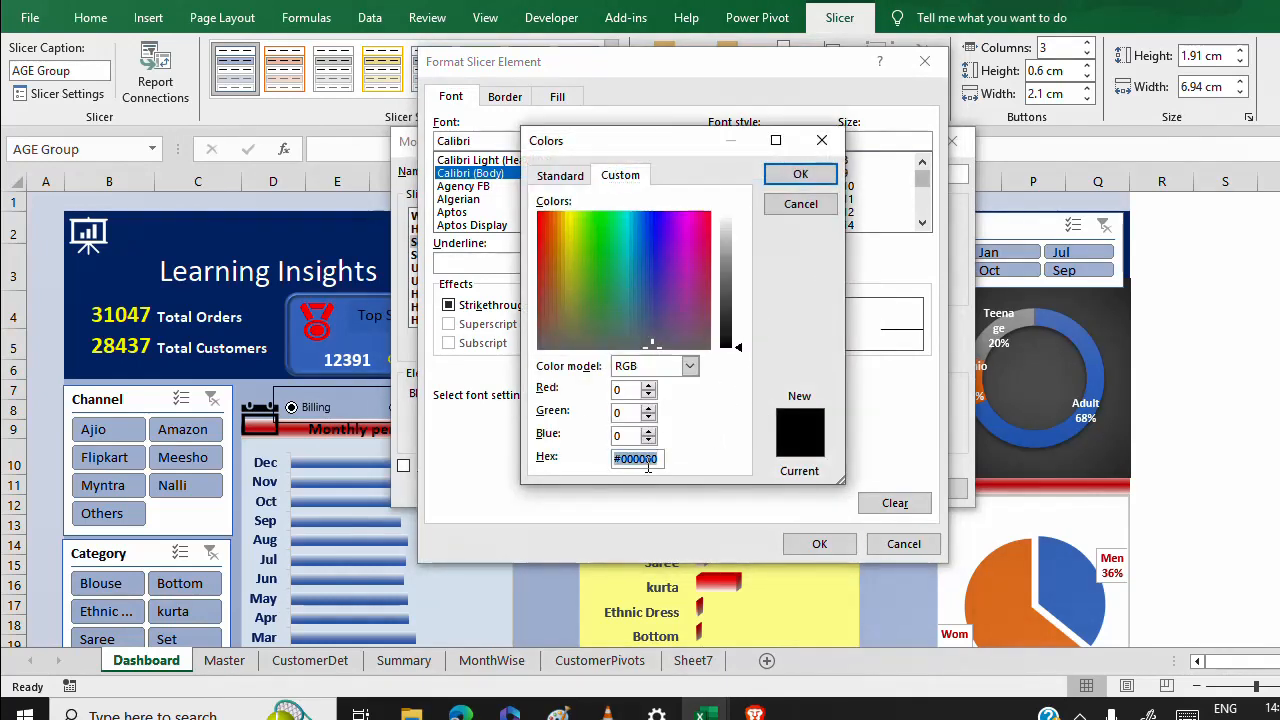
{"action": "type", "text": "#000050"}
{"action": "left_click", "coordinate": [800, 174]}
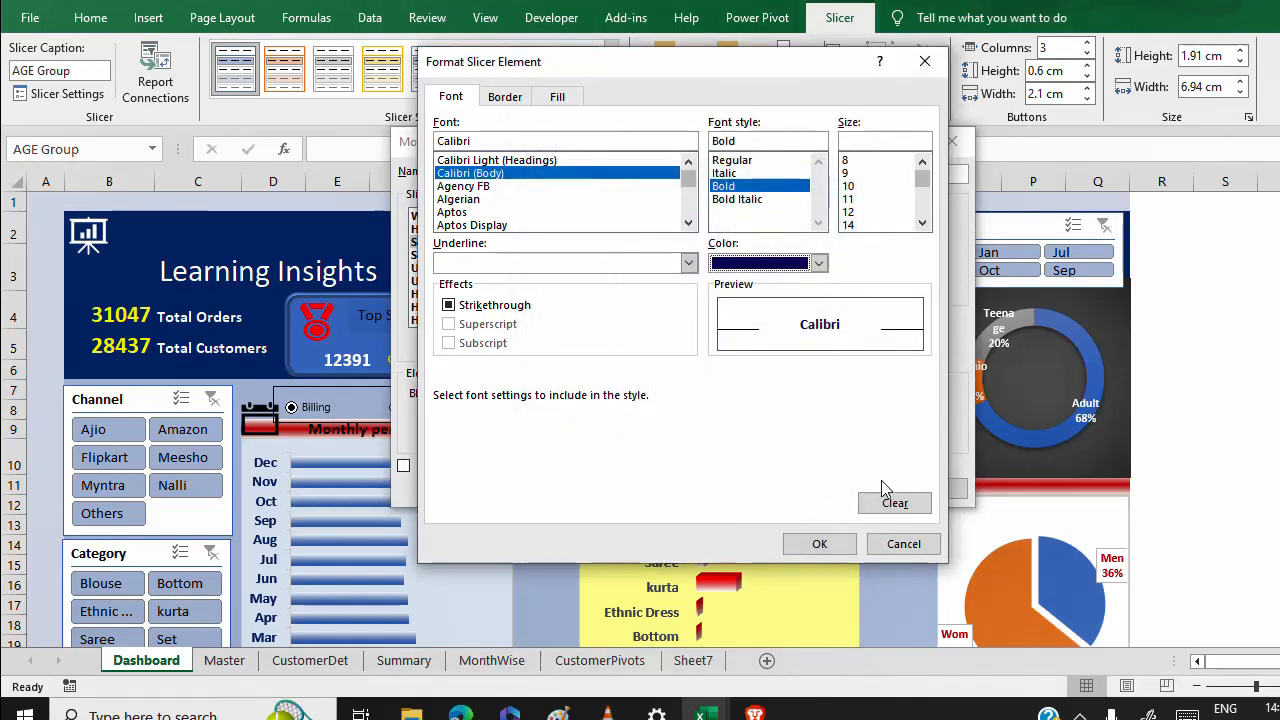
Fill the Selected Item with Data element with the custom dark blue #050153 and accept its formatting.
{"action": "left_click", "coordinate": [557, 97]}
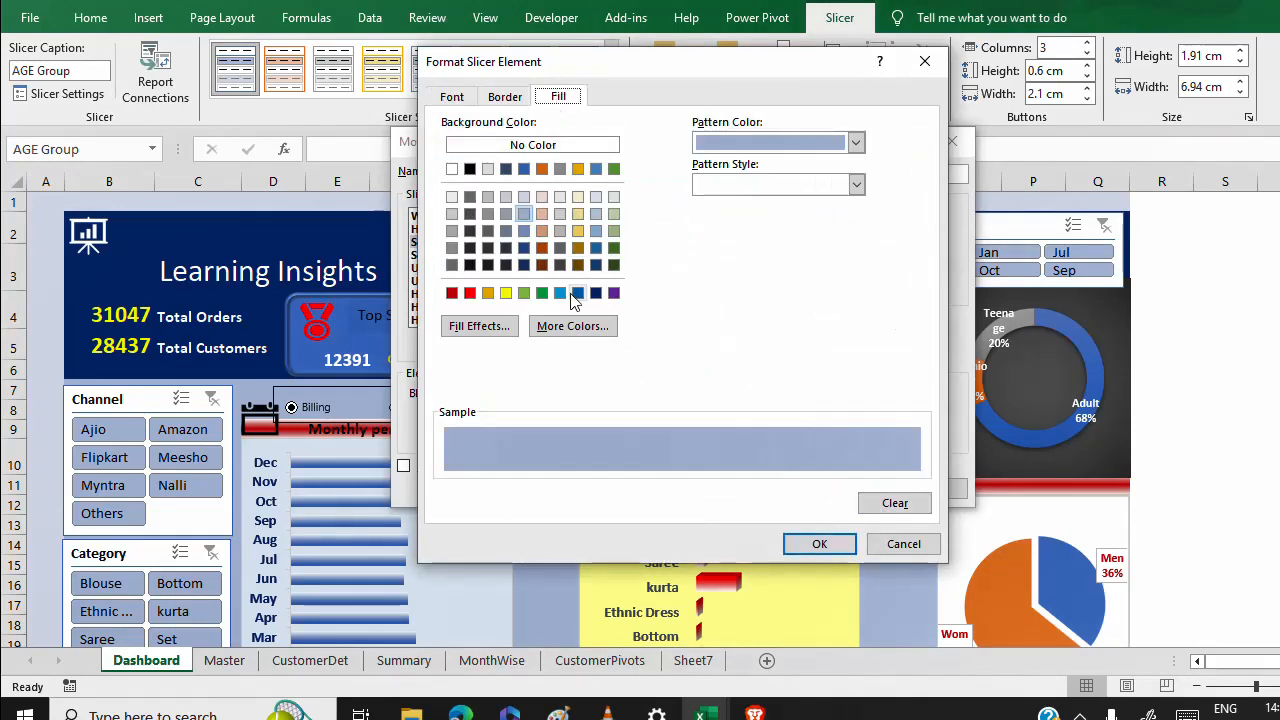
{"action": "left_click", "coordinate": [574, 325]}
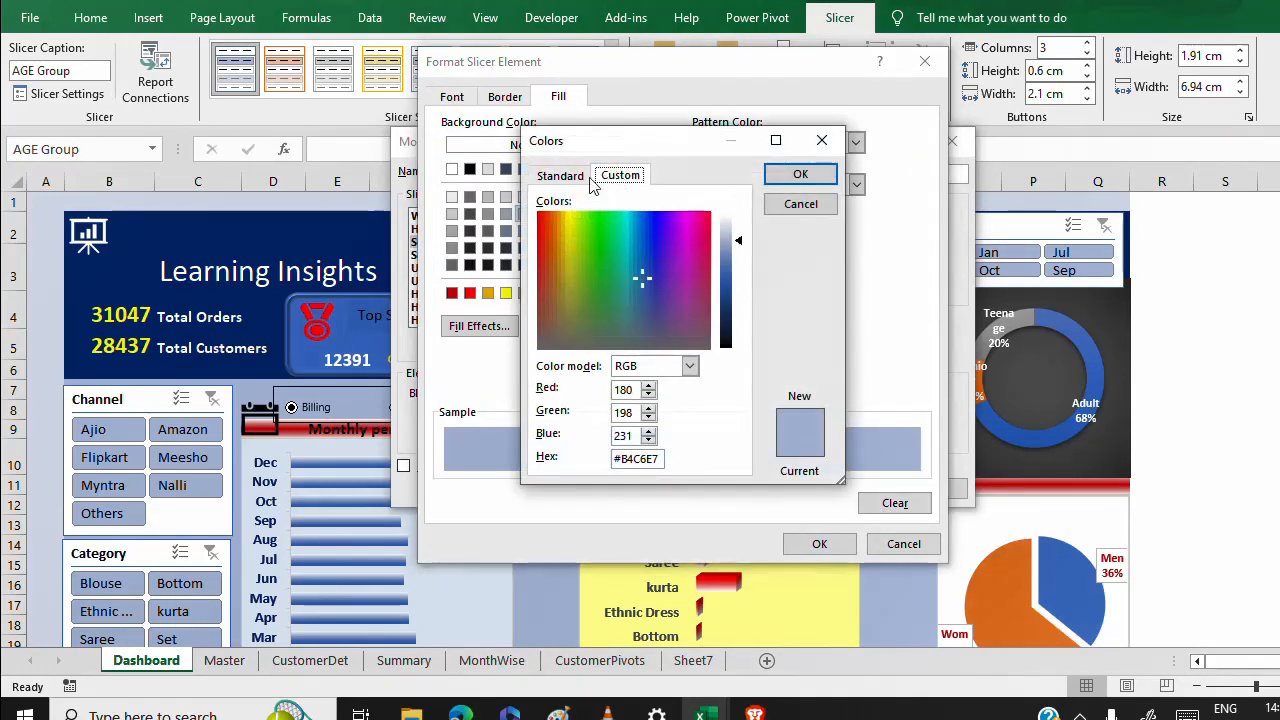
{"action": "double_click", "coordinate": [650, 459]}
{"action": "type", "text": "#050158"}
{"action": "left_click", "coordinate": [822, 180]}
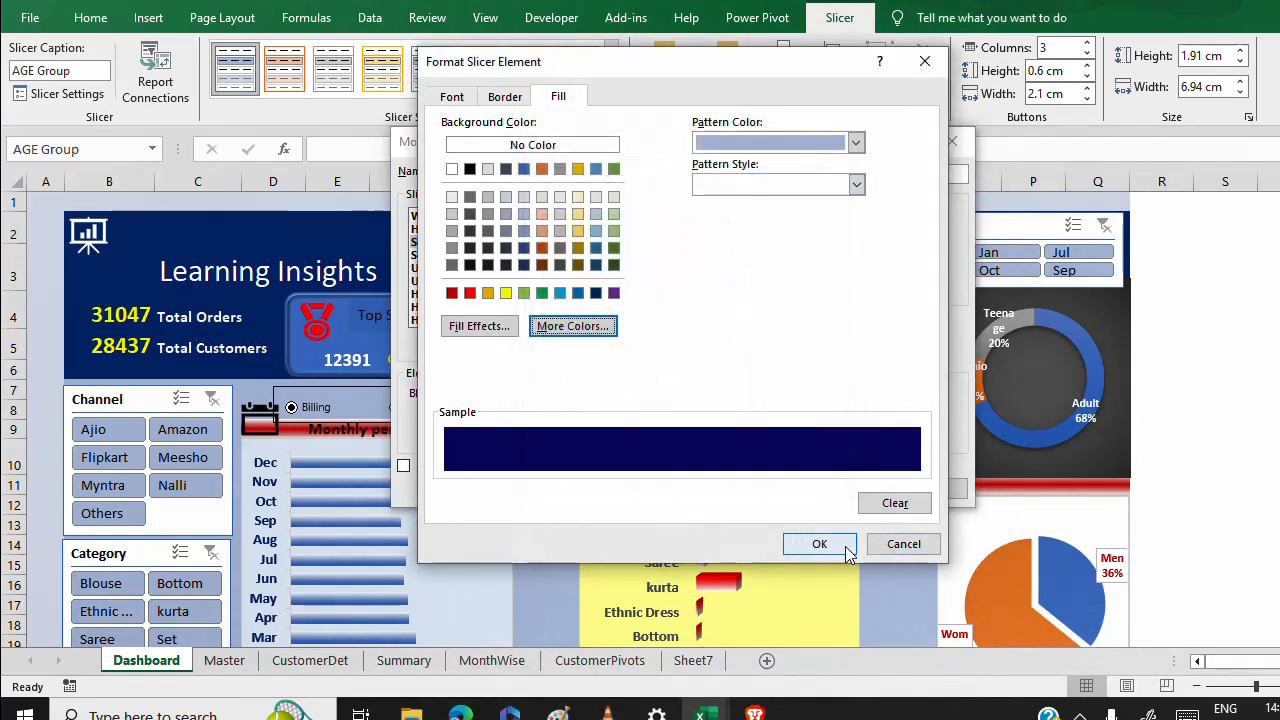
{"action": "left_click", "coordinate": [819, 545]}
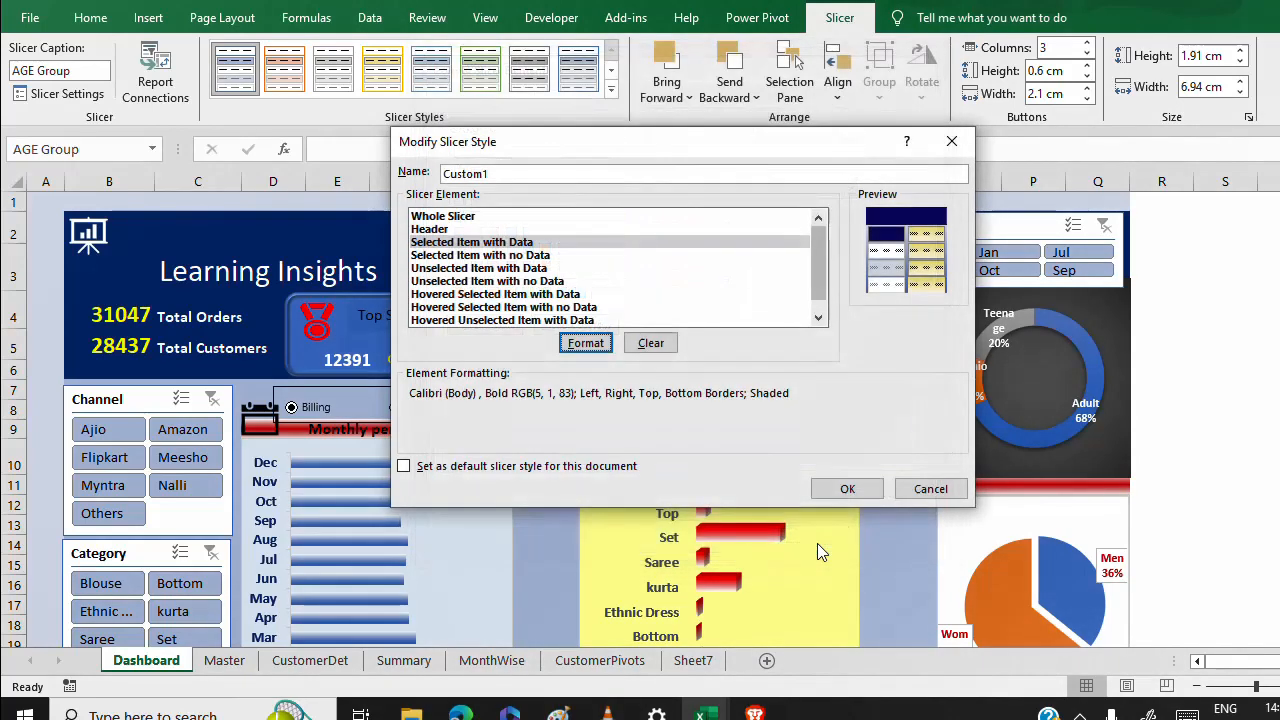
Check the custom fill and font colors of the Selected Item with Data element and leave its formatting unchanged.
{"action": "left_click", "coordinate": [537, 256]}
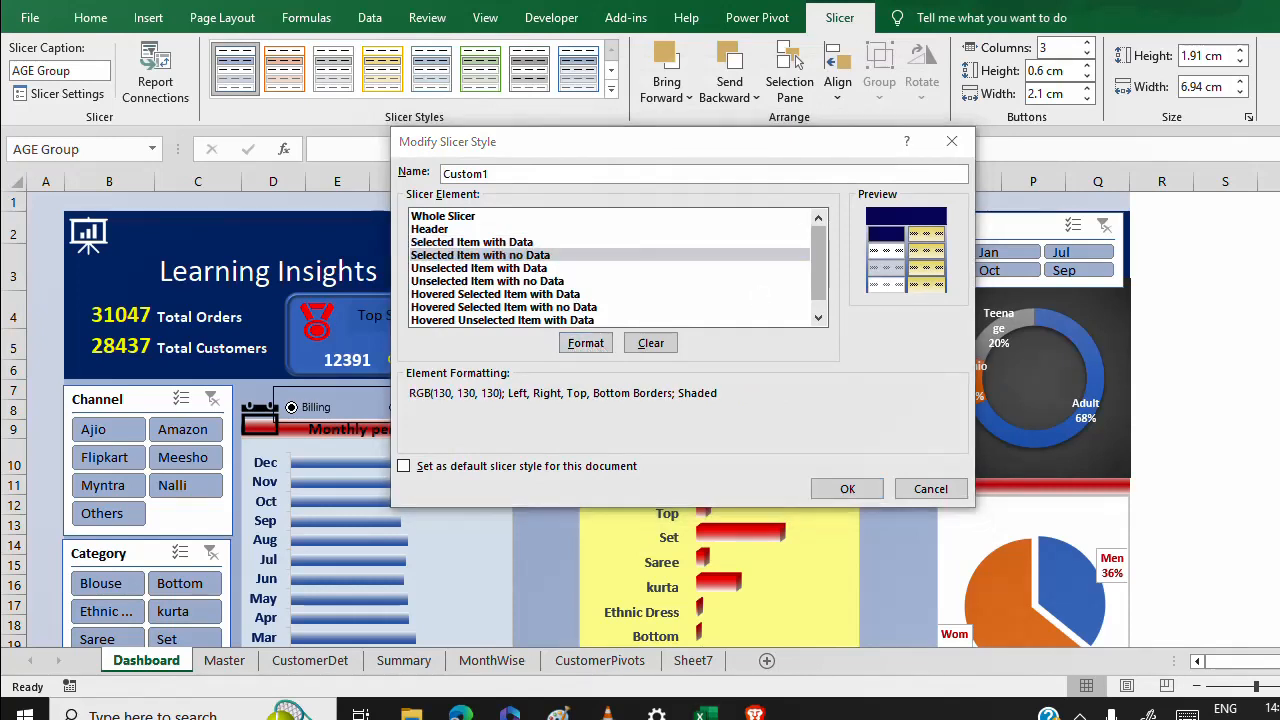
{"action": "left_click", "coordinate": [500, 243]}
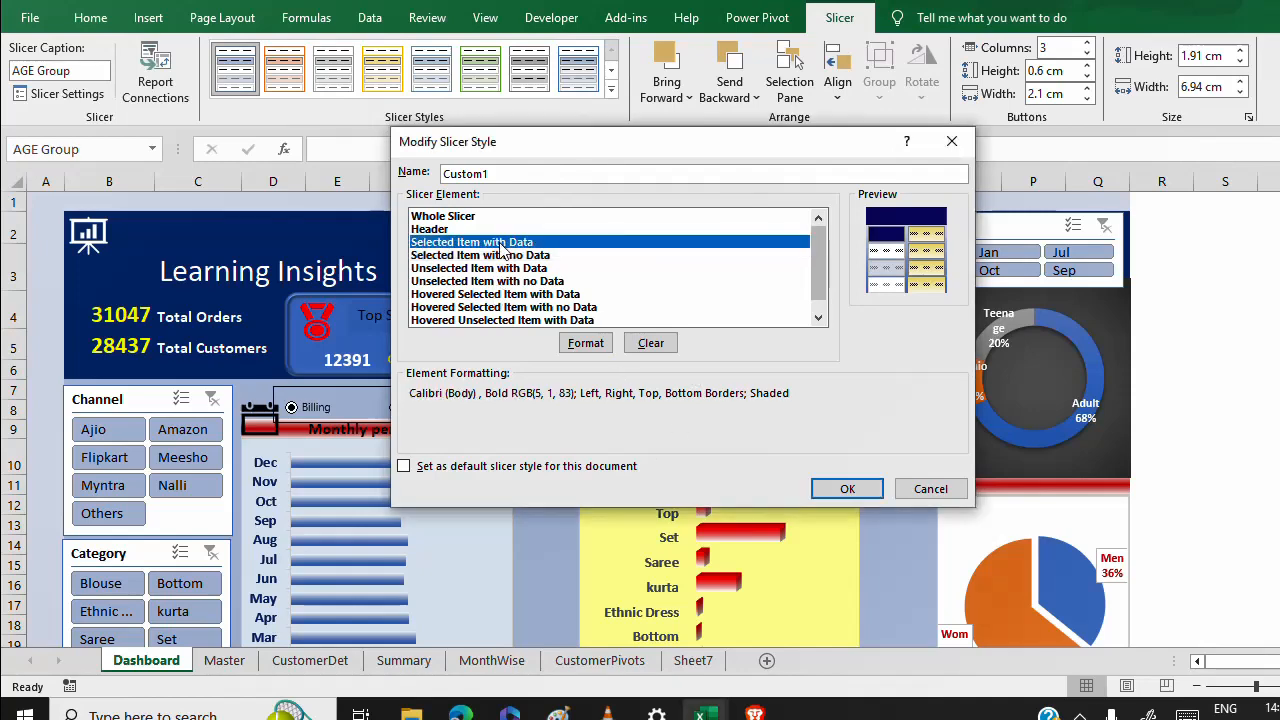
{"action": "left_click", "coordinate": [586, 343]}
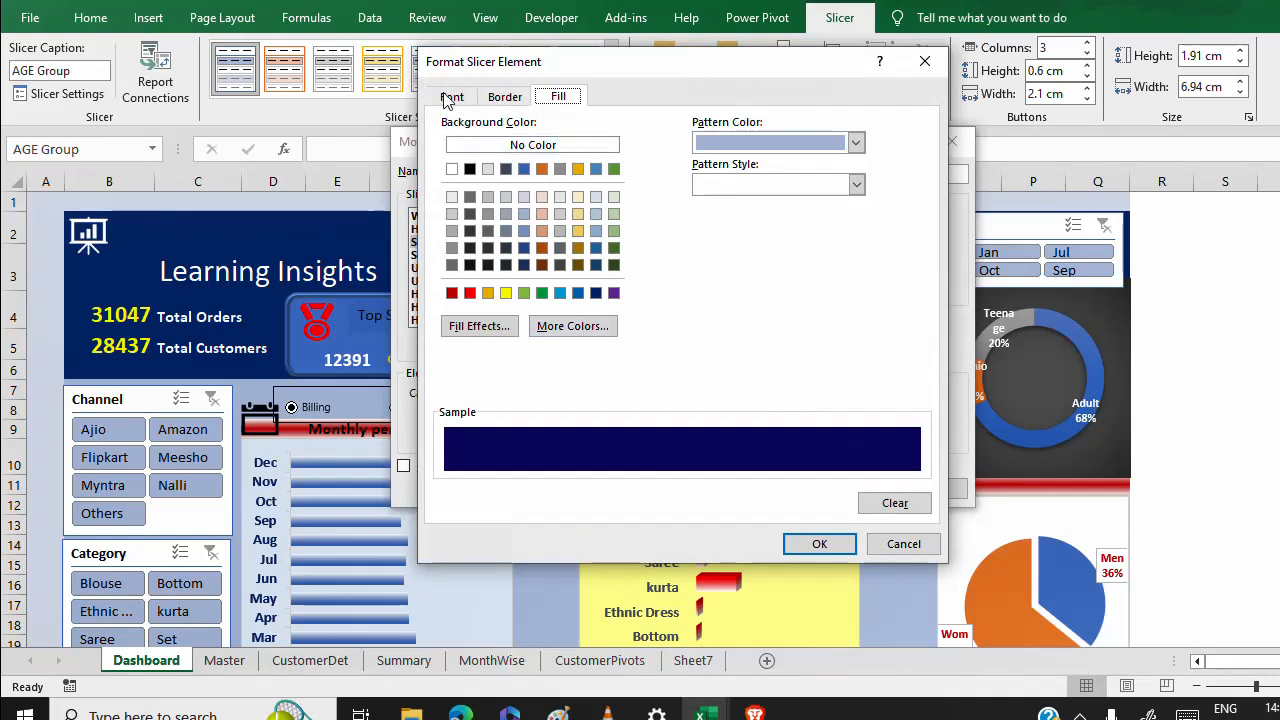
{"action": "left_click", "coordinate": [590, 328]}
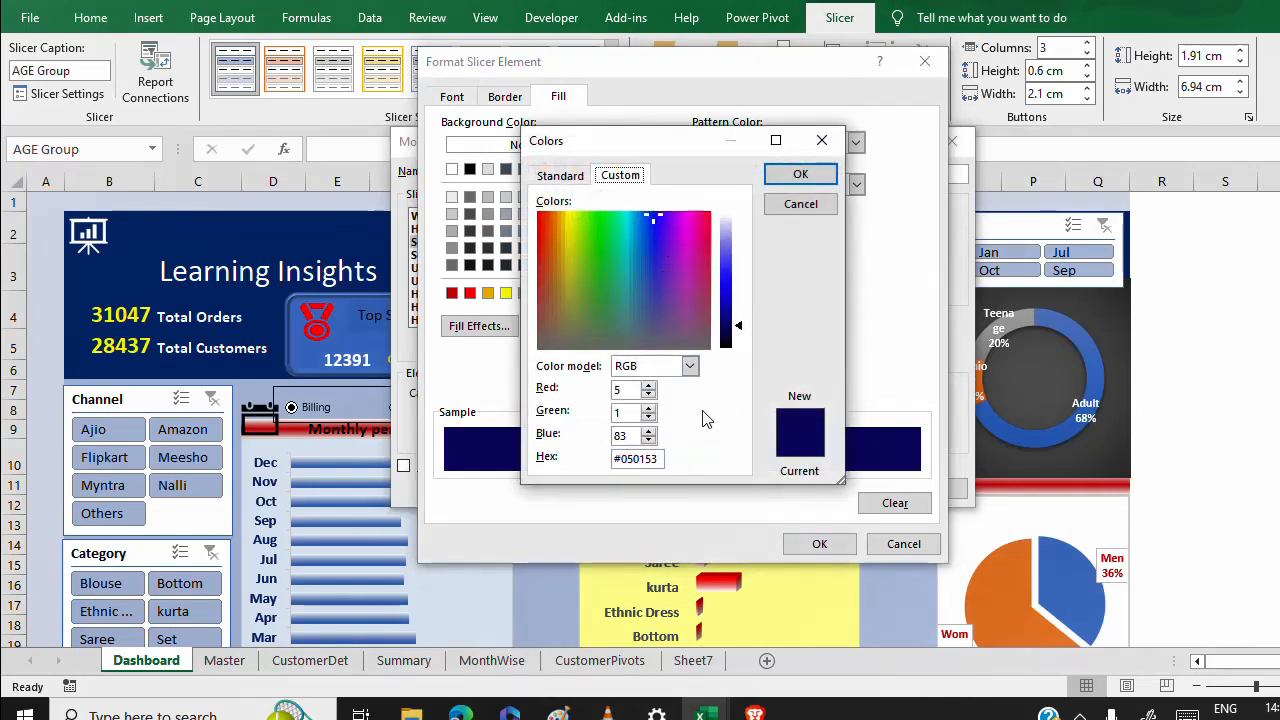
{"action": "left_click", "coordinate": [562, 177]}
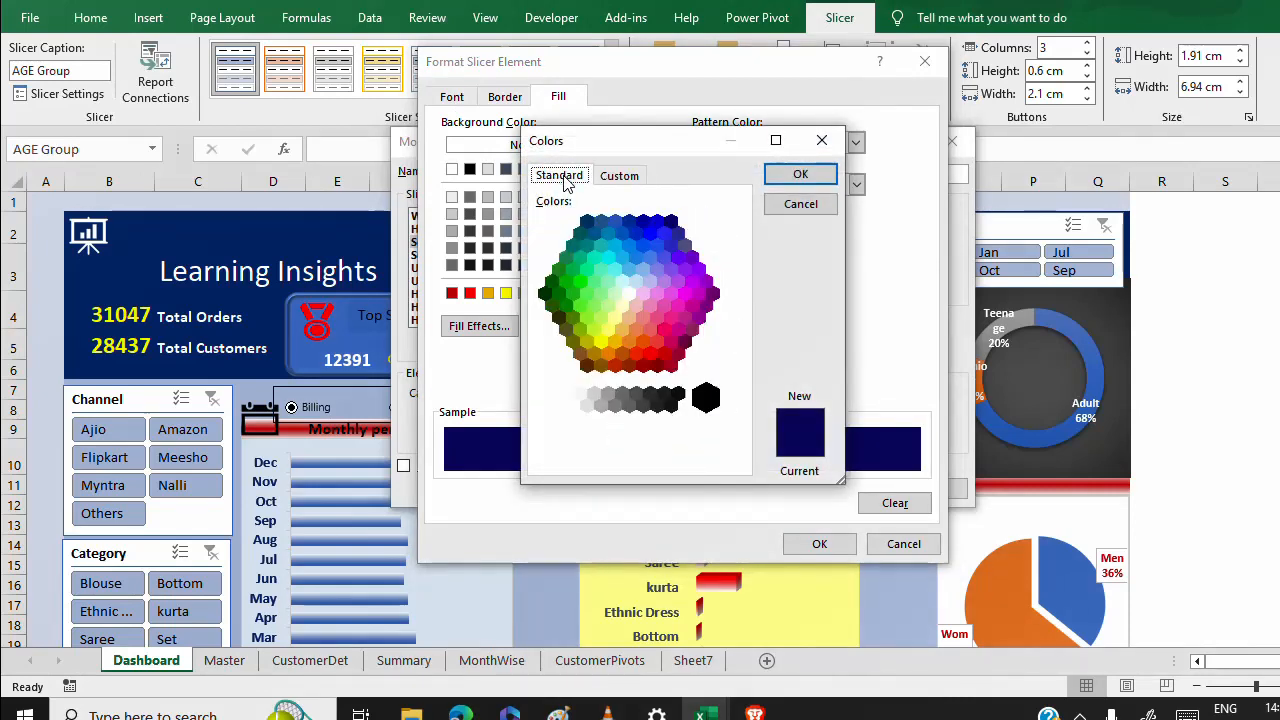
{"action": "left_click", "coordinate": [601, 177]}
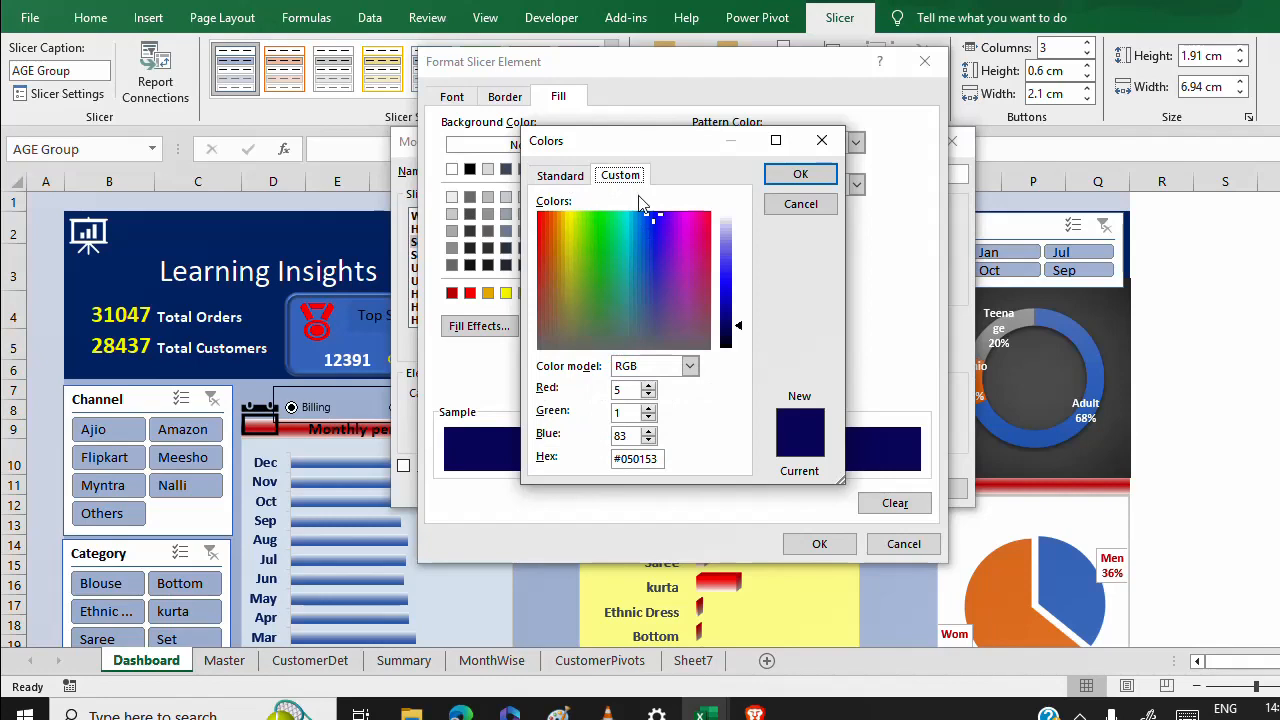
{"action": "left_click", "coordinate": [800, 174]}
{"action": "left_click", "coordinate": [455, 98]}
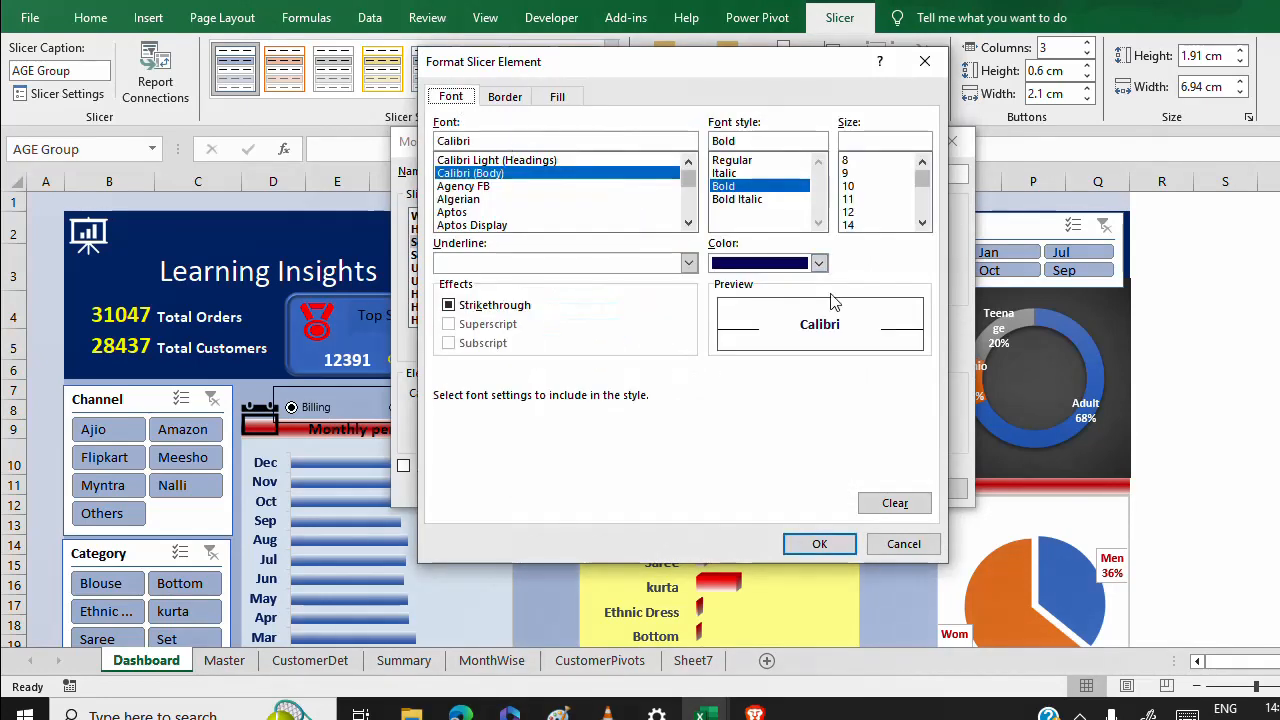
{"action": "left_click", "coordinate": [819, 263]}
{"action": "left_click", "coordinate": [817, 497]}
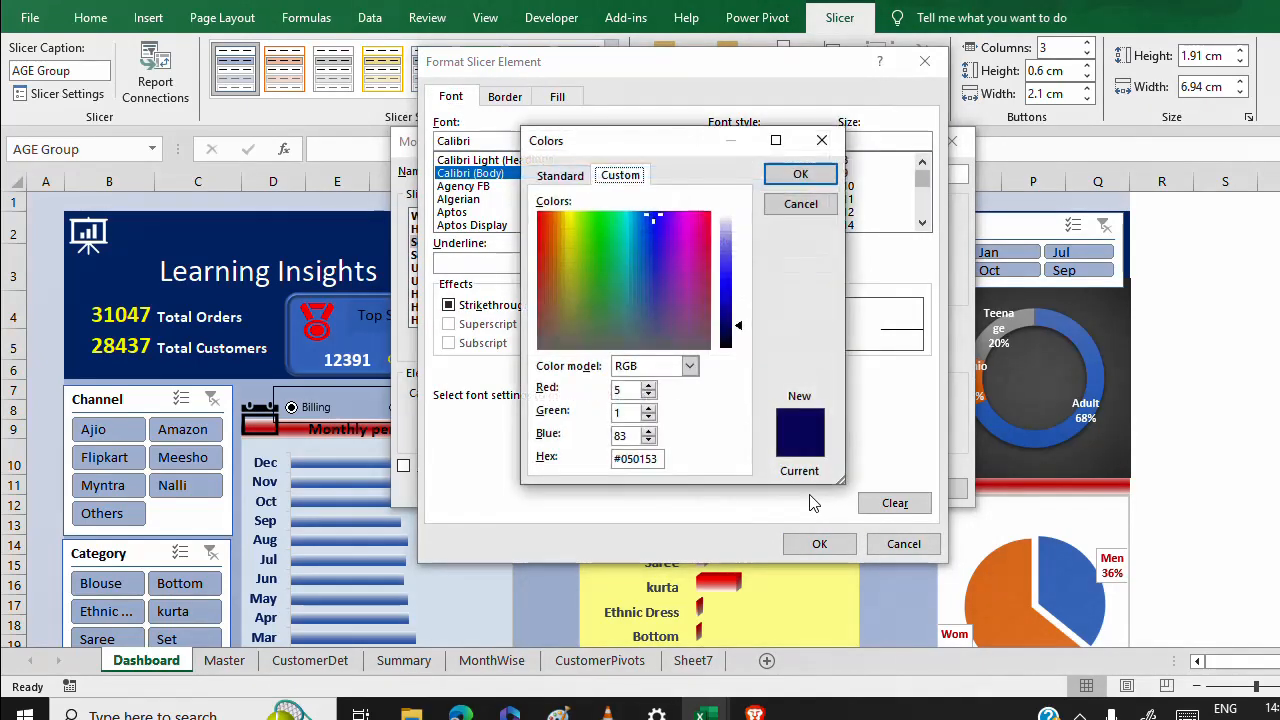
{"action": "left_click", "coordinate": [560, 176]}
{"action": "left_click", "coordinate": [620, 176]}
{"action": "left_click", "coordinate": [796, 205]}
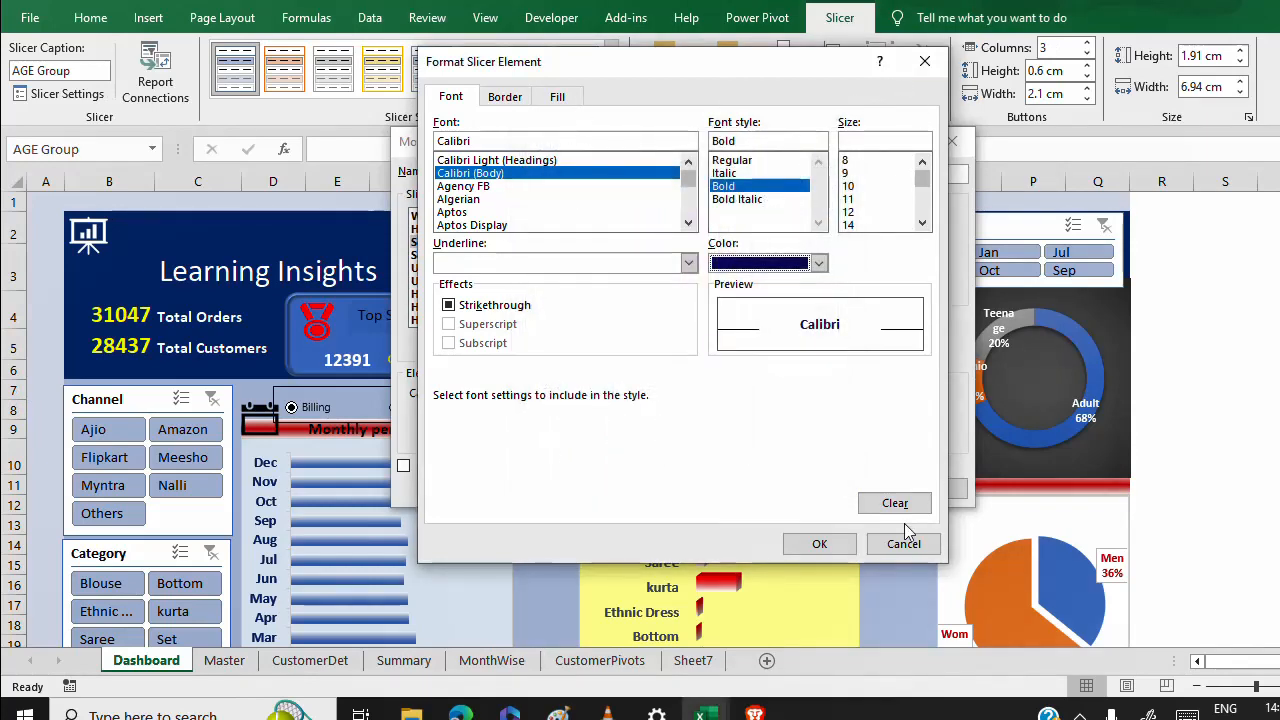
{"action": "left_click", "coordinate": [880, 543]}
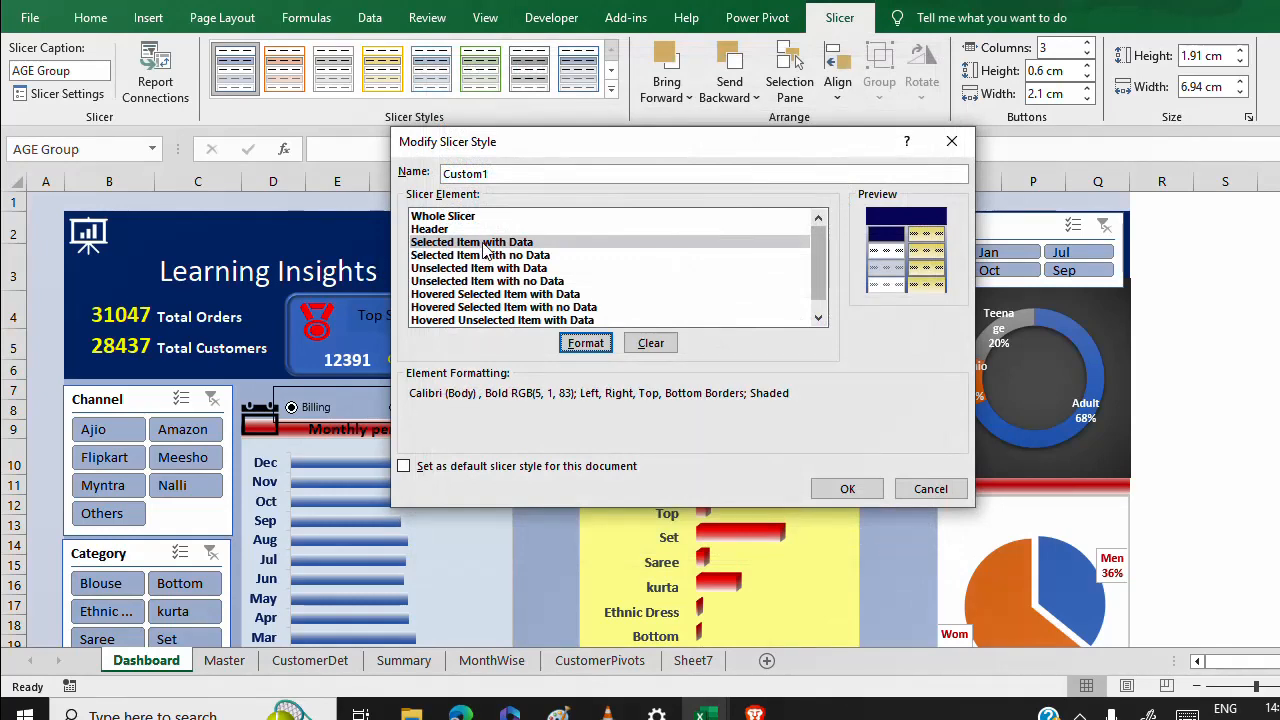
Reopen the Selected Item with Data element's formatting and set its font color to the recently used light yellow.
{"action": "left_click", "coordinate": [486, 243]}
{"action": "left_click", "coordinate": [586, 343]}
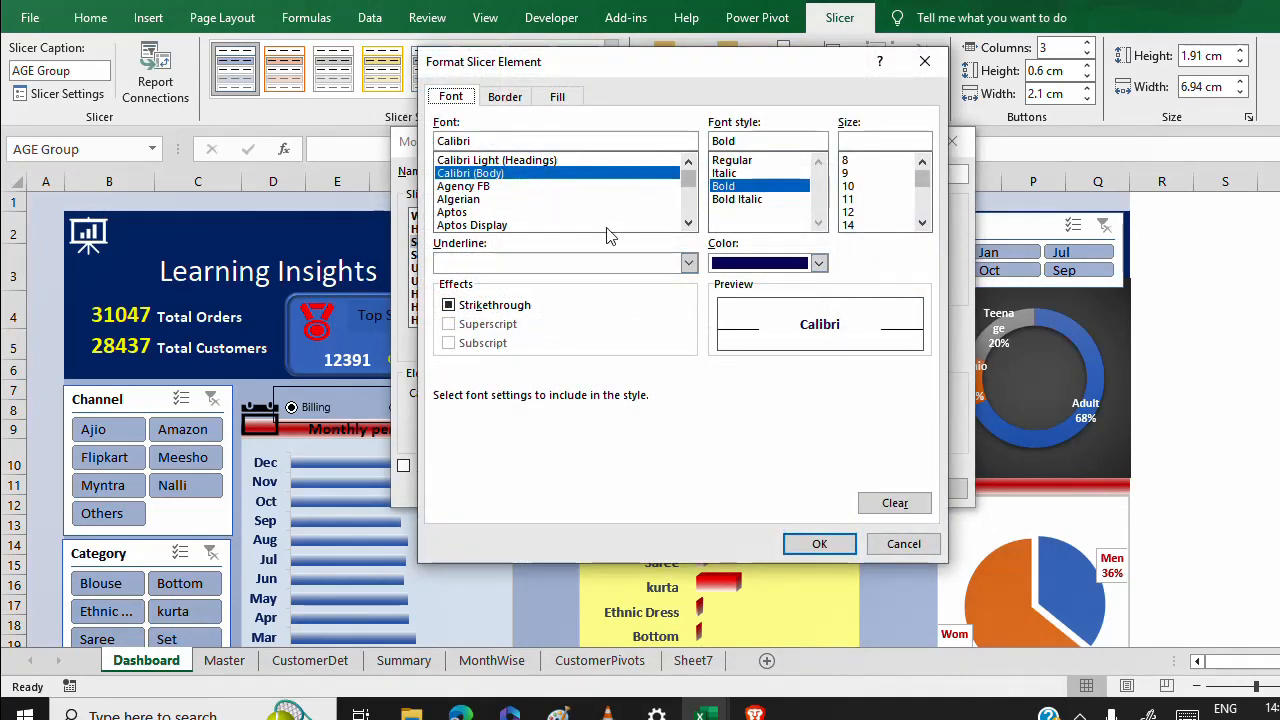
{"action": "left_click", "coordinate": [818, 263]}
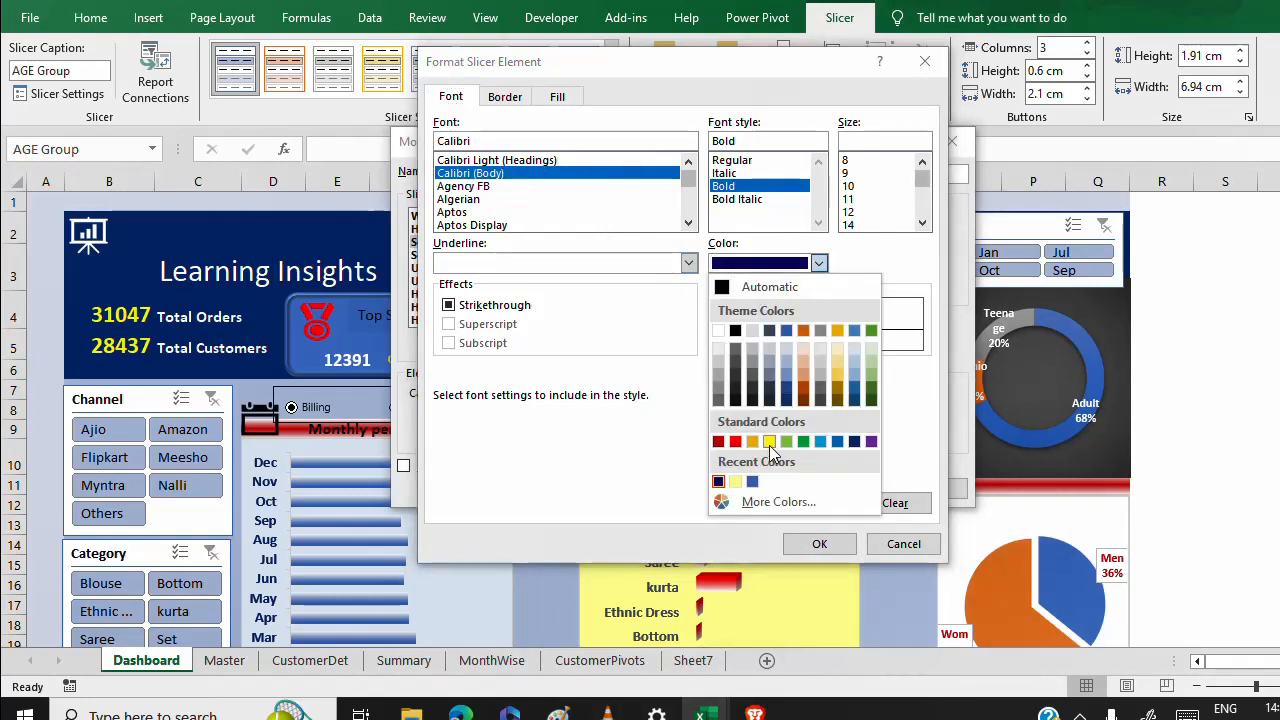
{"action": "left_click", "coordinate": [769, 442]}
{"action": "left_click", "coordinate": [770, 265]}
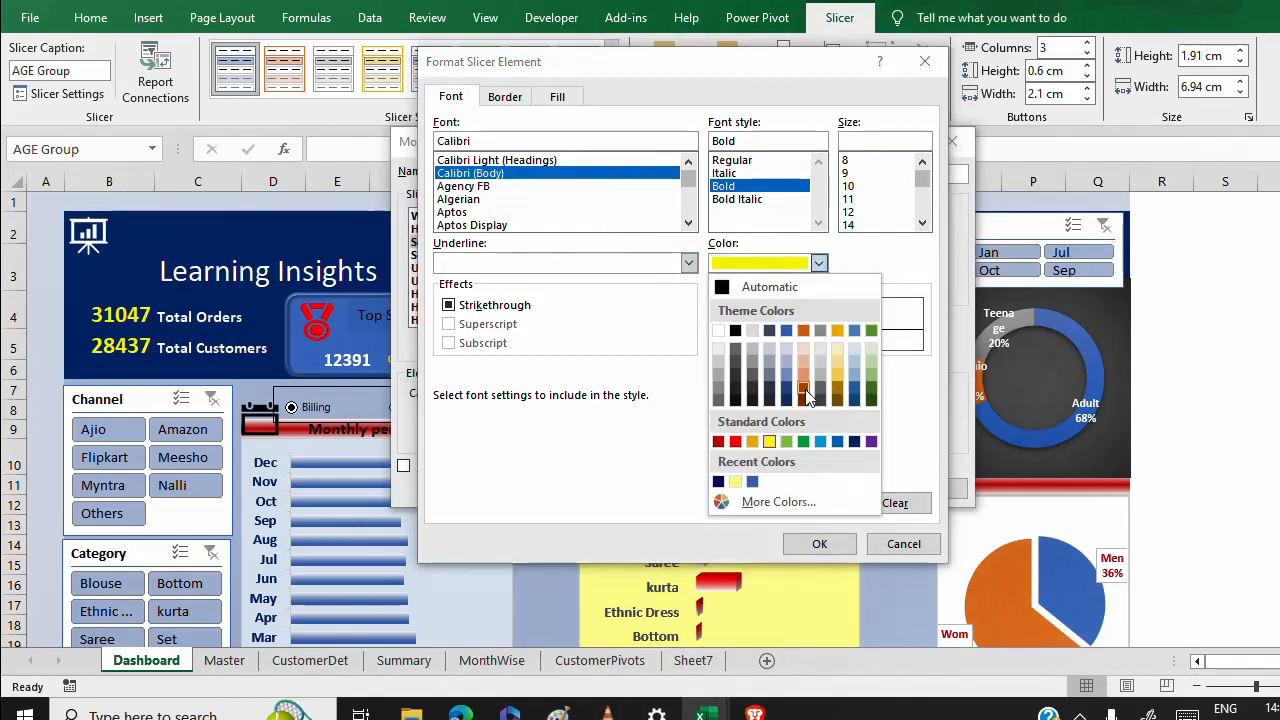
{"action": "left_click", "coordinate": [735, 481]}
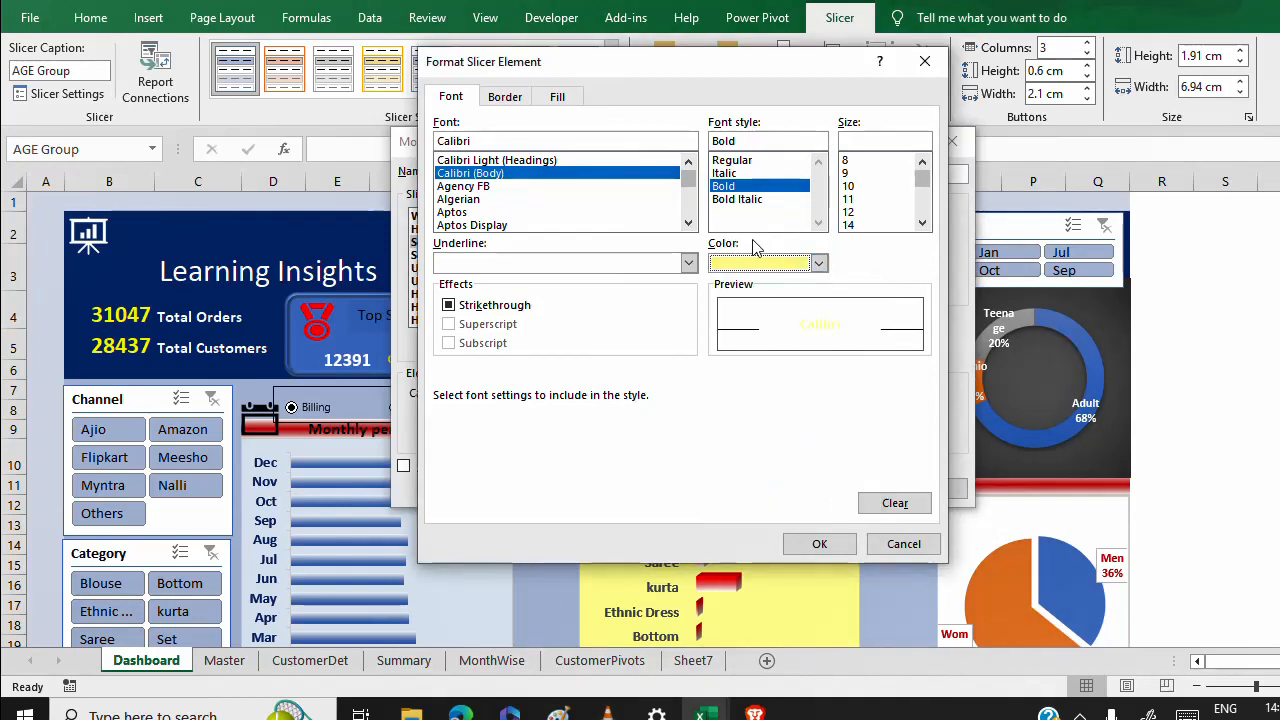
Fill the Selected Item with Data element with a horizontal two-color gradient, light blue outside and custom dark blue in the middle, and accept it.
{"action": "left_click", "coordinate": [557, 100]}
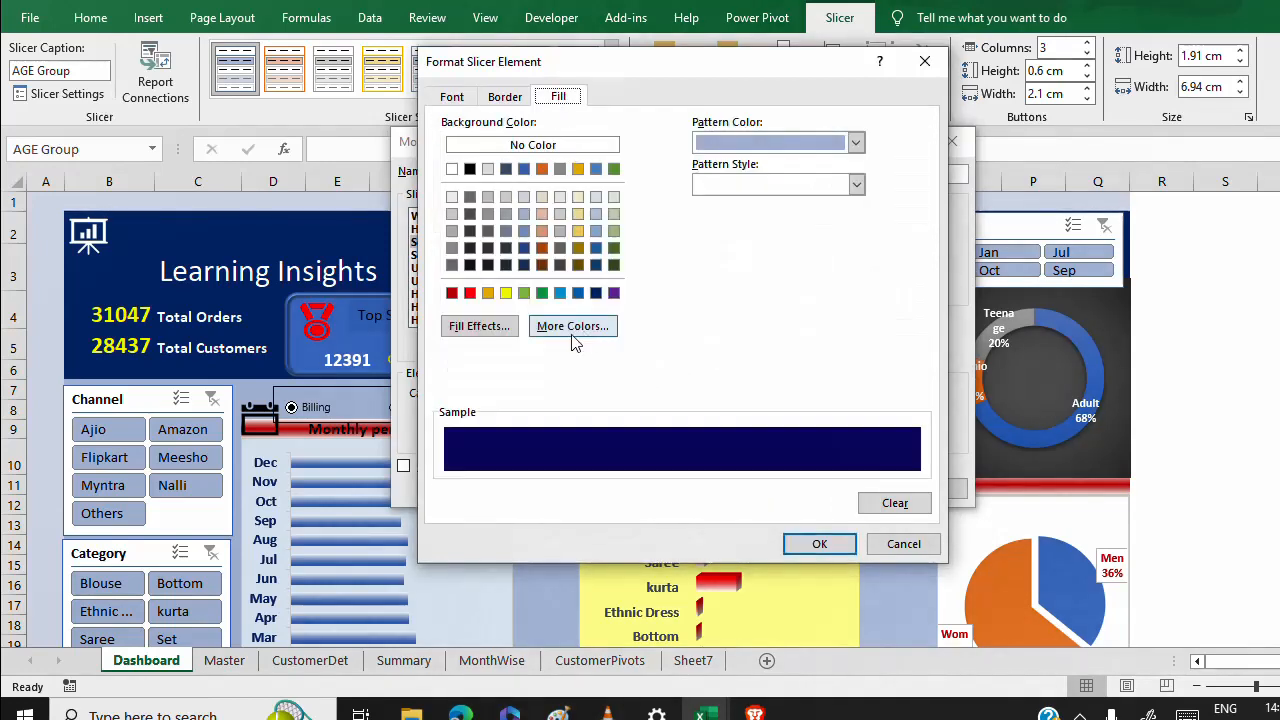
{"action": "left_click", "coordinate": [480, 327]}
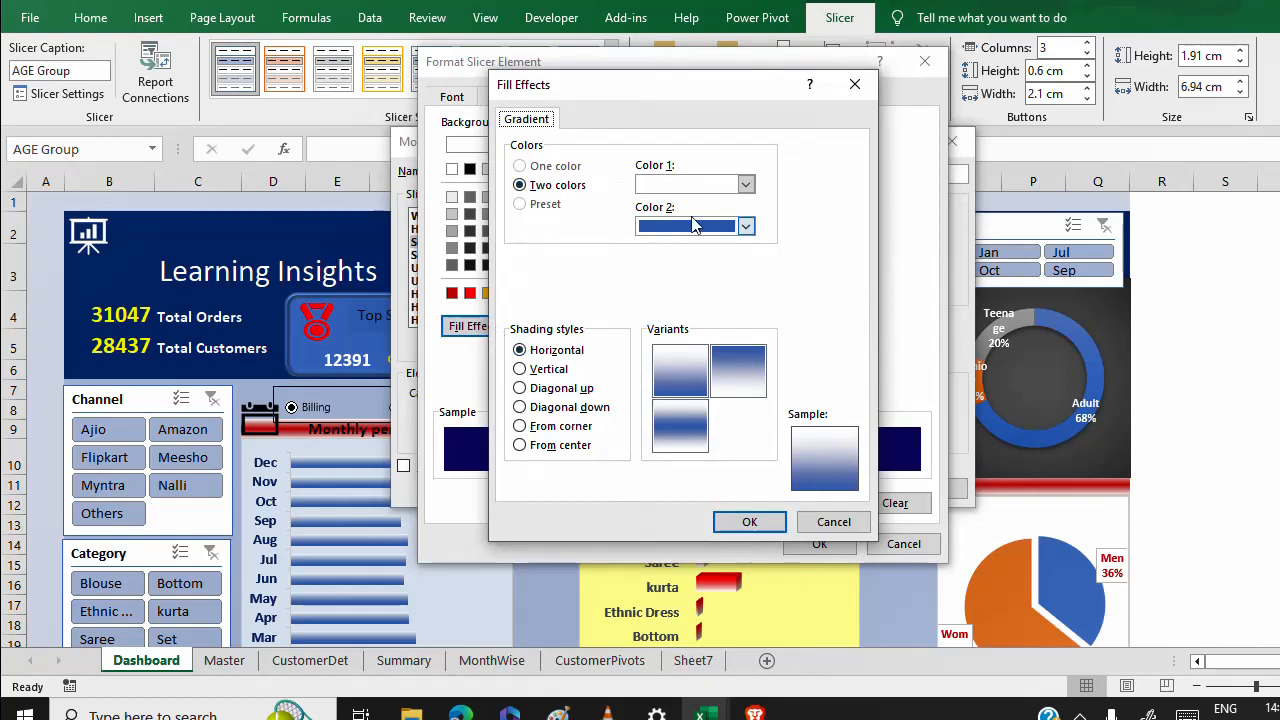
{"action": "left_click", "coordinate": [703, 186]}
{"action": "left_click", "coordinate": [703, 190]}
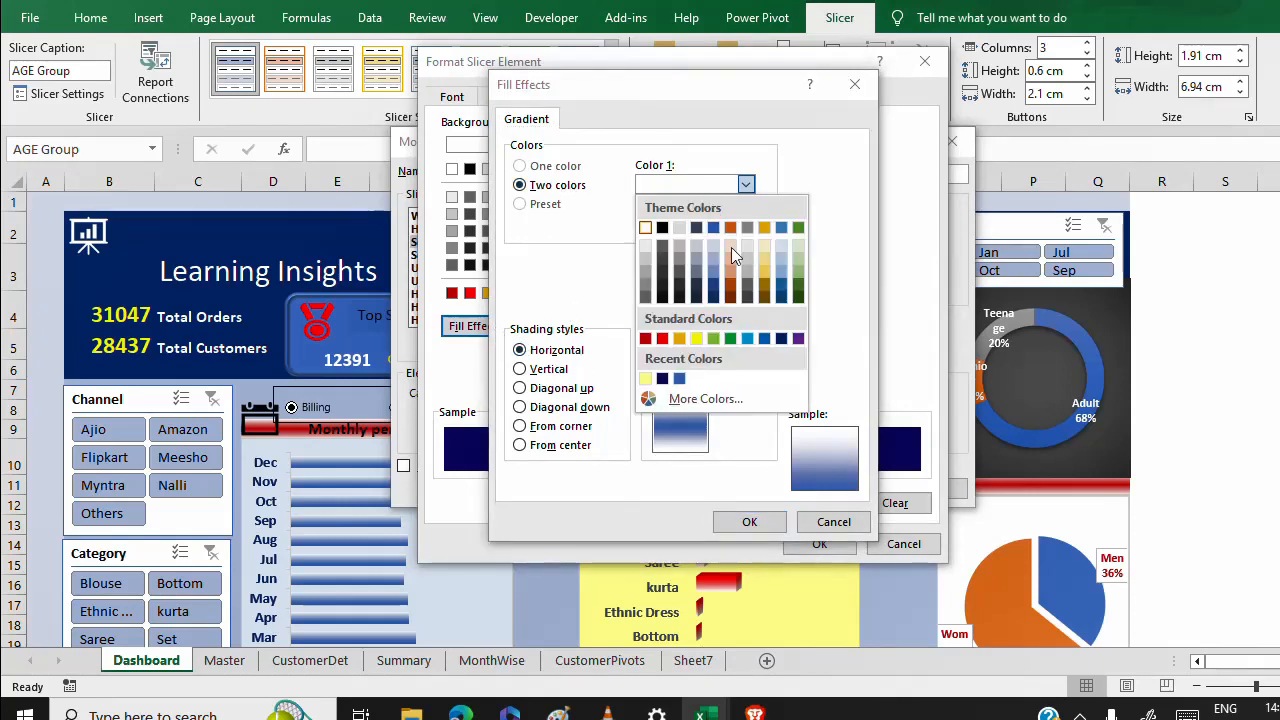
{"action": "left_click", "coordinate": [752, 337]}
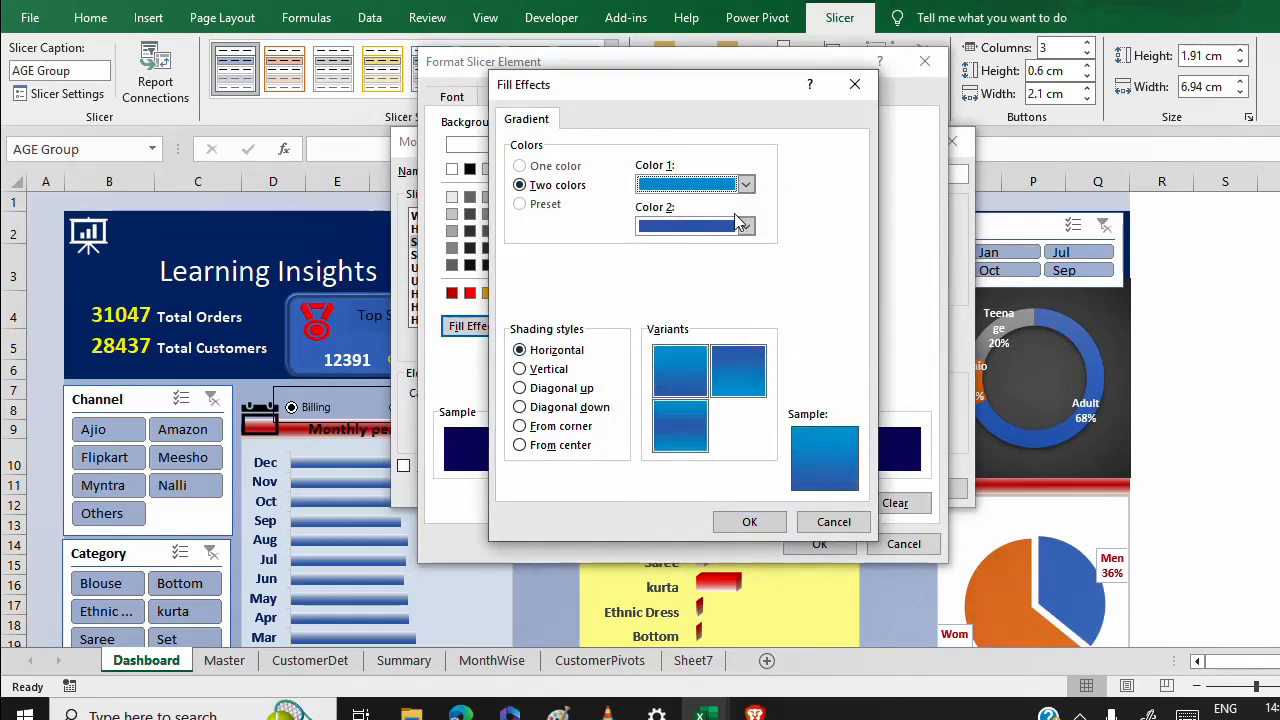
{"action": "left_click", "coordinate": [744, 226]}
{"action": "left_click", "coordinate": [662, 419]}
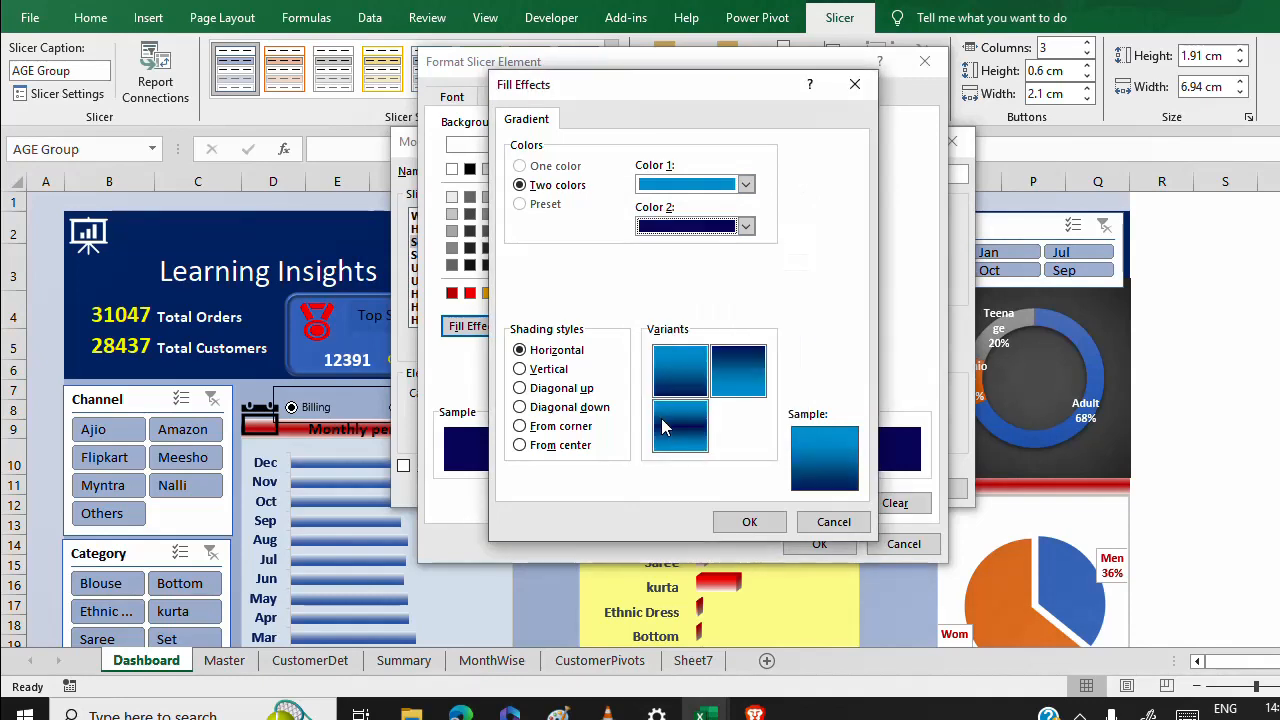
{"action": "left_click", "coordinate": [693, 440]}
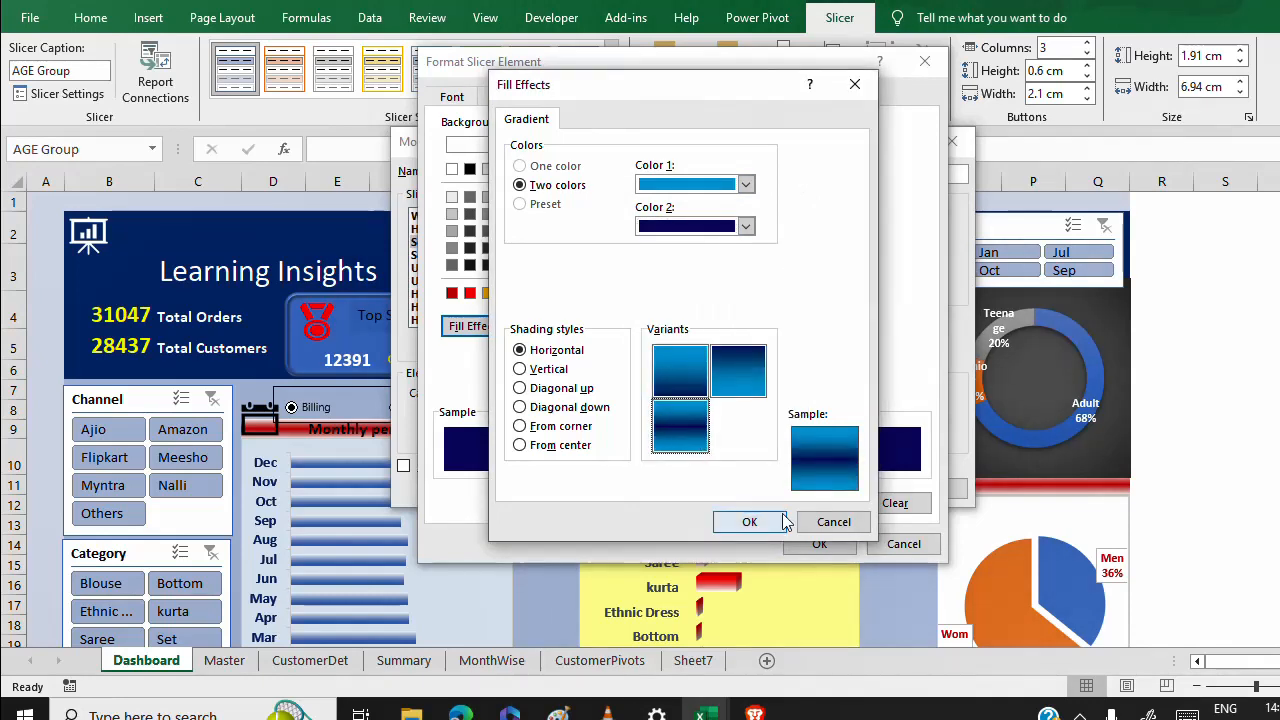
{"action": "left_click", "coordinate": [752, 522]}
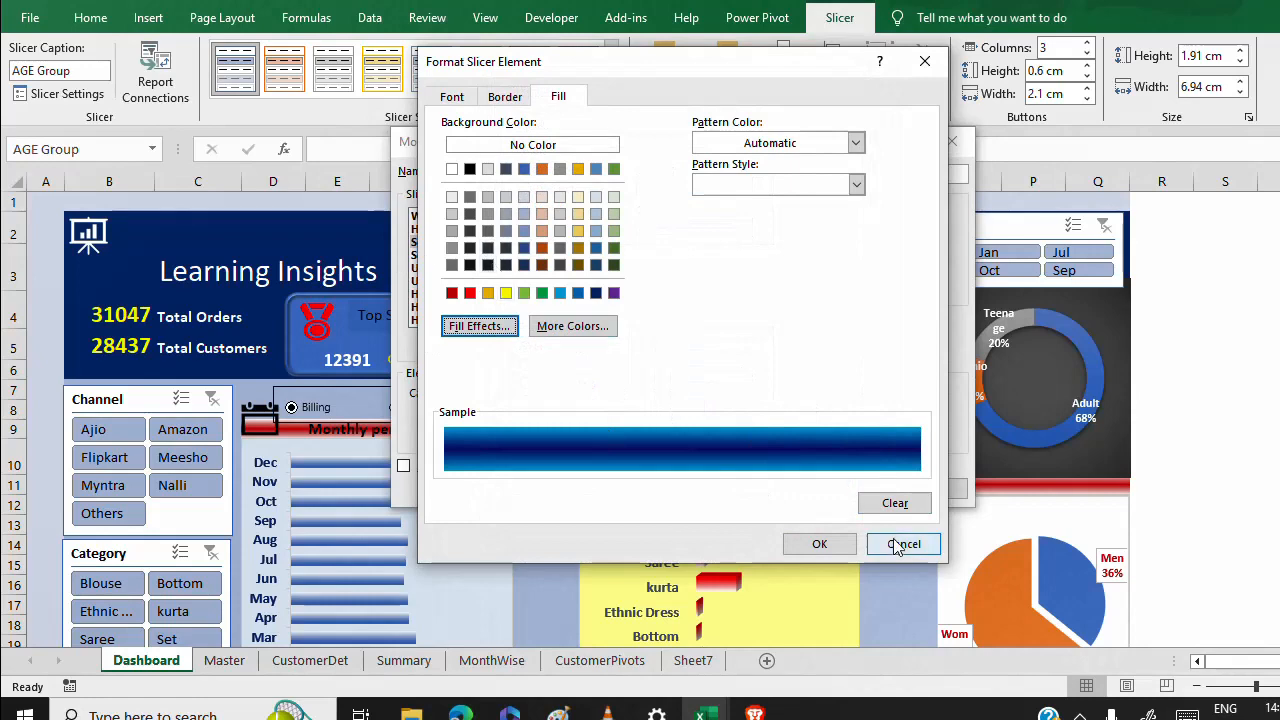
{"action": "left_click", "coordinate": [834, 545]}
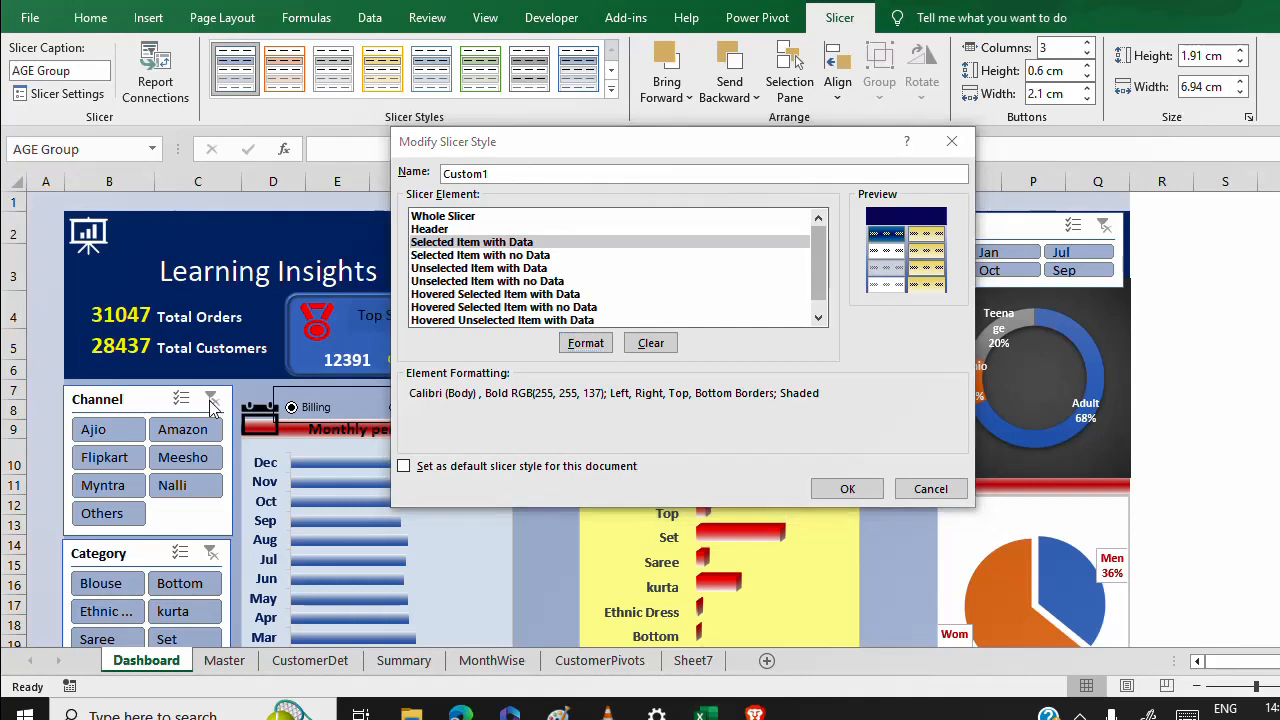
Format the Unselected Item with Data element's font as Calibri (Body), bold, in the standard dark blue.
{"action": "left_click", "coordinate": [486, 256]}
{"action": "left_click", "coordinate": [487, 270]}
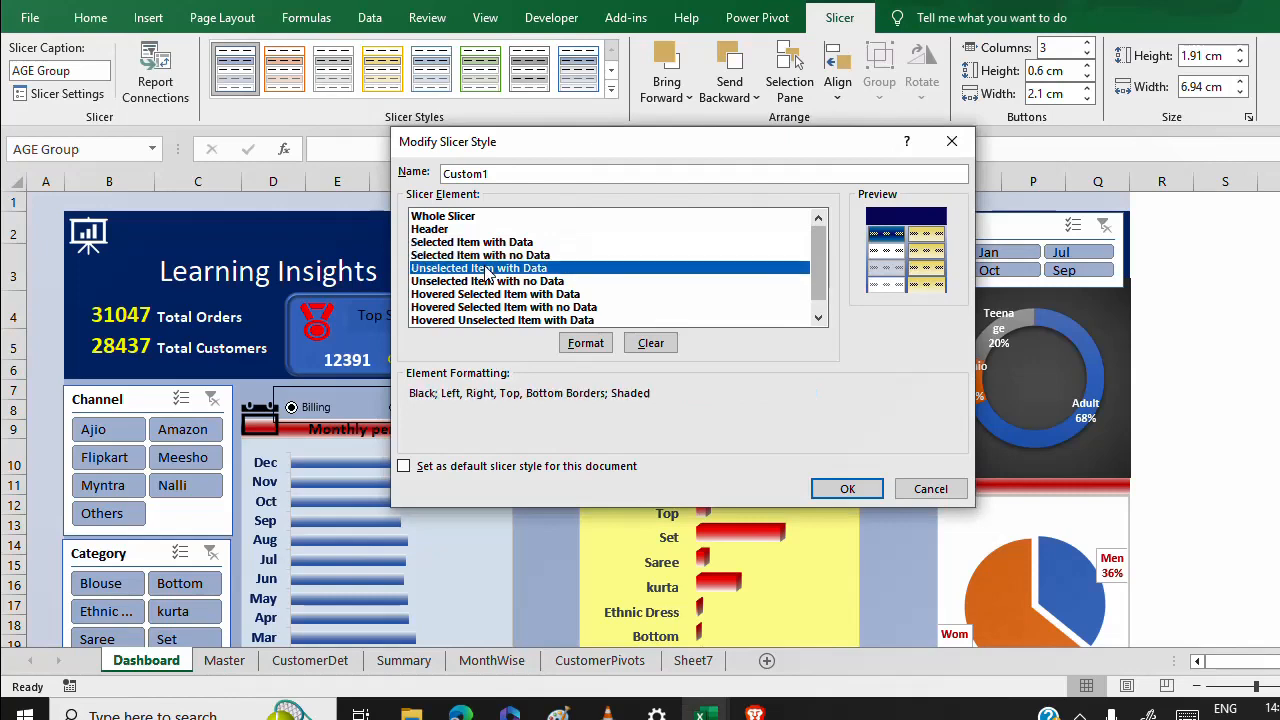
{"action": "left_click", "coordinate": [585, 344]}
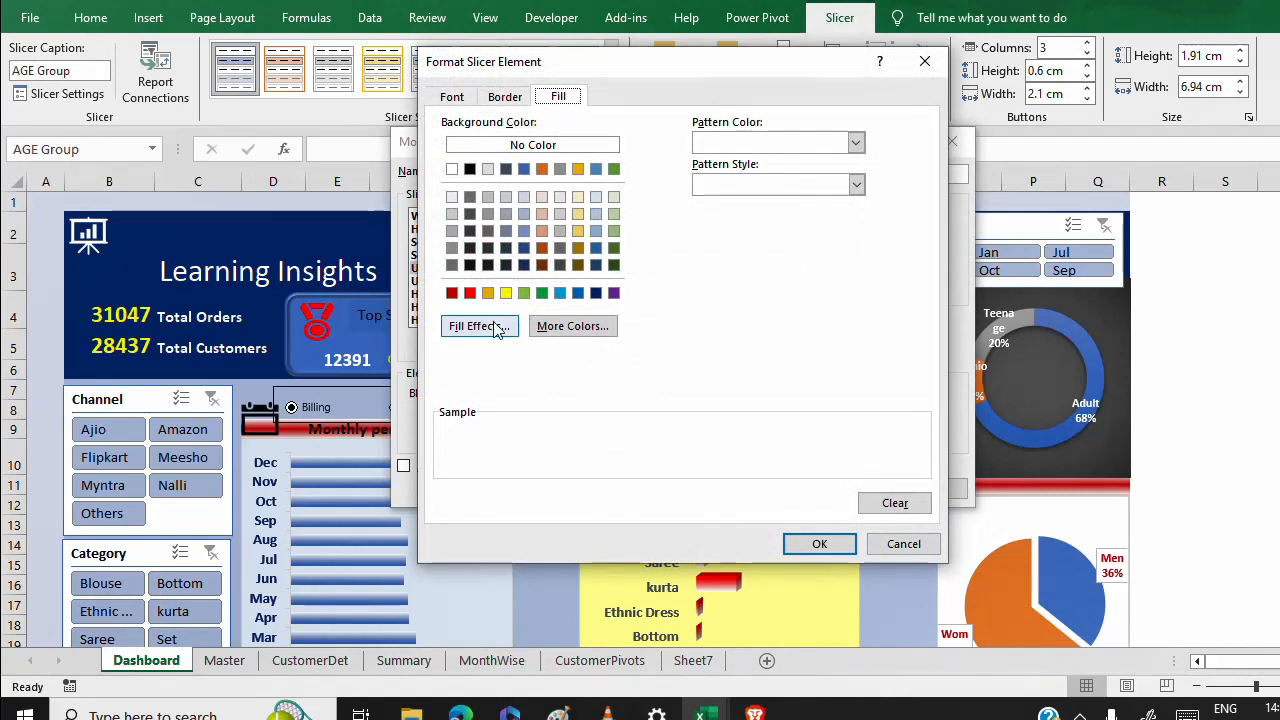
{"action": "left_click", "coordinate": [462, 99]}
{"action": "left_click", "coordinate": [493, 175]}
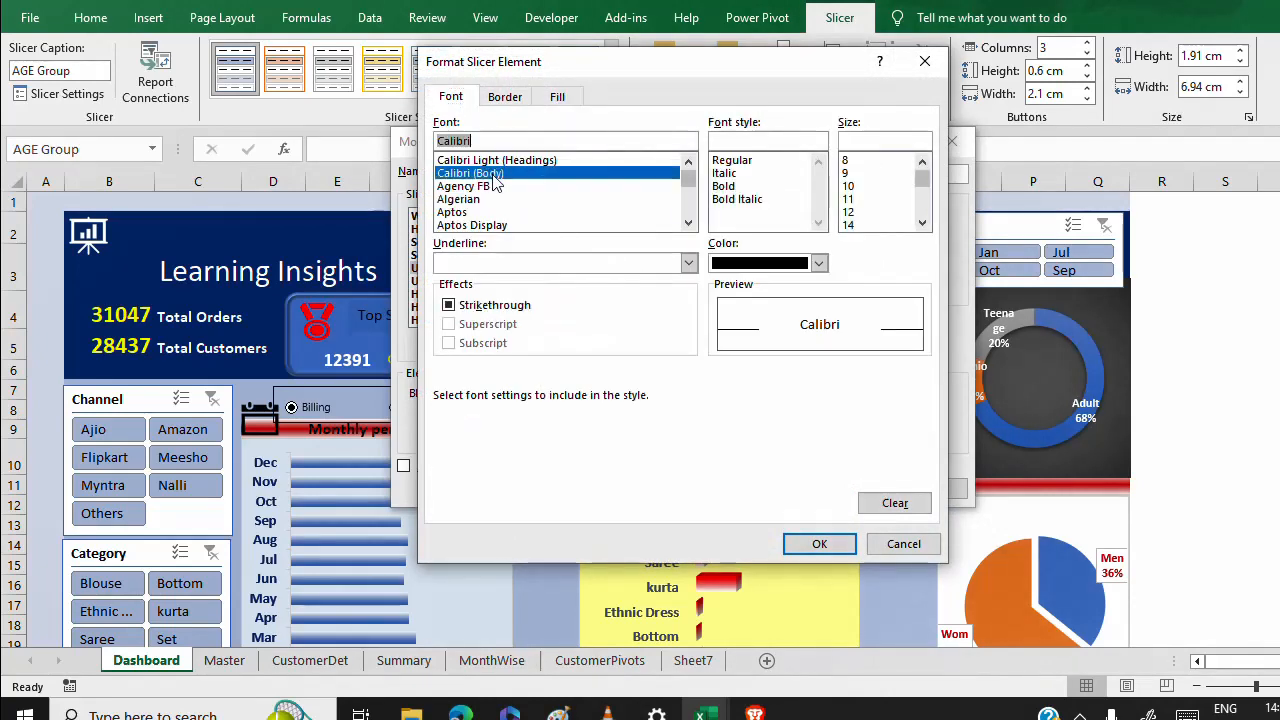
{"action": "left_click", "coordinate": [752, 187]}
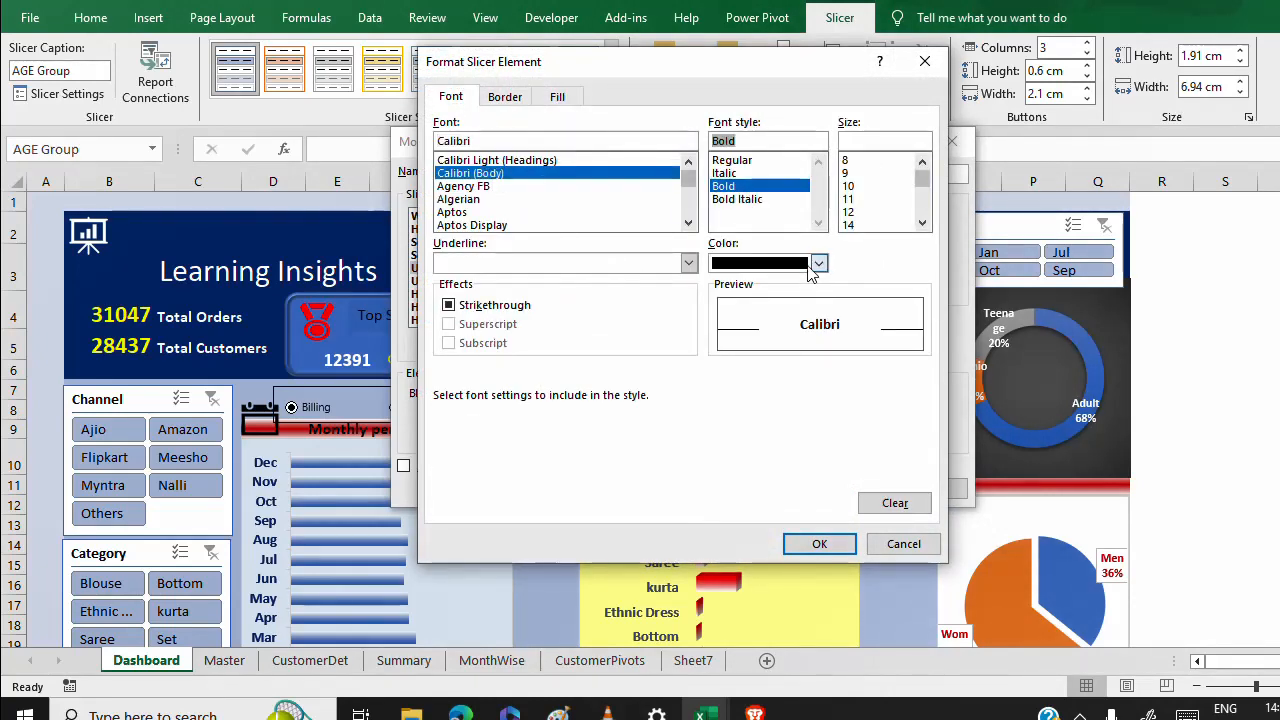
{"action": "left_click", "coordinate": [816, 264]}
{"action": "left_click", "coordinate": [854, 442]}
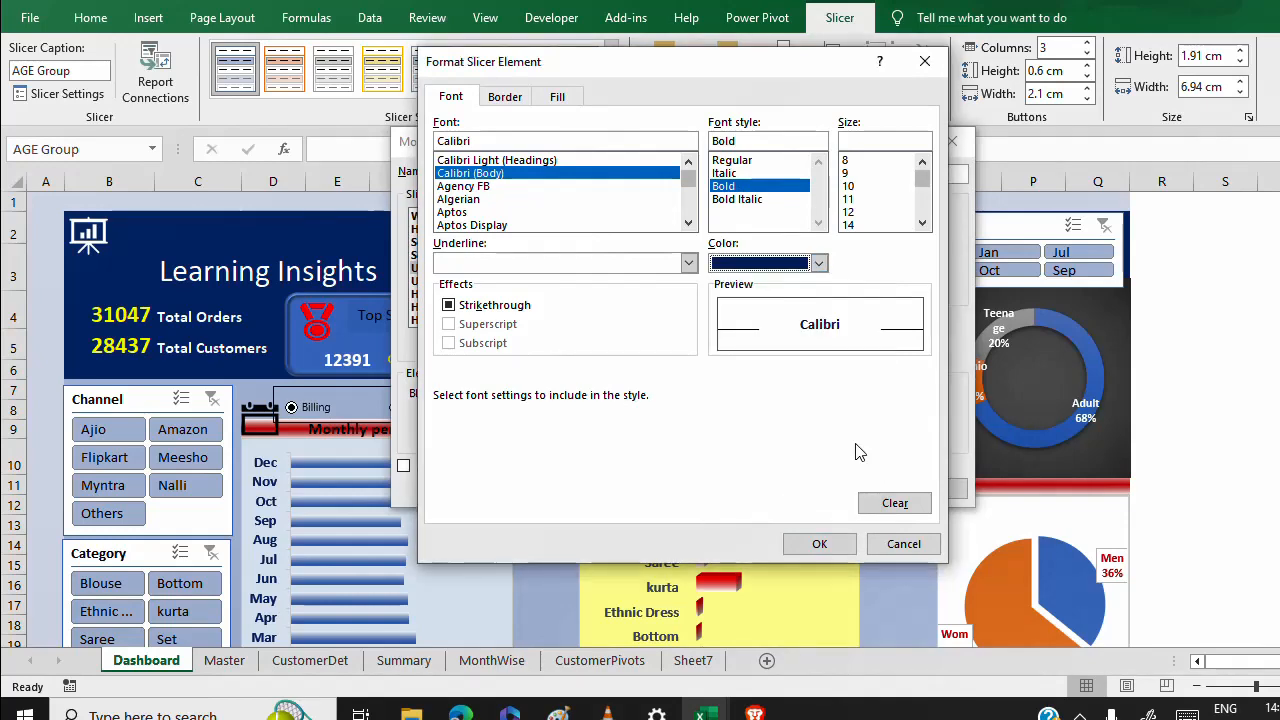
{"action": "left_click", "coordinate": [817, 264]}
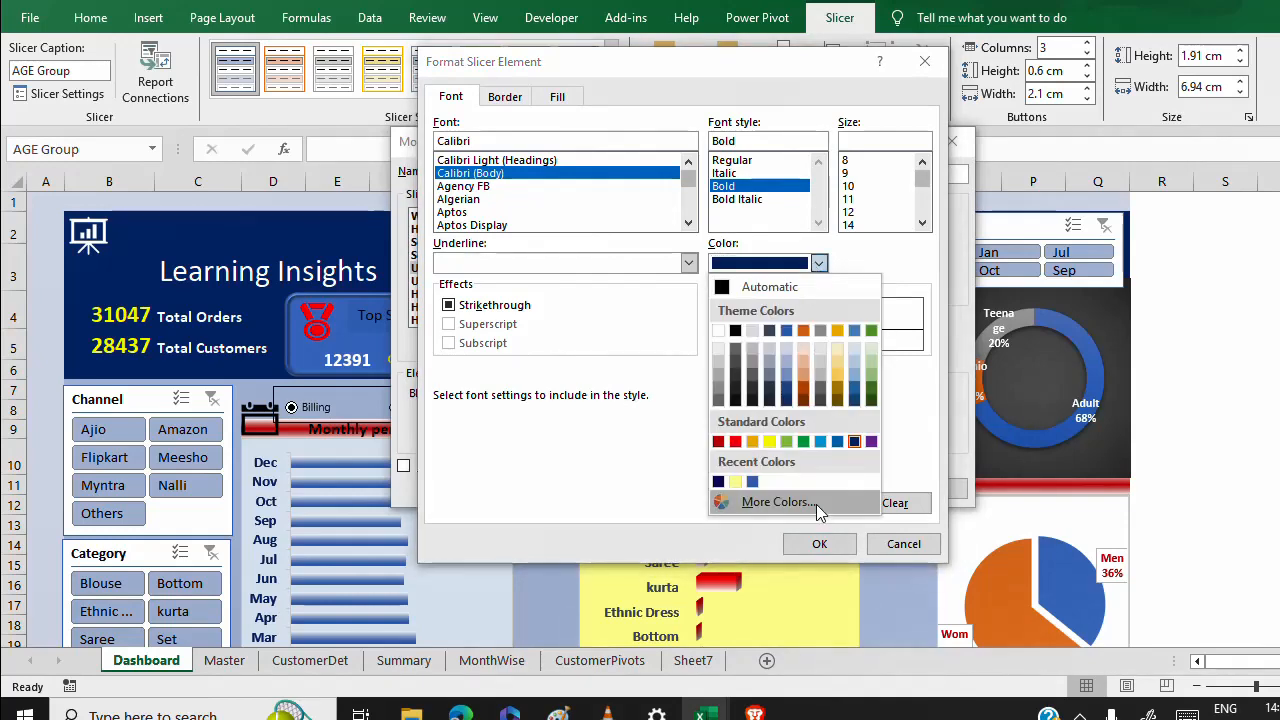
{"action": "left_click", "coordinate": [771, 503]}
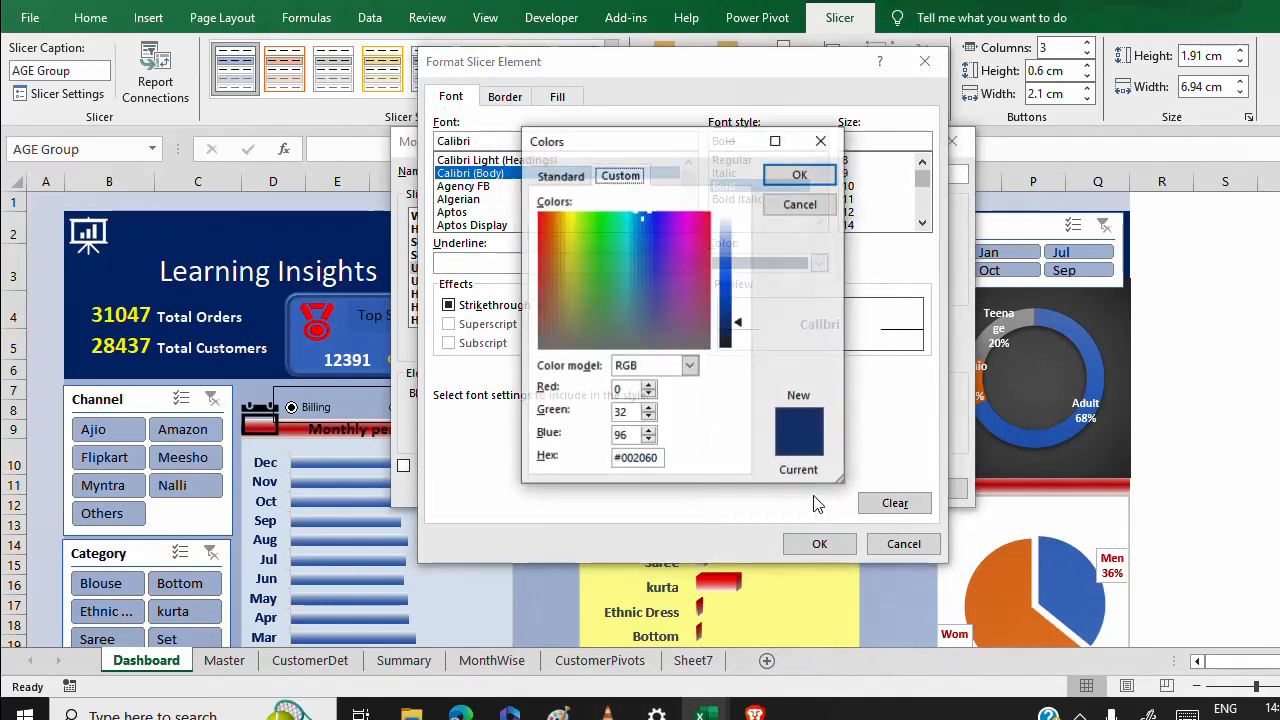
{"action": "left_click", "coordinate": [547, 177]}
{"action": "left_click", "coordinate": [806, 205]}
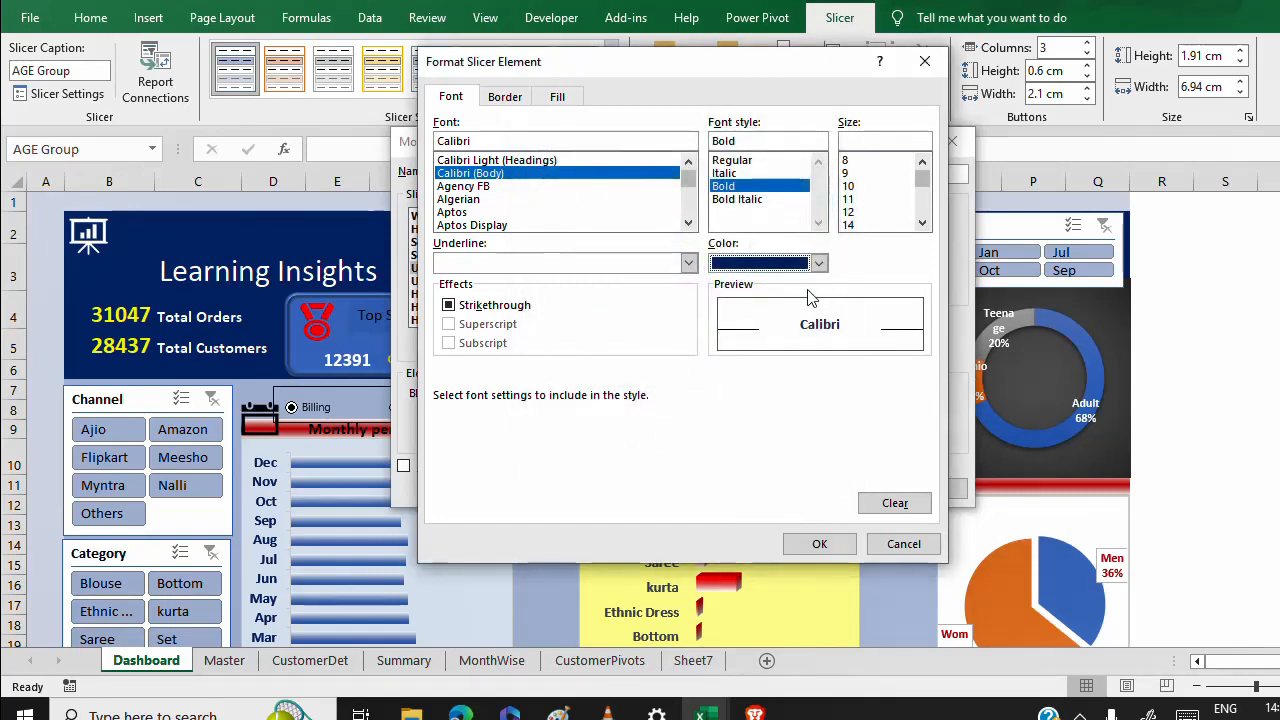
Fill the Unselected Item with Data element with a horizontal gold gradient with dark red in the middle, and save the Custom1 style.
{"action": "left_click", "coordinate": [556, 98]}
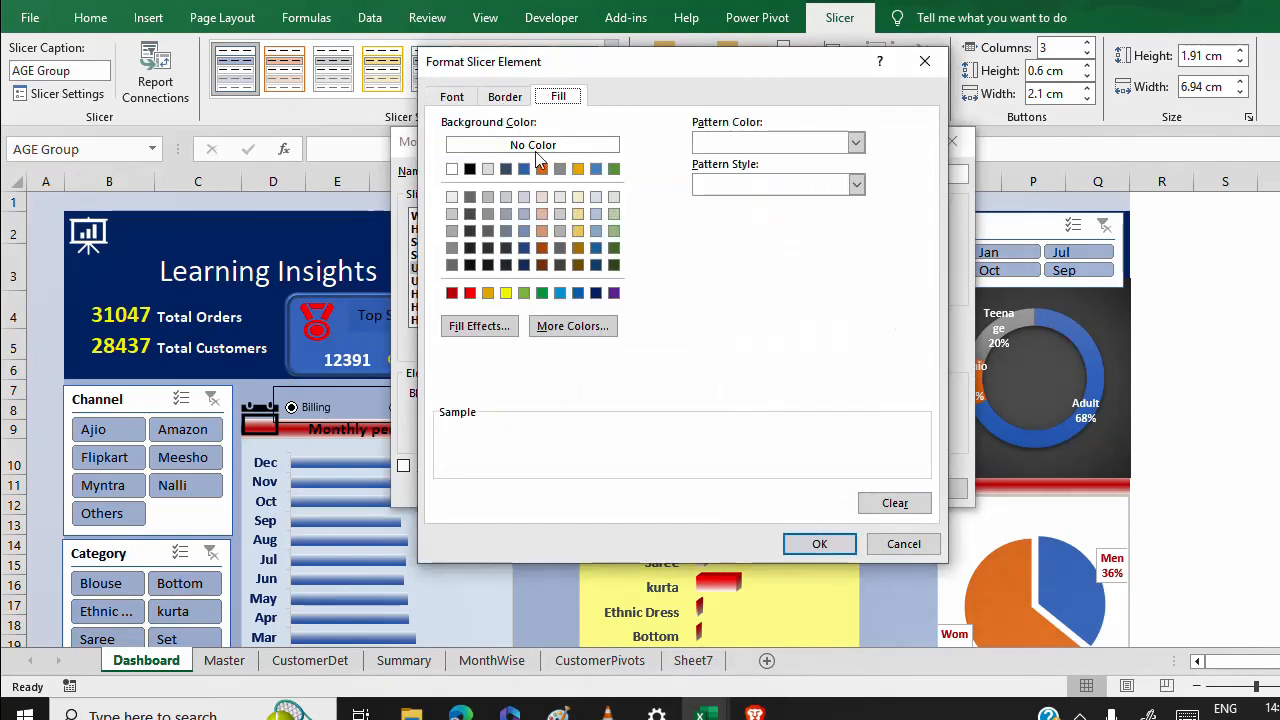
{"action": "left_click", "coordinate": [492, 330]}
{"action": "left_click", "coordinate": [697, 228]}
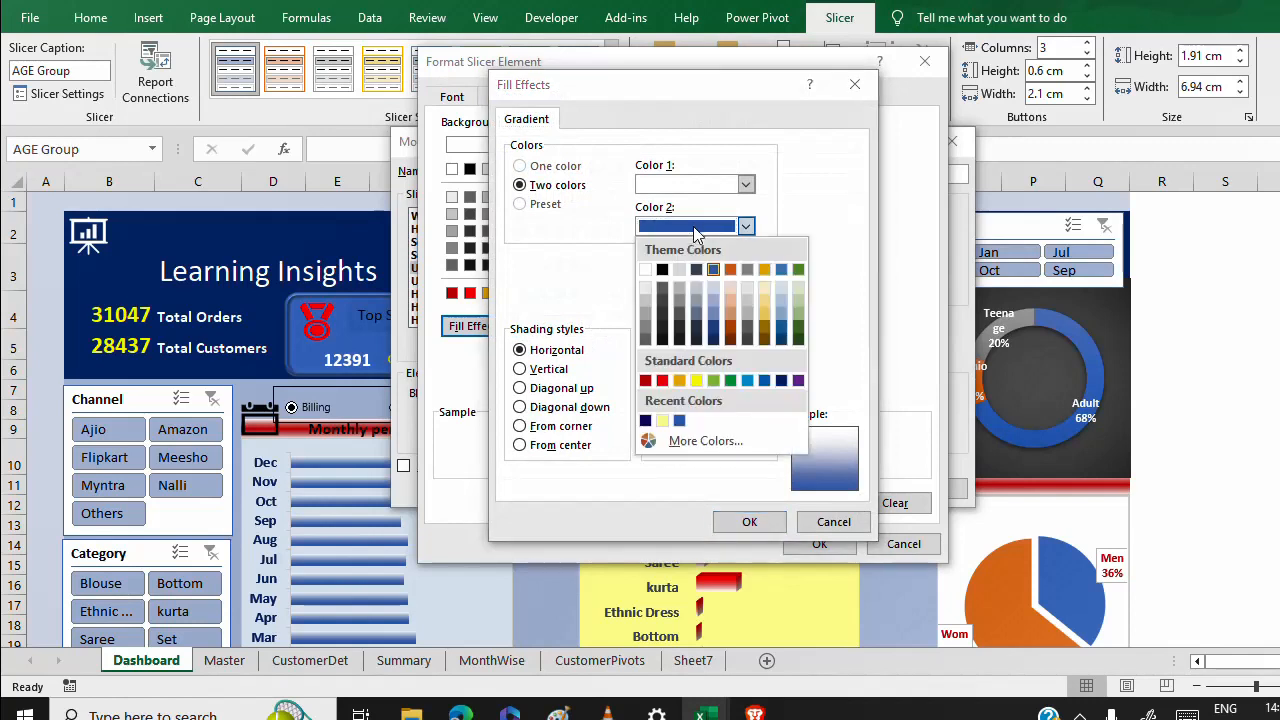
{"action": "left_click", "coordinate": [645, 380]}
{"action": "left_click", "coordinate": [660, 186]}
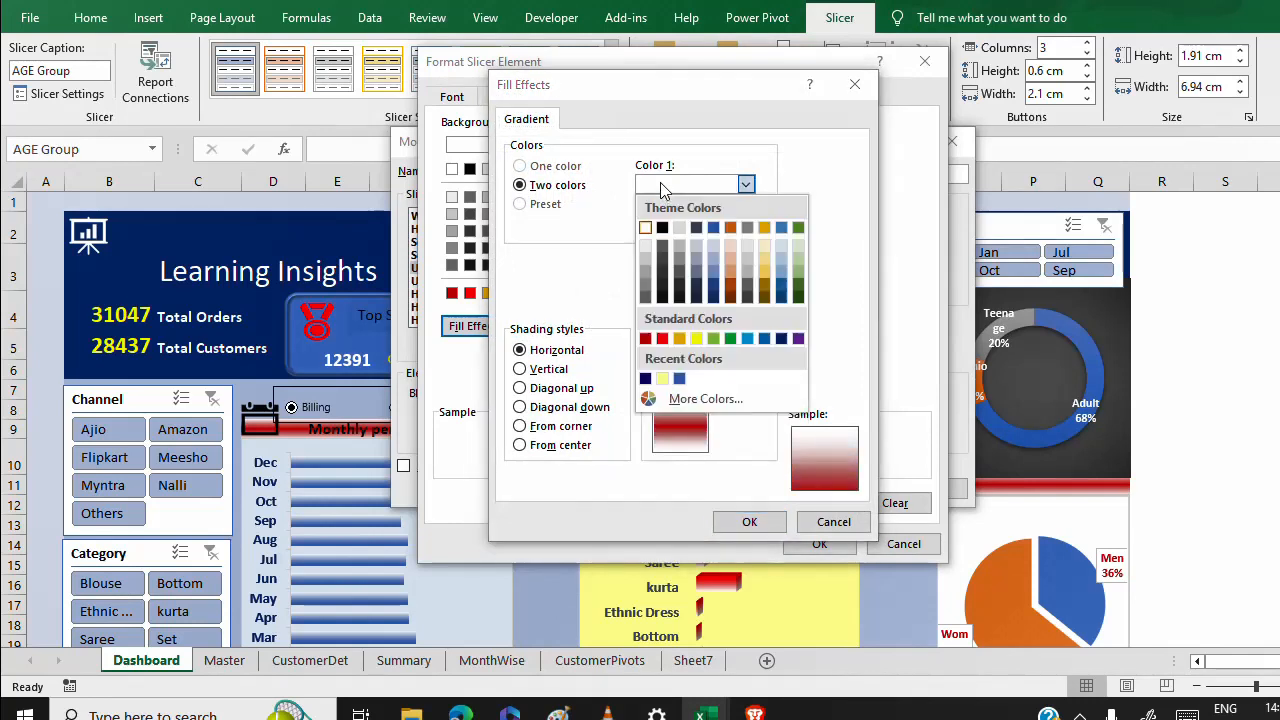
{"action": "left_click", "coordinate": [710, 235]}
{"action": "left_click", "coordinate": [722, 187]}
{"action": "left_click", "coordinate": [766, 232]}
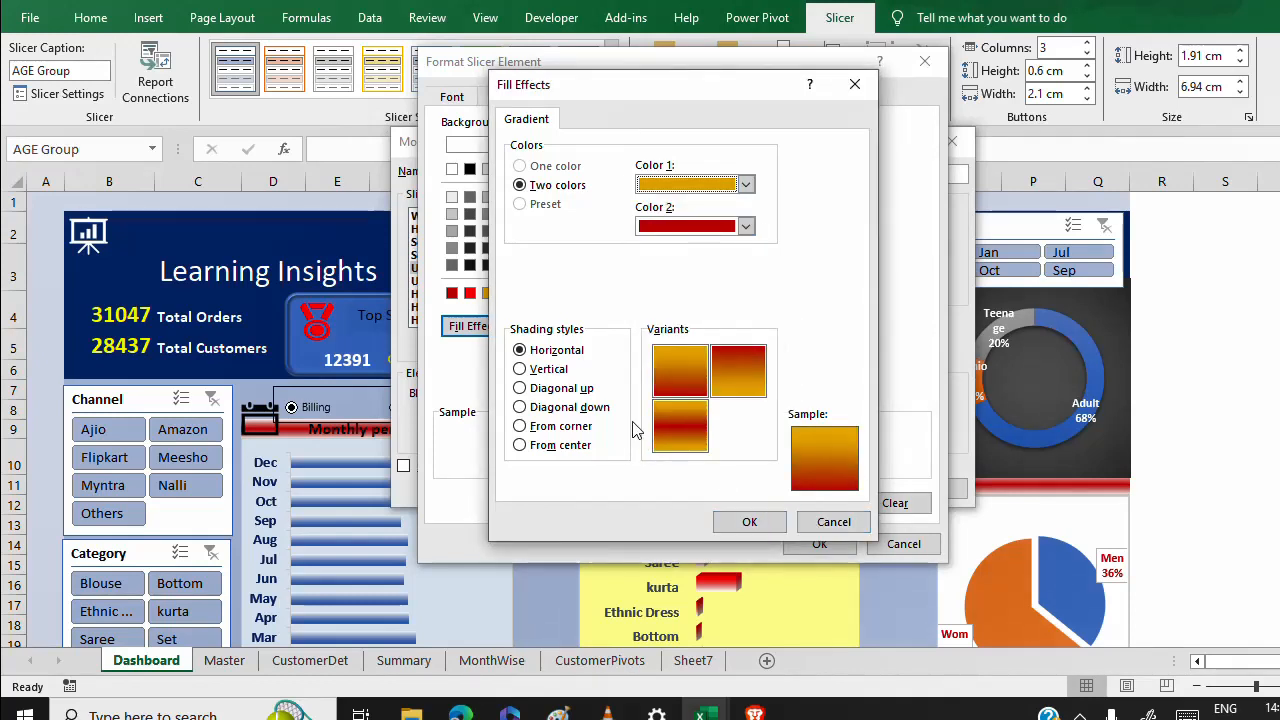
{"action": "left_click", "coordinate": [680, 425]}
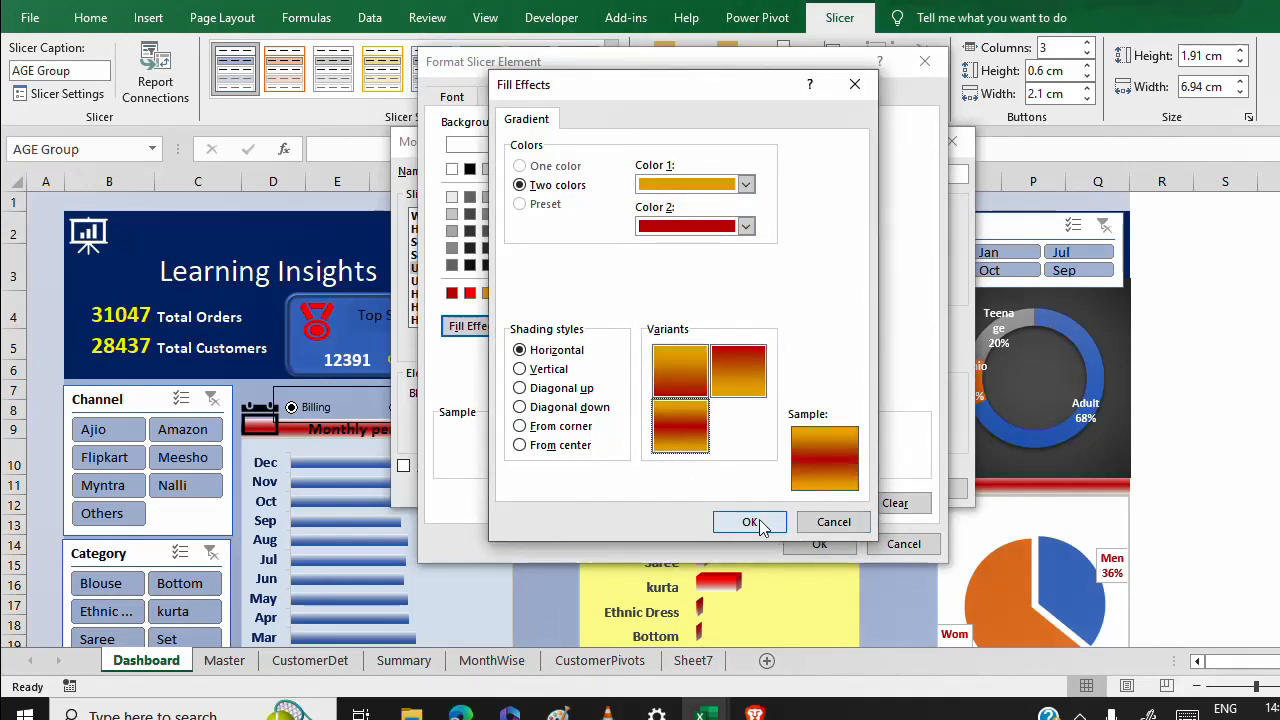
{"action": "left_click", "coordinate": [750, 521]}
{"action": "left_click", "coordinate": [834, 542]}
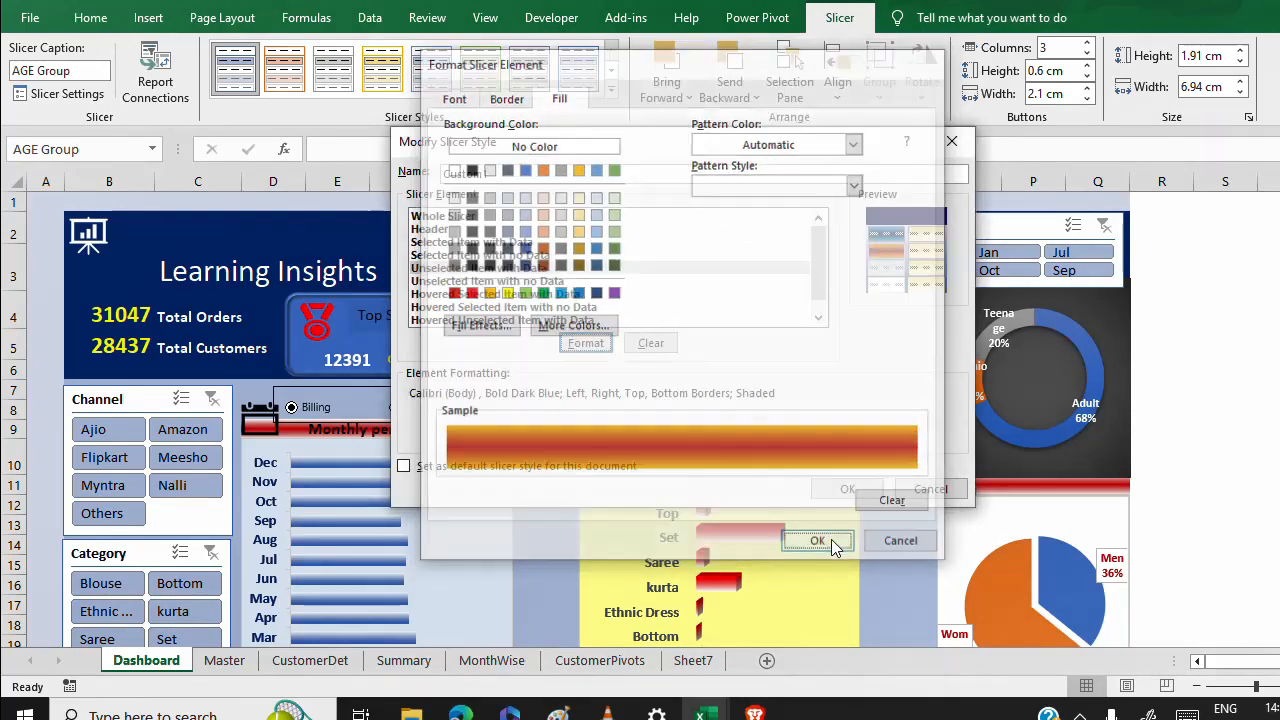
{"action": "left_click", "coordinate": [846, 489]}
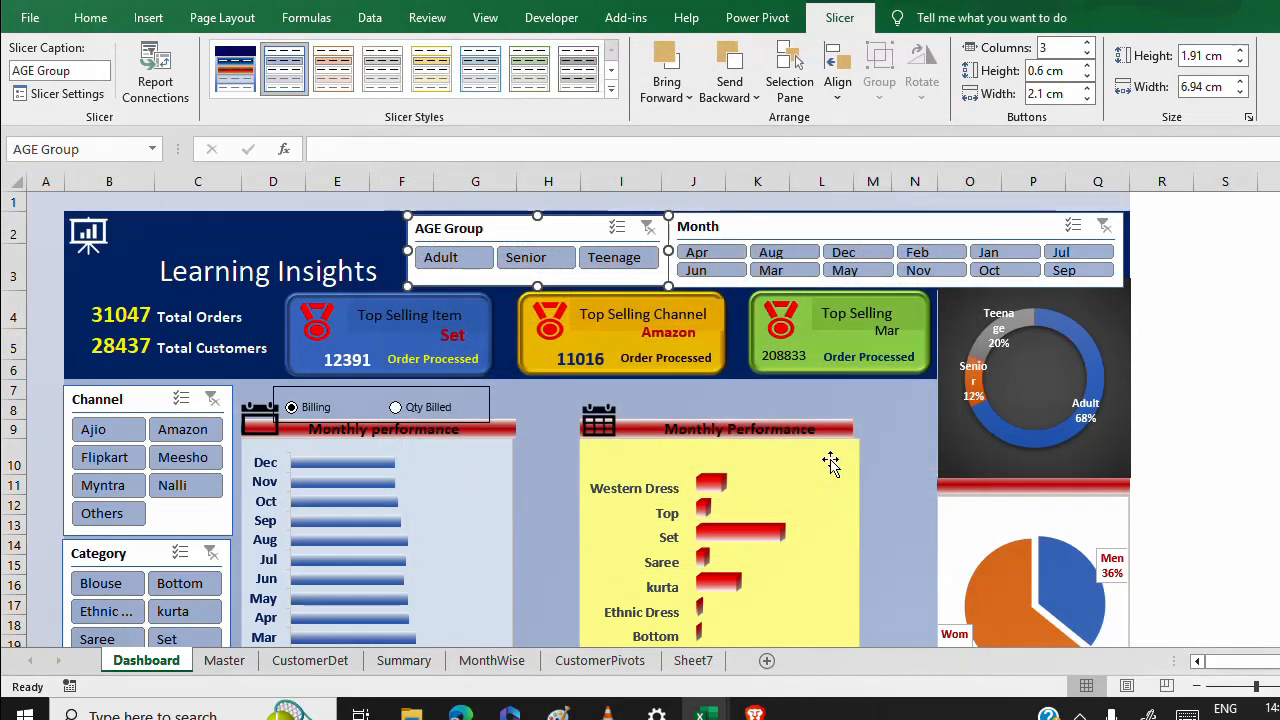
Apply the Custom1 slicer style to the Month slicer and compare it with the AGE Group slicer.
{"action": "left_click", "coordinate": [714, 228]}
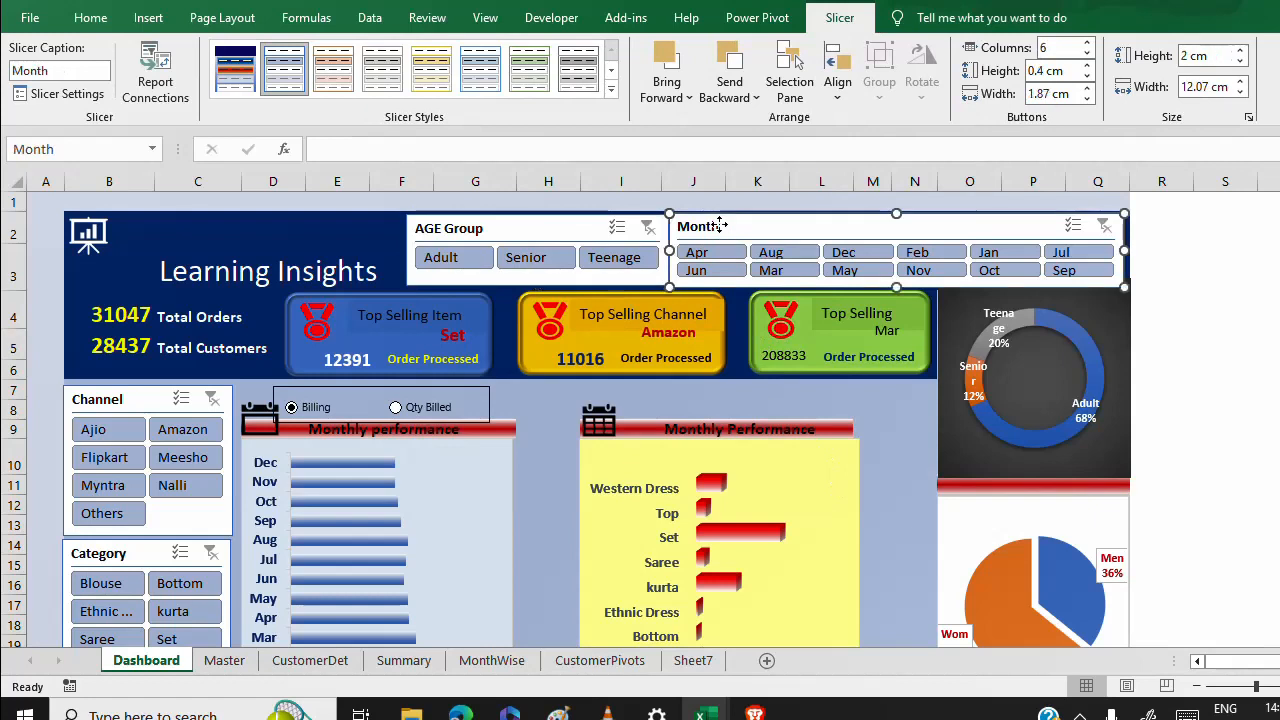
{"action": "left_click", "coordinate": [236, 86]}
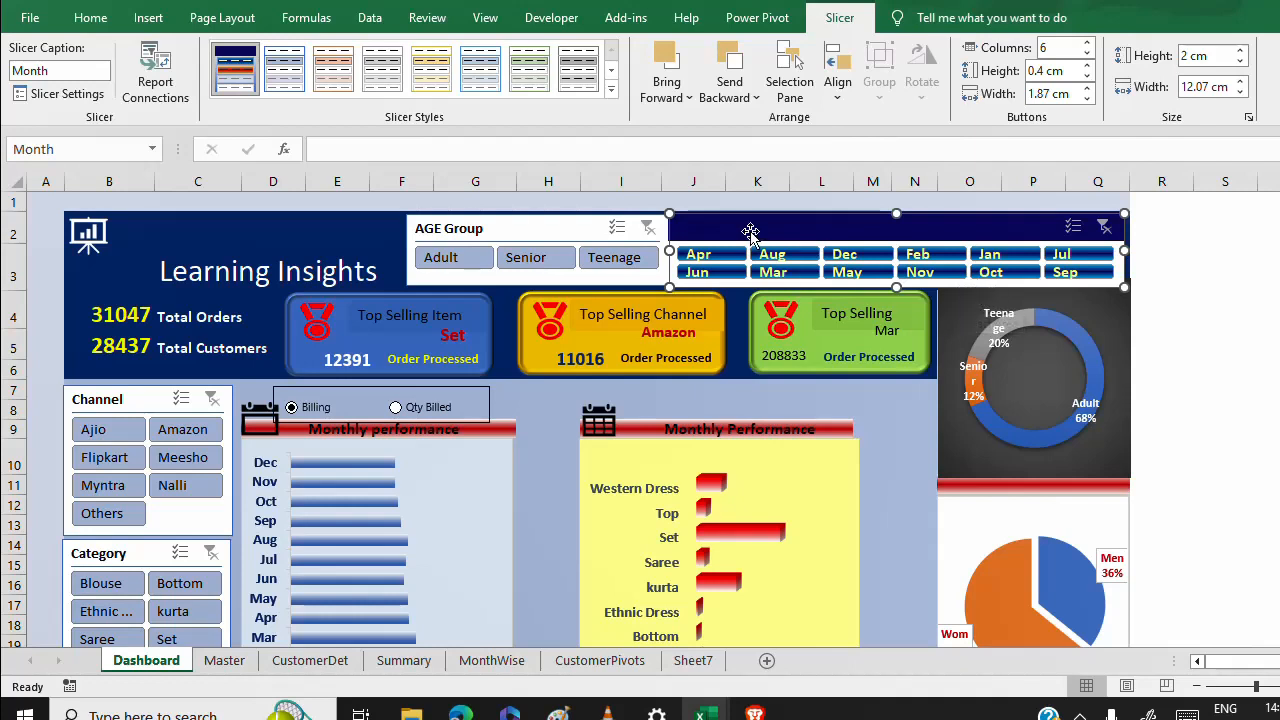
{"action": "left_click", "coordinate": [508, 226]}
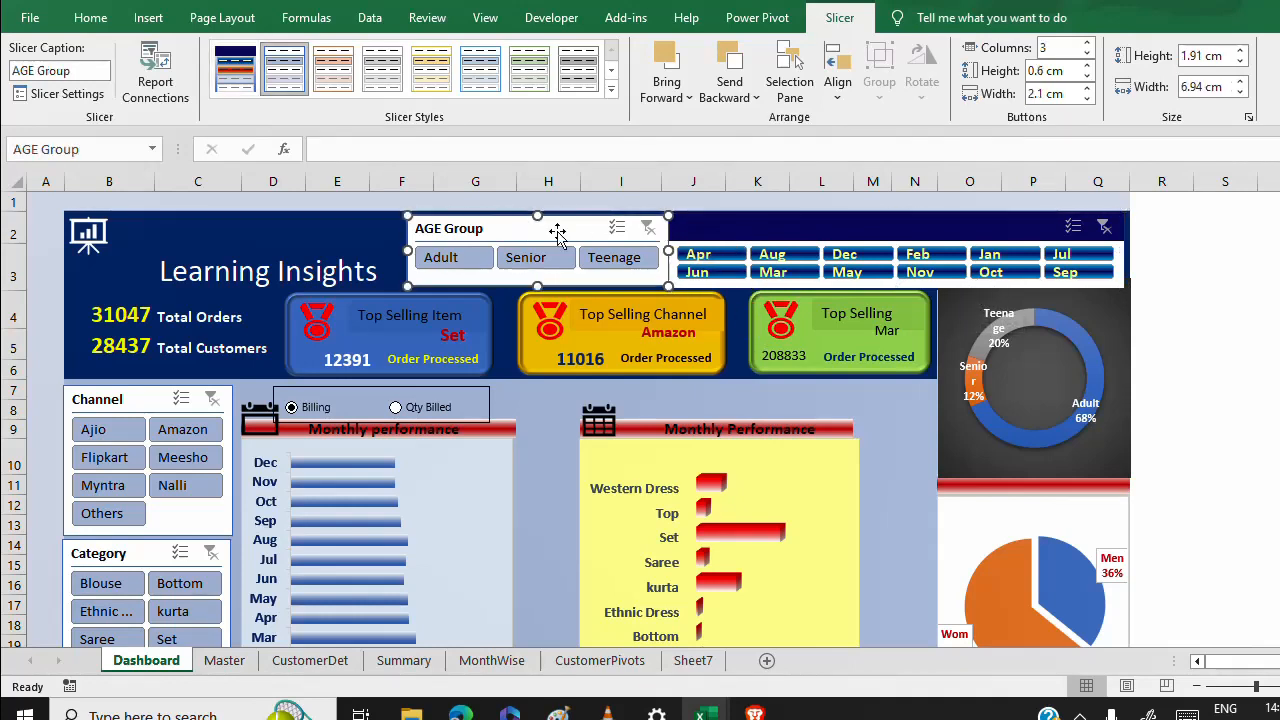
{"action": "left_click", "coordinate": [729, 230]}
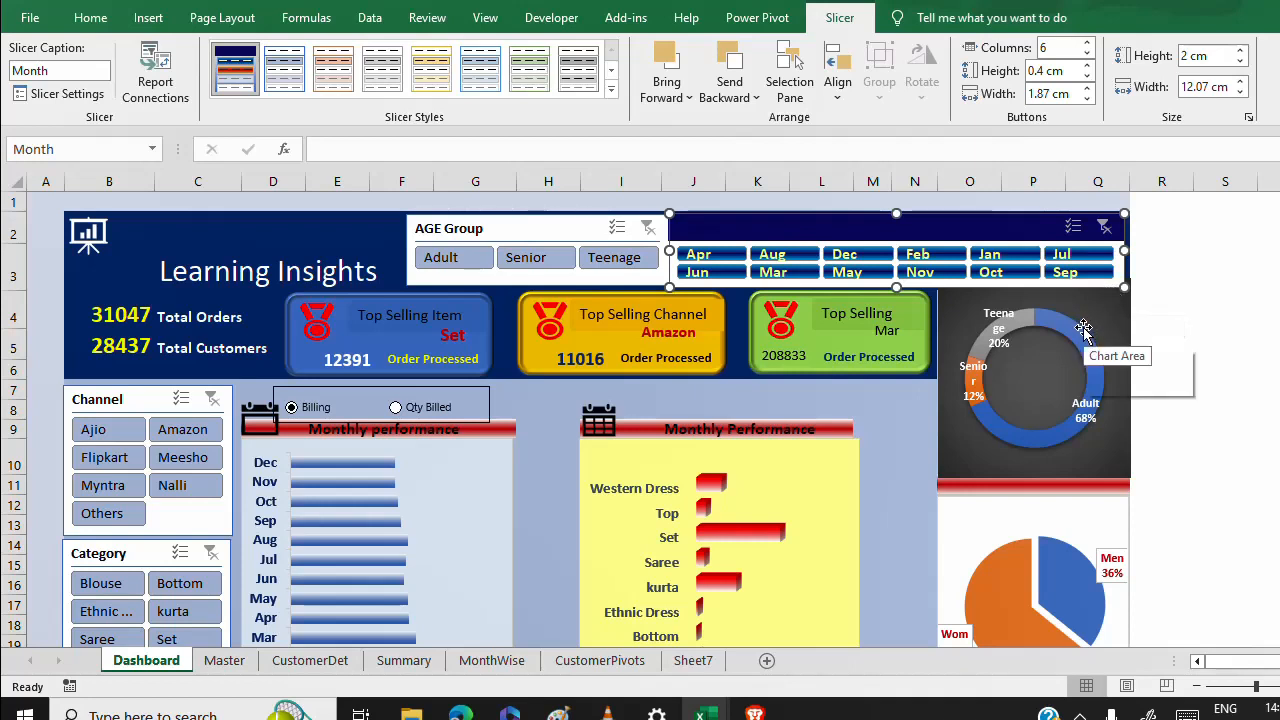
{"action": "mouse_move", "coordinate": [1087, 333]}
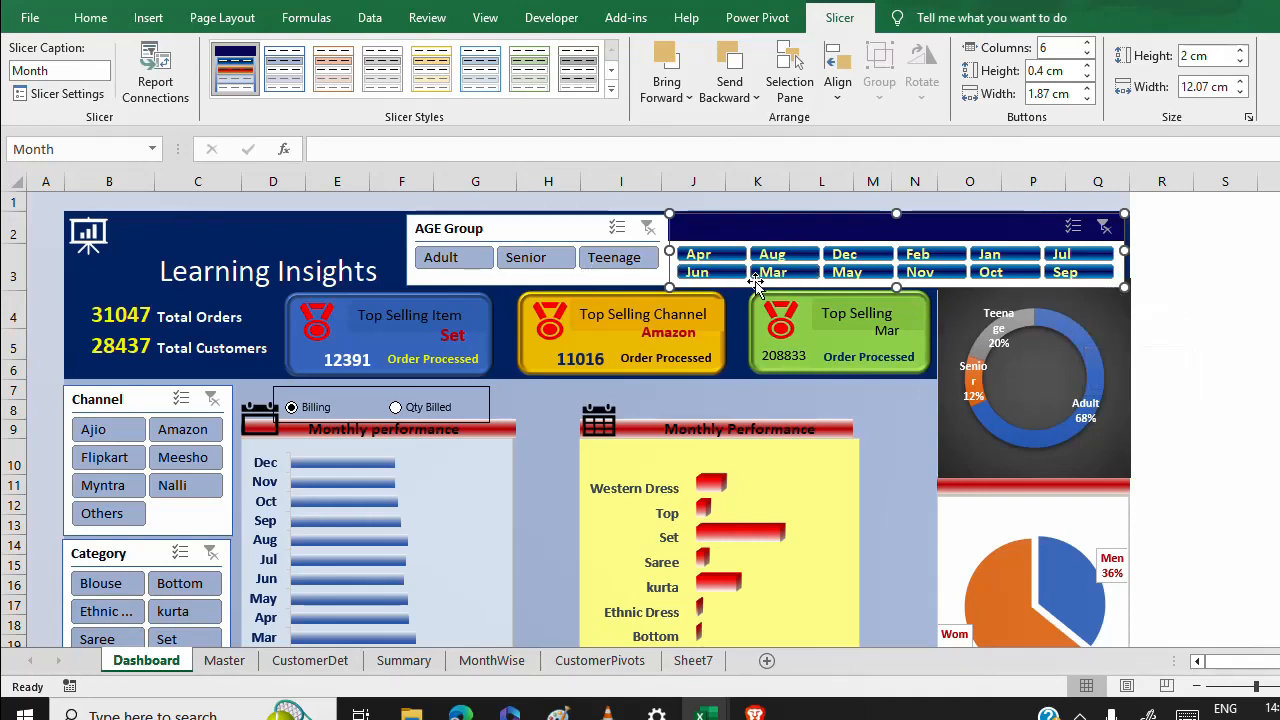
{"action": "right_click", "coordinate": [241, 84]}
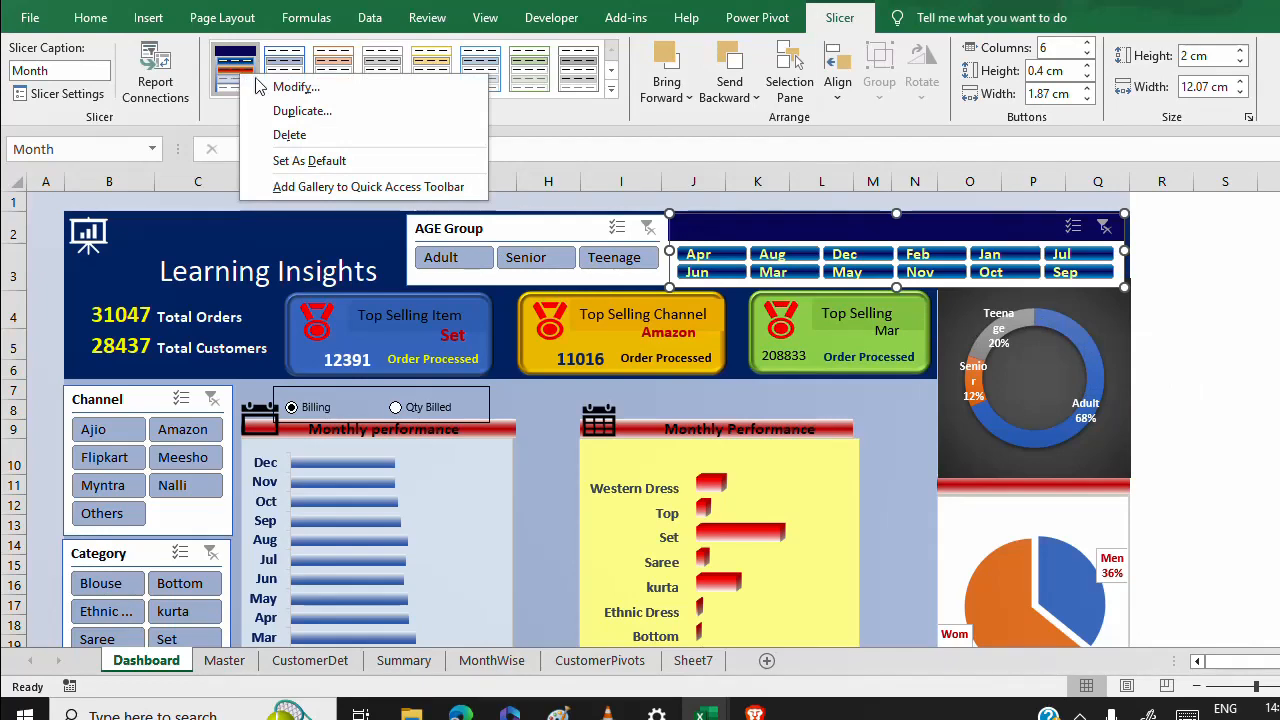
{"action": "left_click", "coordinate": [295, 86]}
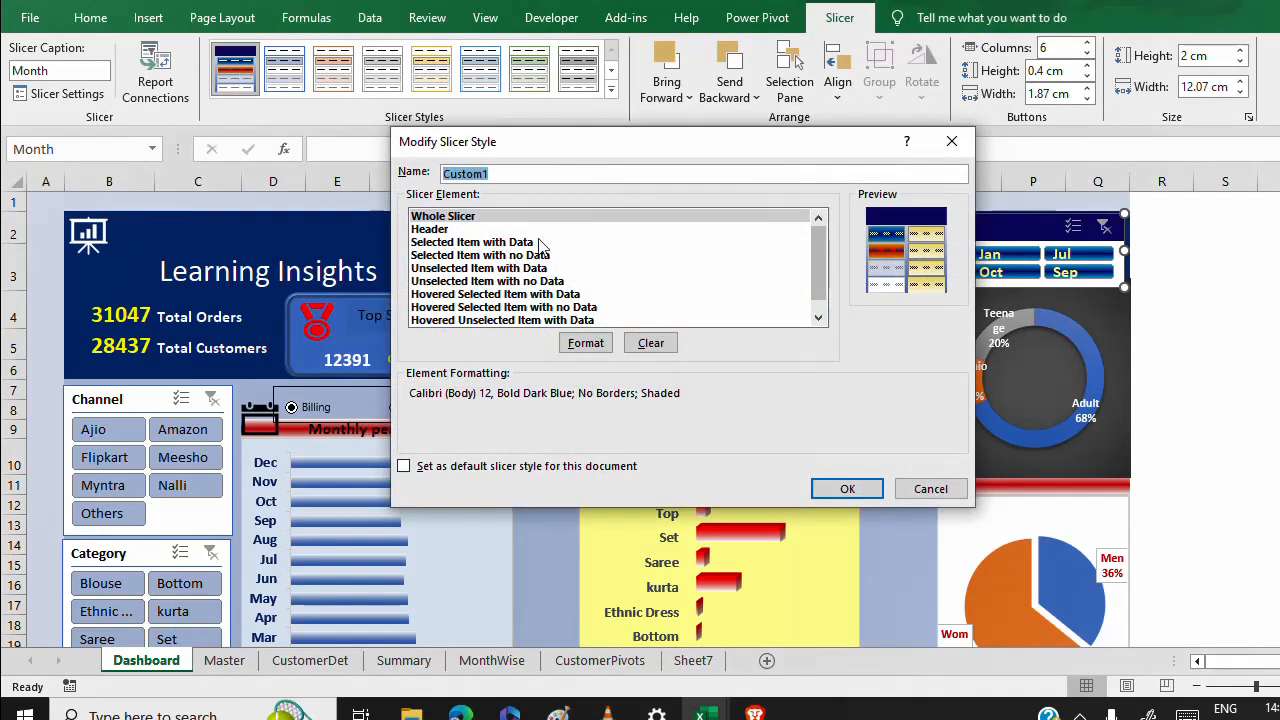
{"action": "left_click_drag", "start_coordinate": [584, 148], "coordinate": [489, 146]}
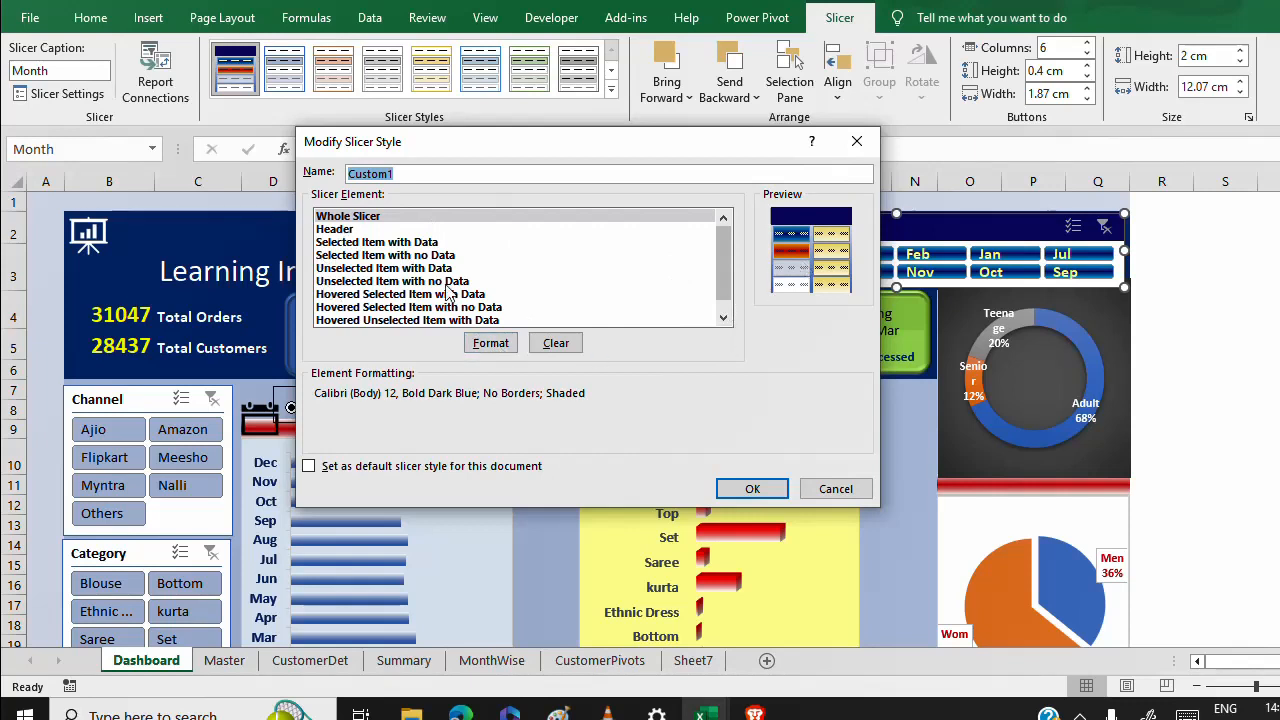
{"action": "left_click", "coordinate": [834, 489]}
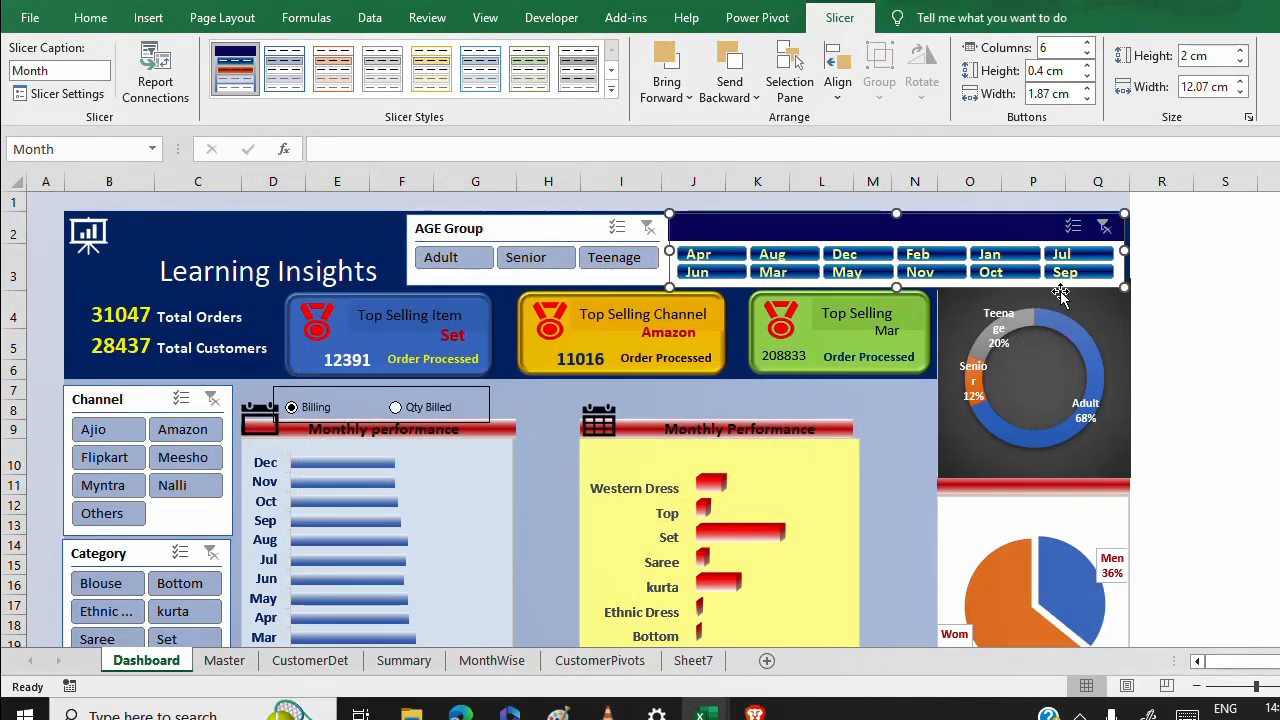
Change the Whole Slicer element's fill in the Custom1 slicer style to the standard dark blue and save the style.
{"action": "left_click", "coordinate": [338, 228]}
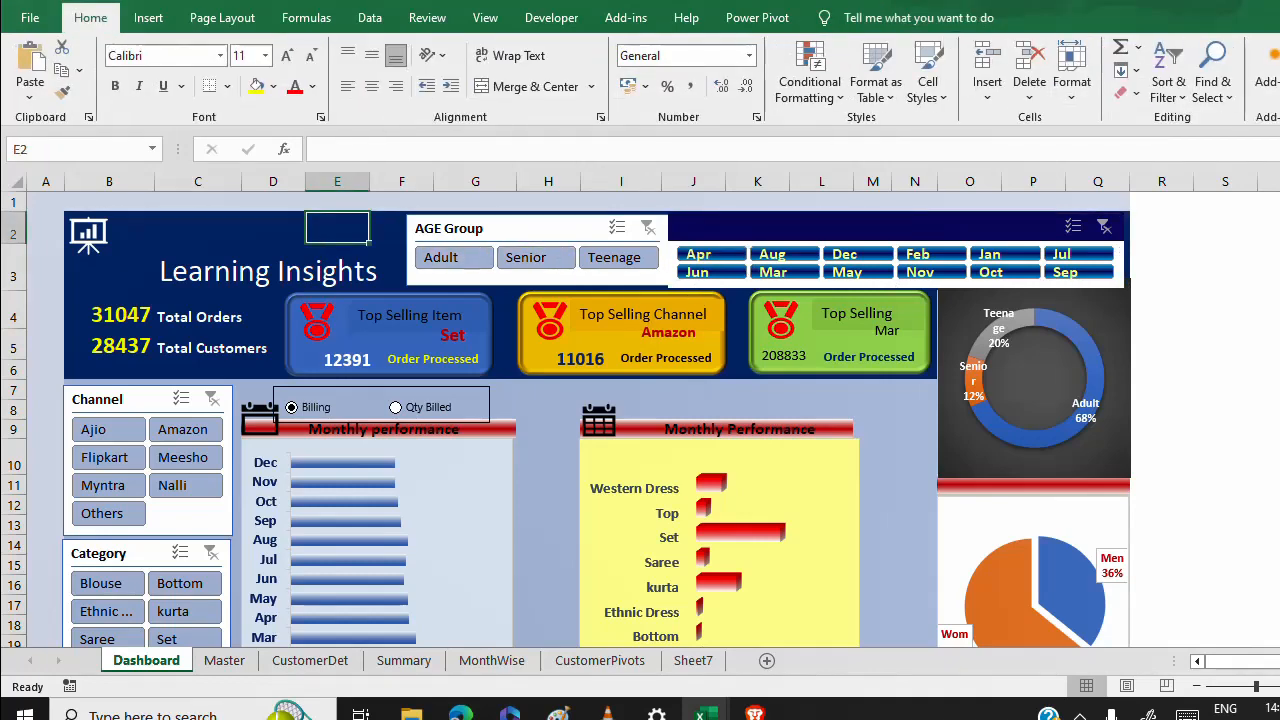
{"action": "left_click", "coordinate": [870, 228]}
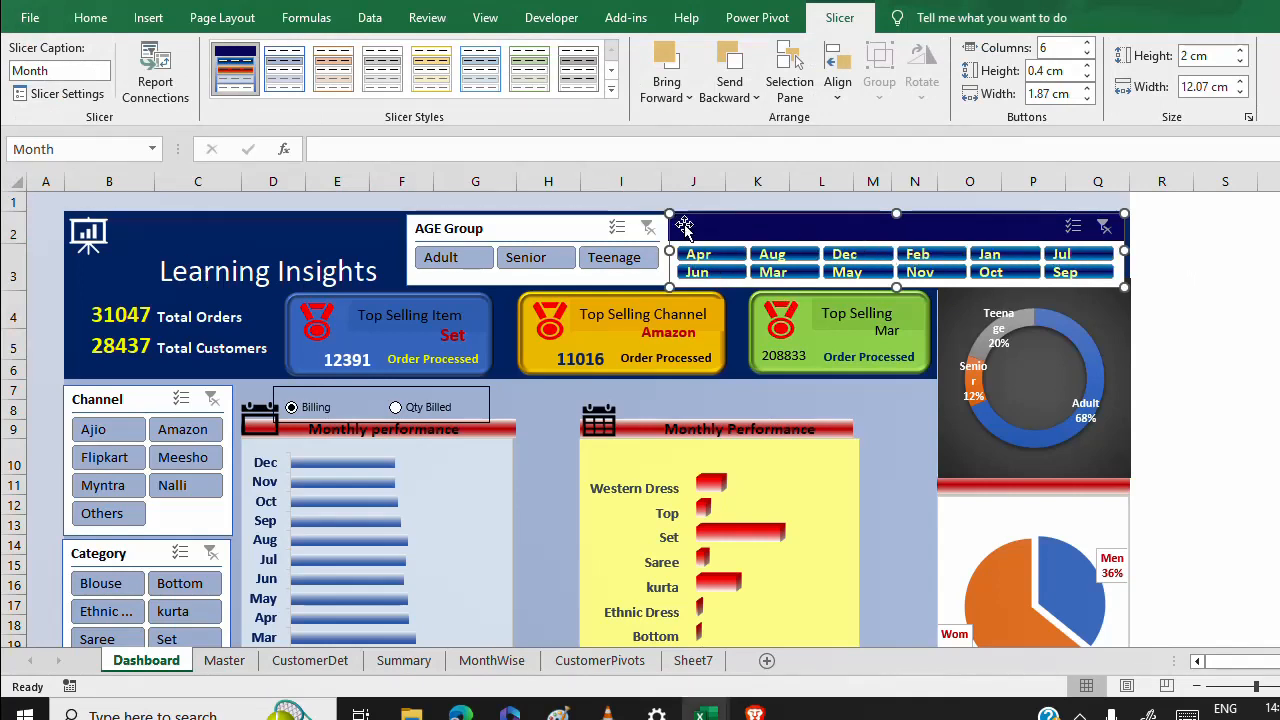
{"action": "right_click", "coordinate": [233, 67]}
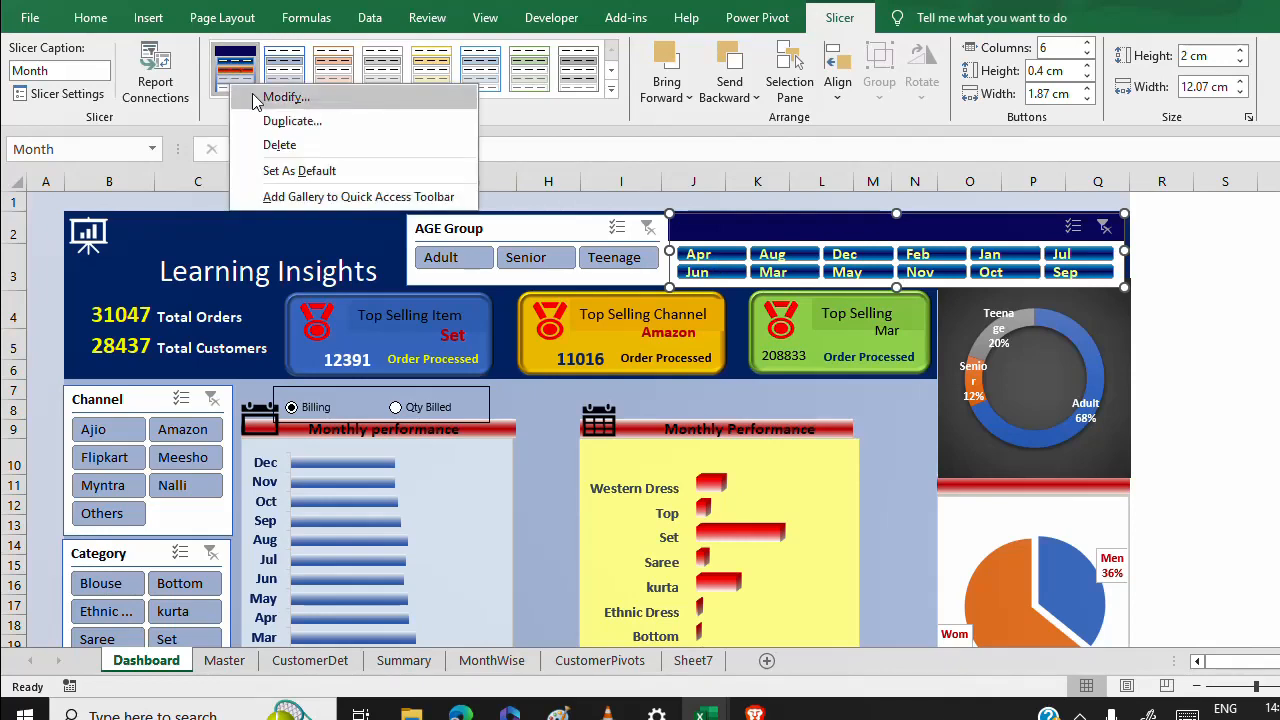
{"action": "left_click", "coordinate": [284, 97]}
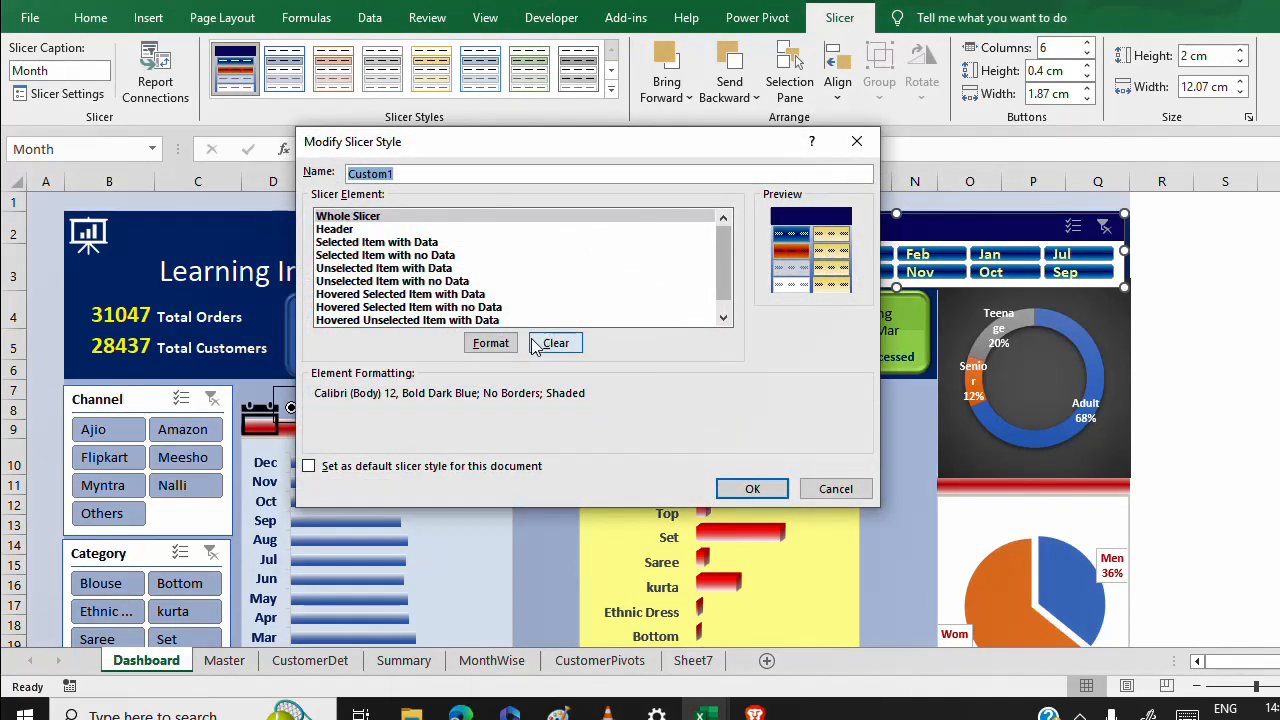
{"action": "left_click", "coordinate": [491, 343]}
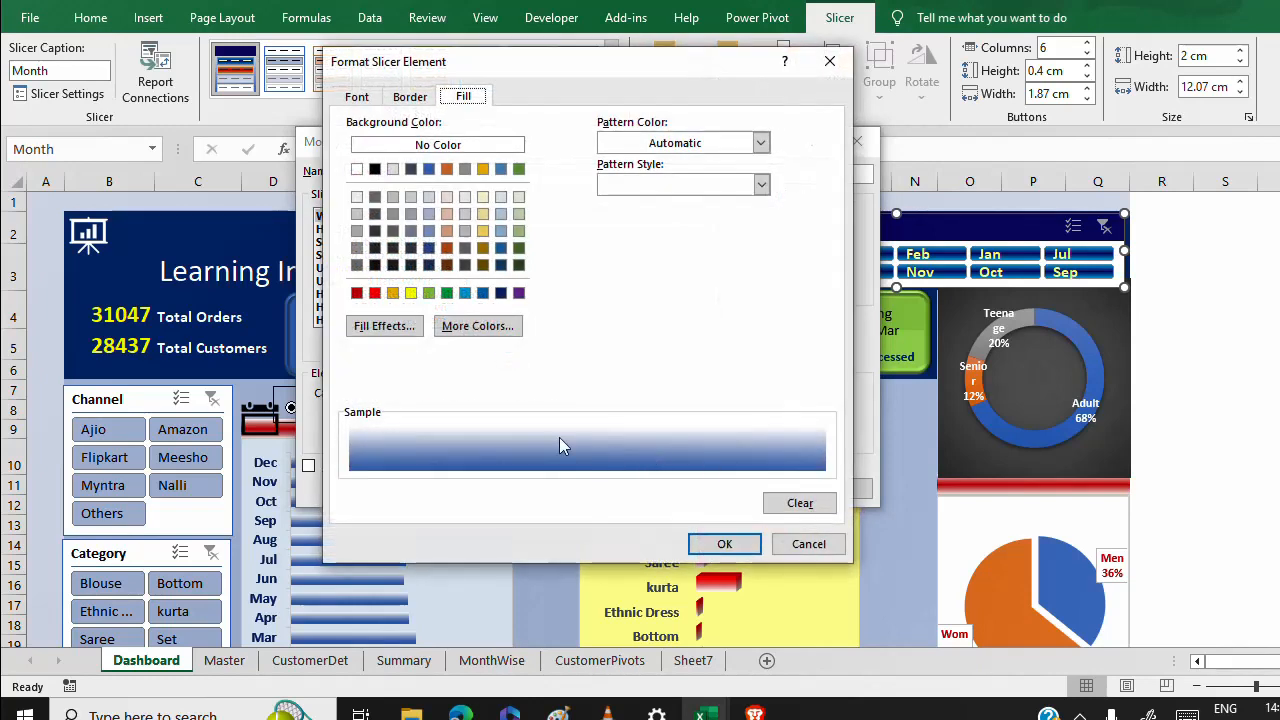
{"action": "left_click", "coordinate": [501, 293]}
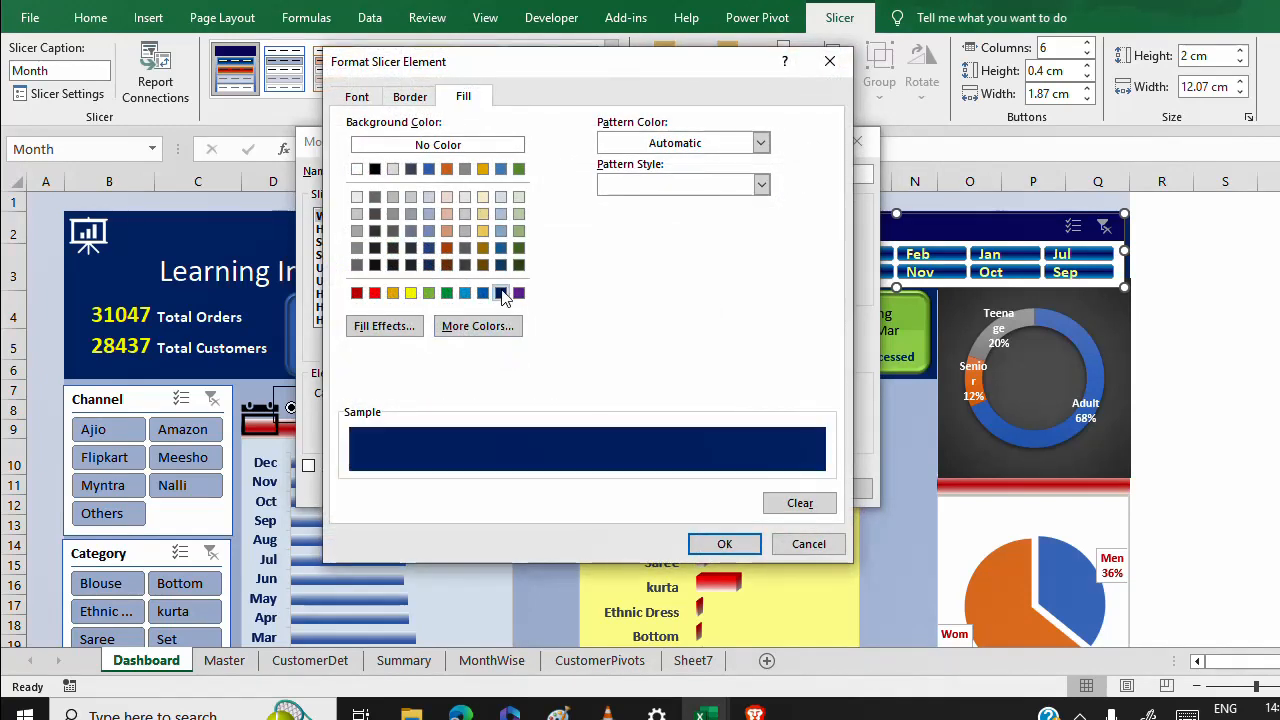
{"action": "left_click", "coordinate": [726, 545]}
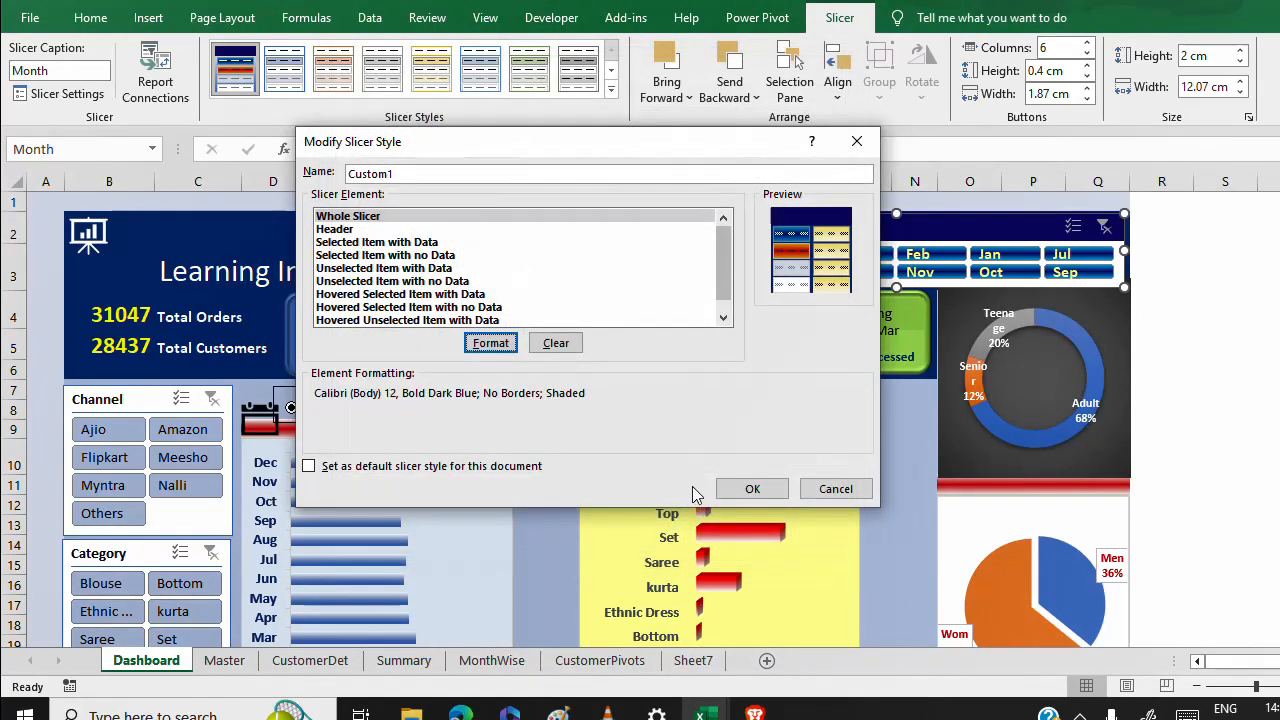
{"action": "left_click", "coordinate": [749, 489]}
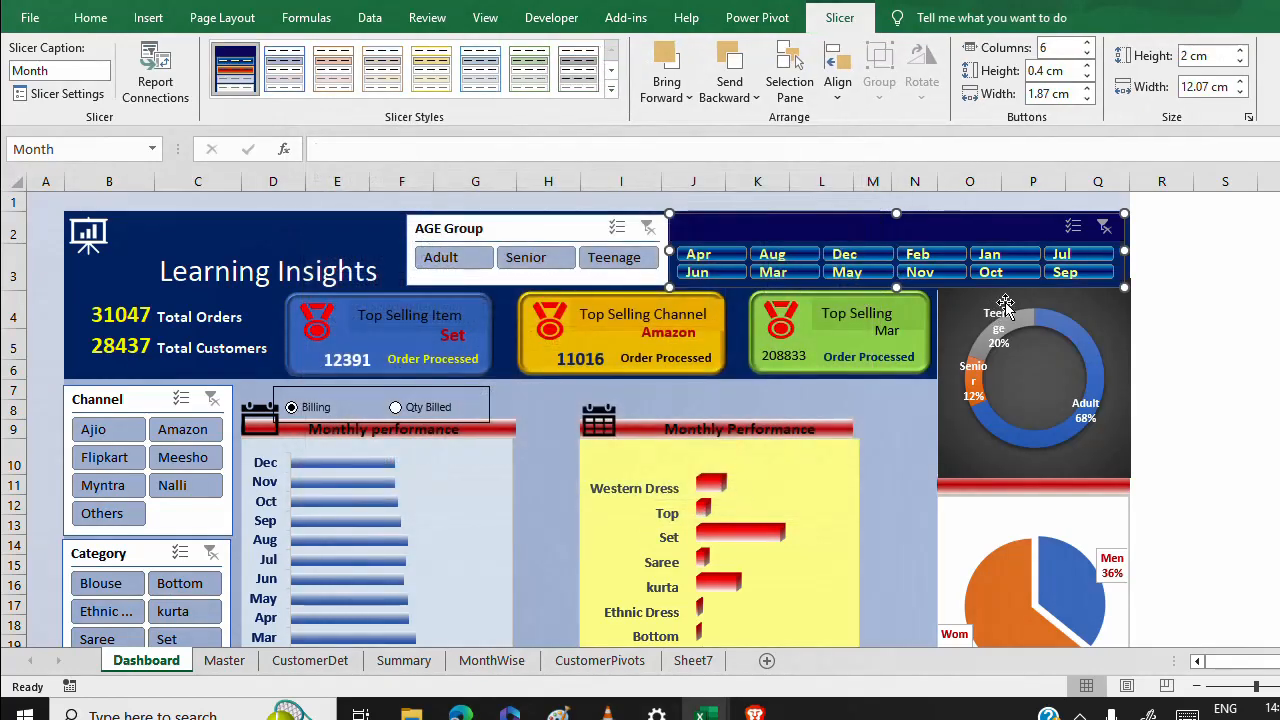
Apply the Custom1 slicer style to the AGE Group, Channel and Category slicers.
{"action": "left_click", "coordinate": [422, 230]}
{"action": "left_click", "coordinate": [235, 72]}
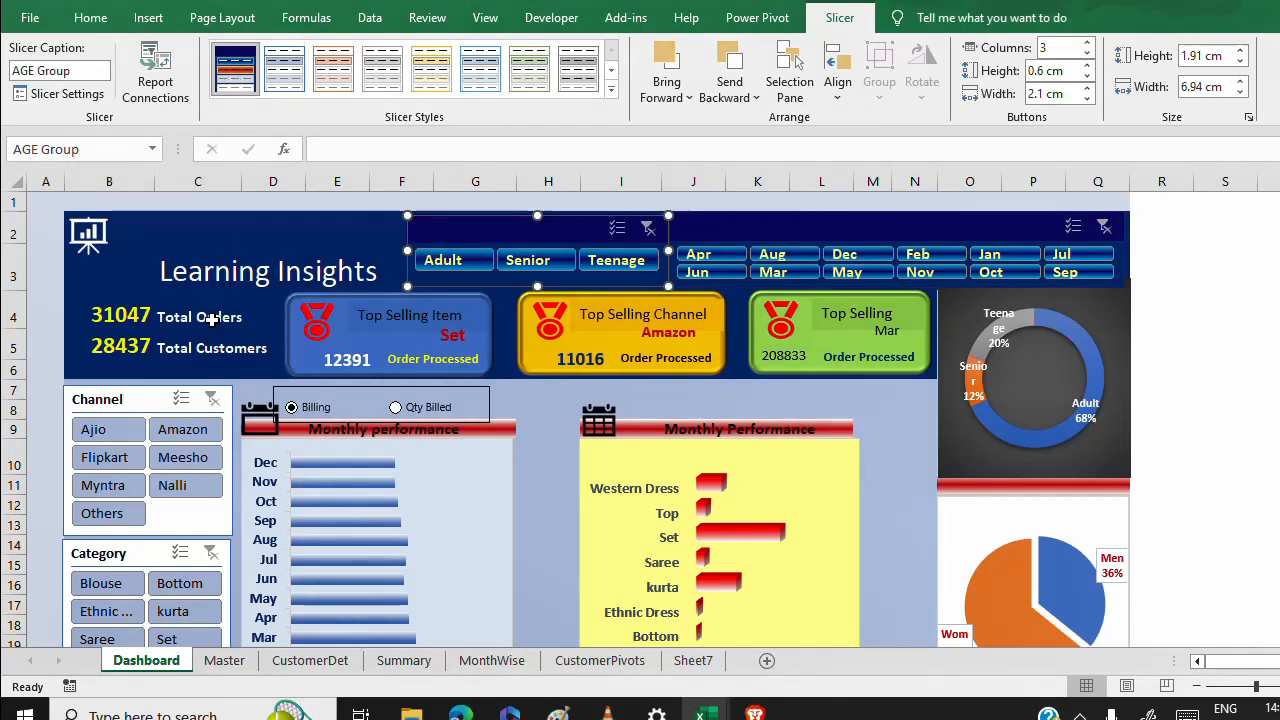
{"action": "left_click", "coordinate": [140, 398]}
{"action": "left_click", "coordinate": [235, 72]}
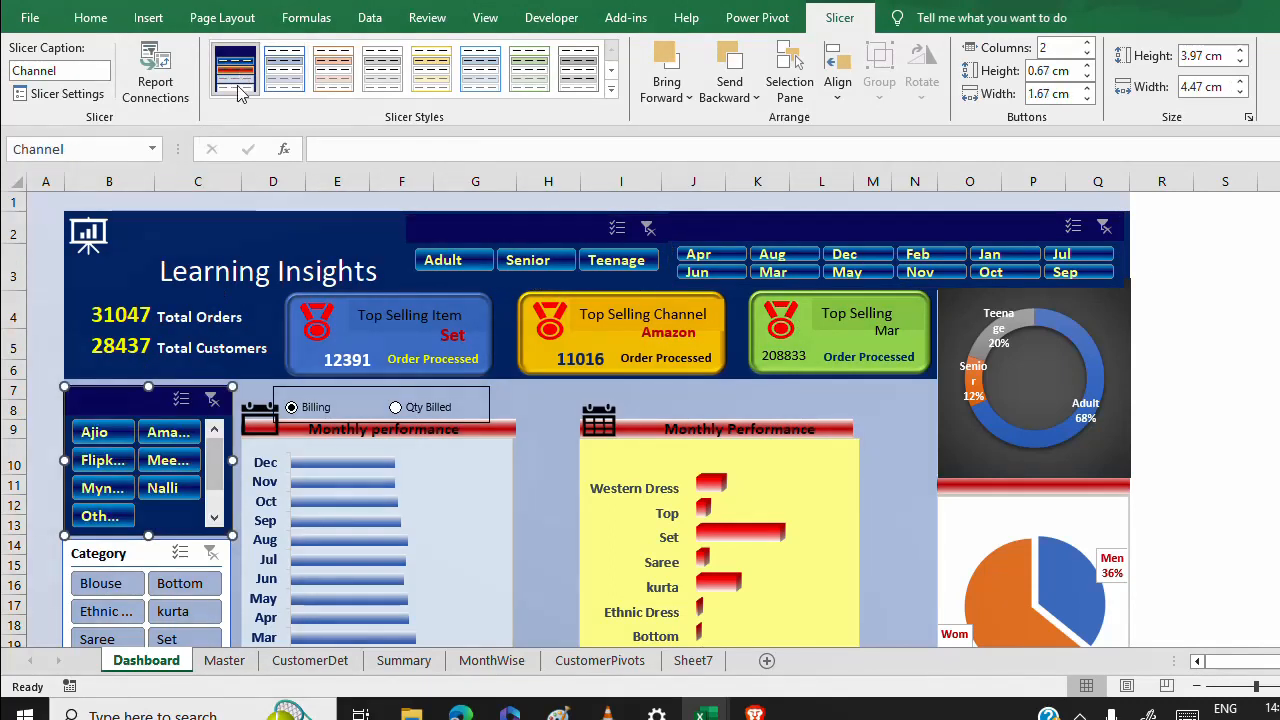
{"action": "left_click", "coordinate": [158, 545]}
{"action": "left_click", "coordinate": [234, 70]}
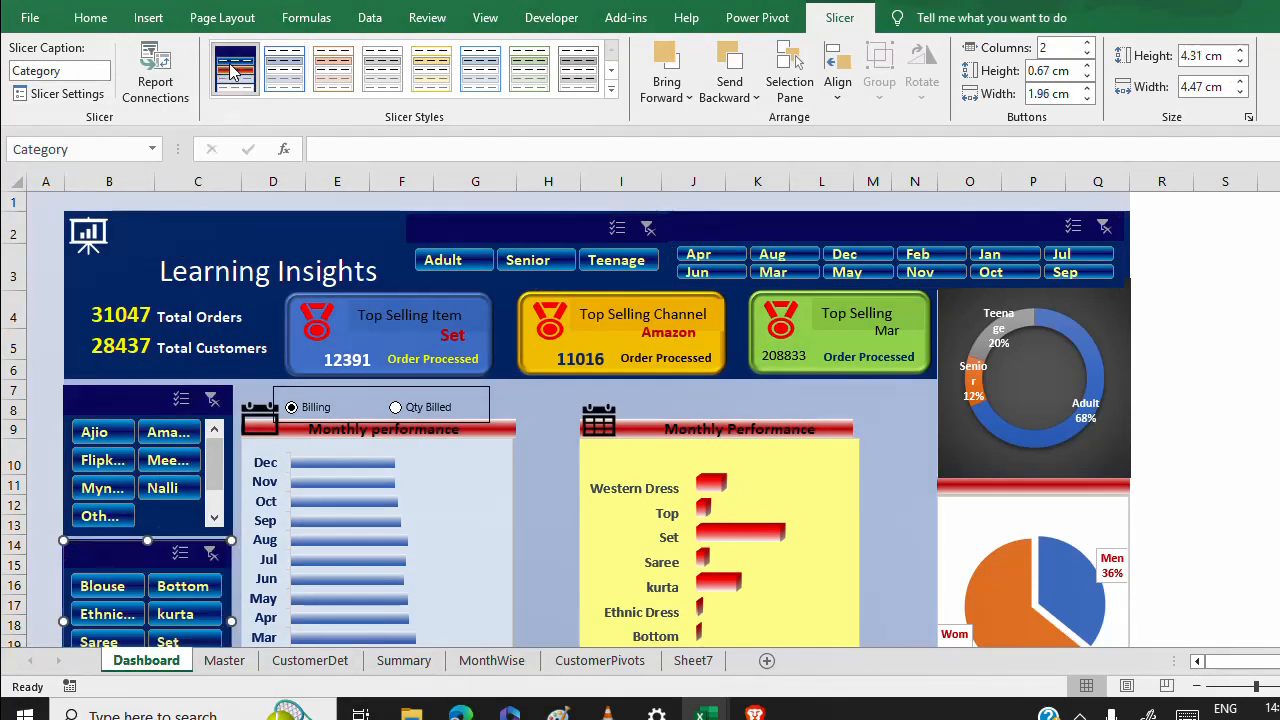
Move the white presentation-board icon down beside the Learning Insights title.
{"action": "left_click", "coordinate": [145, 244]}
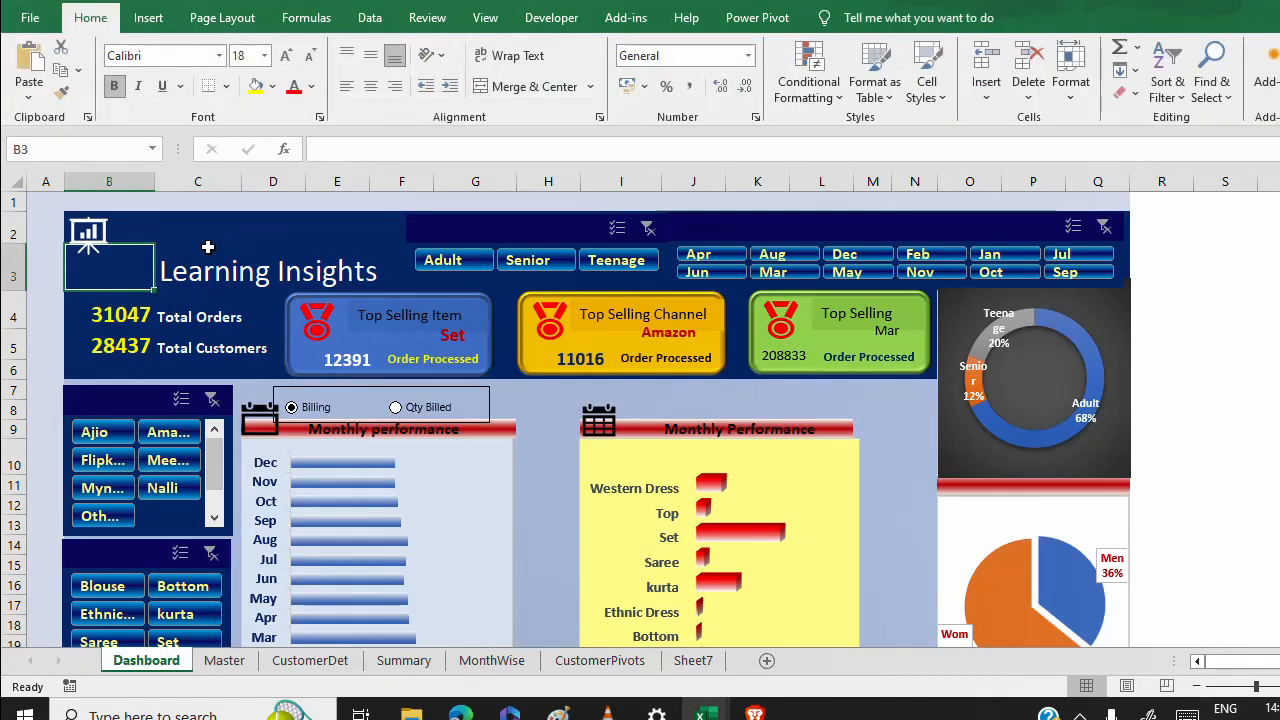
{"action": "left_click", "coordinate": [215, 278]}
{"action": "left_click_drag", "start_coordinate": [100, 225], "coordinate": [115, 263]}
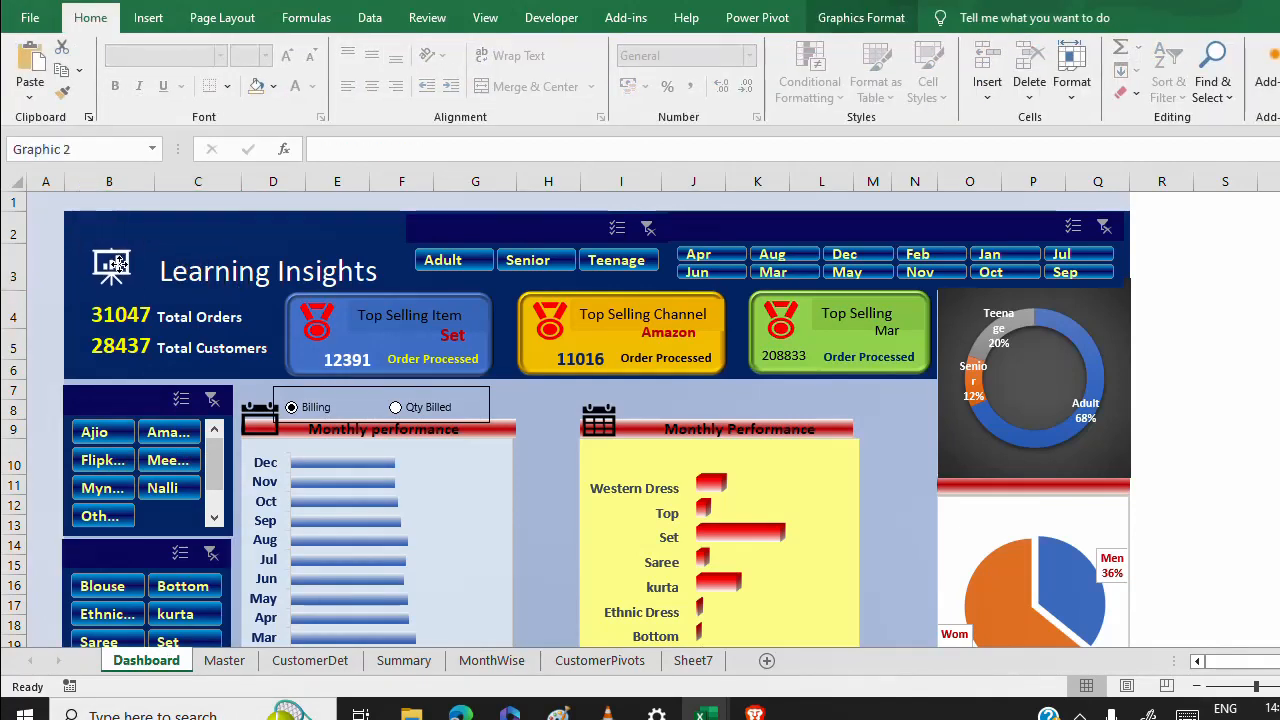
{"action": "left_click", "coordinate": [197, 228]}
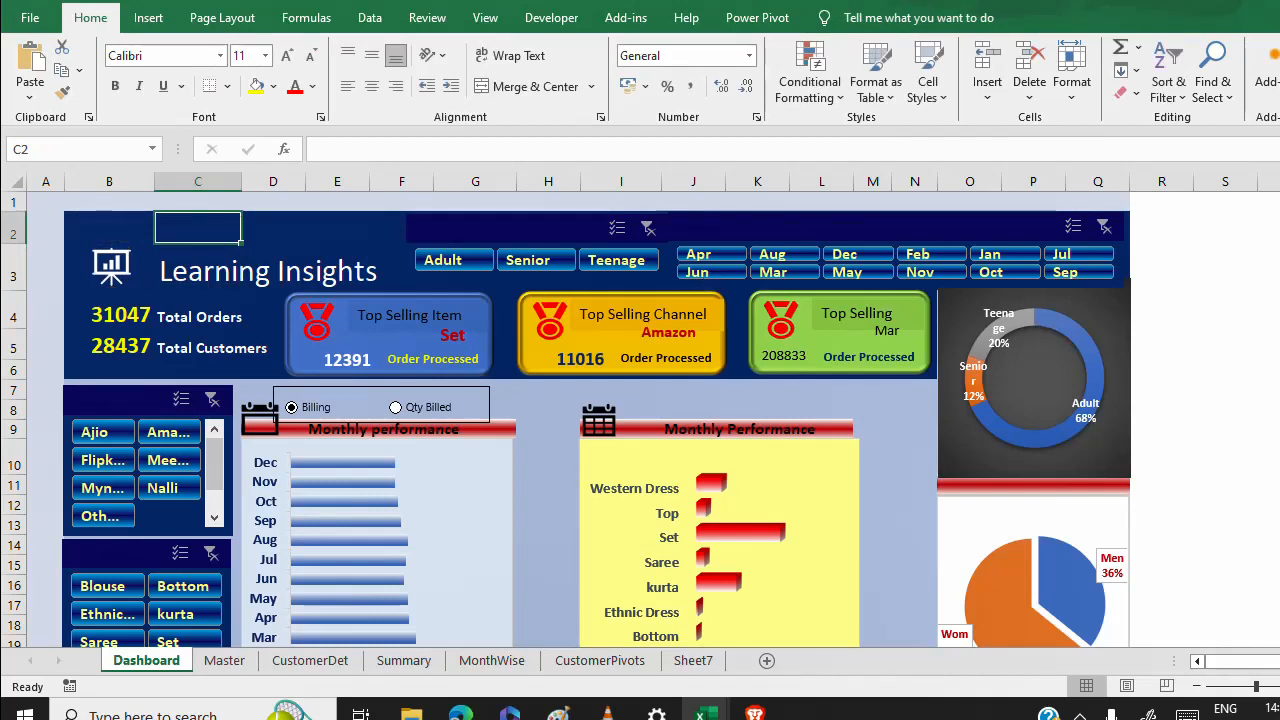
Alternate between the Billing and Qty Billed options and compare how the month and product category bar charts respond.
{"action": "scroll", "coordinate": [640, 420], "scroll_direction": "down", "scroll_amount": 1}
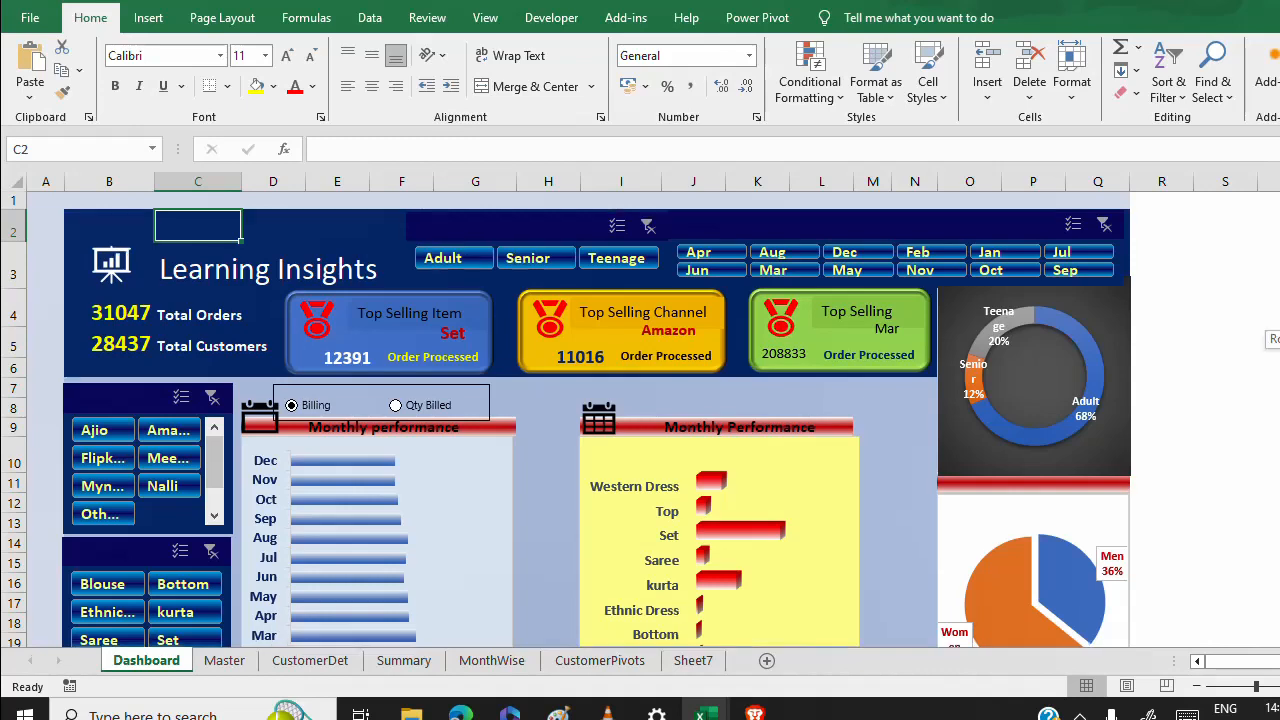
{"action": "scroll", "coordinate": [640, 420], "scroll_direction": "down", "scroll_amount": 1}
{"action": "scroll", "coordinate": [636, 458], "scroll_direction": "up", "scroll_amount": 2}
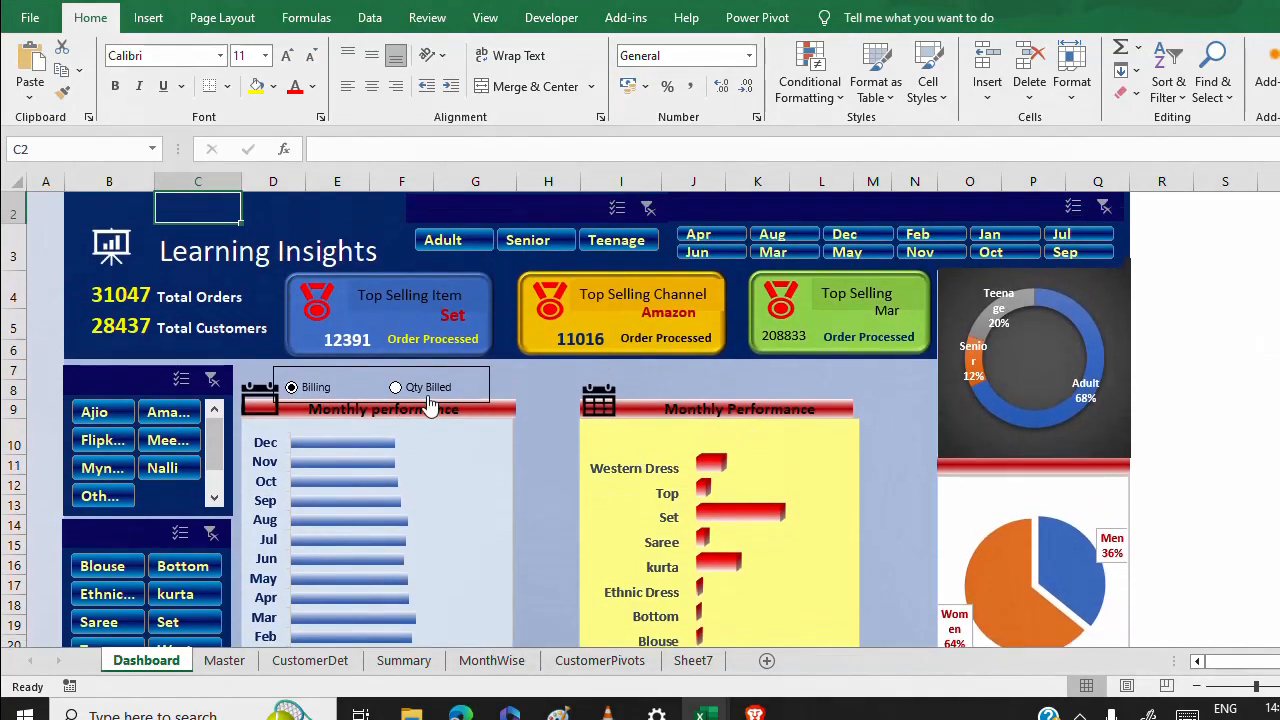
{"action": "left_click", "coordinate": [396, 388]}
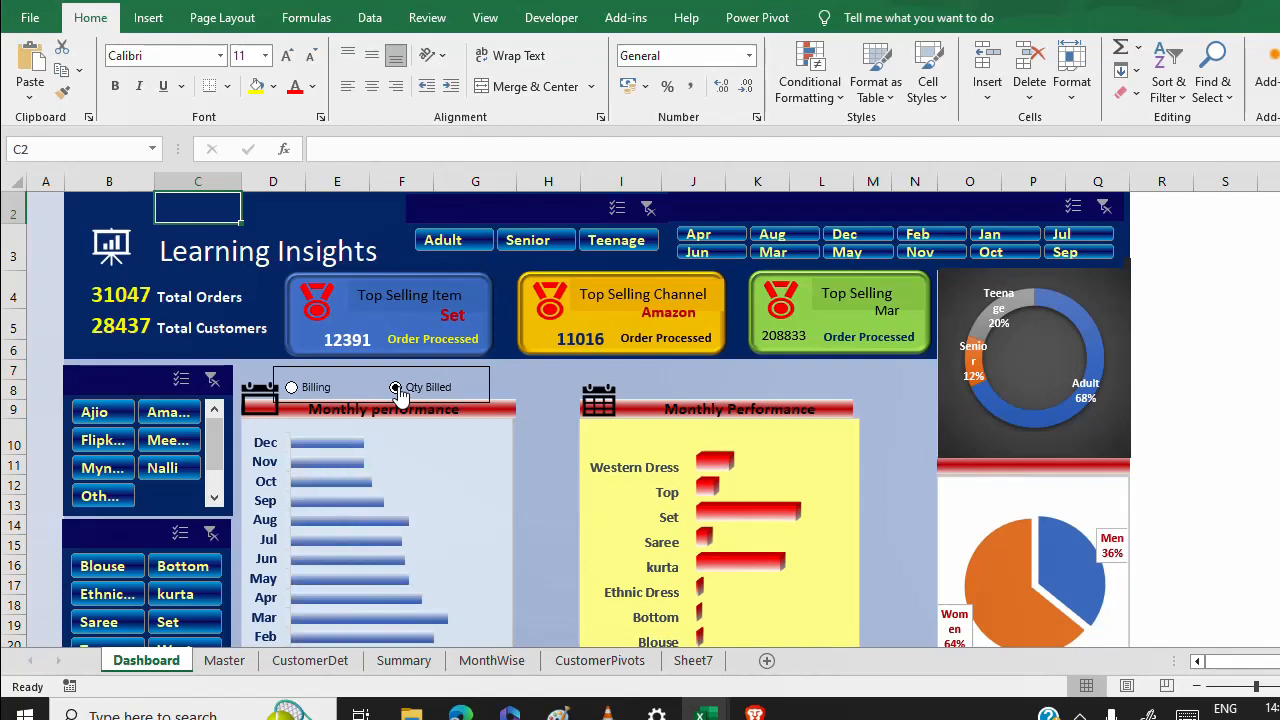
{"action": "scroll", "coordinate": [636, 420], "scroll_direction": "down", "scroll_amount": 2}
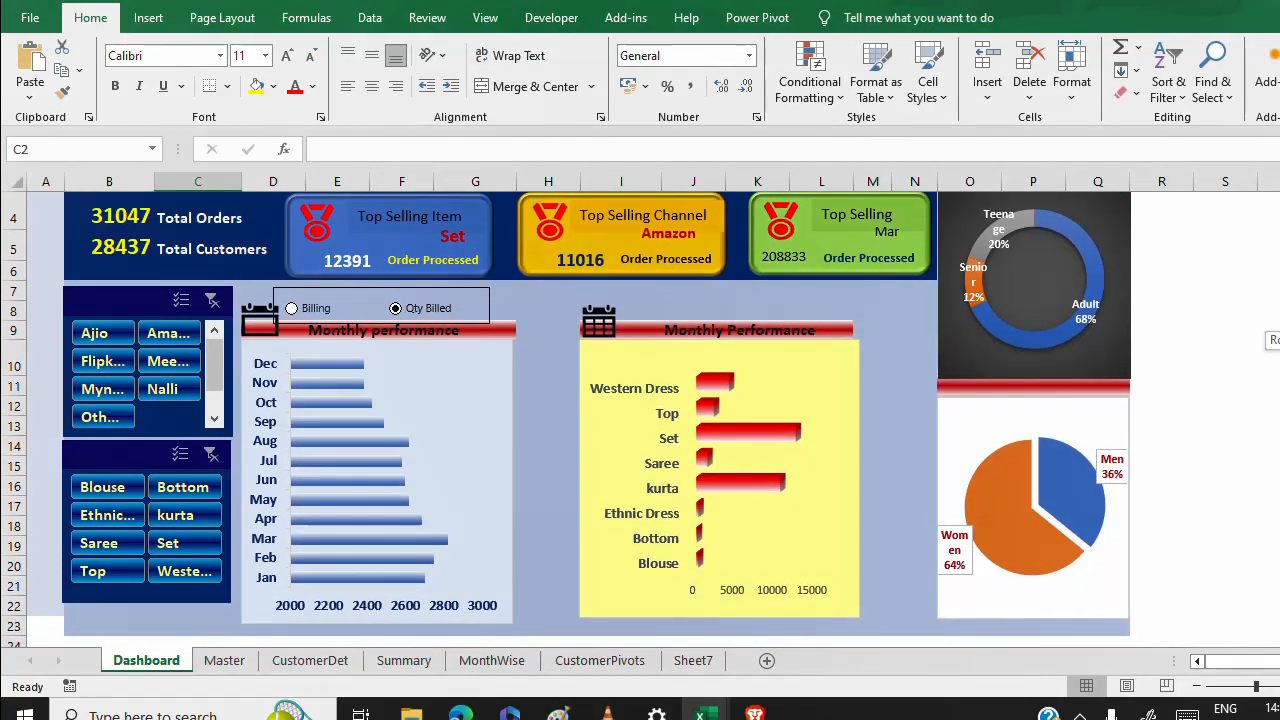
{"action": "left_click", "coordinate": [291, 309]}
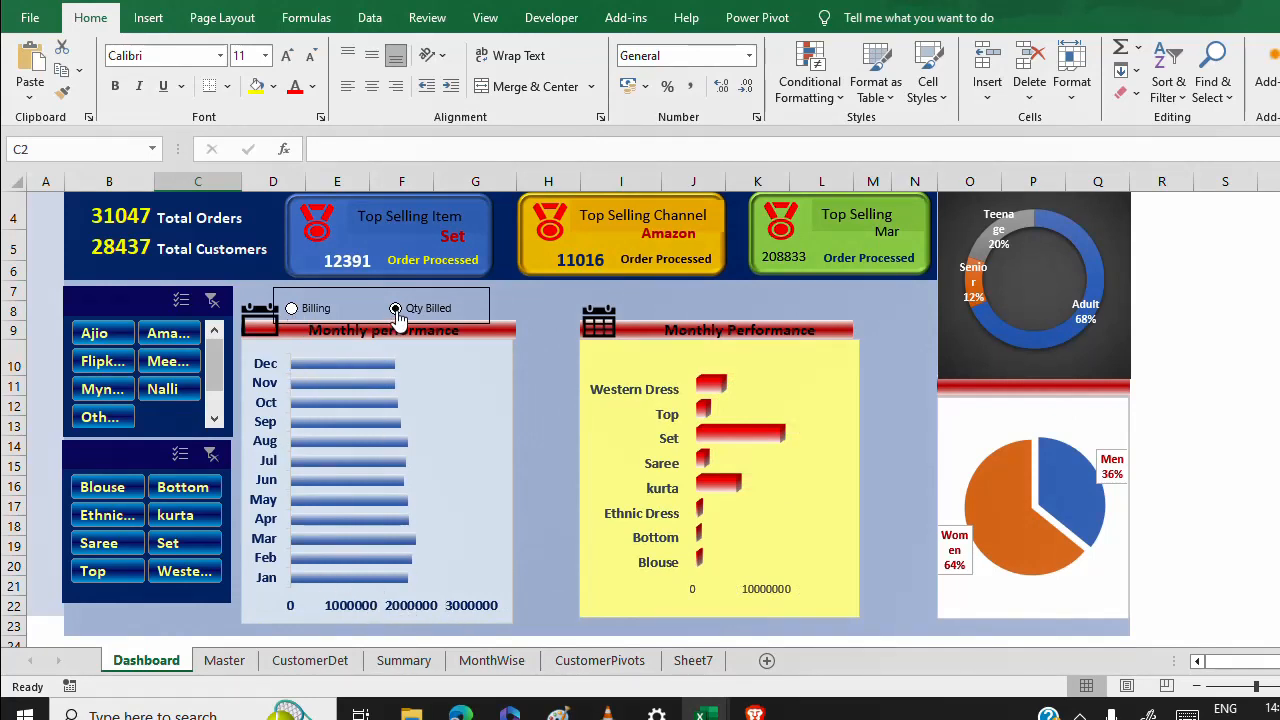
{"action": "left_click", "coordinate": [396, 309]}
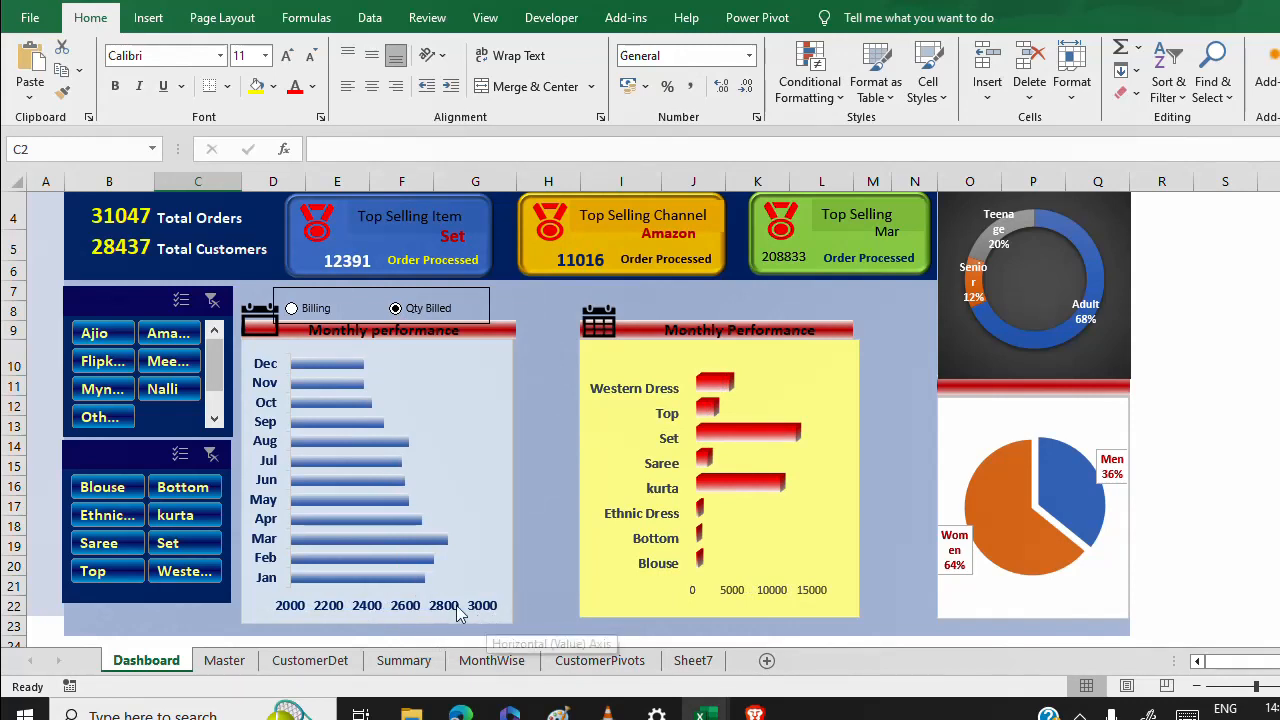
{"action": "left_click", "coordinate": [291, 309]}
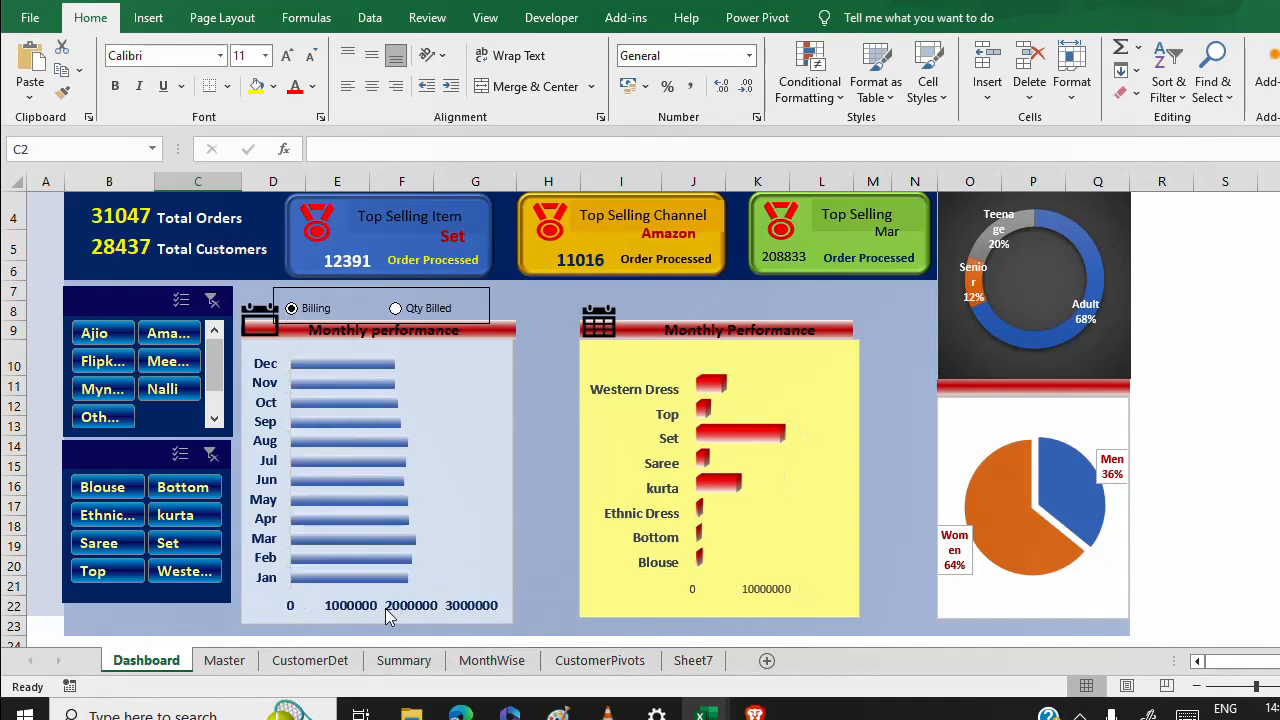
{"action": "left_click", "coordinate": [396, 309]}
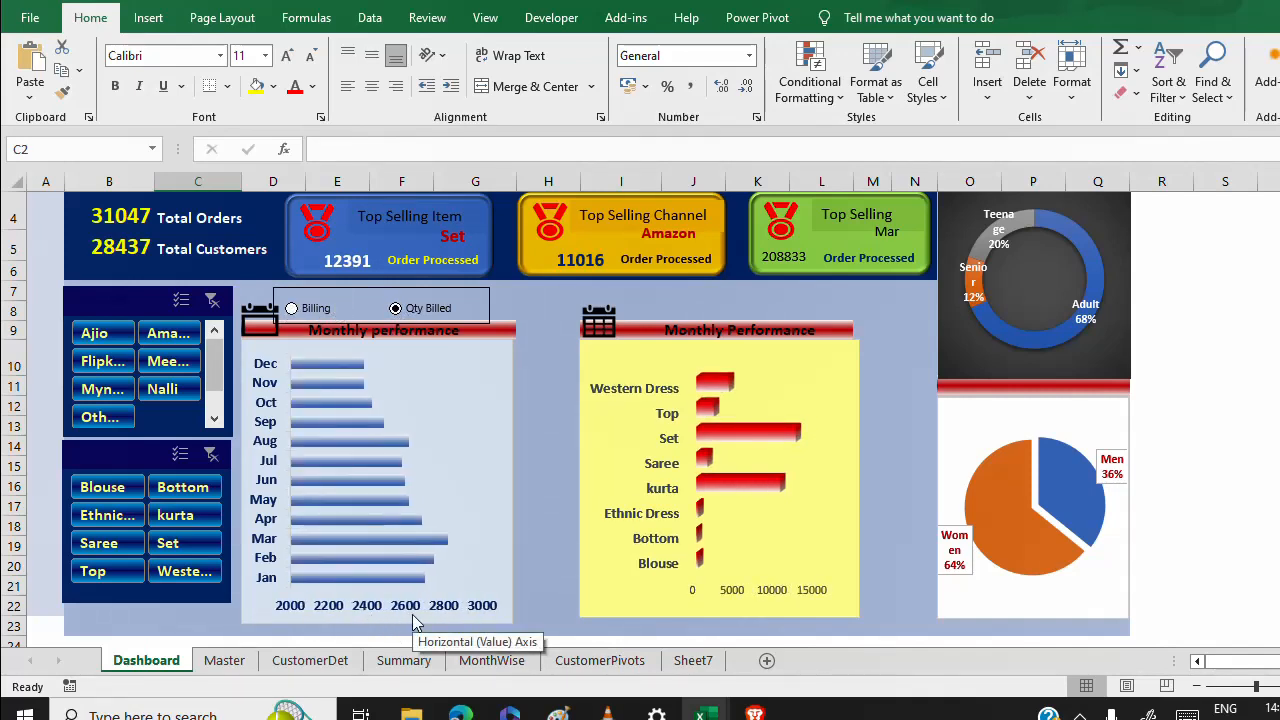
Add data labels to the bars of the blue monthly performance chart.
{"action": "mouse_move", "coordinate": [363, 448]}
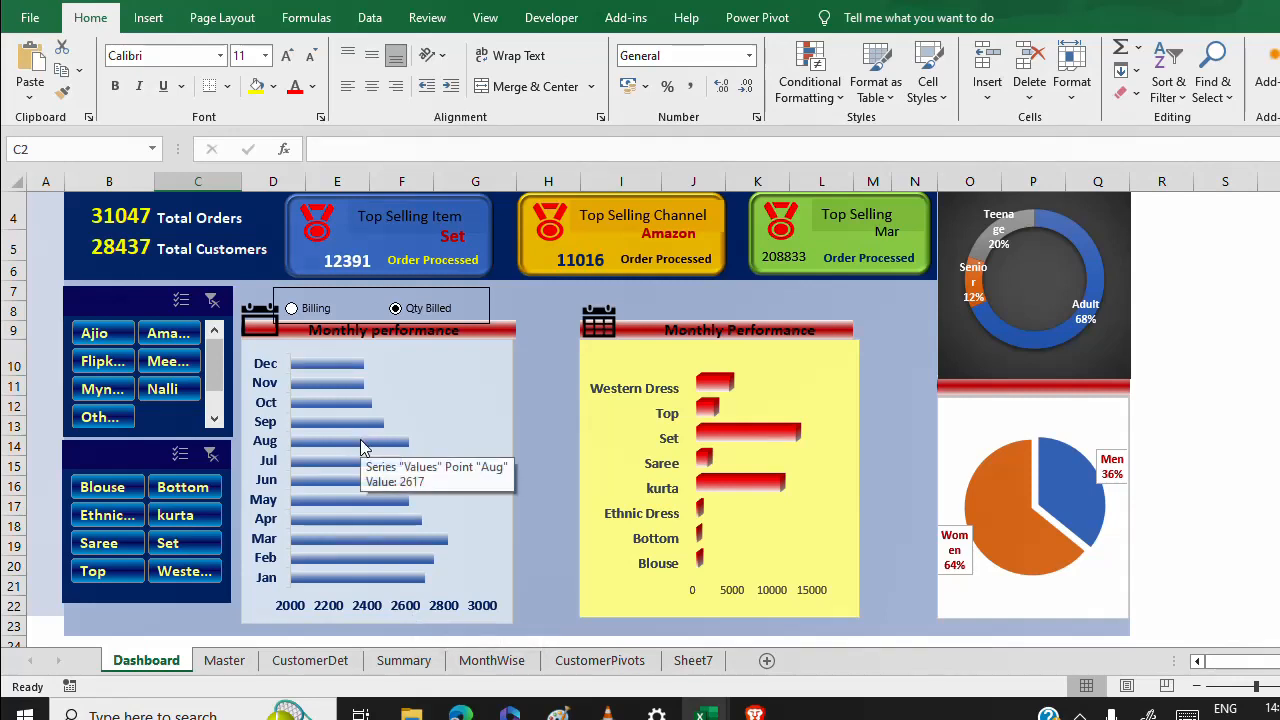
{"action": "left_click", "coordinate": [363, 448]}
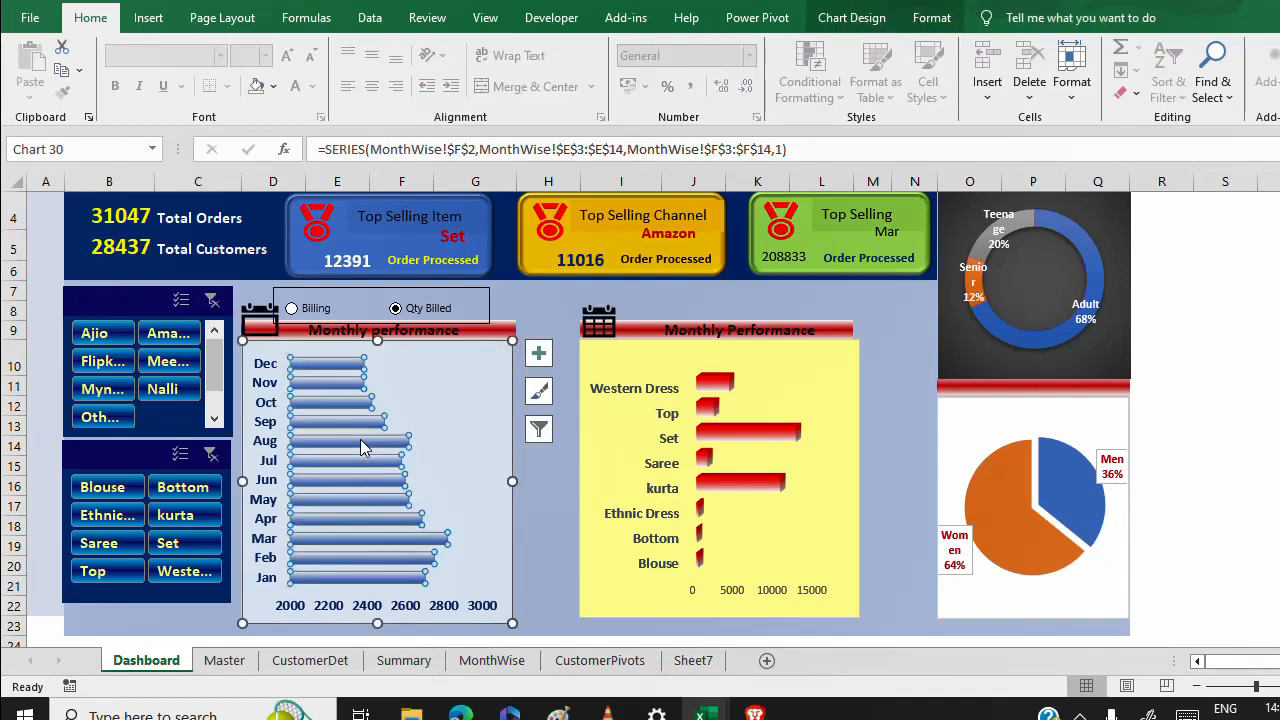
{"action": "right_click", "coordinate": [363, 448]}
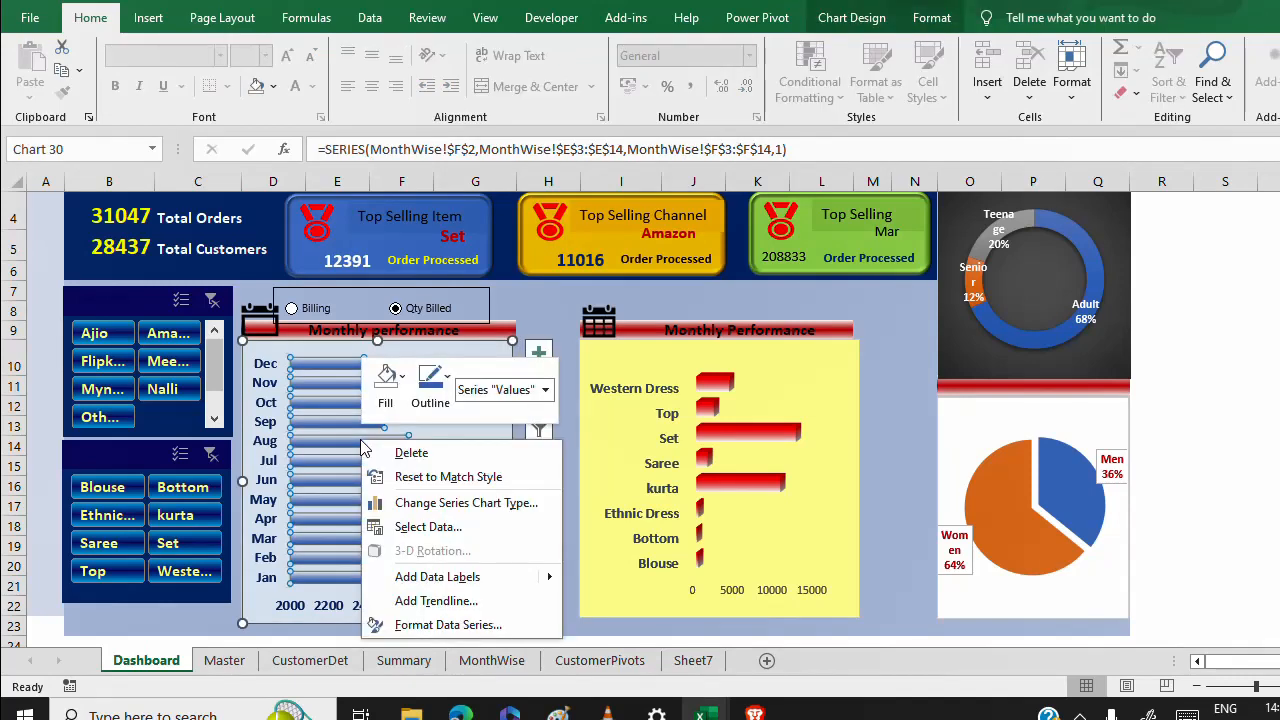
{"action": "left_click", "coordinate": [570, 343]}
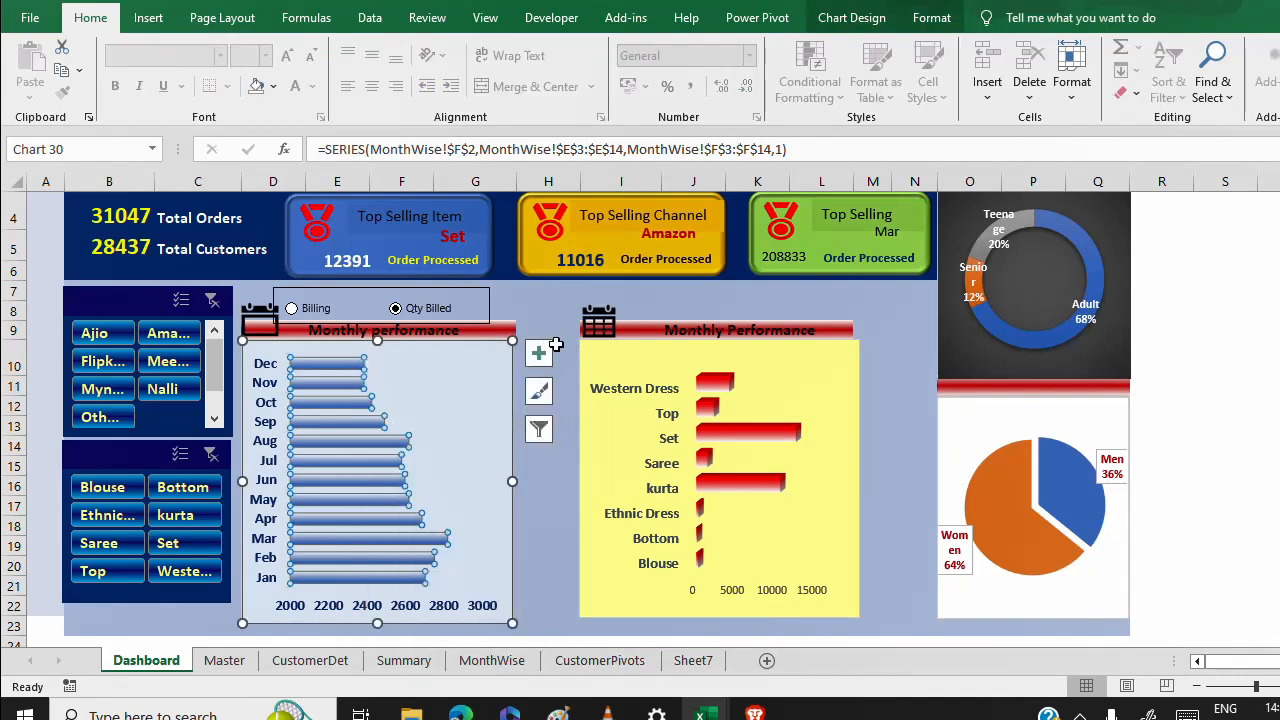
{"action": "left_click", "coordinate": [538, 352]}
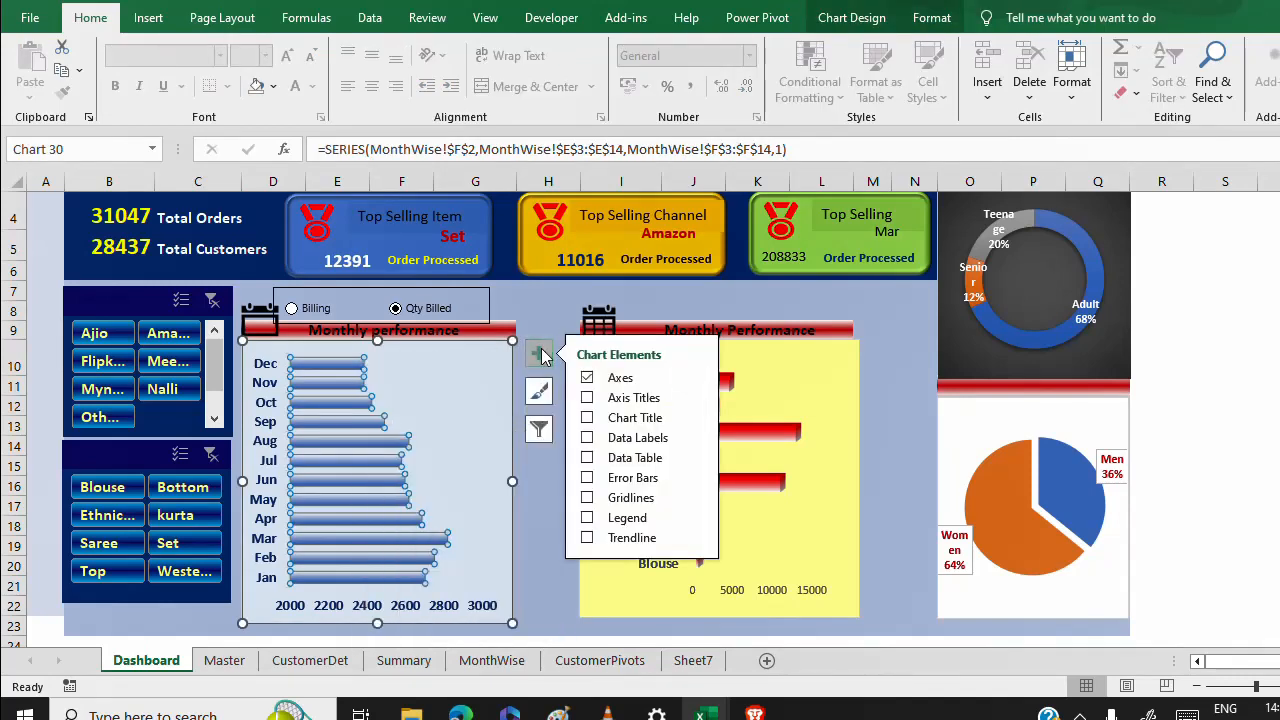
{"action": "left_click", "coordinate": [589, 440]}
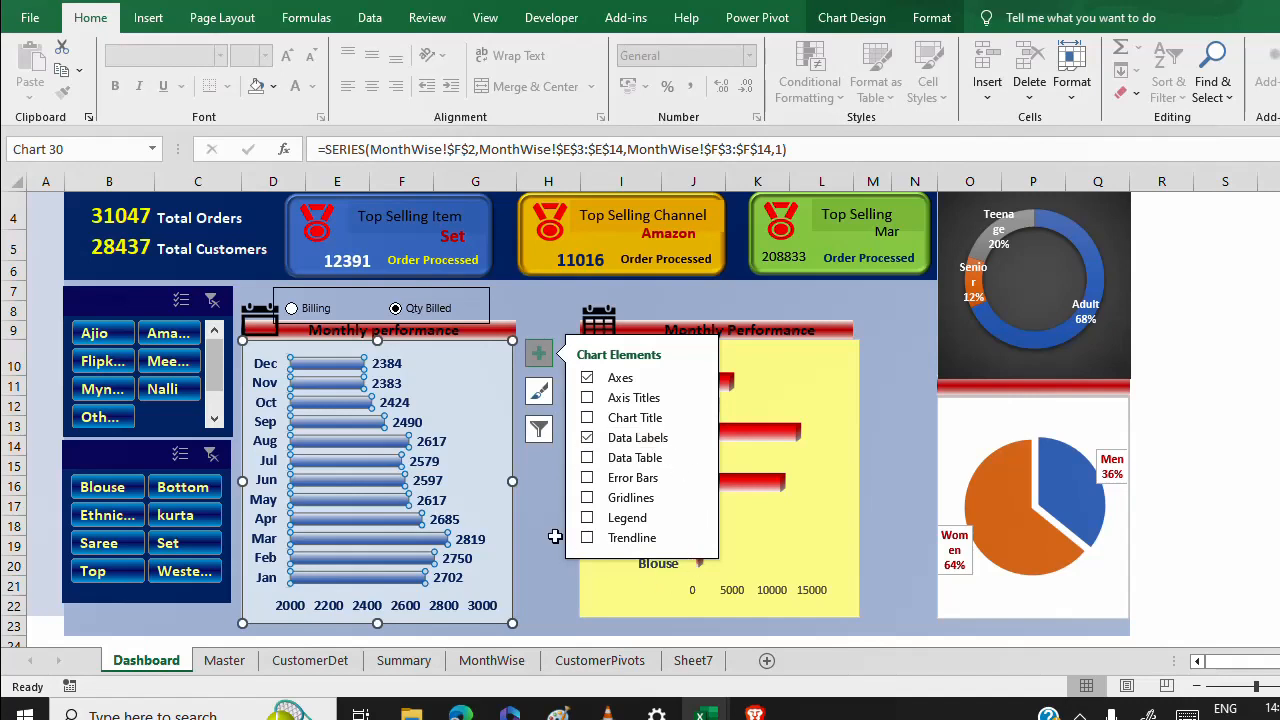
{"action": "left_click", "coordinate": [471, 396]}
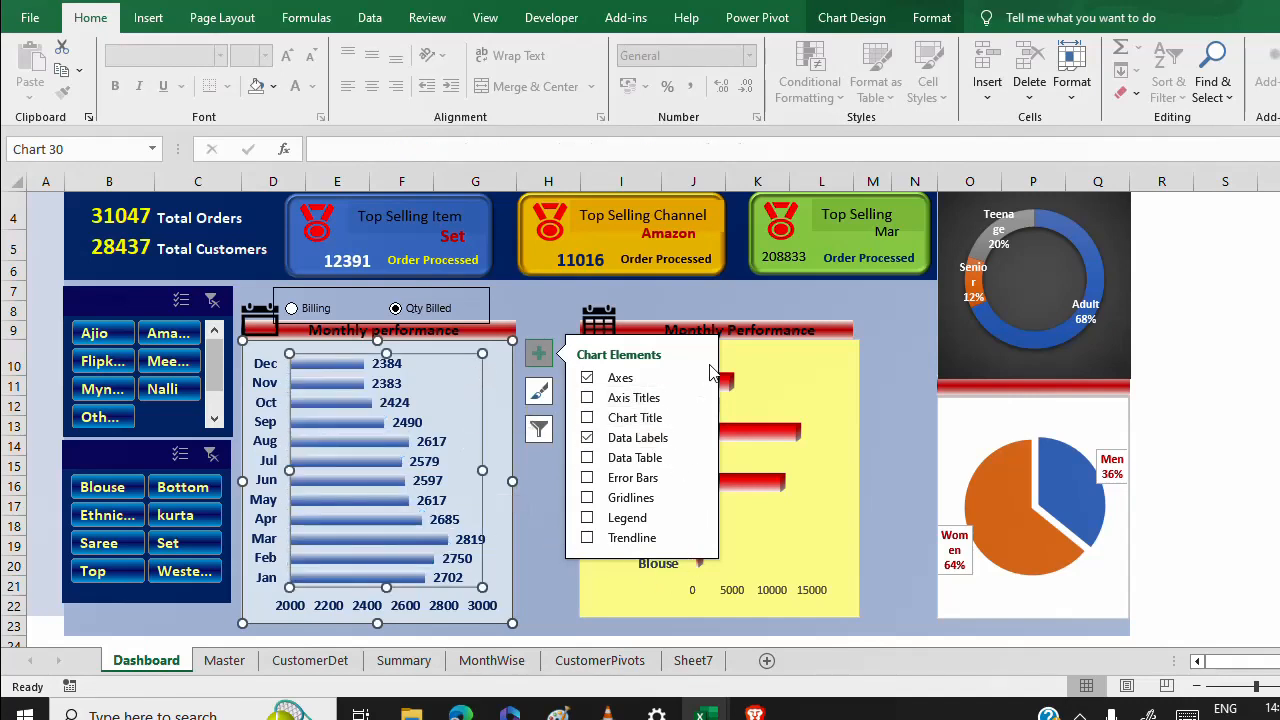
Add data labels to the yellow chart of product categories and deselect the chart.
{"action": "left_click", "coordinate": [860, 322]}
{"action": "left_click", "coordinate": [846, 349]}
{"action": "left_click", "coordinate": [886, 356]}
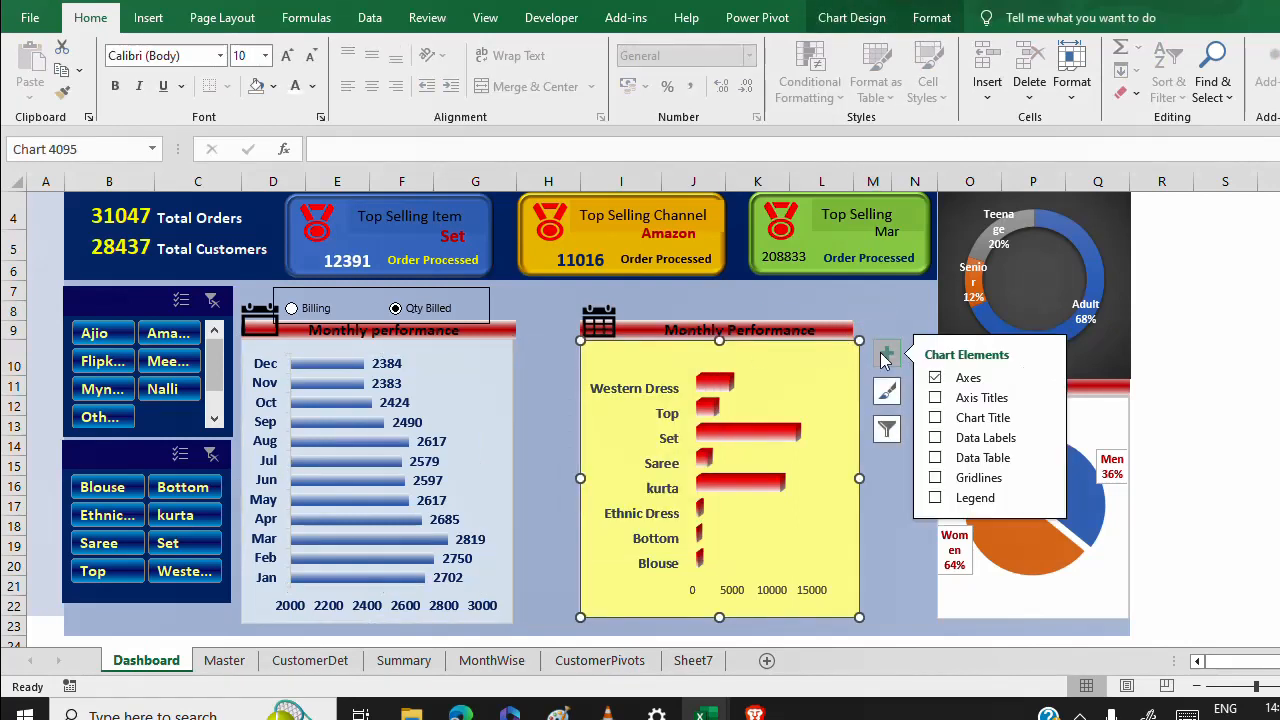
{"action": "left_click", "coordinate": [936, 438]}
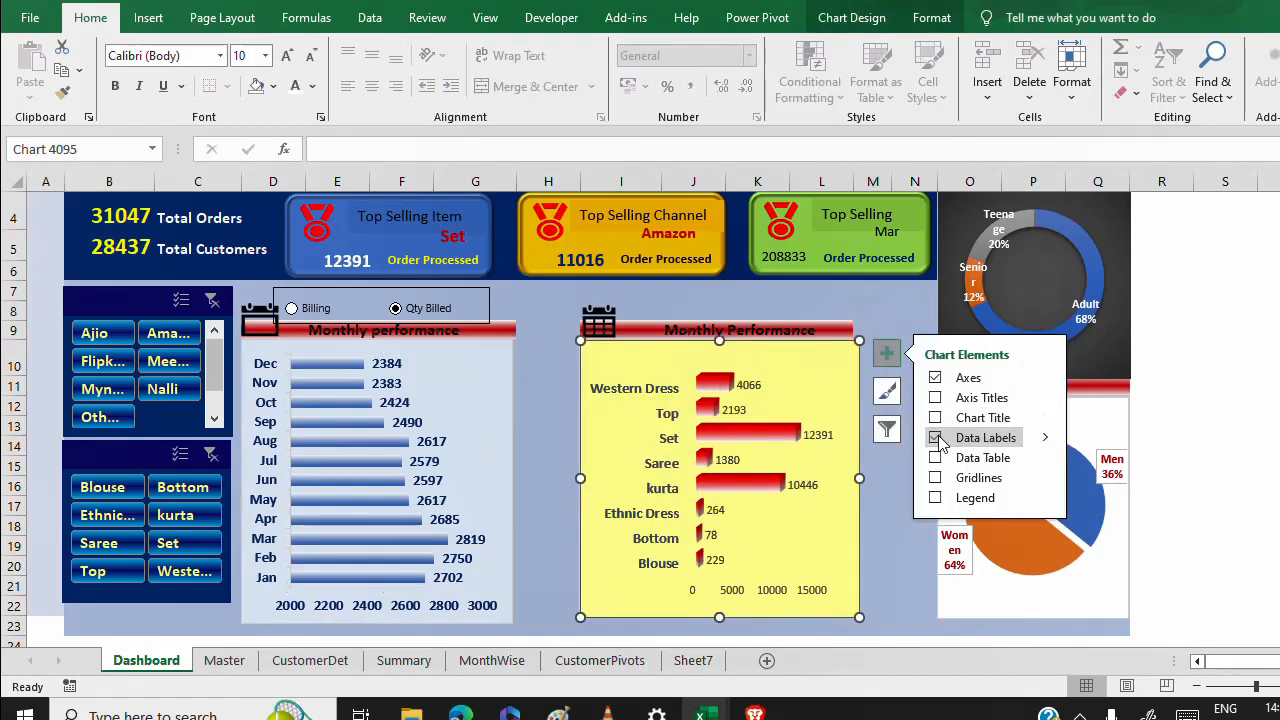
{"action": "left_click", "coordinate": [860, 311]}
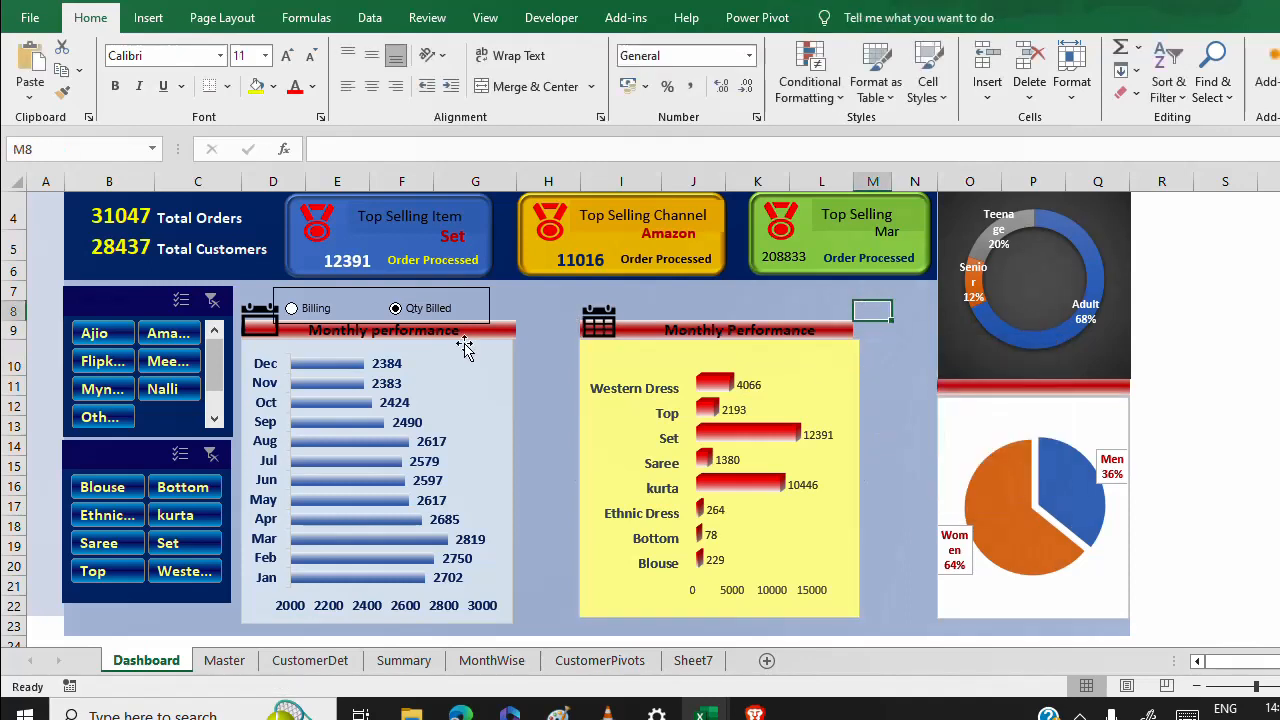
Show the billing figures and try to move the overlapping Dec and Feb data labels apart in the blue monthly performance chart.
{"action": "left_click", "coordinate": [291, 310]}
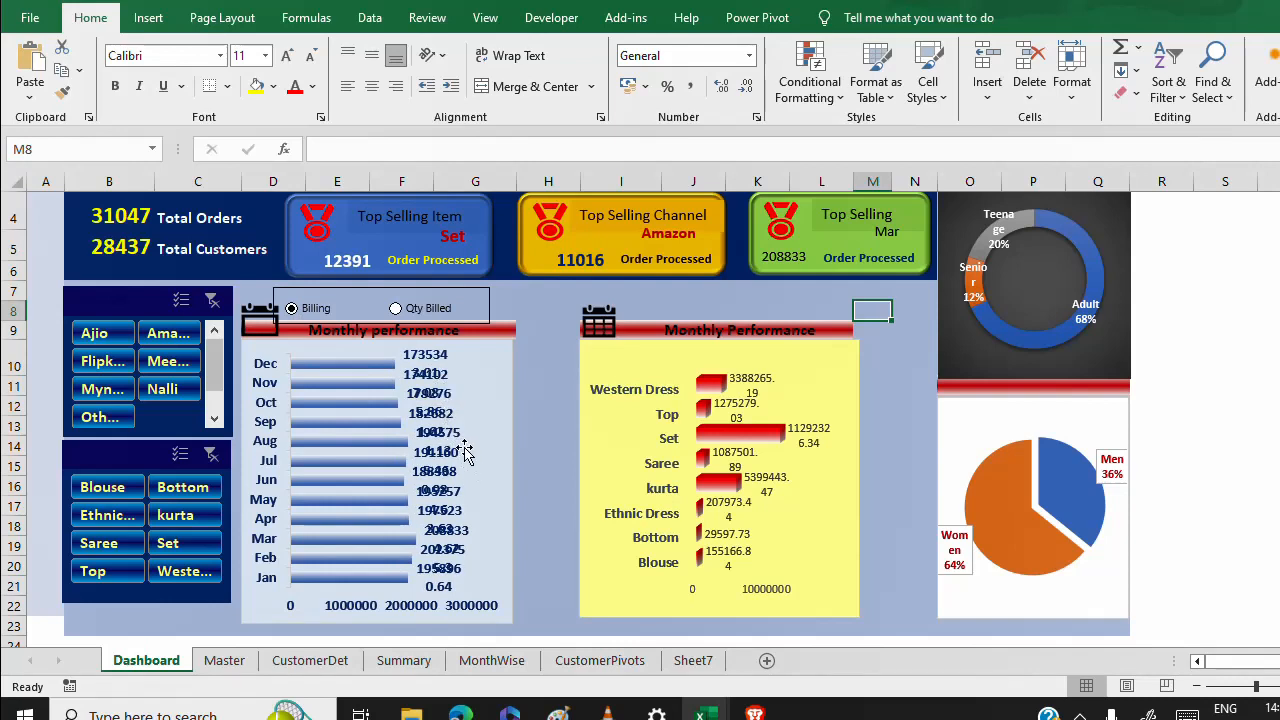
{"action": "left_click", "coordinate": [455, 418]}
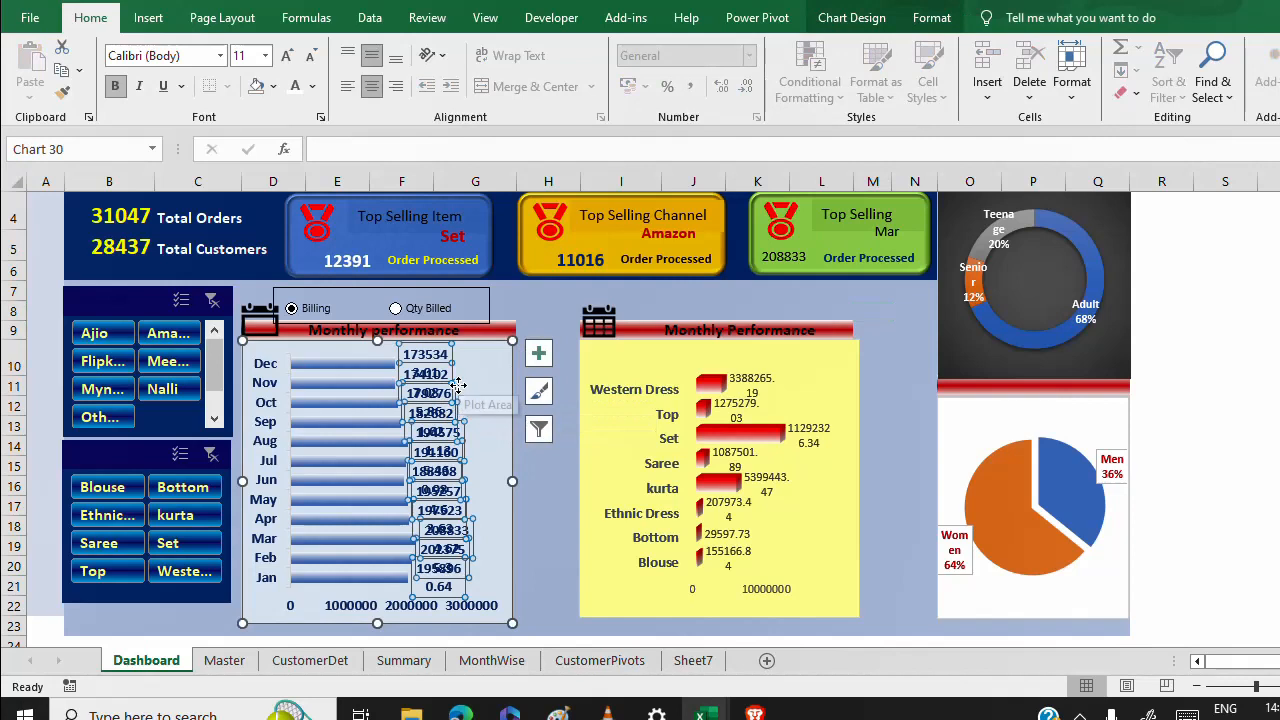
{"action": "left_click", "coordinate": [455, 383]}
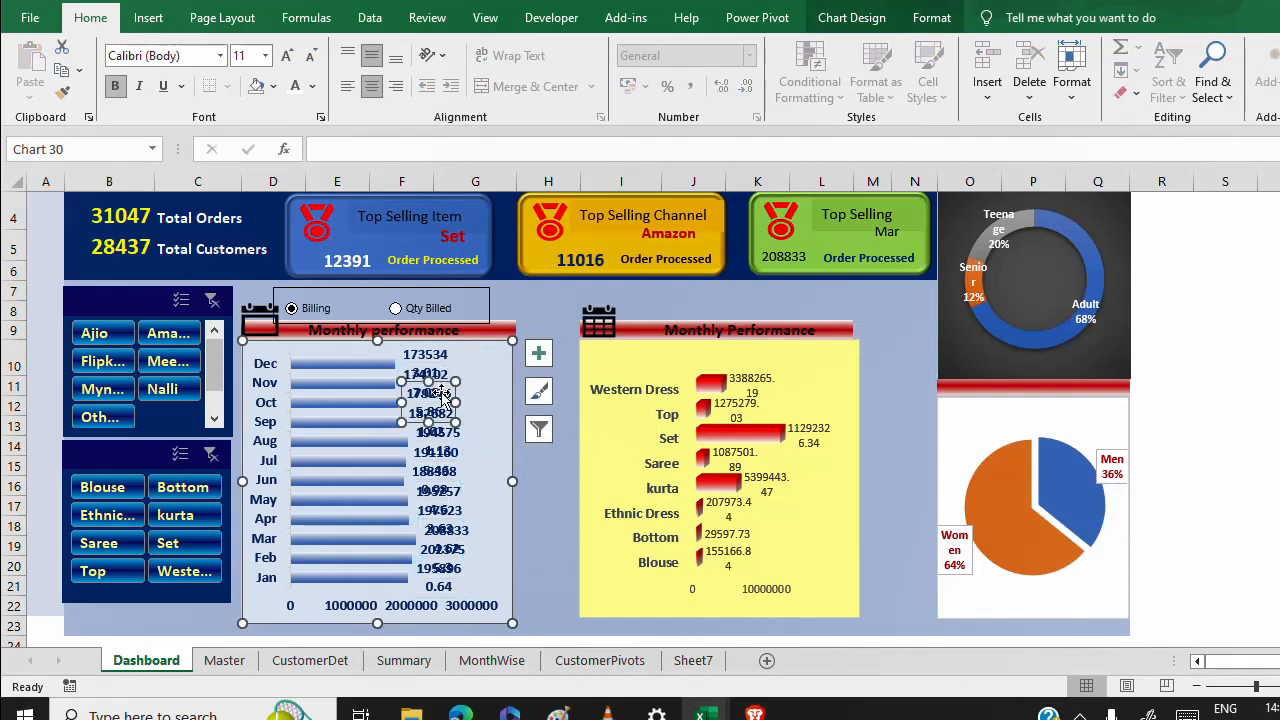
{"action": "left_click_drag", "start_coordinate": [454, 381], "coordinate": [480, 376]}
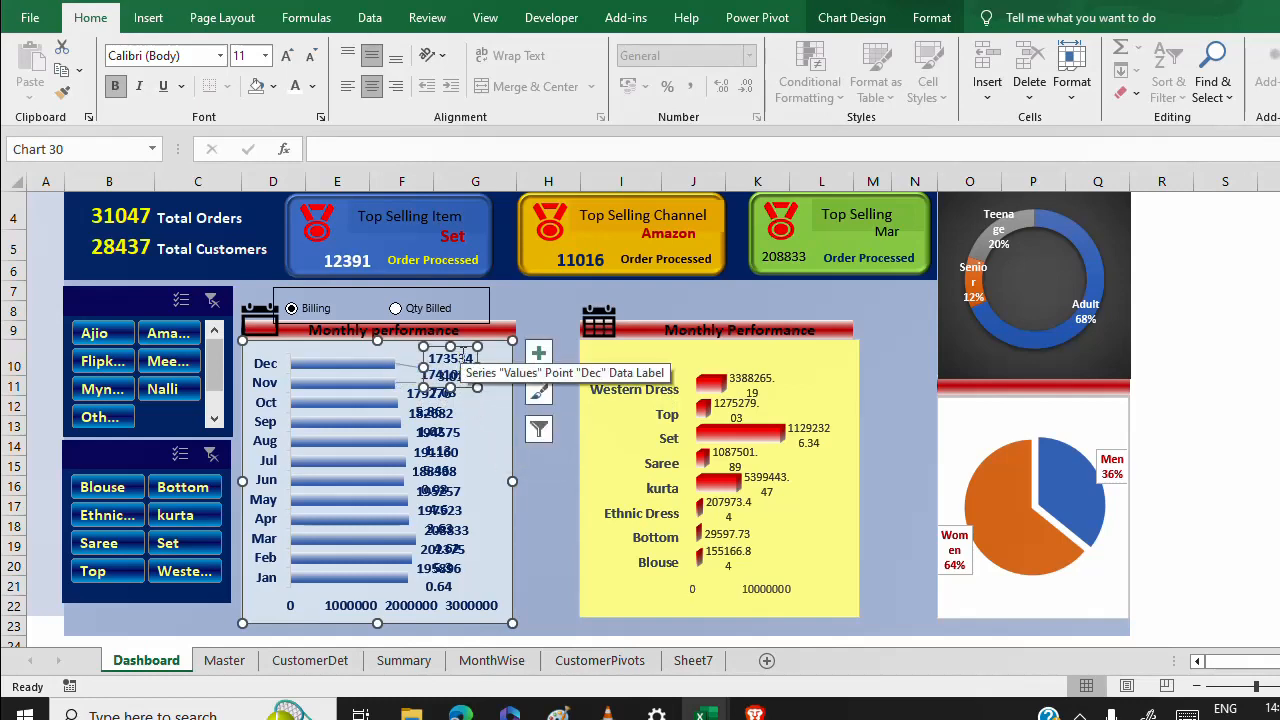
{"action": "left_click_drag", "start_coordinate": [443, 556], "coordinate": [471, 560]}
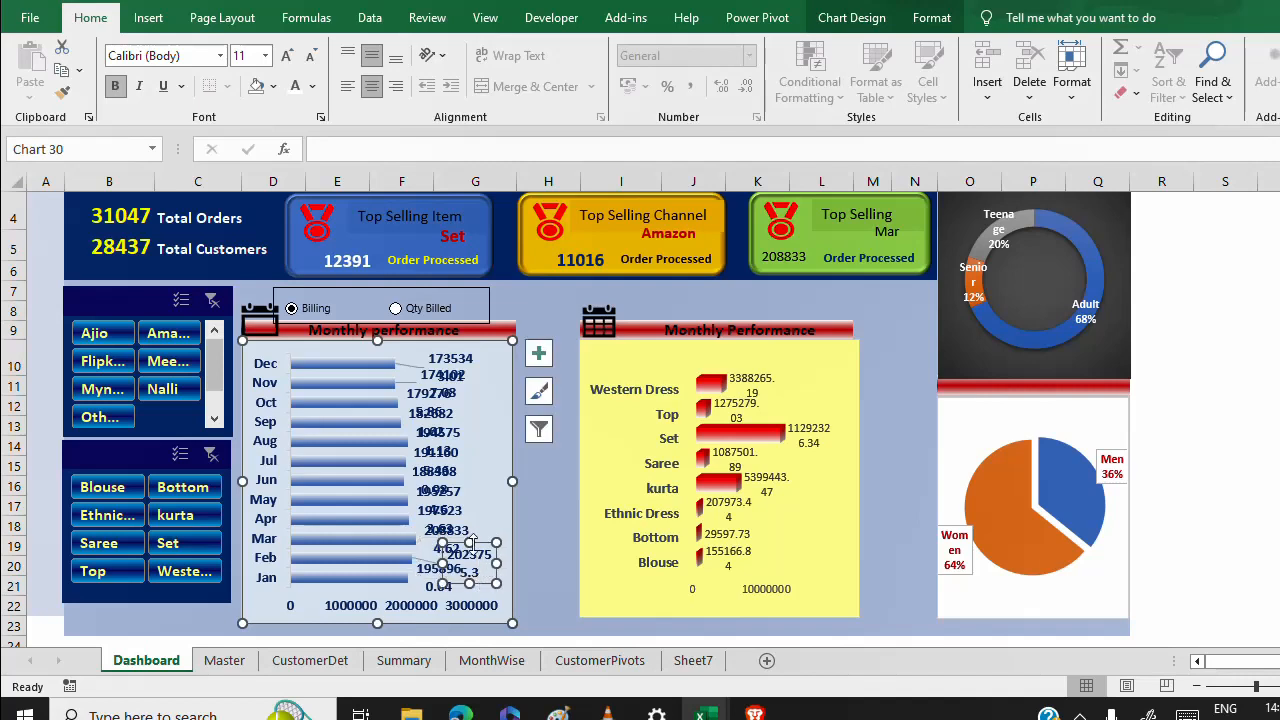
{"action": "left_click", "coordinate": [473, 505]}
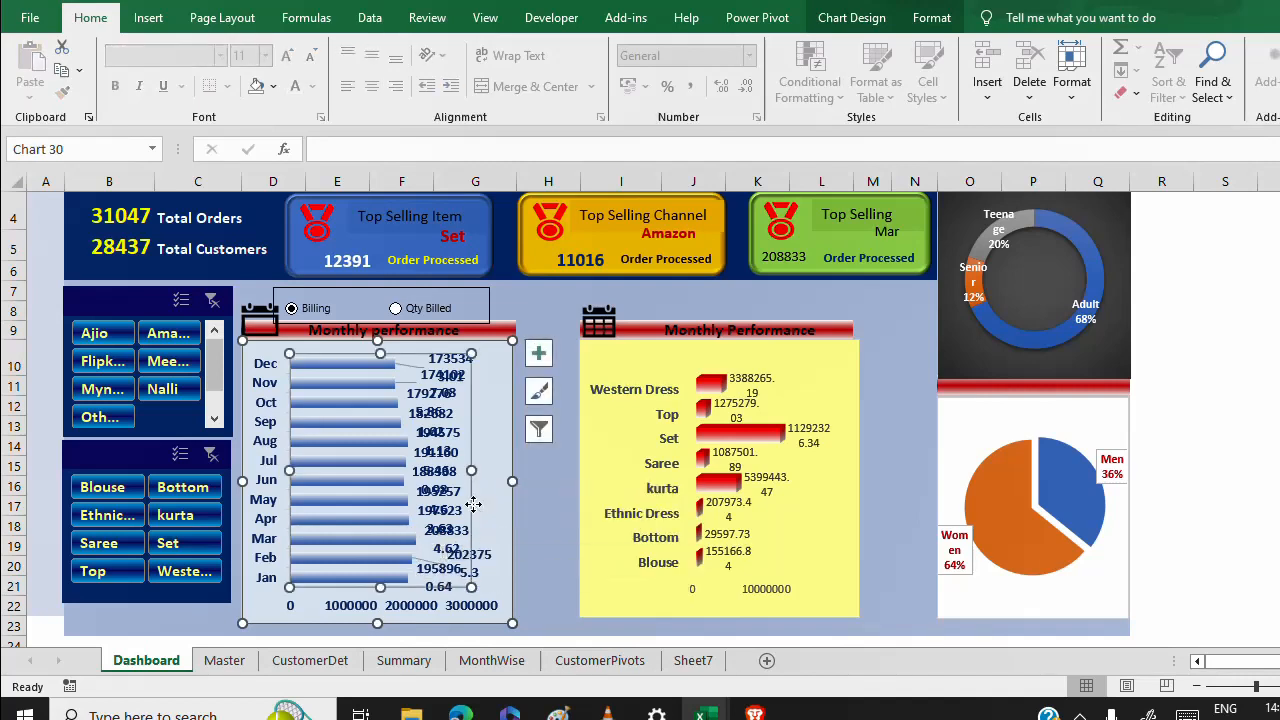
{"action": "left_click", "coordinate": [471, 505]}
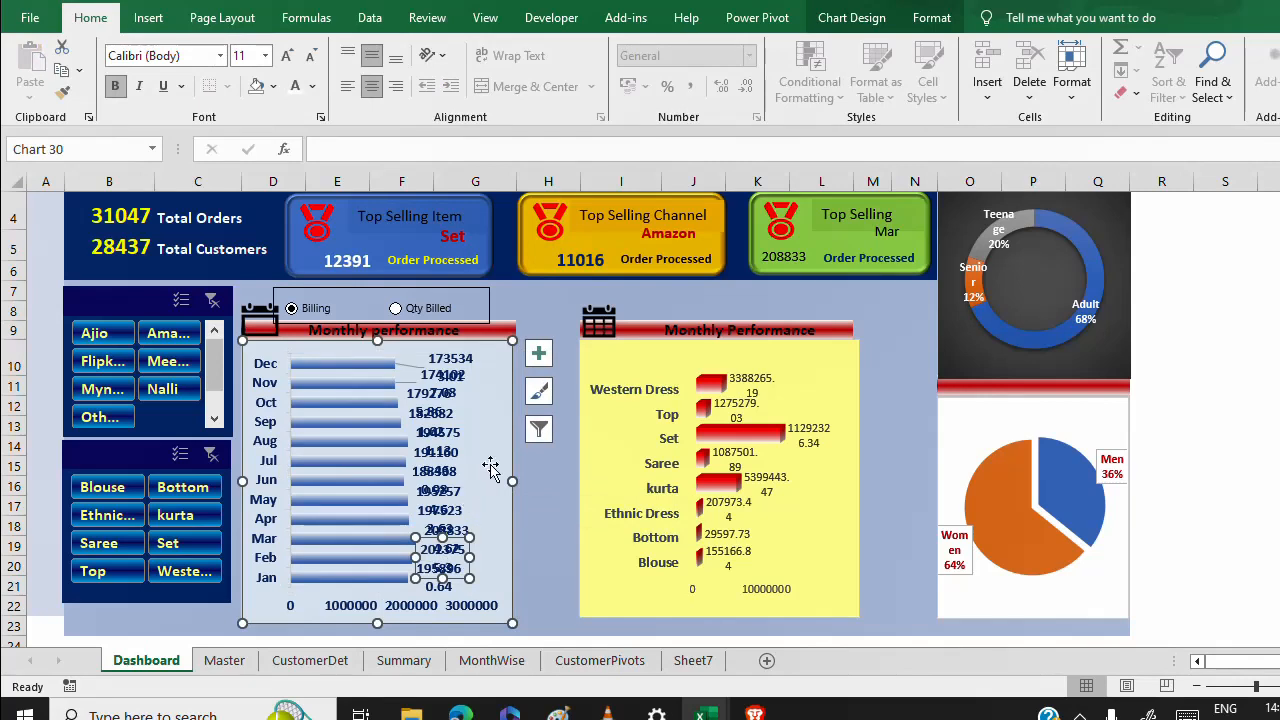
Remove the data labels from the blue monthly performance chart.
{"action": "left_click", "coordinate": [538, 353]}
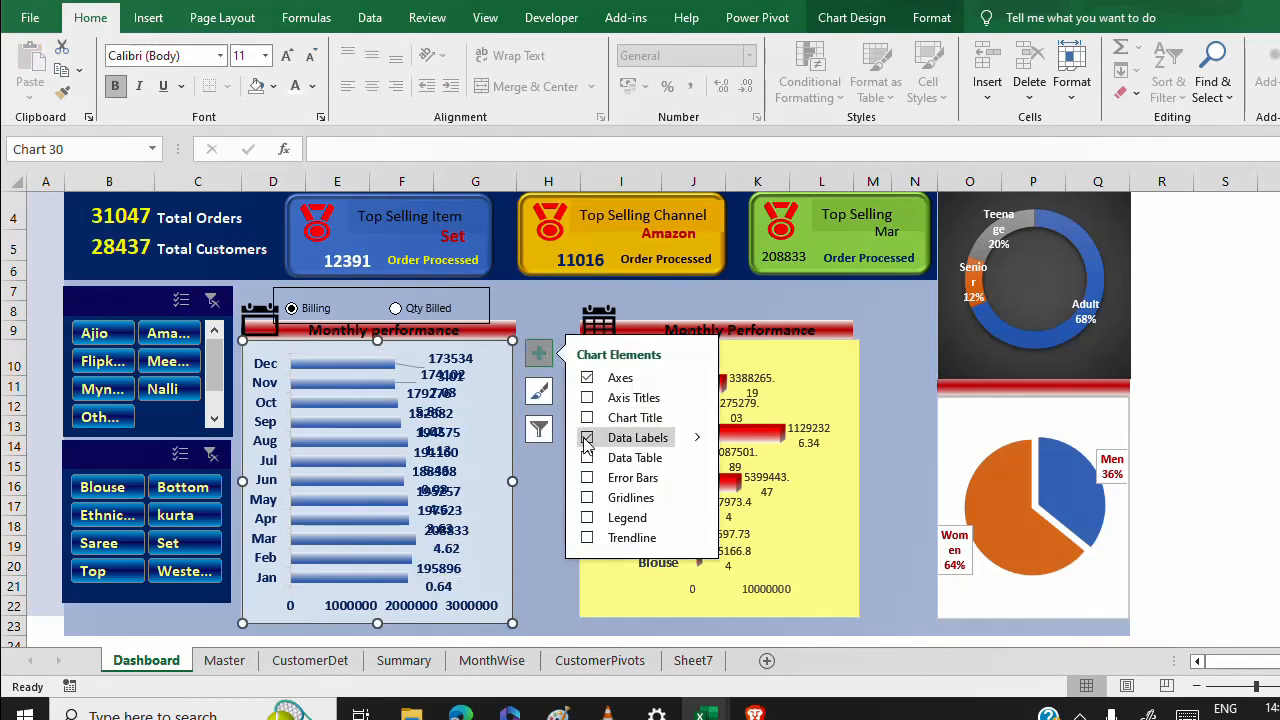
{"action": "left_click", "coordinate": [446, 377]}
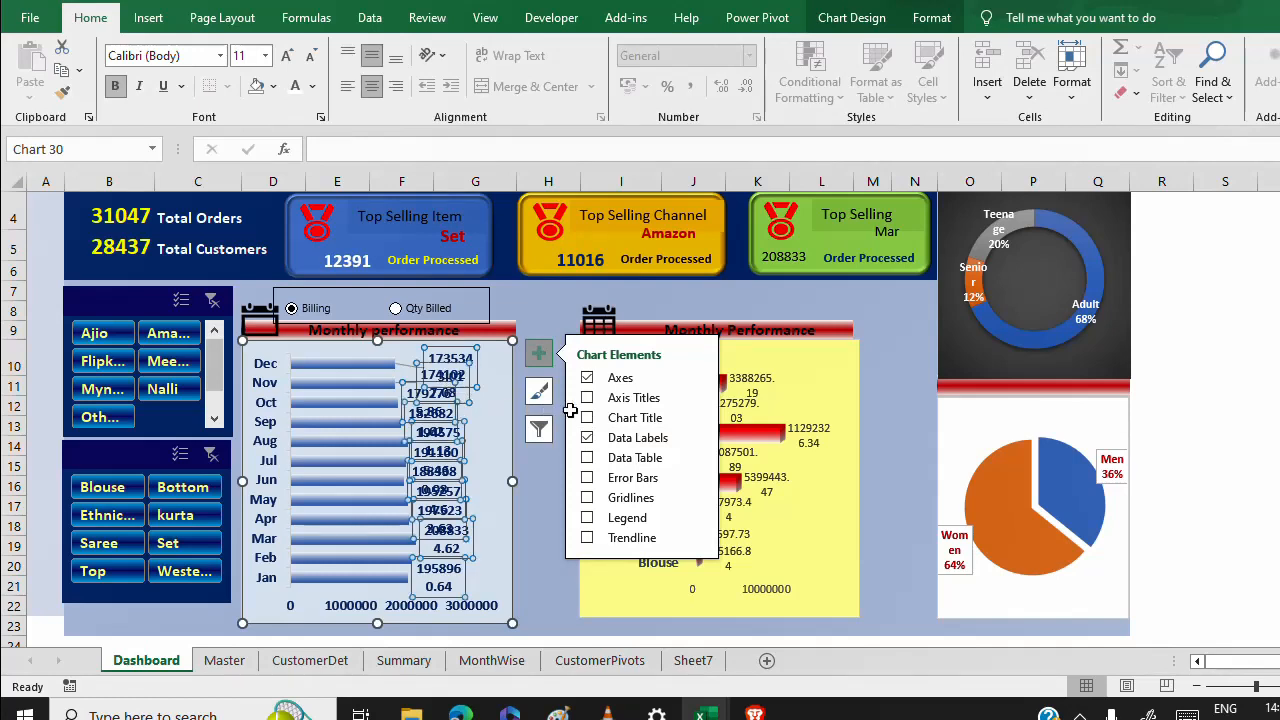
{"action": "left_click", "coordinate": [587, 437]}
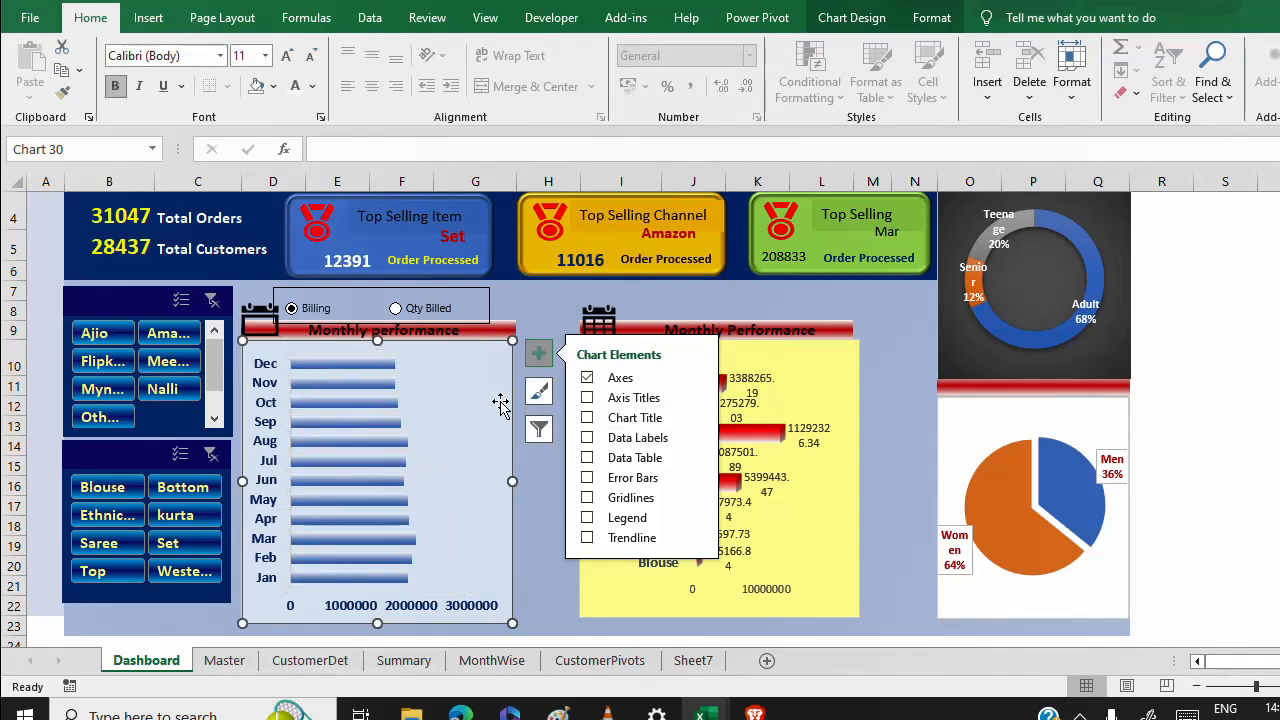
Check the unlabelled monthly chart with Qty Billed, deselect it, and switch back to Billing.
{"action": "left_click", "coordinate": [396, 310]}
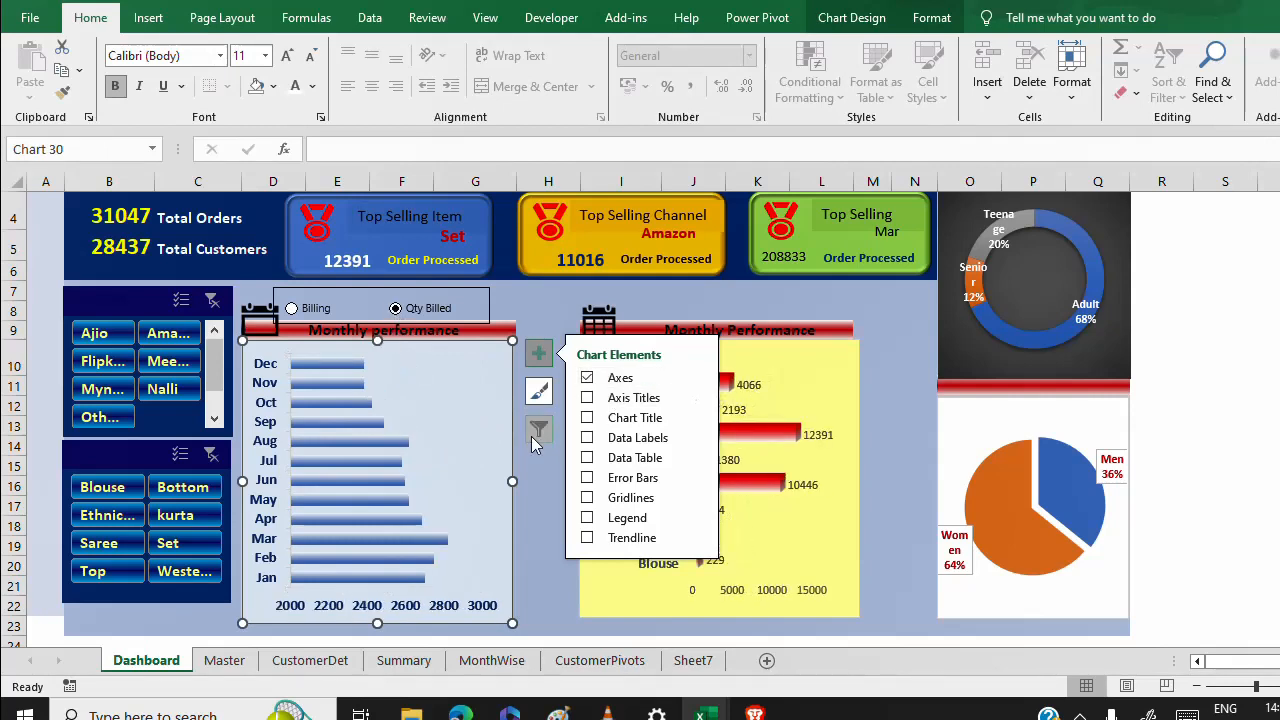
{"action": "left_click", "coordinate": [545, 503]}
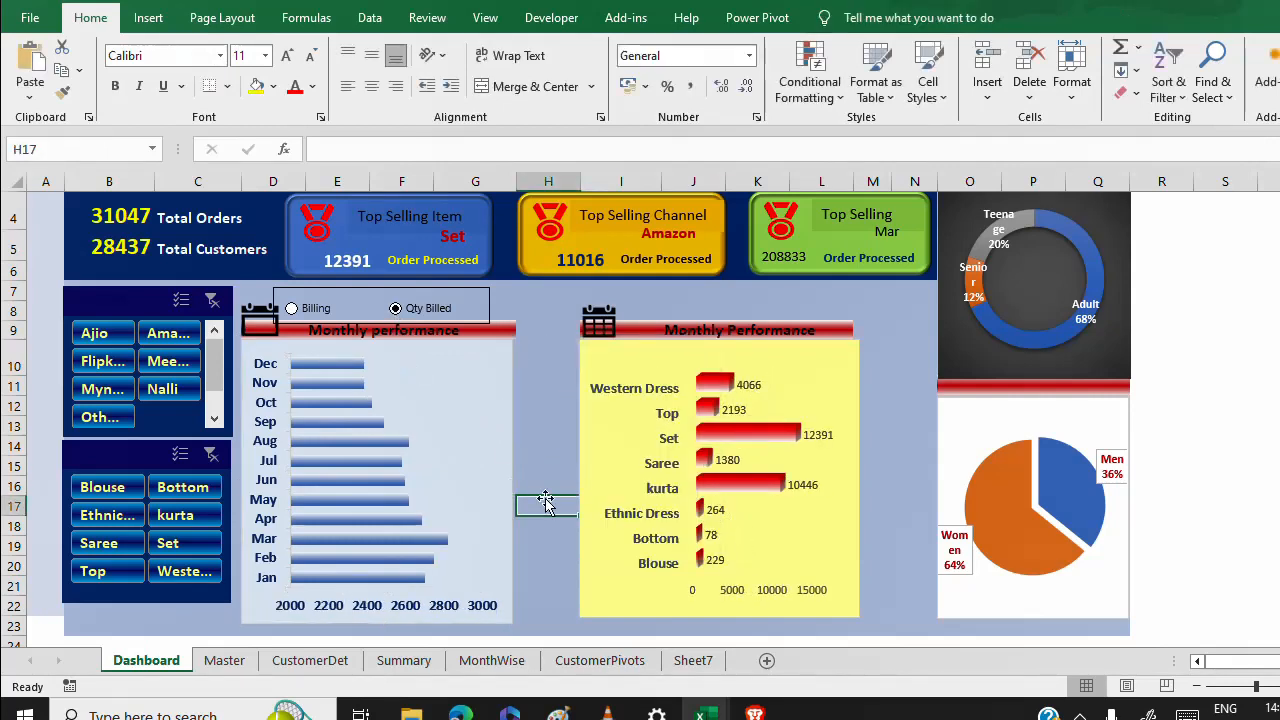
{"action": "left_click", "coordinate": [291, 309]}
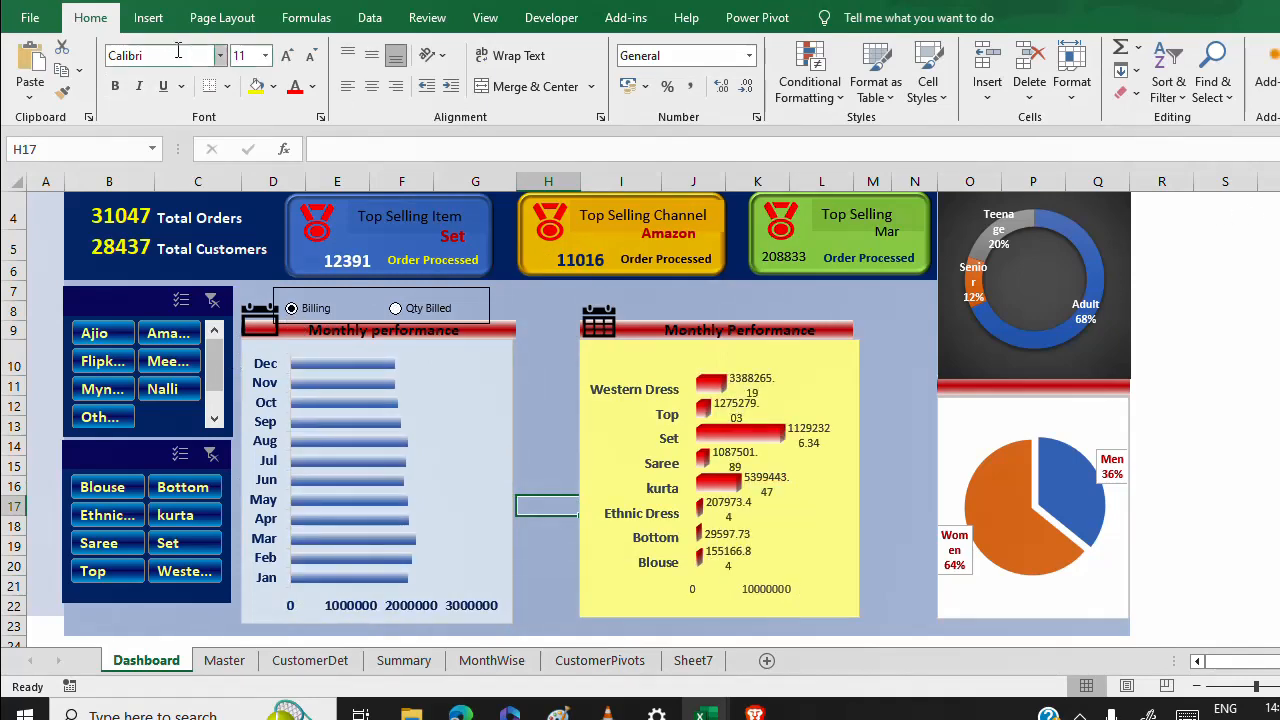
Collapse the ribbon and test the age group slicer with Adult, Senior and Teenage in turn, finishing with its filter cleared.
{"action": "double_click", "coordinate": [94, 18]}
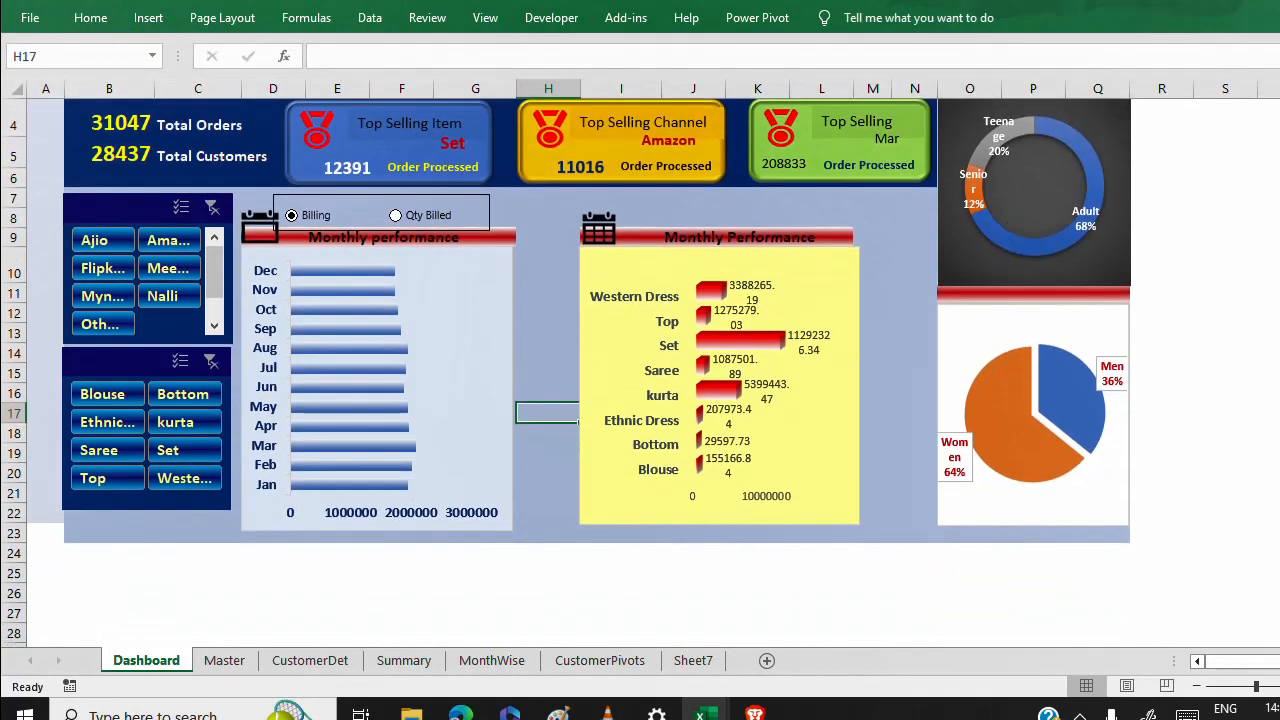
{"action": "scroll", "coordinate": [445, 170], "scroll_direction": "up", "scroll_amount": 1}
{"action": "left_click", "coordinate": [443, 168]}
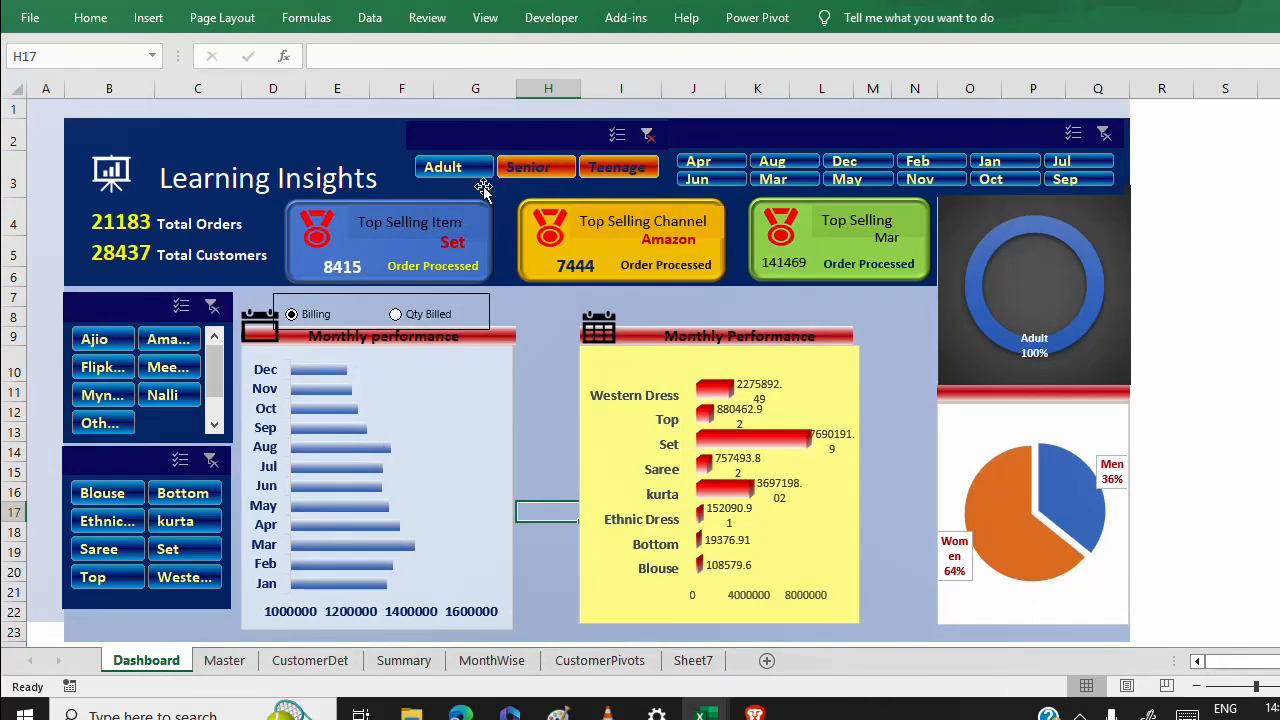
{"action": "left_click", "coordinate": [523, 170]}
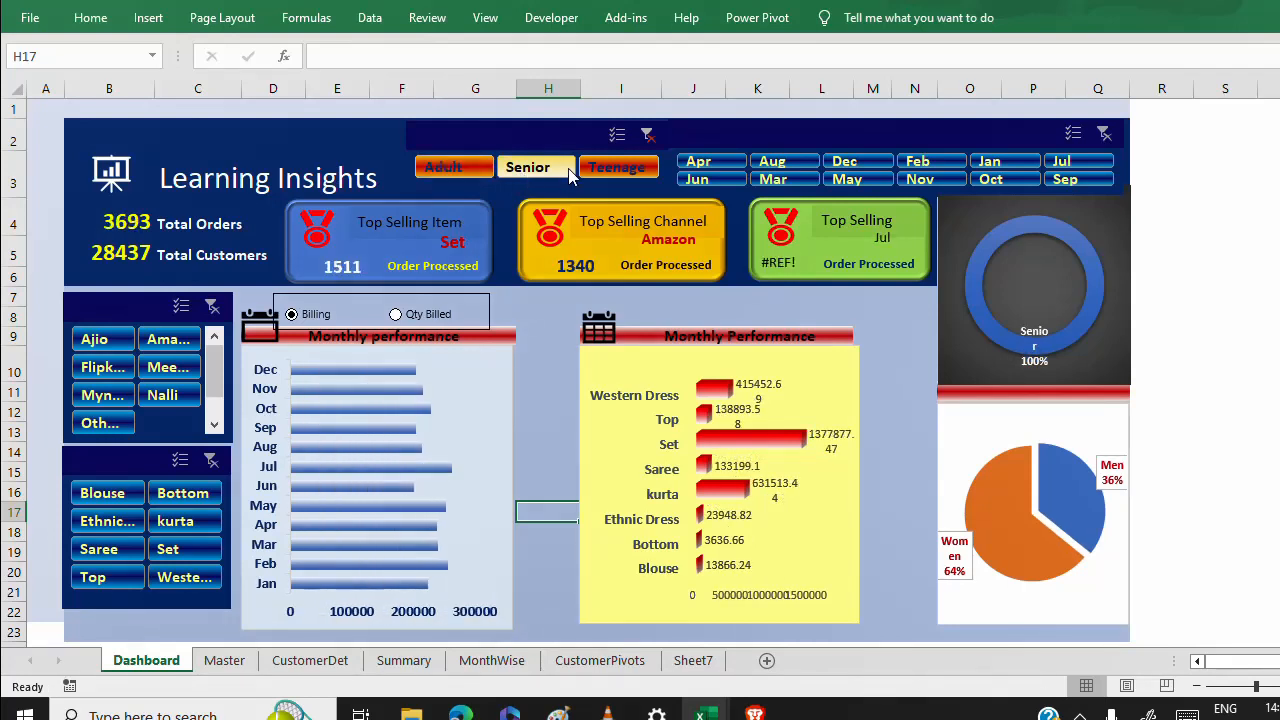
{"action": "left_click", "coordinate": [615, 167]}
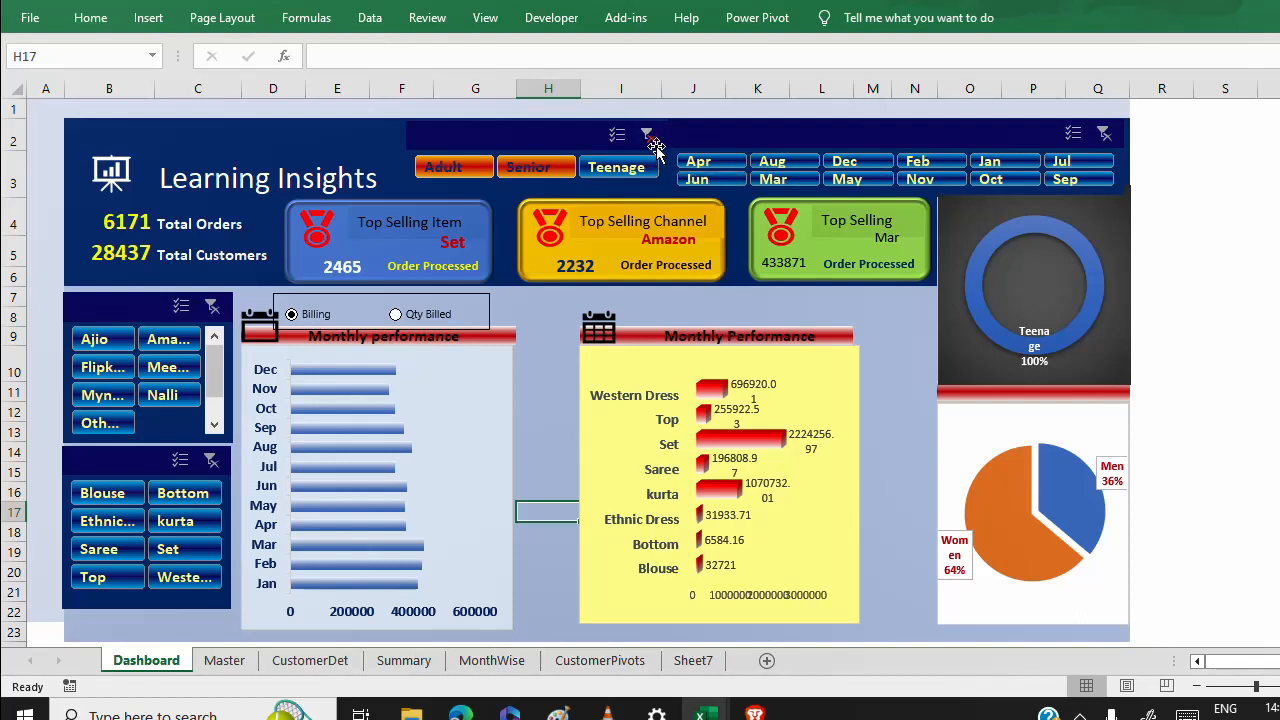
{"action": "left_click", "coordinate": [648, 136]}
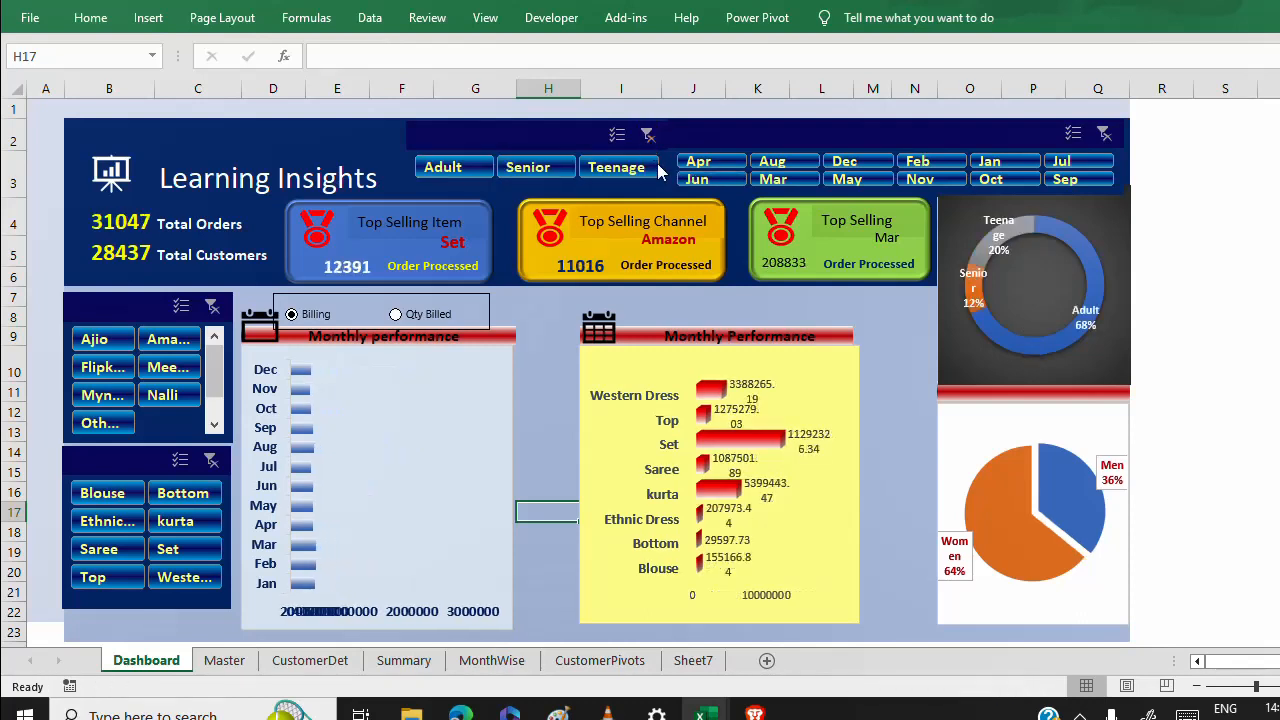
Filter the dashboard by Ajio and widen the Senior data label in the age group doughnut chart so its name fits on one line.
{"action": "left_click", "coordinate": [117, 339]}
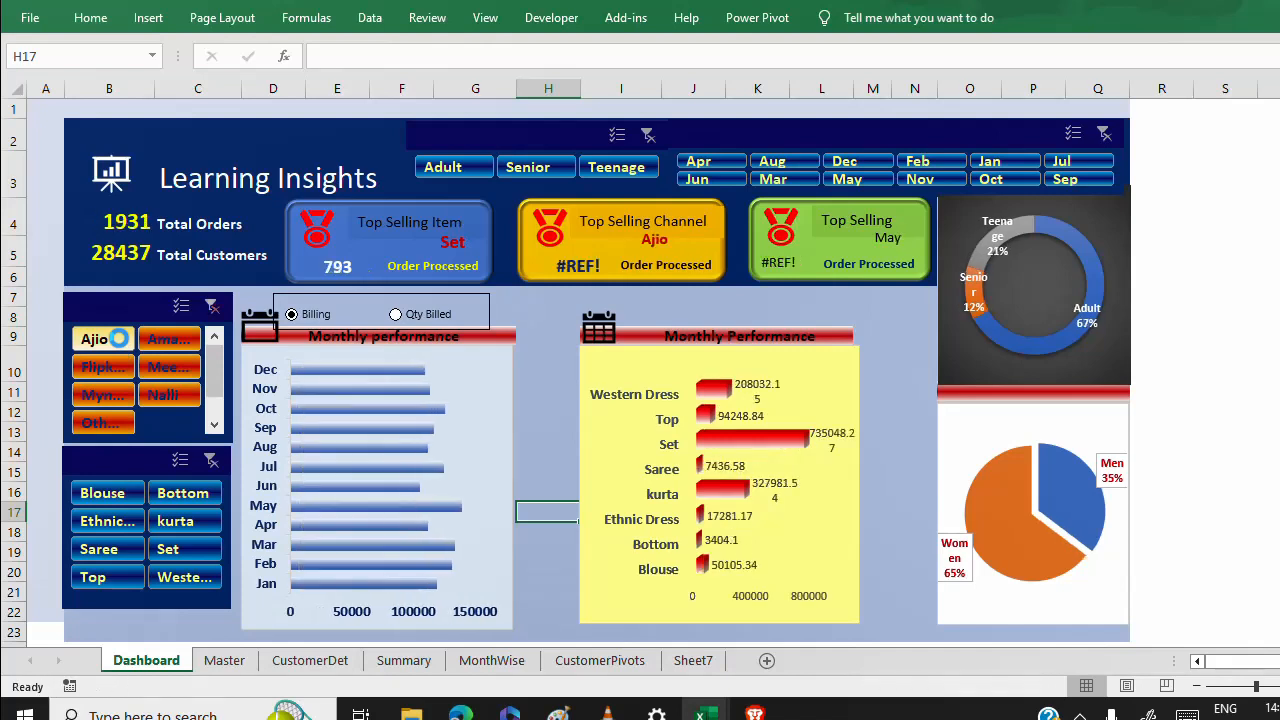
{"action": "left_click", "coordinate": [966, 305]}
{"action": "left_click", "coordinate": [955, 315]}
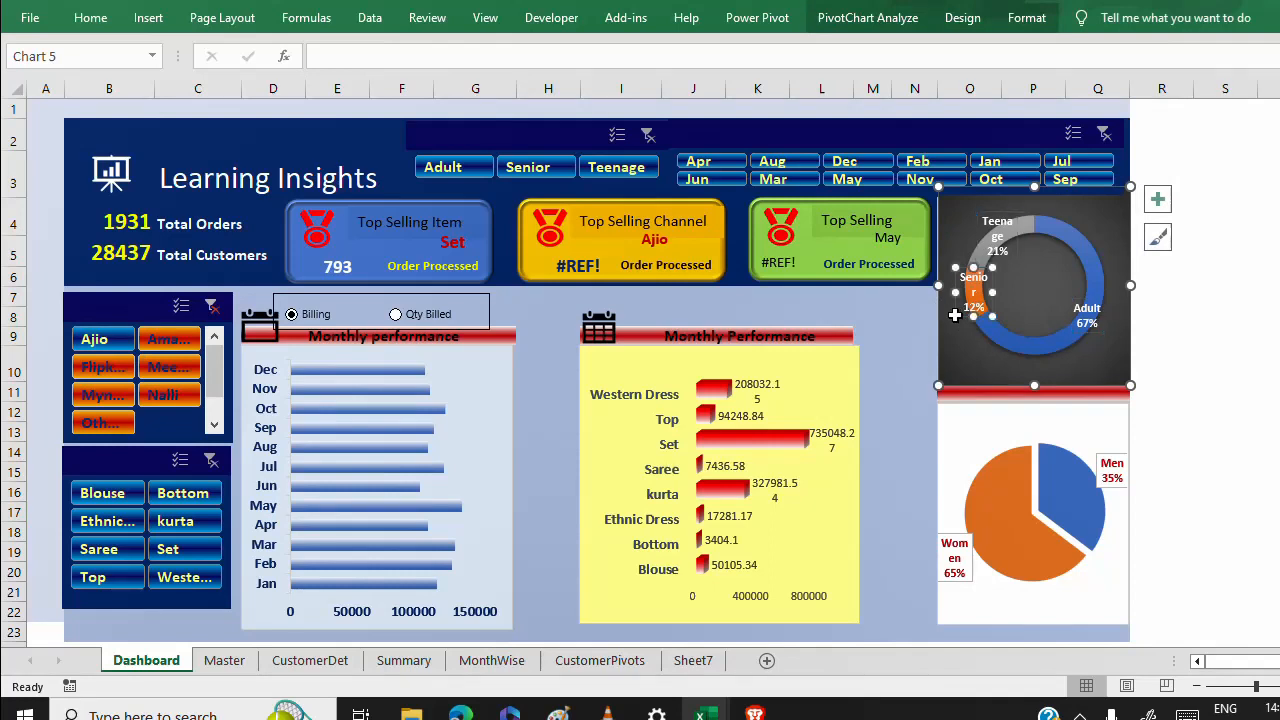
{"action": "left_click_drag", "start_coordinate": [956, 292], "coordinate": [947, 289]}
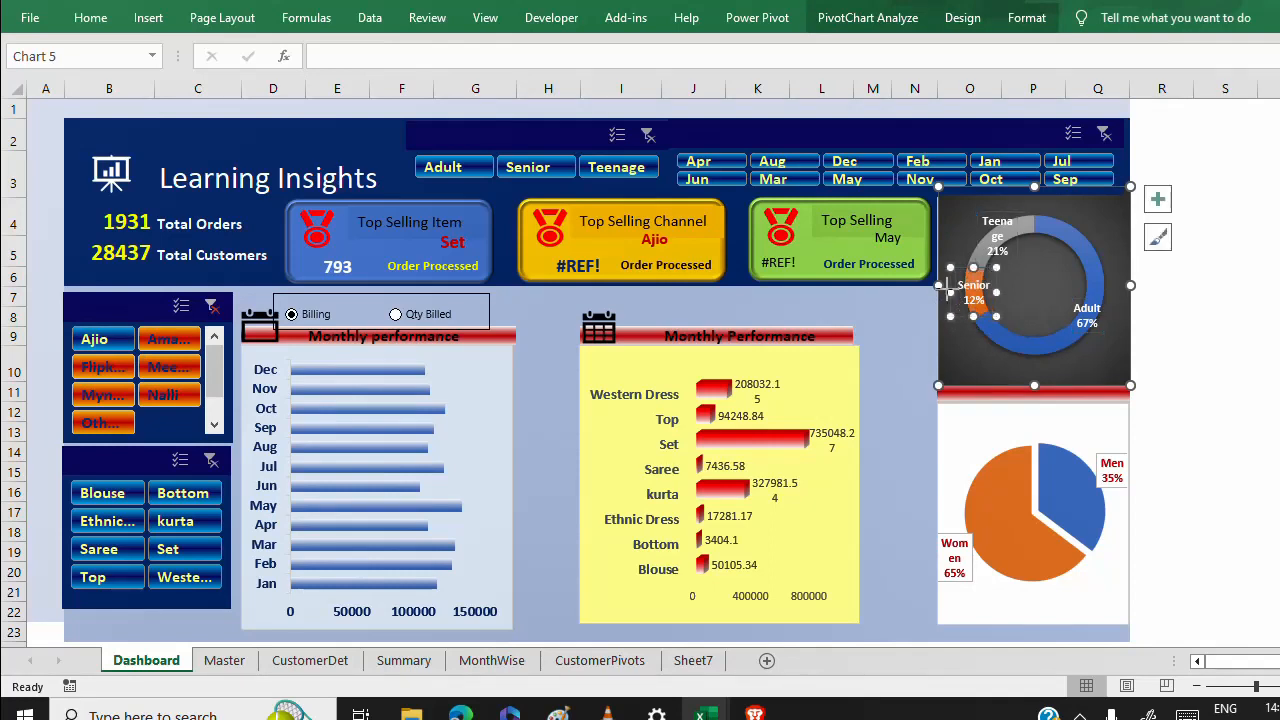
Examine the Summary sheet's results under the Ajio filter, and clear the channel filter back on the Dashboard sheet.
{"action": "left_click", "coordinate": [95, 339]}
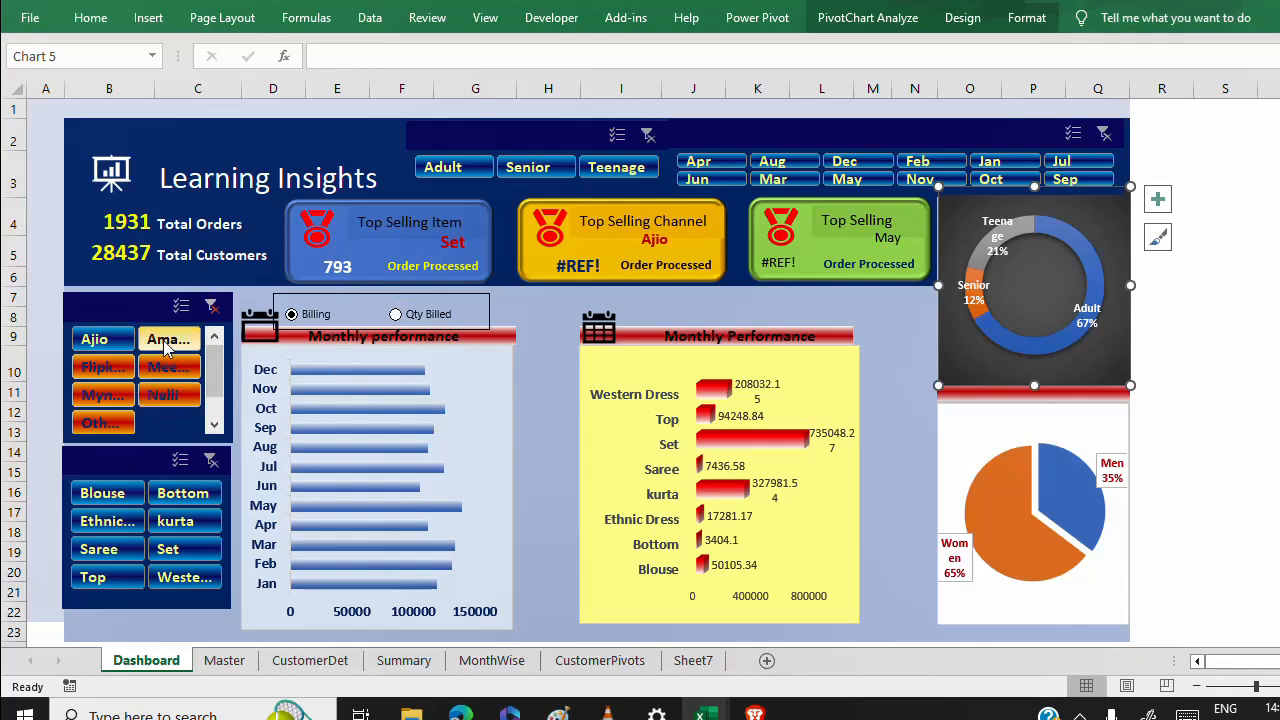
{"action": "left_click", "coordinate": [405, 662]}
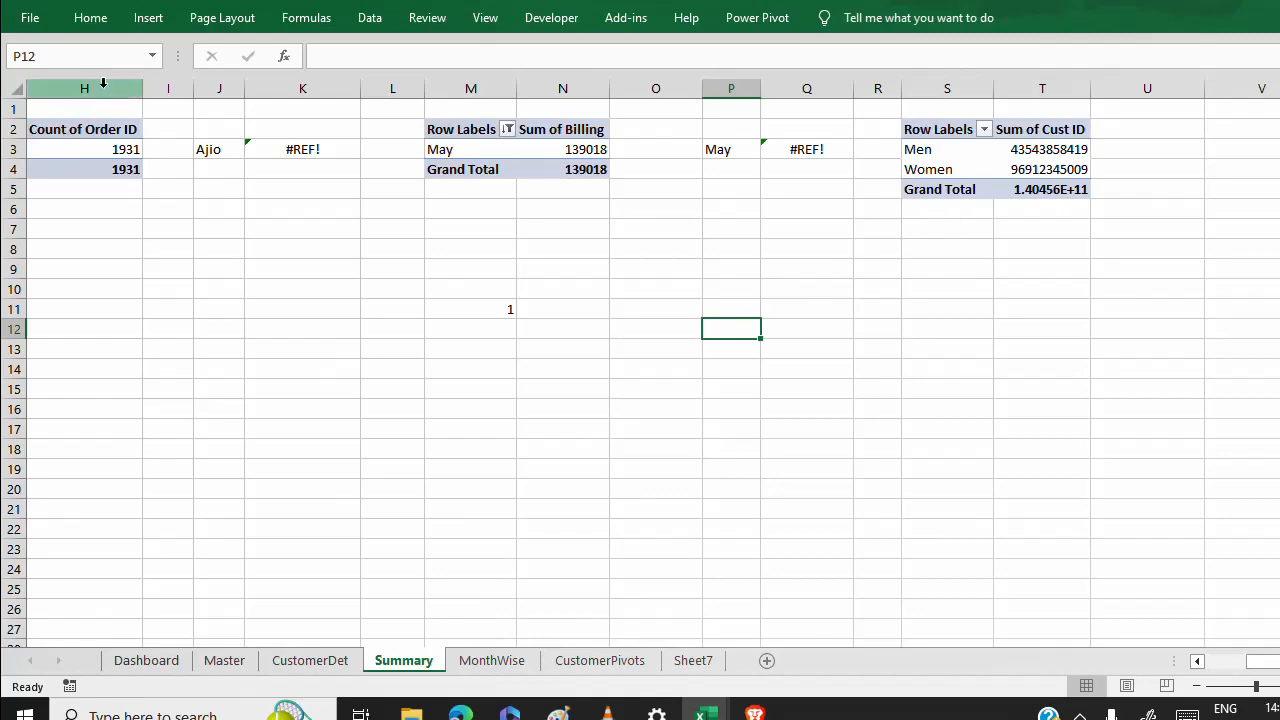
{"action": "left_click", "coordinate": [152, 662]}
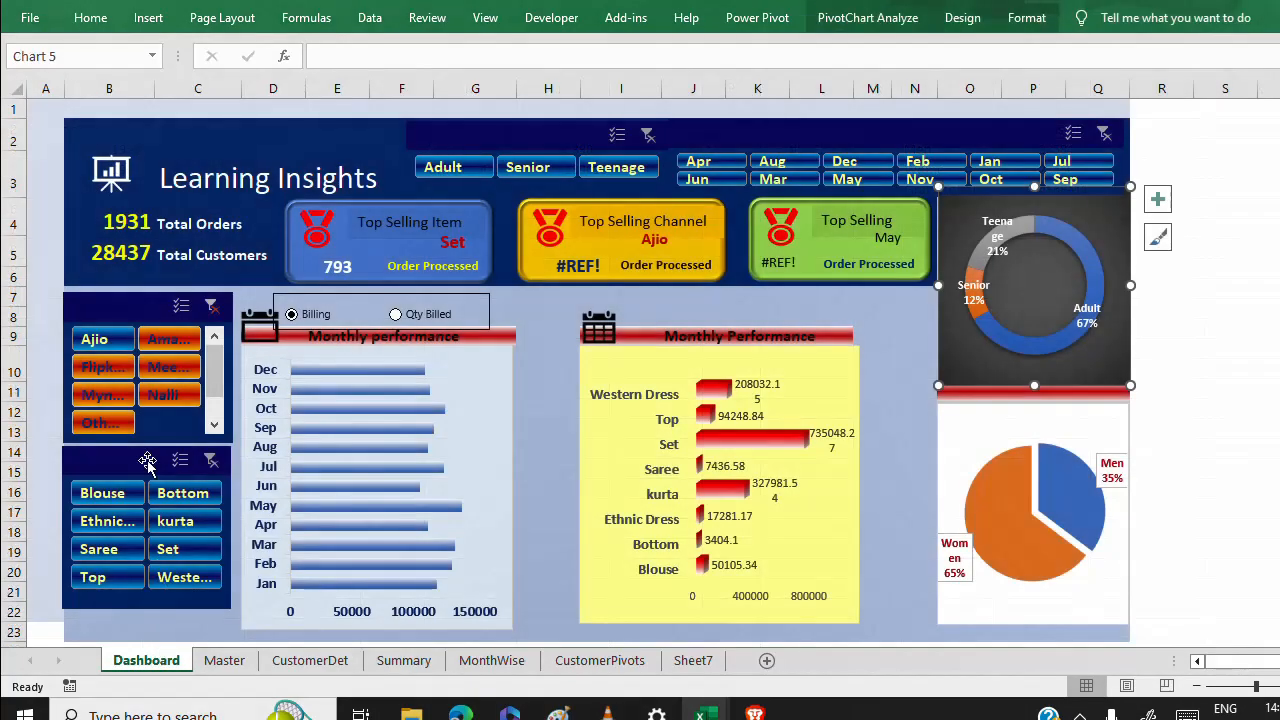
{"action": "left_click", "coordinate": [212, 307]}
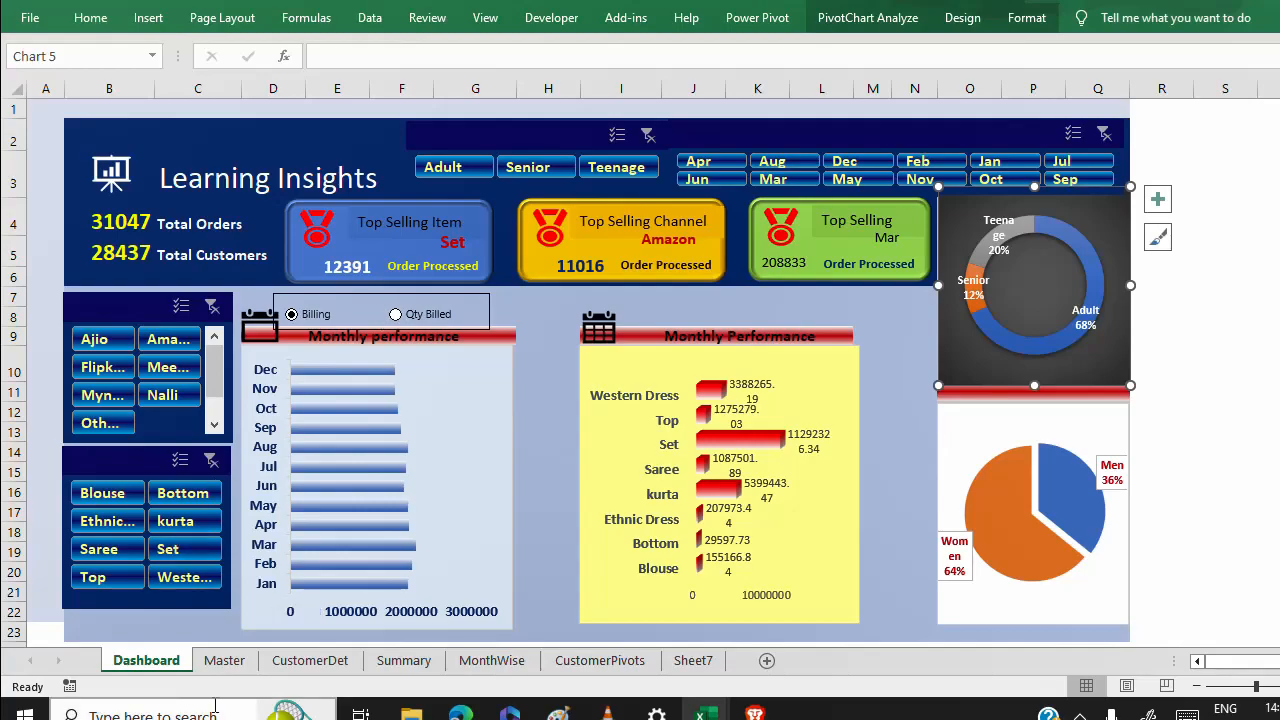
Review the source data and pivot tables on the Master, CustomerDet, Summary and MonthWise sheets.
{"action": "left_click", "coordinate": [224, 661]}
{"action": "left_click", "coordinate": [310, 661]}
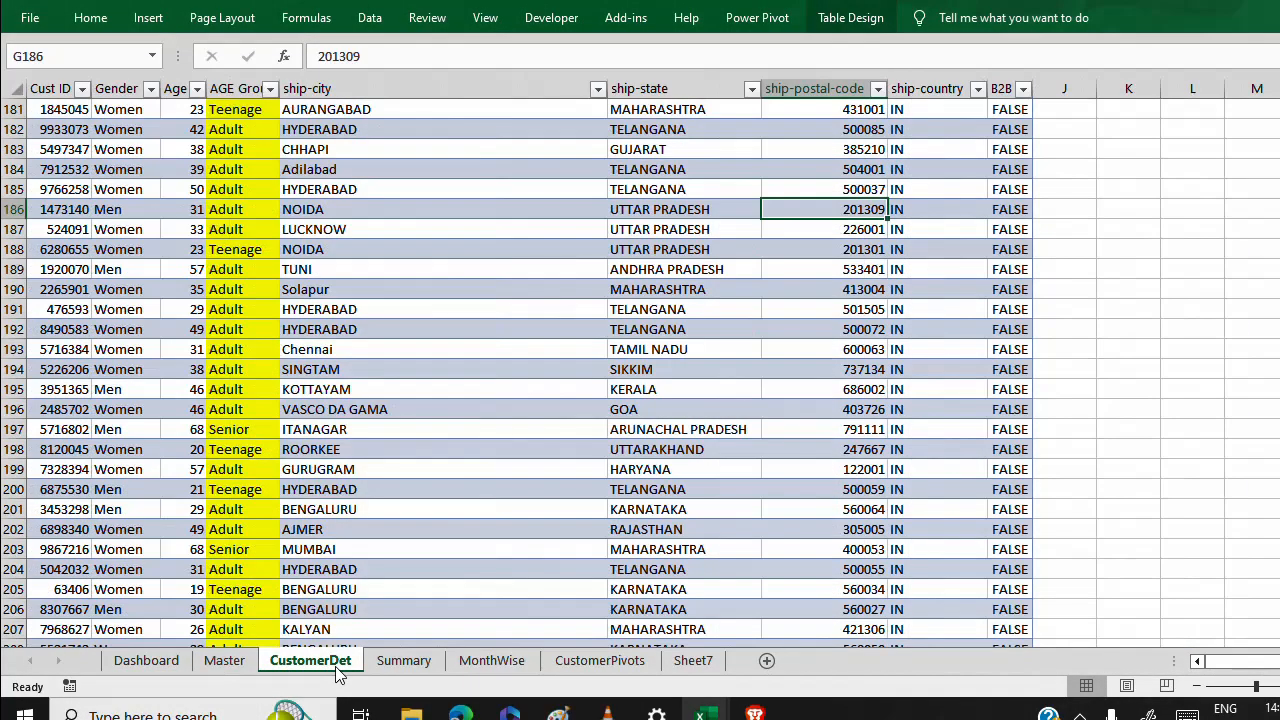
{"action": "left_click", "coordinate": [403, 661]}
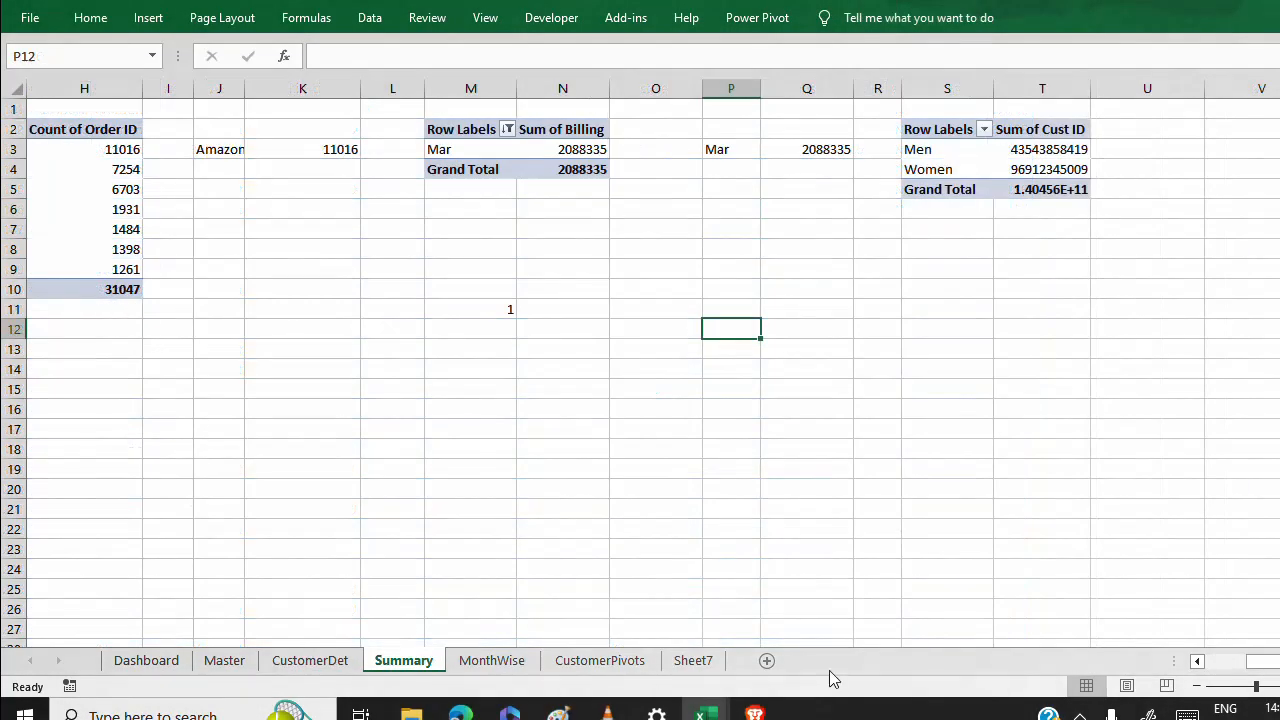
{"action": "left_click_drag", "start_coordinate": [1245, 662], "coordinate": [1185, 662]}
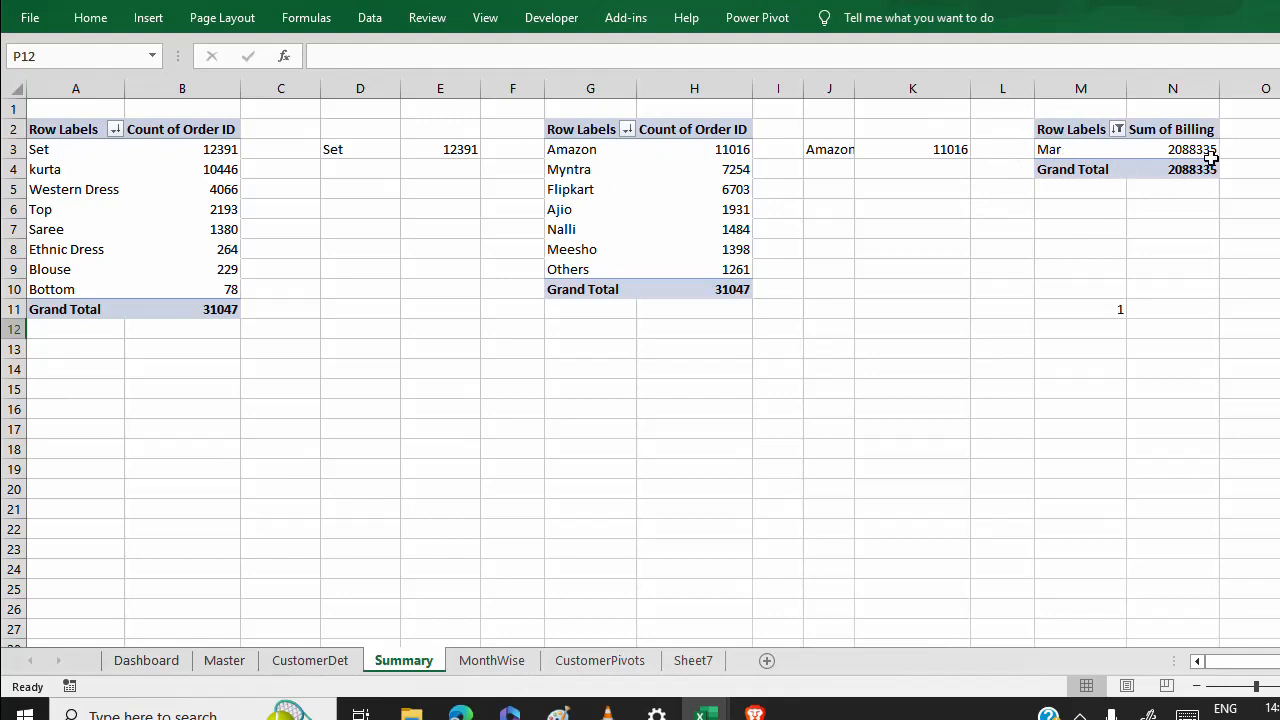
{"action": "left_click_drag", "start_coordinate": [1210, 662], "coordinate": [1271, 665]}
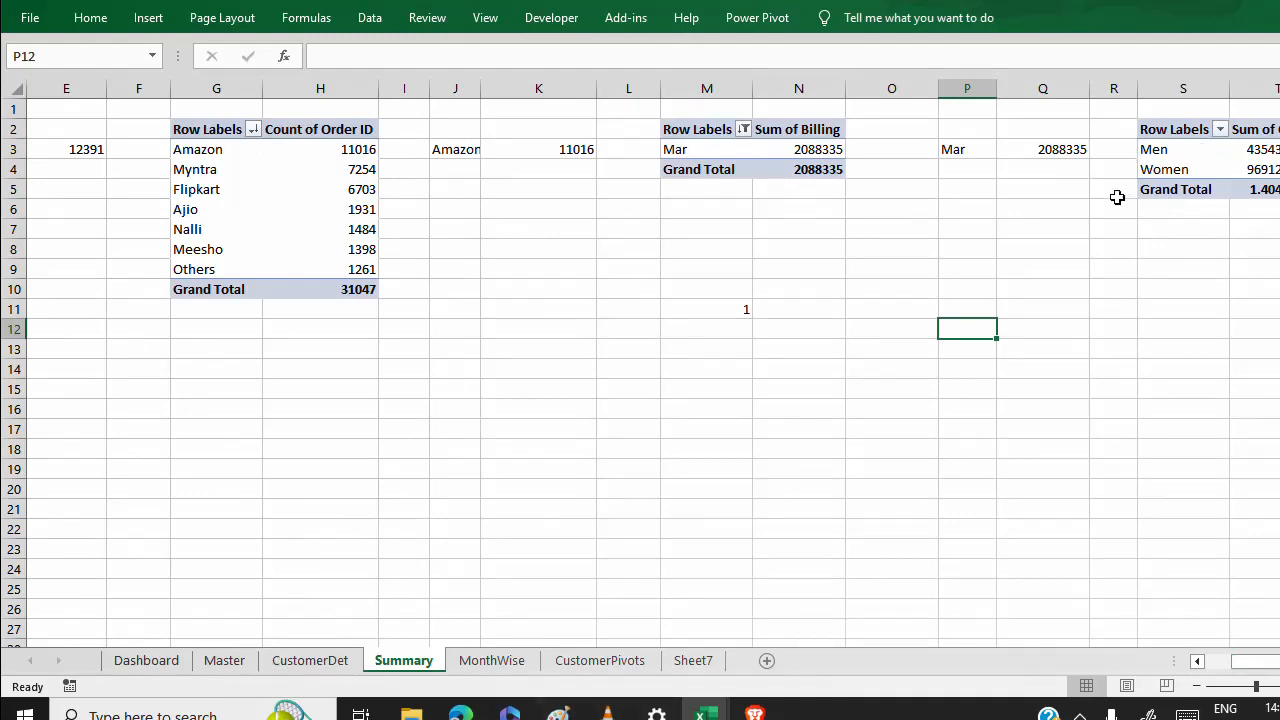
{"action": "left_click_drag", "start_coordinate": [1245, 662], "coordinate": [1219, 660]}
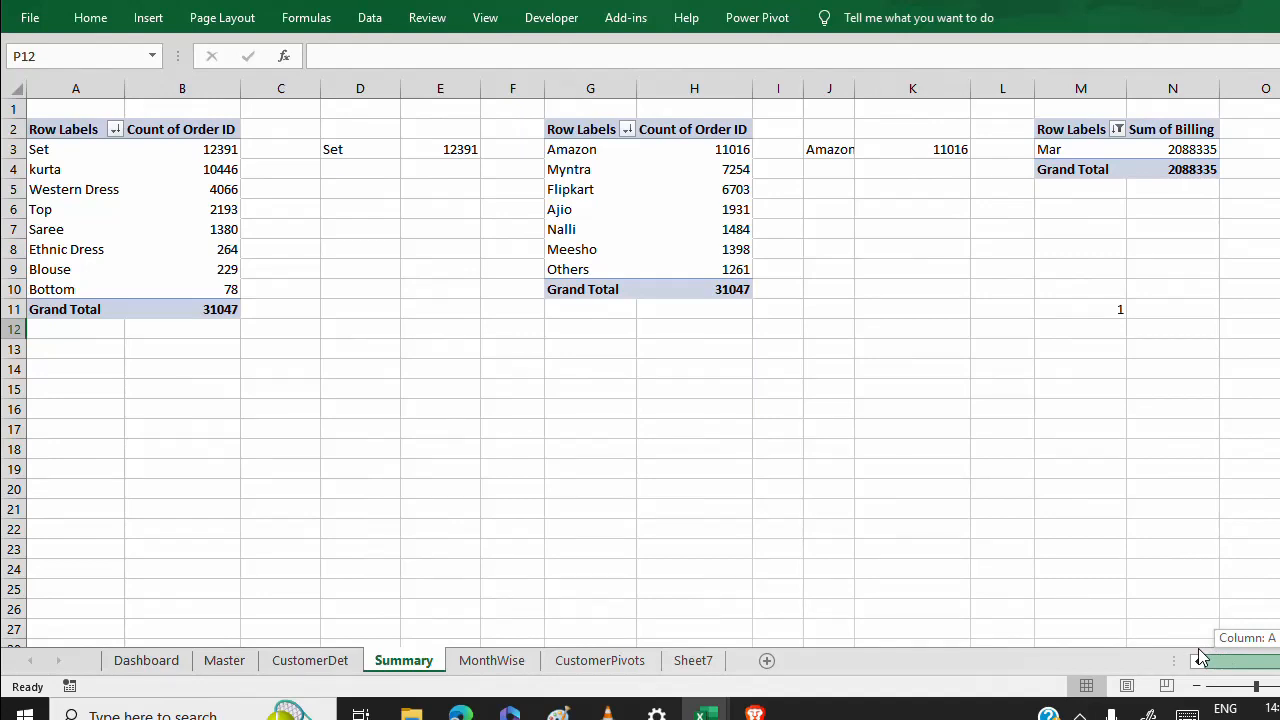
{"action": "left_click_drag", "start_coordinate": [1201, 657], "coordinate": [1199, 658]}
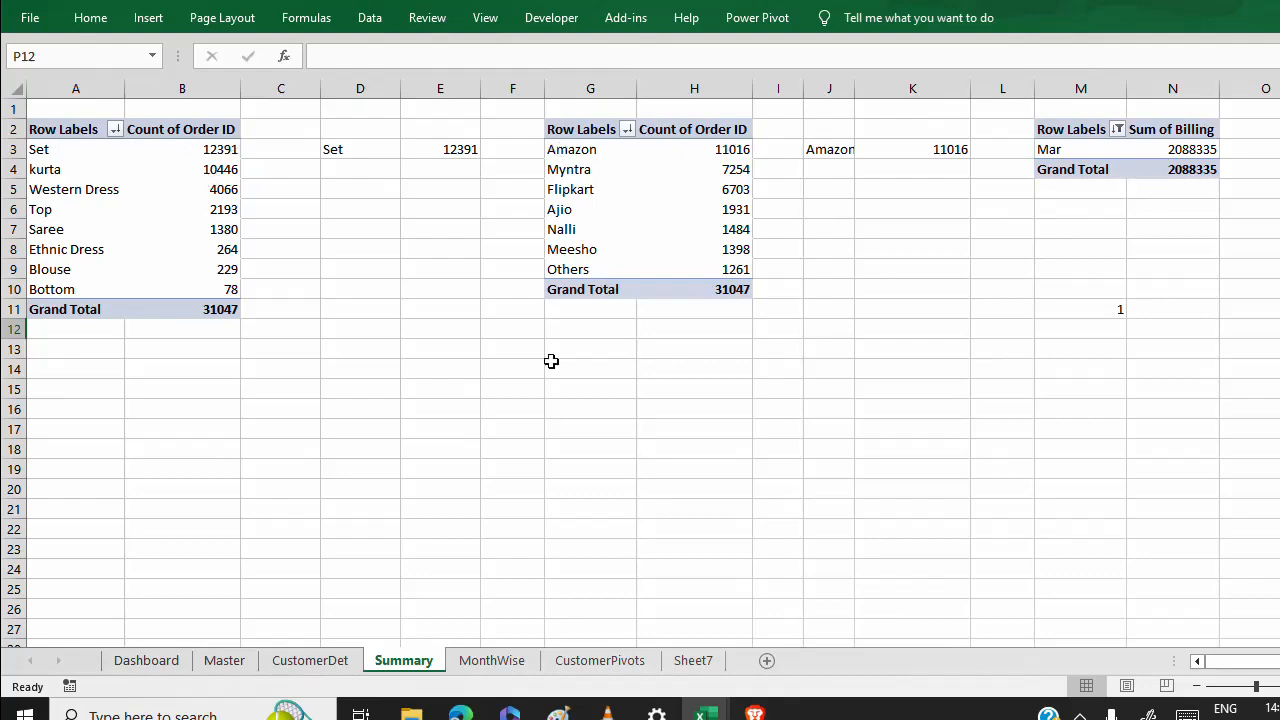
{"action": "left_click", "coordinate": [488, 661]}
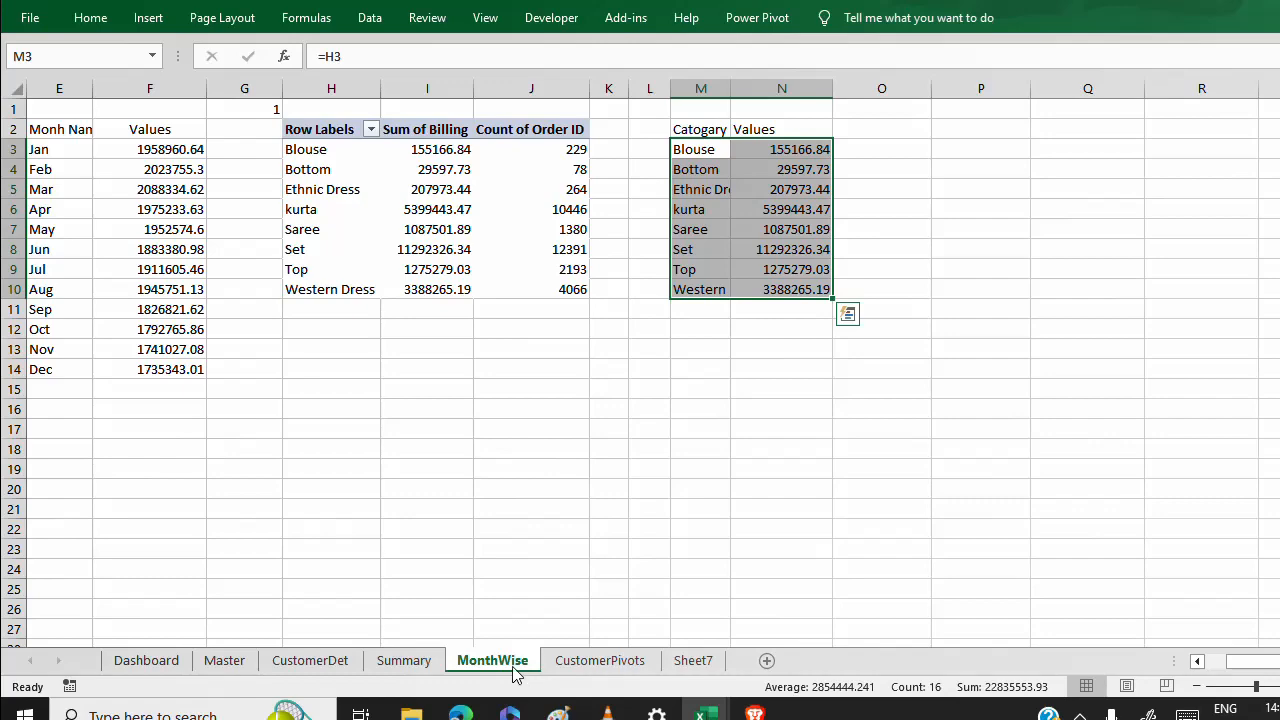
Return to the Dashboard sheet, filter it by Amazon and read the January bar's value in the monthly performance chart.
{"action": "left_click", "coordinate": [146, 661]}
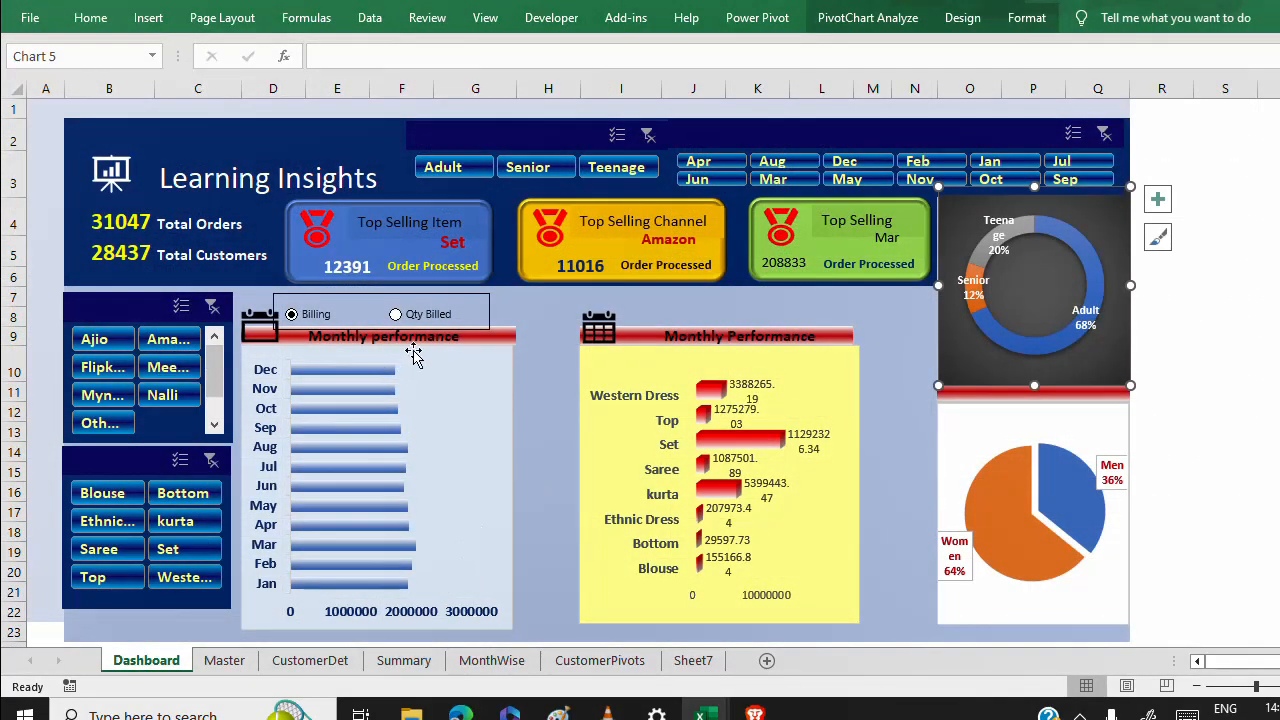
{"action": "left_click", "coordinate": [163, 337]}
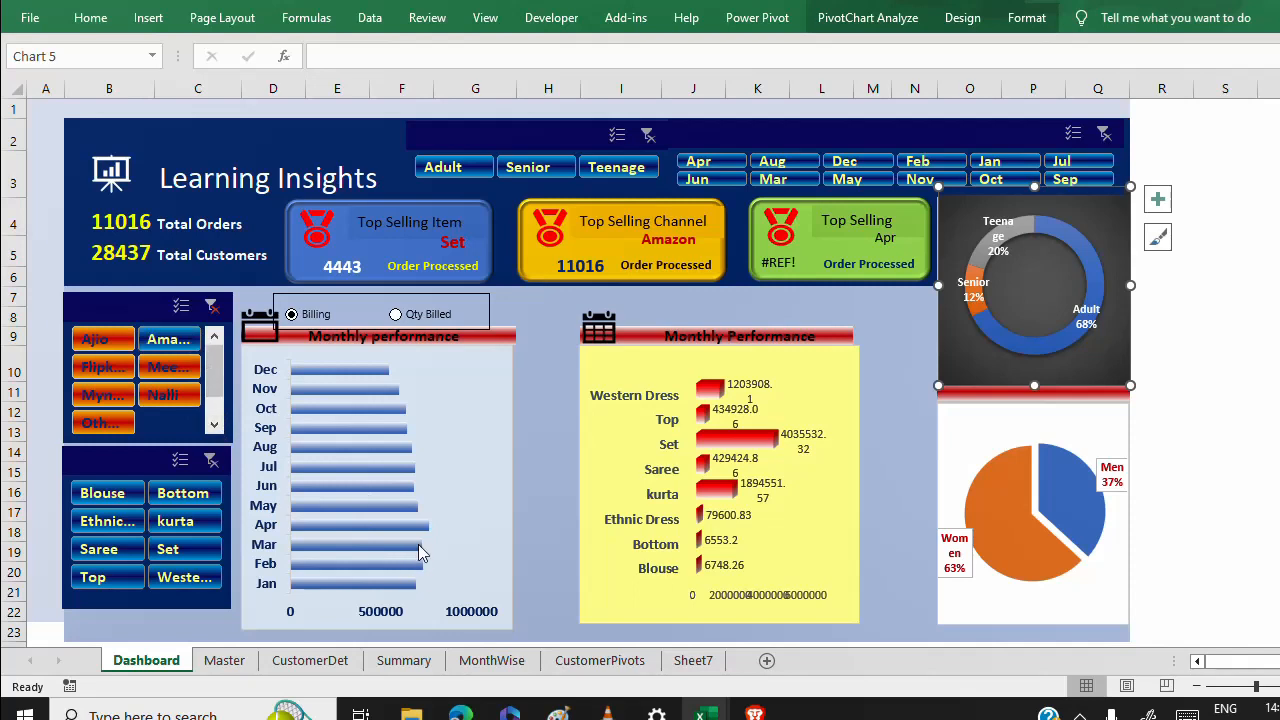
{"action": "mouse_move", "coordinate": [376, 587]}
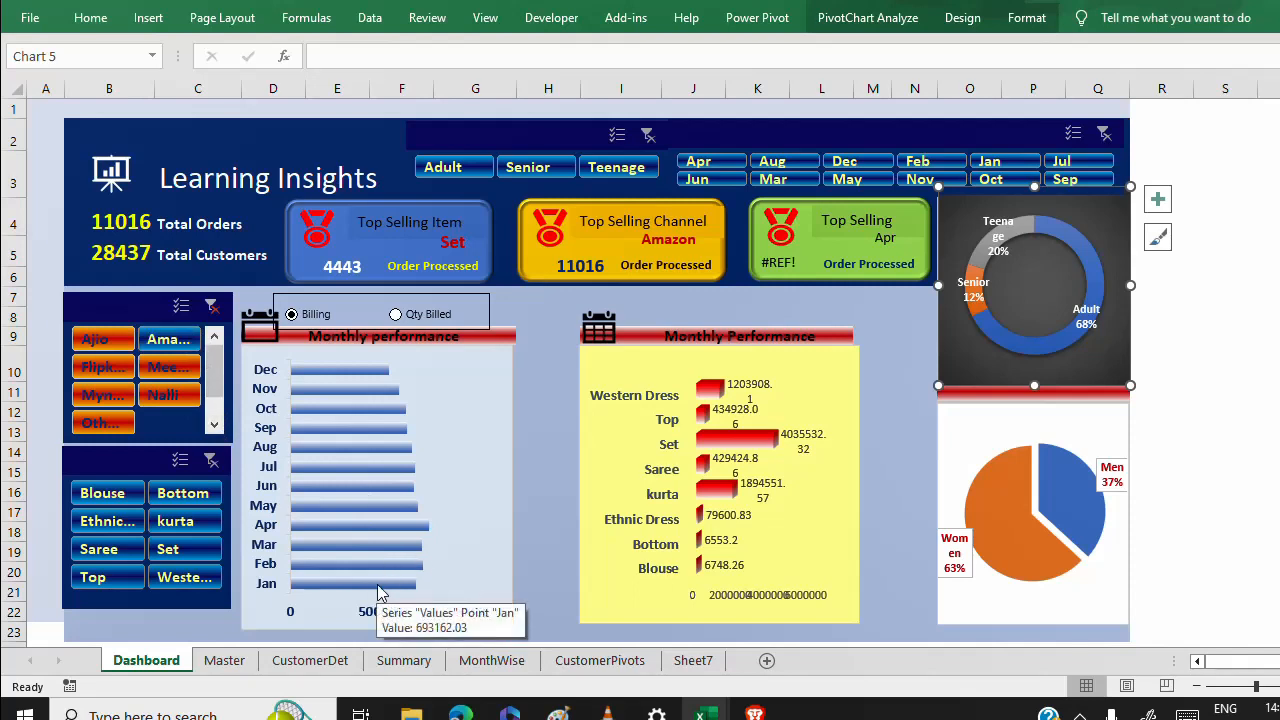
Read the December bar's value in the monthly performance chart under the Amazon filter, and clear the channel filter.
{"action": "mouse_move", "coordinate": [338, 377]}
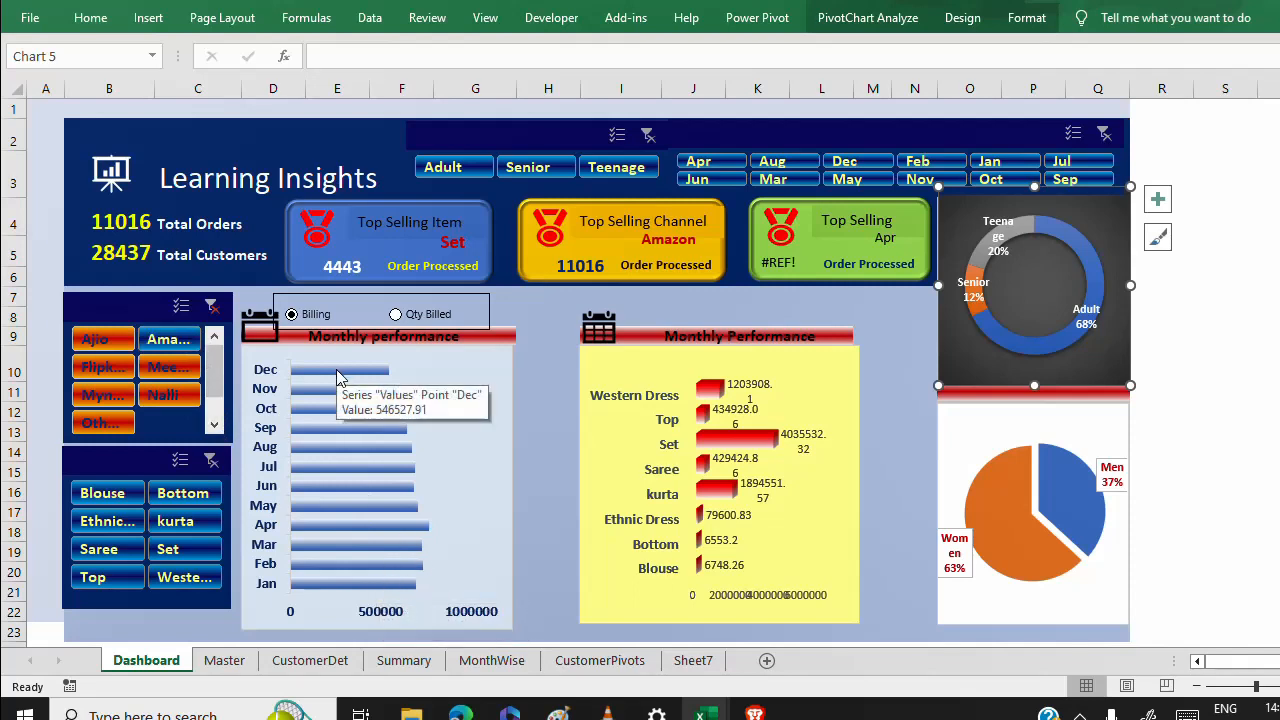
{"action": "left_click", "coordinate": [172, 345]}
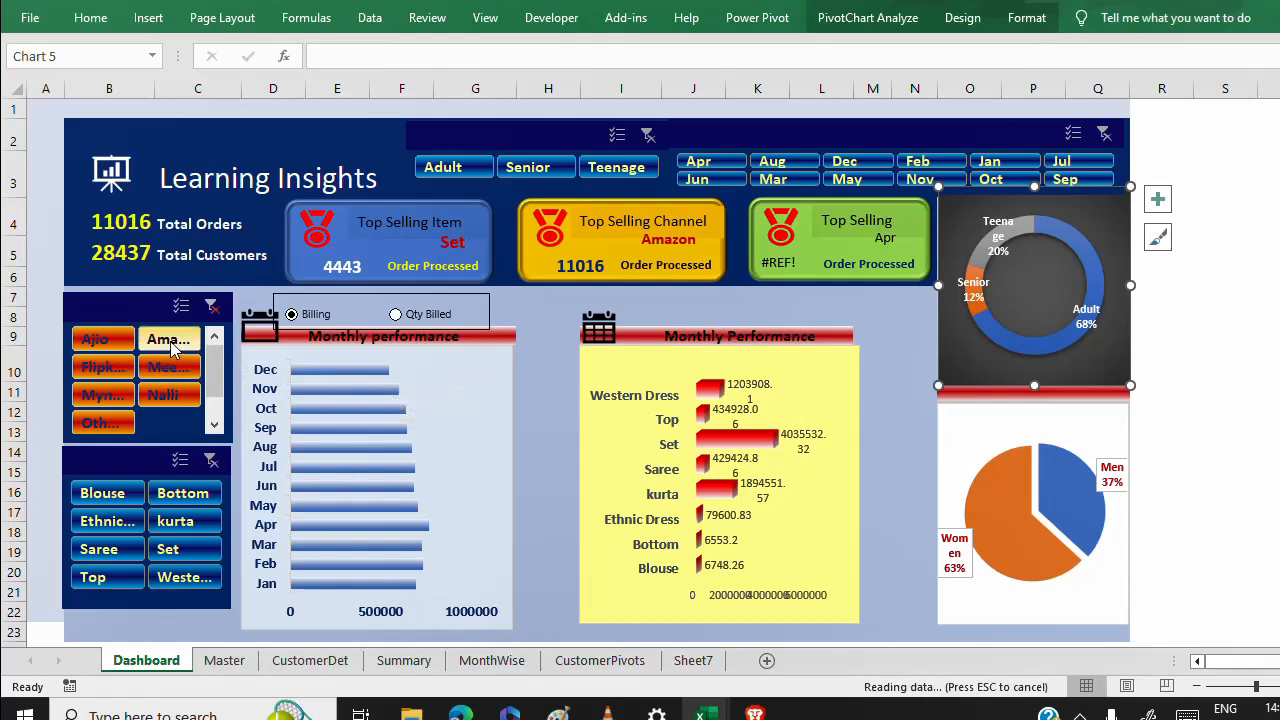
{"action": "left_click", "coordinate": [213, 310]}
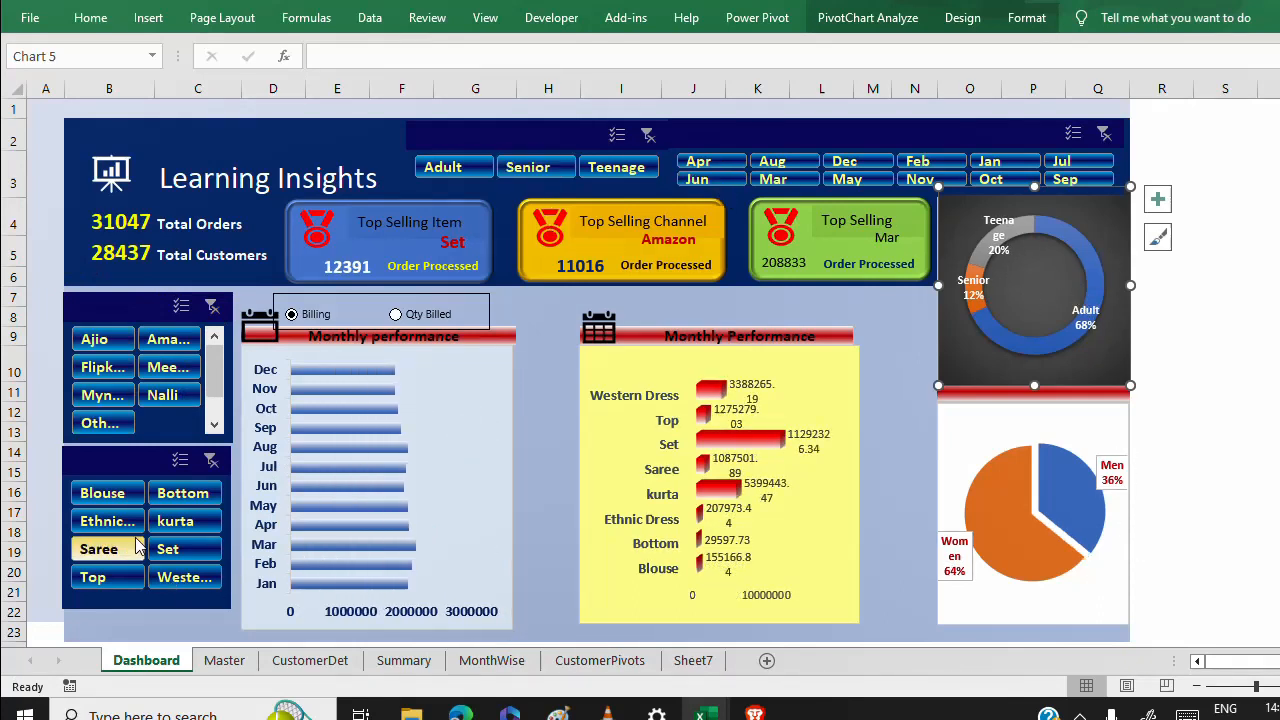
Filter the dashboard by the Top category and by Saree, and read the April bar's value in the monthly performance chart.
{"action": "left_click", "coordinate": [95, 577]}
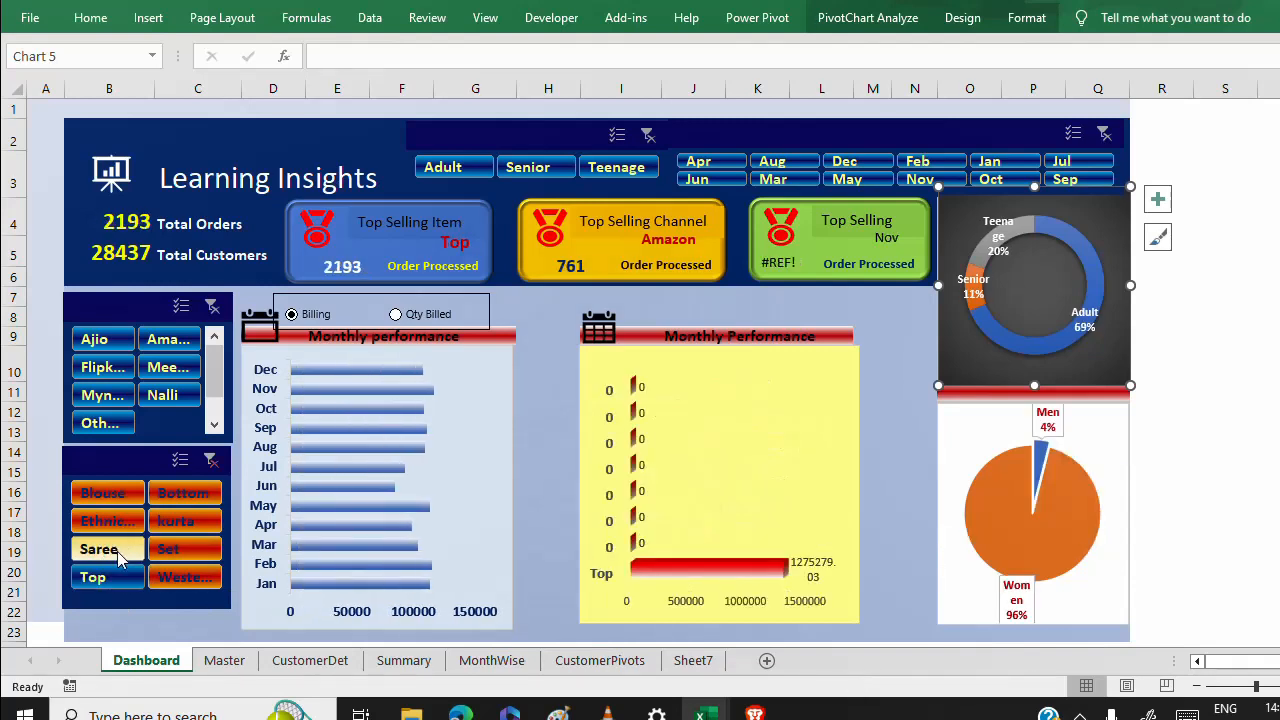
{"action": "left_click", "coordinate": [117, 556]}
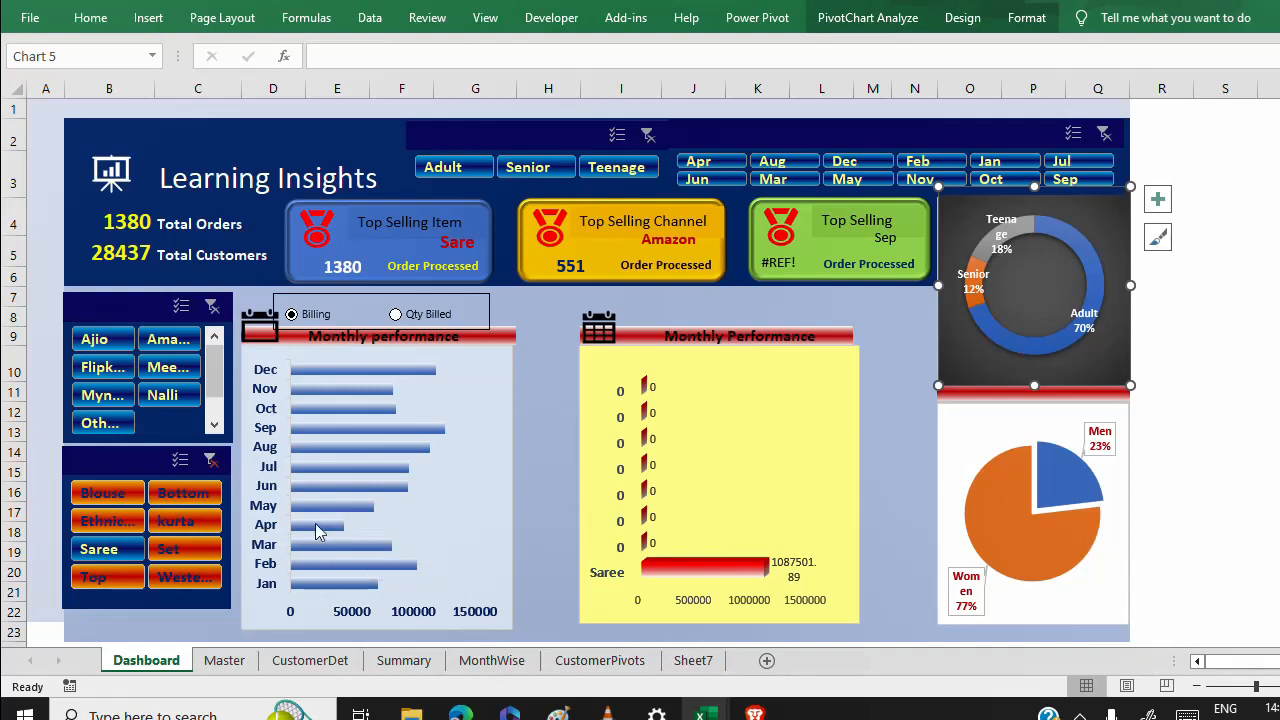
{"action": "mouse_move", "coordinate": [340, 545]}
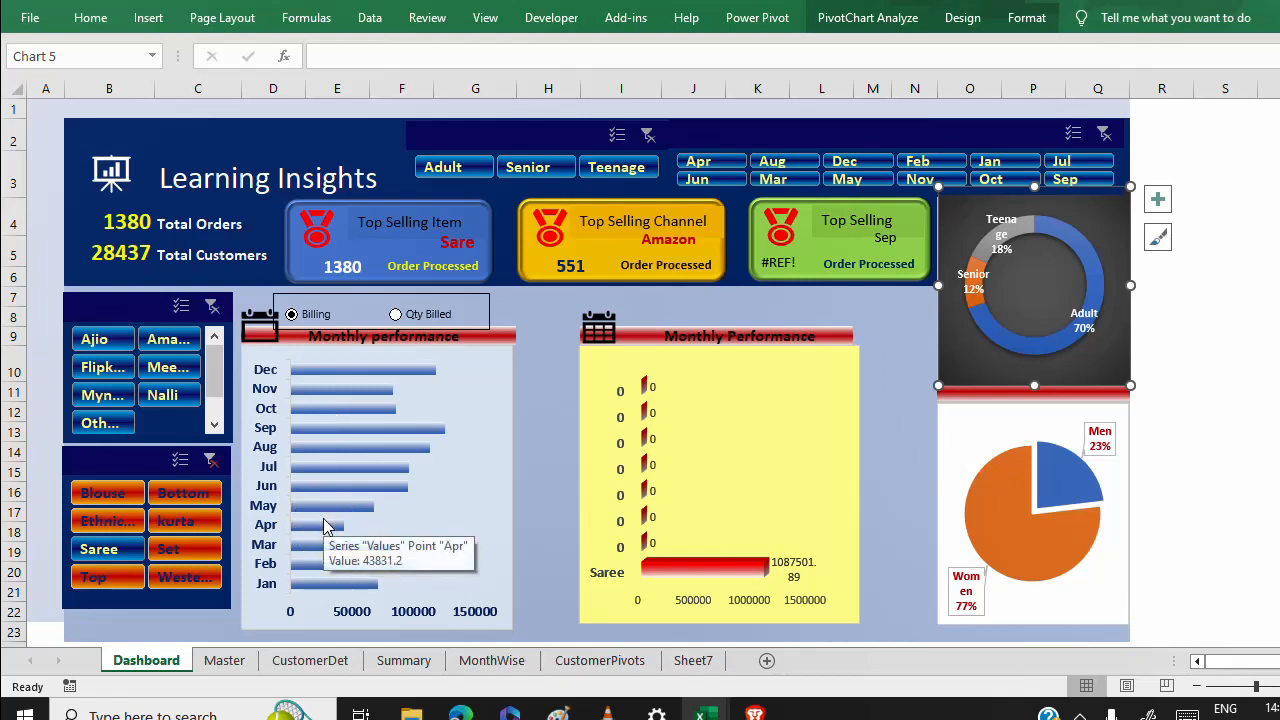
{"action": "mouse_move", "coordinate": [313, 594]}
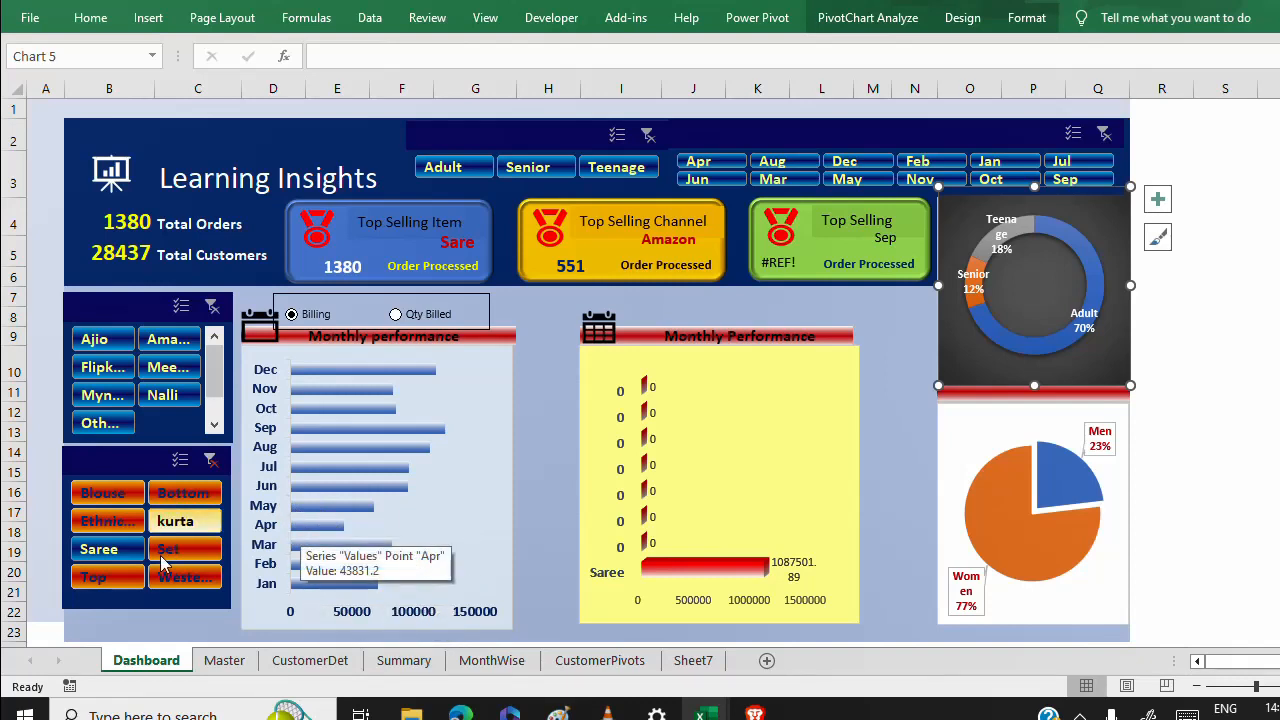
Examine the dashboard's charts and top-selling cards under the Top, Western Dress, Set and kurta category filters in turn.
{"action": "left_click", "coordinate": [108, 552]}
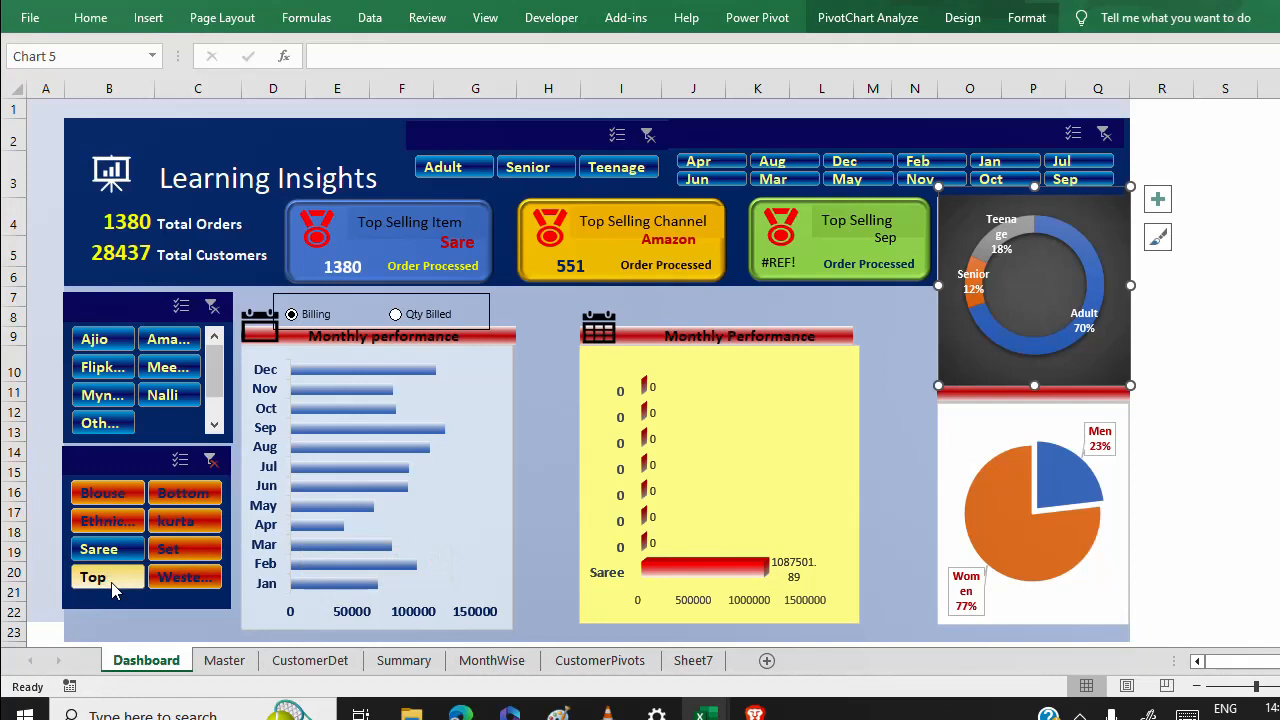
{"action": "left_click", "coordinate": [105, 577]}
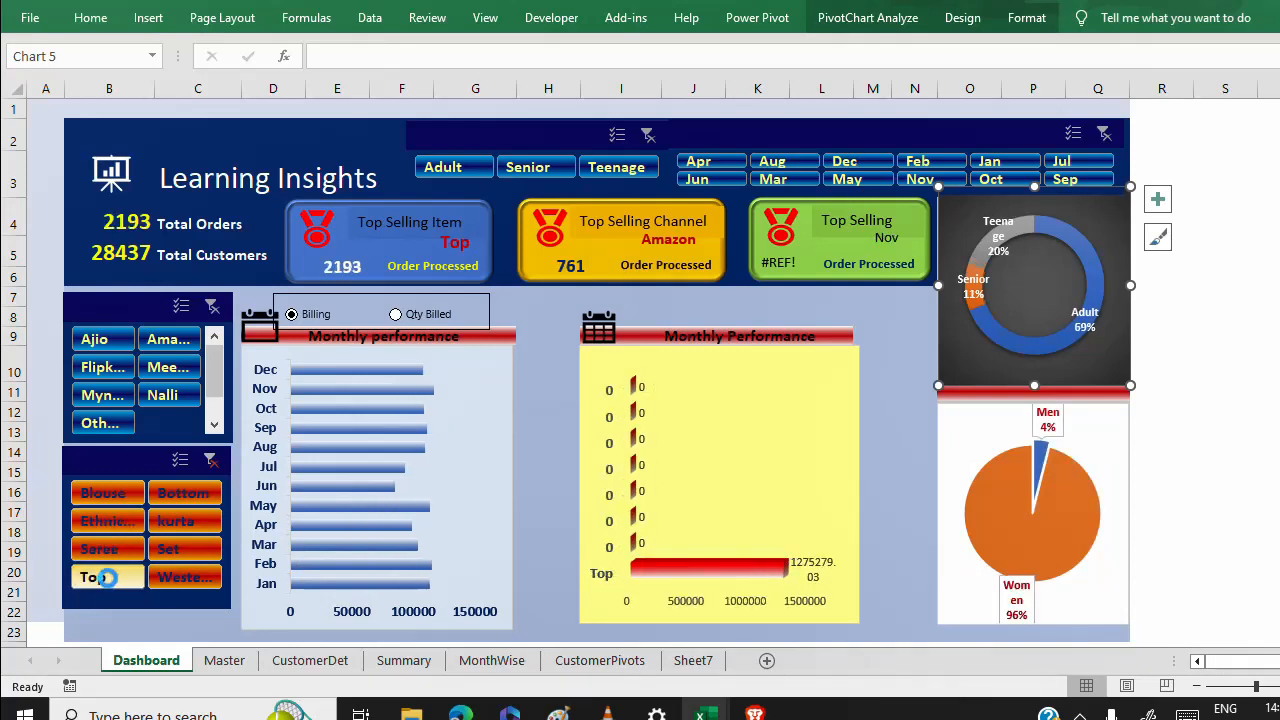
{"action": "left_click", "coordinate": [164, 586]}
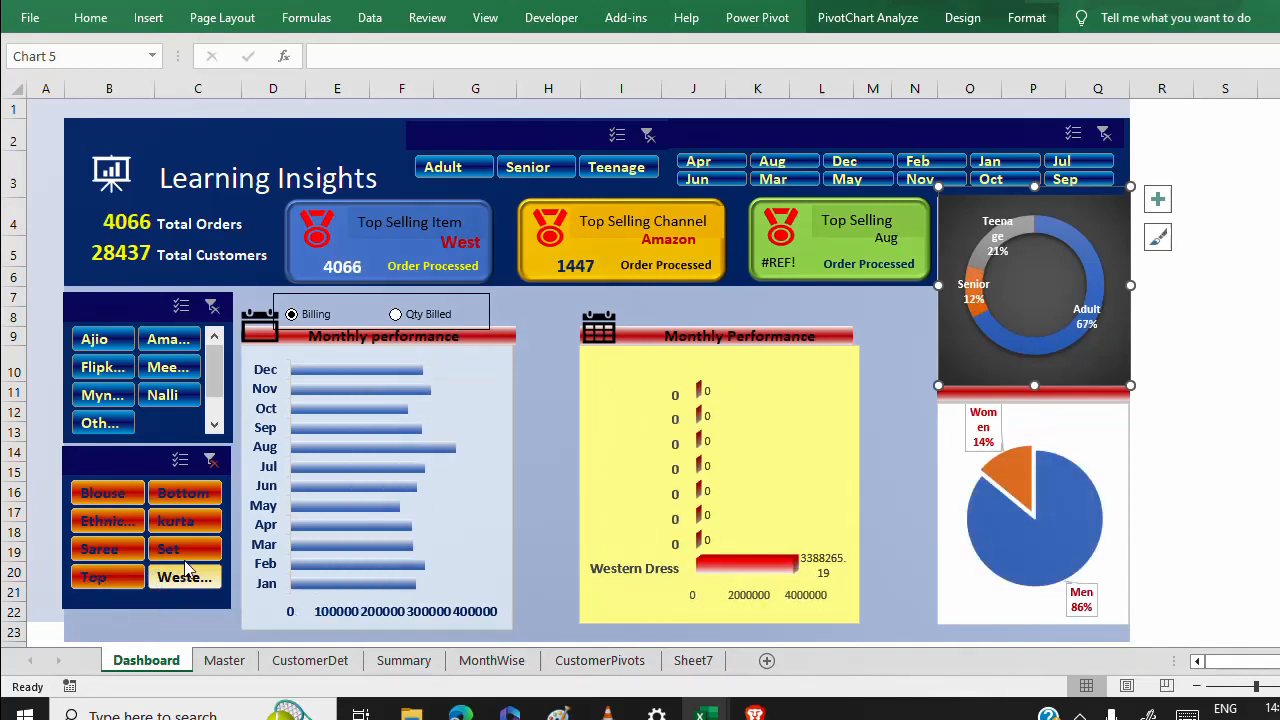
{"action": "left_click", "coordinate": [168, 549]}
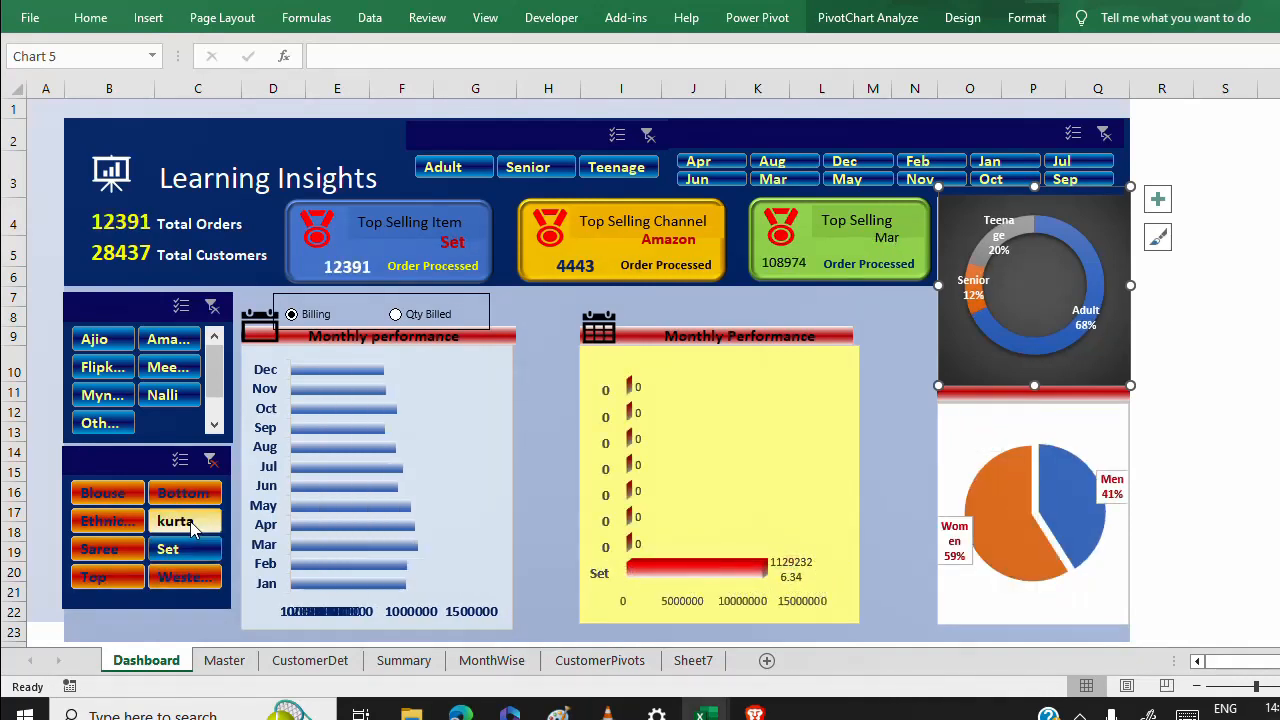
{"action": "left_click", "coordinate": [193, 528]}
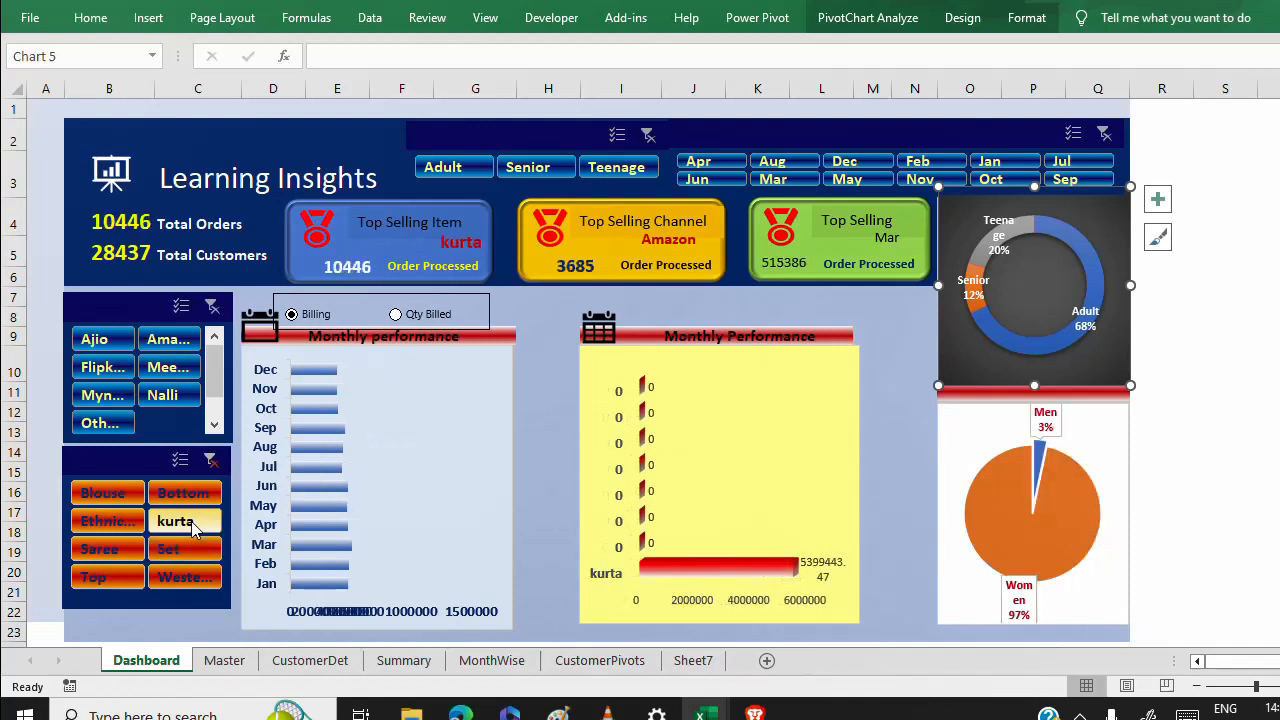
Examine the monthly performance chart under the Bottom and Blouse category filters, and clear the category filter with the age group chart deselected.
{"action": "left_click", "coordinate": [193, 510]}
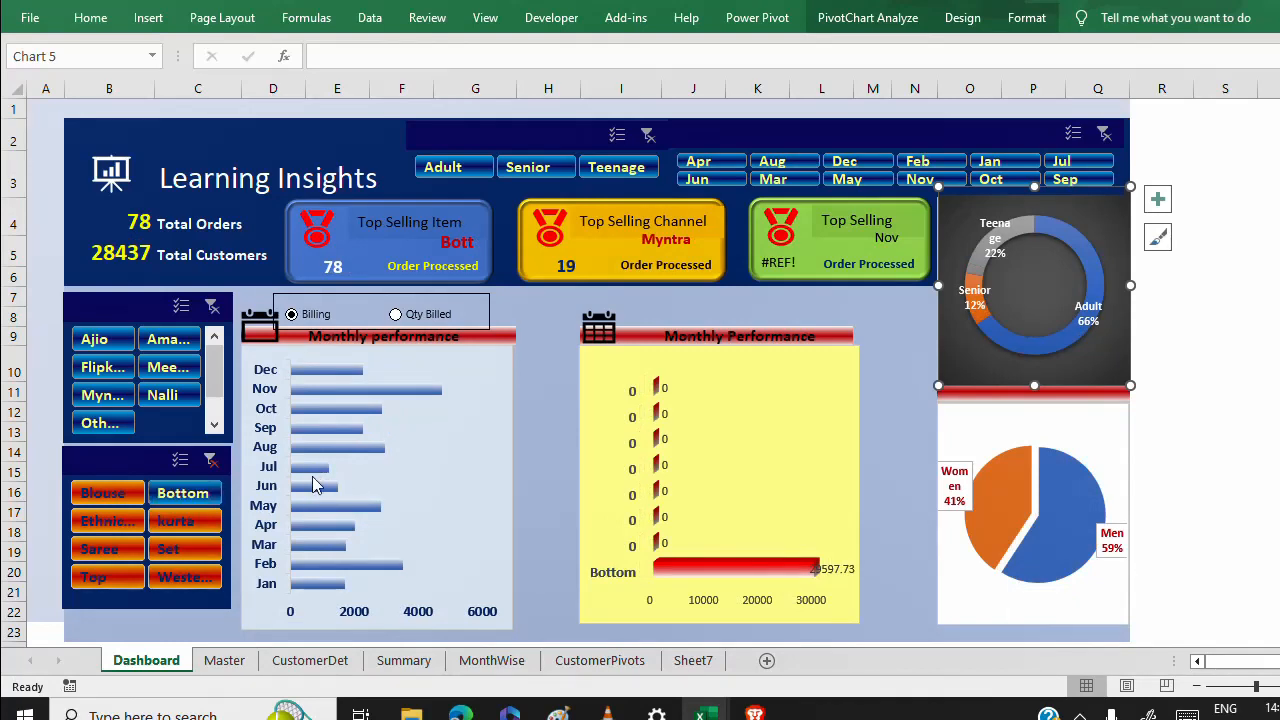
{"action": "mouse_move", "coordinate": [326, 495]}
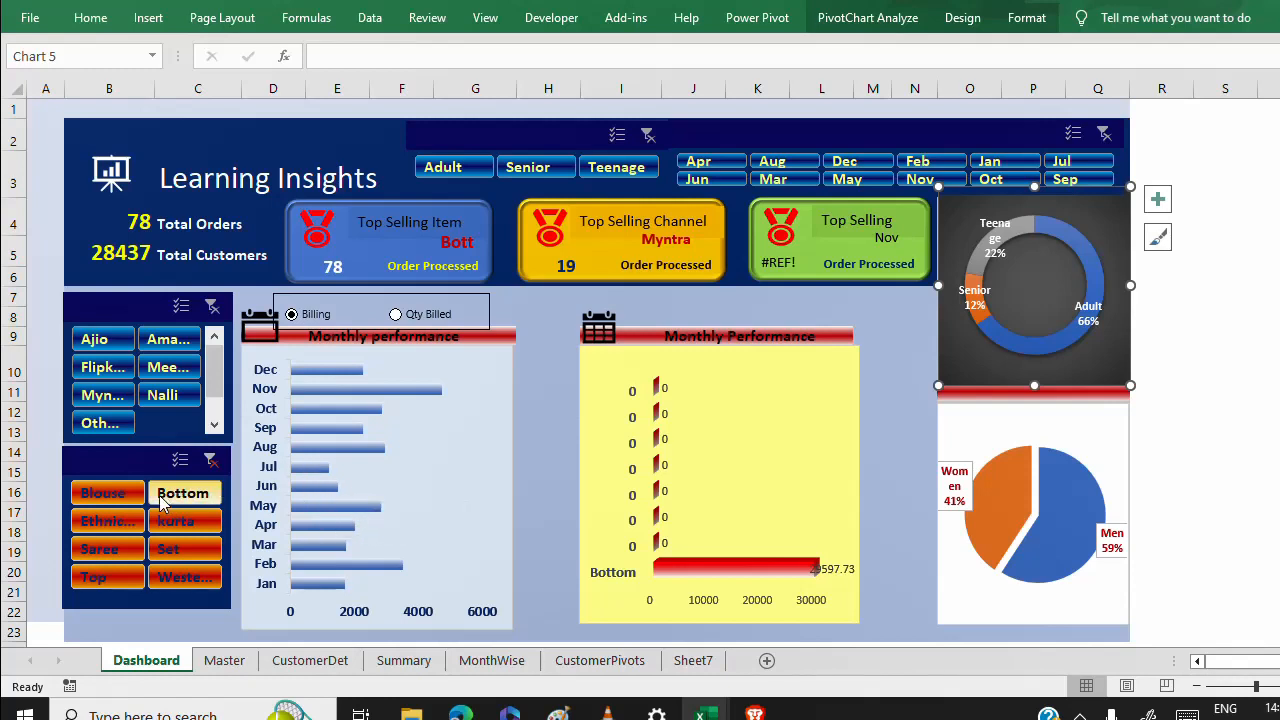
{"action": "left_click", "coordinate": [110, 496]}
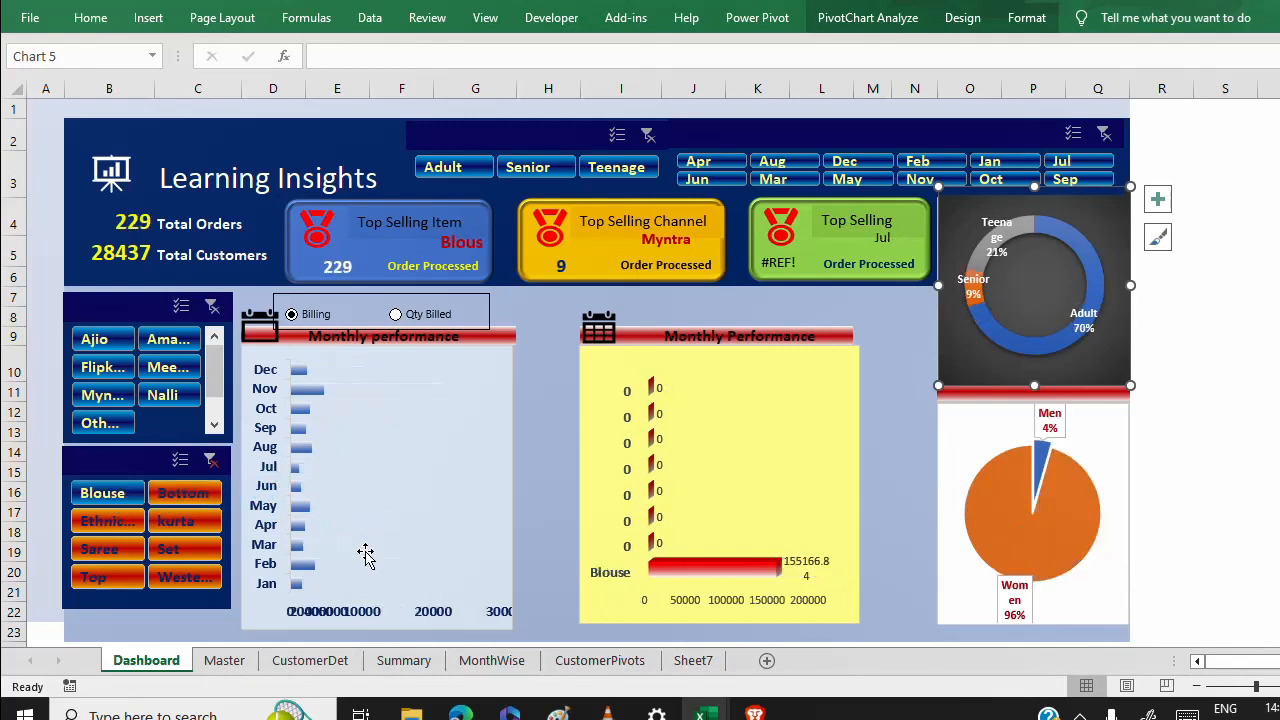
{"action": "mouse_move", "coordinate": [308, 515]}
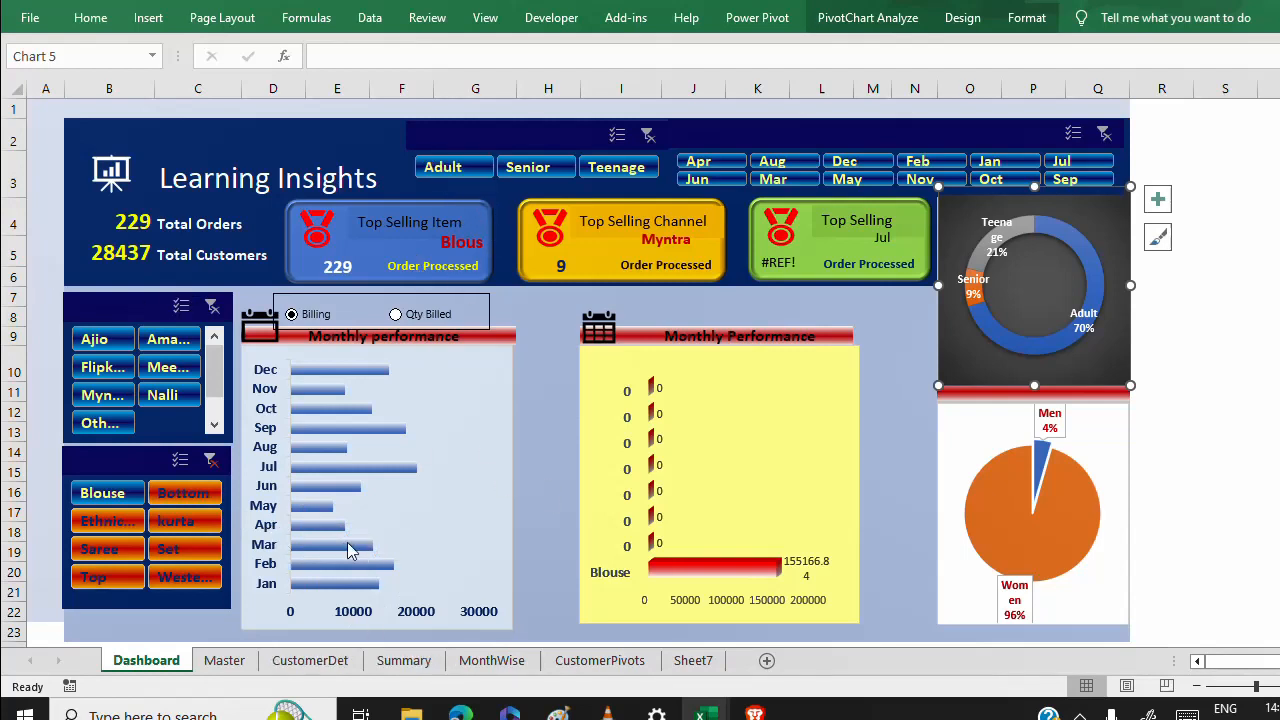
{"action": "left_click", "coordinate": [543, 393]}
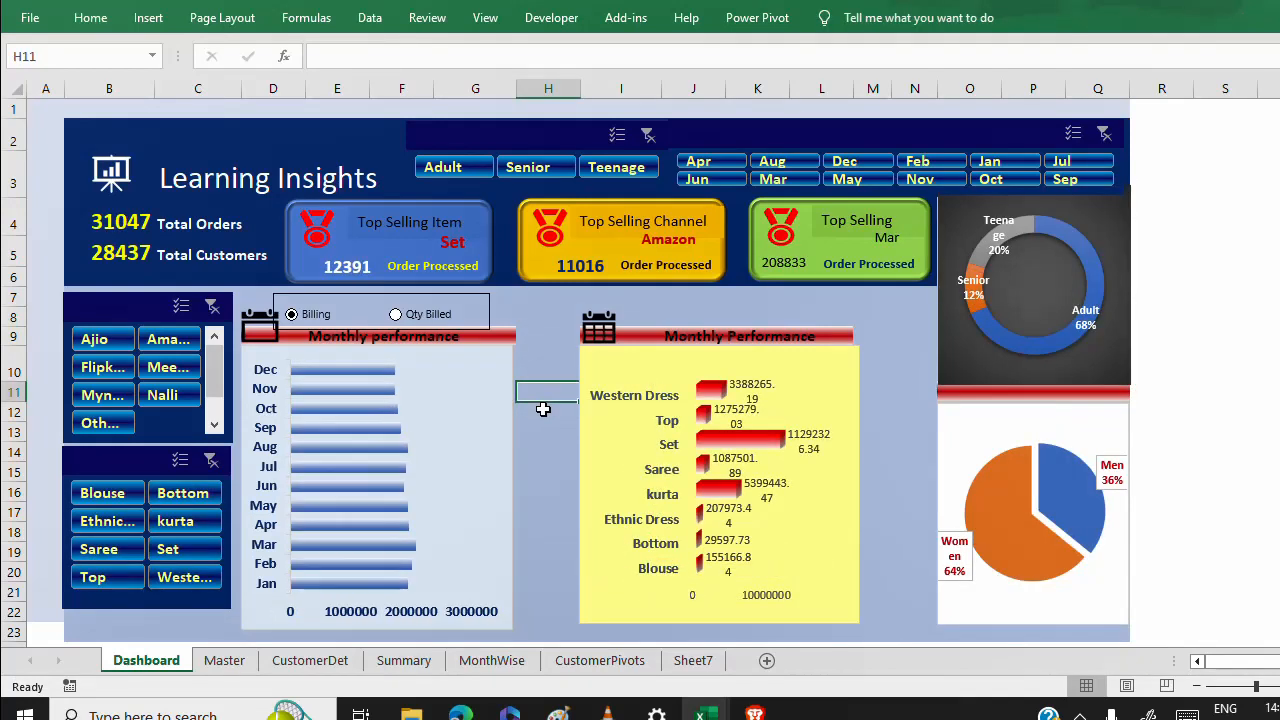